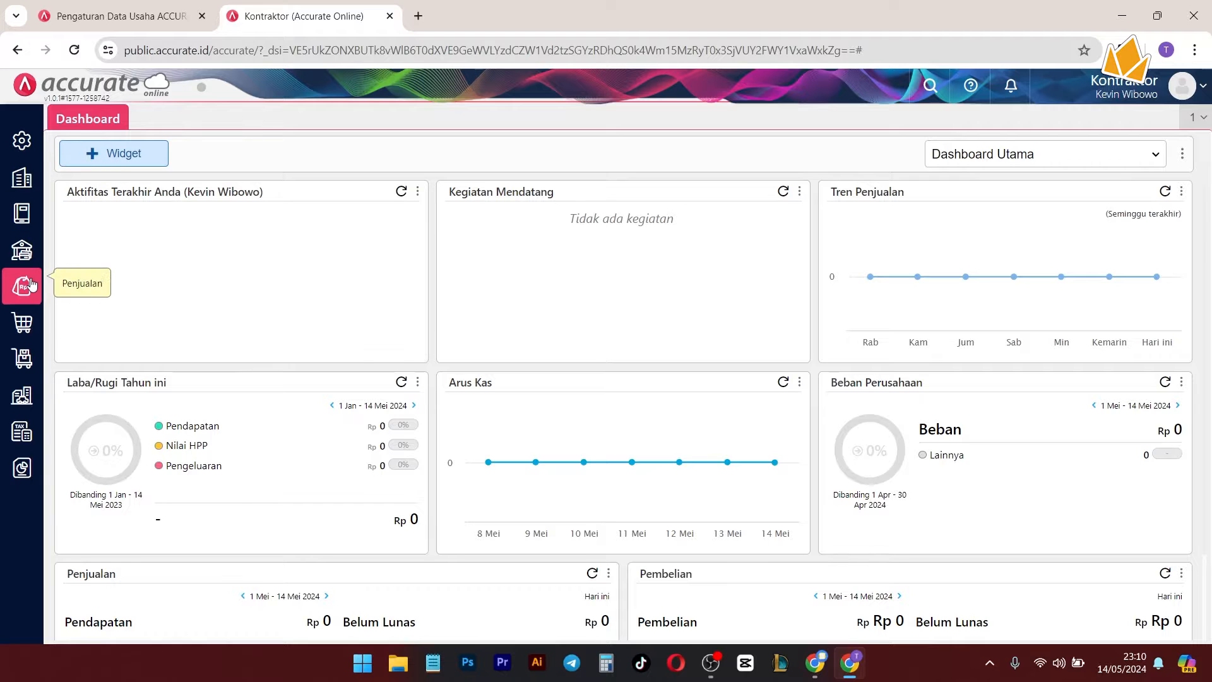
Step: Open the Neraca (Induk Skontro) report from the Keuangan reports and examine the Bank BCA line among the current assets
click(23, 467)
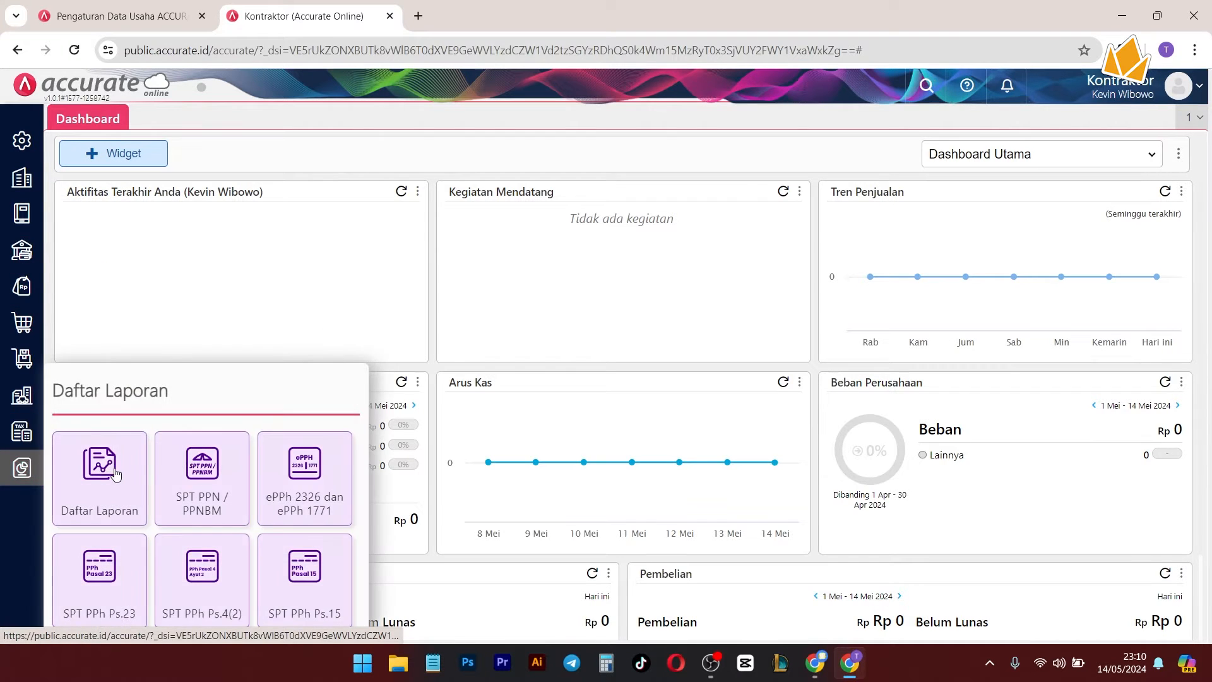
click(115, 472)
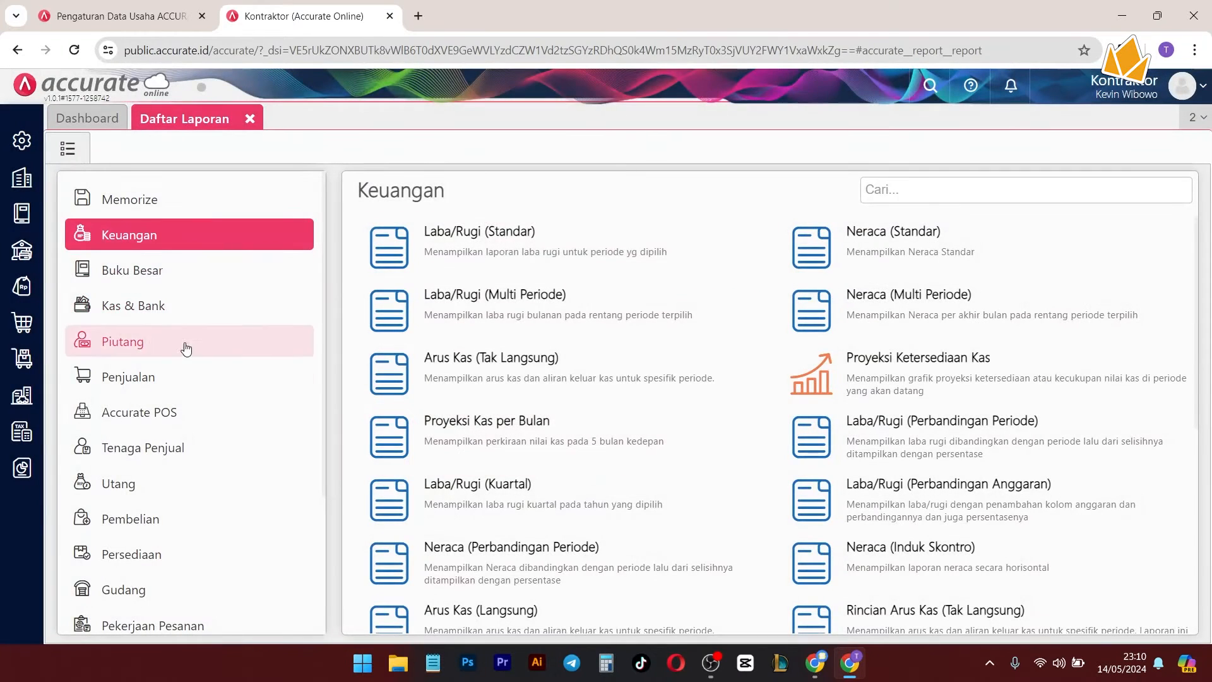
scroll(1164, 338, down, 3)
click(836, 235)
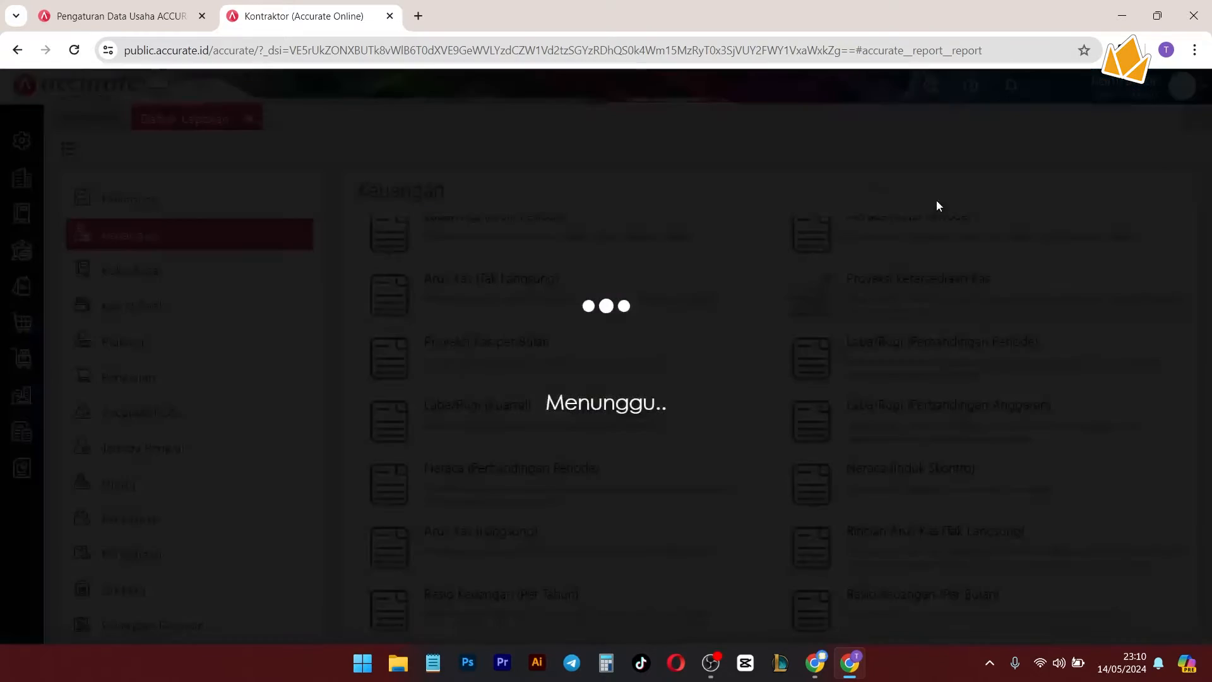
click(778, 524)
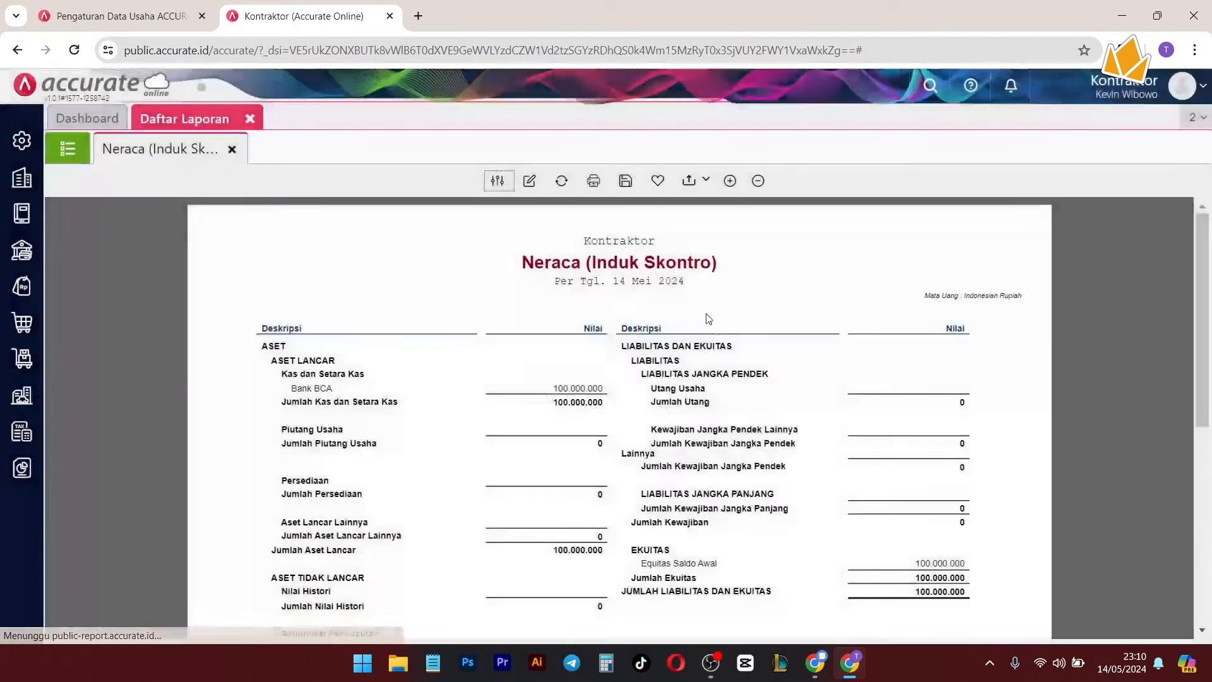
scroll(370, 365, down, 2)
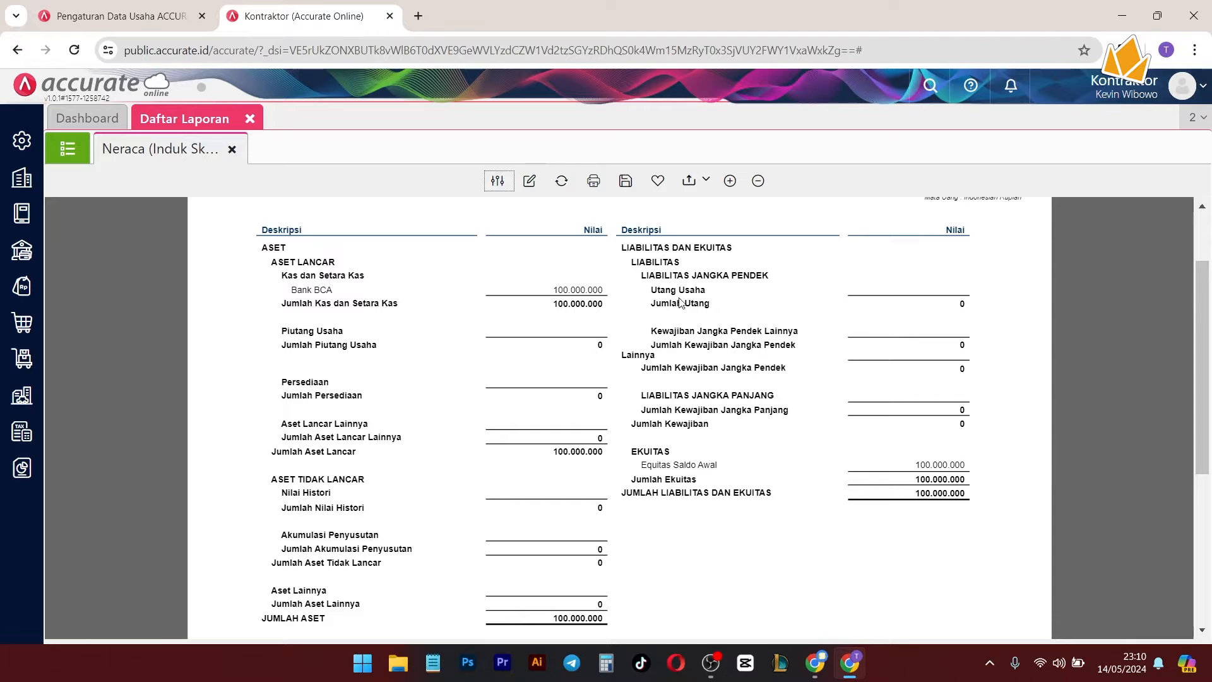
scroll(707, 522, up, 2)
drag(360, 388, 256, 389)
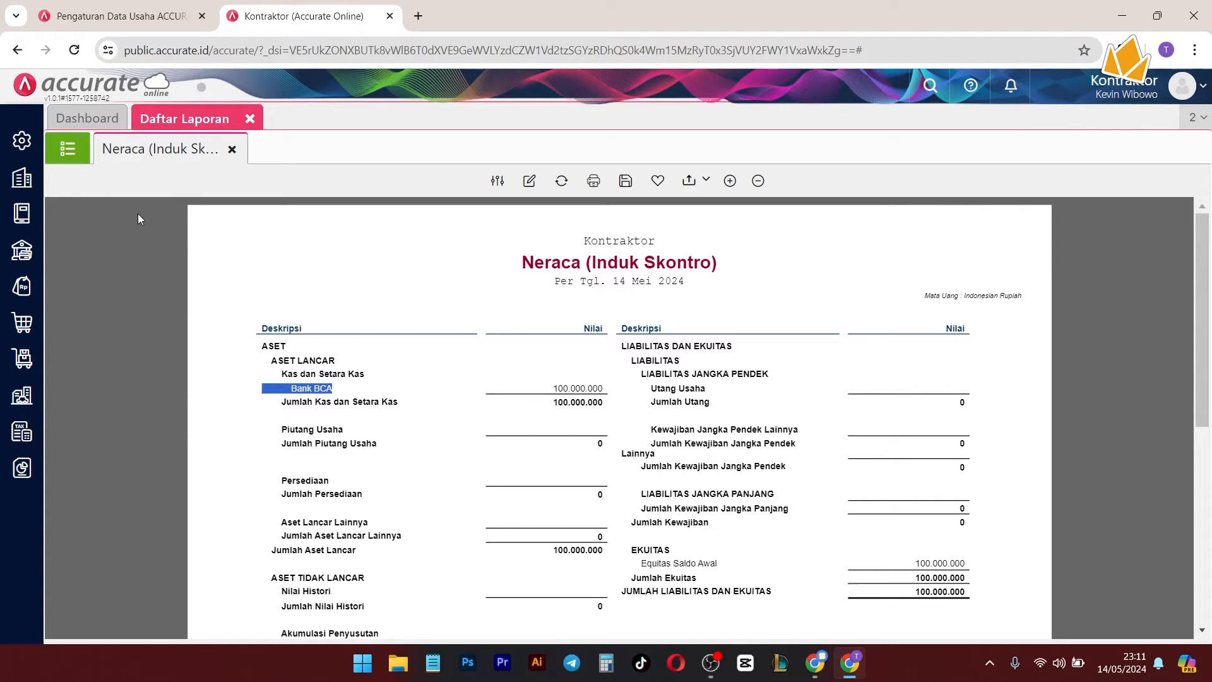
click(22, 358)
drag(333, 388, 271, 389)
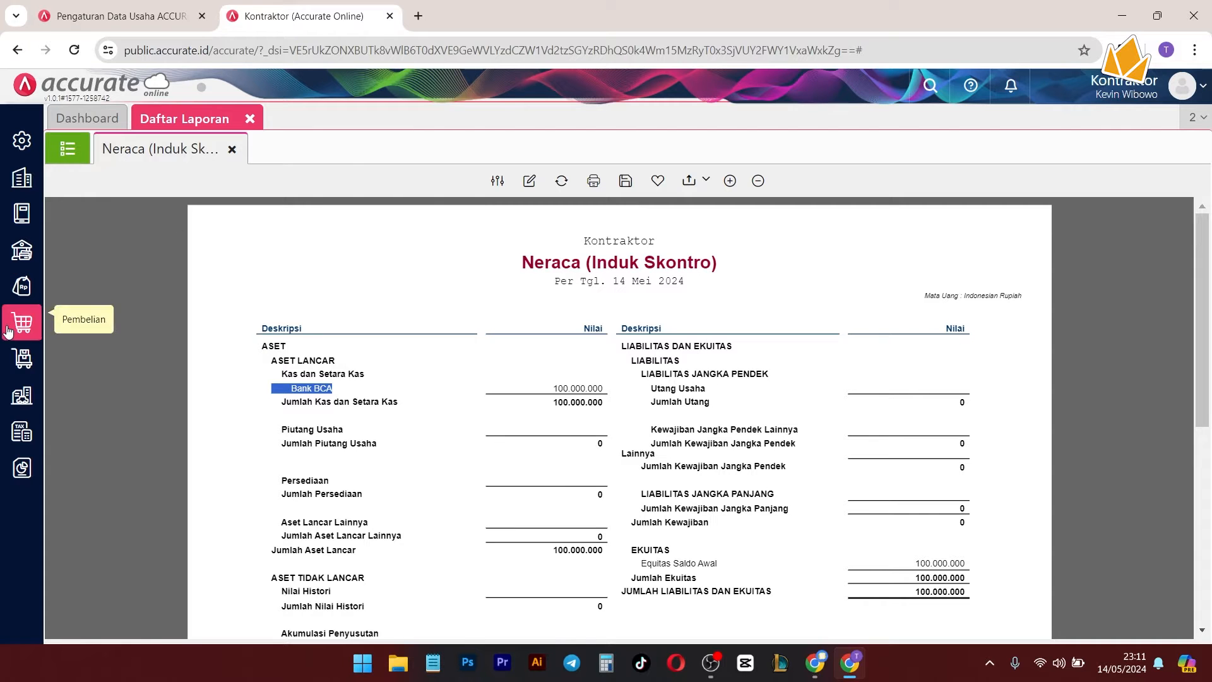
Step: Start a new Barang & Jasa record in Persediaan and name the item Jasa Tagihan Proyek
click(8, 356)
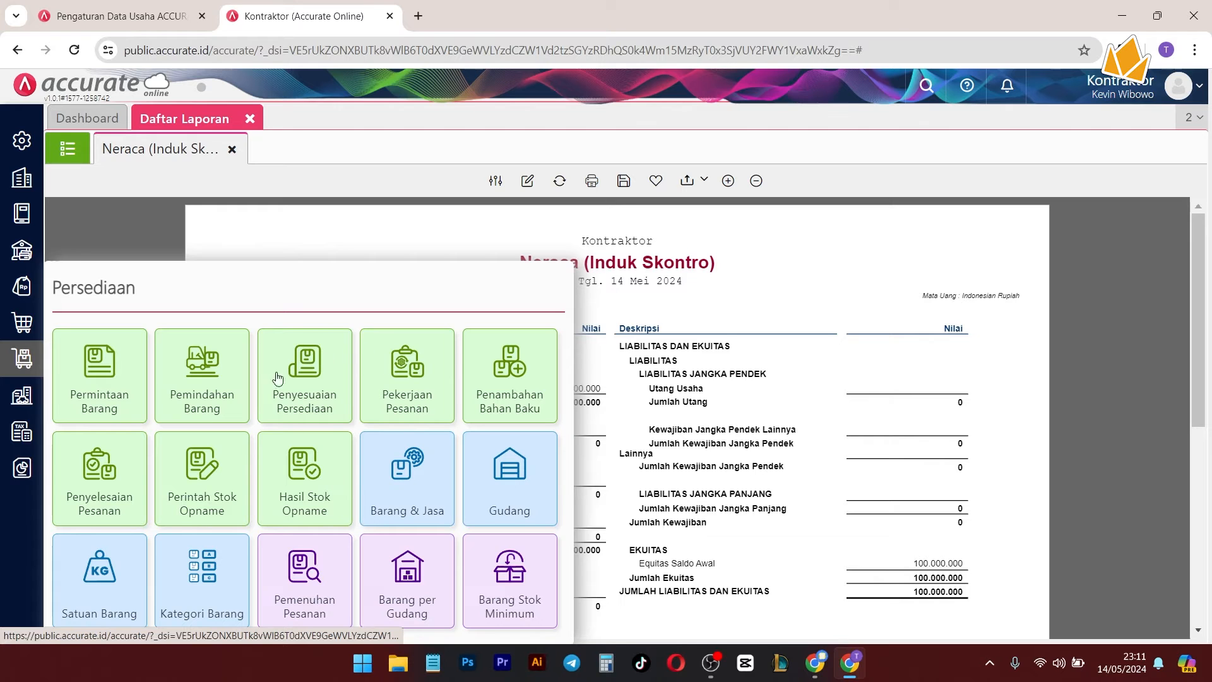
click(422, 498)
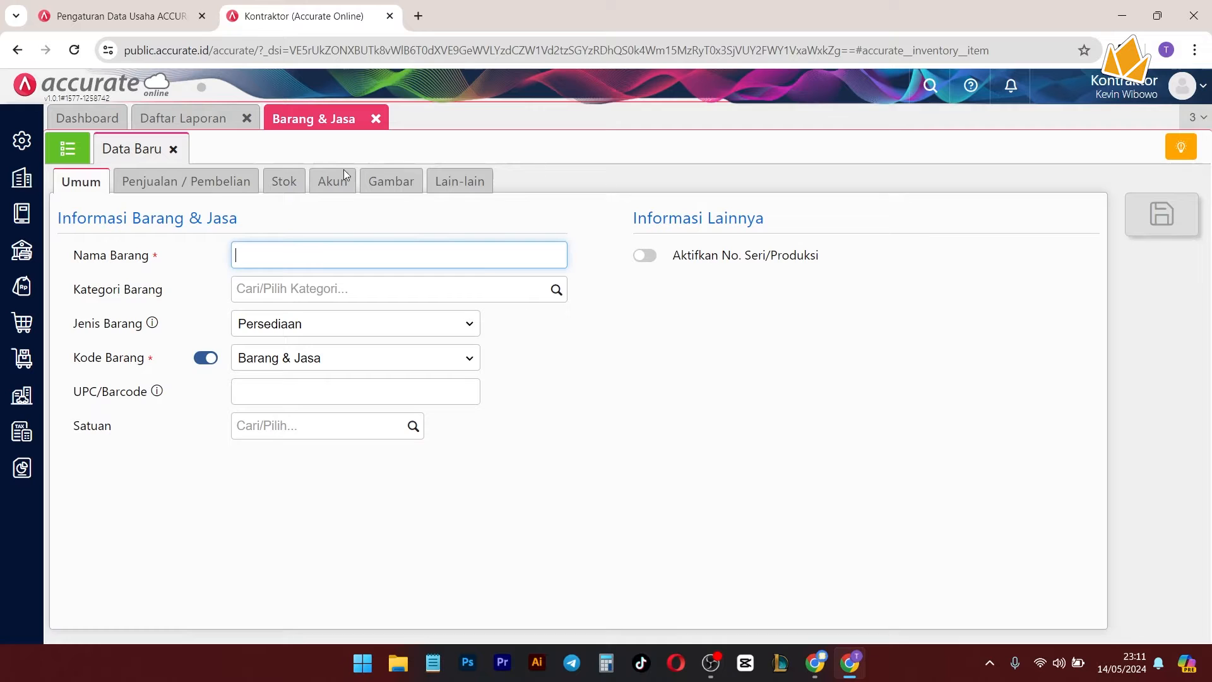
click(340, 257)
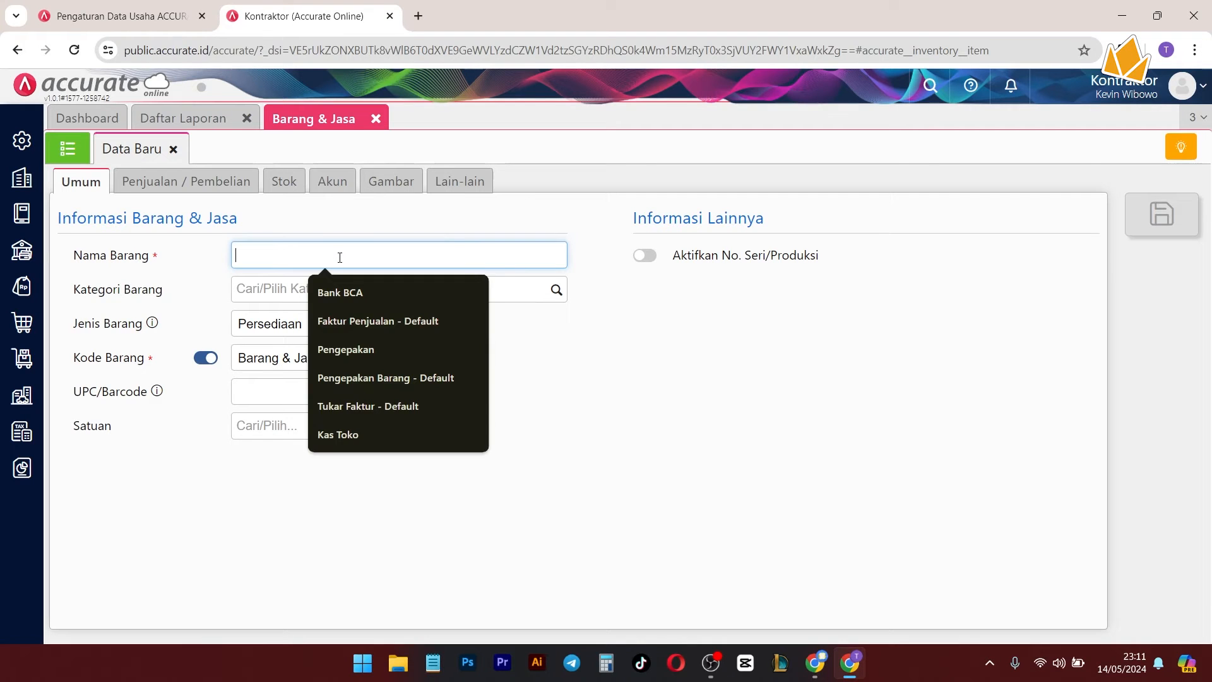
text(Jasa T)
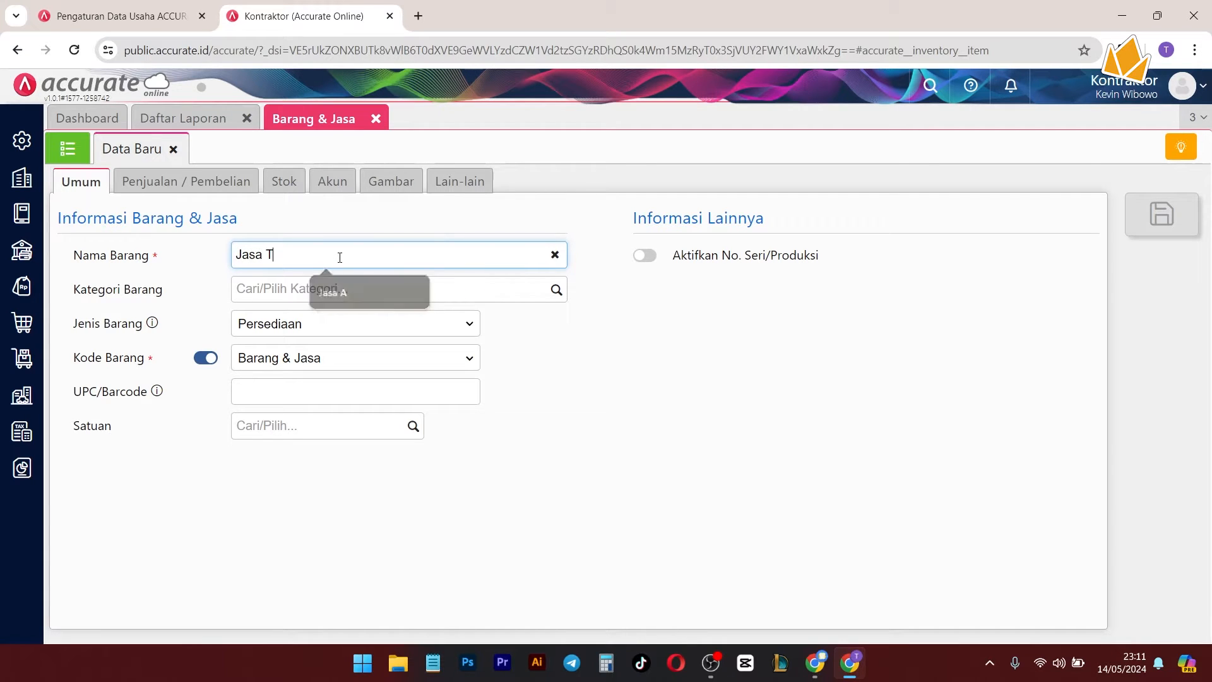
text(agihan)
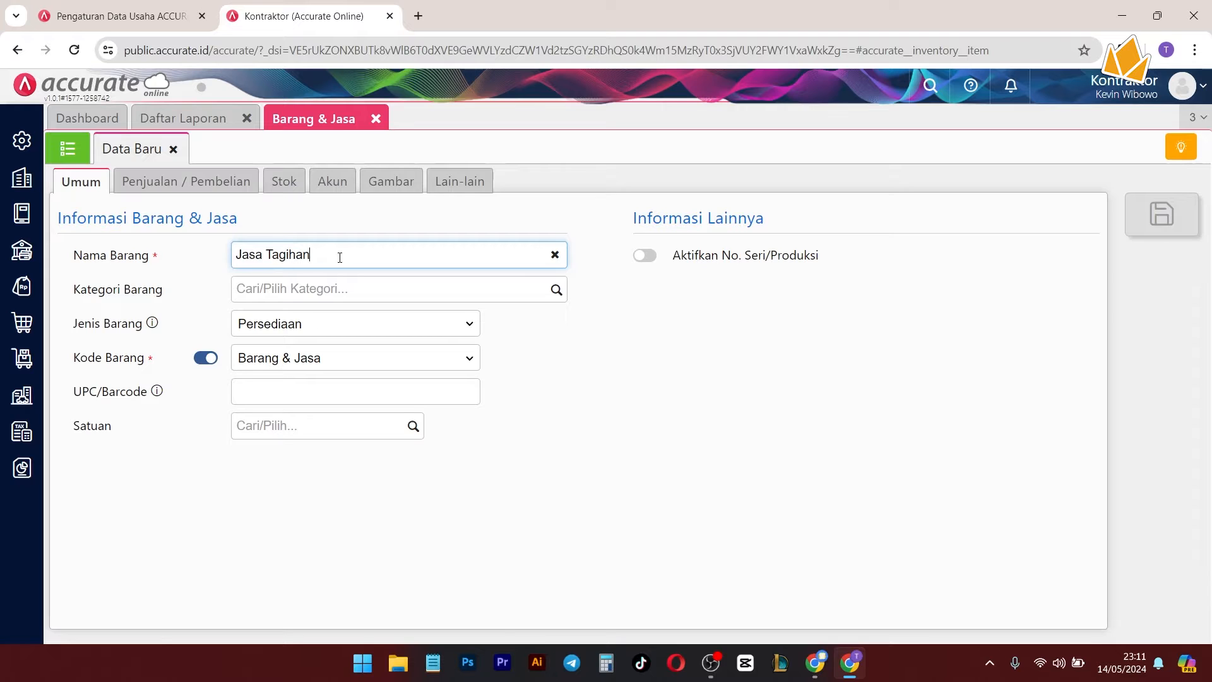
text( Proyek)
Step: Create and assign a new item category named Jasa, and set the item type to Jasa
click(556, 289)
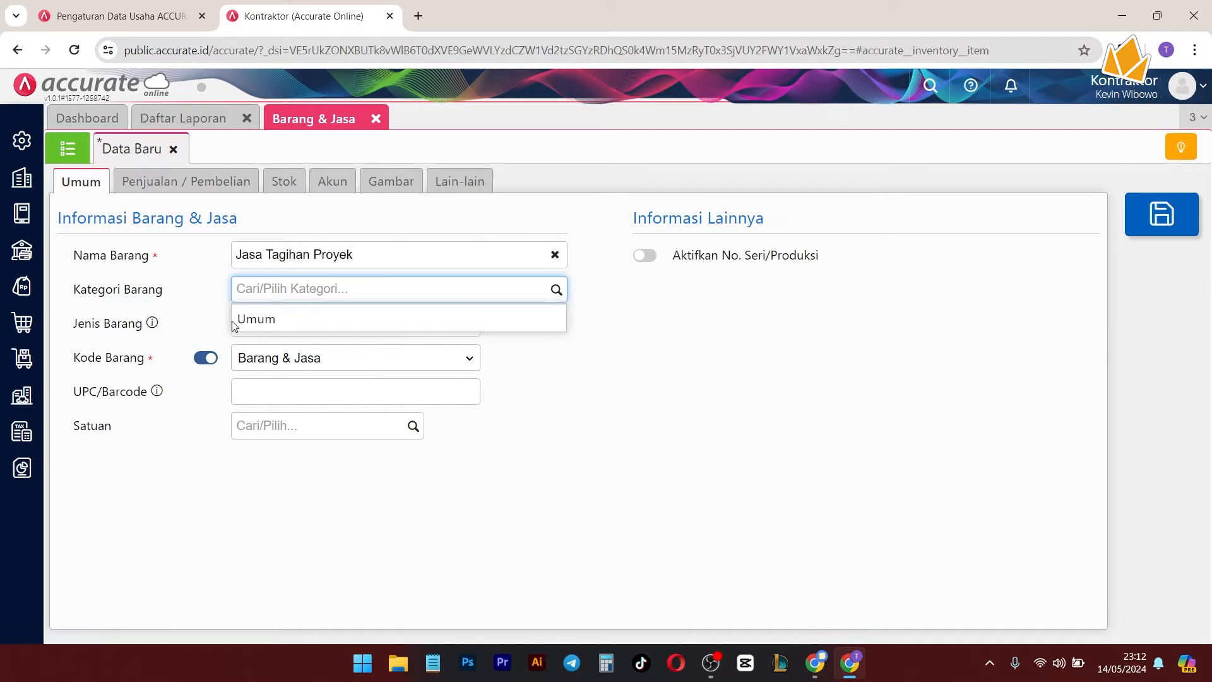
text(Jasa)
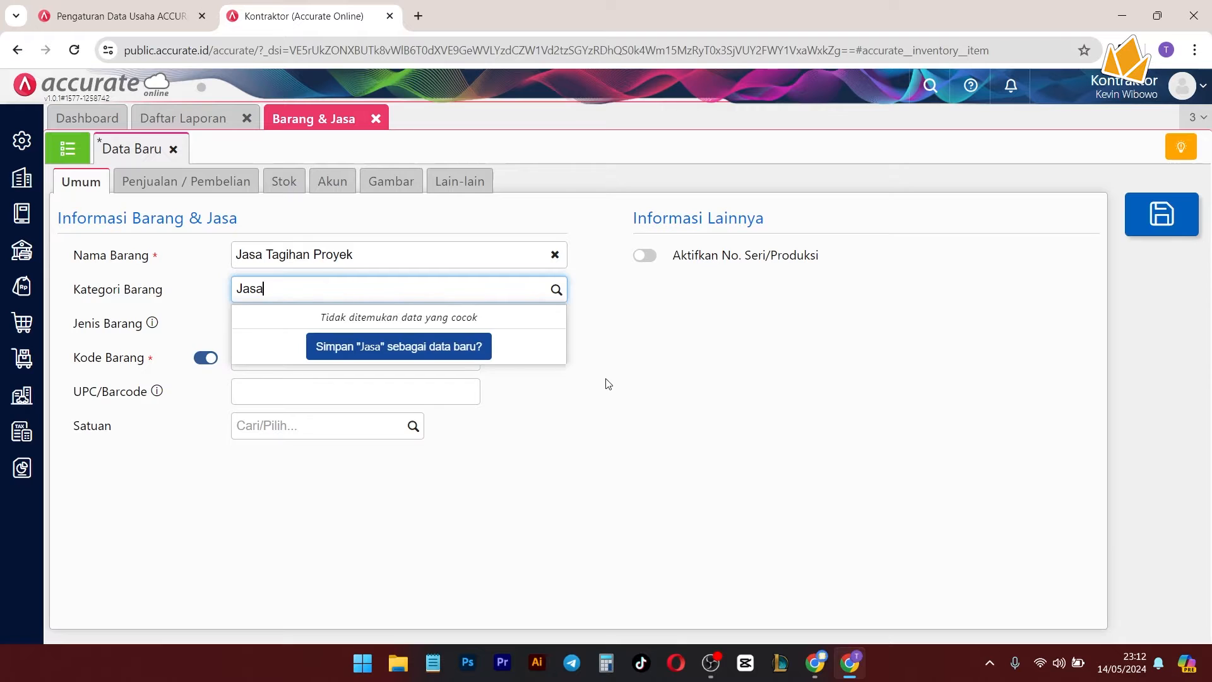
click(461, 355)
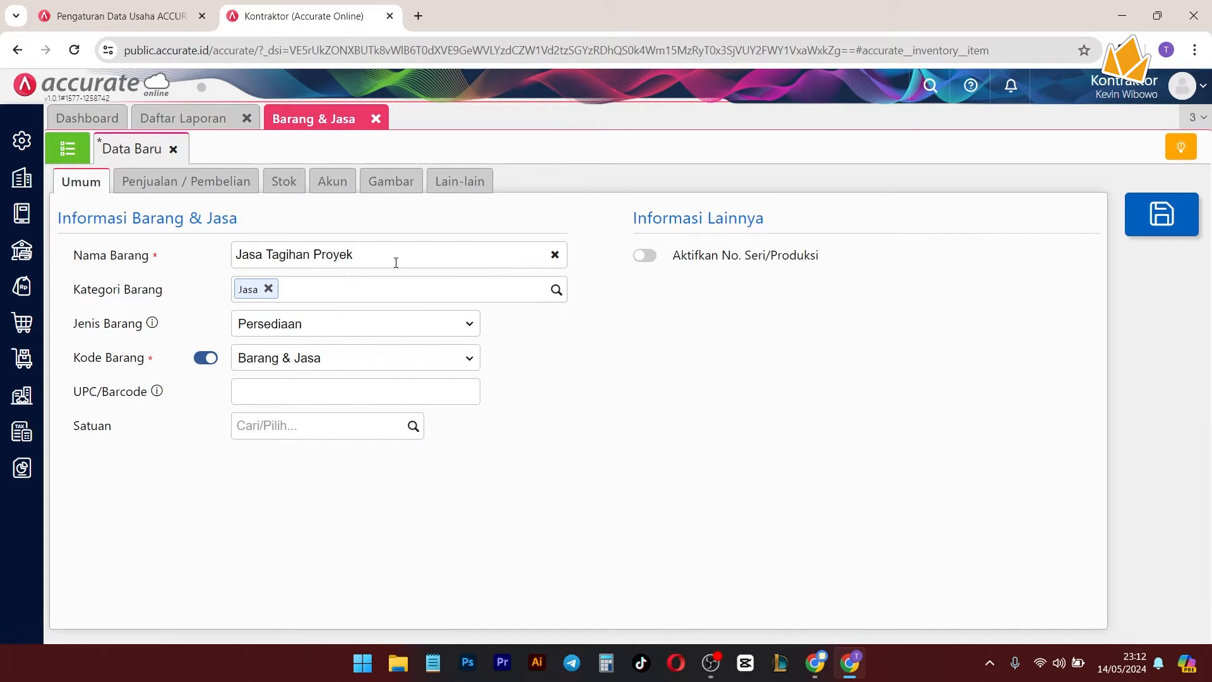
click(406, 325)
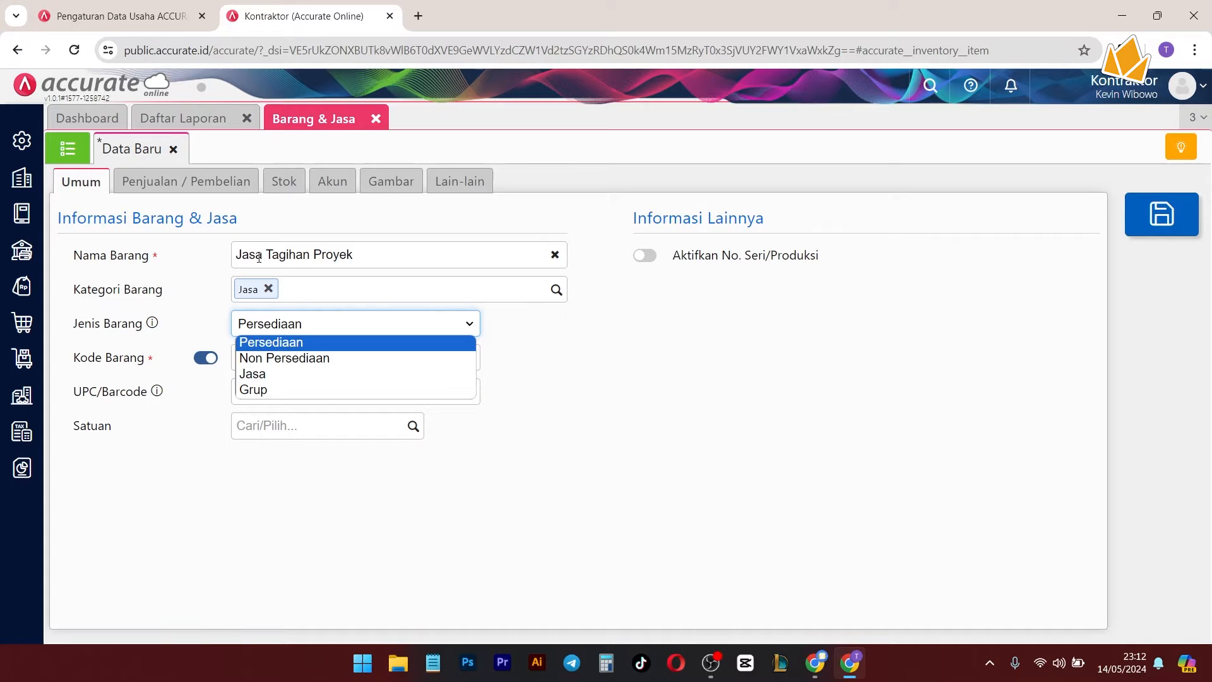
click(254, 375)
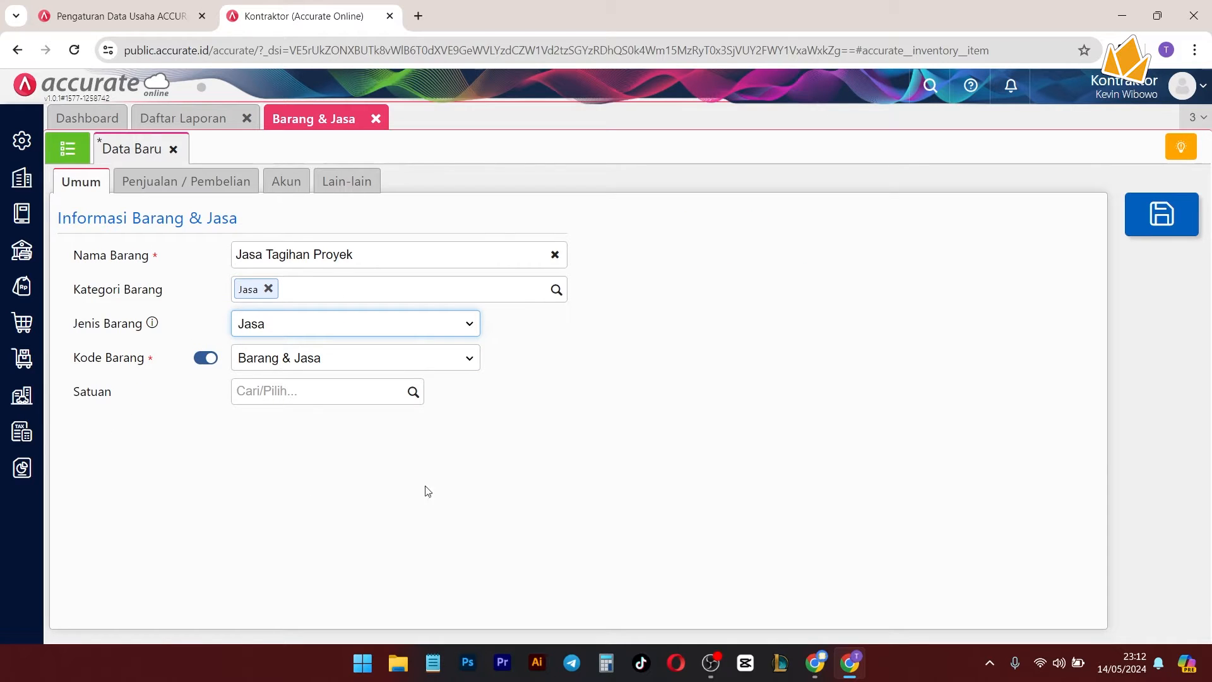
Step: Create a new unit named Pax and assign it as the unit of the Jasa Tagihan Proyek item
click(413, 392)
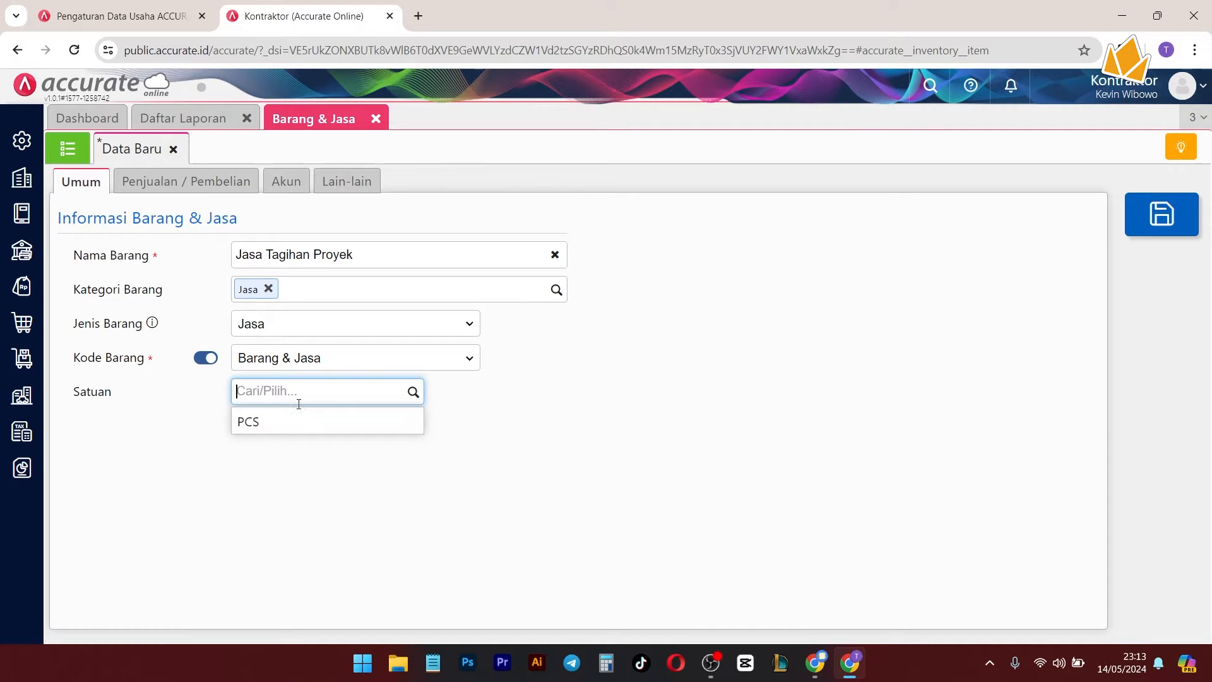
text(Hari)
key(BackSpace)
key(BackSpace)
key(BackSpace)
key(BackSpace)
text(Pax)
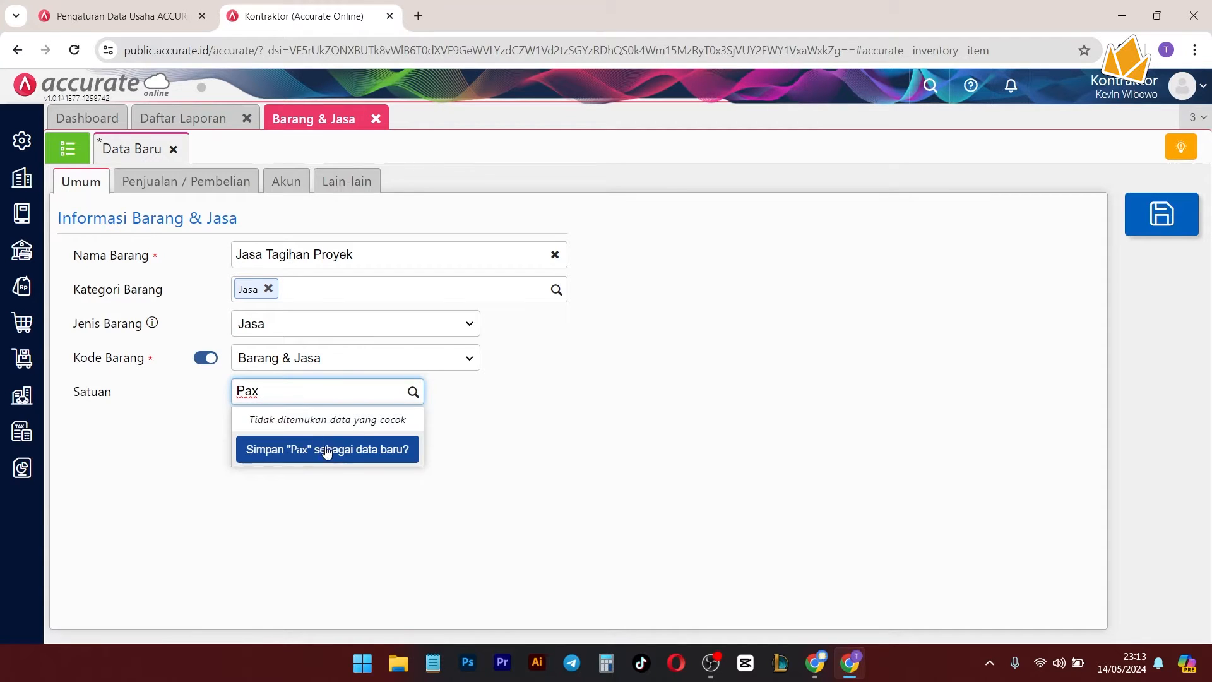
click(381, 453)
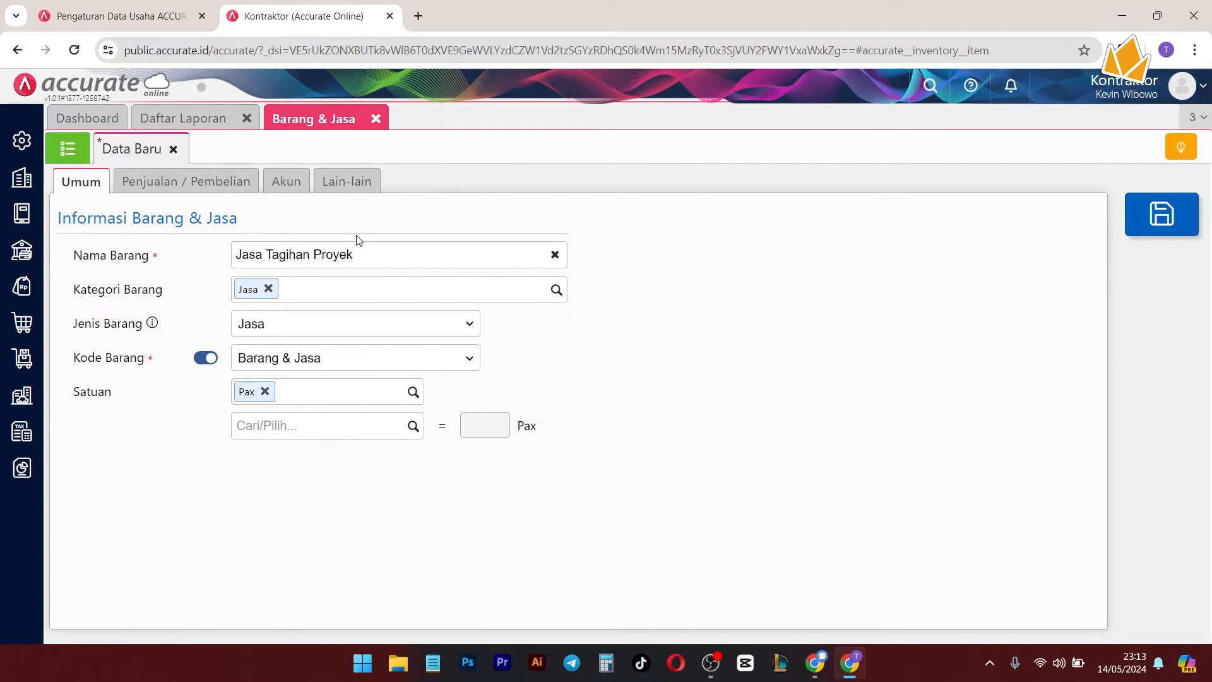
Step: Set the item's default selling price per Pax to 1000000, leaving the PPN and PPh taxes empty
click(191, 191)
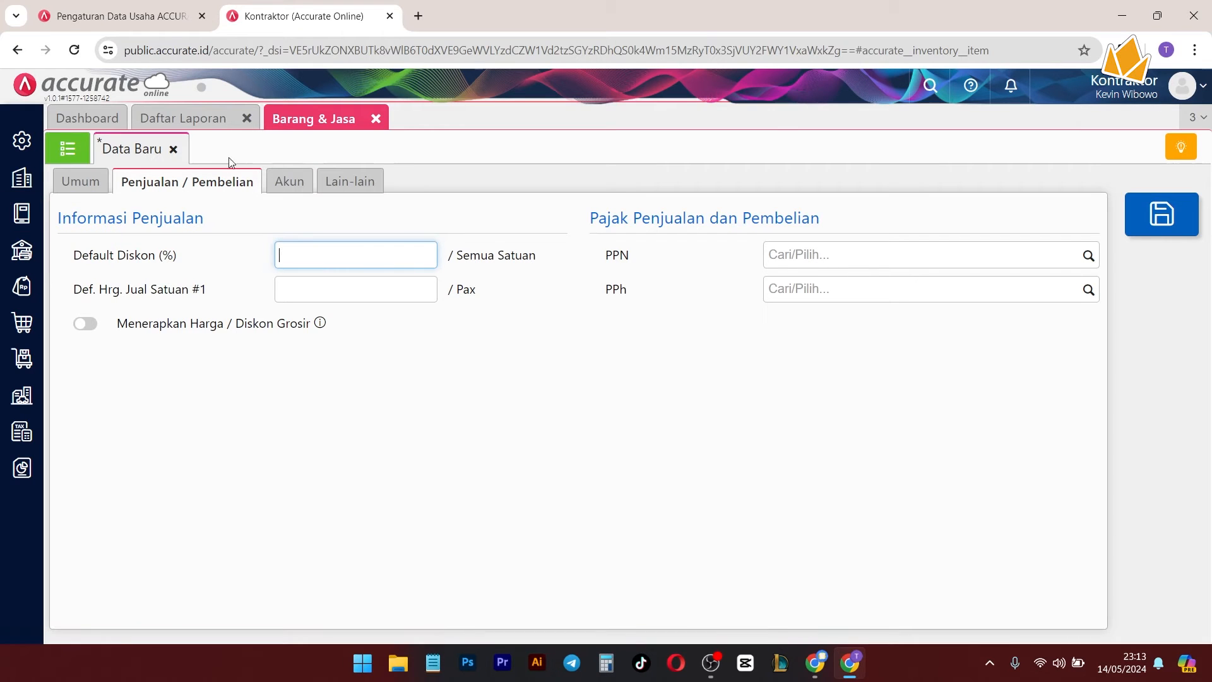
double_click(606, 255)
drag(605, 292, 623, 301)
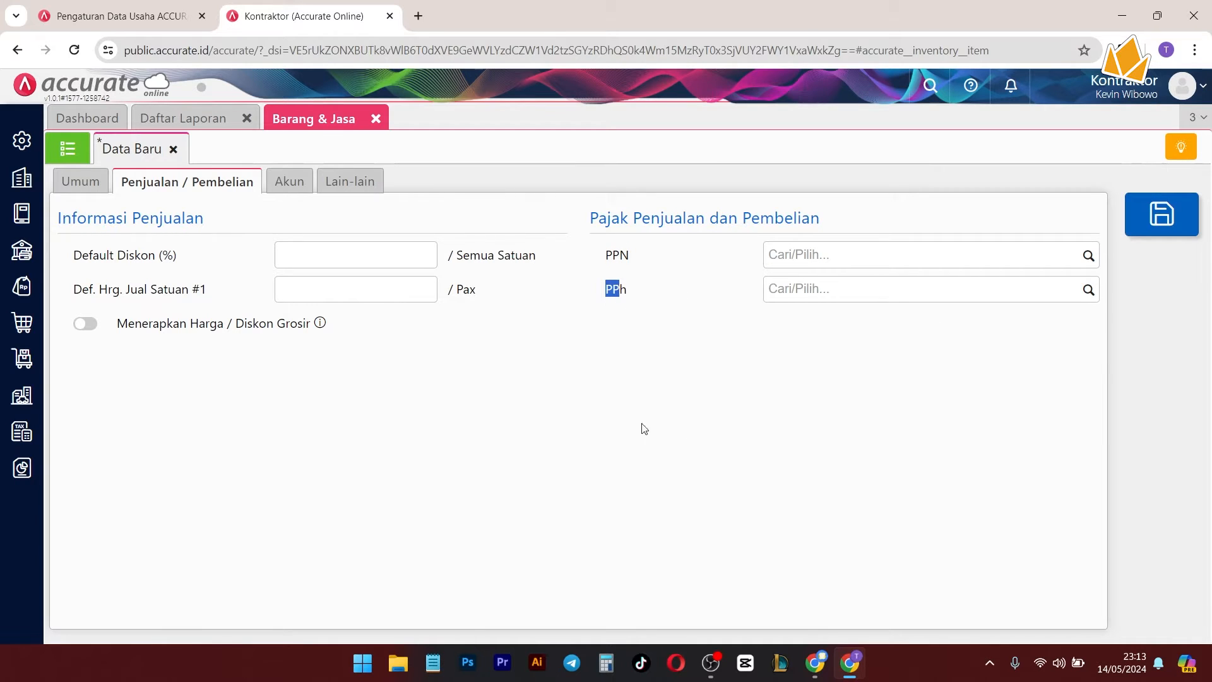
click(587, 314)
click(427, 288)
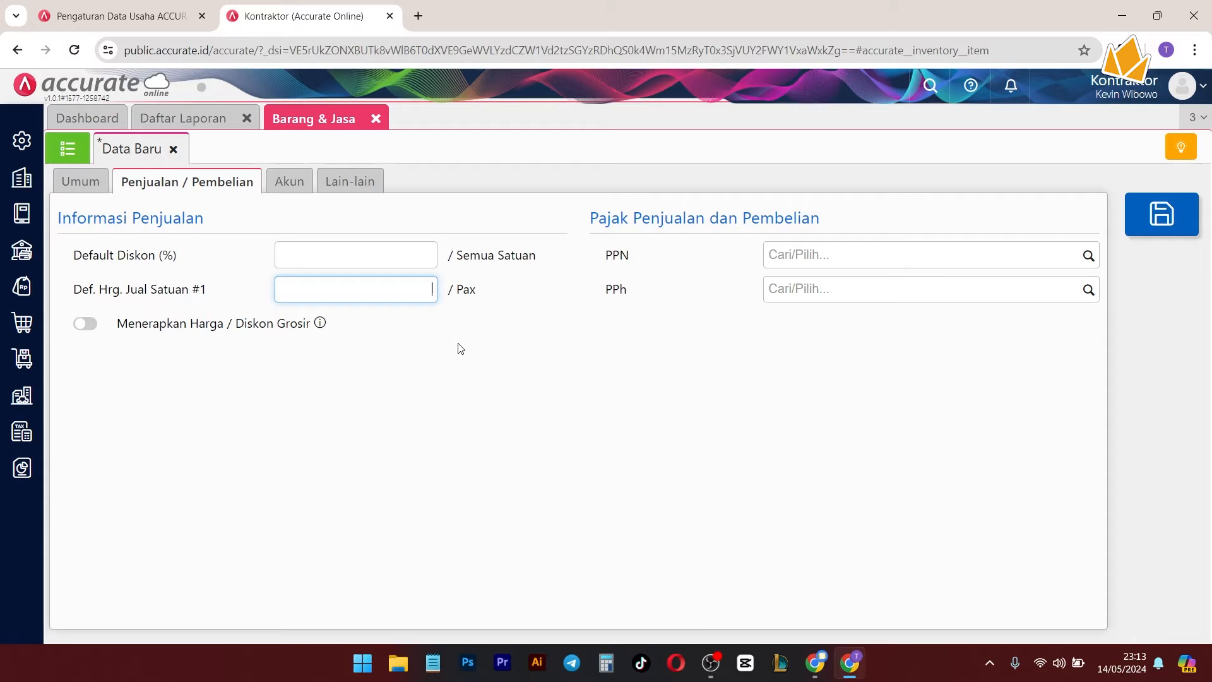
text(1000000)
Step: Review the item's default expense, sales and discount accounts, its notes, and its sales and general details
click(287, 182)
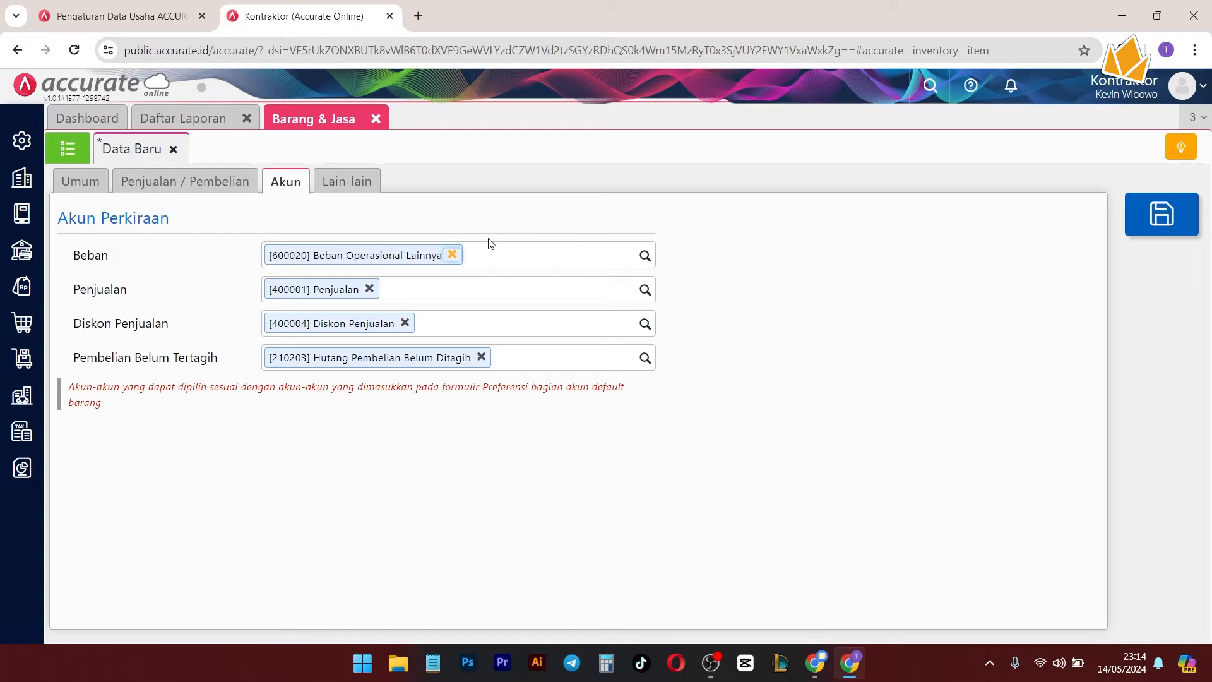
double_click(82, 261)
drag(65, 294, 749, 294)
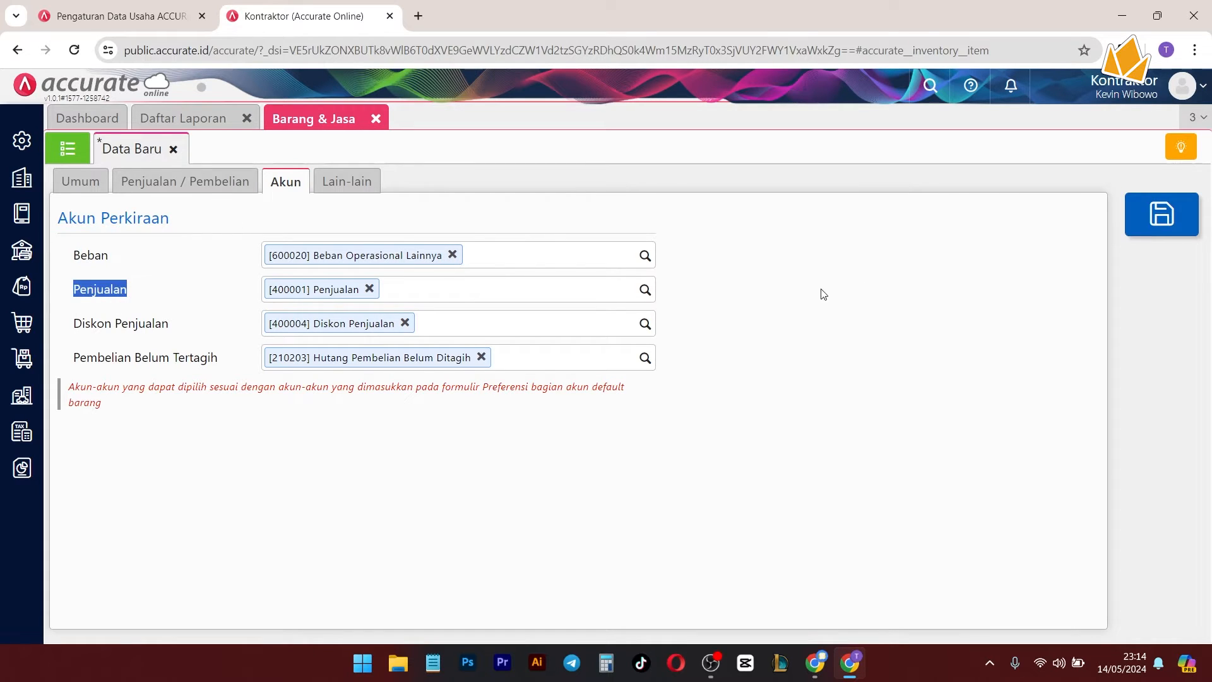
click(98, 331)
drag(97, 331, 145, 329)
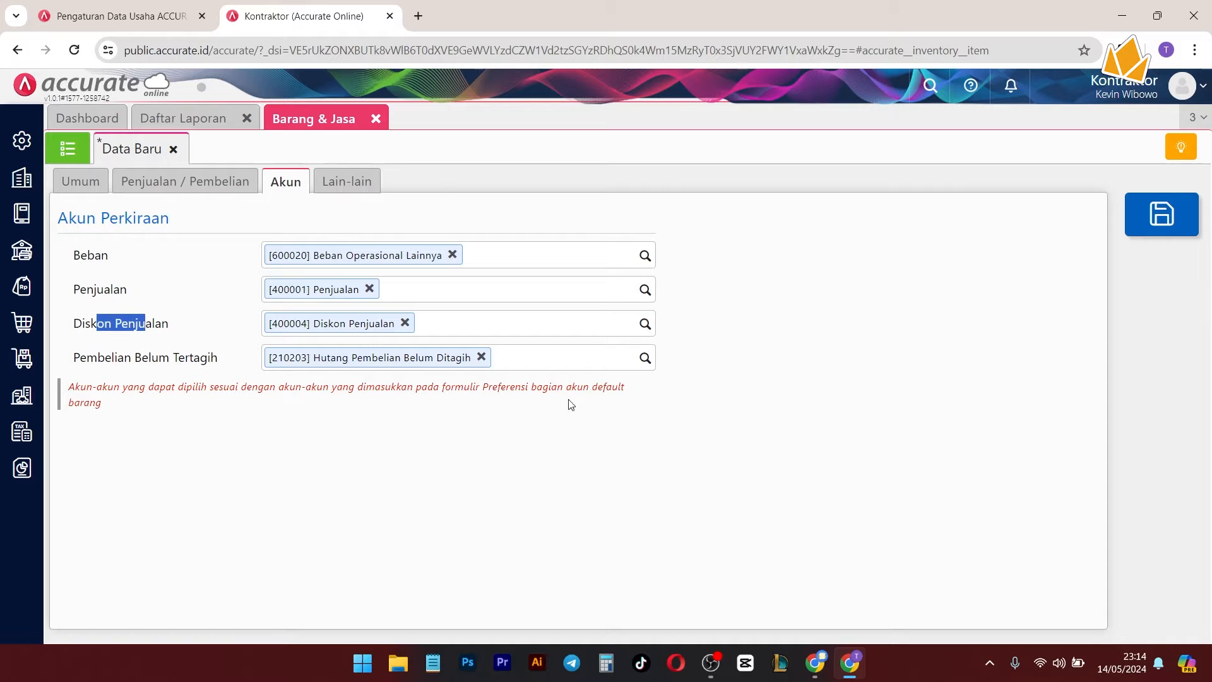
click(360, 181)
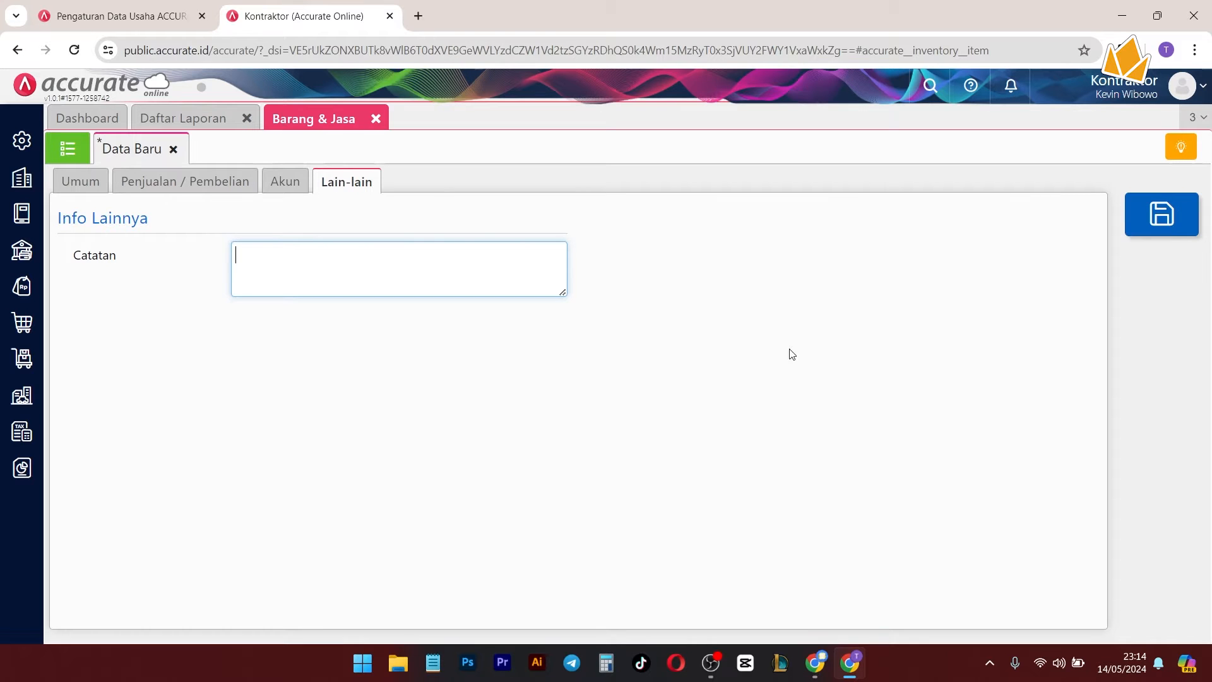
click(288, 182)
click(180, 183)
click(94, 186)
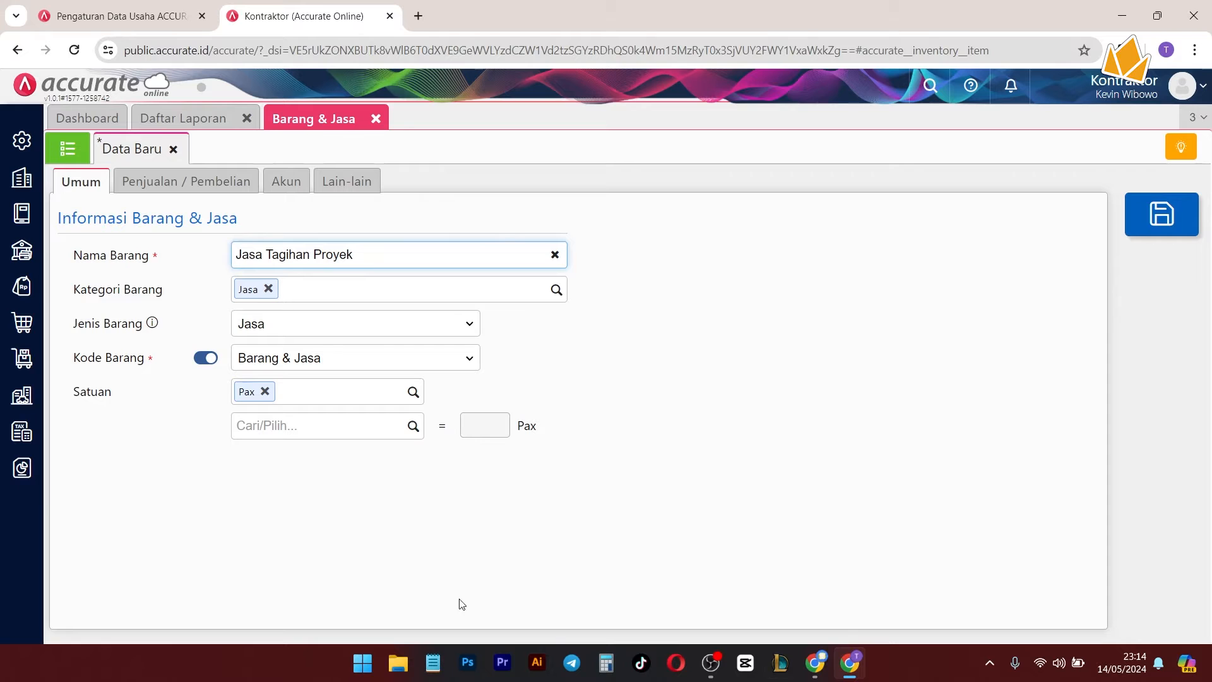
Step: Save the Jasa Tagihan Proyek service item
click(1155, 236)
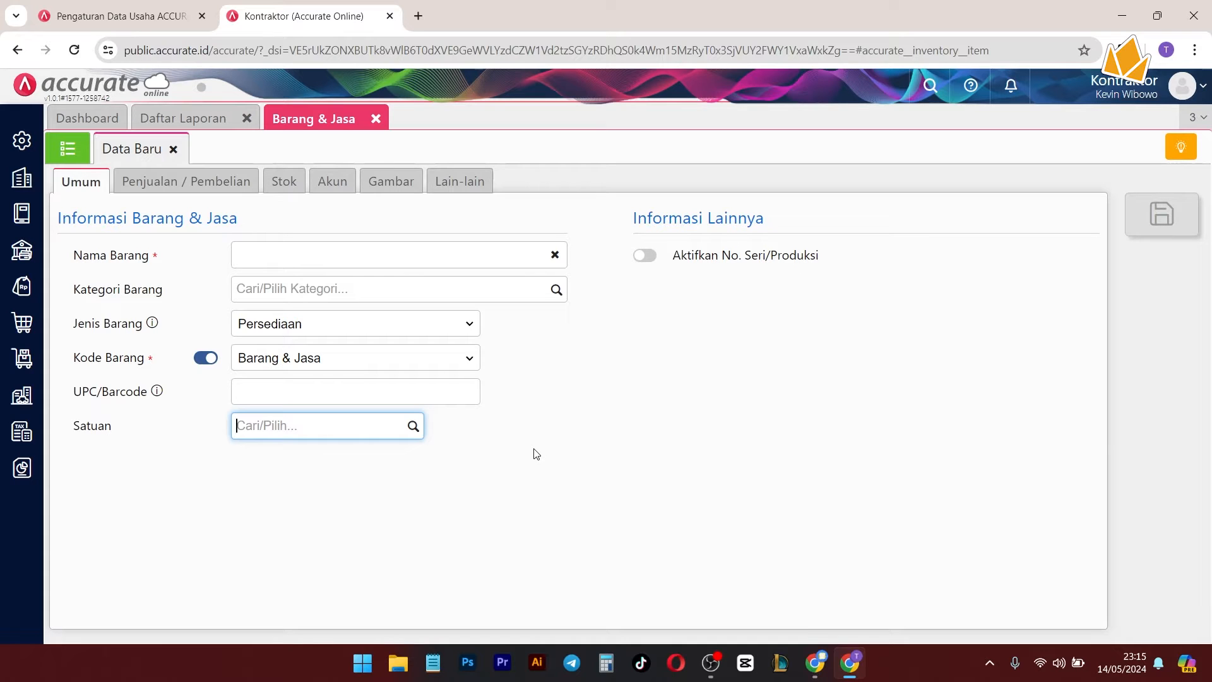
click(689, 413)
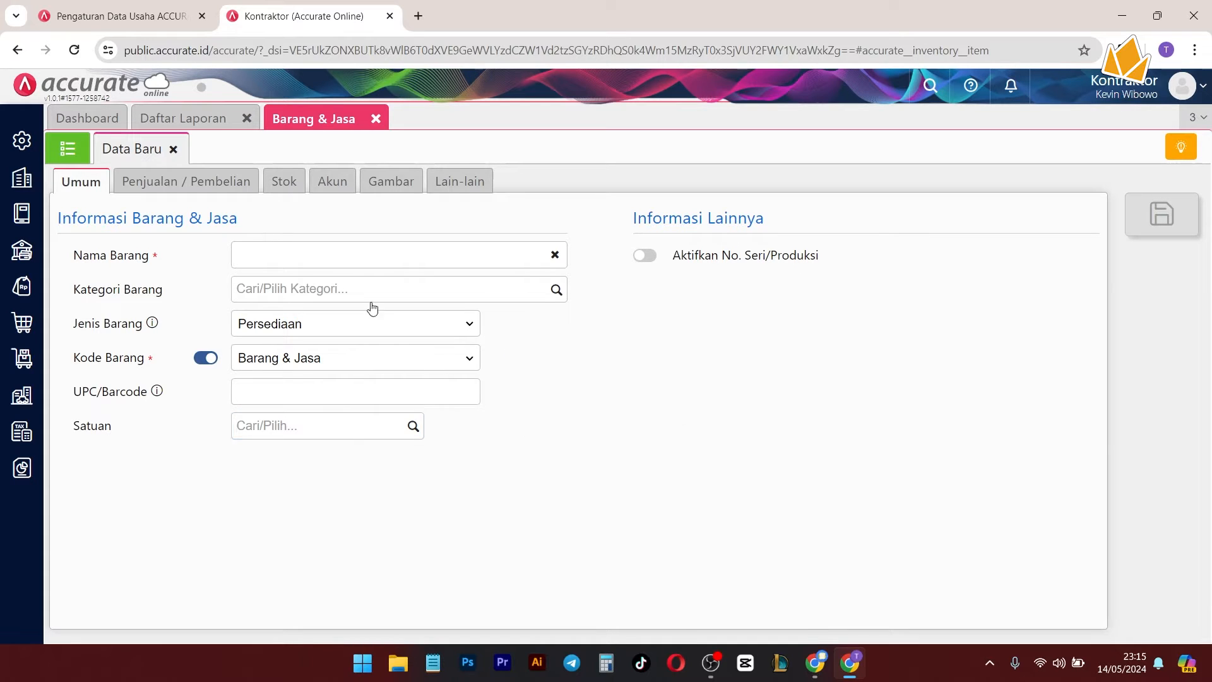
Step: Name the next new item Paku and assign it a newly created category named Material
click(361, 246)
click(682, 398)
click(333, 248)
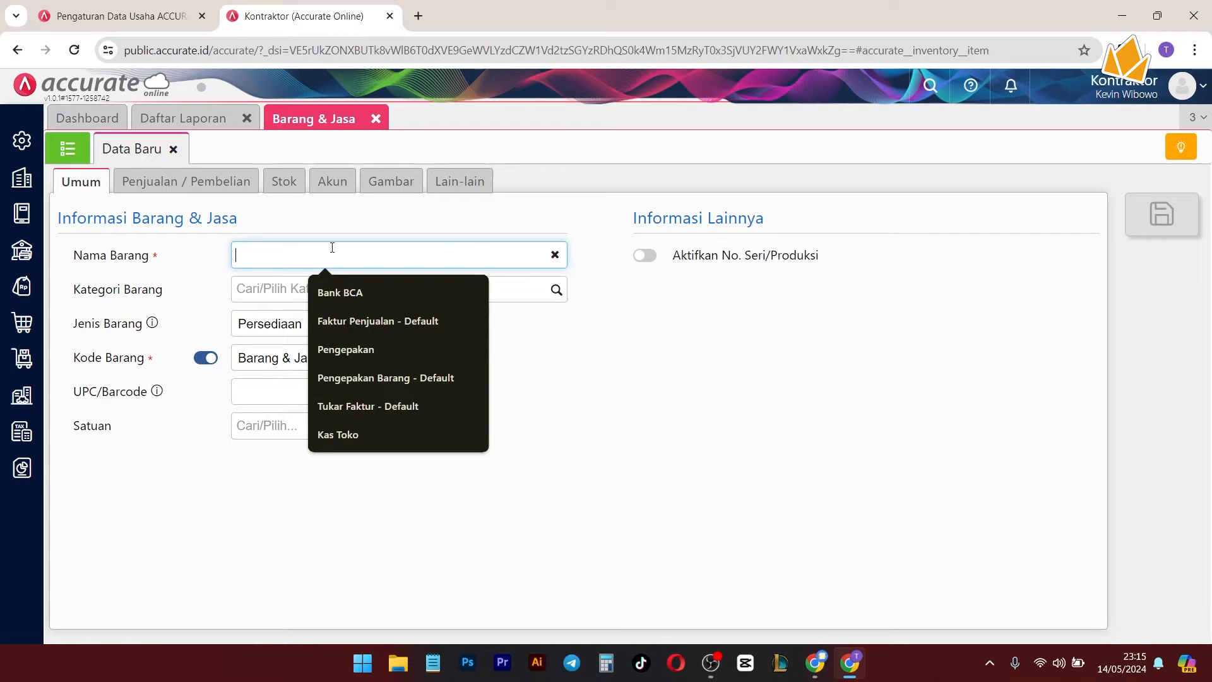
text(Paku)
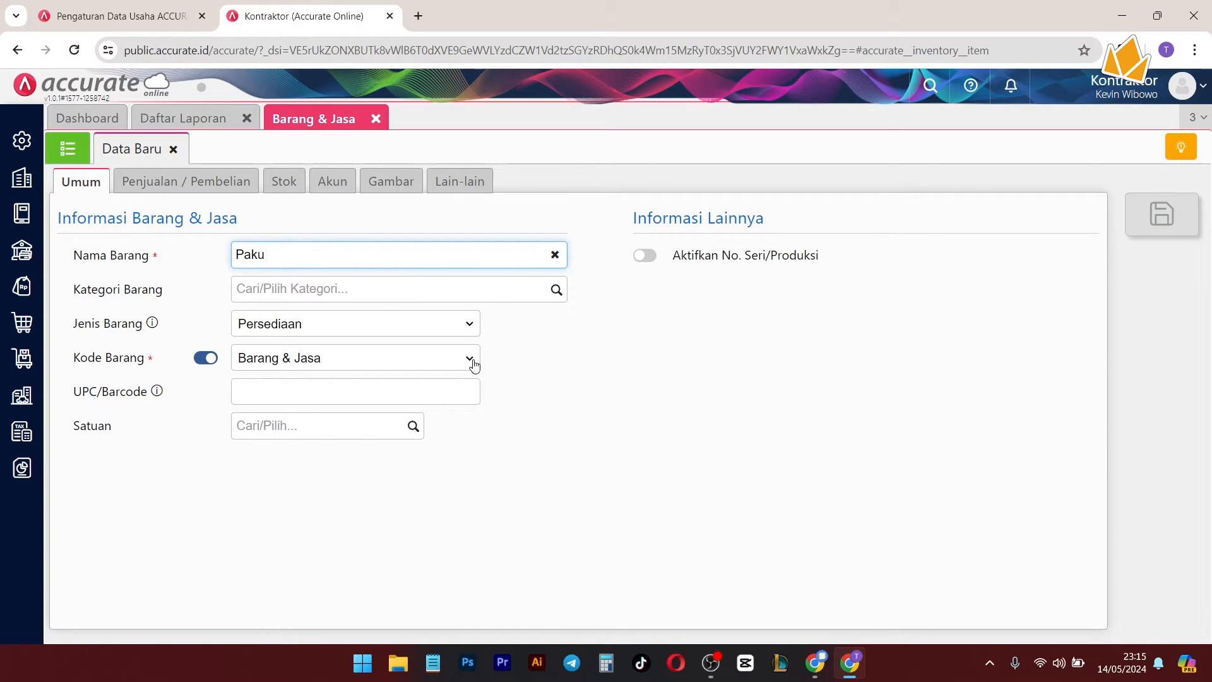
click(555, 289)
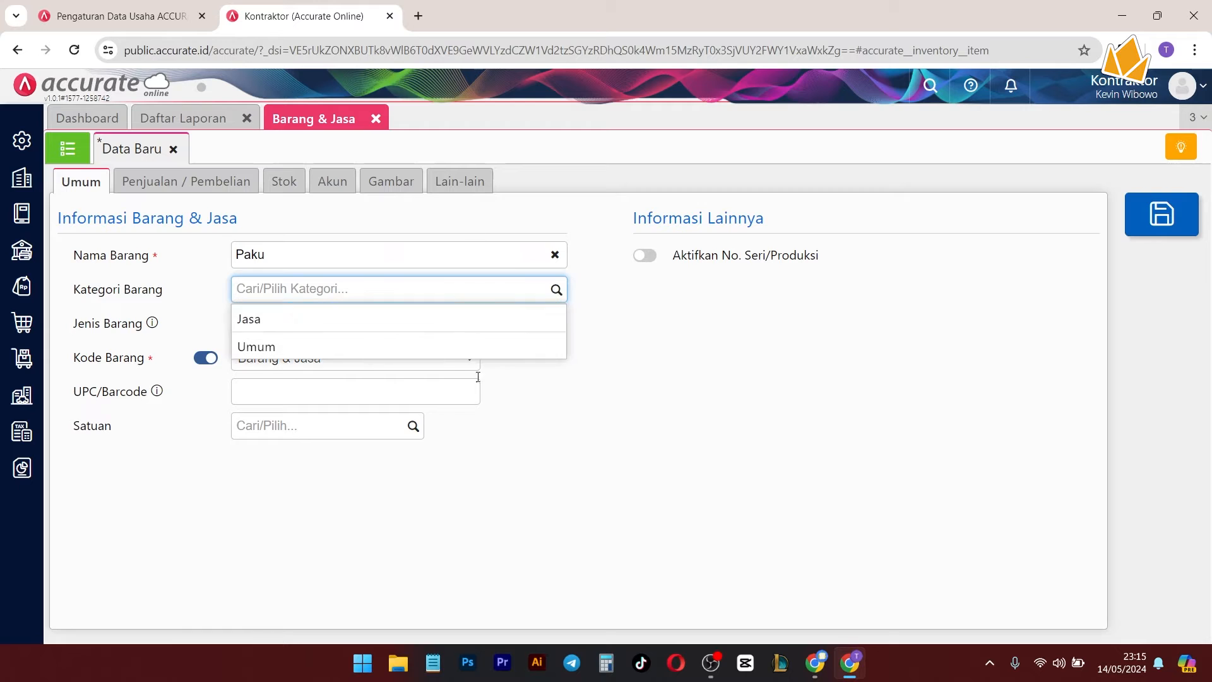
text(Material)
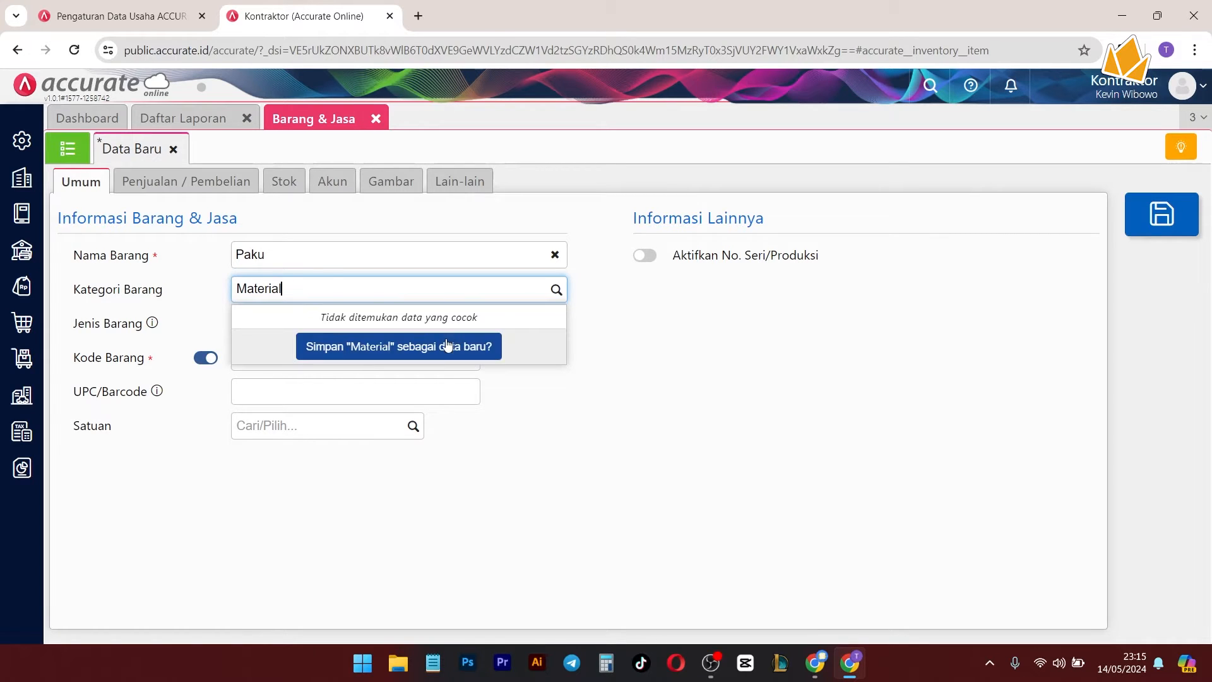
click(449, 346)
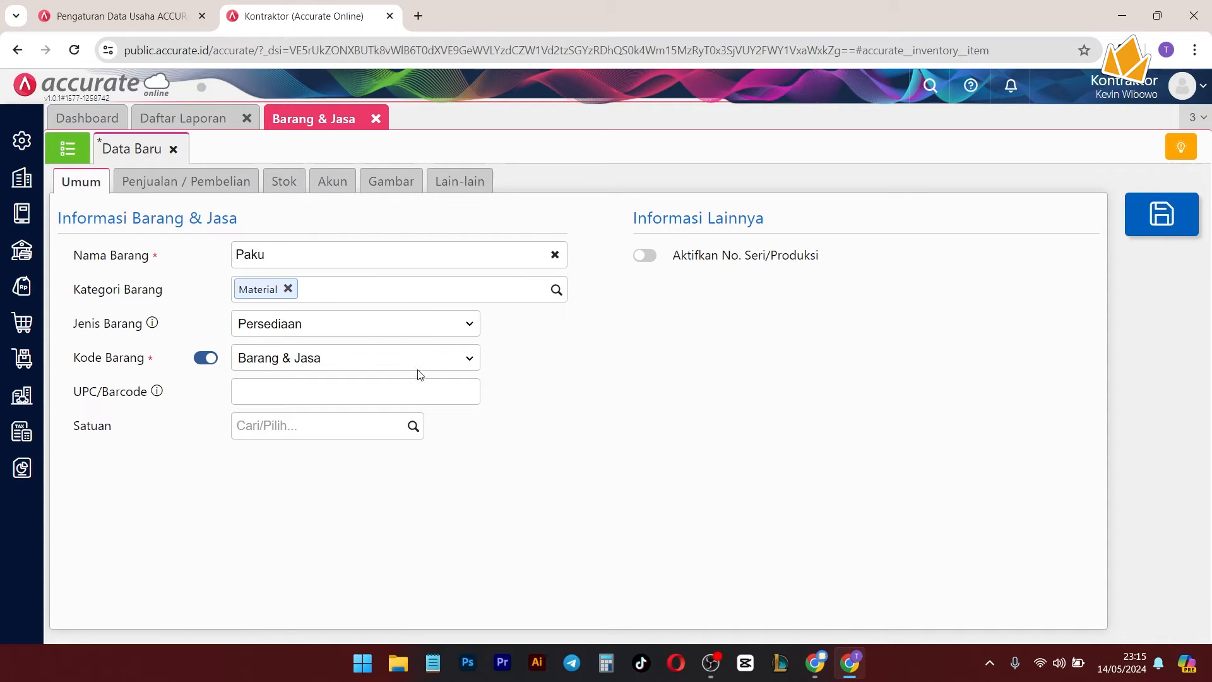
Step: Keep the Paku item's type as Persediaan and set its unit to PCS
click(432, 339)
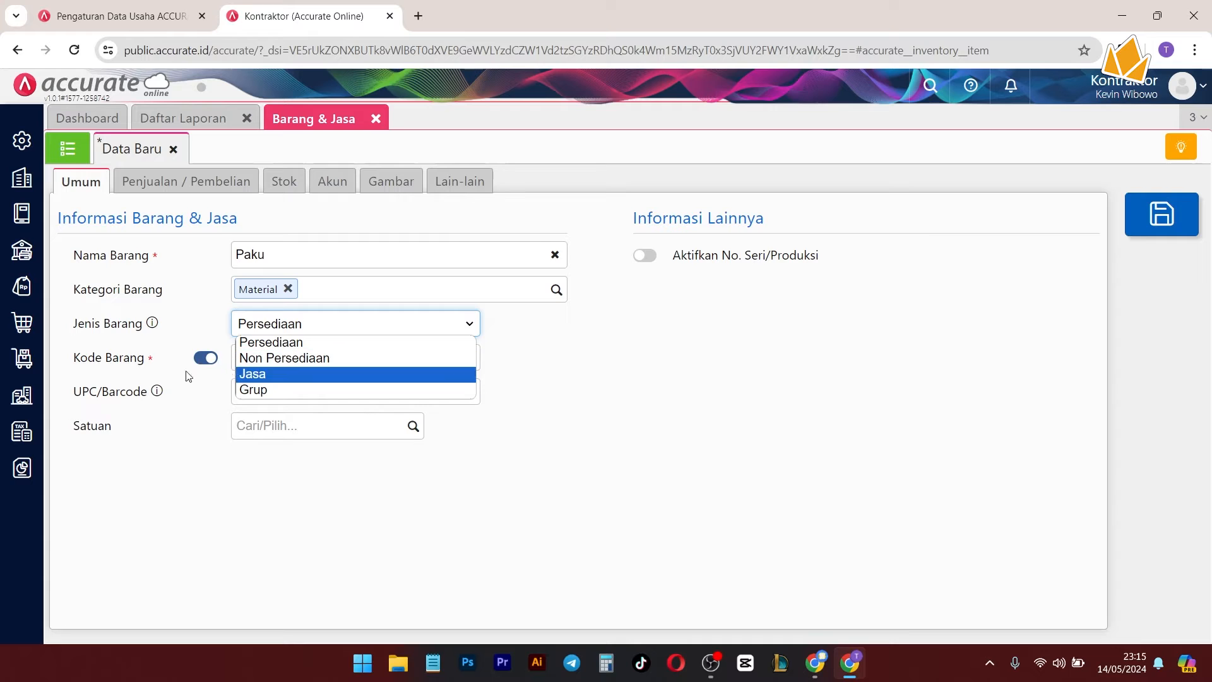
click(268, 344)
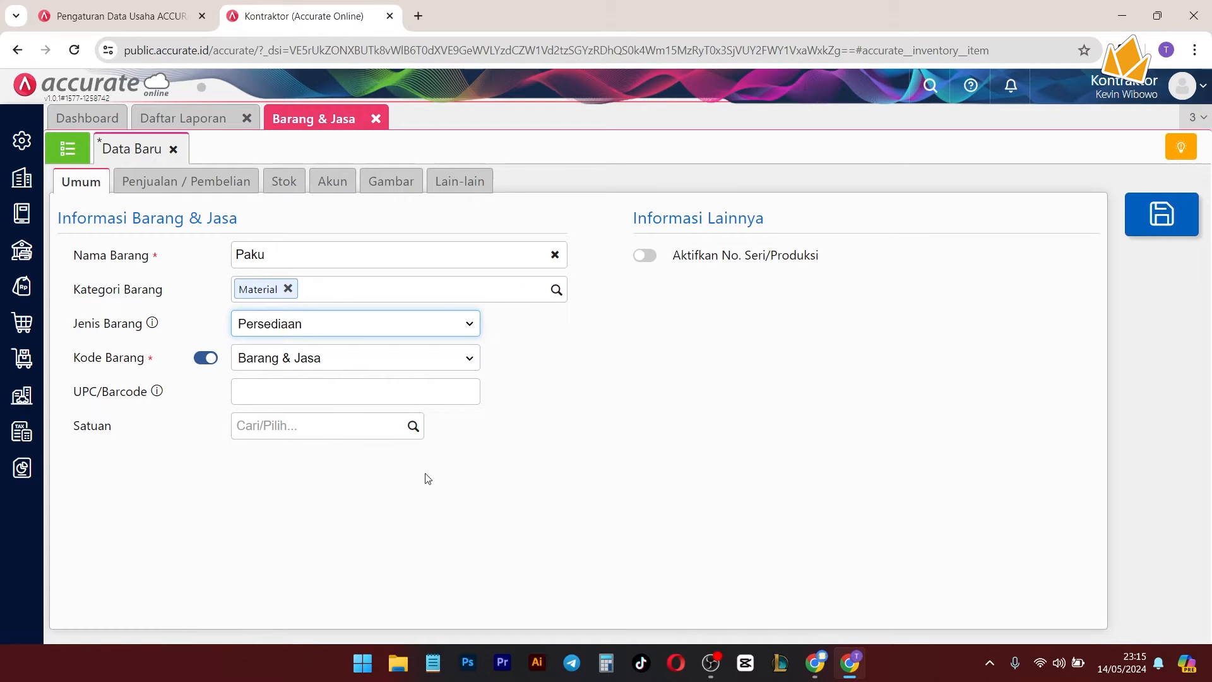
click(412, 429)
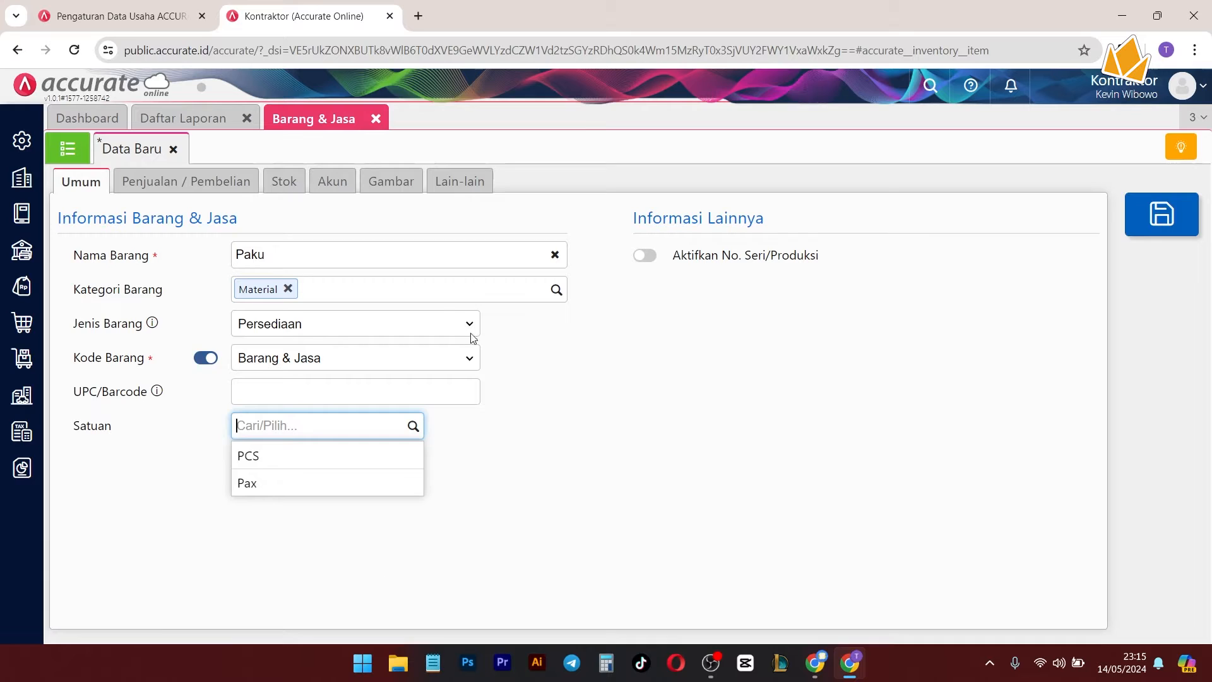
click(321, 465)
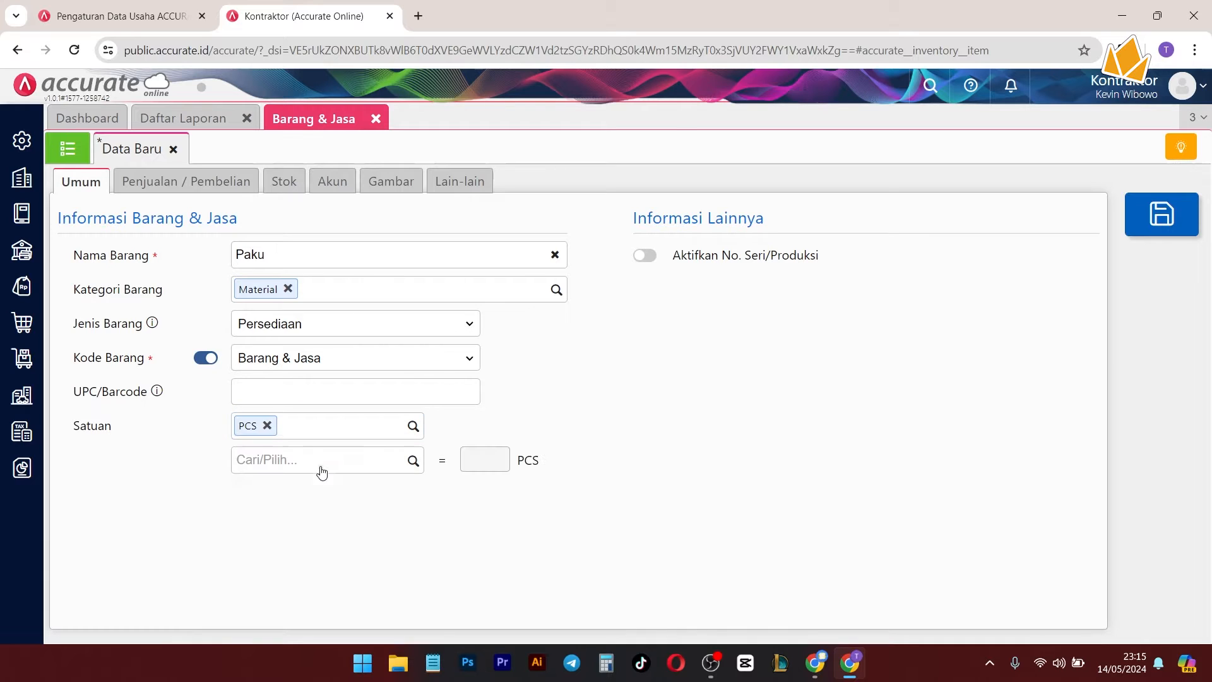
click(413, 426)
click(603, 469)
Step: Review the Paku item's default discount, selling price, purchase and tax fields, leaving the selling price at 0
click(221, 182)
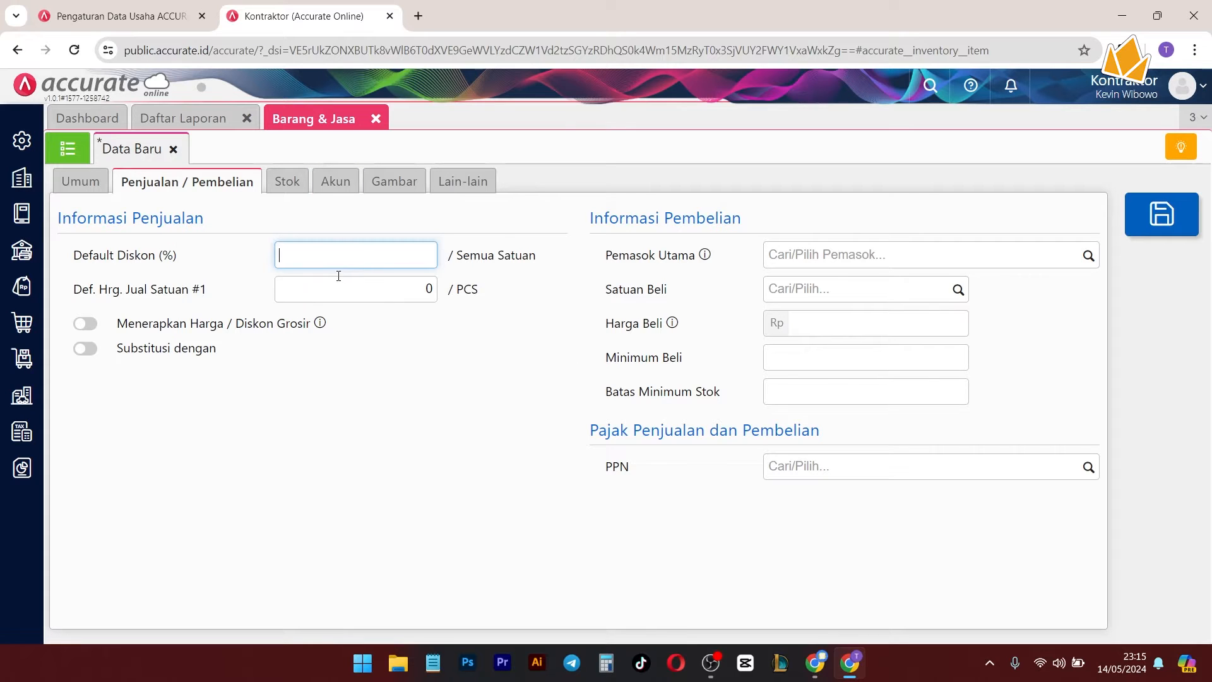
click(371, 283)
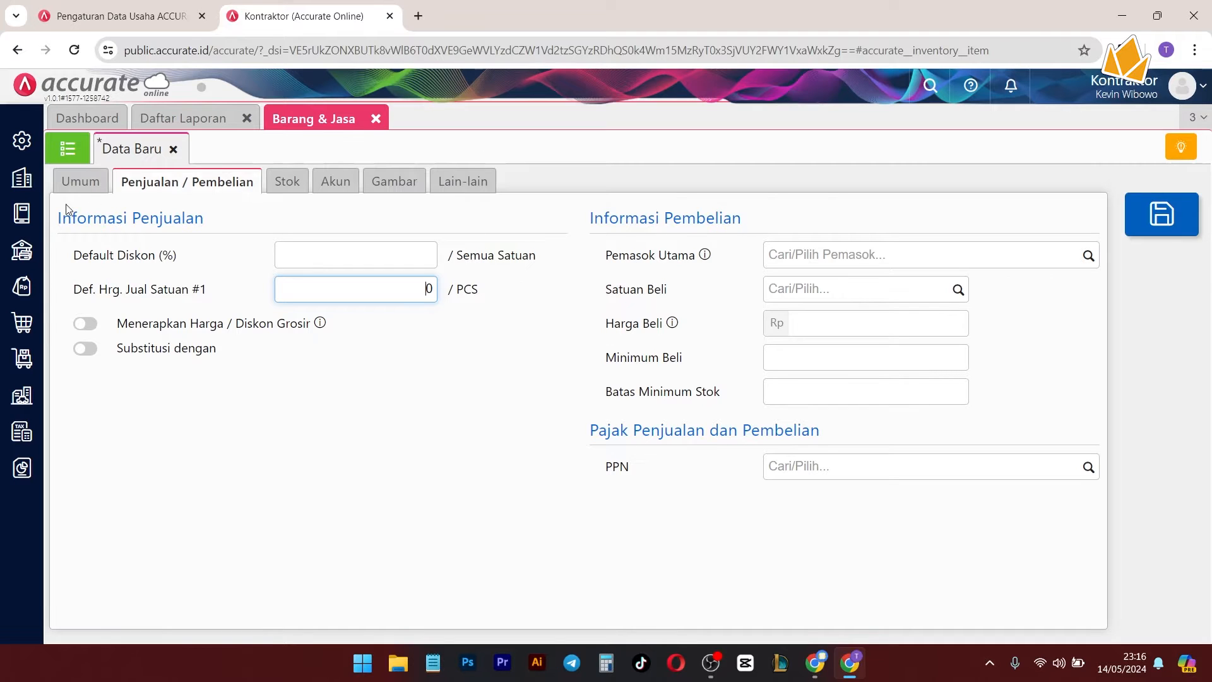
double_click(428, 289)
drag(137, 289, 162, 291)
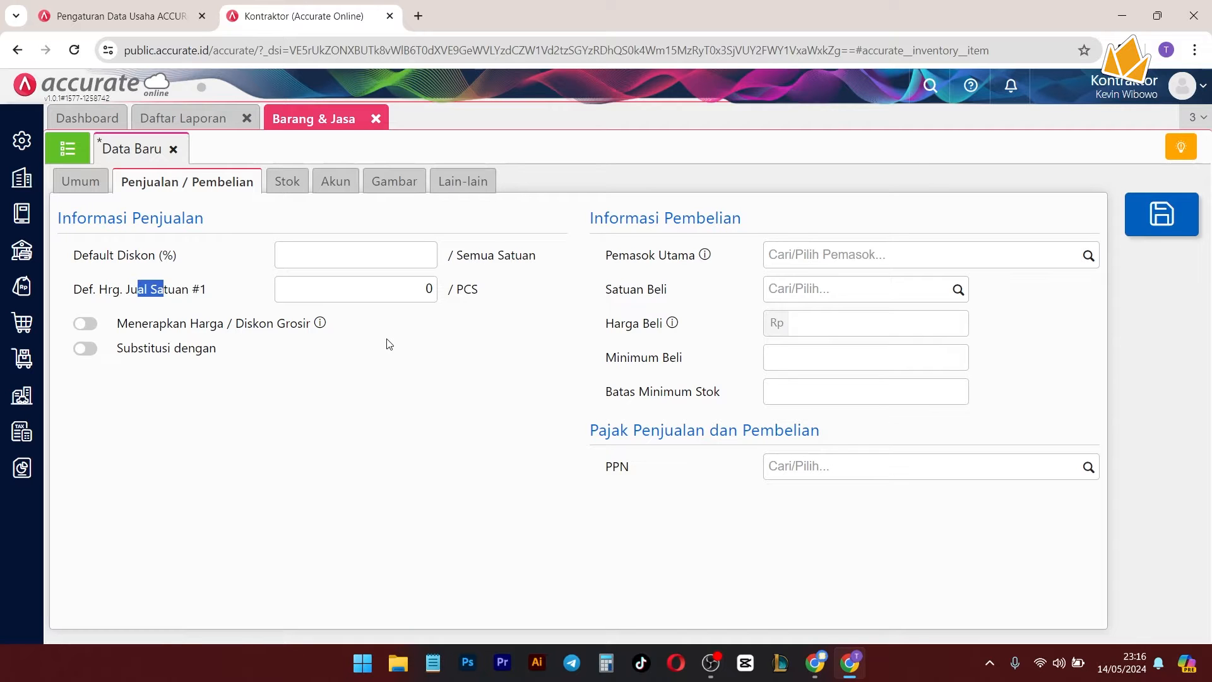
click(515, 427)
Step: Review the Paku item's opening stock, default accounts, images, notes, and dimension and weight fields
click(280, 182)
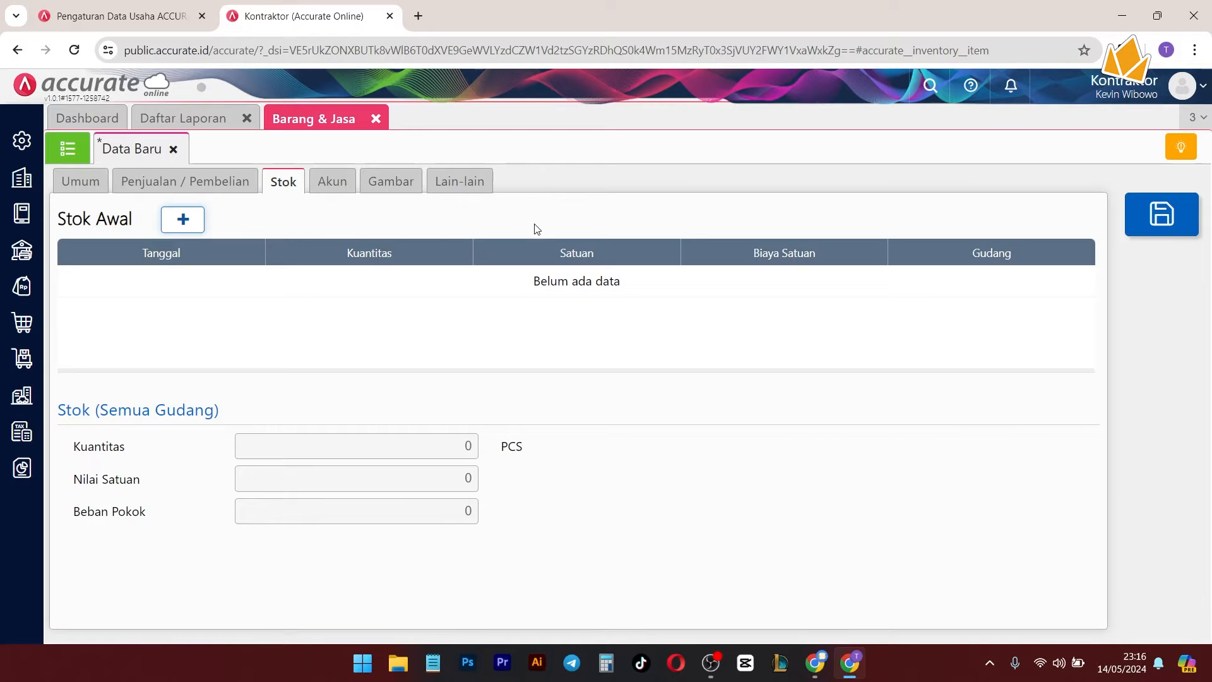
click(333, 182)
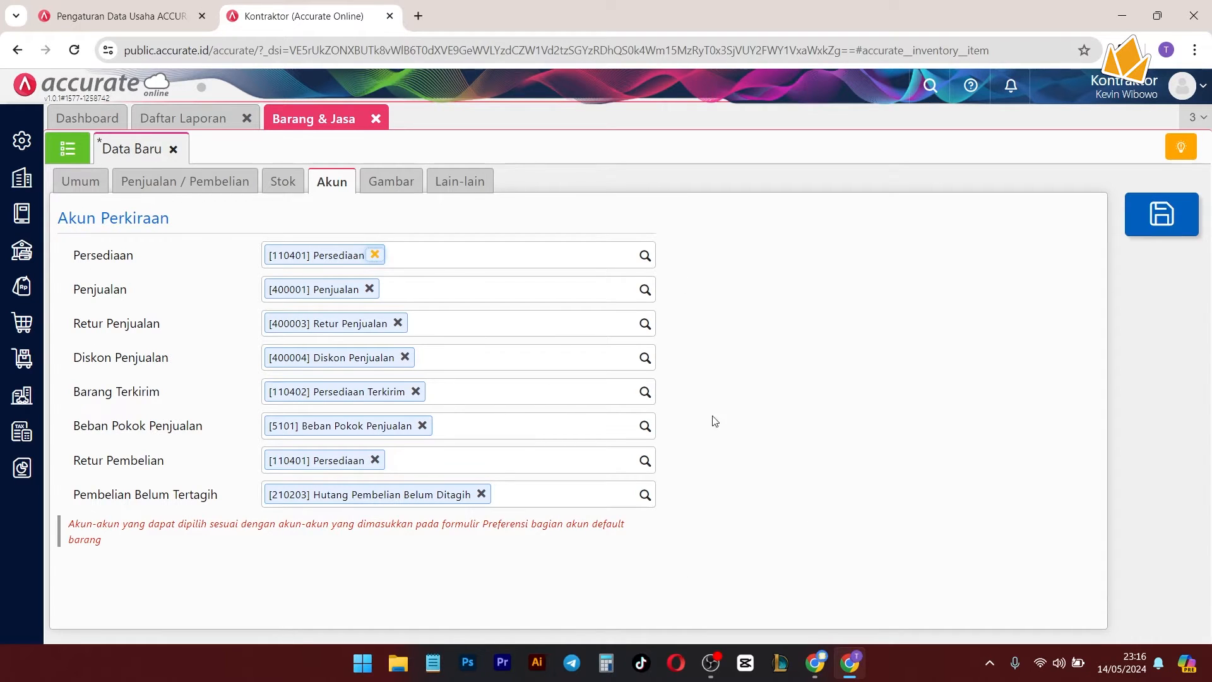
click(391, 182)
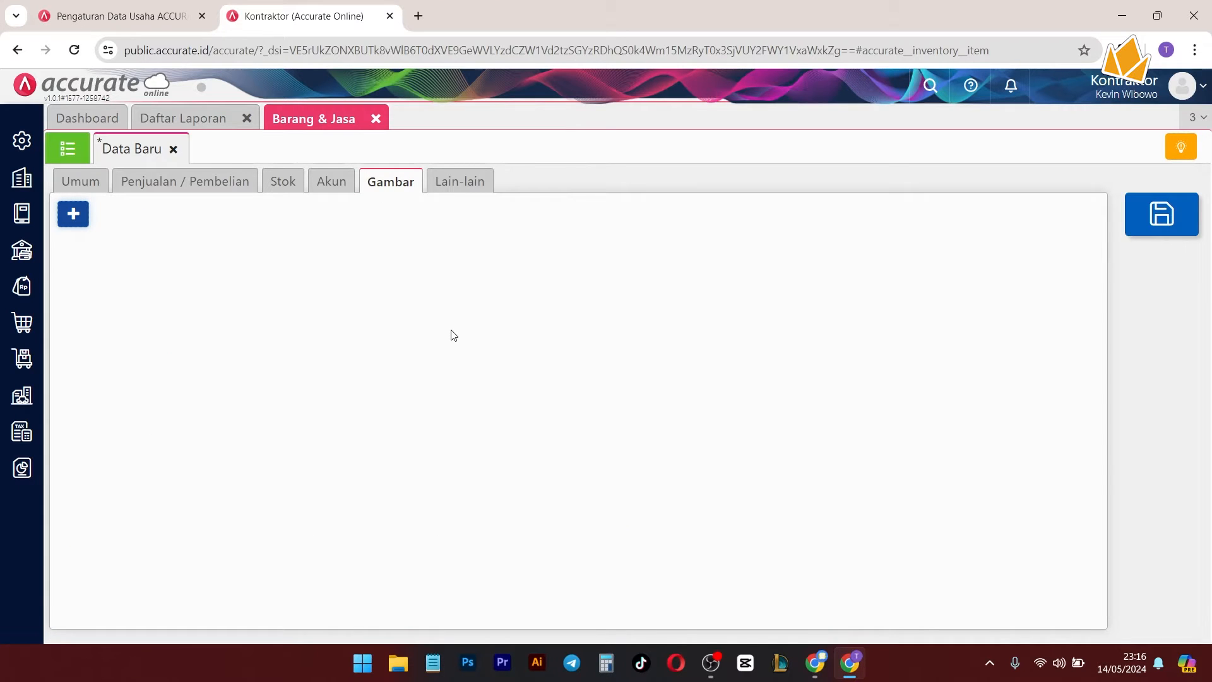
click(487, 177)
click(86, 254)
drag(73, 256, 116, 256)
drag(70, 322, 212, 343)
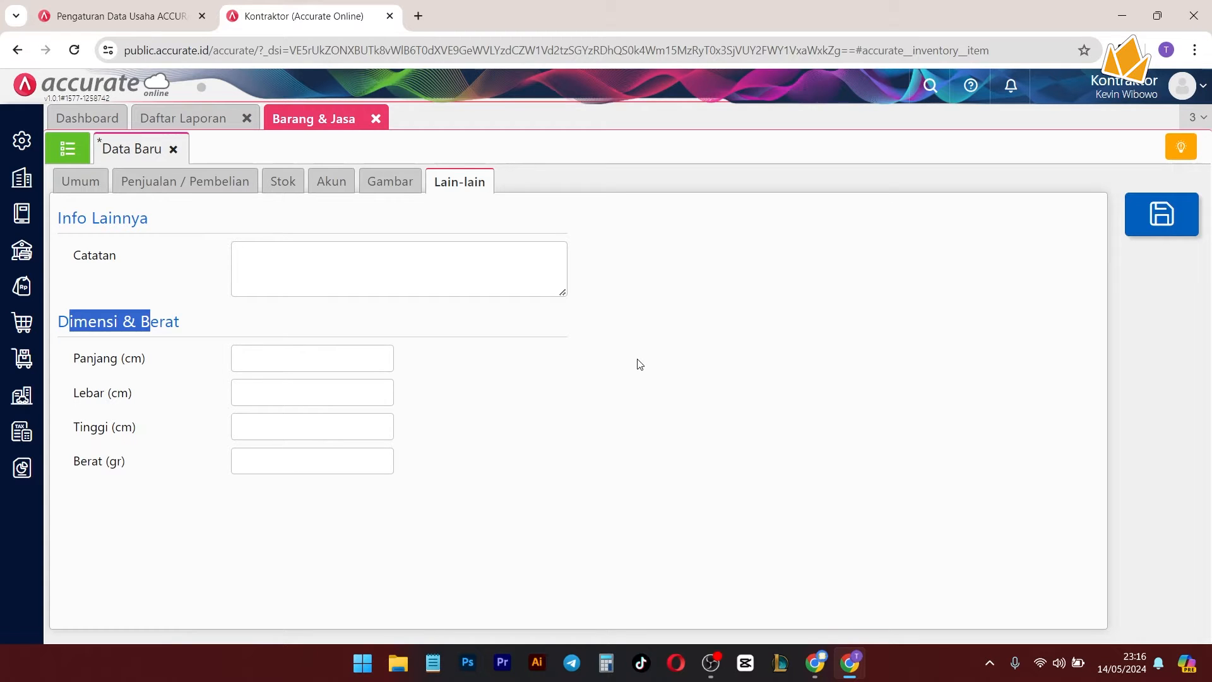
Step: Return to the Paku item's general details and save the item
click(389, 187)
click(331, 180)
click(152, 183)
click(81, 182)
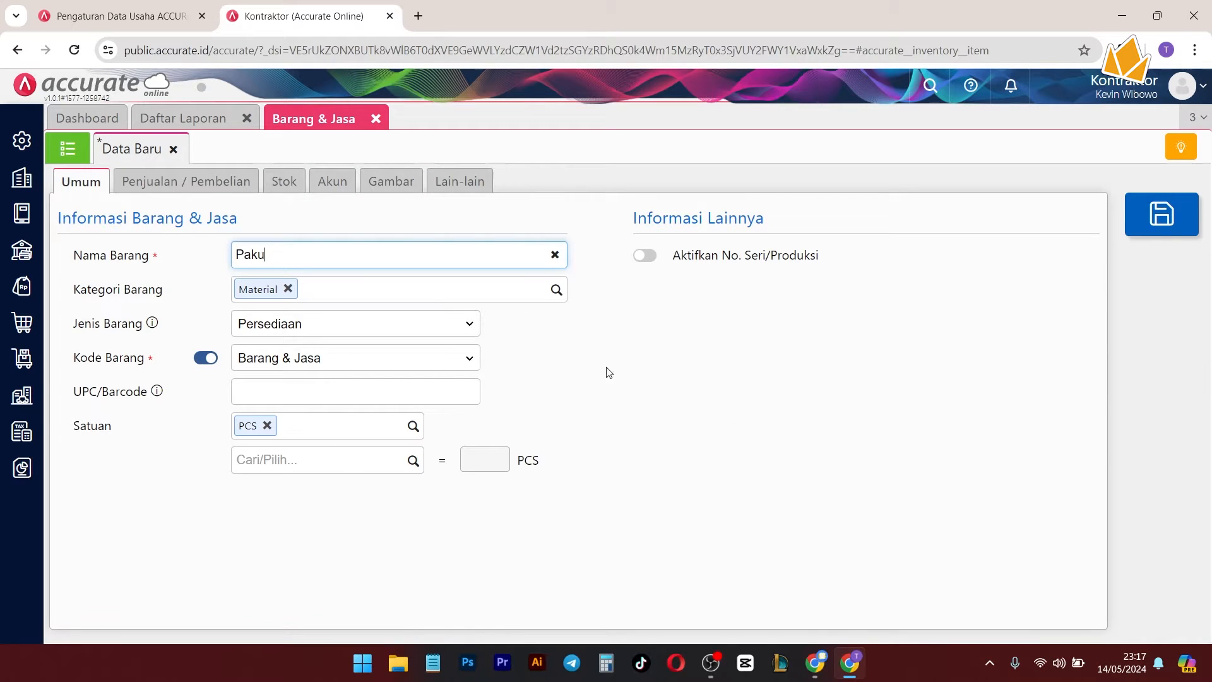
click(1179, 223)
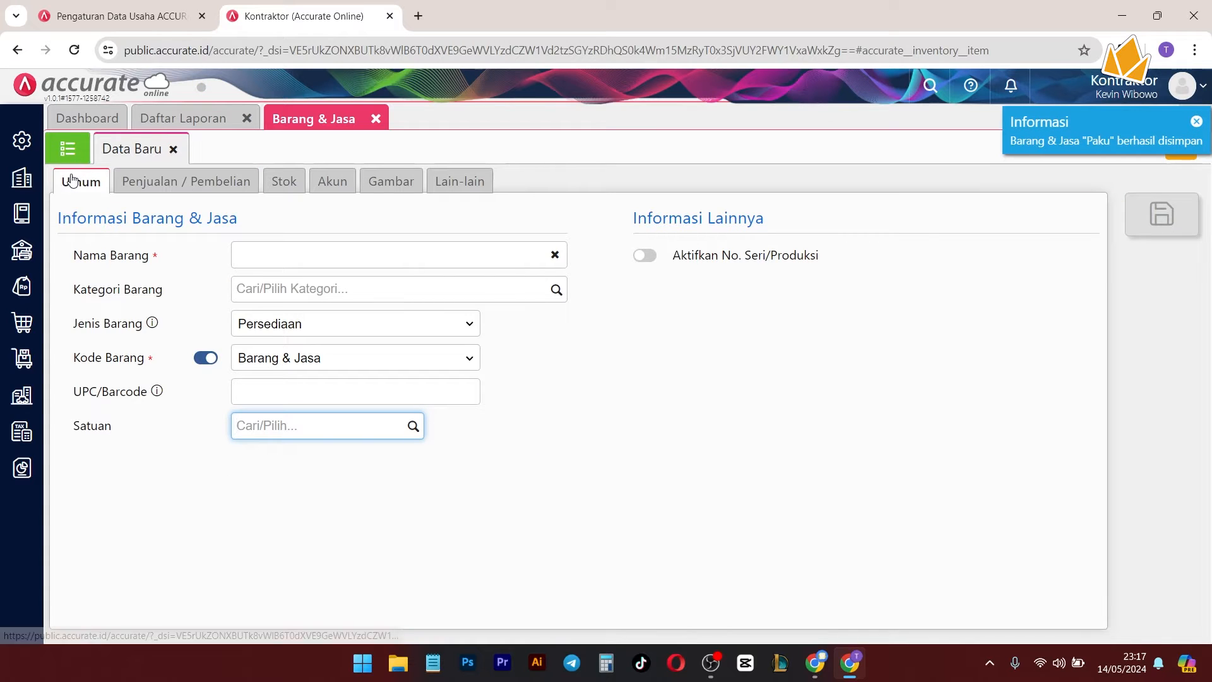
Step: Name the next new item Kayu, assign it the Material category and set its unit to PCS
click(311, 250)
text(Kayu)
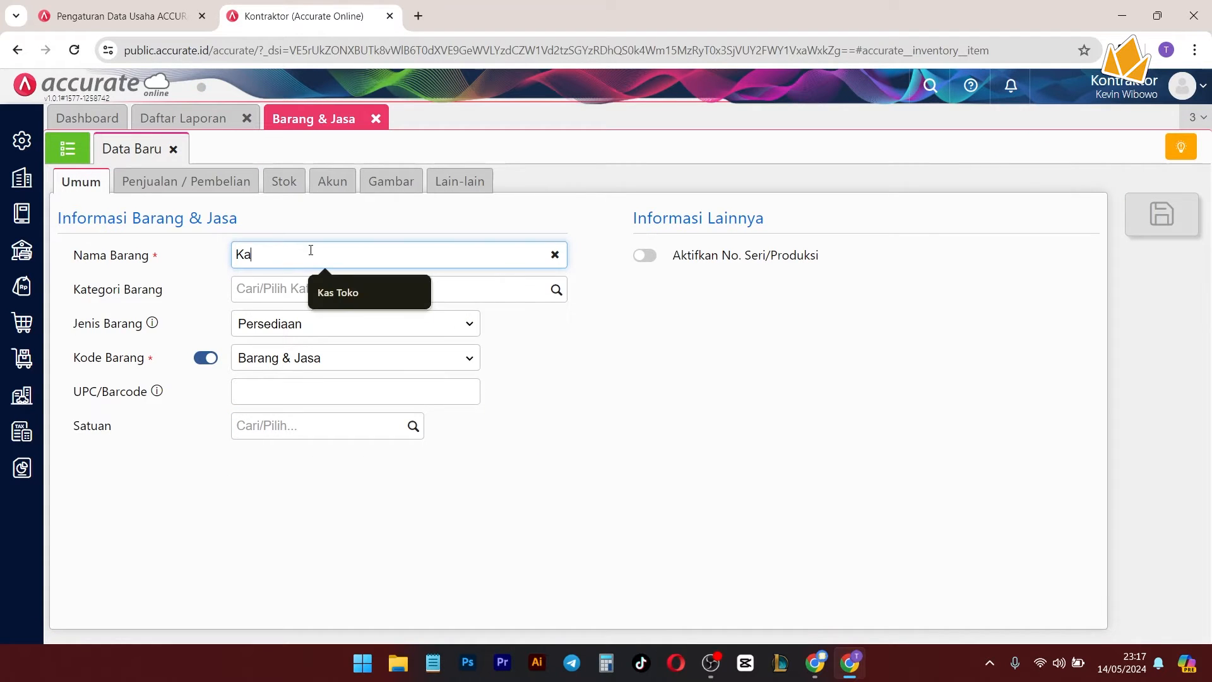
click(553, 295)
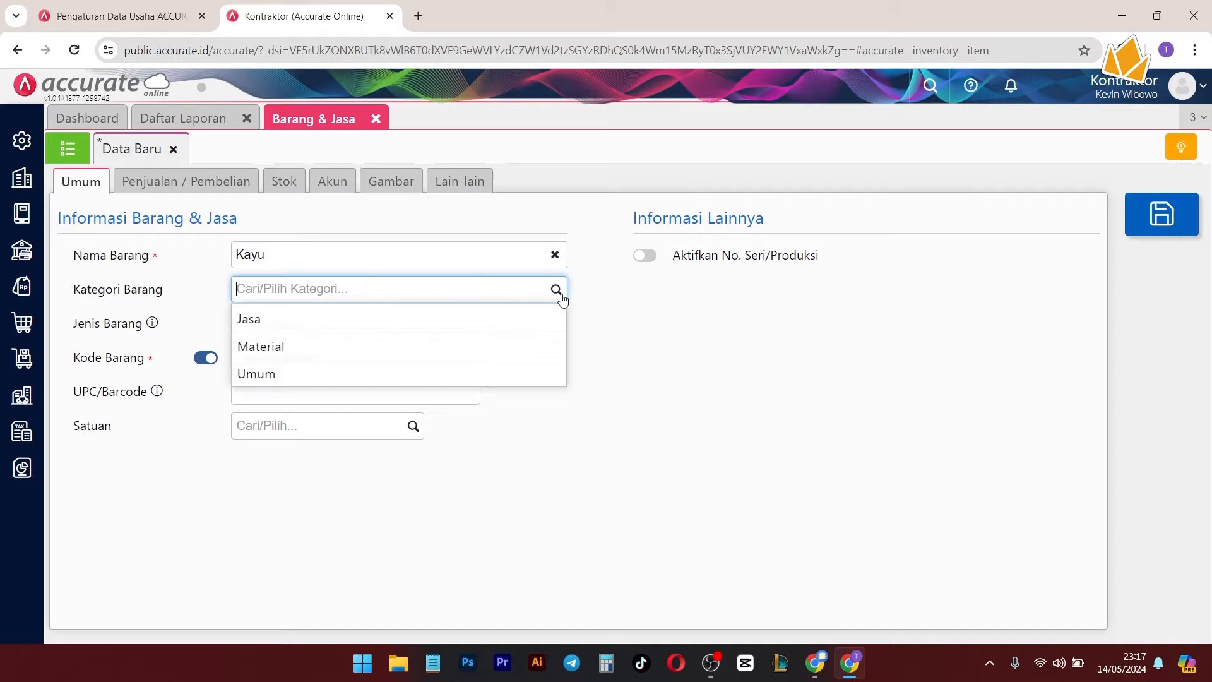
click(265, 348)
click(405, 430)
click(249, 456)
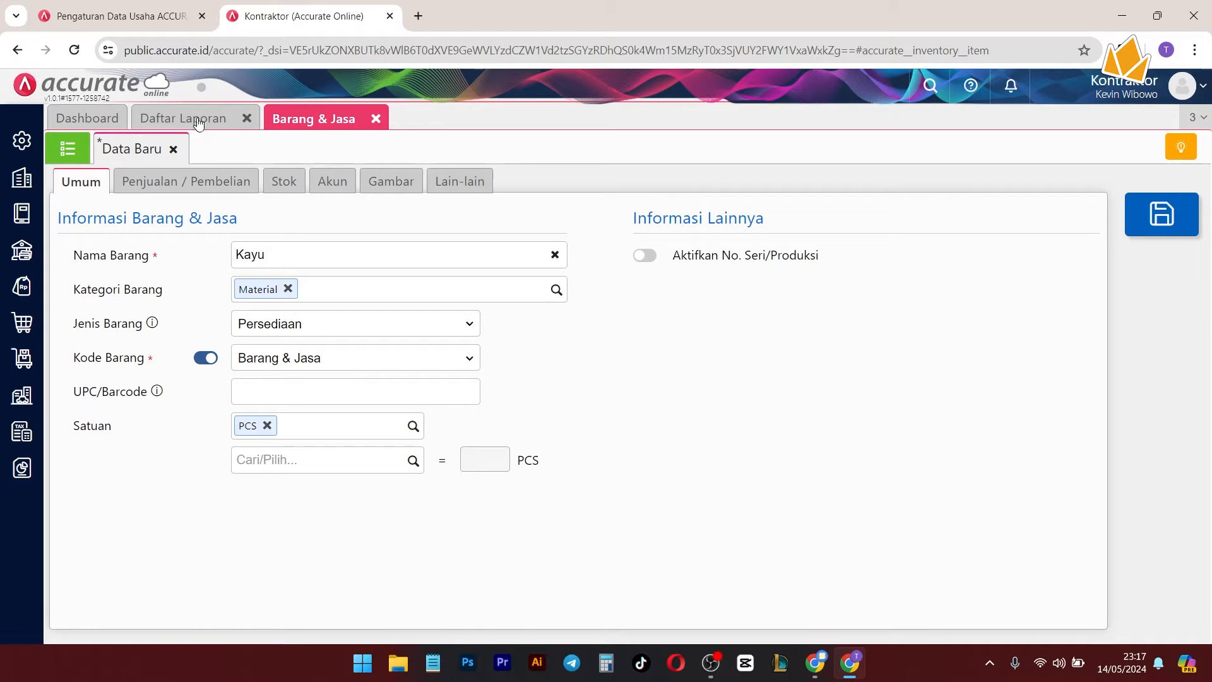
Step: Check the Kayu item's sales, stock, account, image and other details, and save it with the defaults
click(215, 183)
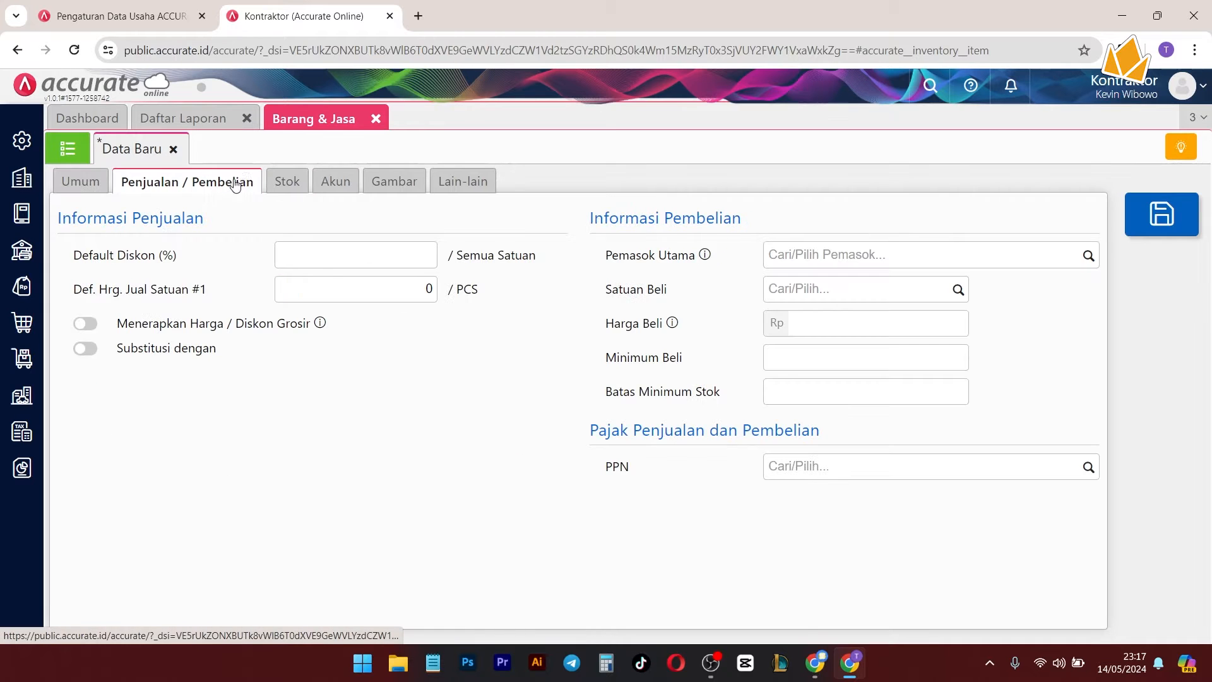
click(283, 183)
click(333, 181)
click(391, 181)
click(433, 181)
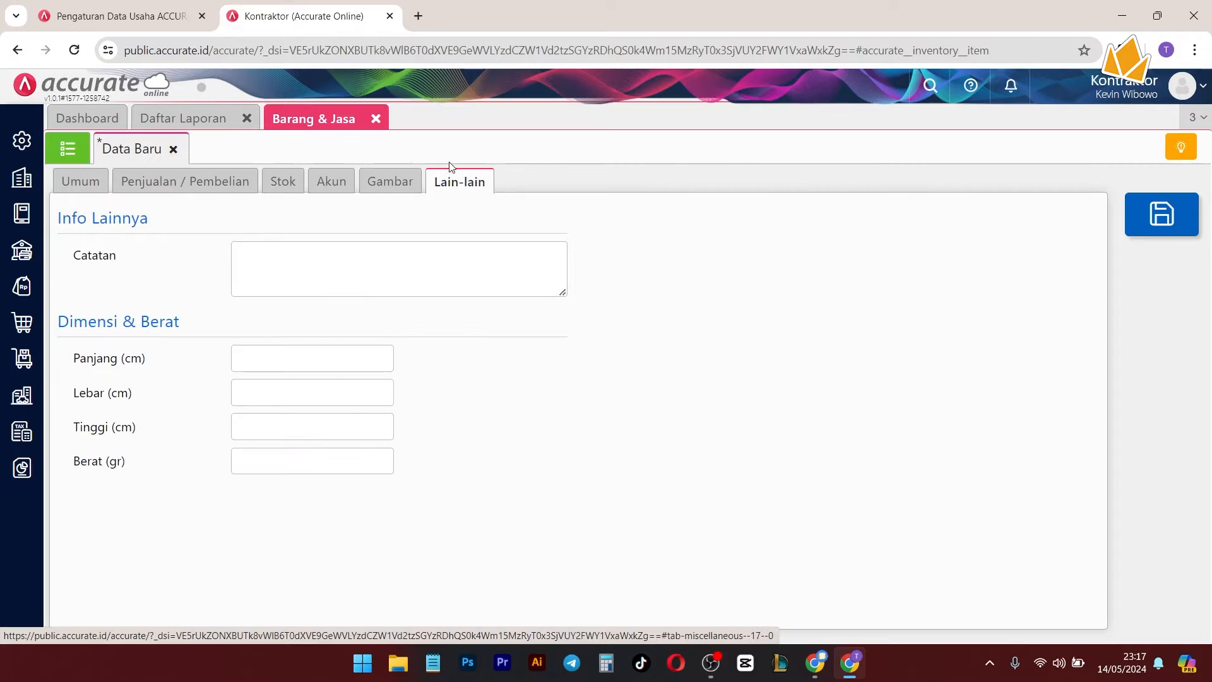
click(1164, 217)
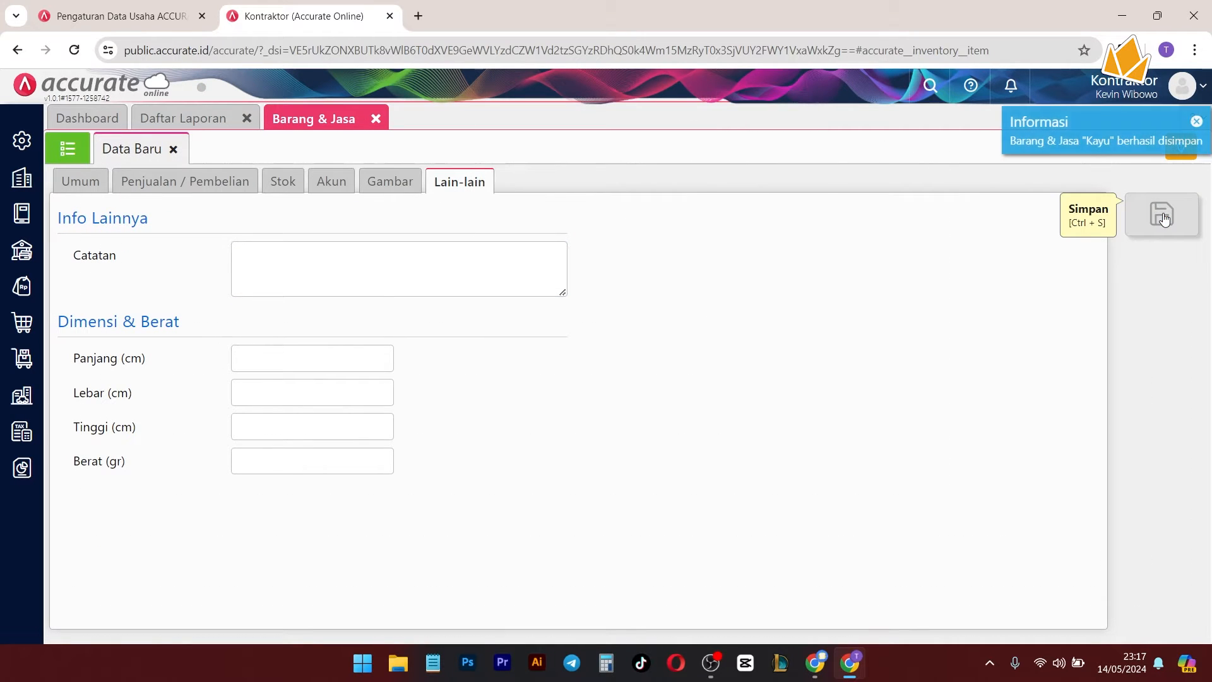
Step: View the list of saved items and the available purchasing features
click(72, 154)
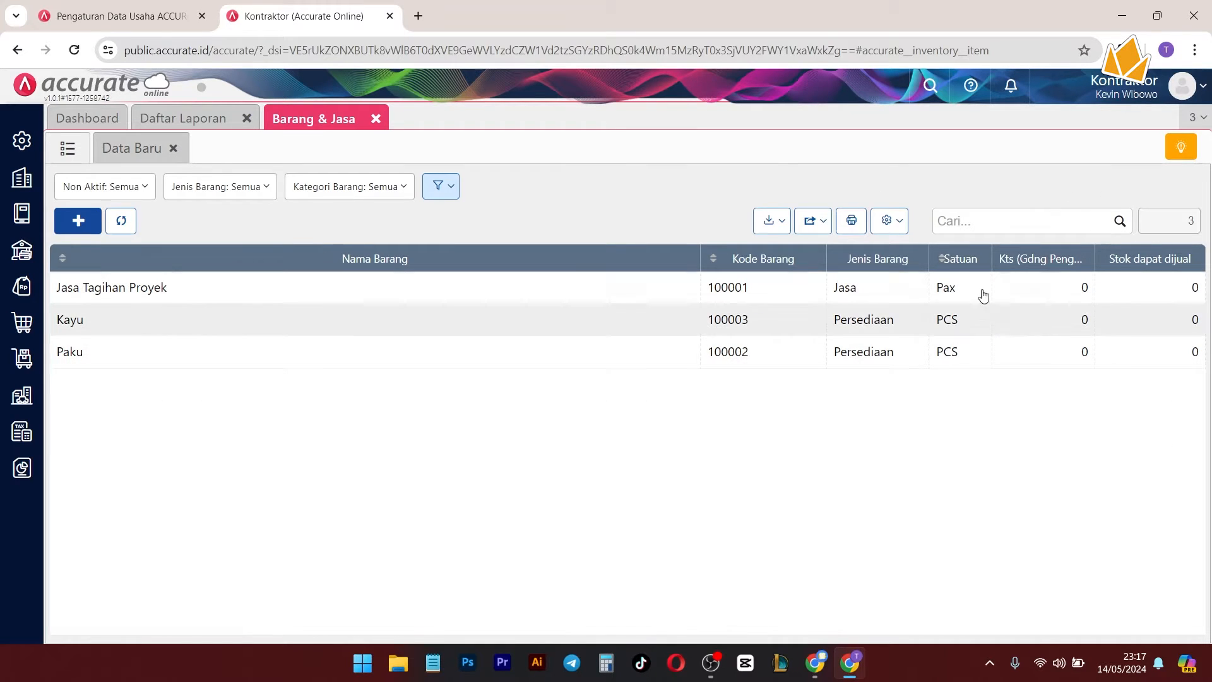
click(21, 321)
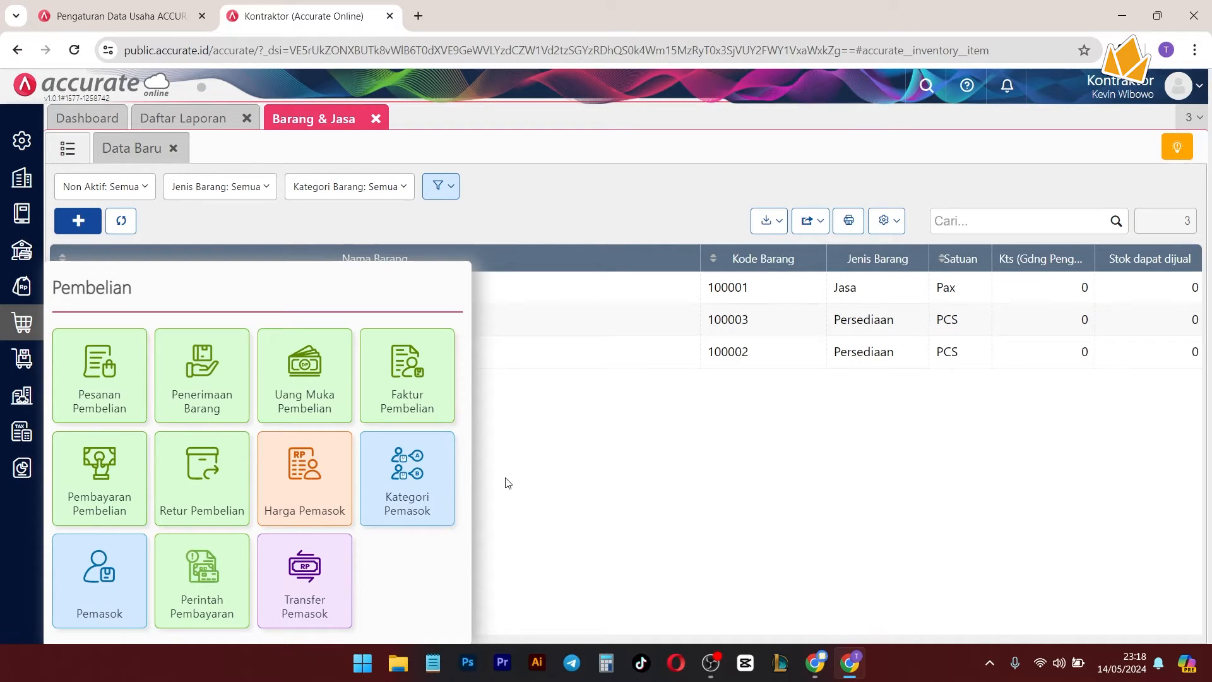
click(613, 447)
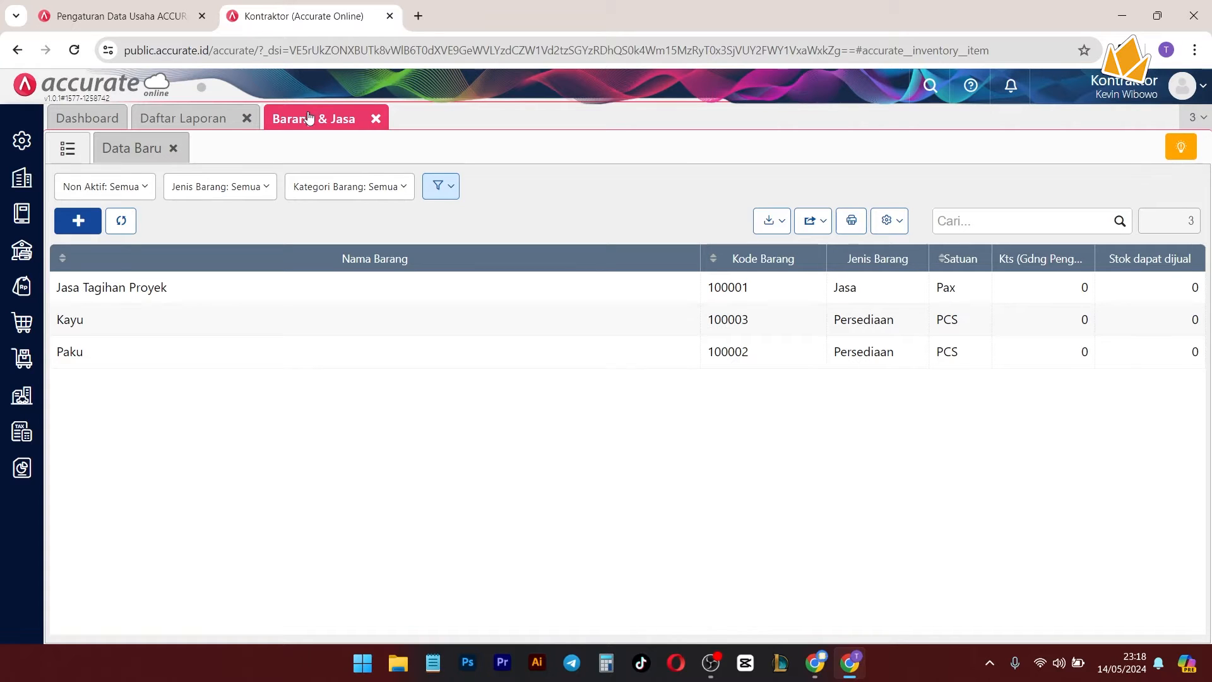
Step: Open the Cost & Profit Center add-on in Accurate Store and review its description and integration cost
click(21, 139)
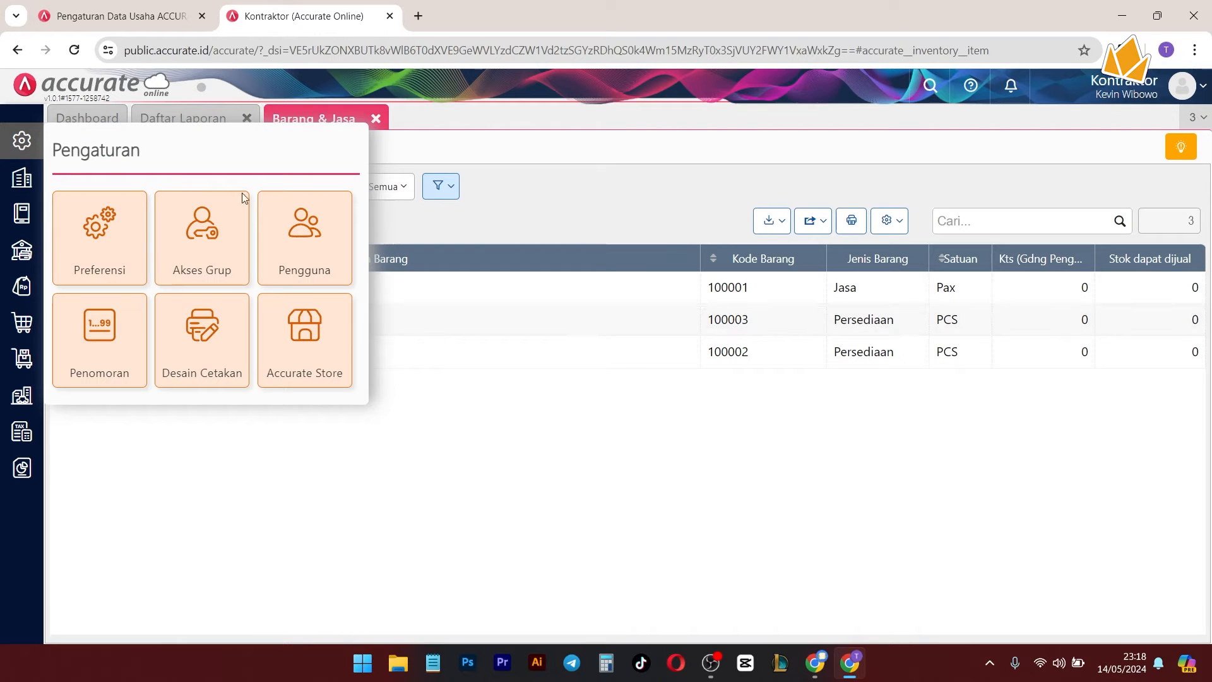
click(329, 365)
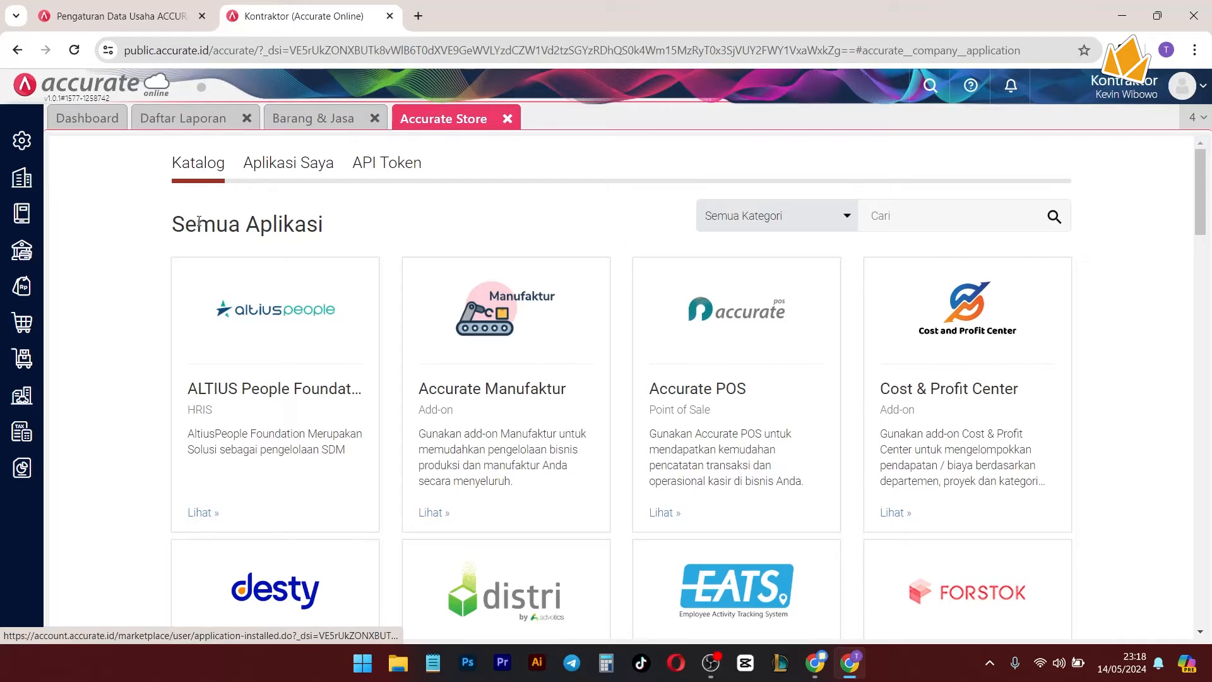
scroll(502, 238, down, 1)
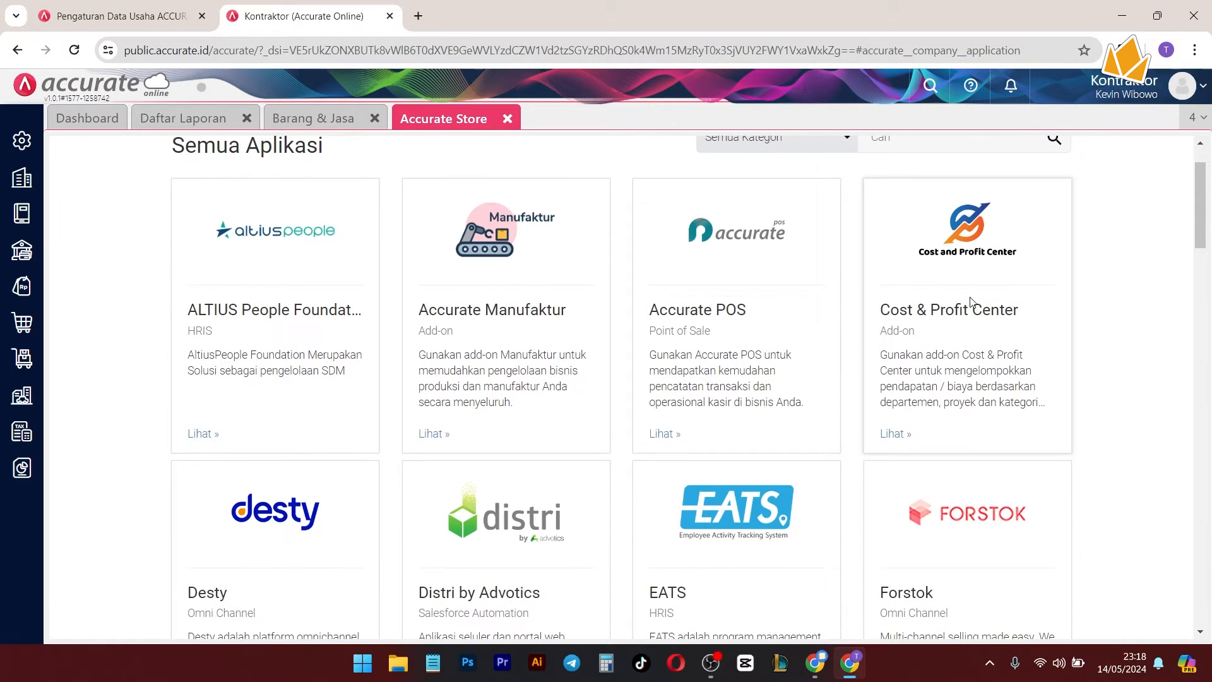
click(972, 313)
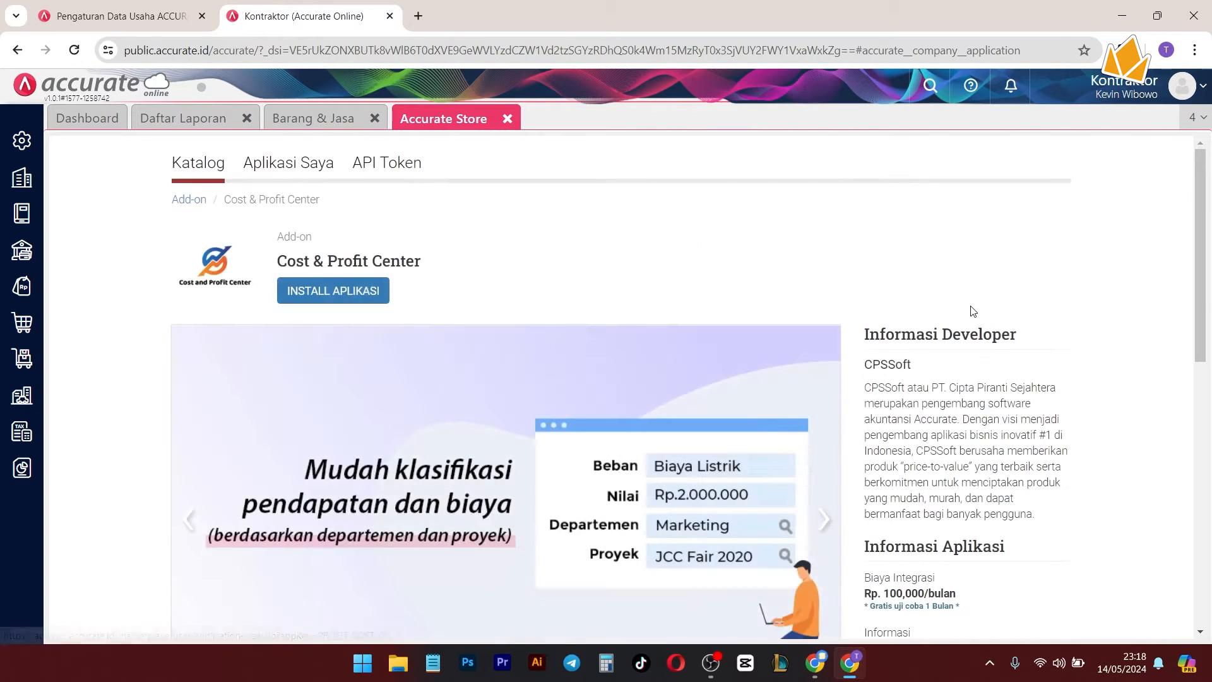
scroll(529, 324, down, 1)
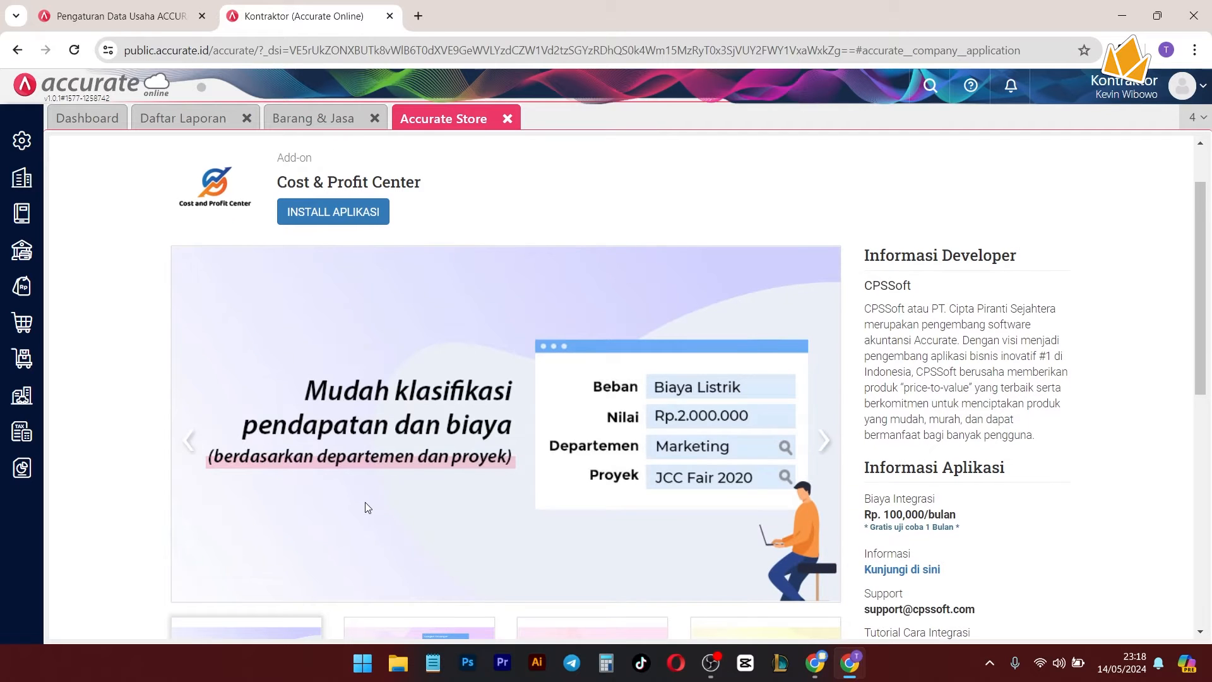
scroll(694, 499, down, 2)
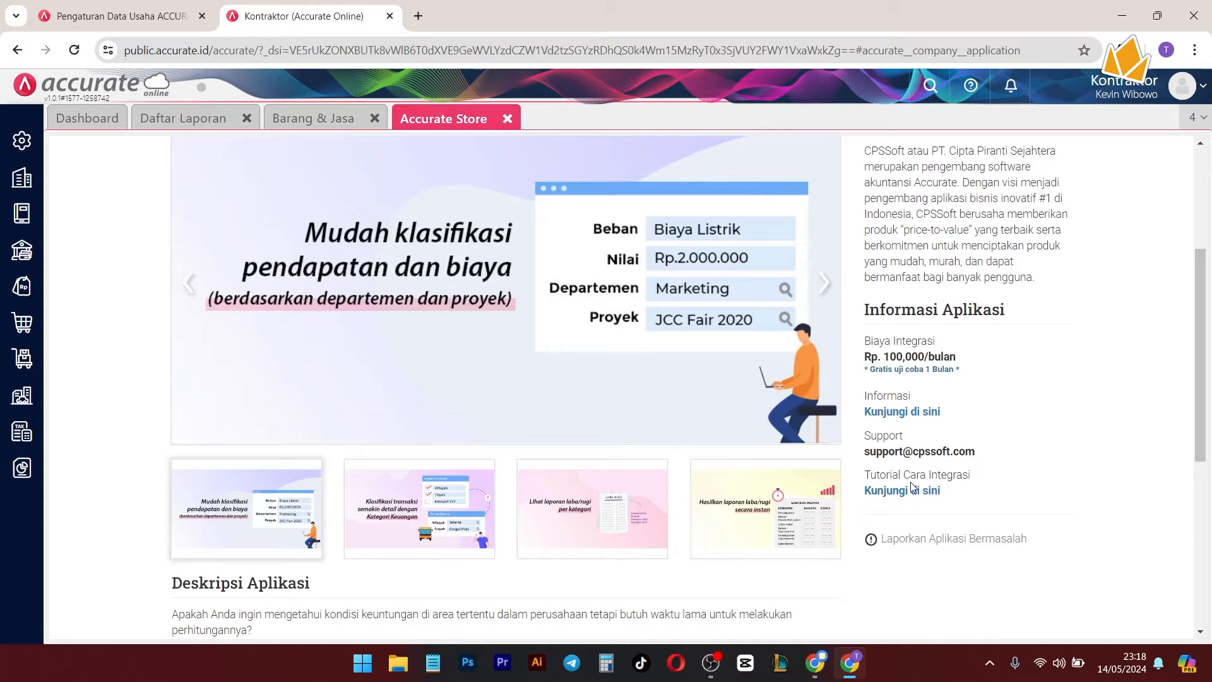
drag(986, 372, 859, 349)
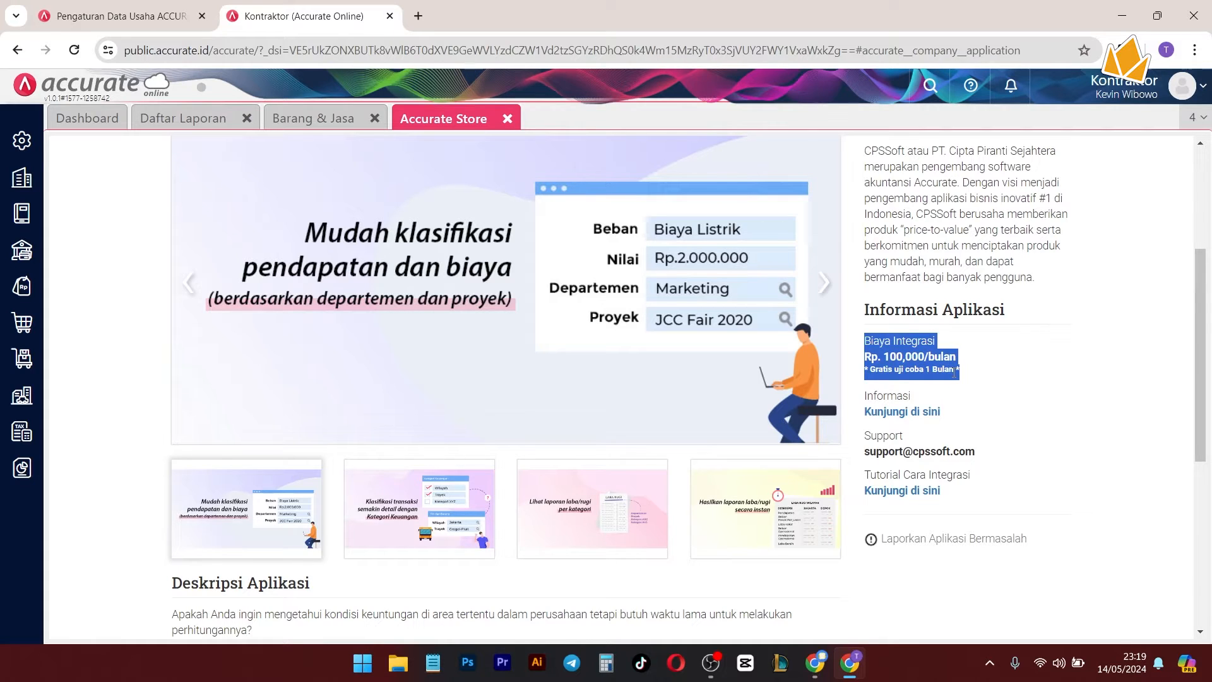
scroll(952, 383, up, 5)
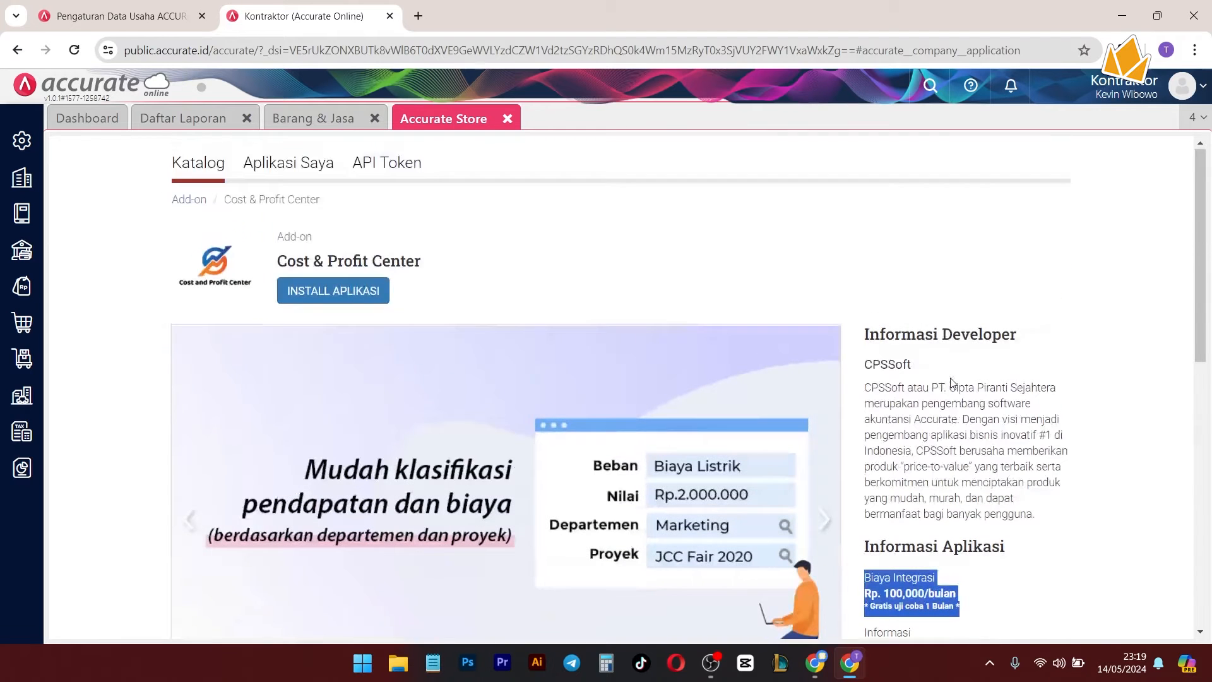
Step: Install the Cost & Profit Center add-on on the Kontraktor database
click(357, 297)
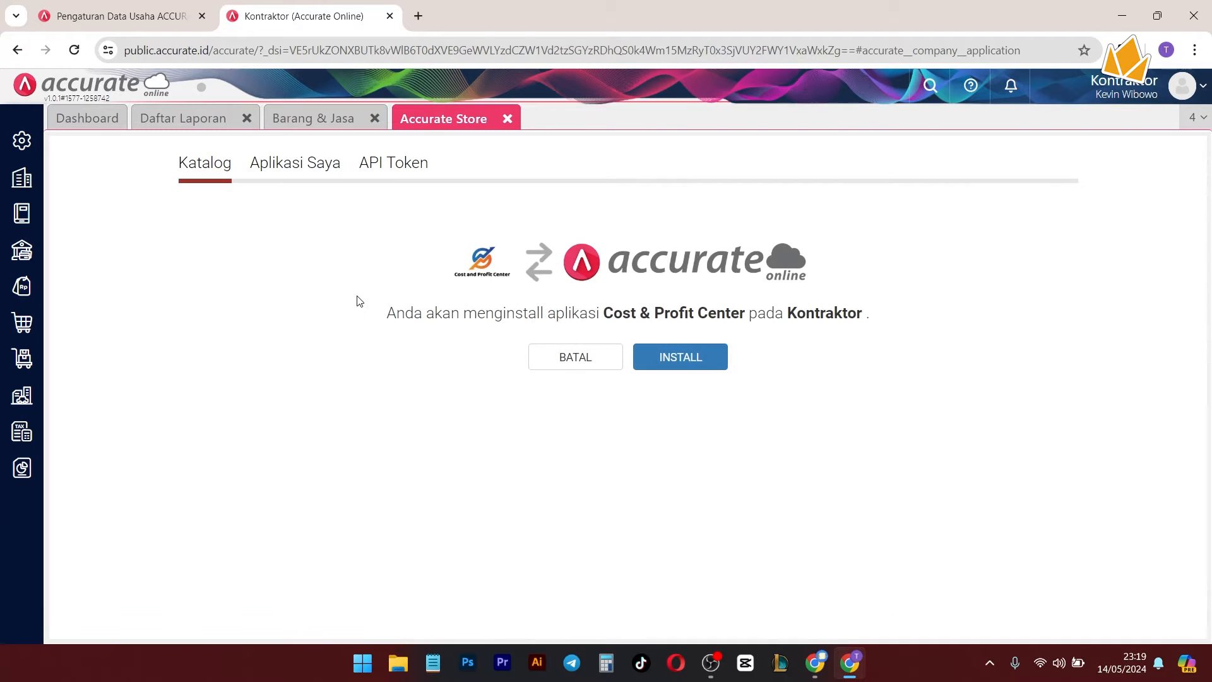
click(685, 353)
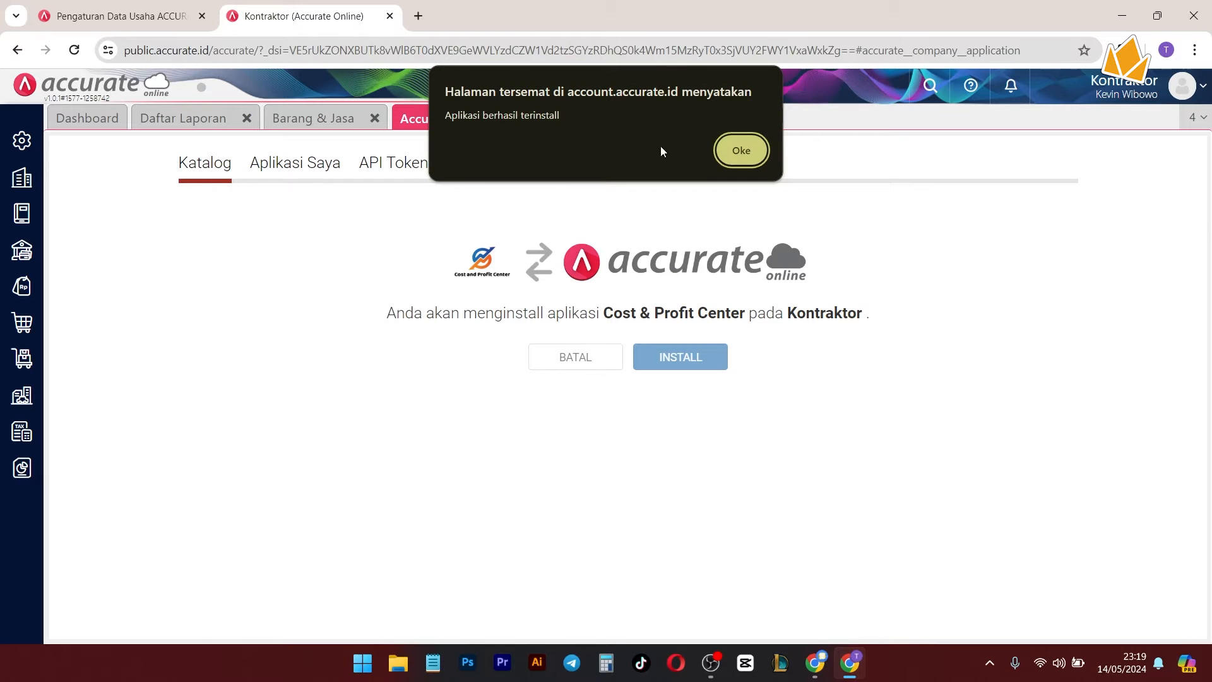
click(741, 151)
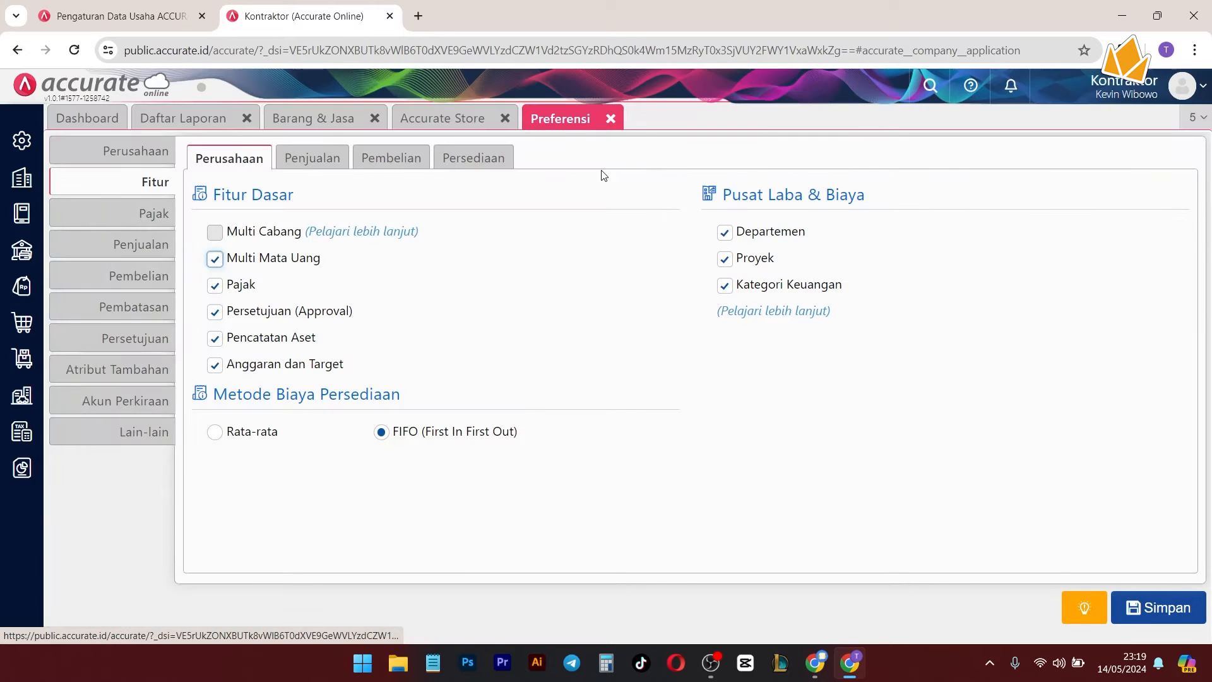
Step: In the company feature preferences, disable Departemen and Kategori Keuangan, keep Proyek enabled under Pusat Laba & Biaya, and save
drag(699, 221, 769, 234)
click(832, 266)
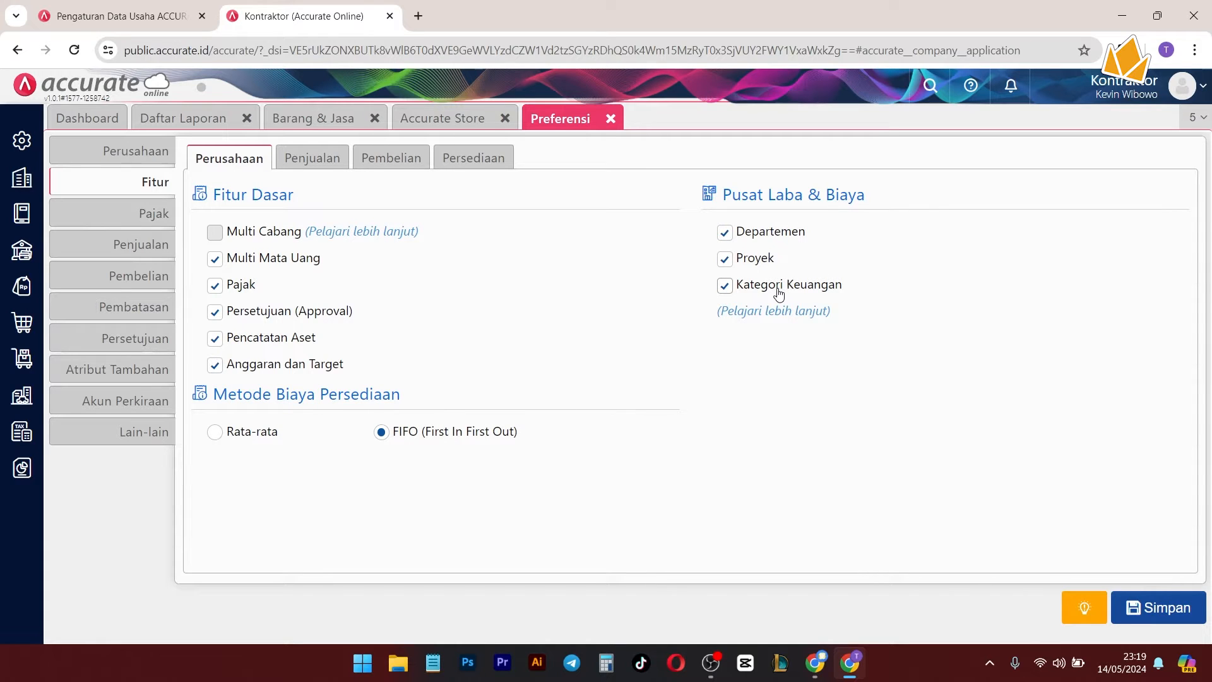
click(724, 232)
click(727, 286)
click(1148, 600)
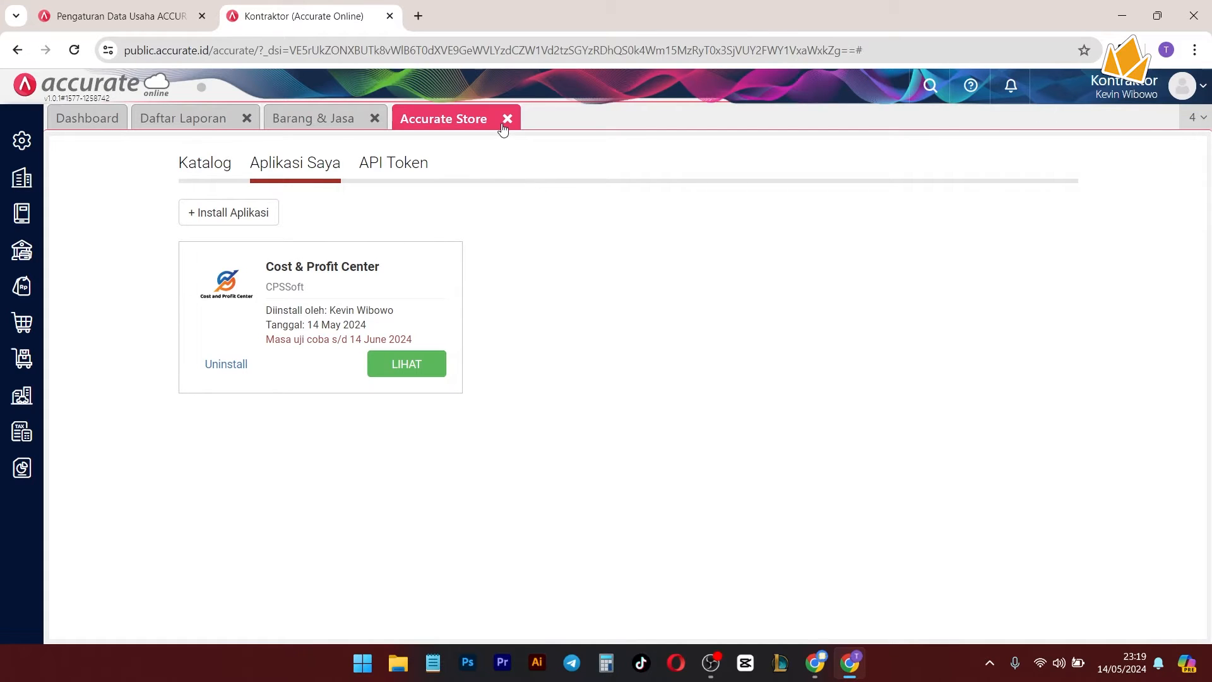
Step: Close the Accurate Store and Barang & Jasa pages, and start a new project record named Proyek A
click(505, 120)
click(375, 118)
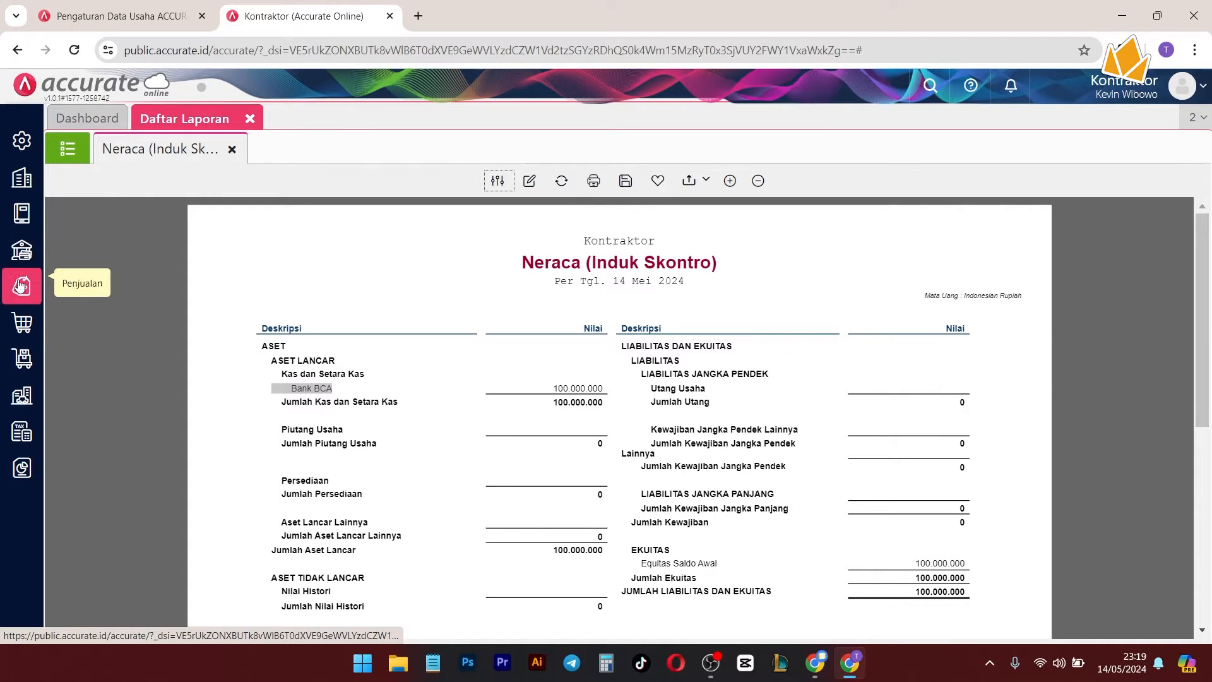
click(21, 213)
click(38, 177)
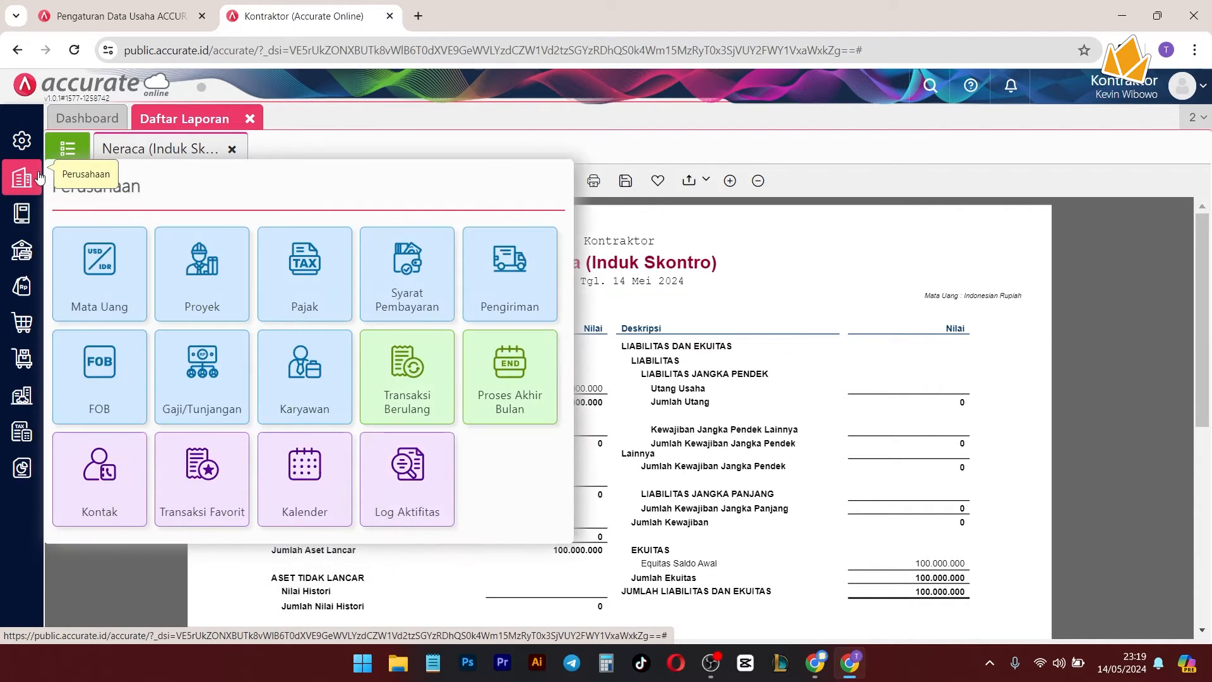
click(207, 293)
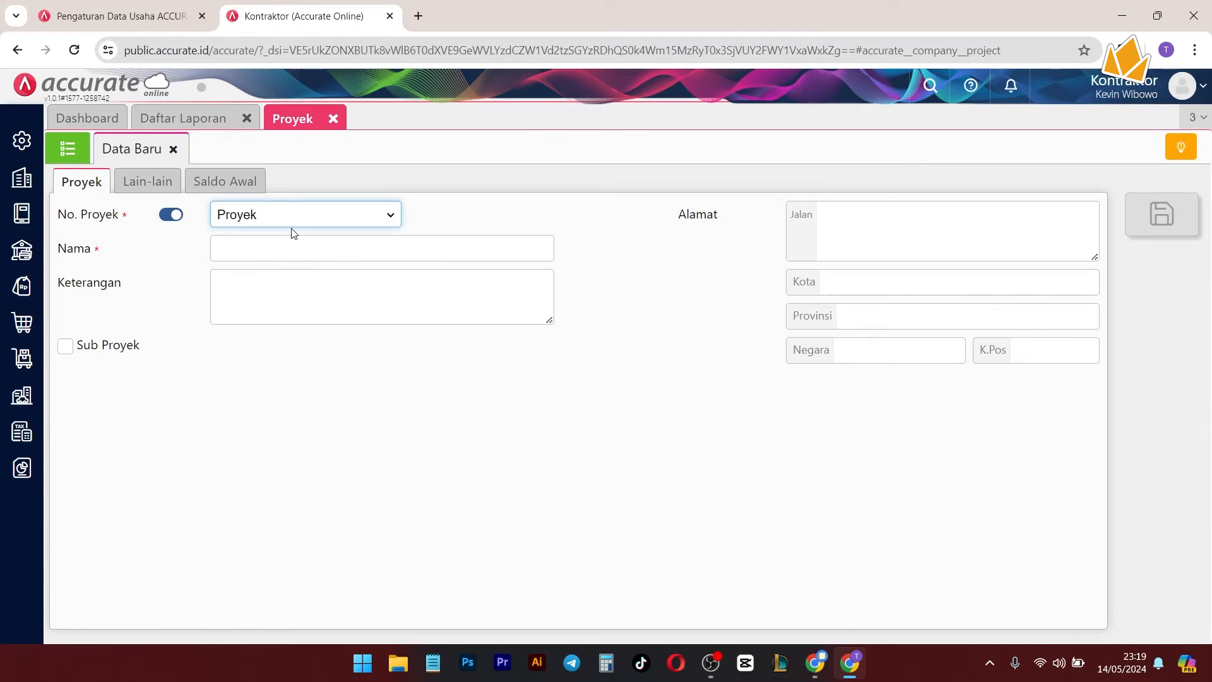
click(321, 257)
text(Proyek A)
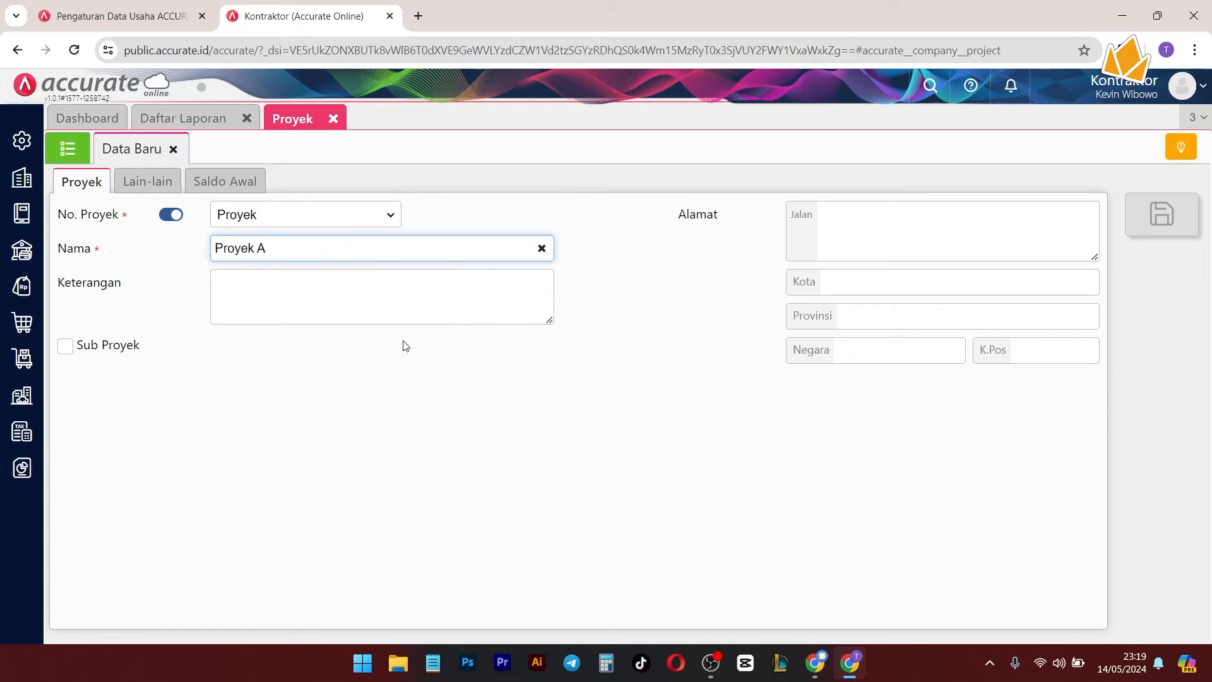
click(760, 455)
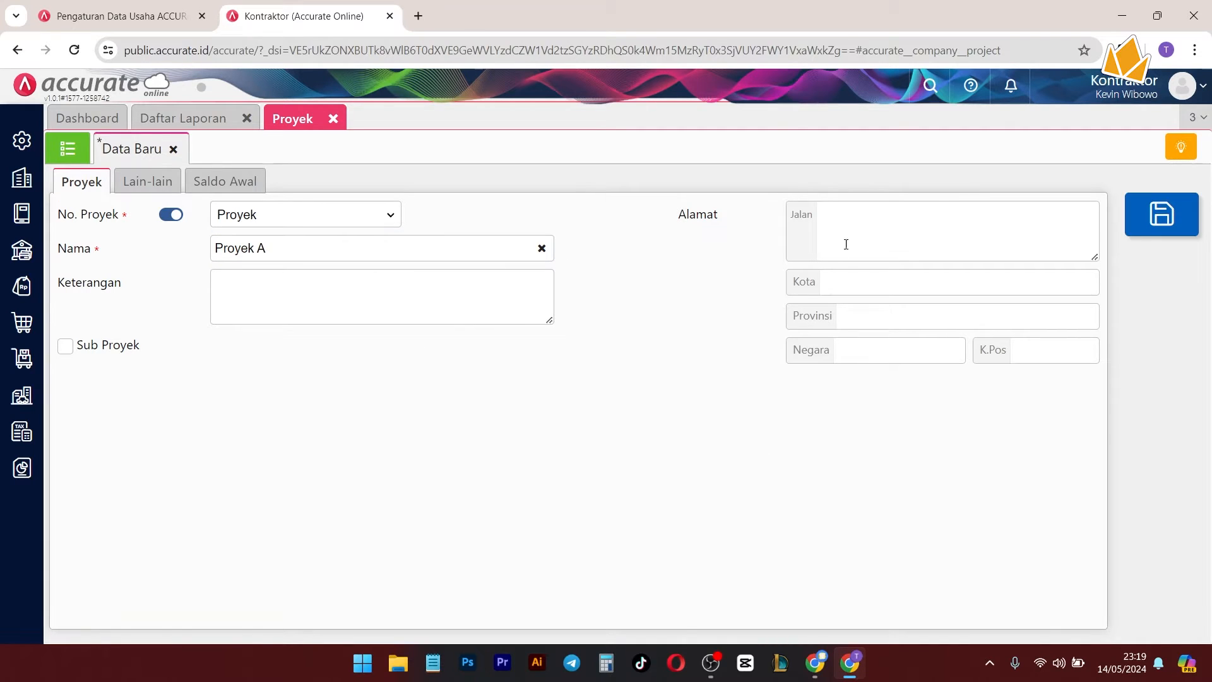
Step: Review the address, Lain-lain and Saldo Awal fields available for the Proyek A record
drag(693, 215, 714, 227)
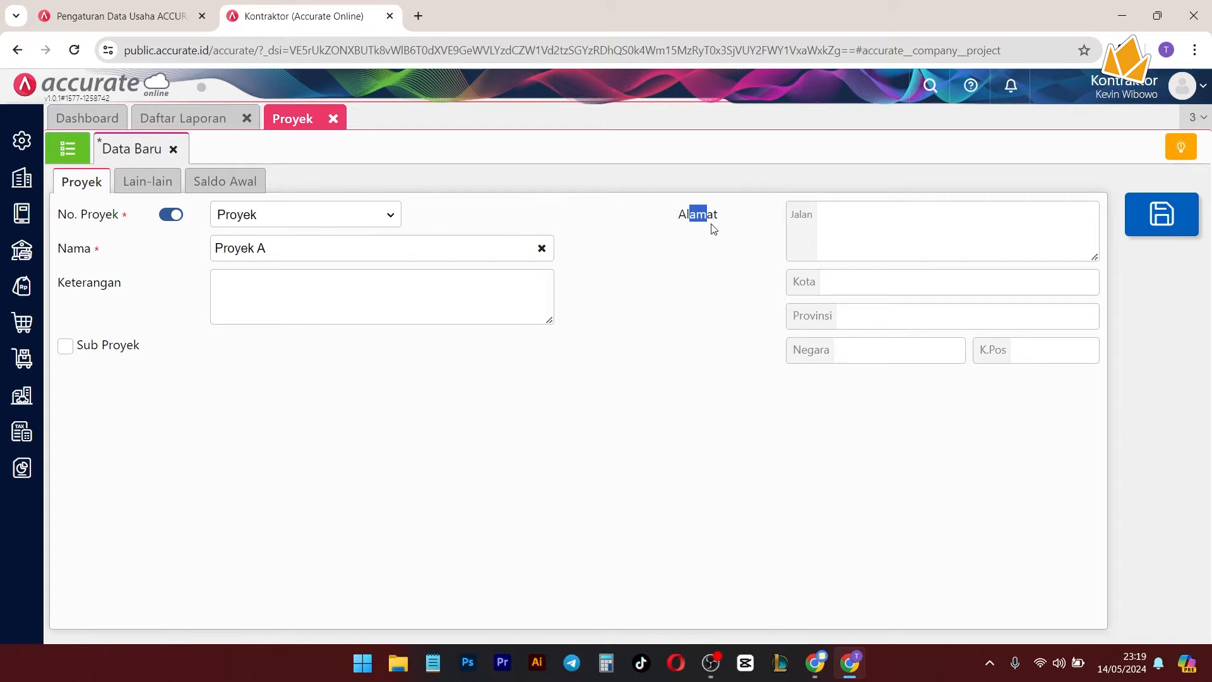
click(161, 183)
click(251, 183)
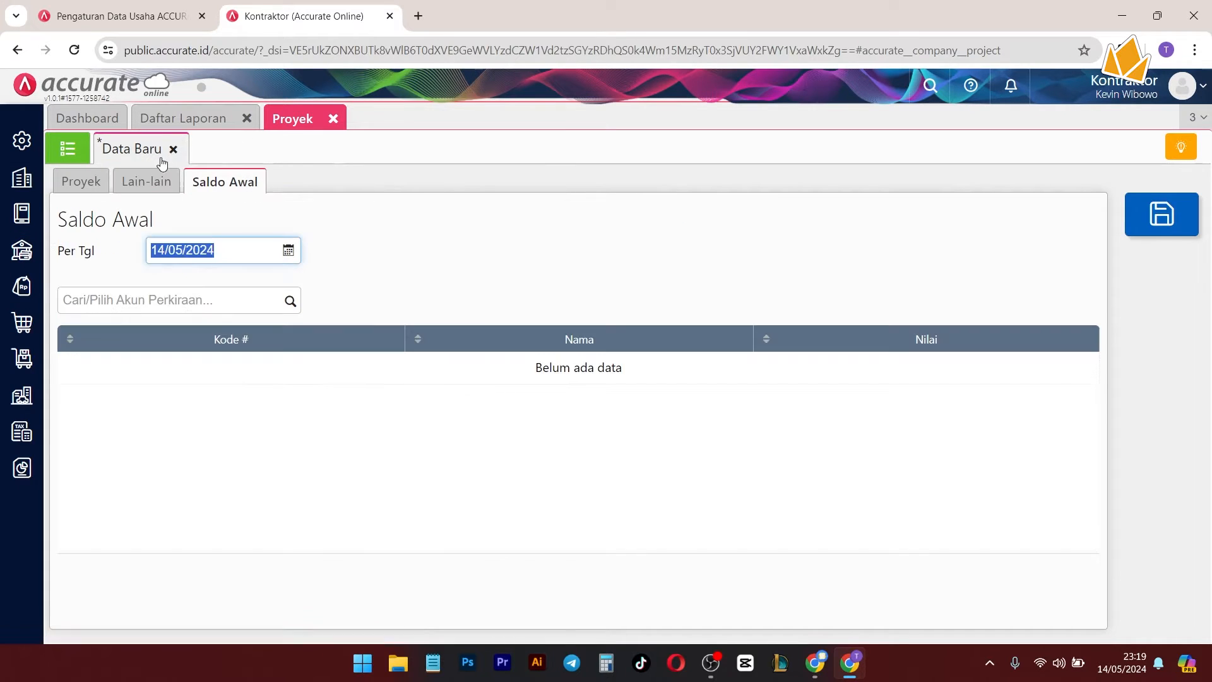
click(148, 182)
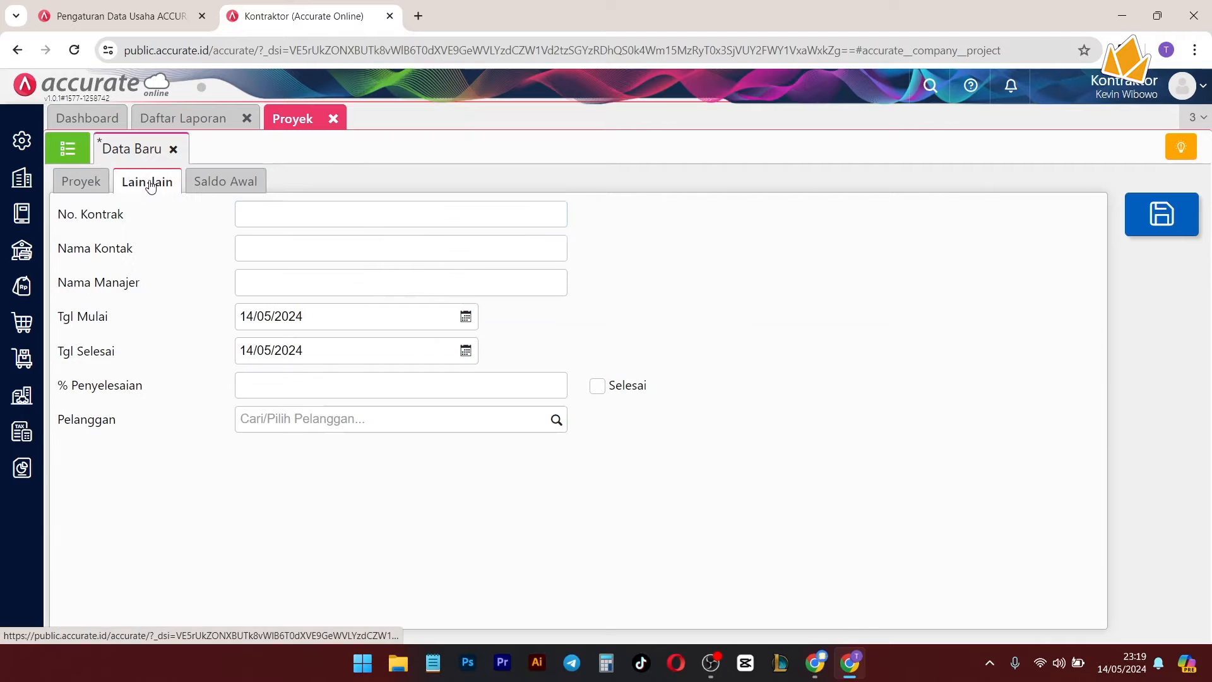
click(95, 189)
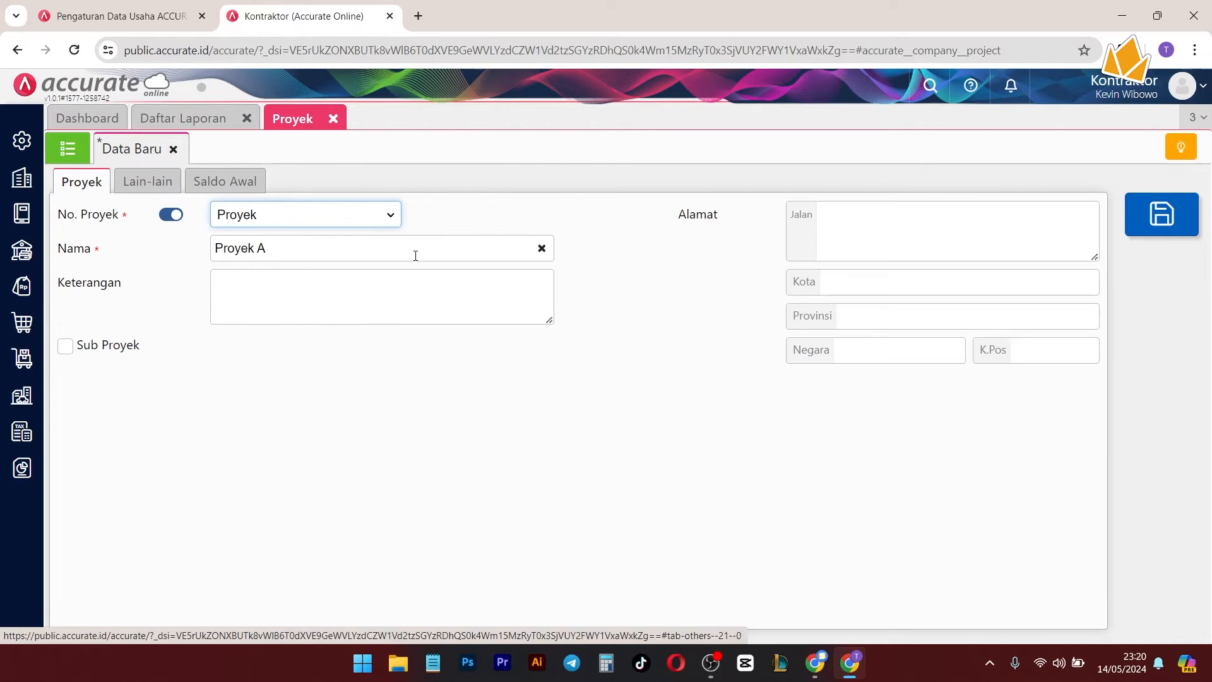
click(138, 183)
click(225, 183)
click(157, 185)
click(105, 189)
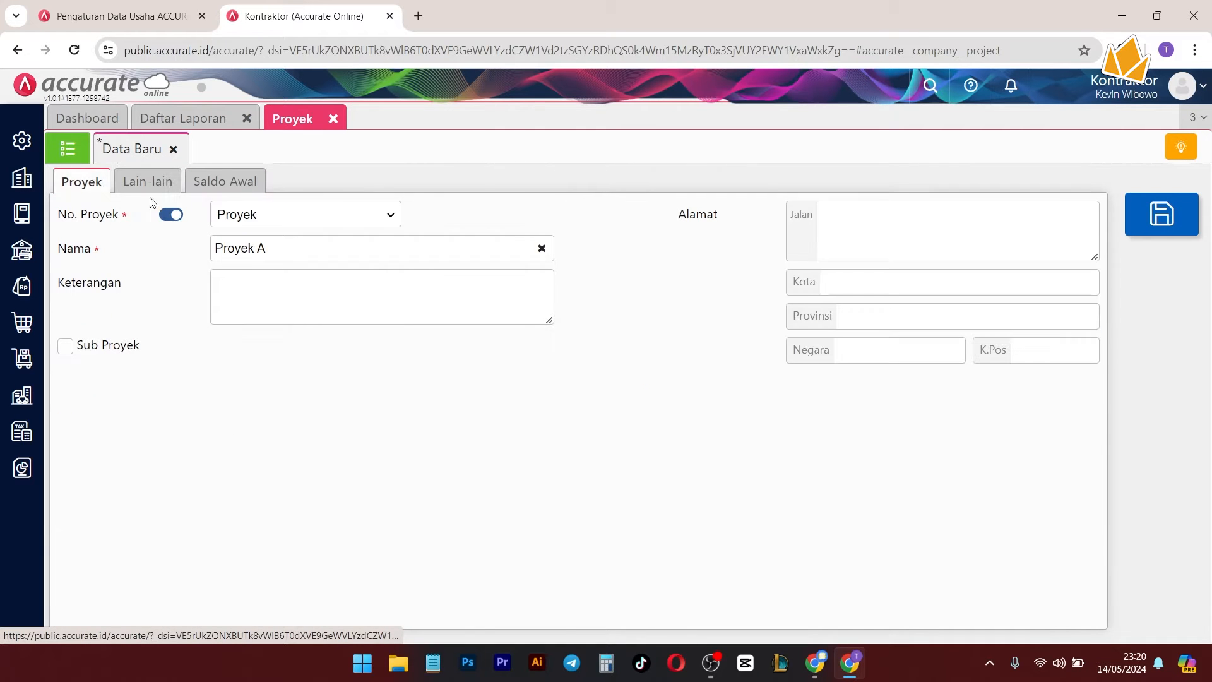
Step: Save Proyek A, and add and save a second project named Proyek B
click(1183, 219)
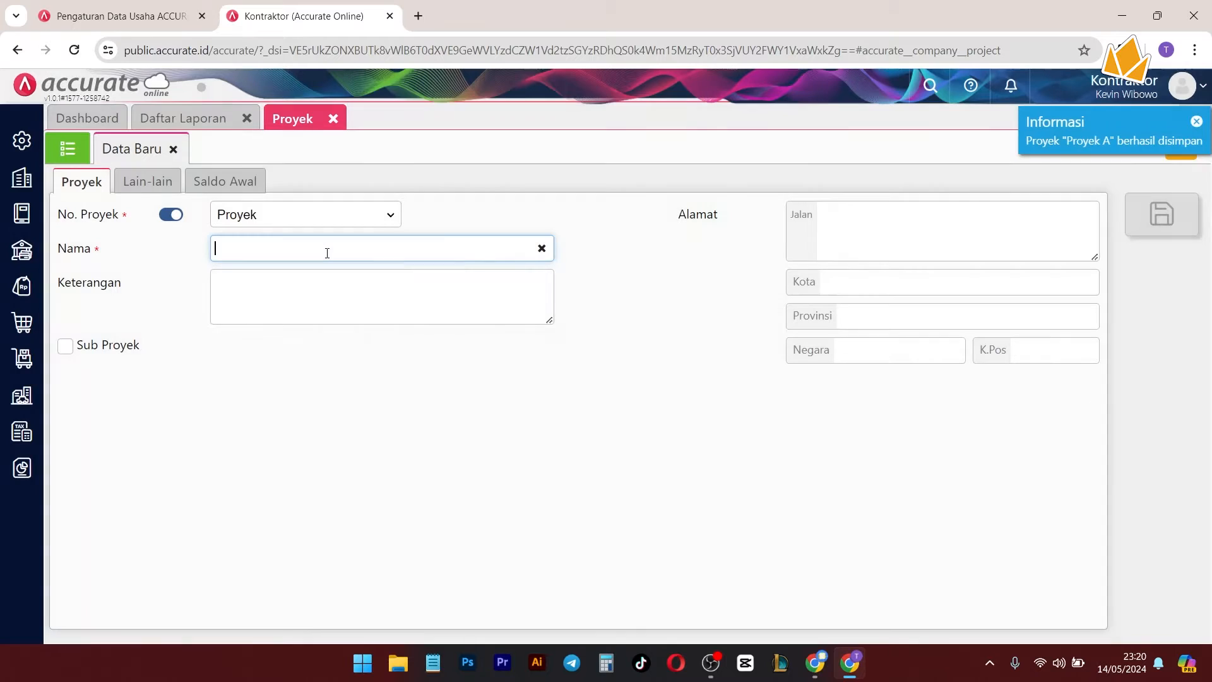
click(327, 253)
text(Proyek B)
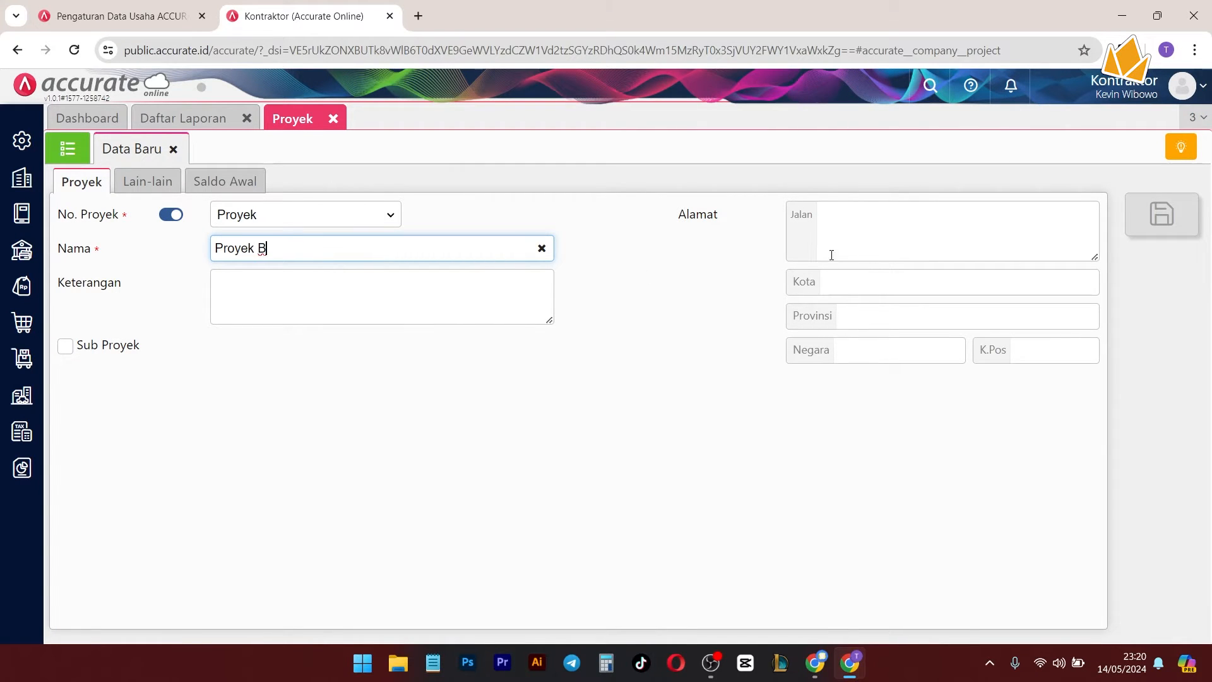
click(1162, 214)
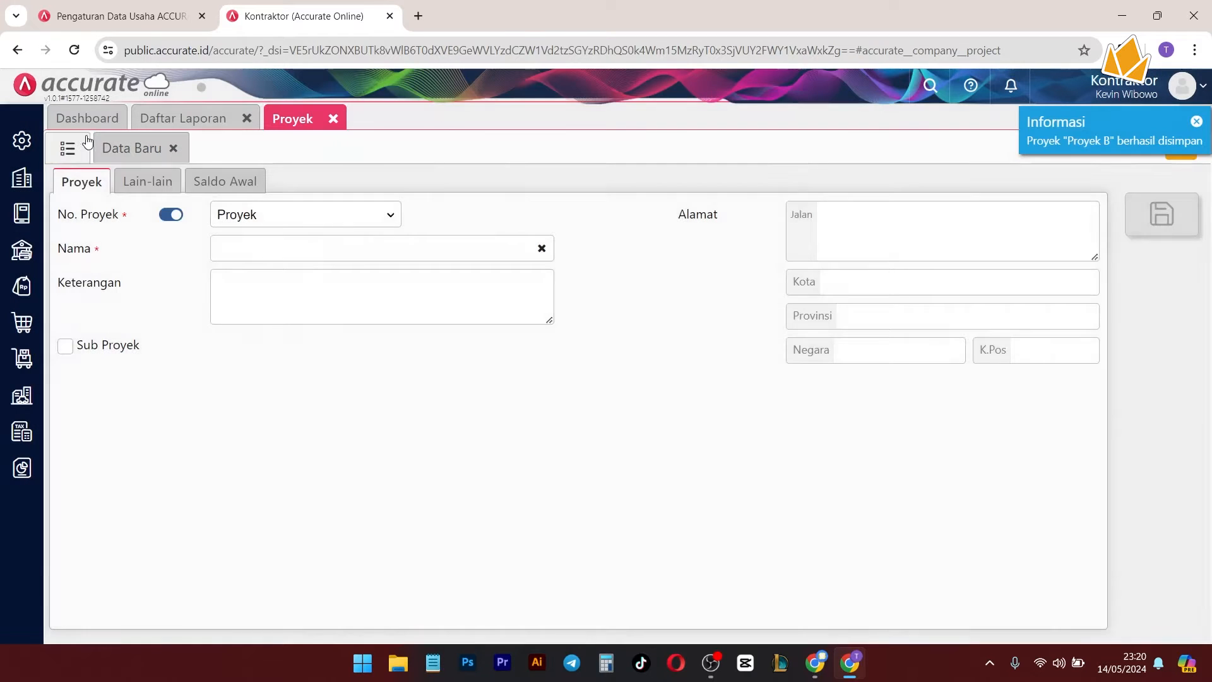
Step: Show the saved projects and reorder the list columns to No. Proyek, Nama, No. Kontrak, Keterangan
click(67, 148)
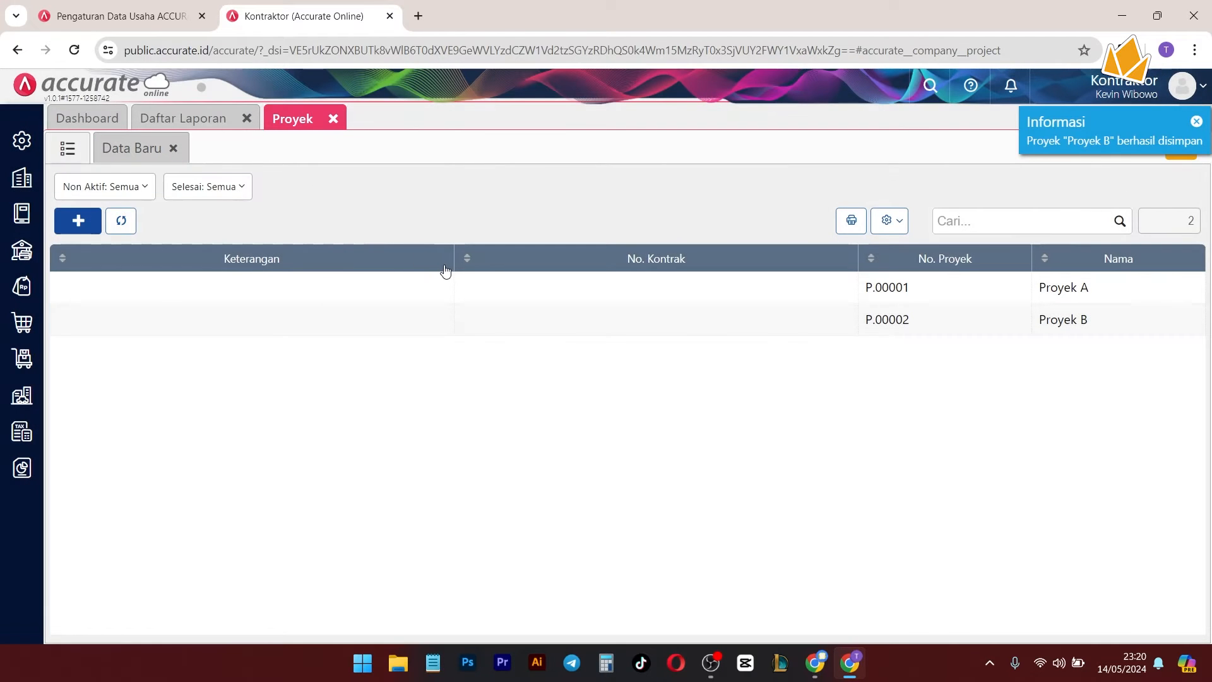
drag(1099, 258, 202, 262)
drag(501, 262, 967, 281)
drag(1099, 264, 38, 260)
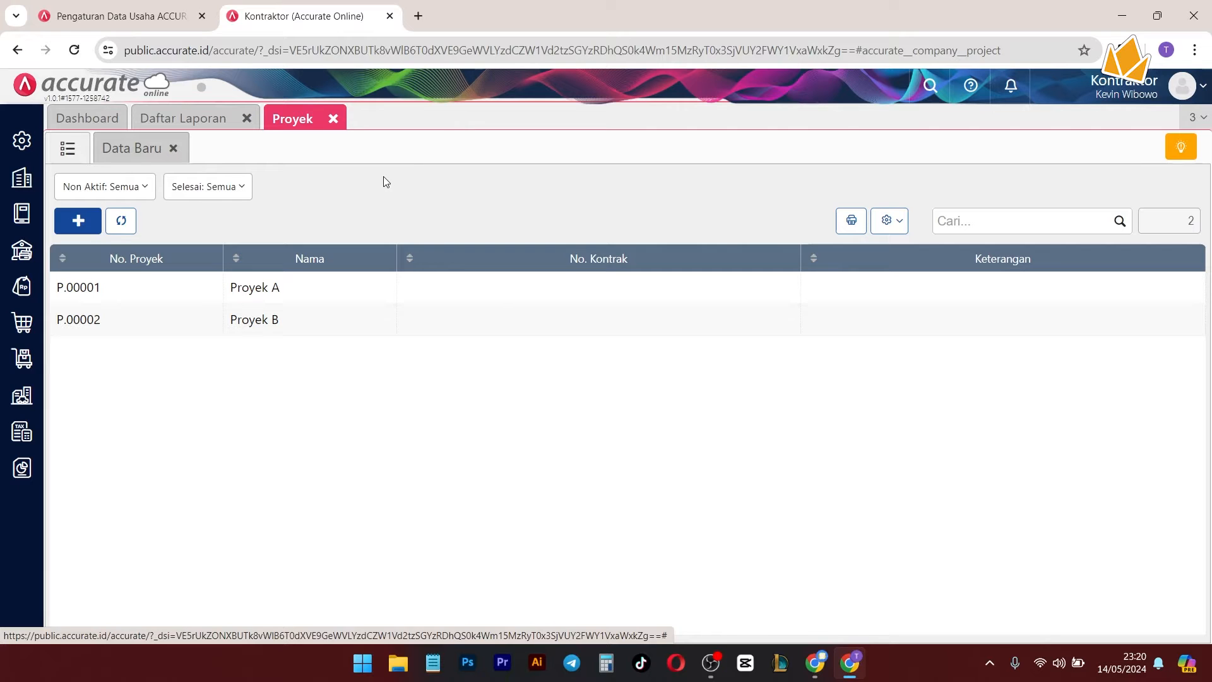
Step: Check the Neraca (Induk Skontro) balance sheet report and close the project list
click(215, 126)
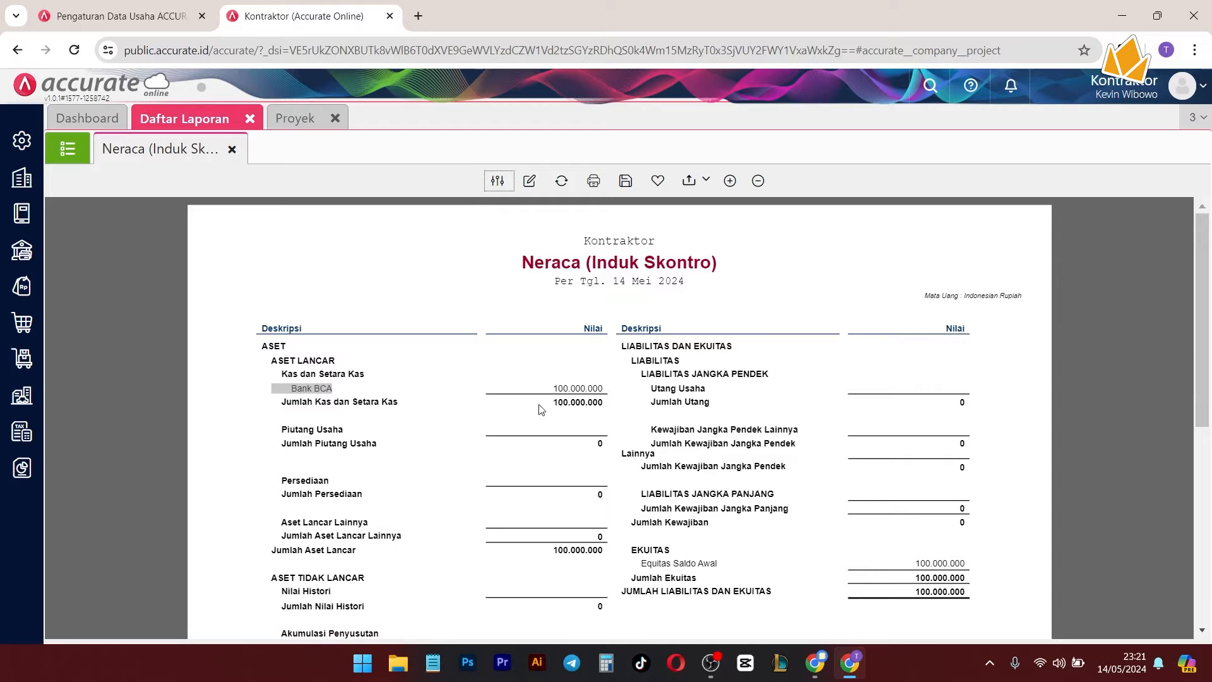
scroll(496, 310, down, 1)
scroll(487, 360, down, 2)
click(319, 119)
click(333, 120)
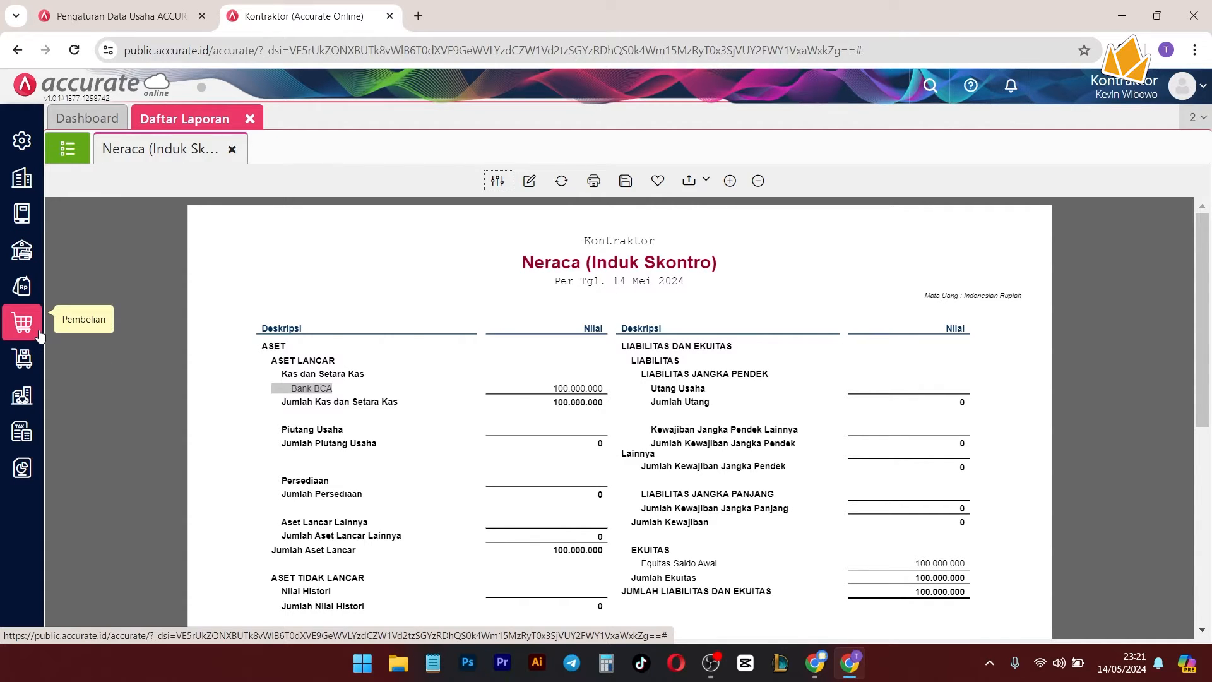
Step: Start a new sales invoice (Faktur Penjualan) and save PT. A as its new customer
click(24, 302)
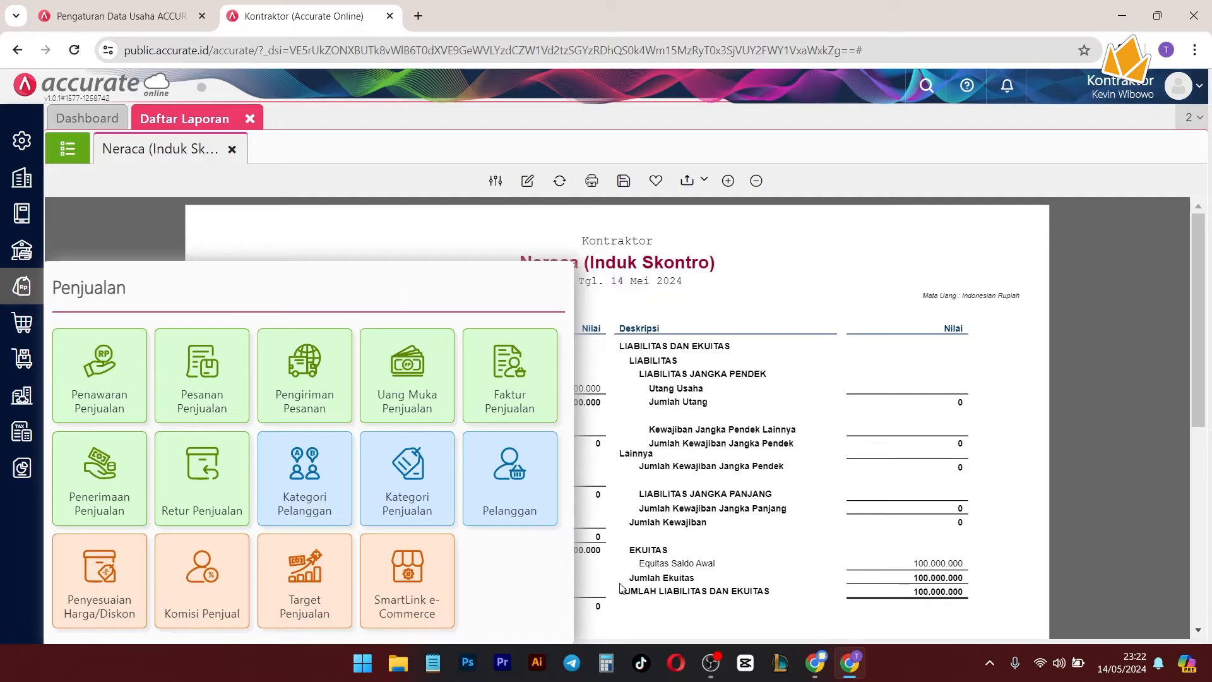
click(516, 392)
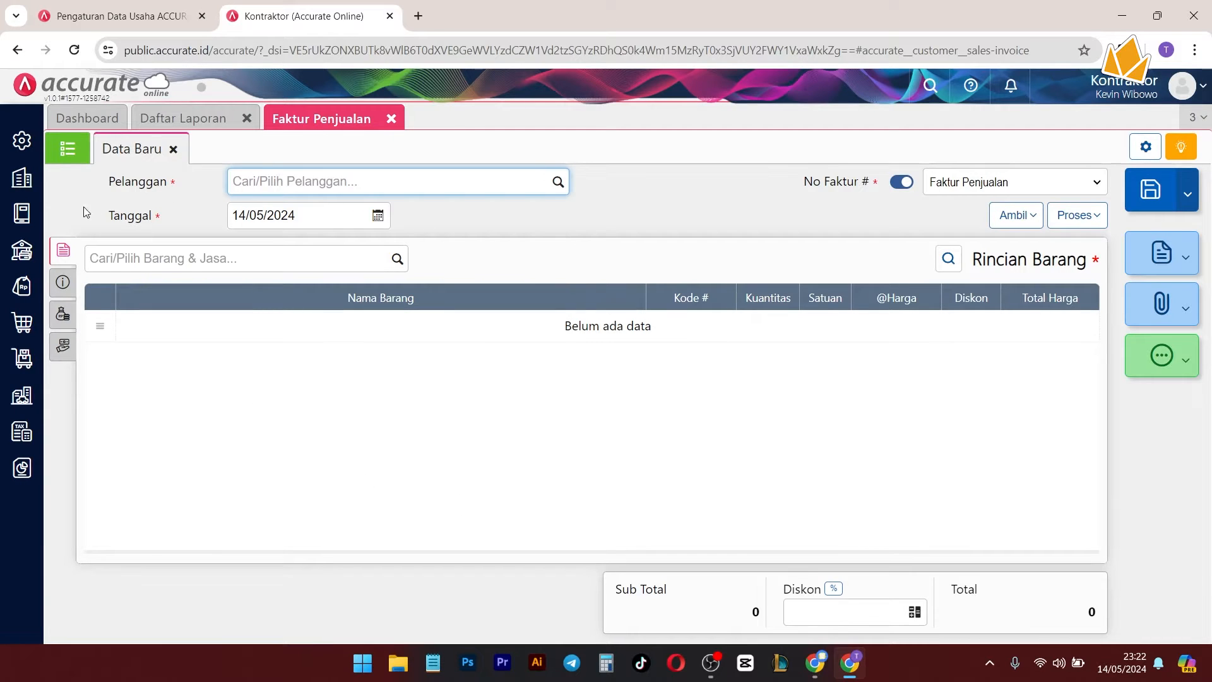
drag(115, 187, 134, 217)
click(559, 187)
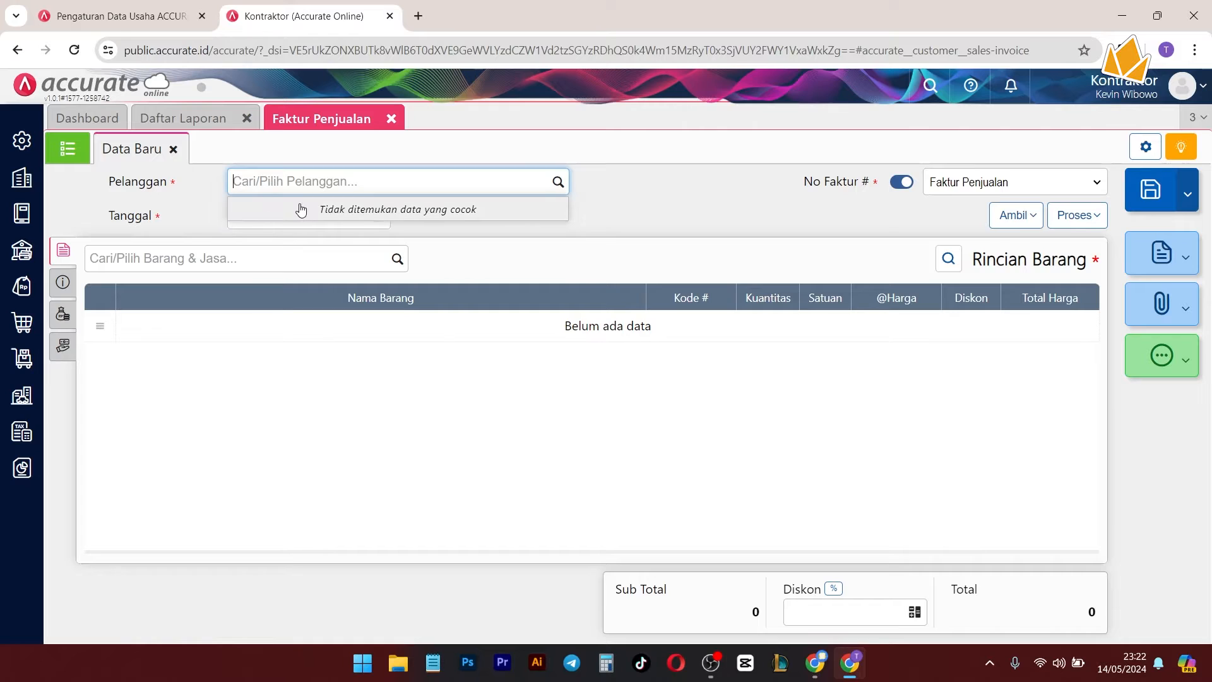
text(PT. A)
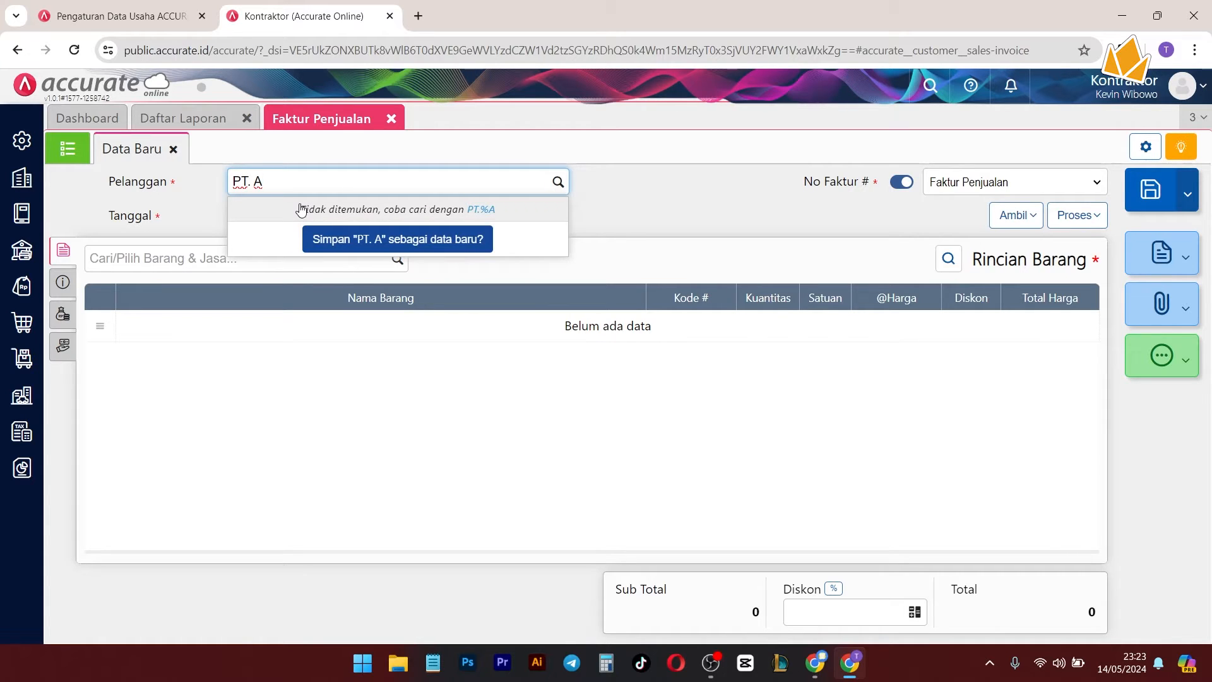
click(373, 241)
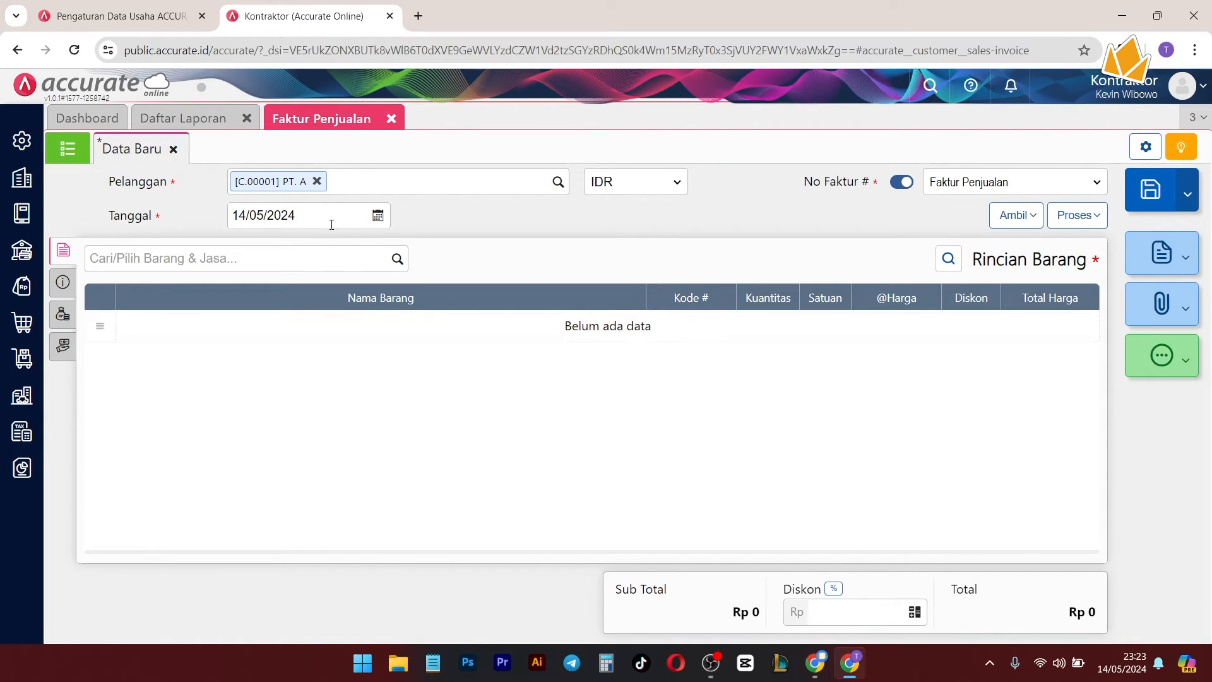
Step: Add the item Jasa Tagihan Proyek to the invoice and set its quantity to 10 Pax
click(393, 258)
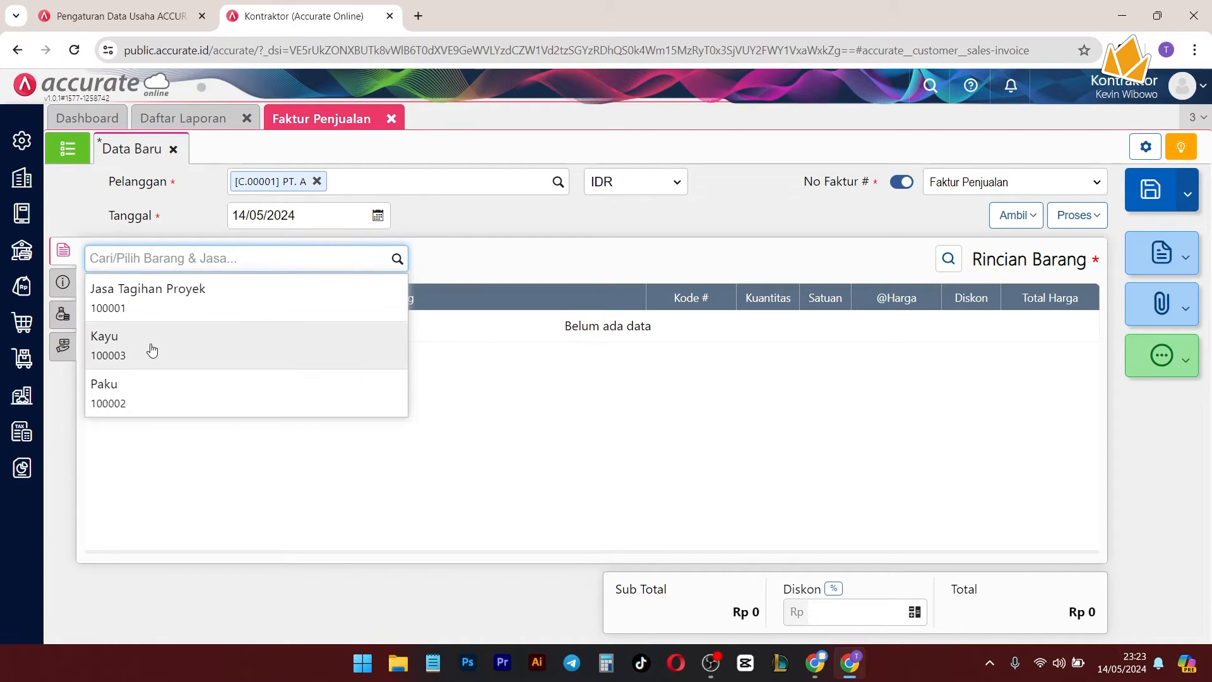
click(229, 319)
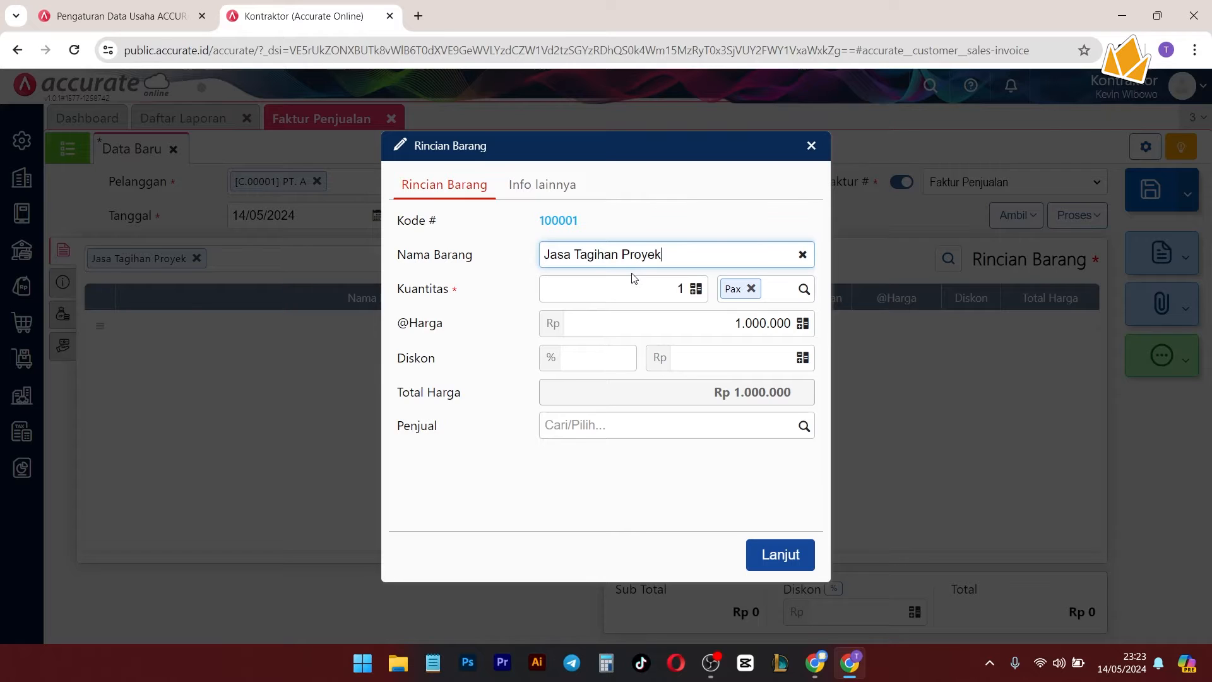
click(680, 291)
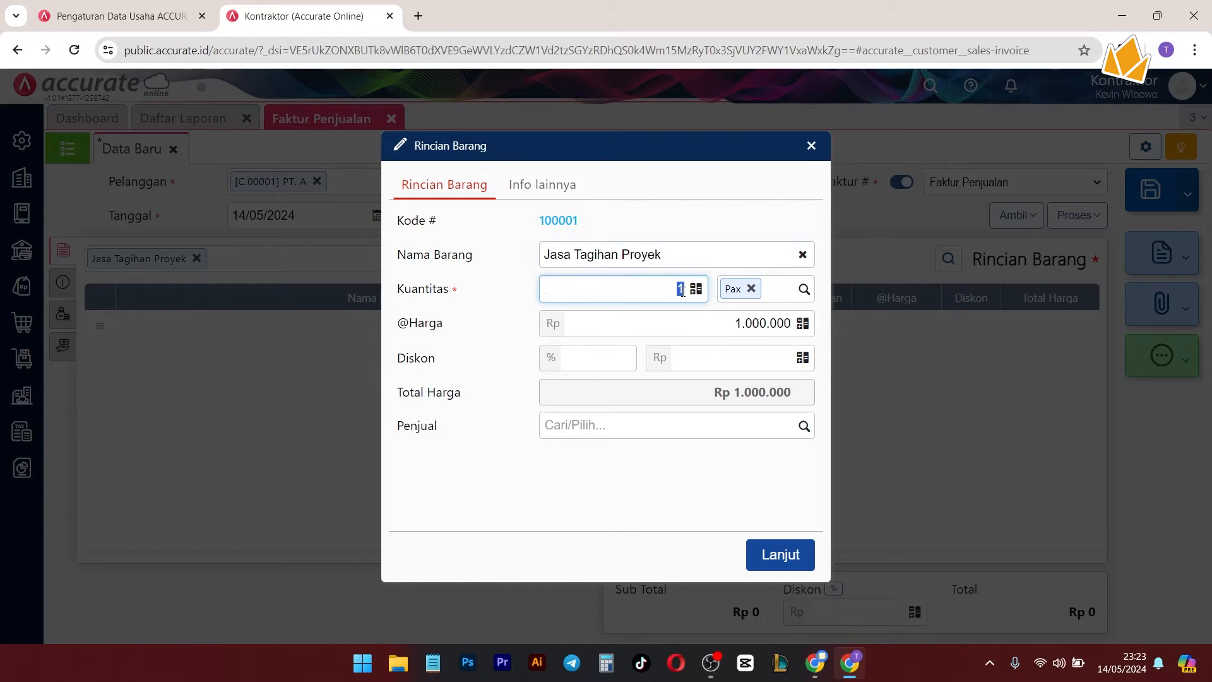
text(10)
click(753, 483)
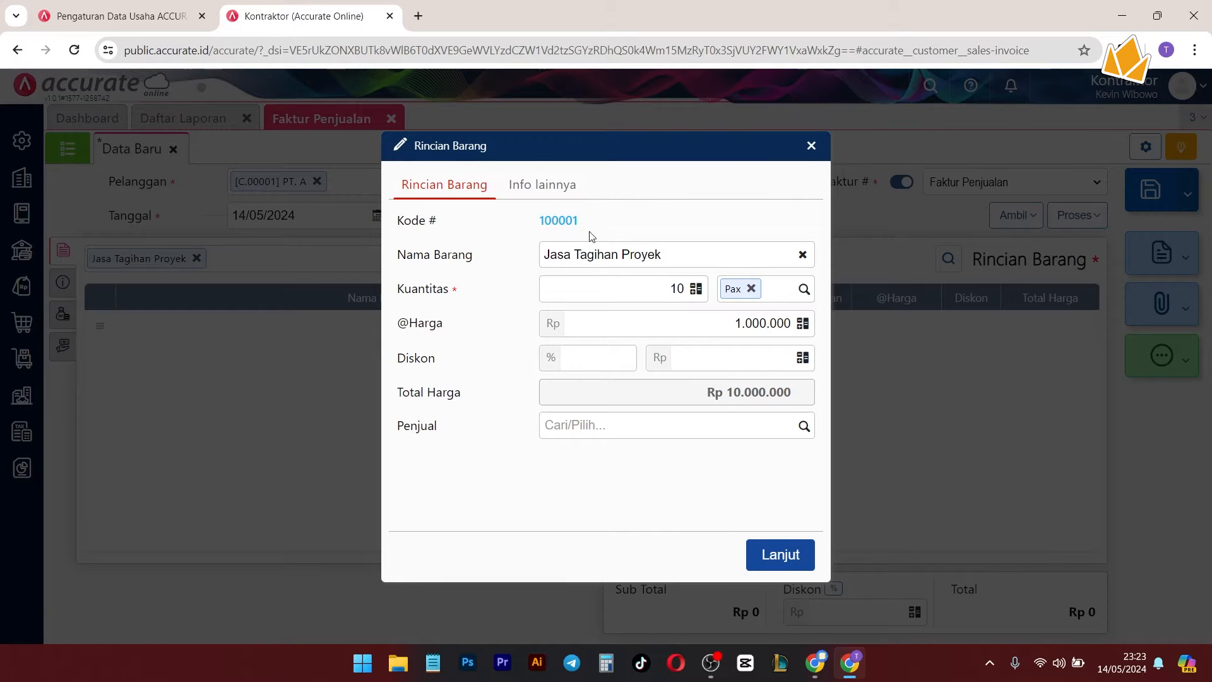
Step: Rename the item on this invoice line to Jasa Instalasi Kabel
drag(694, 255, 577, 253)
text(Pas)
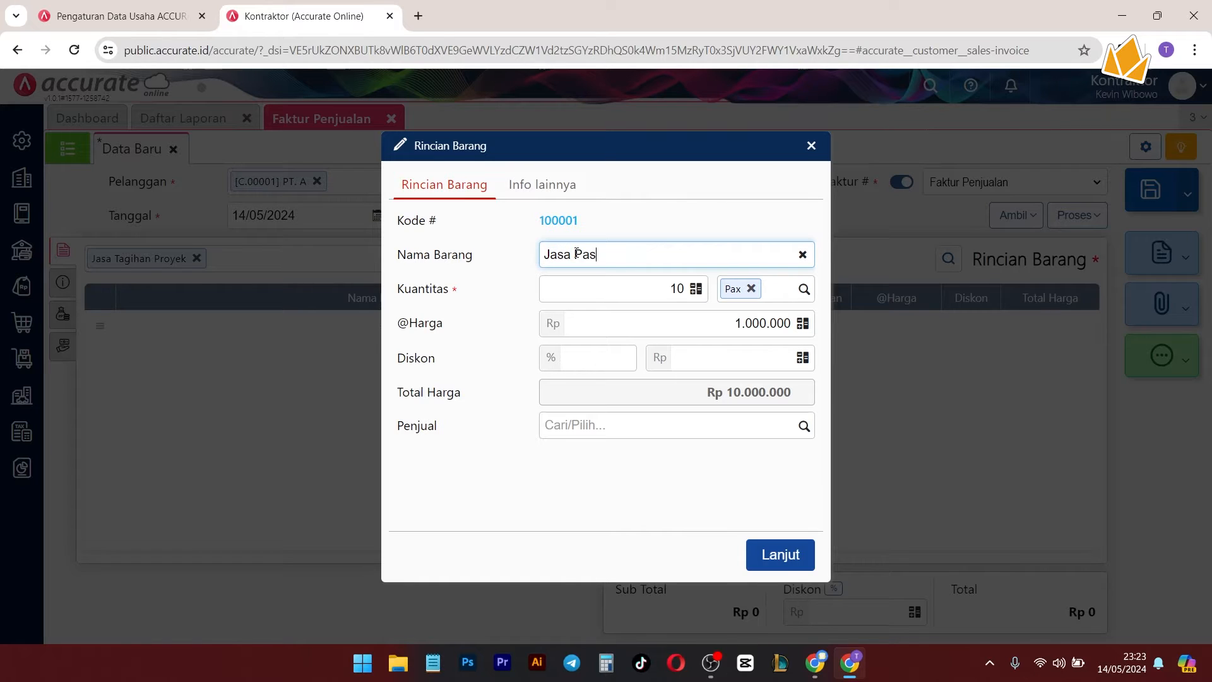
text(ang Kabel)
click(677, 233)
double_click(615, 255)
text(Instlas)
key(BackSpace)
key(BackSpace)
key(BackSpace)
text(ta)
key(BackSpace)
key(BackSpace)
text(alasi)
Step: Assign the invoice line to Proyek A and add it to the item details
click(563, 188)
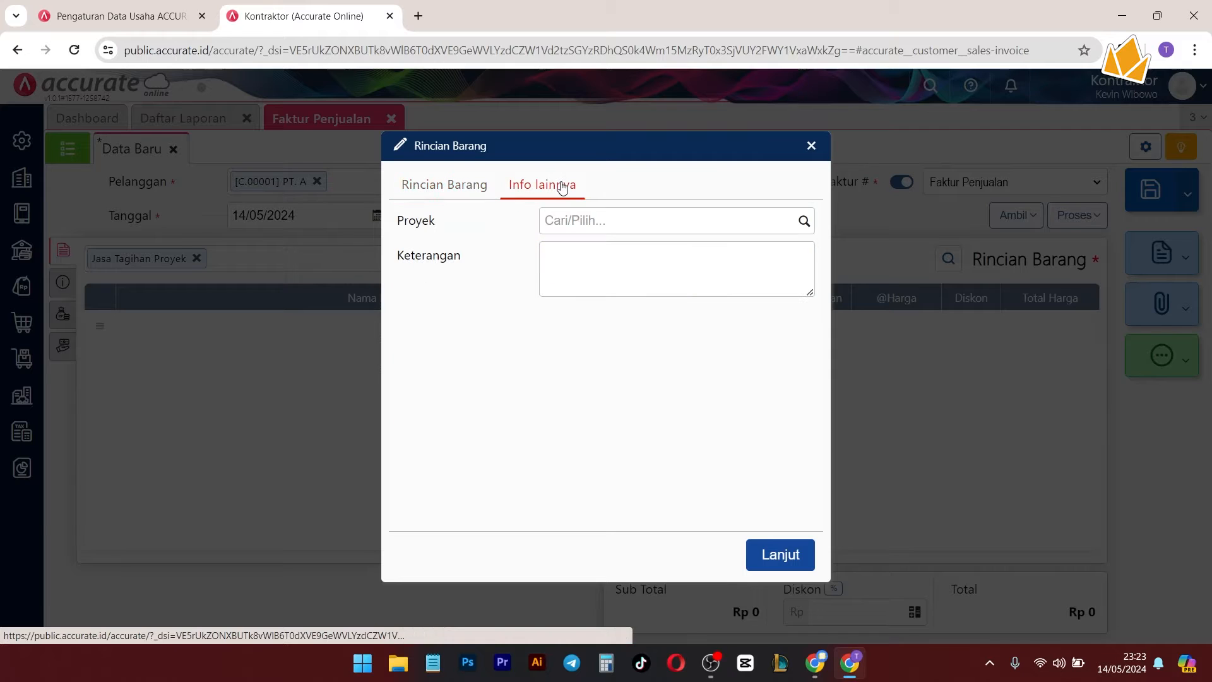
drag(397, 221, 436, 231)
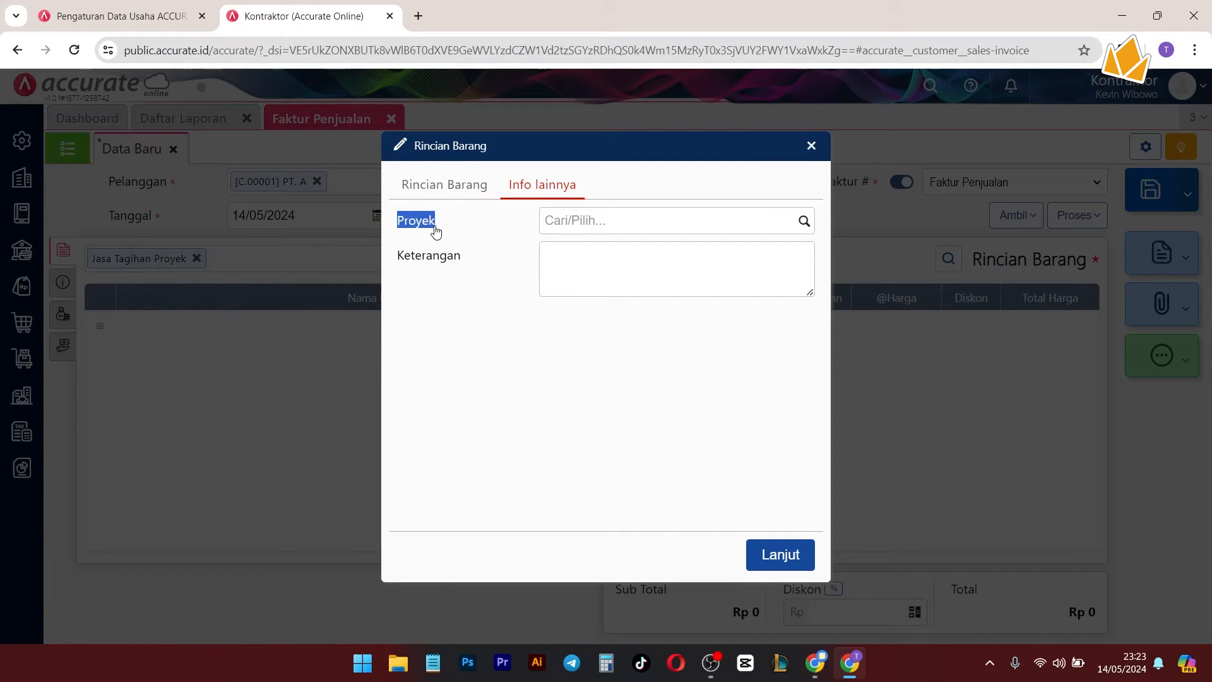
click(804, 221)
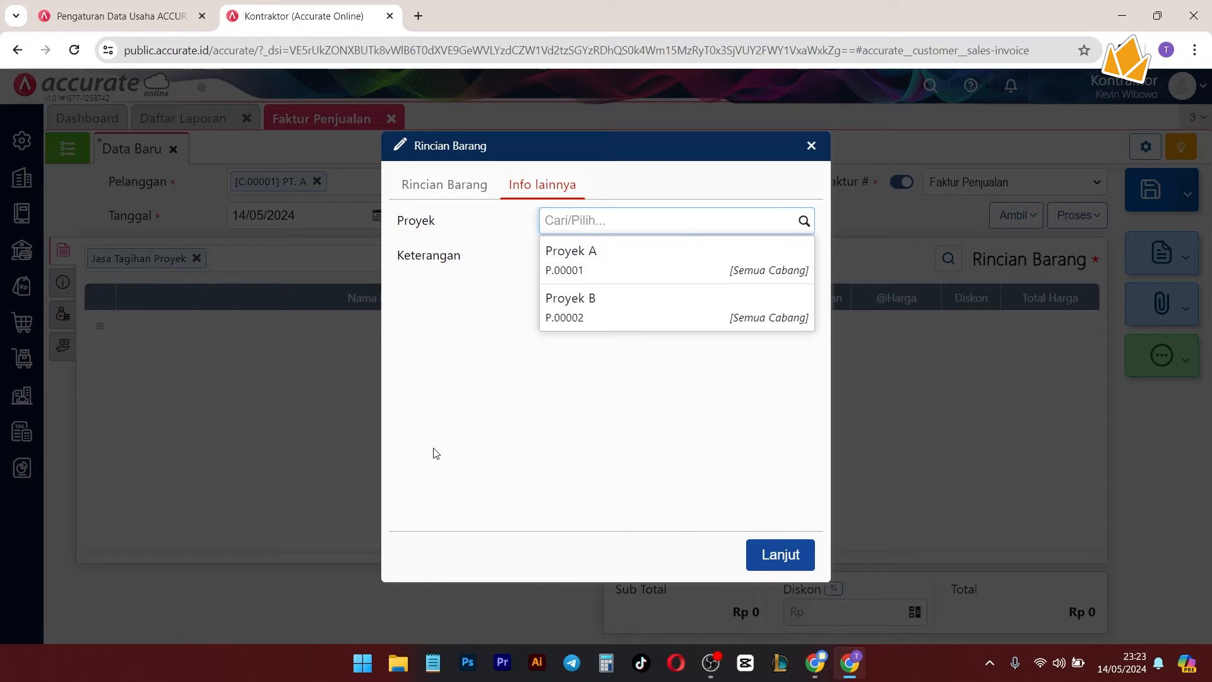
click(626, 259)
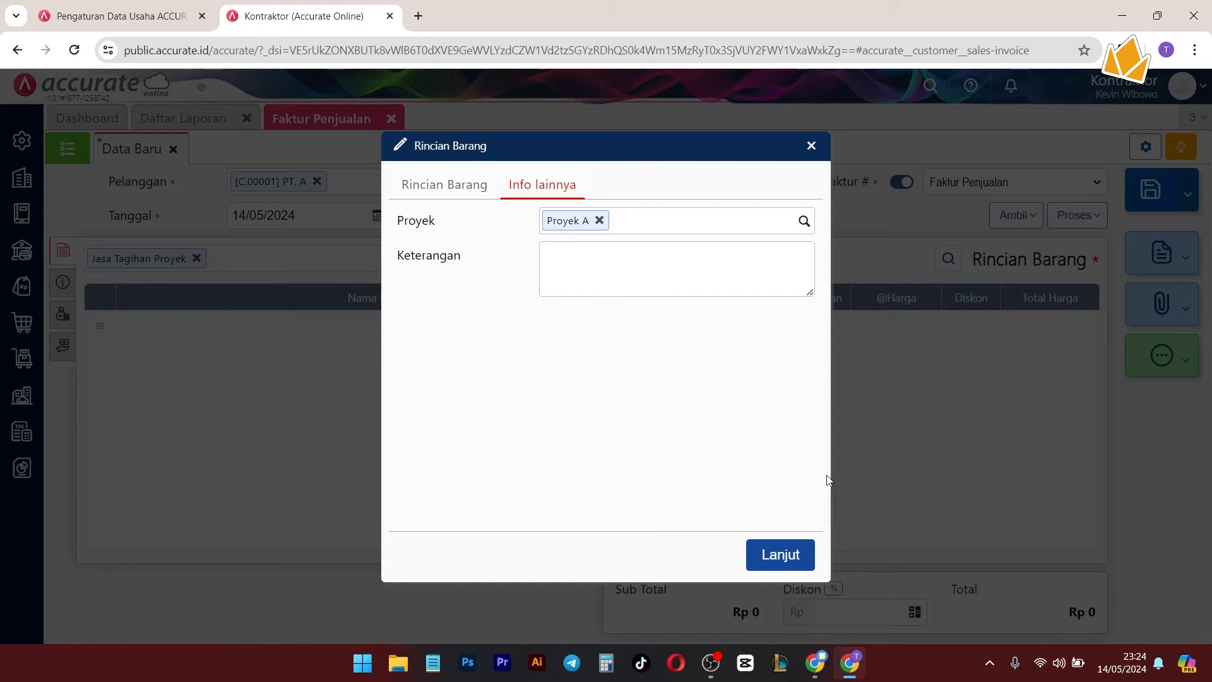
click(783, 556)
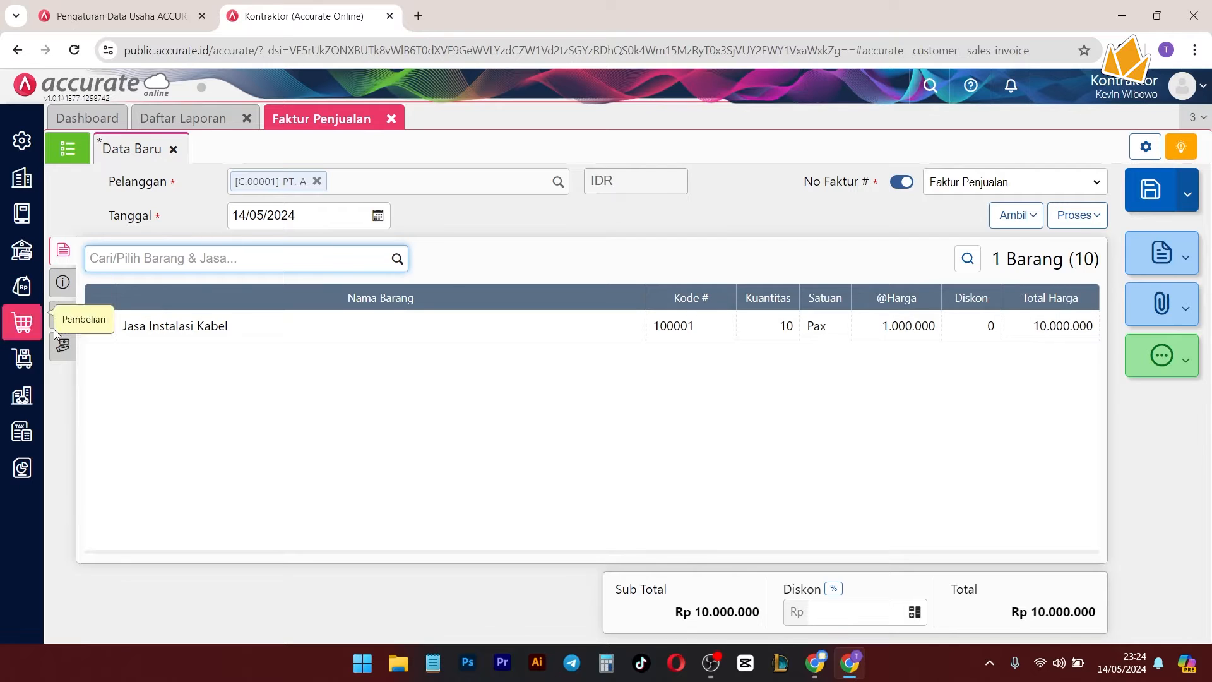
Step: Review the invoice's additional information, including the payment terms (Syarat Pembayaran) and Keterangan fields
click(62, 282)
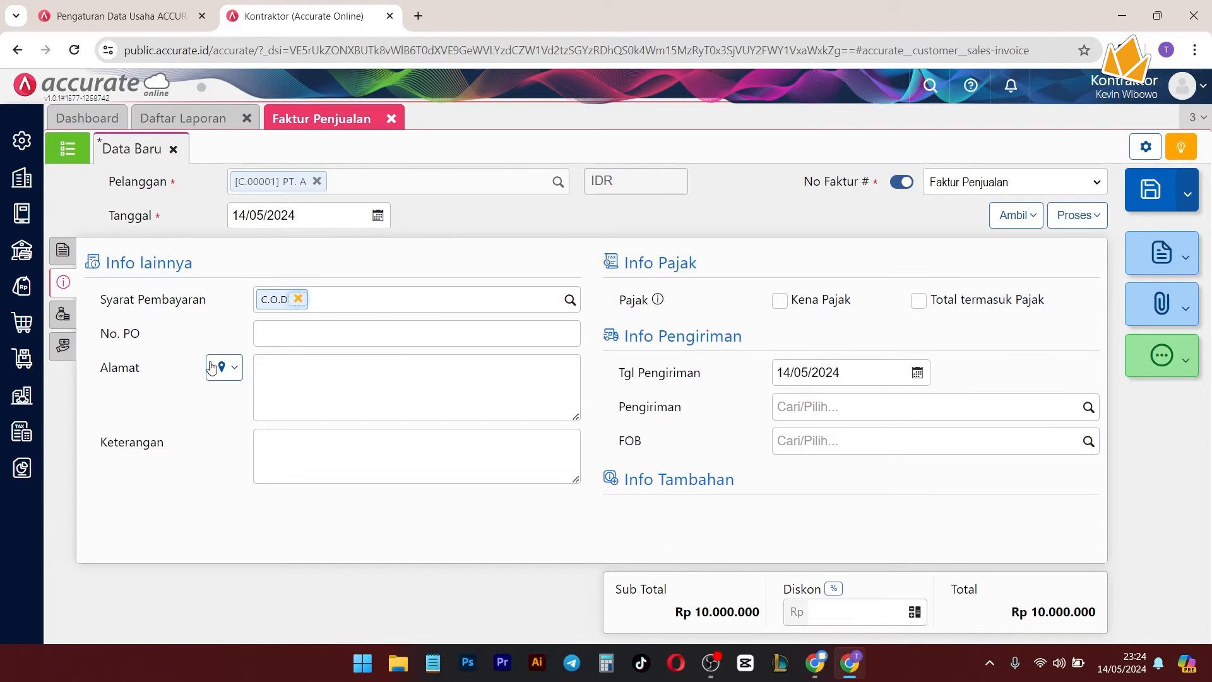
drag(100, 300, 151, 300)
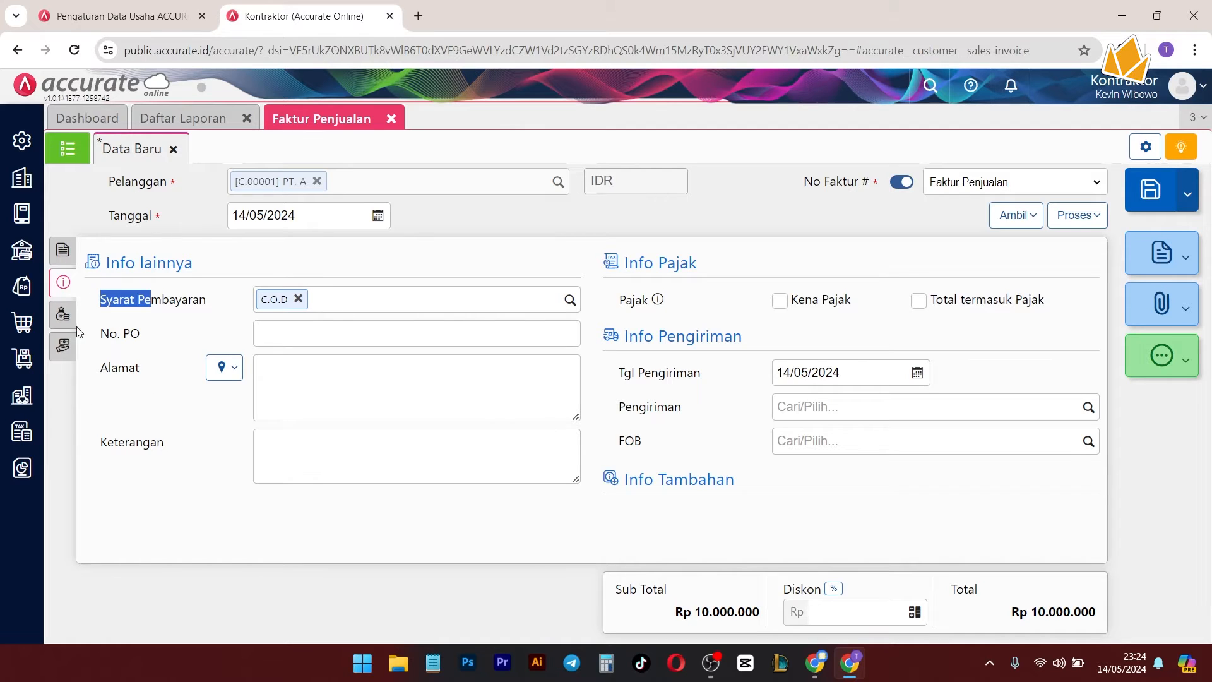
drag(108, 443, 335, 493)
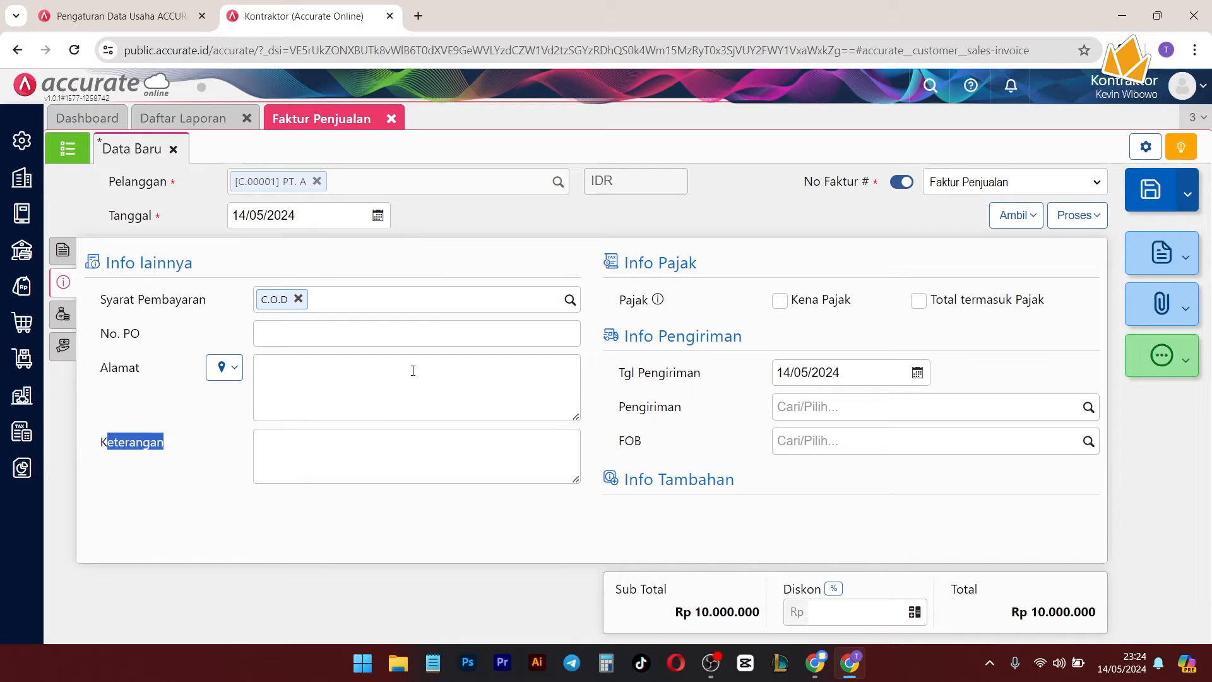
Step: Set the invoice's payment terms (Syarat Pembayaran) to net 30 and save the invoice
click(570, 300)
scroll(414, 411, down, 1)
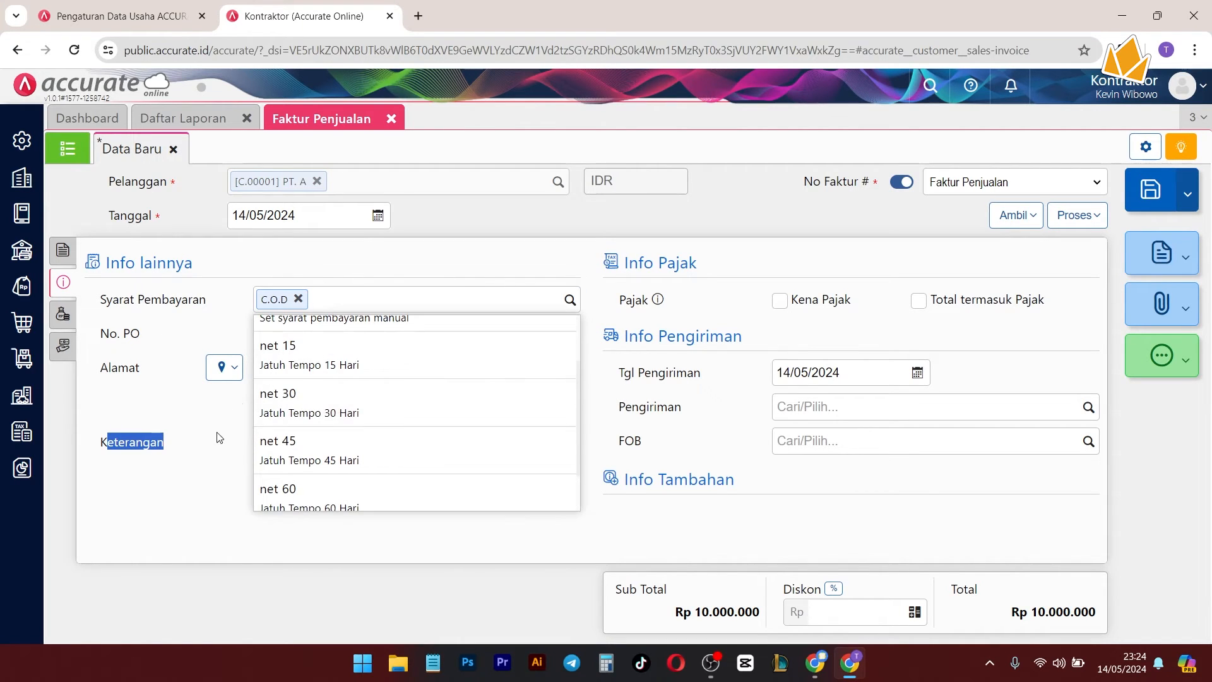
click(453, 403)
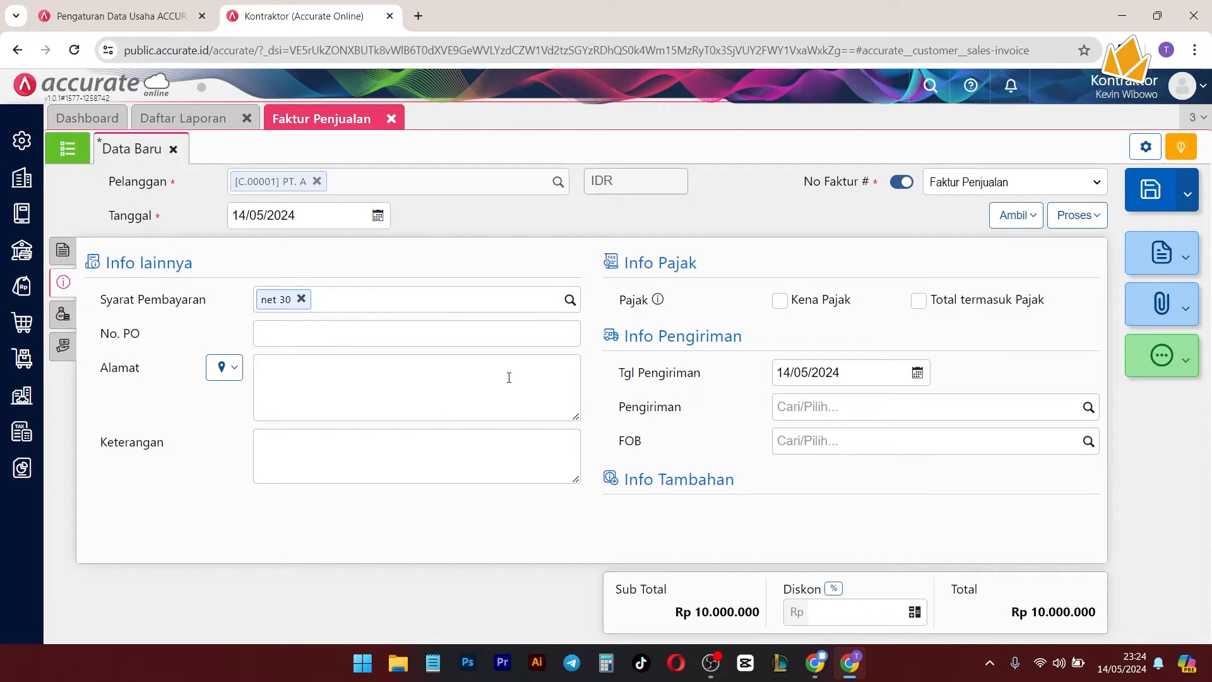
click(1132, 202)
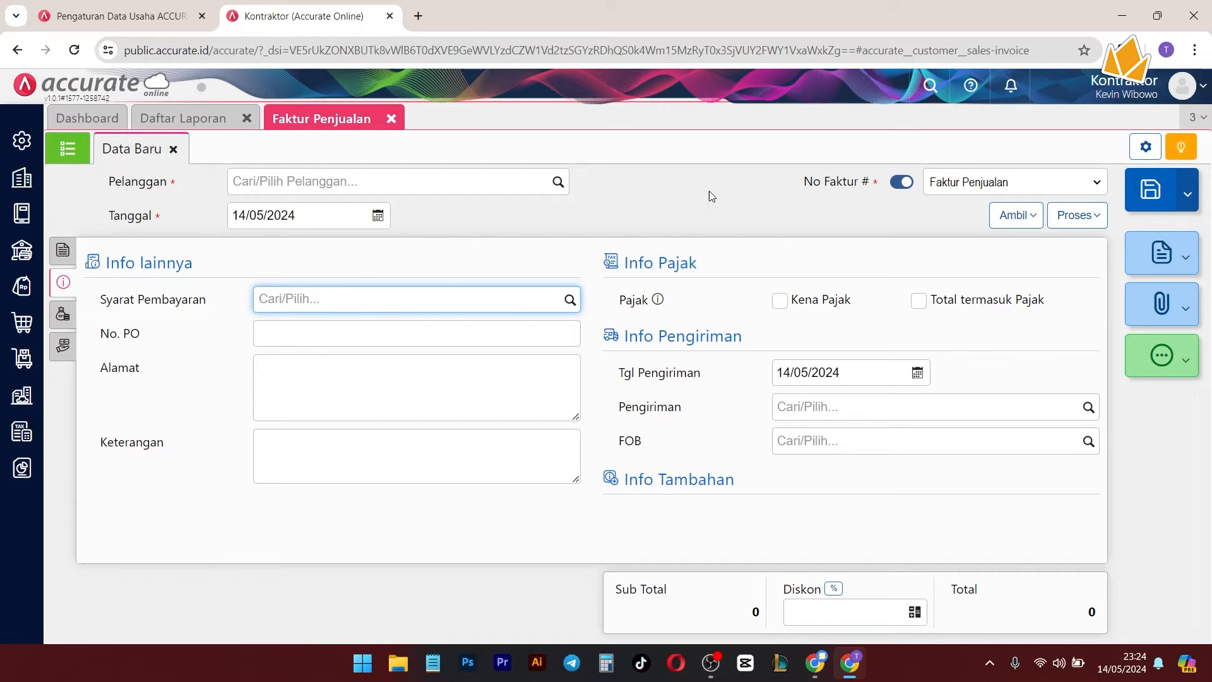
Step: Display the Faktur Belum Lunas report from the Piutang category as of 14/05/2024 for the Kantor Pusat branch
click(199, 118)
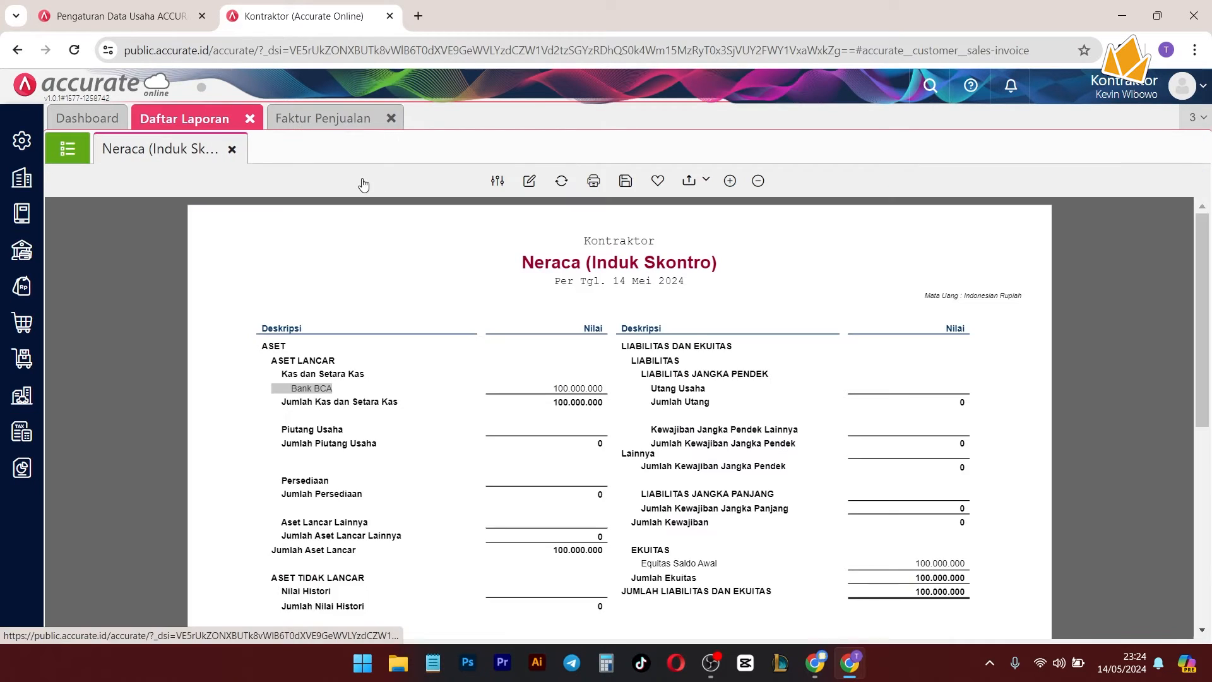
click(68, 148)
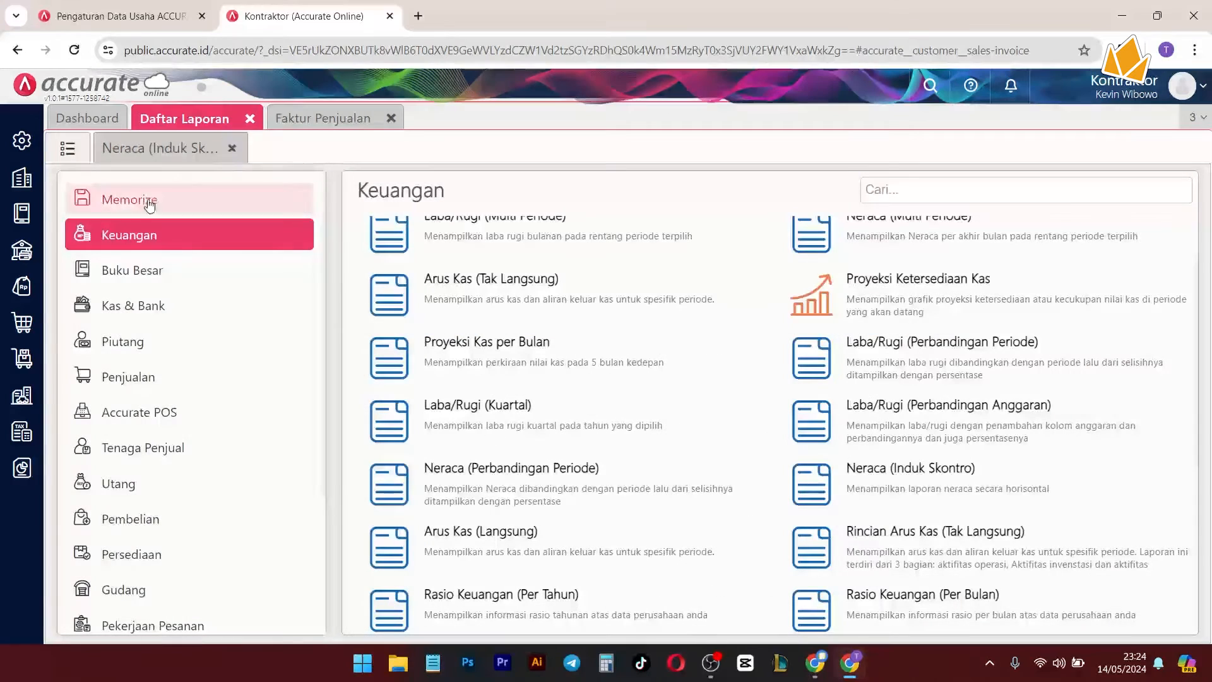
click(182, 354)
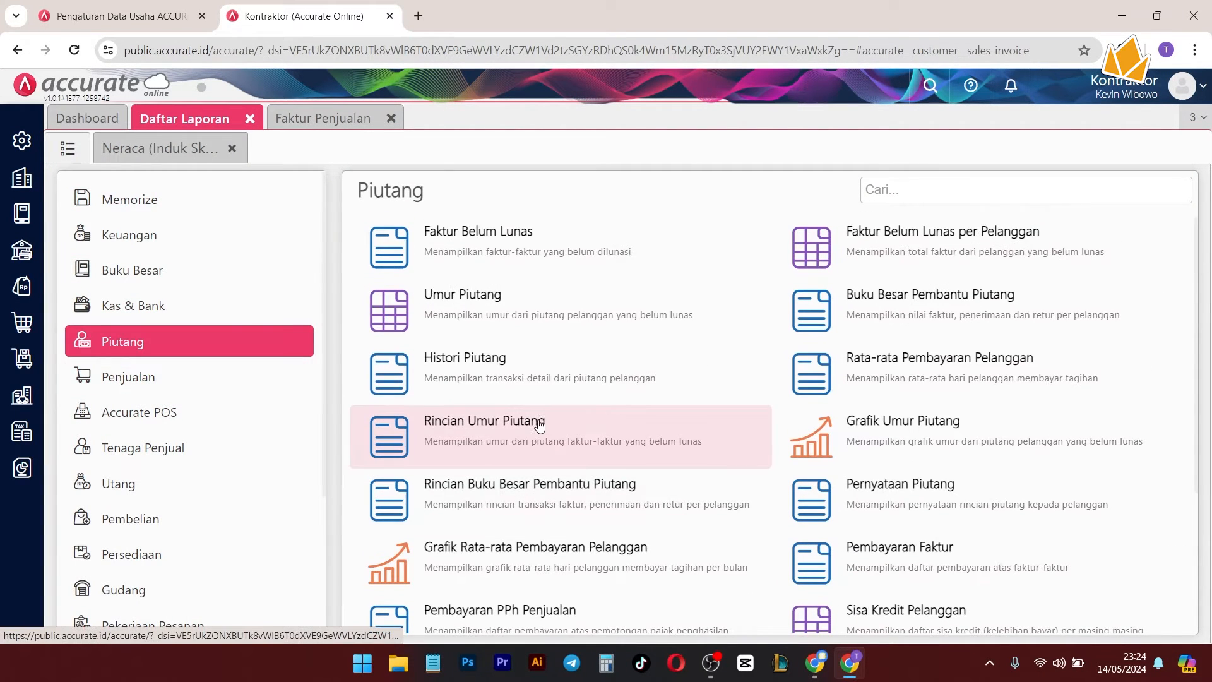
click(630, 234)
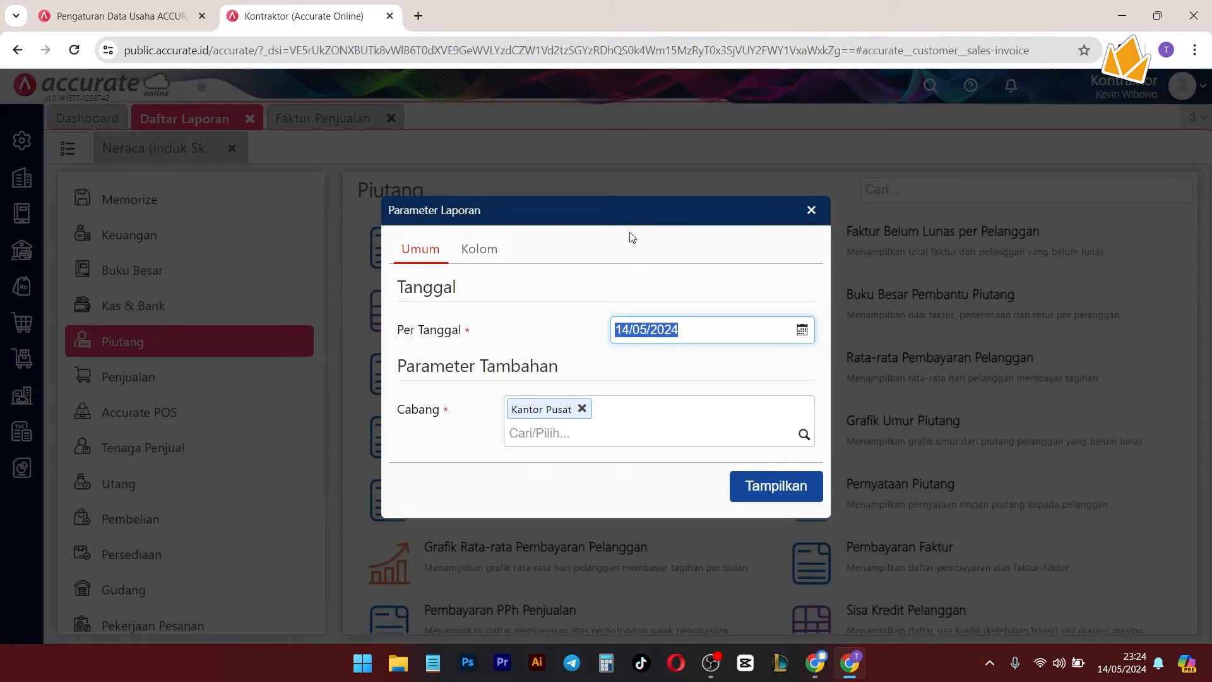
click(763, 487)
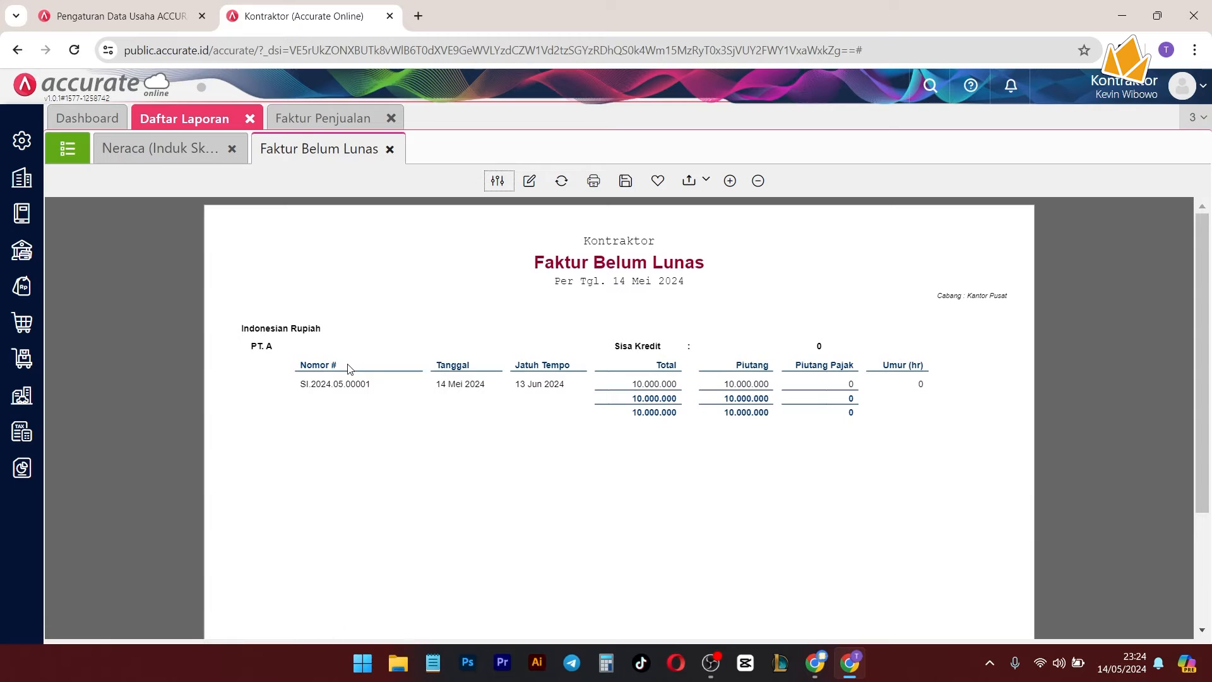
Step: Examine PT. A's entry in the Faktur Belum Lunas report, including the invoice number, dates, total and receivable
drag(283, 346, 265, 345)
click(269, 396)
drag(436, 358, 483, 397)
click(511, 423)
drag(514, 384, 568, 400)
drag(655, 365, 771, 368)
scroll(1143, 532, down, 3)
scroll(1146, 534, up, 3)
Step: Return to the blank sales invoice and add PT. B as its new customer
click(338, 119)
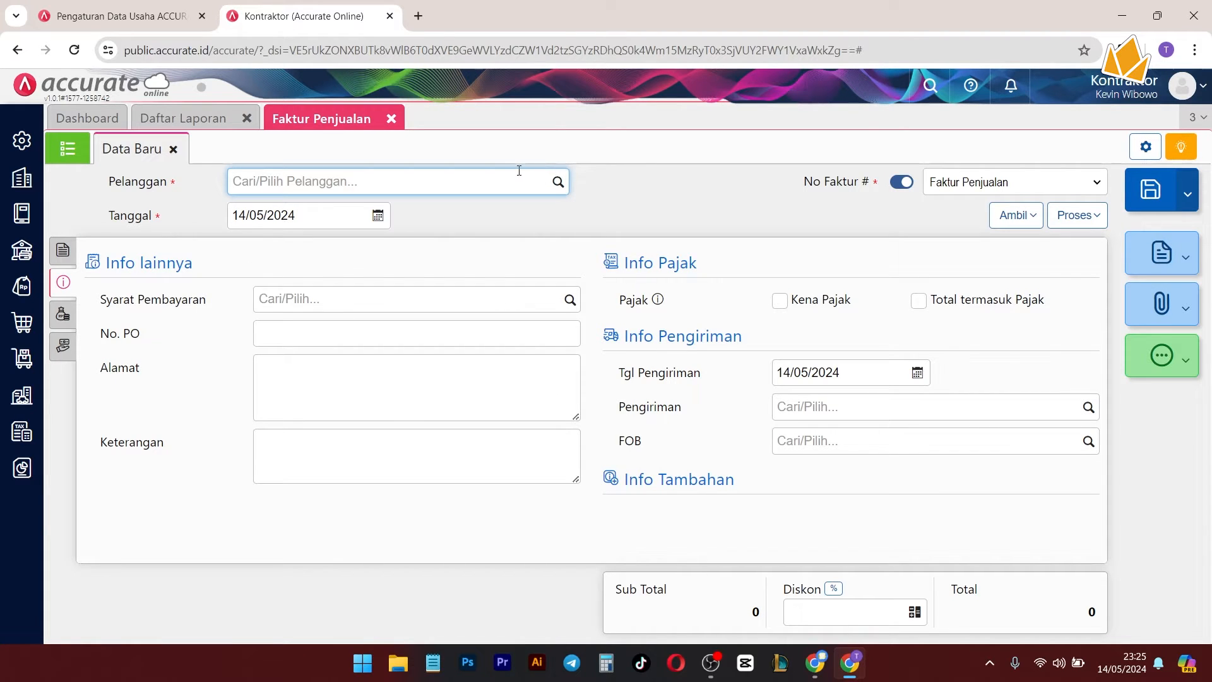
text(PT)
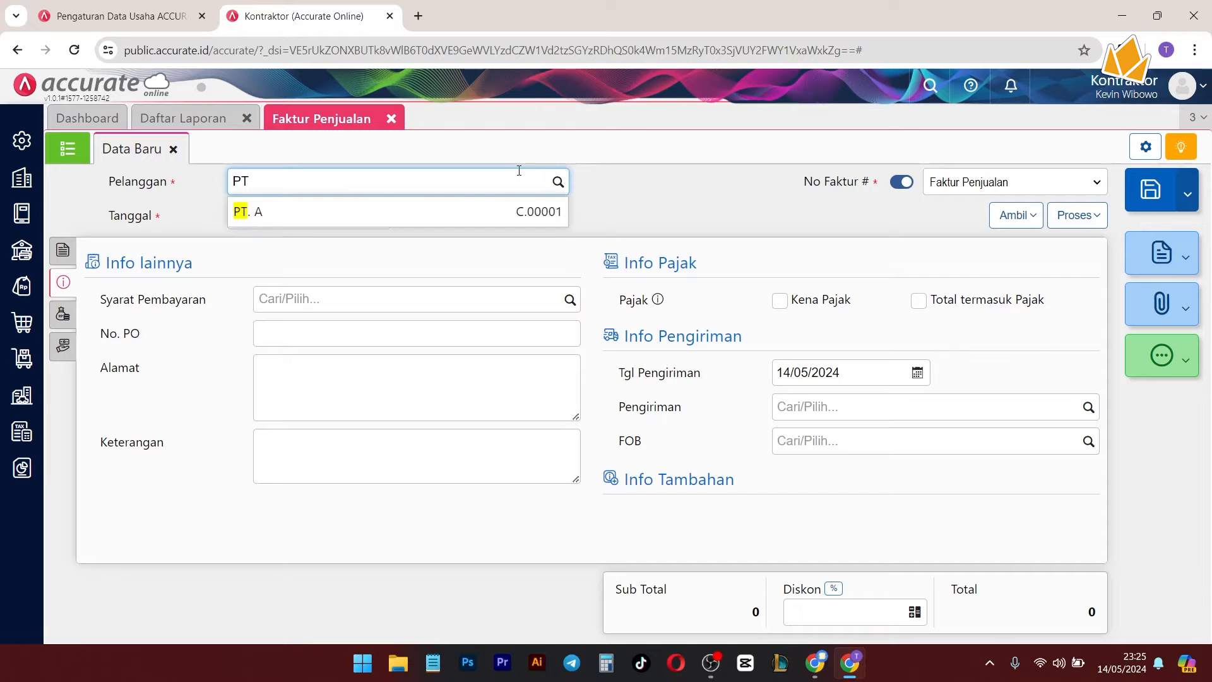
text(. B)
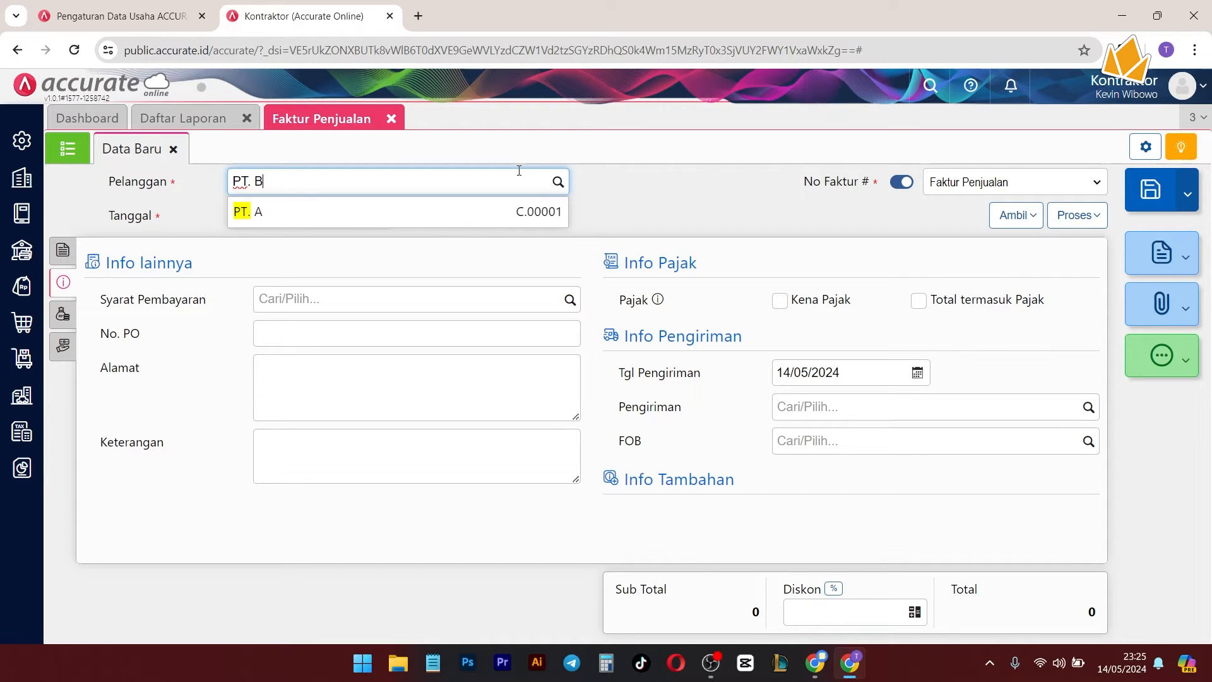
click(399, 241)
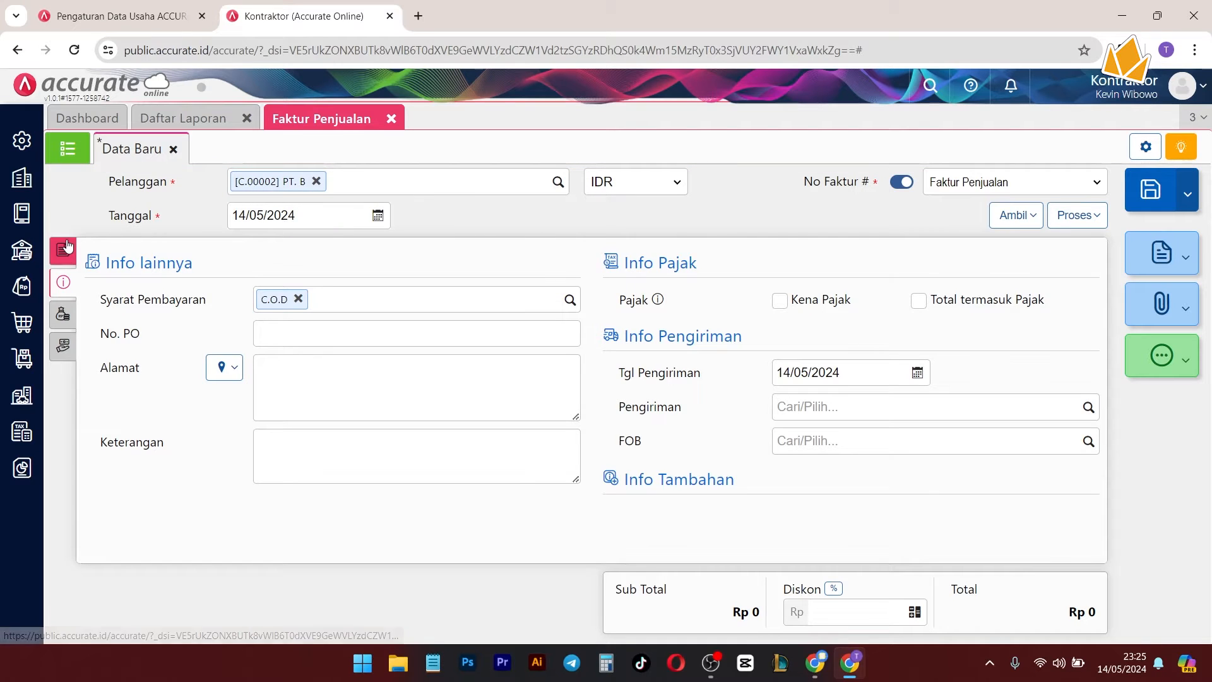
Step: Add Jasa Tagihan Proyek to the invoice, renaming the line Jasa Instalasi Kabel with a quantity of 5 Pax
click(386, 263)
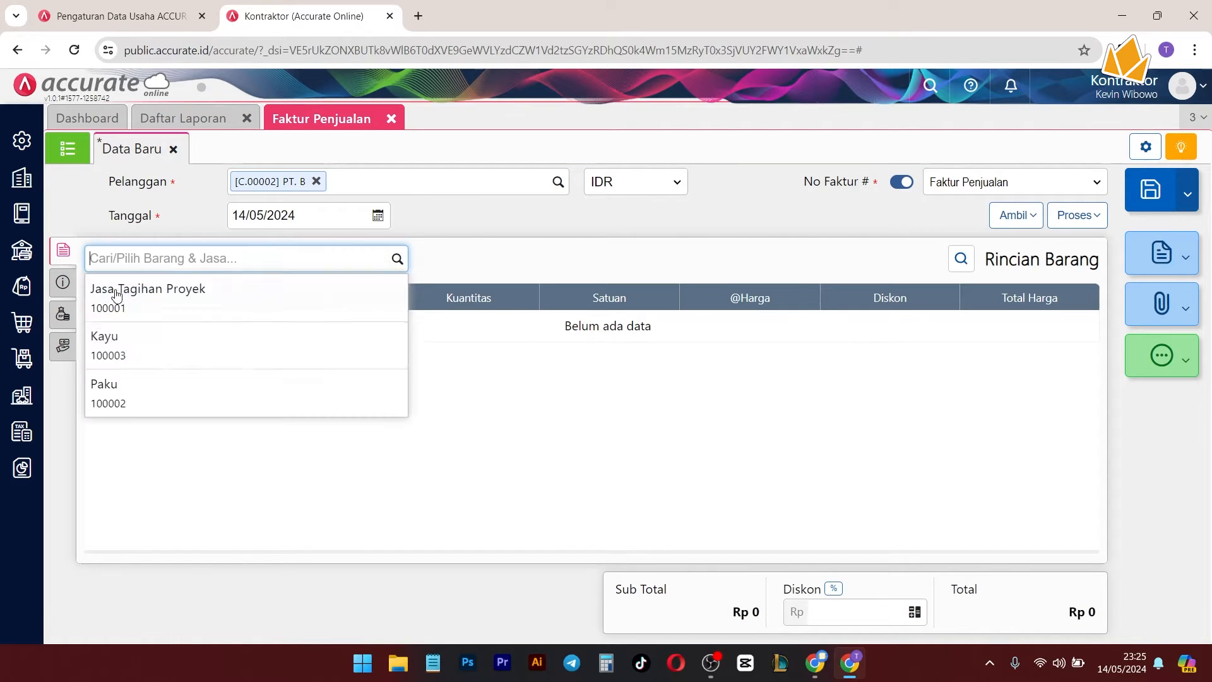
click(221, 305)
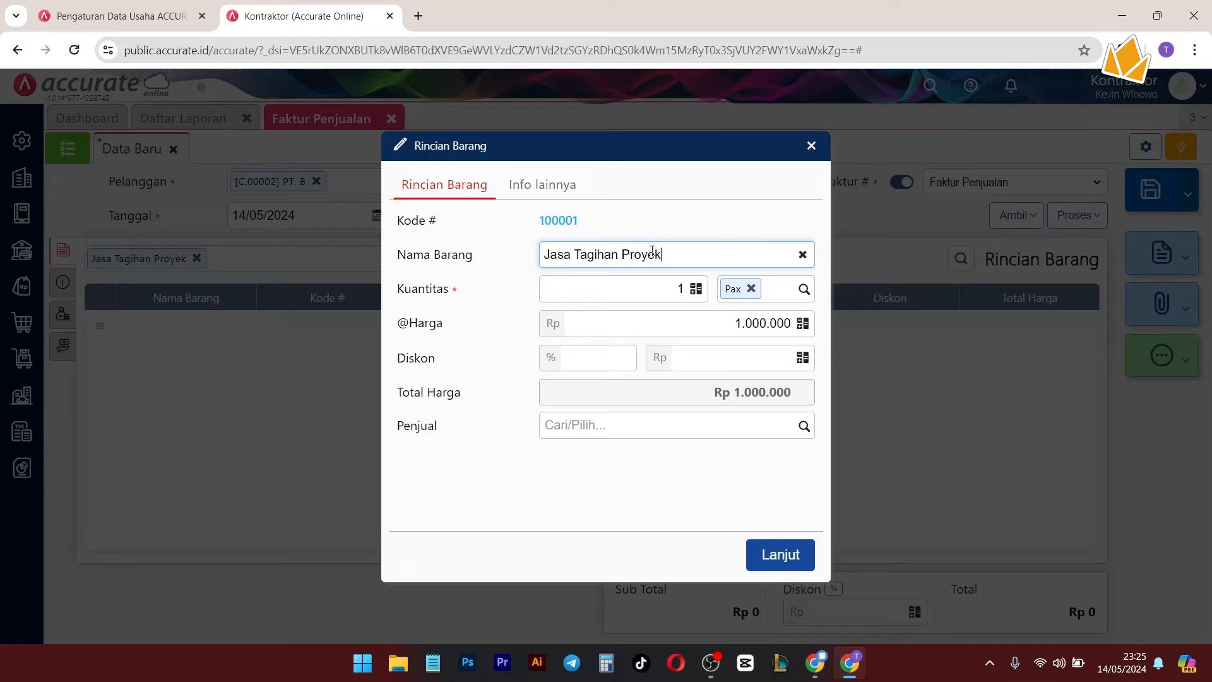
drag(688, 259, 578, 256)
key(BackSpace)
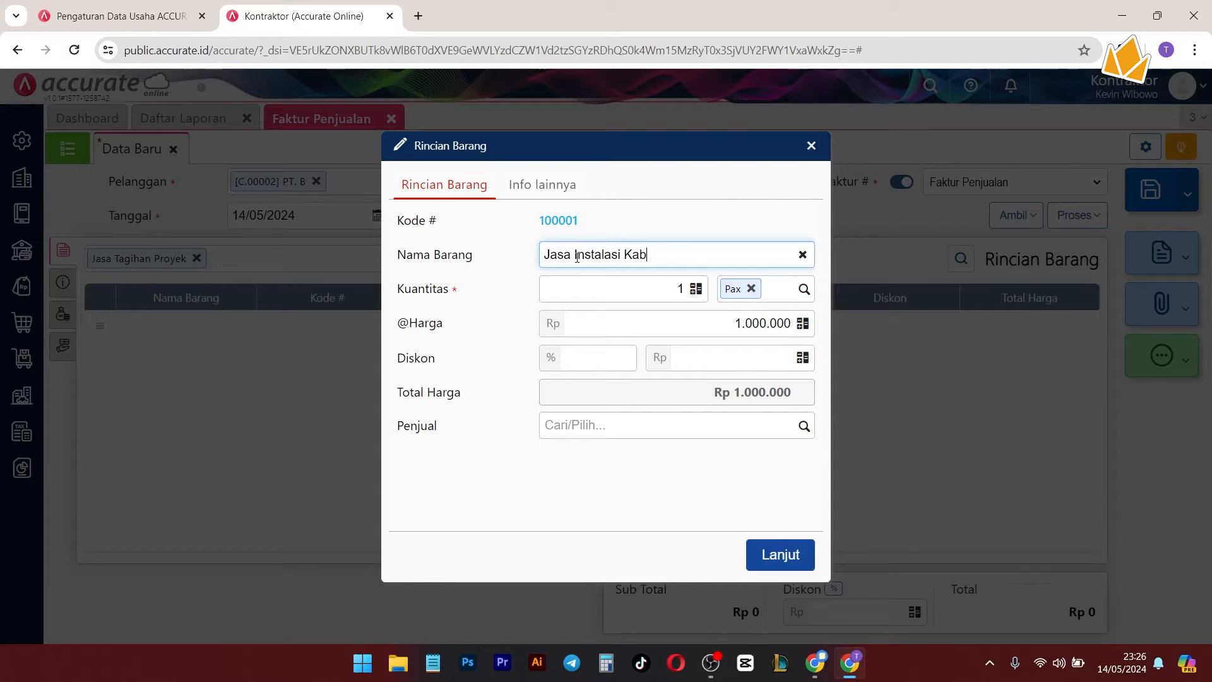
click(682, 295)
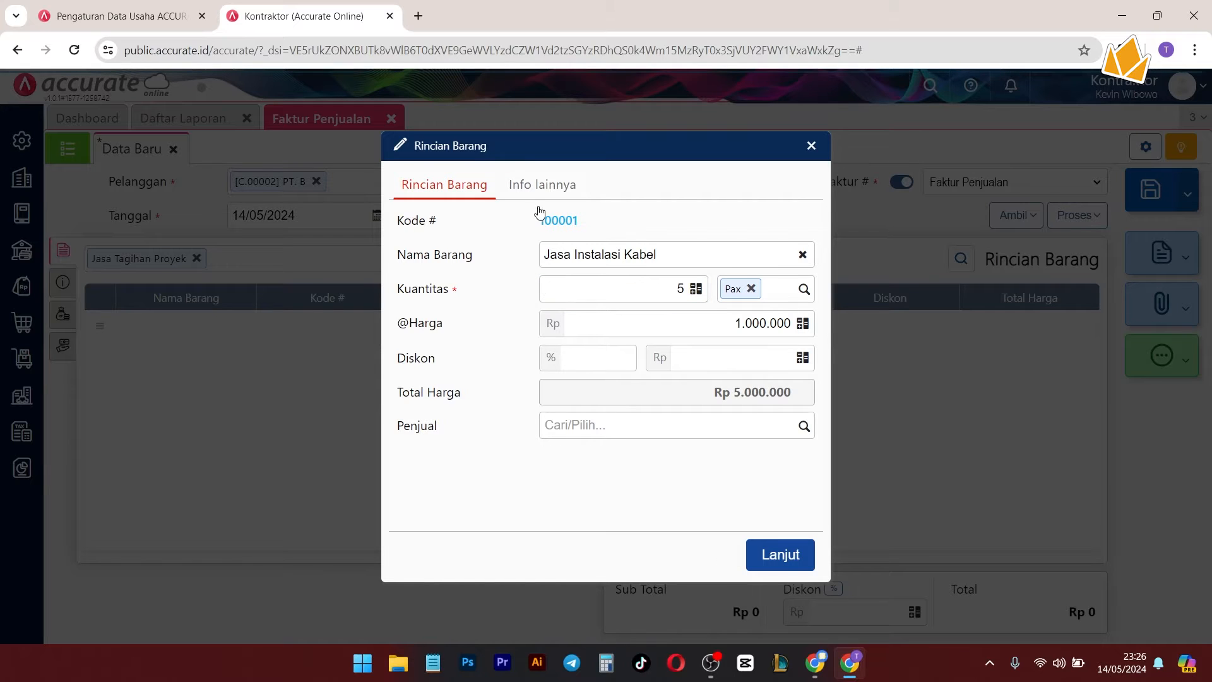
Step: Assign the invoice line to Proyek B and add it to the item details
click(541, 183)
click(805, 227)
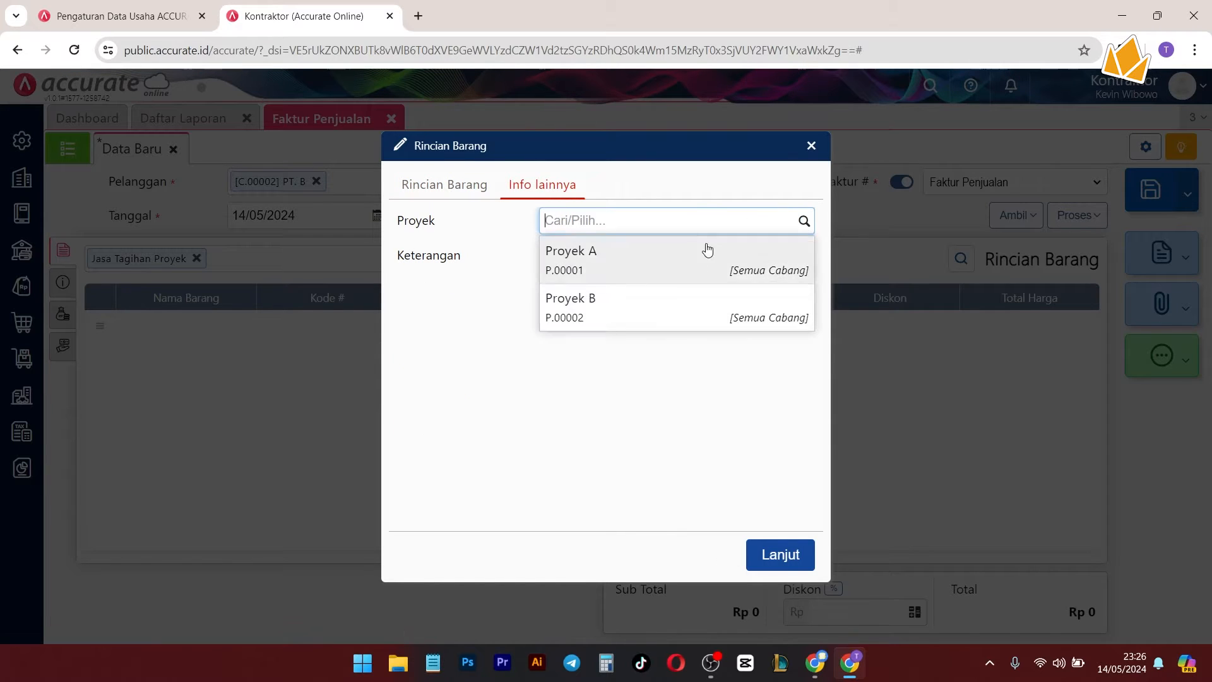
click(652, 319)
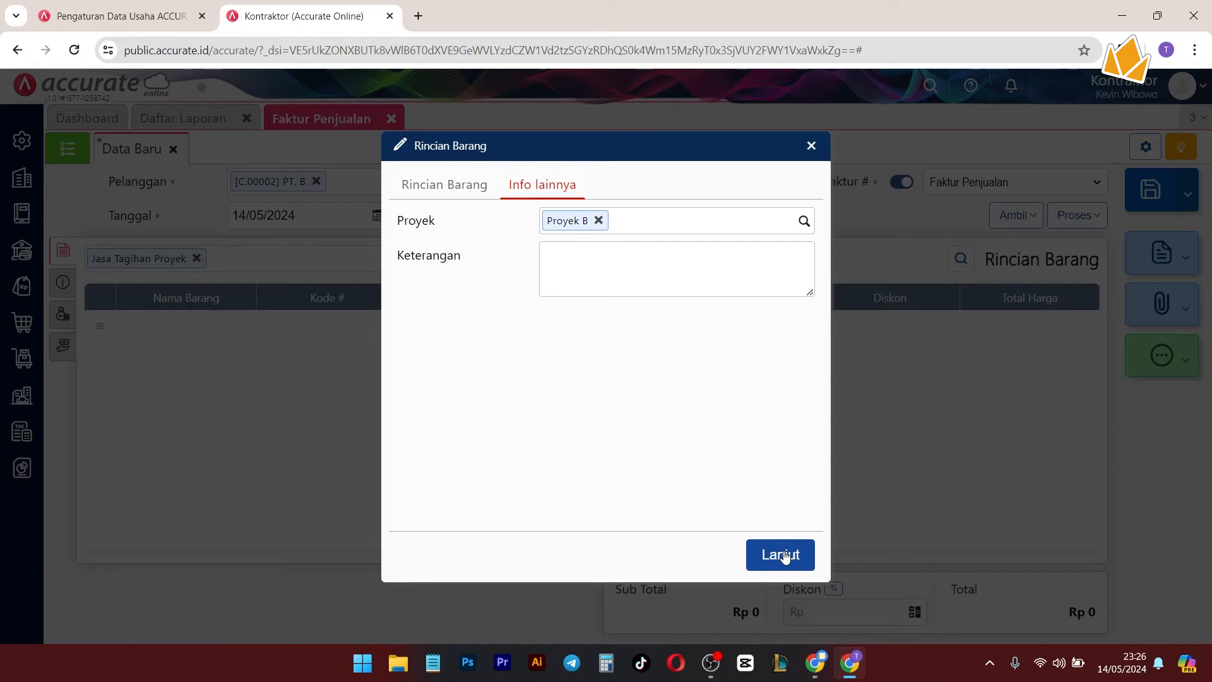
click(782, 553)
Step: Set the PT. B invoice's payment terms to net 60 and save the invoice
click(57, 292)
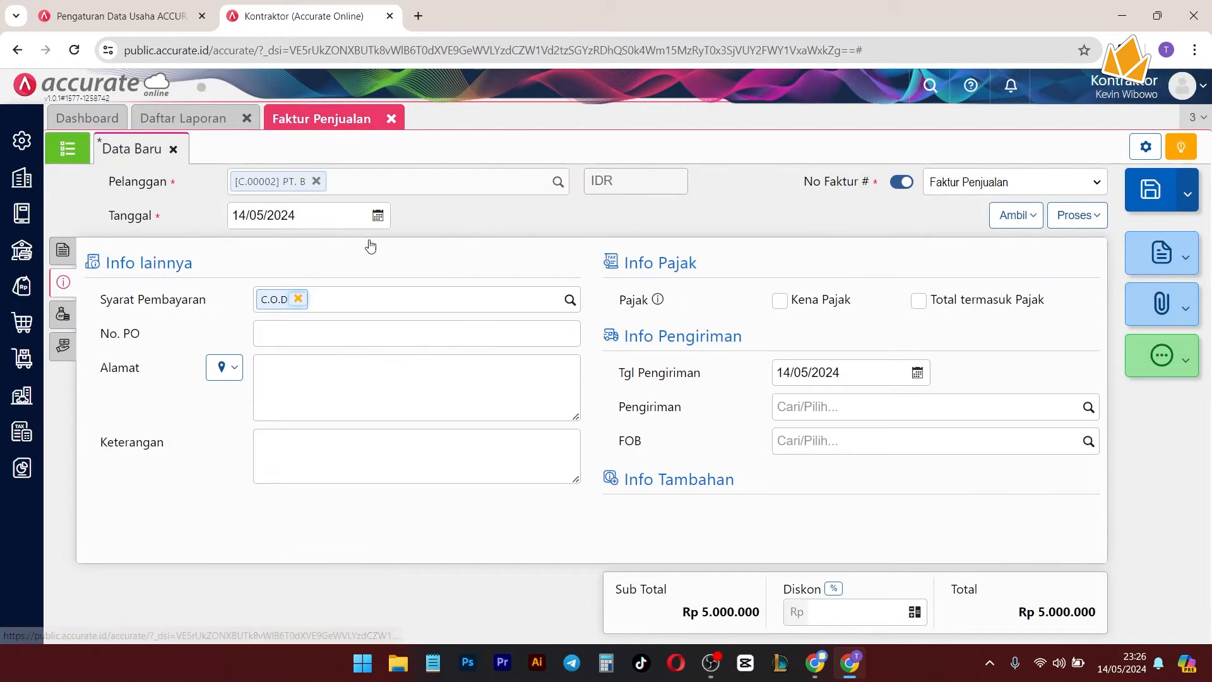
click(570, 299)
scroll(375, 363, down, 4)
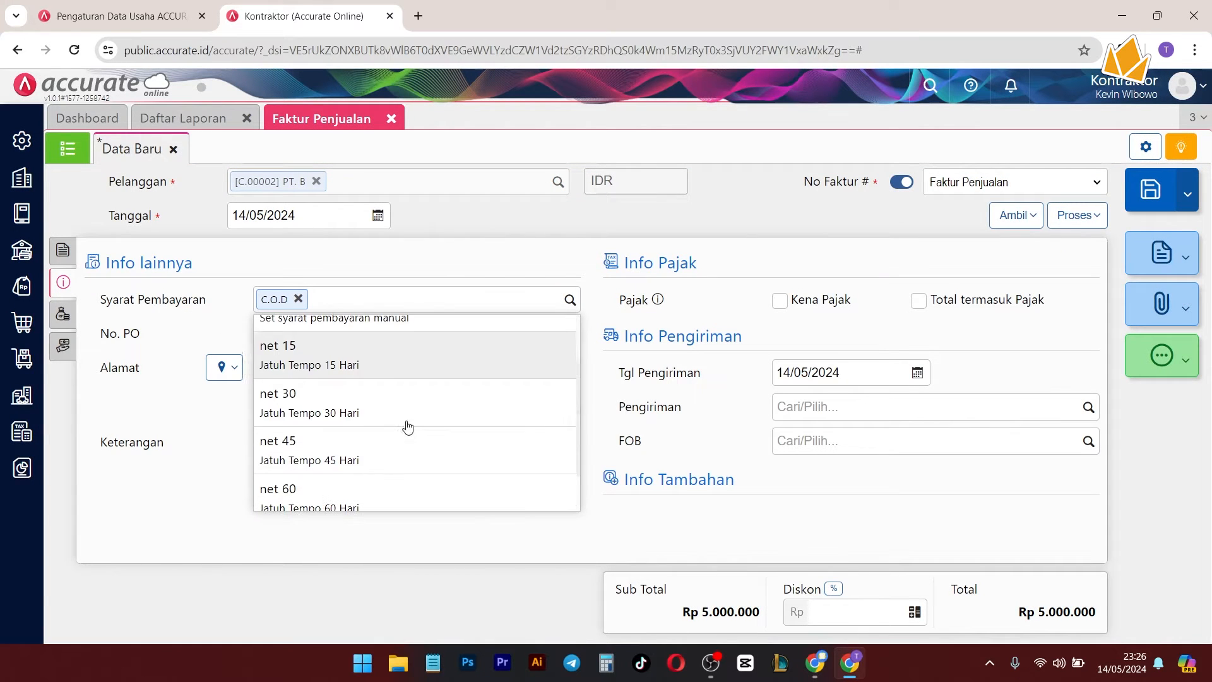
click(387, 449)
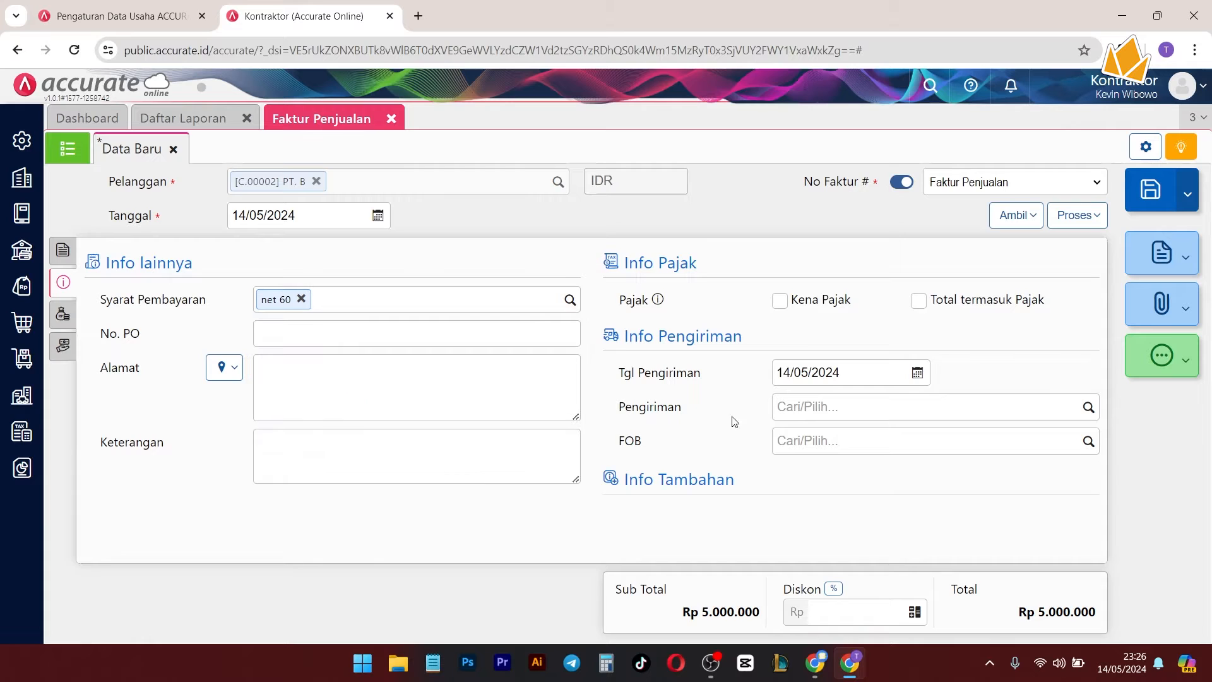
click(1157, 191)
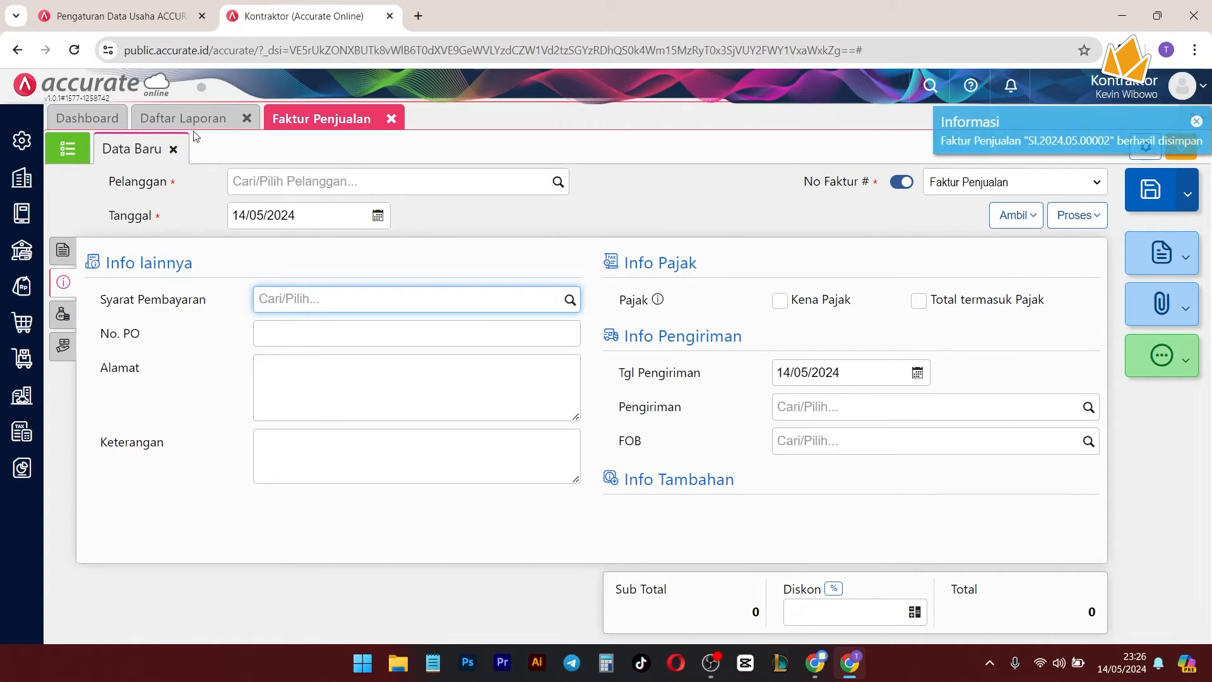
Step: Refresh the Faktur Belum Lunas report and check the entries for PT. A and PT. B
click(186, 126)
drag(285, 348, 228, 347)
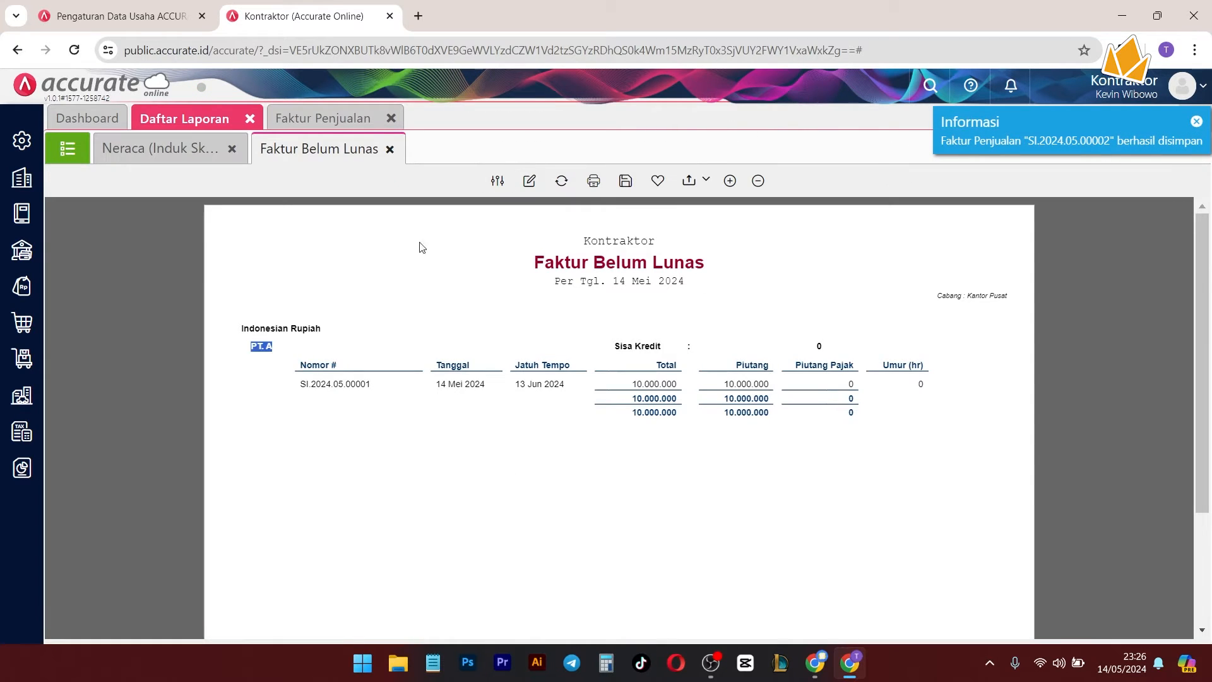
click(561, 183)
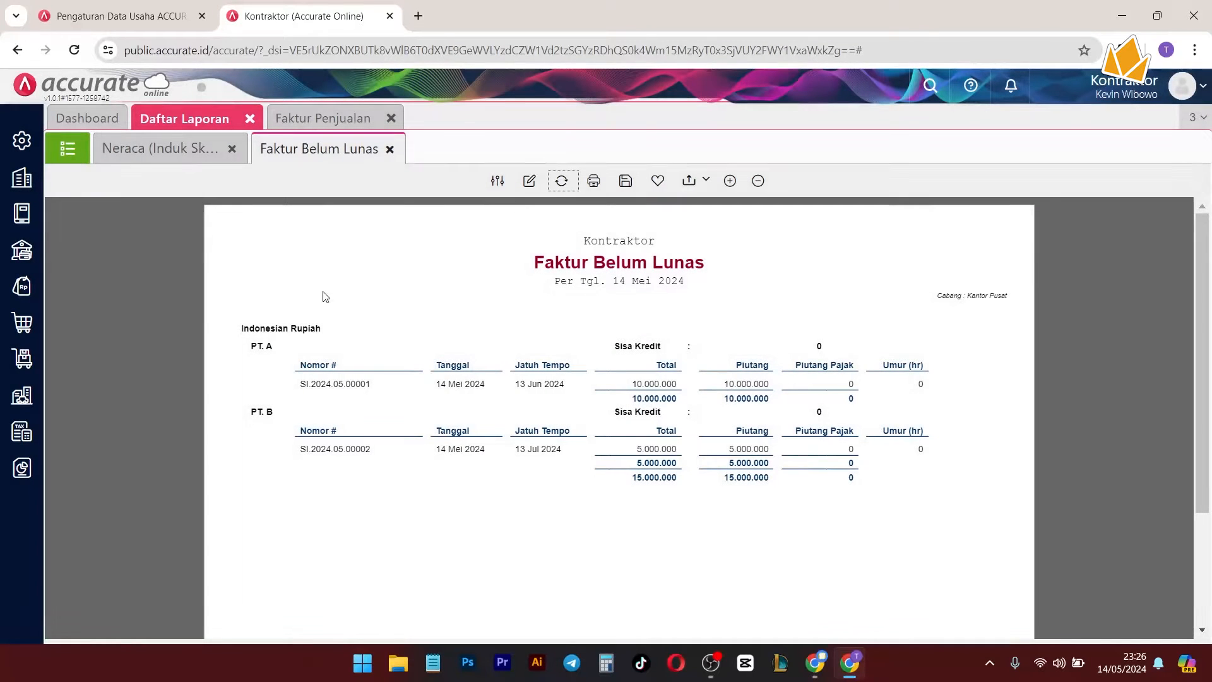
drag(290, 411, 239, 402)
drag(248, 349, 260, 348)
Step: Refresh the Neraca (Induk Skontro) report and compare its Piutang Usaha IDR balance with the Faktur Belum Lunas total
click(182, 162)
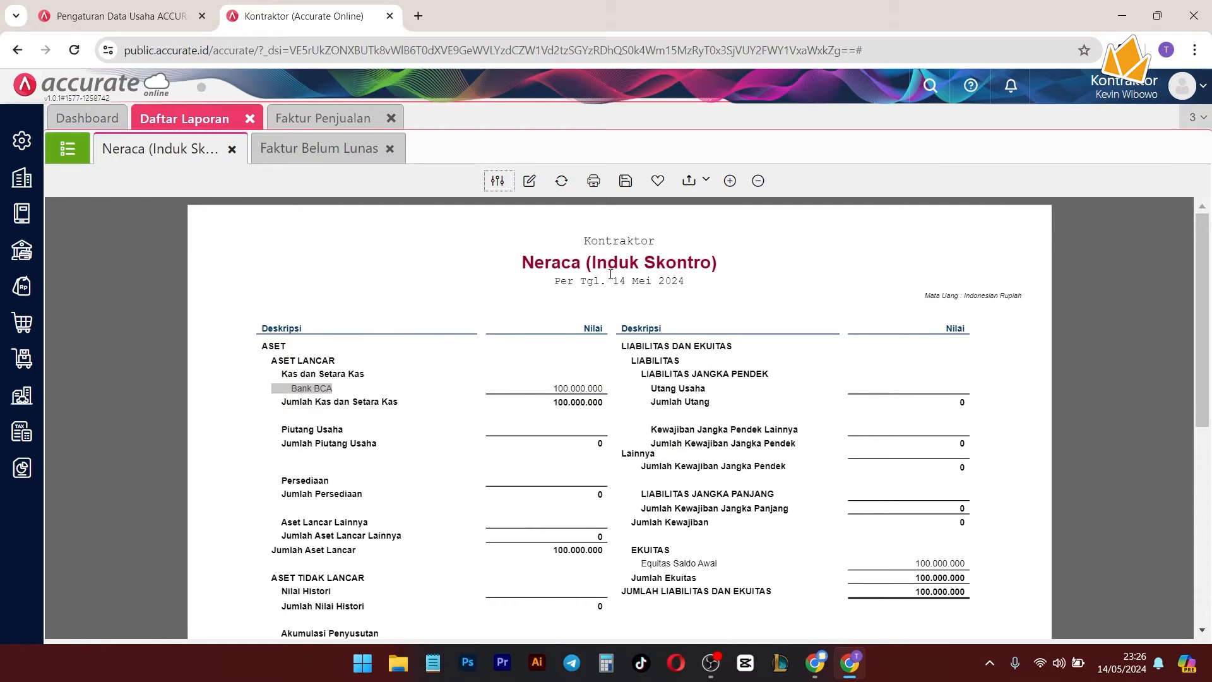
click(562, 179)
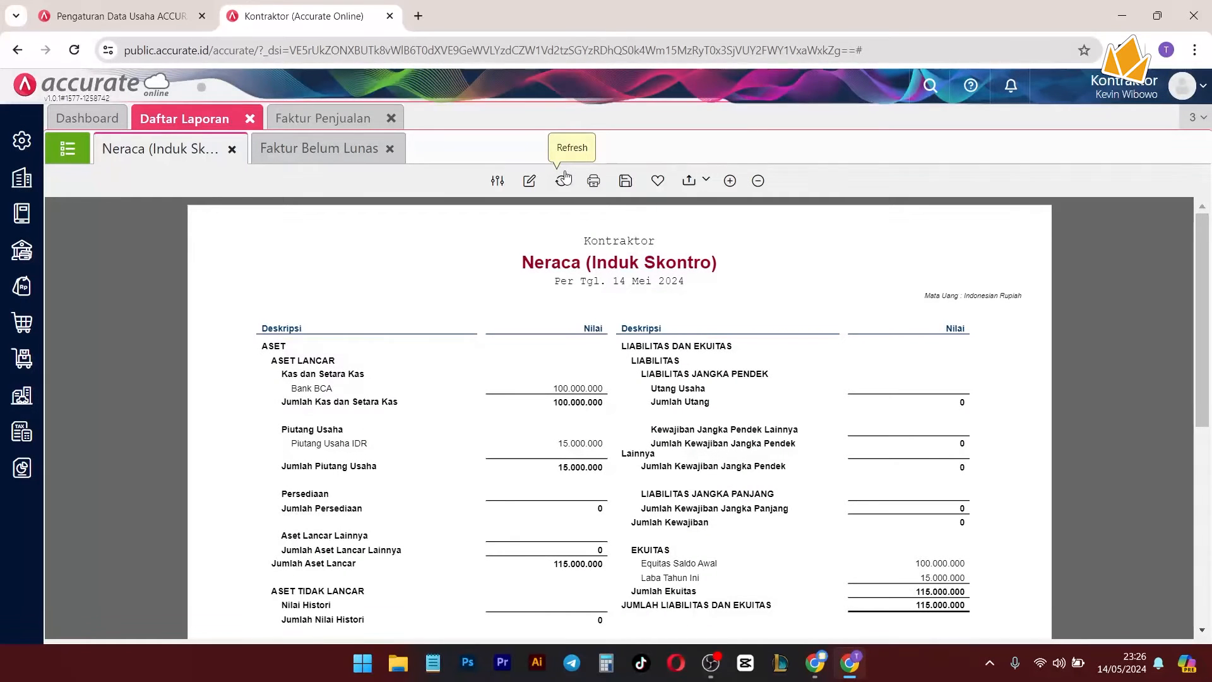
scroll(405, 350, down, 2)
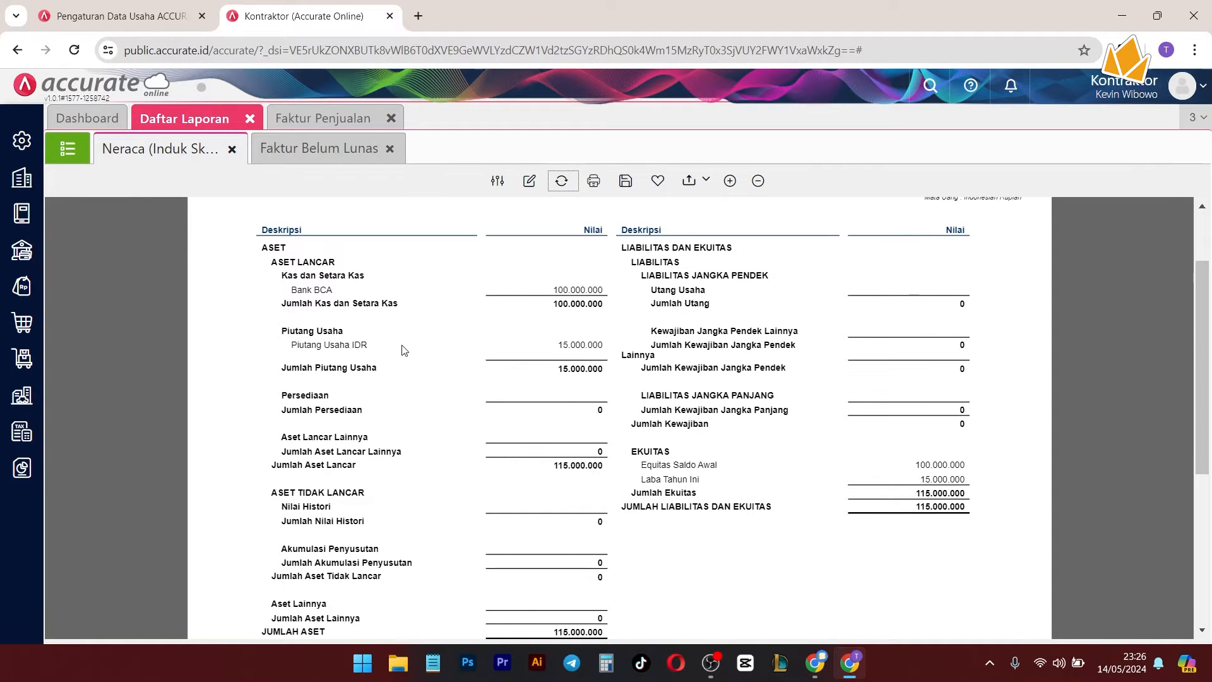
drag(369, 347, 311, 347)
click(543, 344)
click(311, 159)
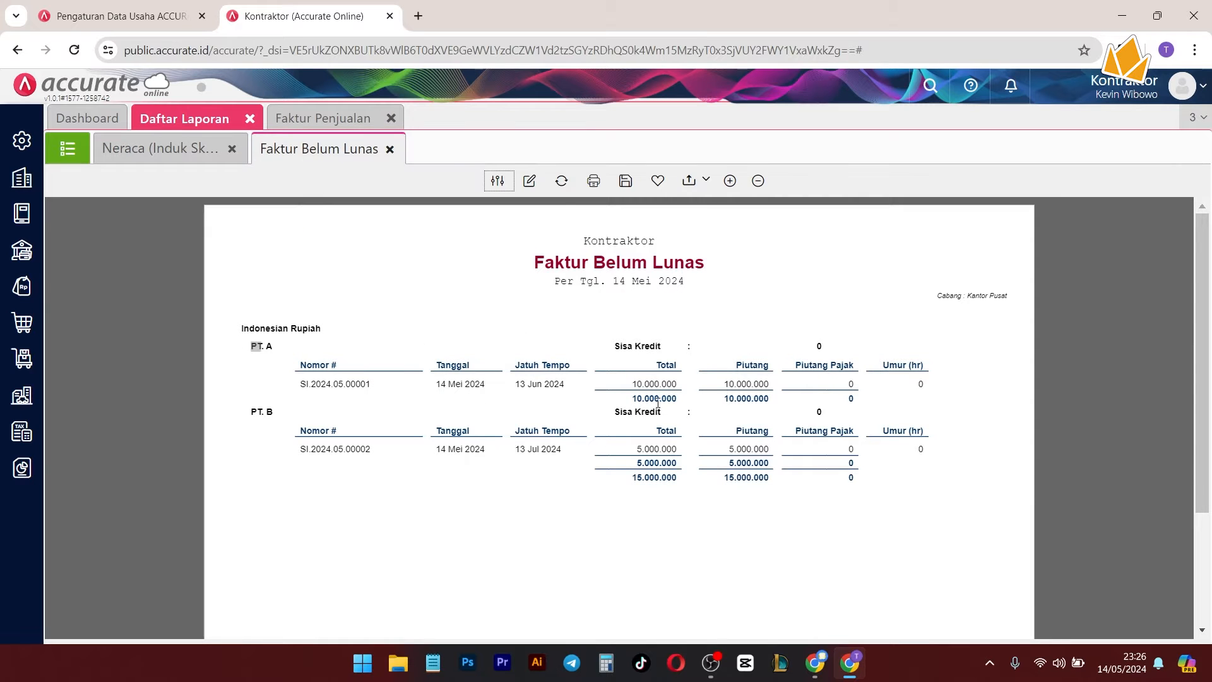
click(165, 155)
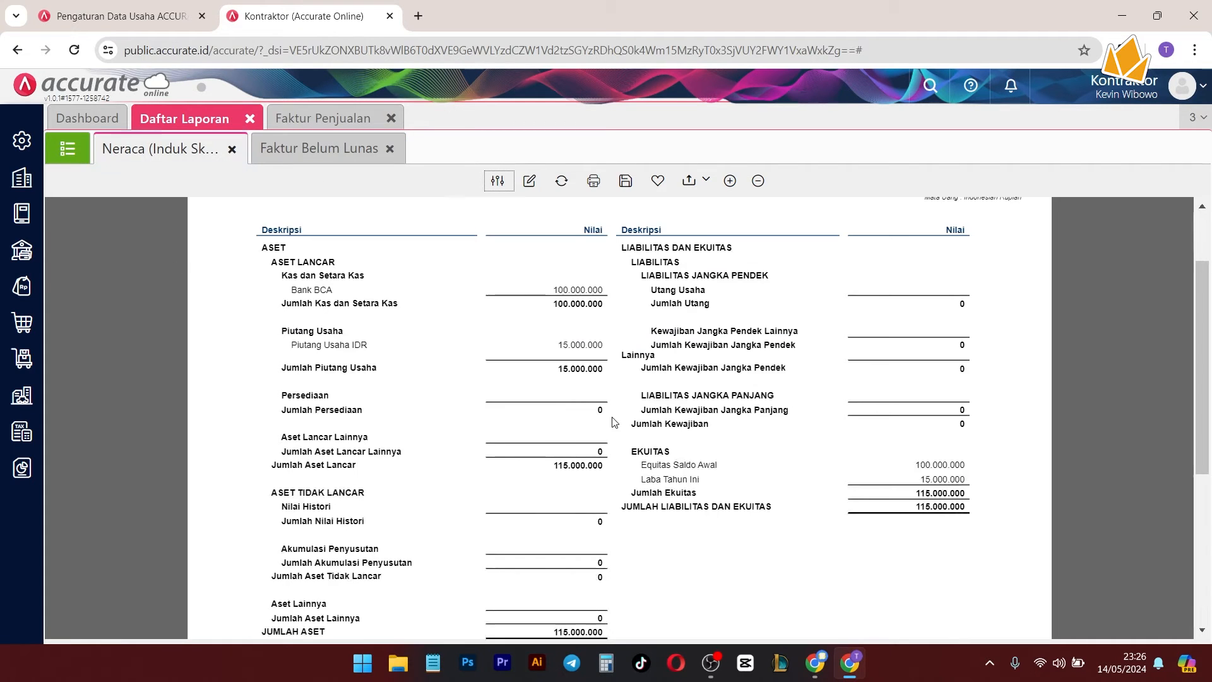
scroll(569, 527, up, 2)
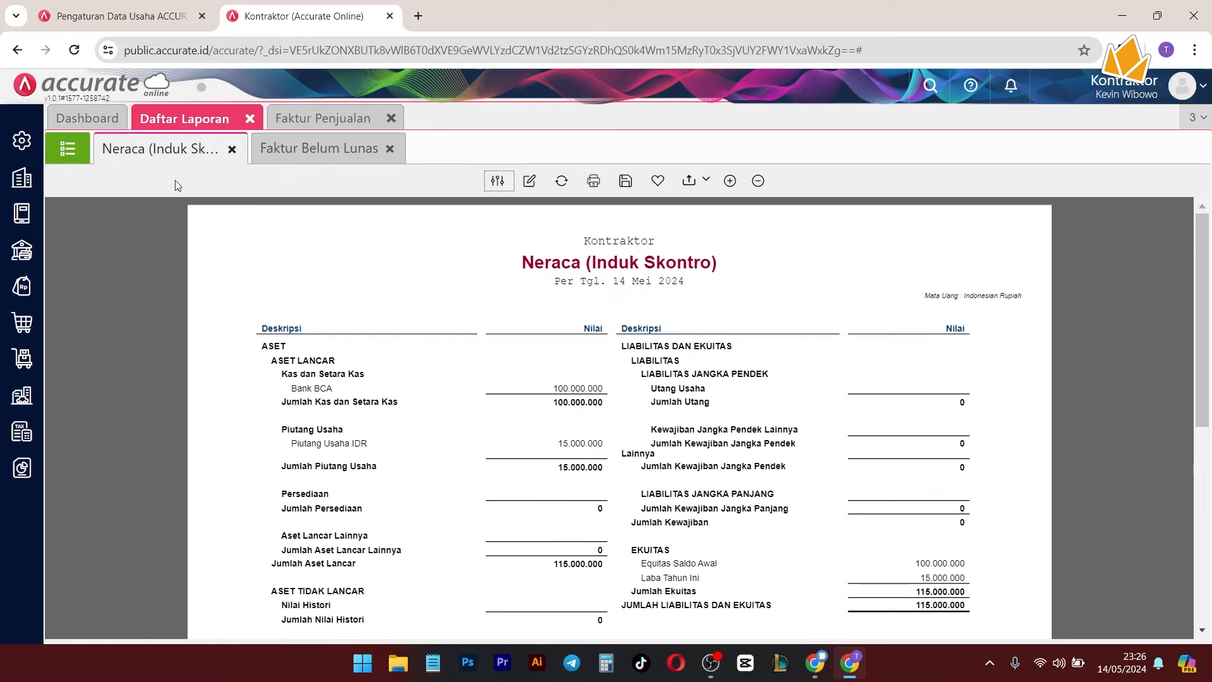
Step: Close and reopen Daftar Laporan, and show the Pusat Laba & Biaya report category
click(67, 149)
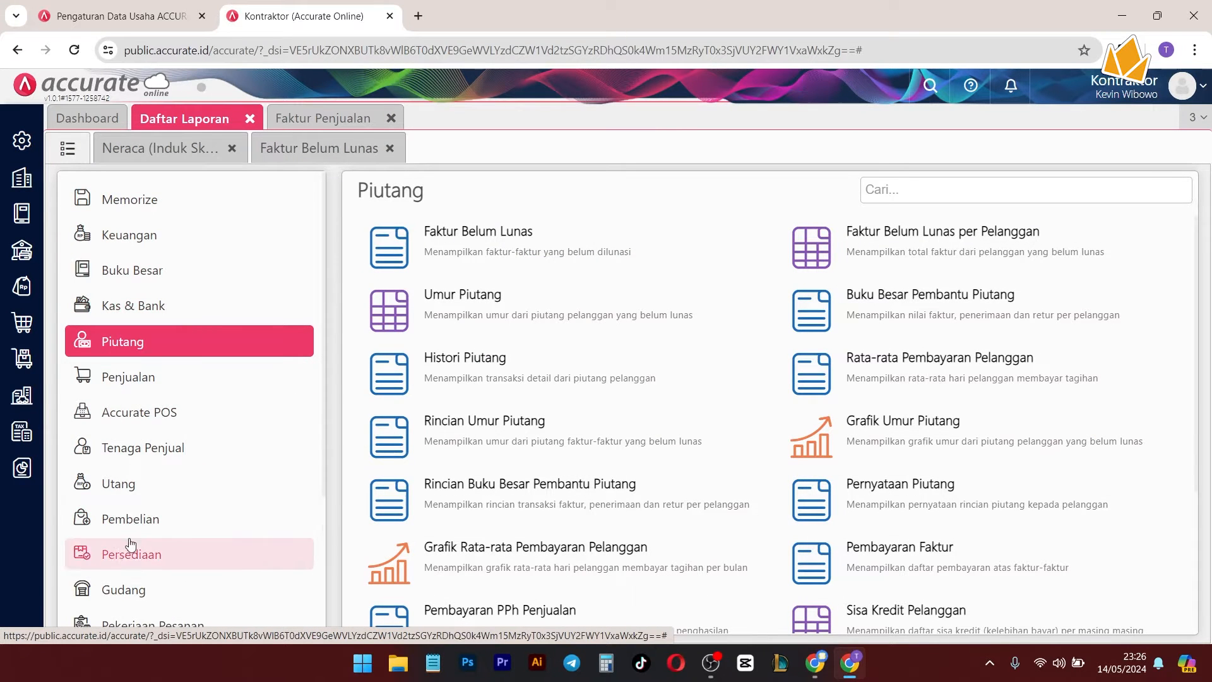
scroll(158, 411, down, 2)
scroll(114, 379, down, 1)
scroll(158, 379, up, 3)
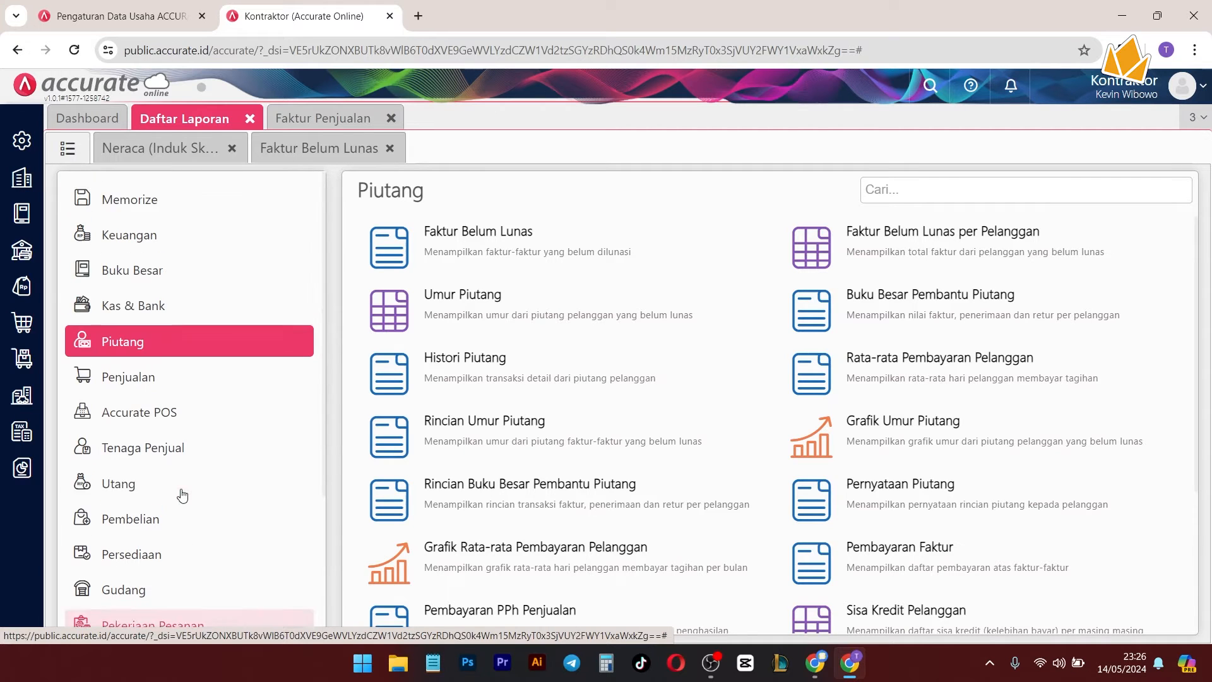
click(251, 118)
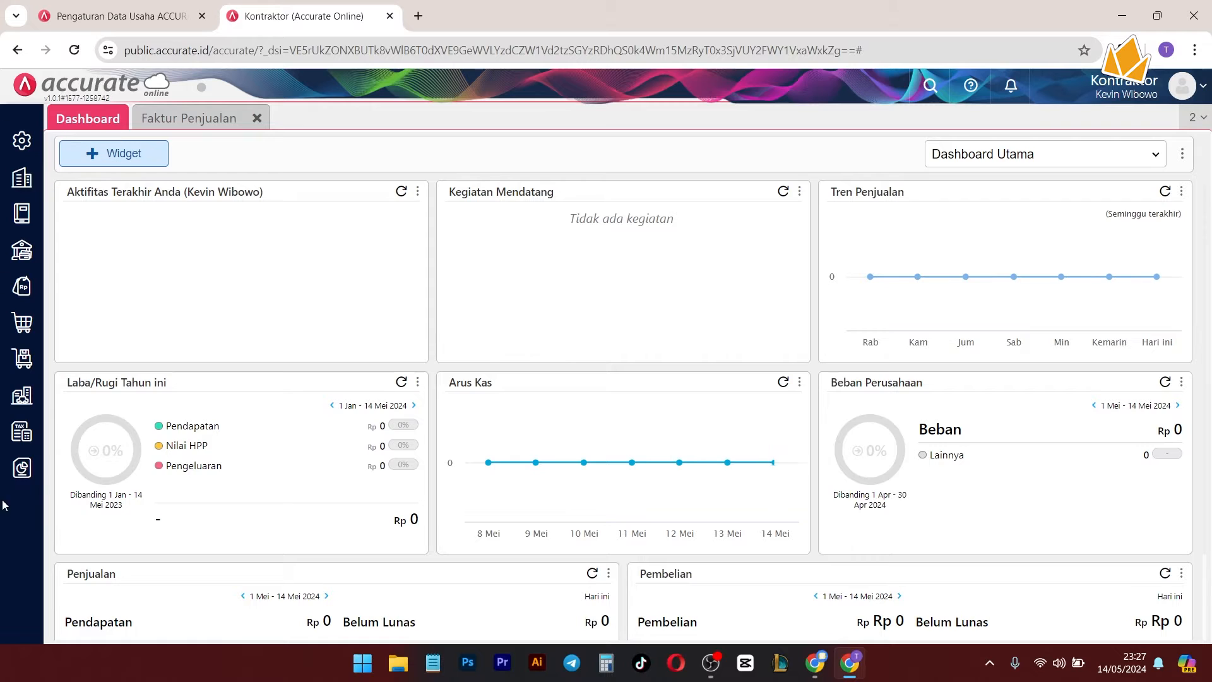
click(15, 466)
click(136, 453)
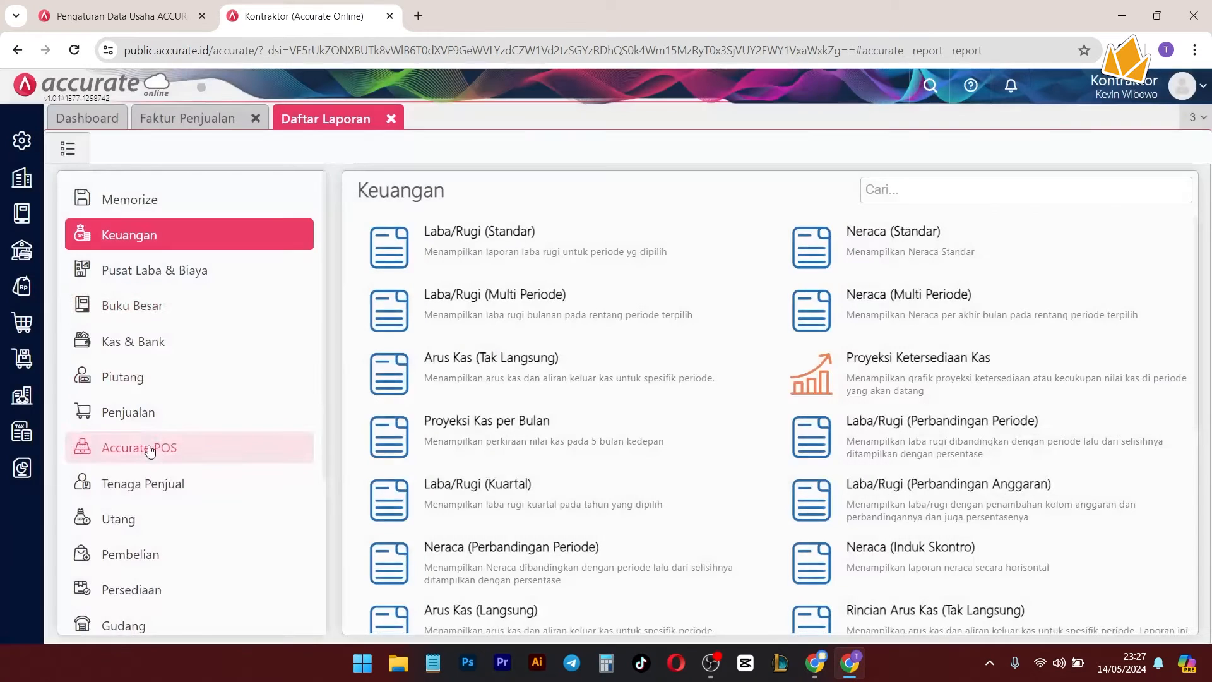
click(118, 273)
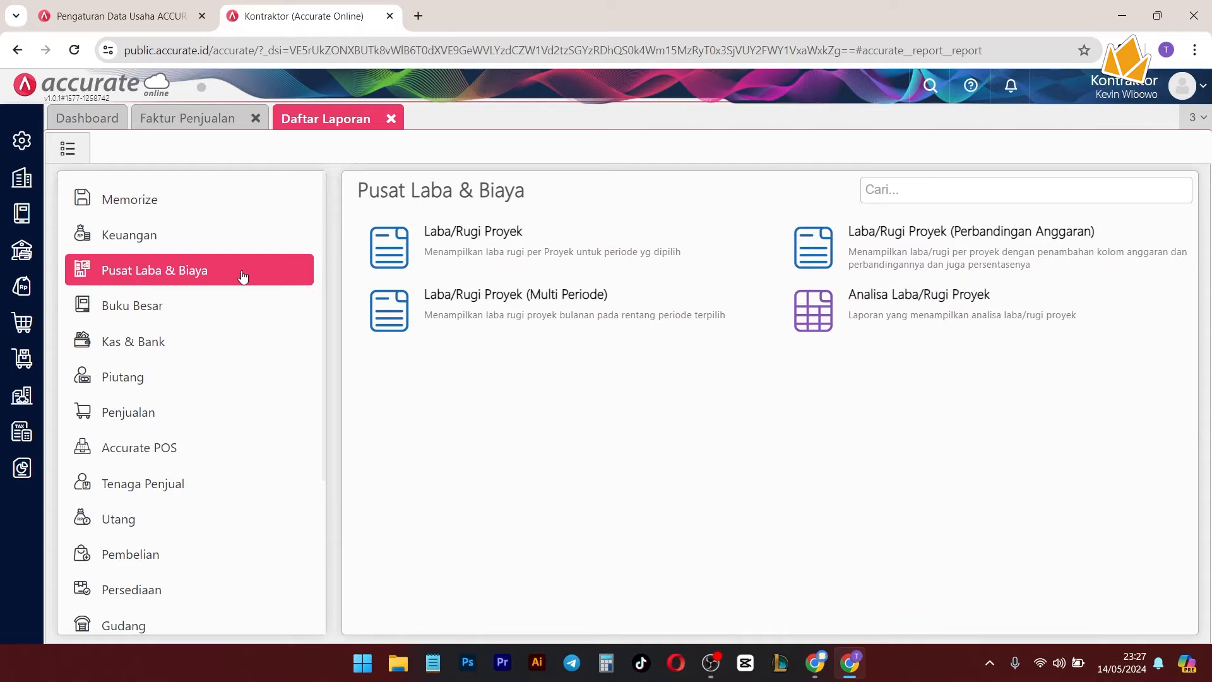
Step: Open the Laba/Rugi Proyek report parameters and set the period's end date to 31/07/2024
click(507, 252)
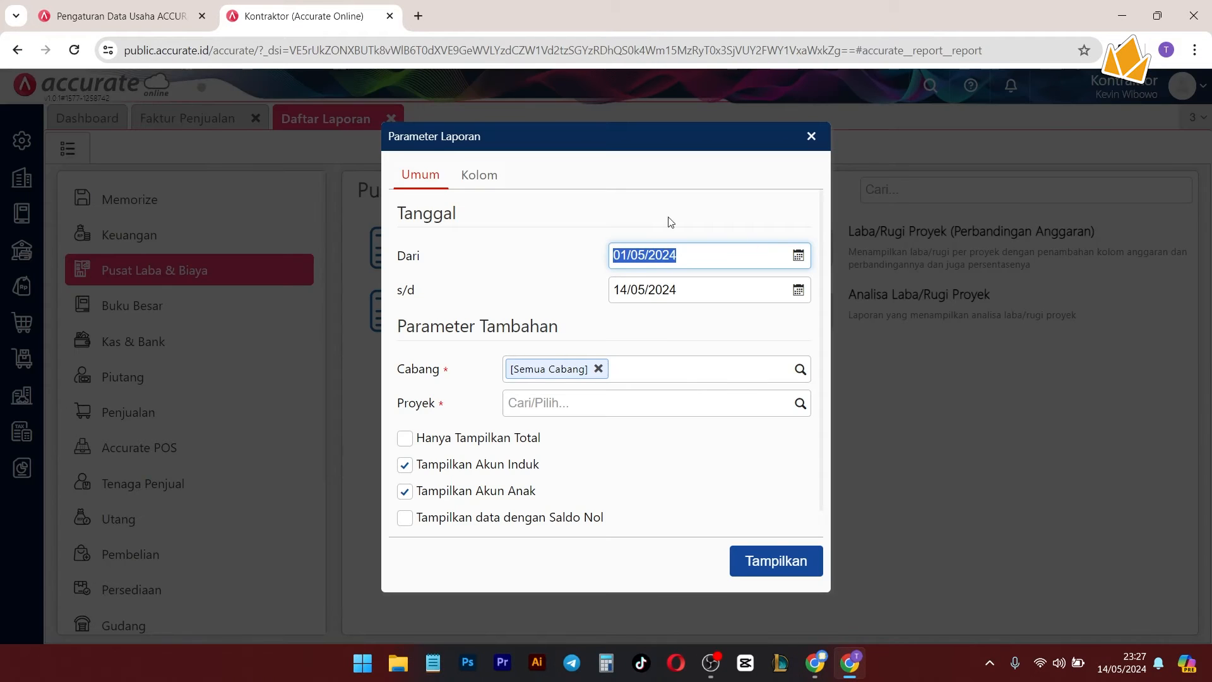
click(798, 290)
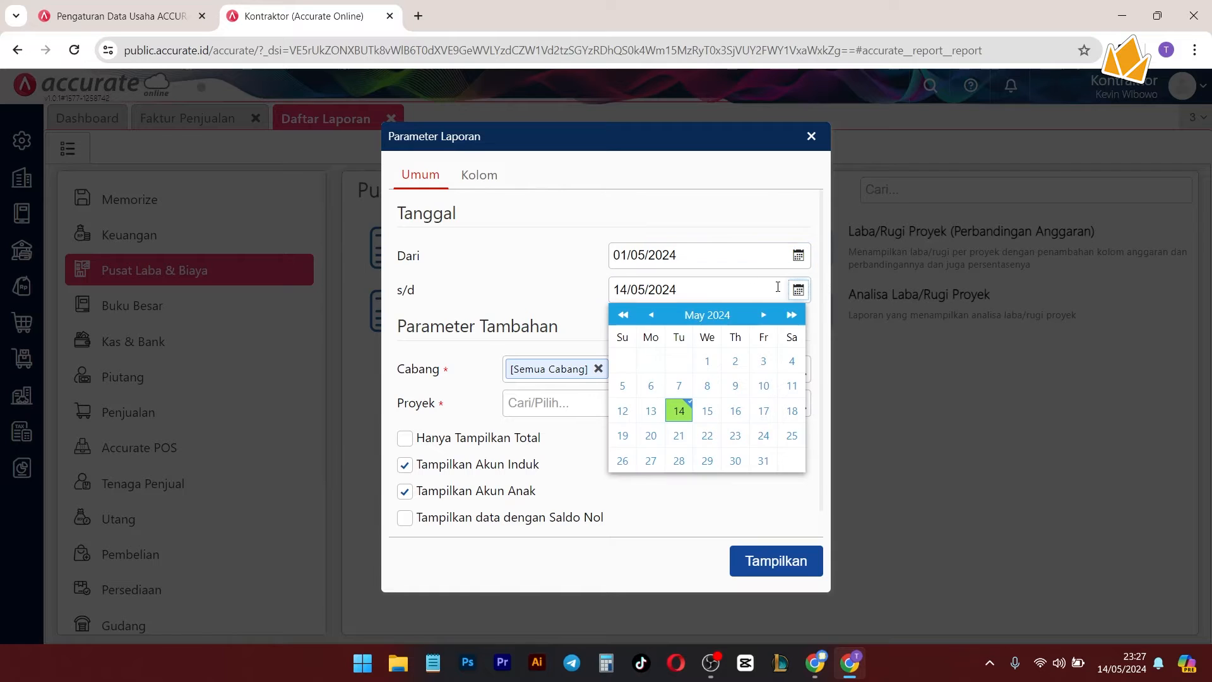
click(774, 463)
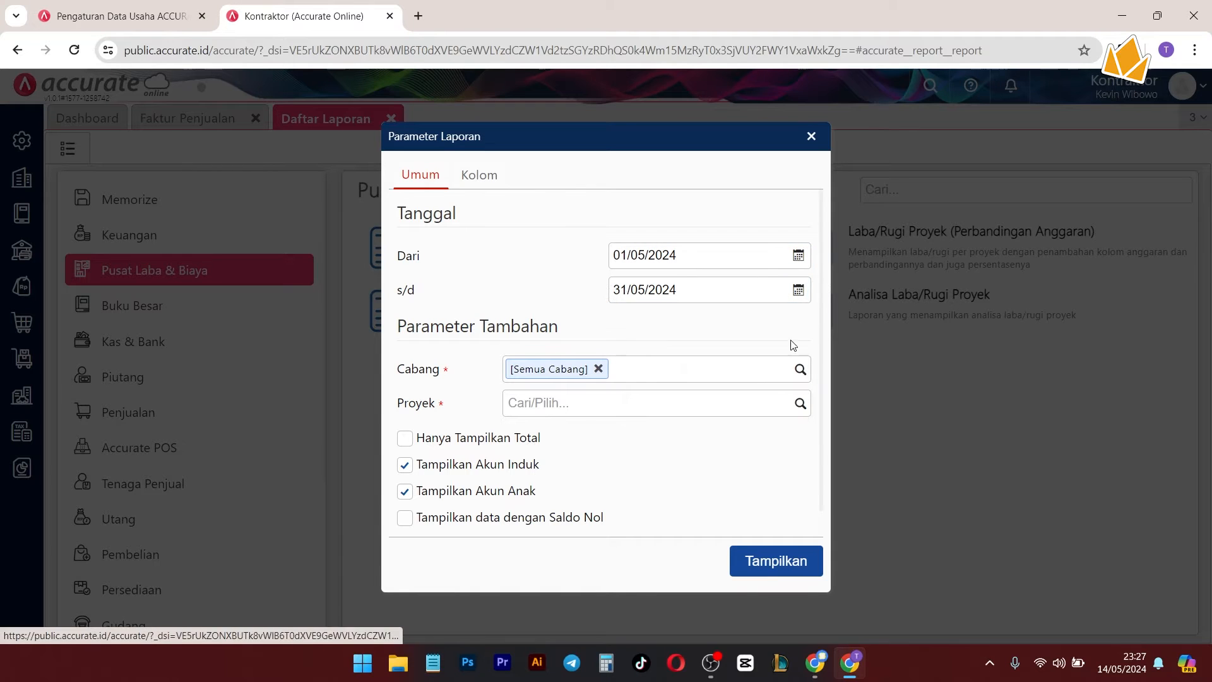
click(798, 290)
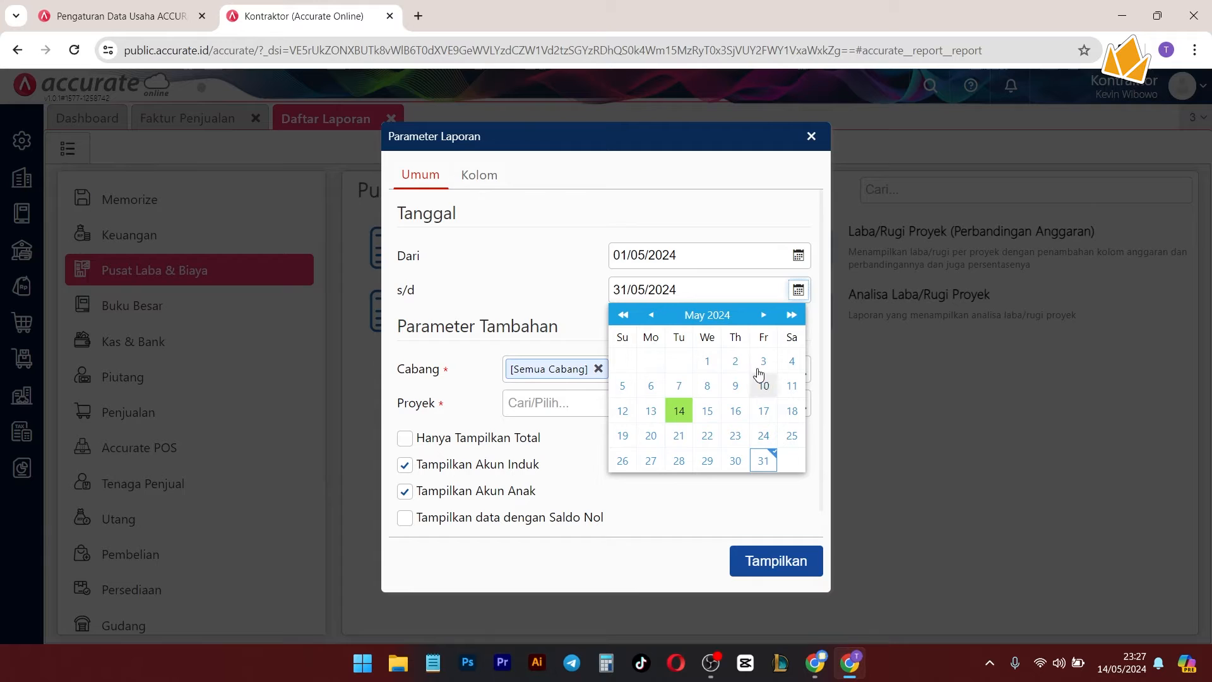
click(766, 315)
click(766, 315)
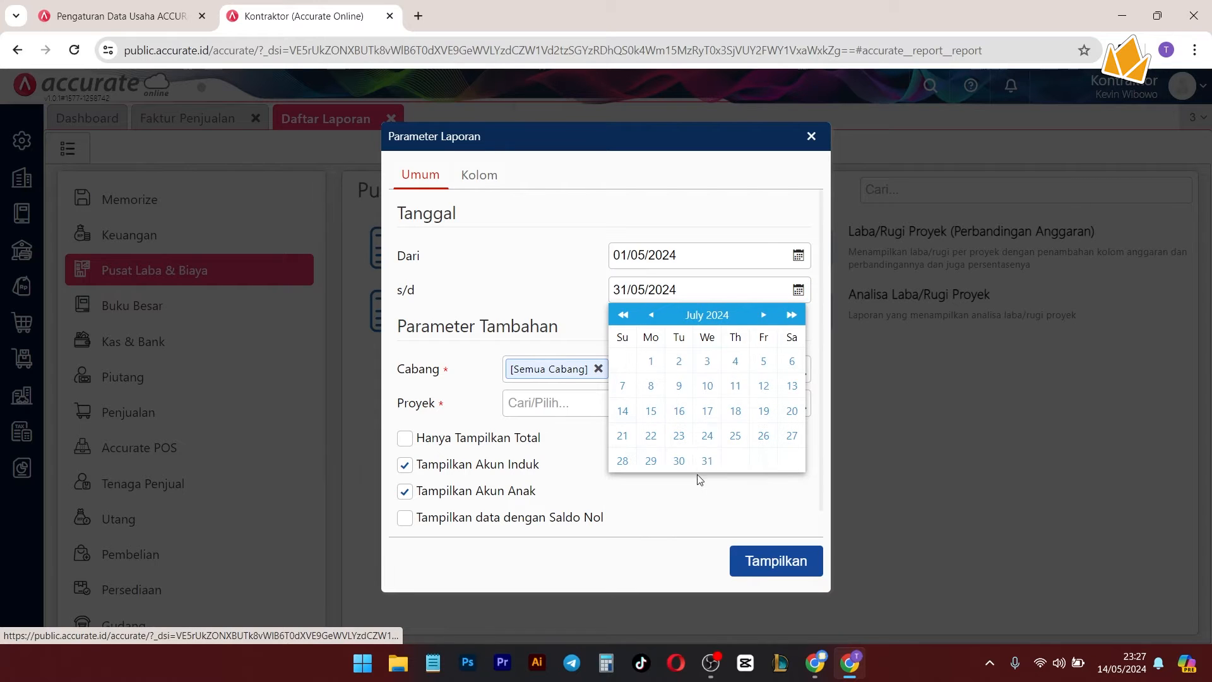
click(709, 460)
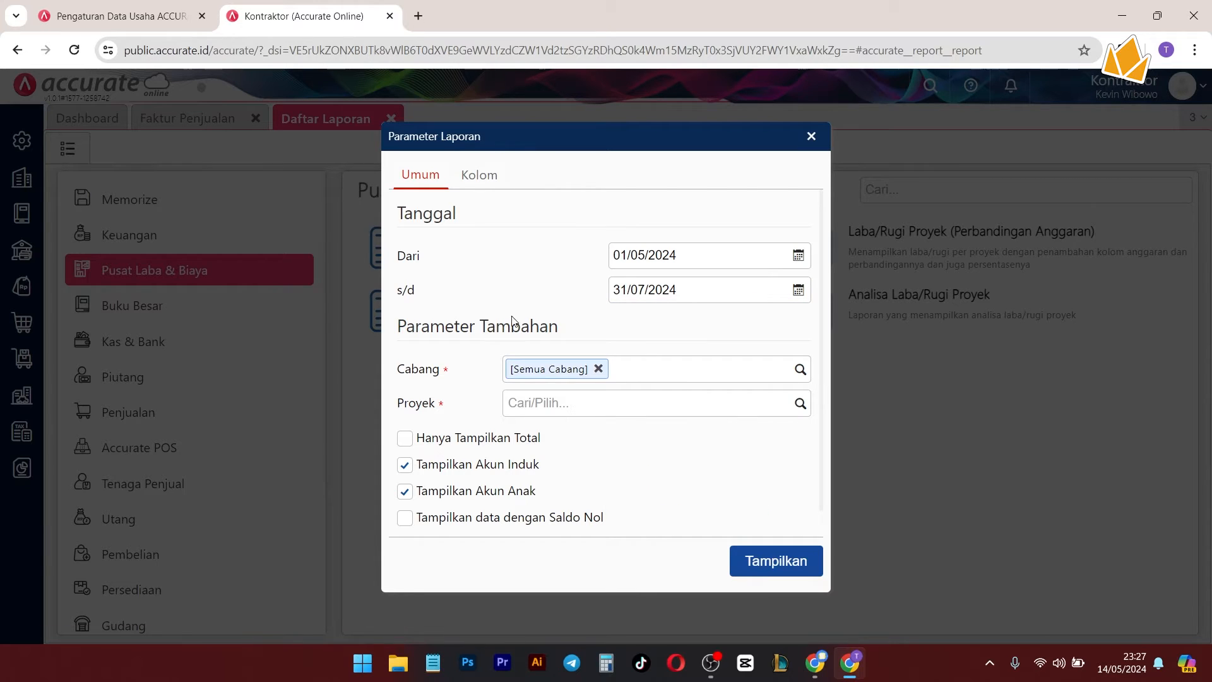
Step: Generate the Laba/Rugi Proyek report for Proyek A, Proyek B and Non-Proyek, and check Proyek A's Penjualan figure
click(799, 403)
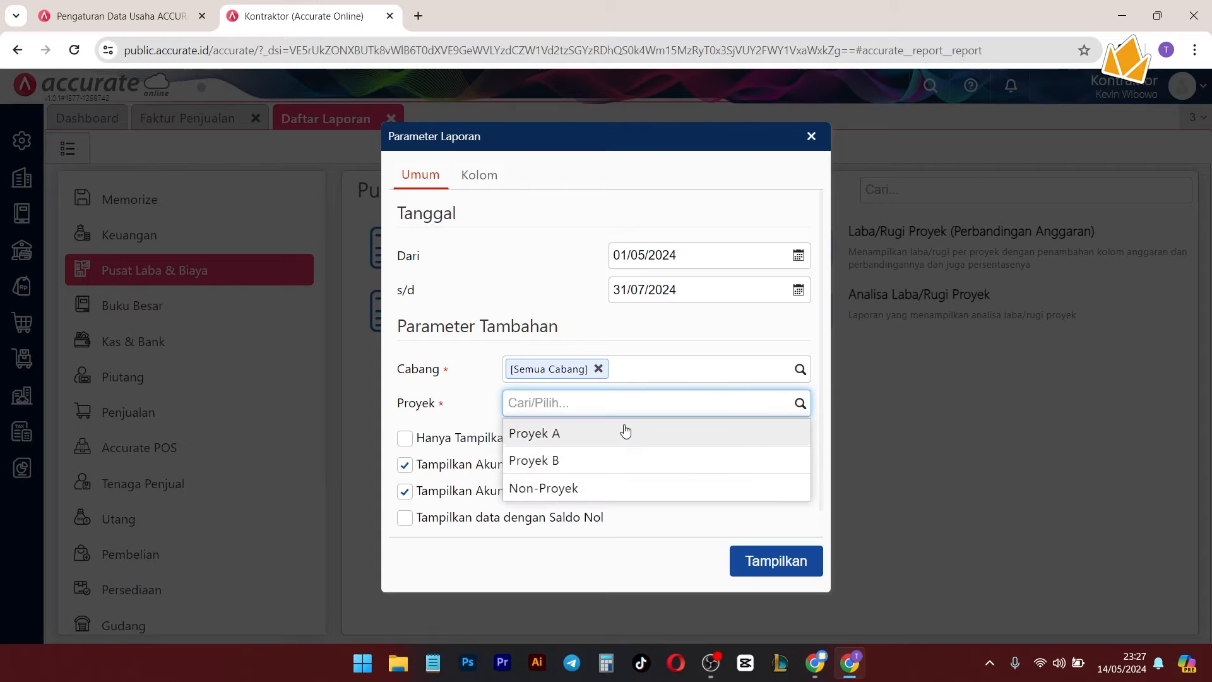
click(632, 433)
click(800, 428)
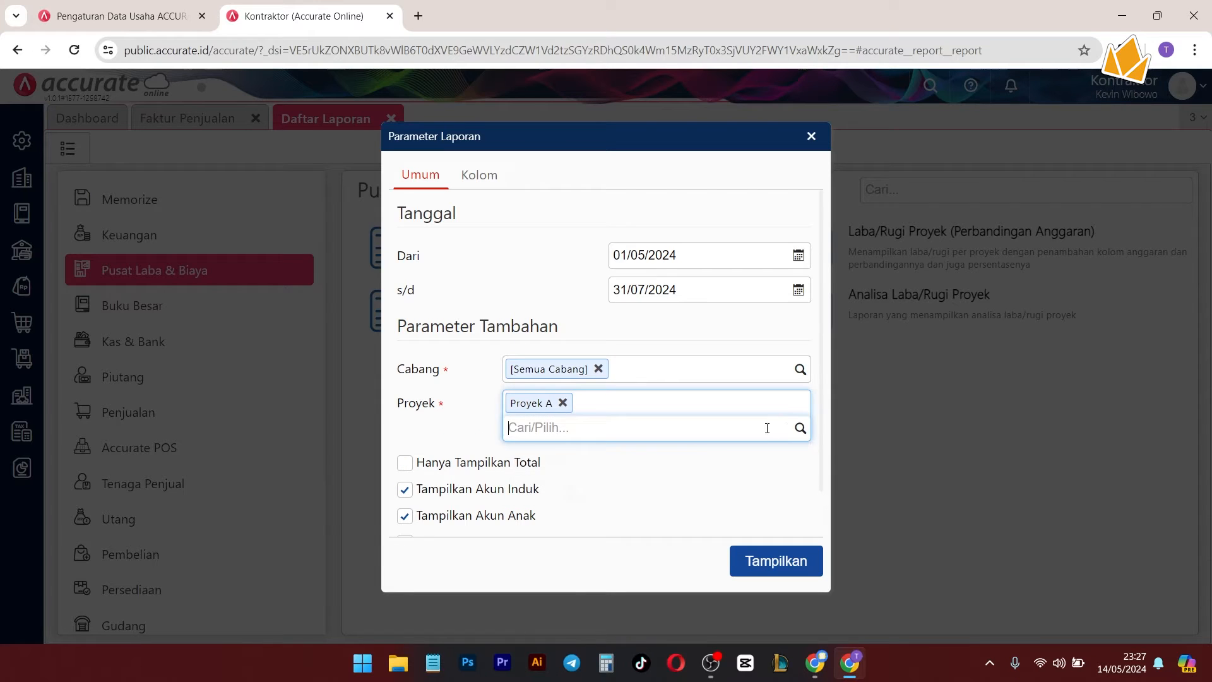
click(648, 468)
click(801, 428)
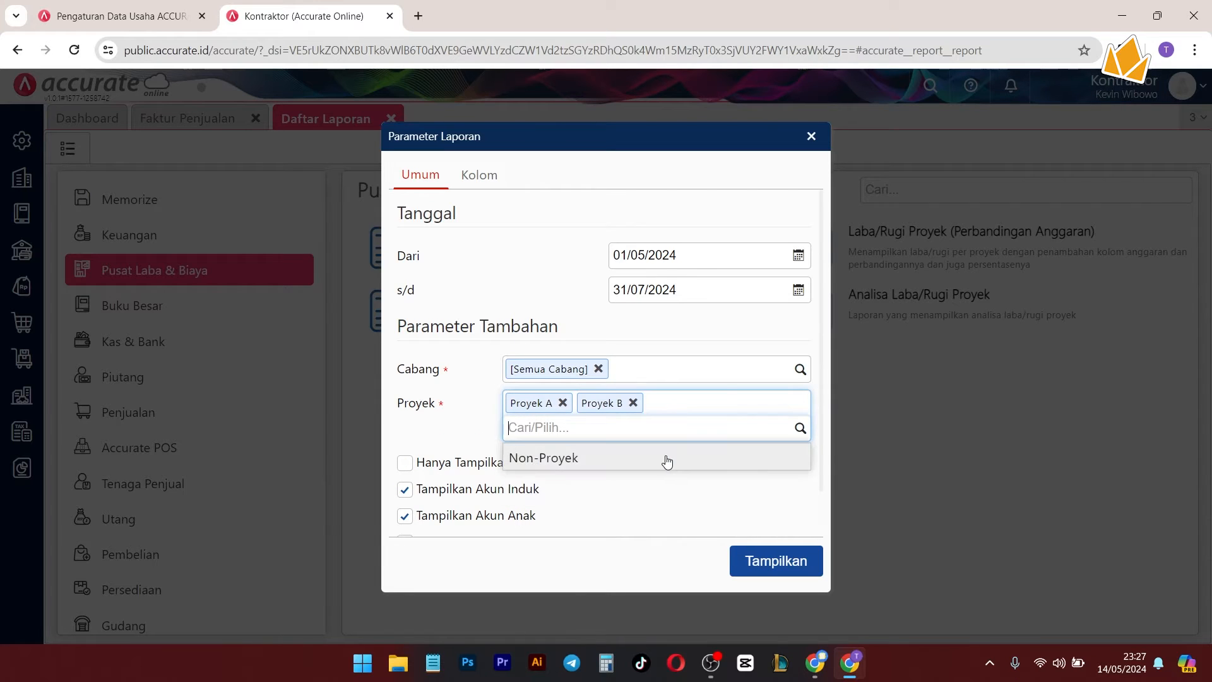
click(665, 460)
scroll(650, 472, down, 1)
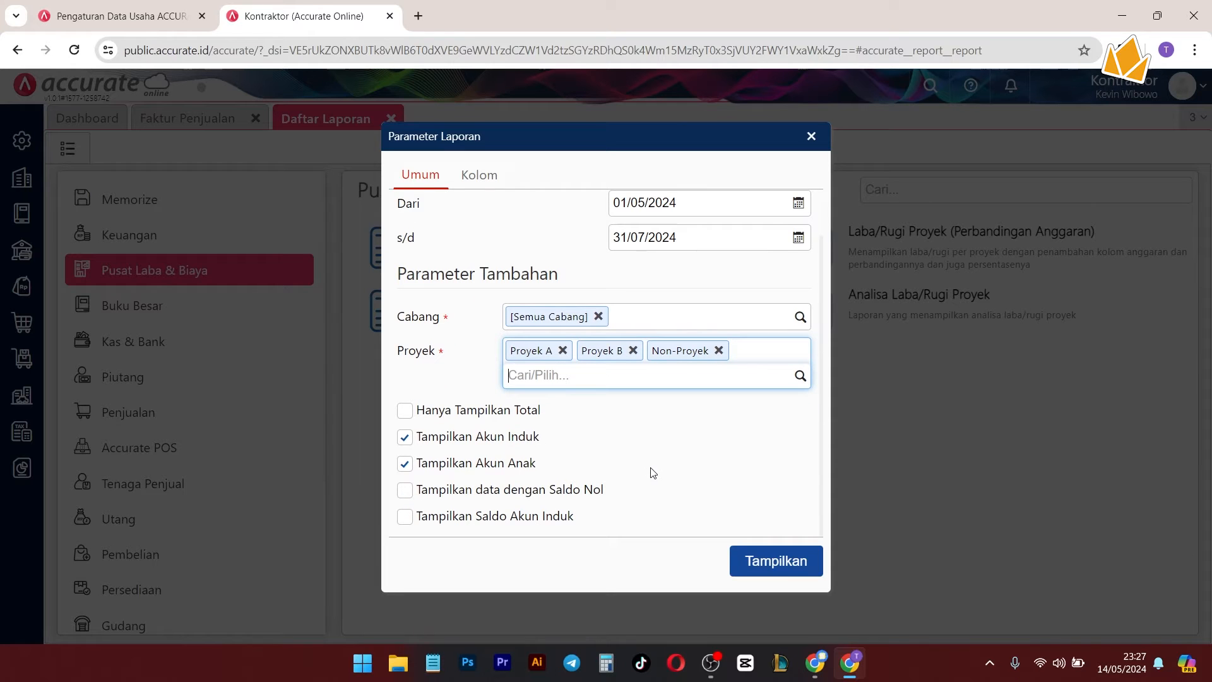
click(777, 561)
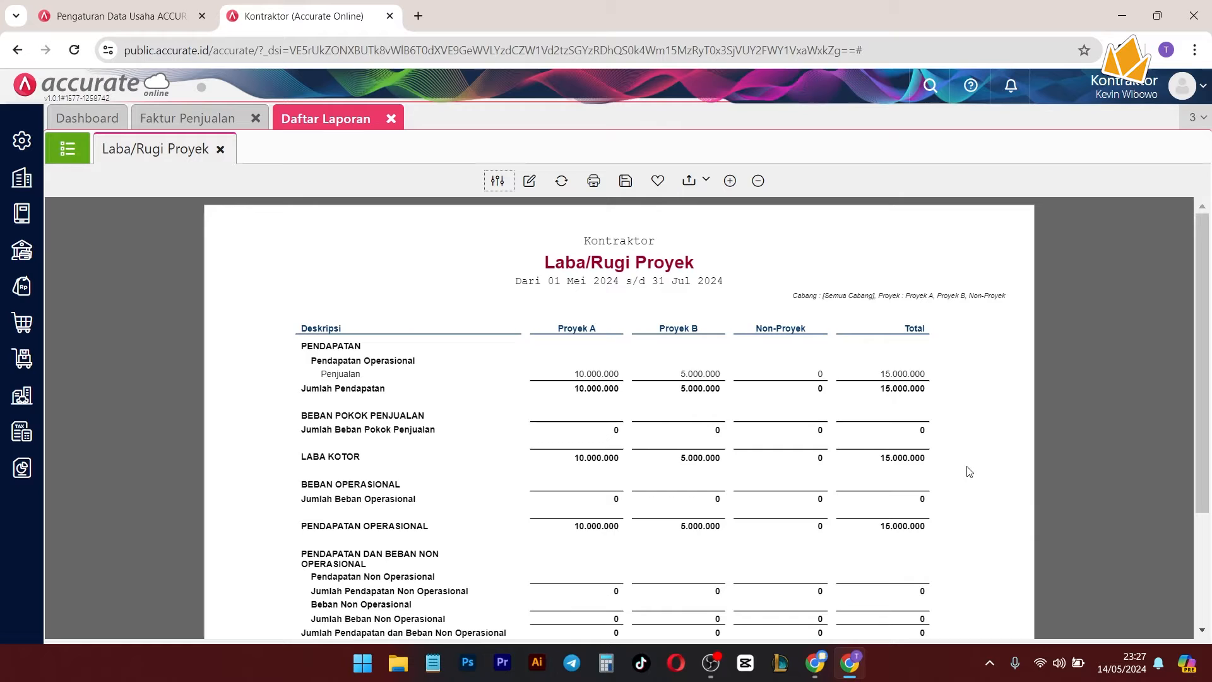
scroll(799, 440, down, 1)
scroll(798, 436, up, 1)
drag(568, 376, 650, 376)
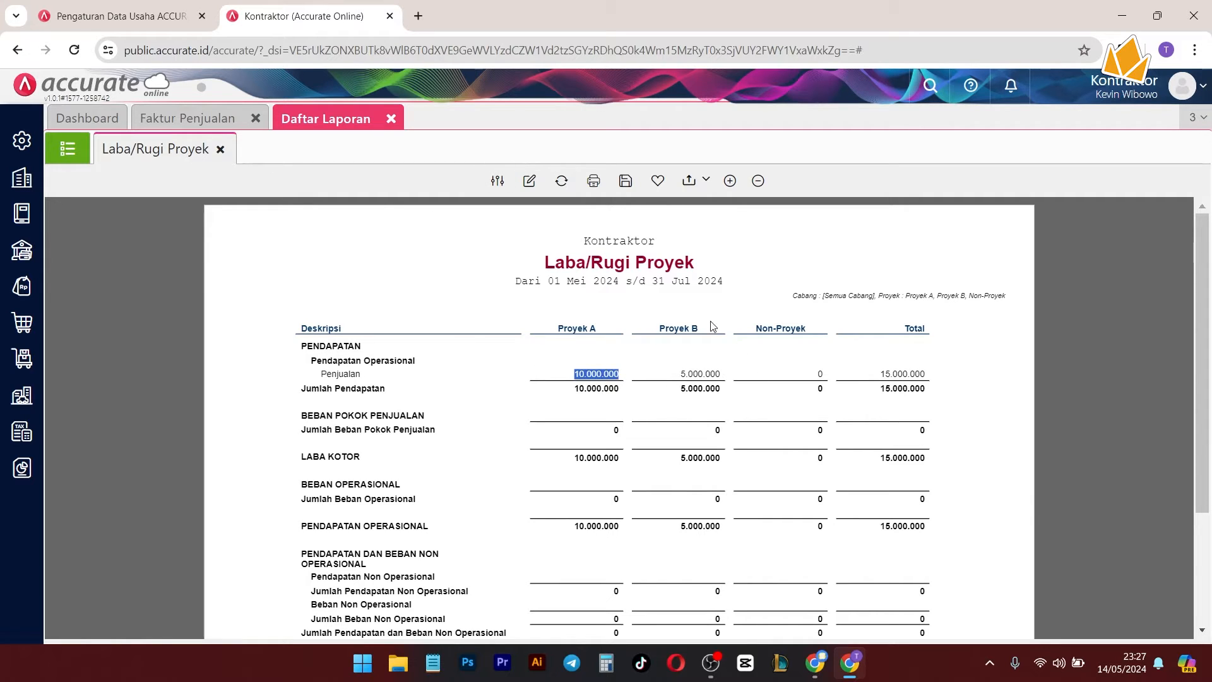
Step: Generate the Faktur Belum Lunas report from the Piutang report category with its default parameters
click(68, 149)
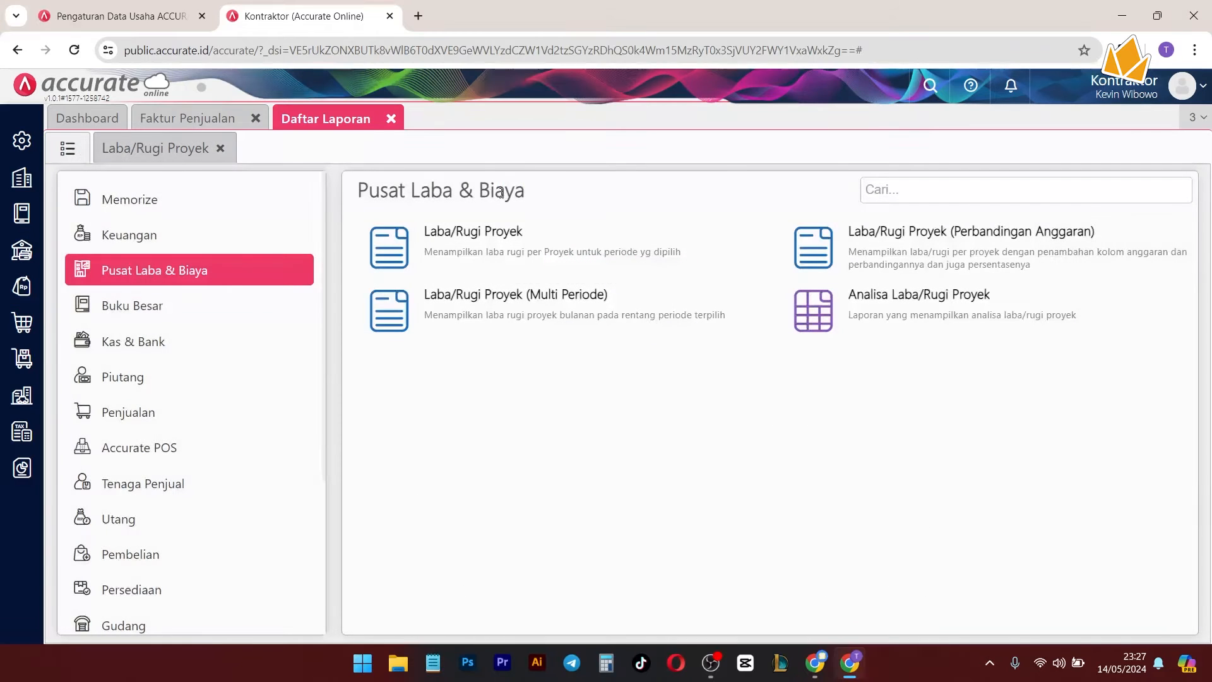
click(226, 238)
click(166, 378)
click(546, 273)
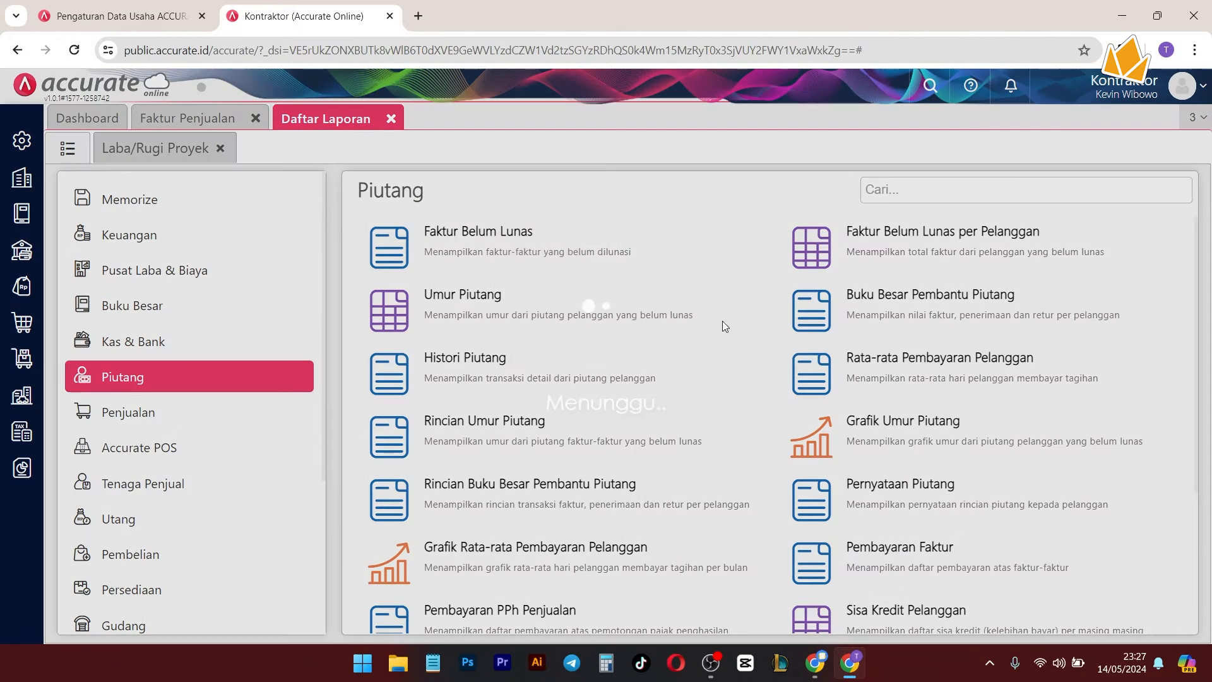
click(790, 485)
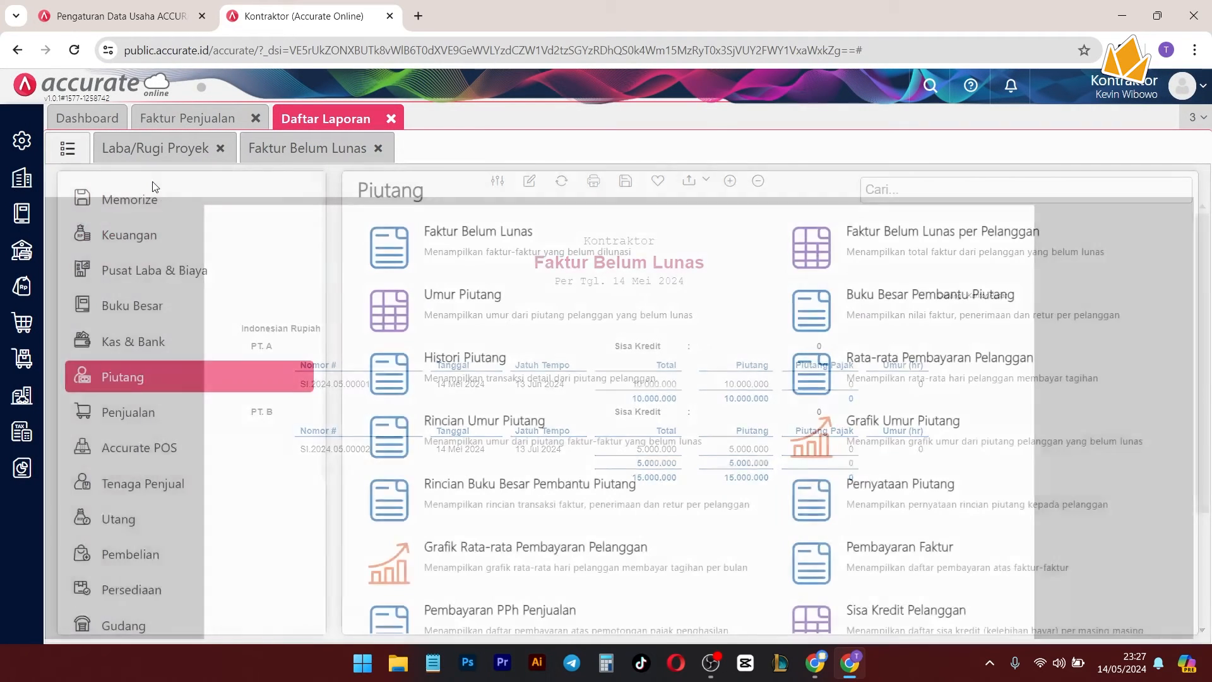
Step: Generate the Neraca (Induk Skontro) report from the Keuangan report category with its default parameters
click(68, 149)
click(196, 250)
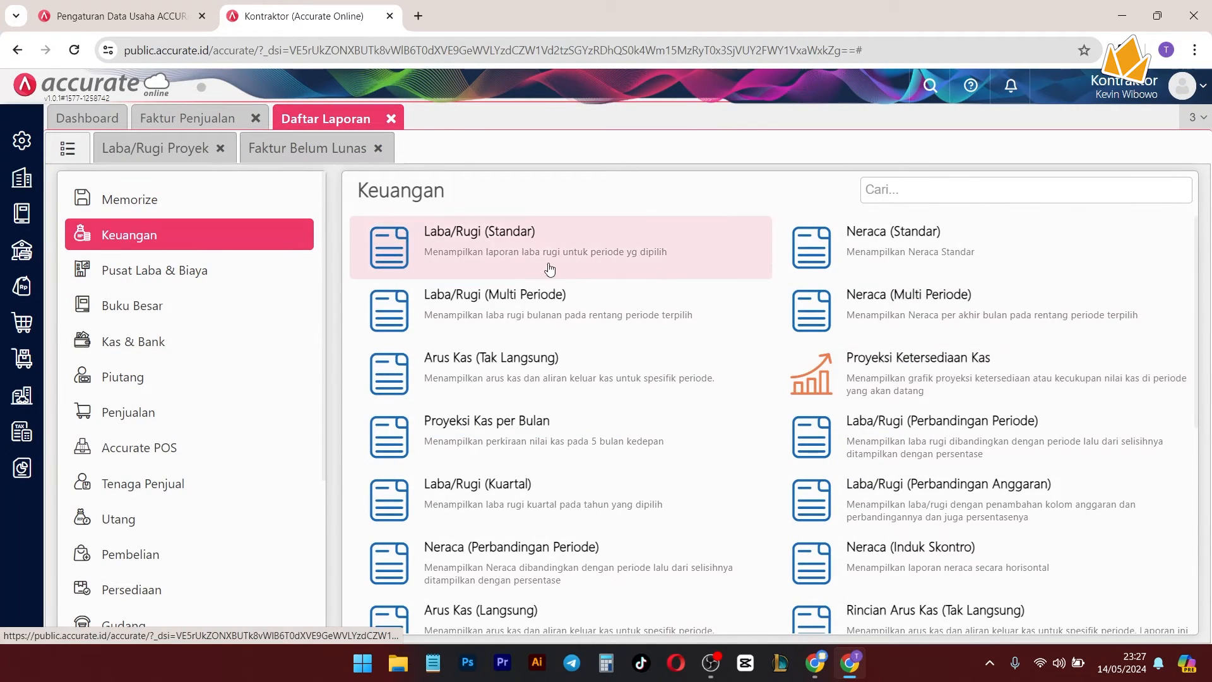
scroll(631, 379, down, 5)
click(977, 262)
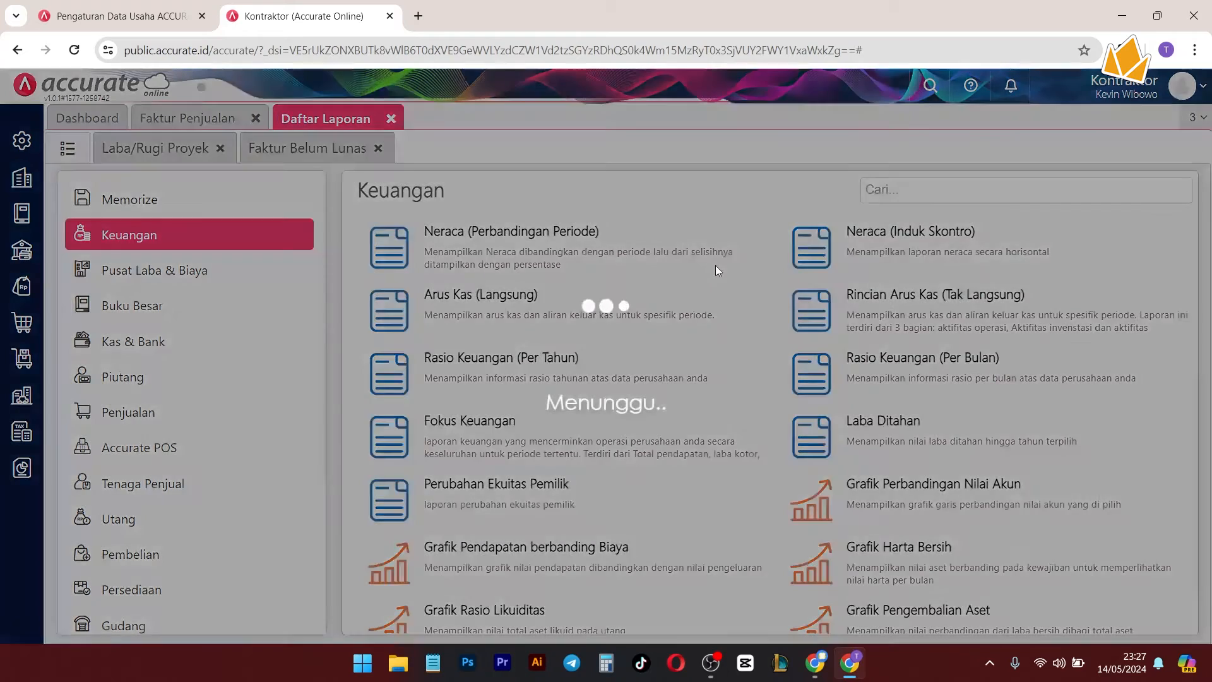
click(814, 522)
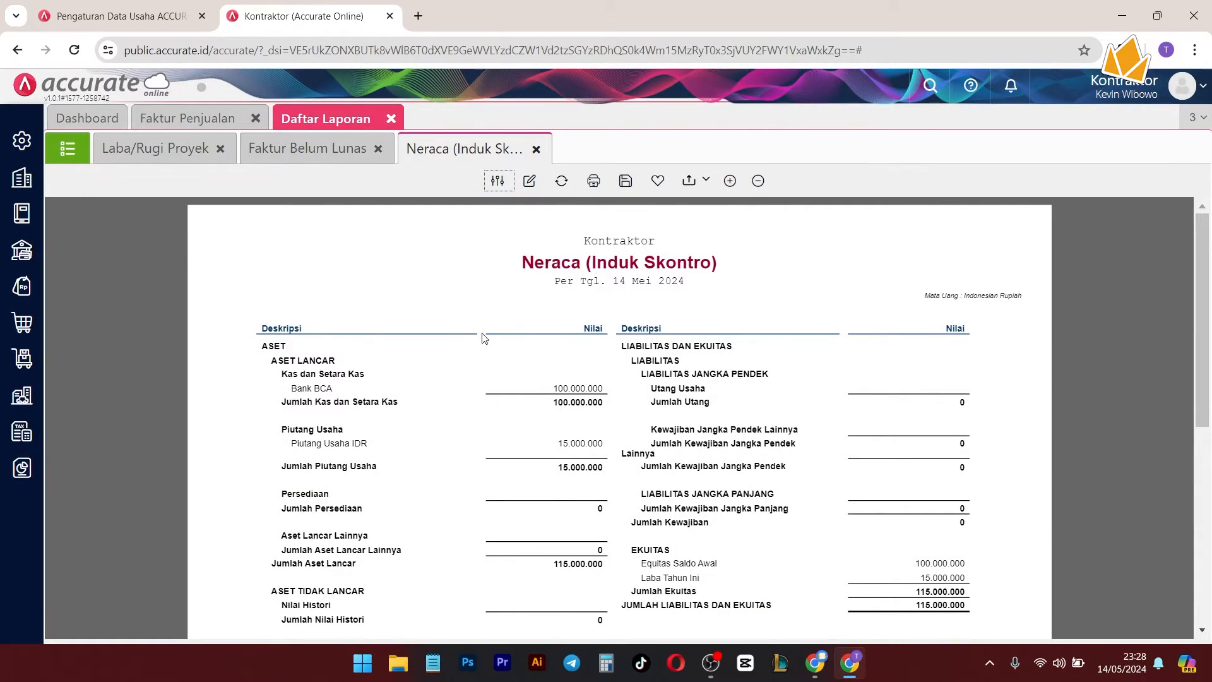
Step: Open Barang & Jasa from the Persediaan module and check the list of existing items
click(166, 115)
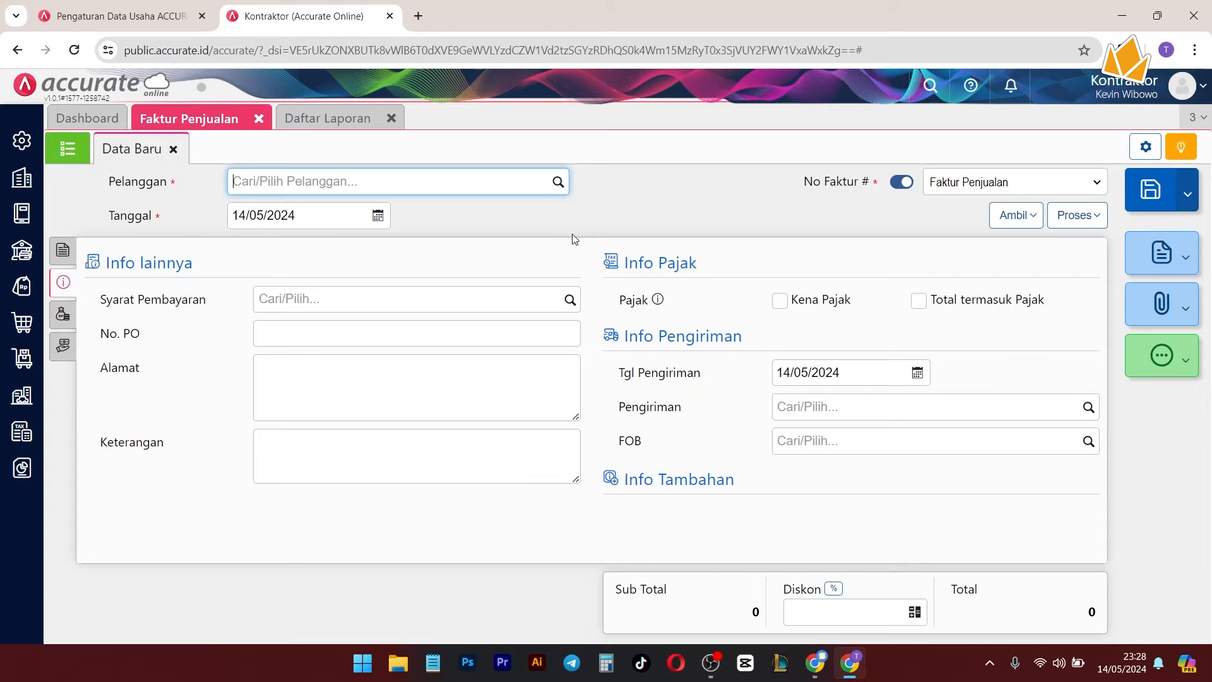
click(22, 398)
click(22, 358)
click(432, 486)
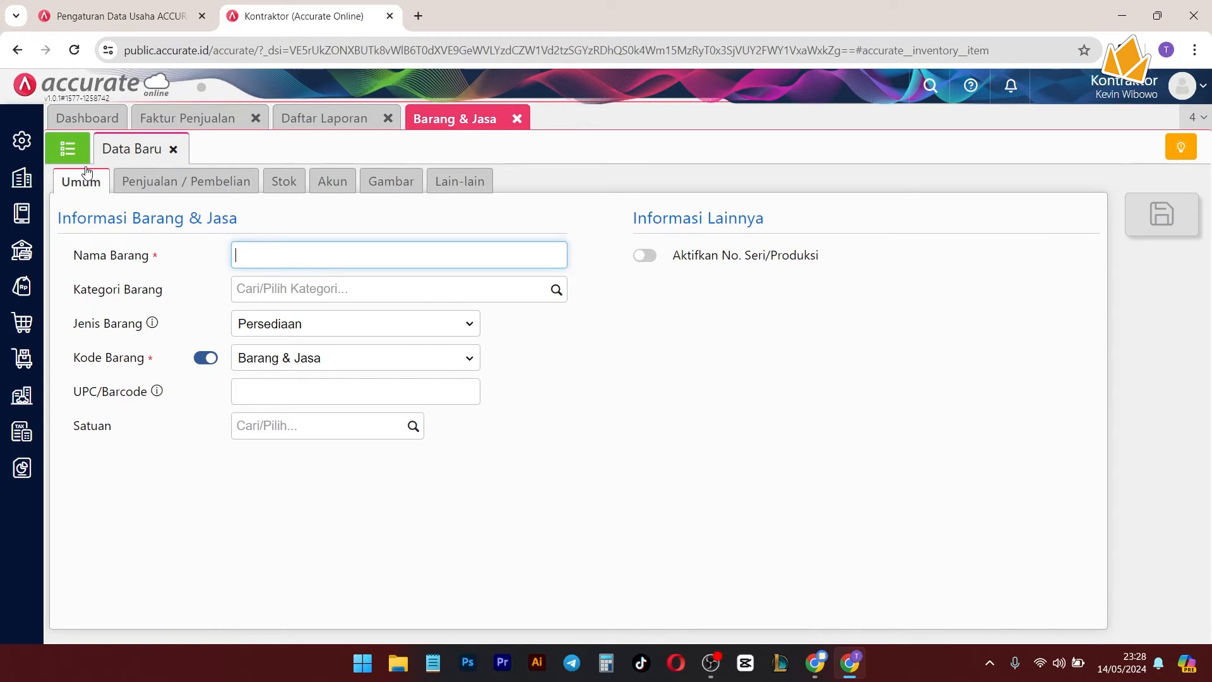
click(75, 152)
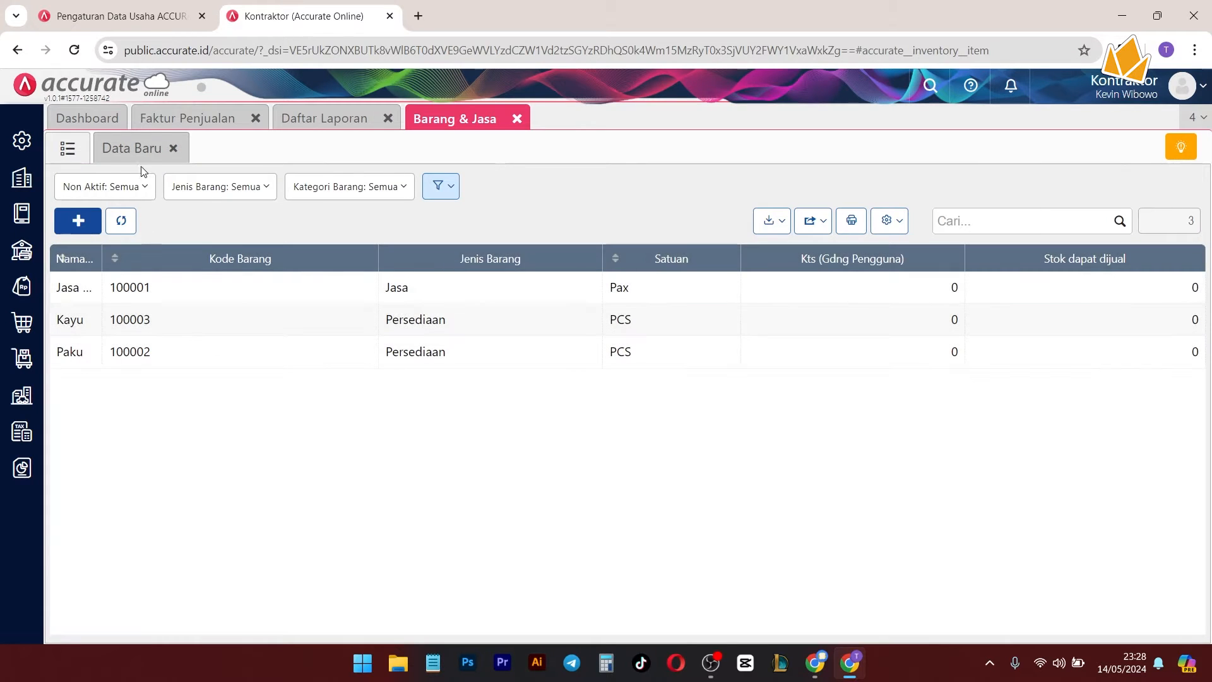
Step: Fill in the new item form with the name Kabel, category Material and unit M
click(137, 151)
text(Kabe)
click(663, 400)
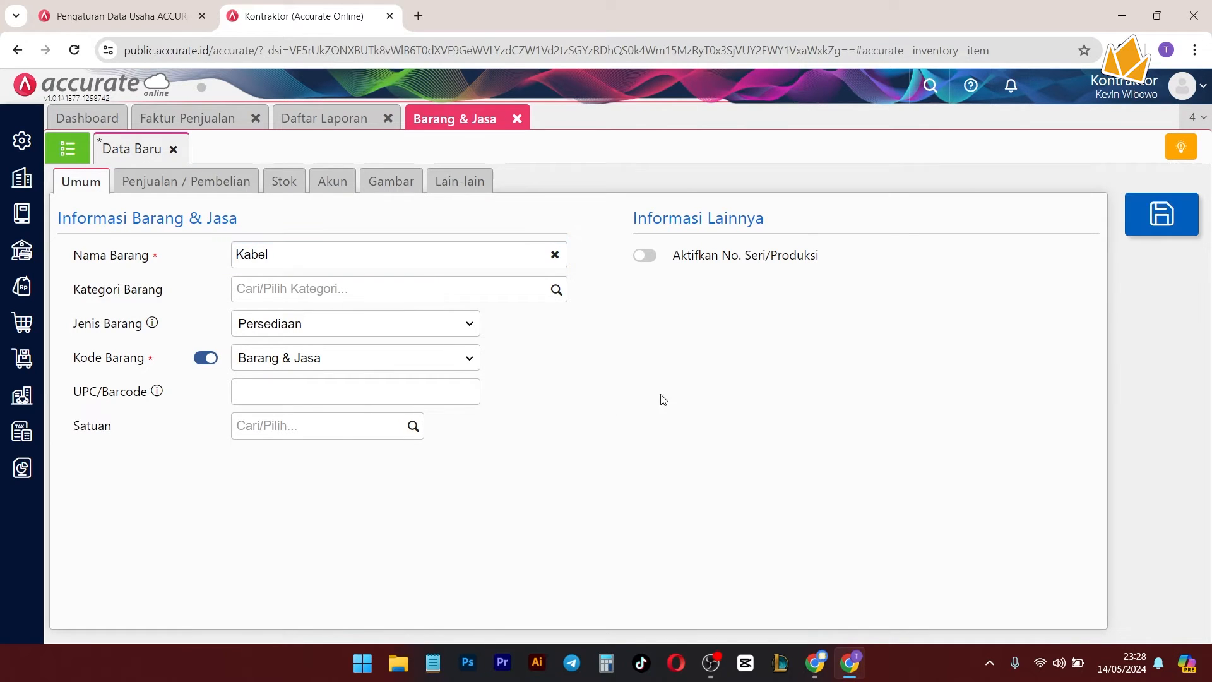
click(556, 289)
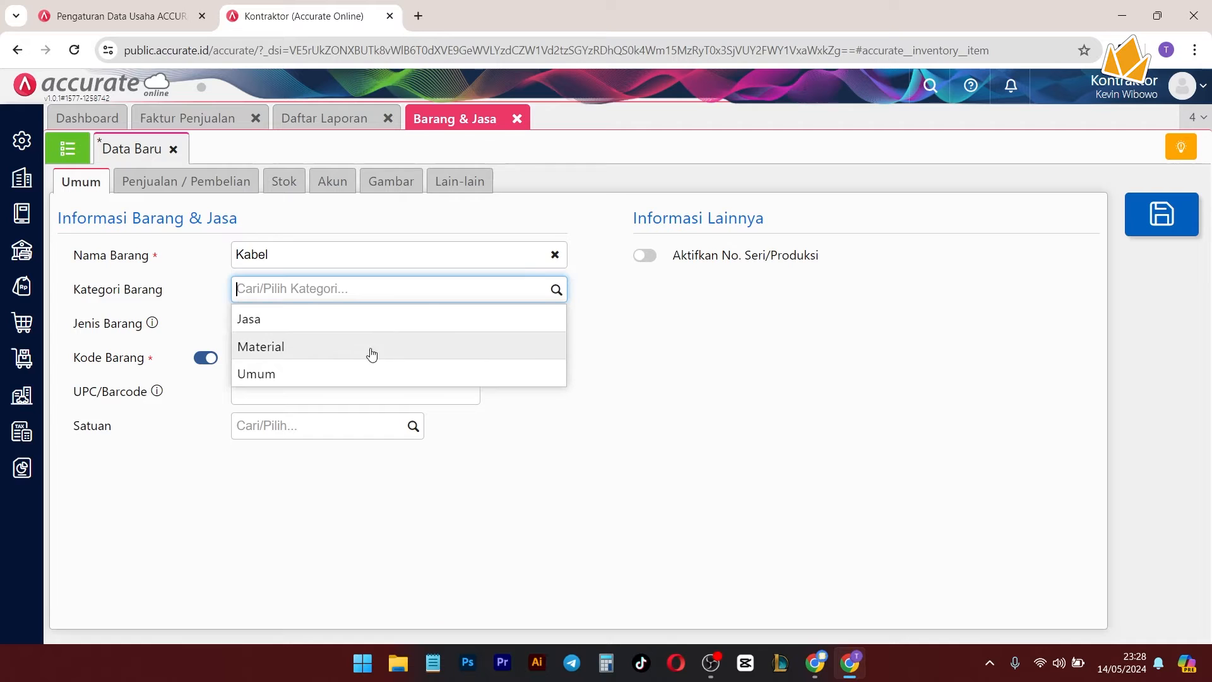
click(360, 357)
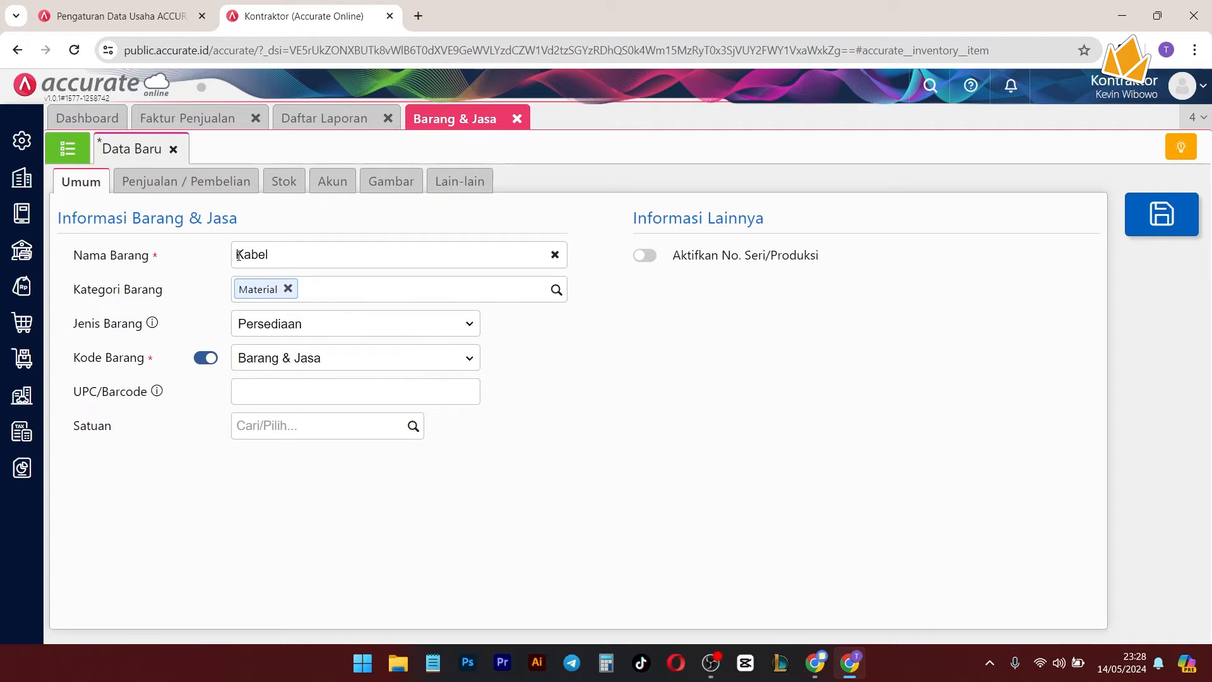
click(294, 430)
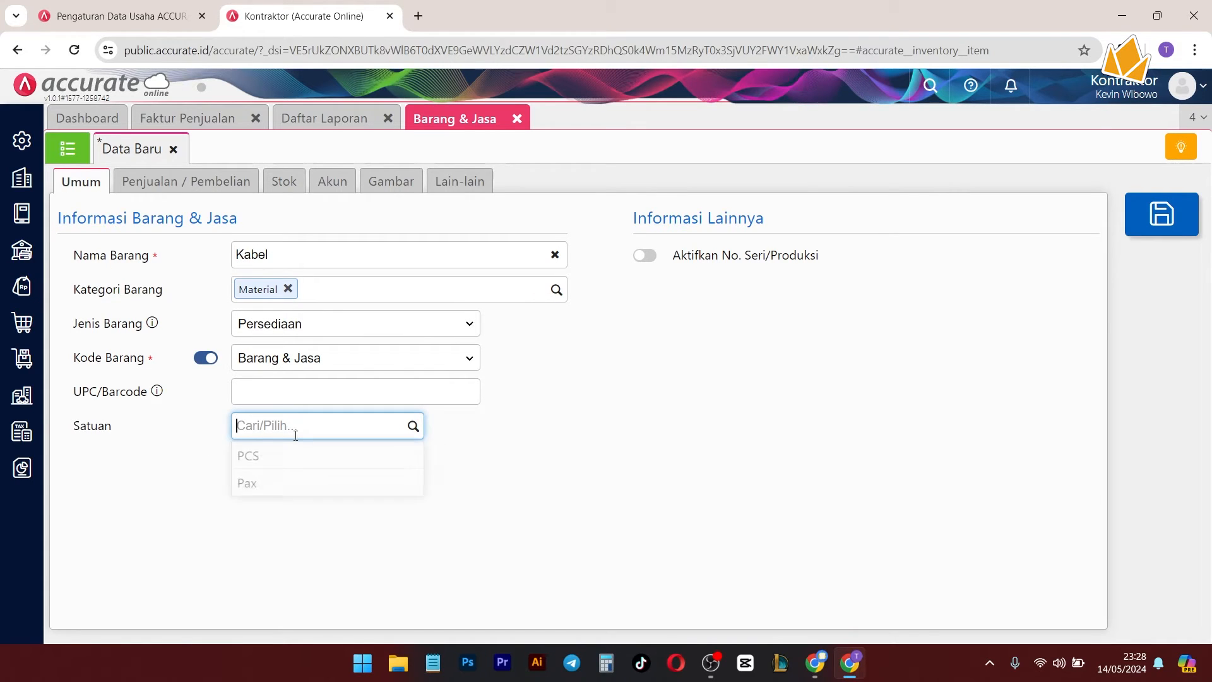
text(M)
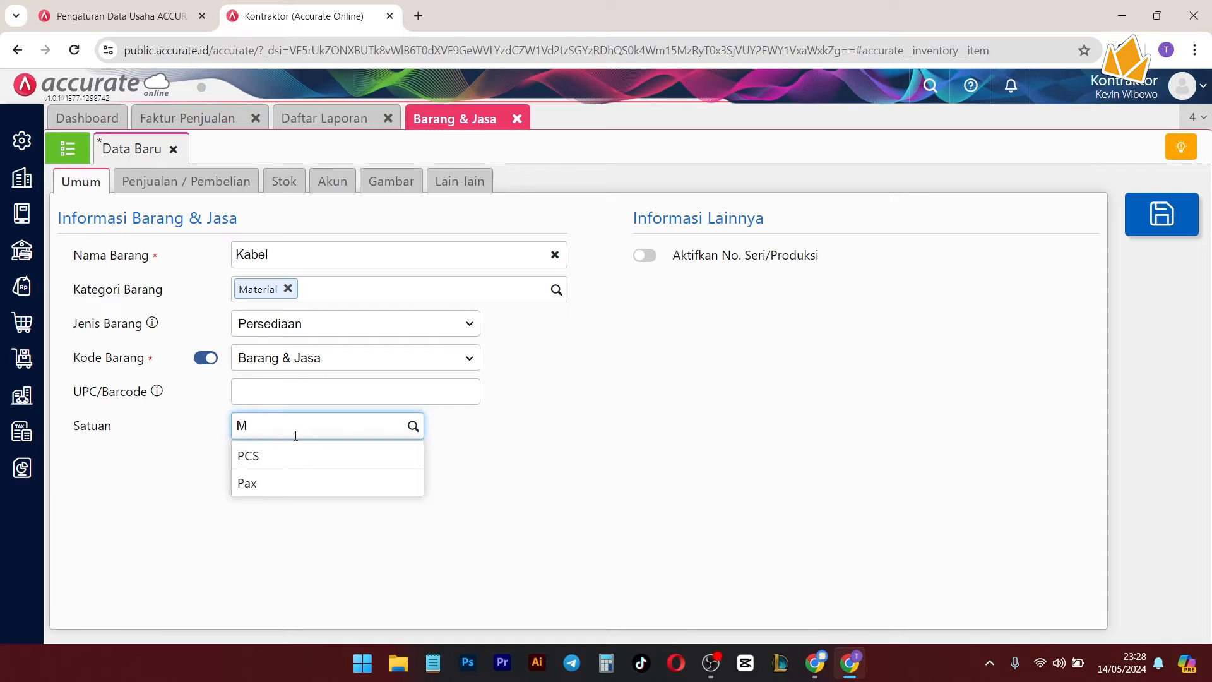
click(401, 482)
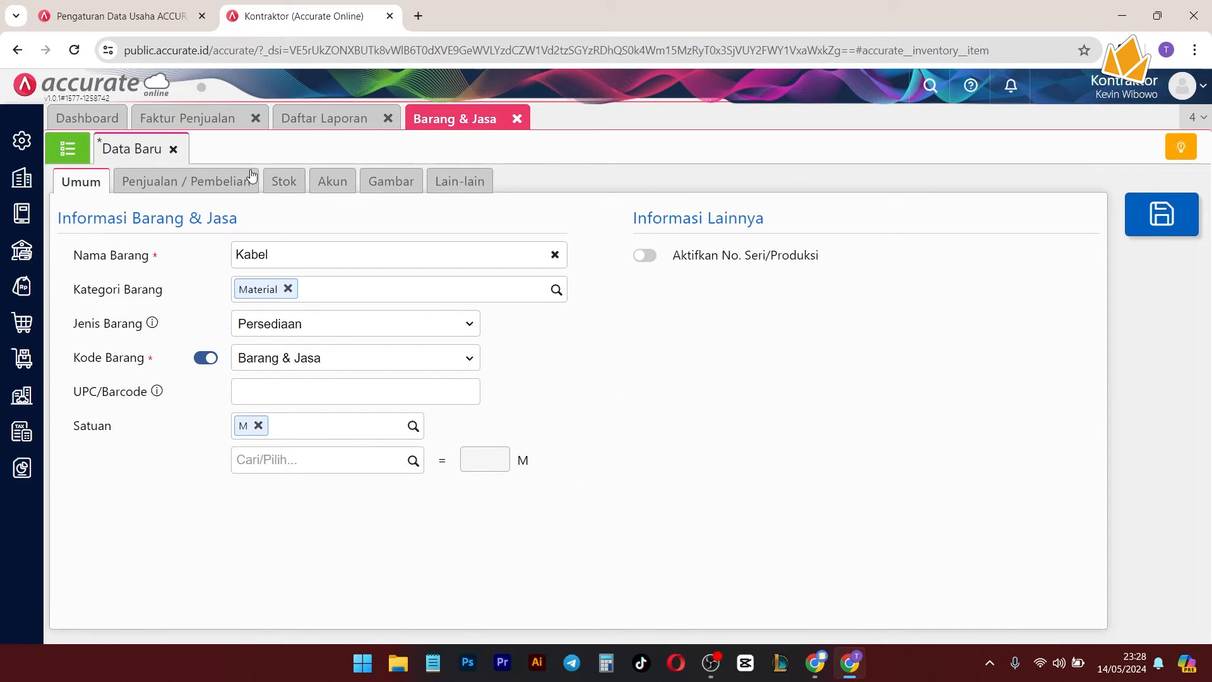
Step: Save the Kabel item after reviewing its remaining sections, and return to the item list
click(195, 181)
click(287, 183)
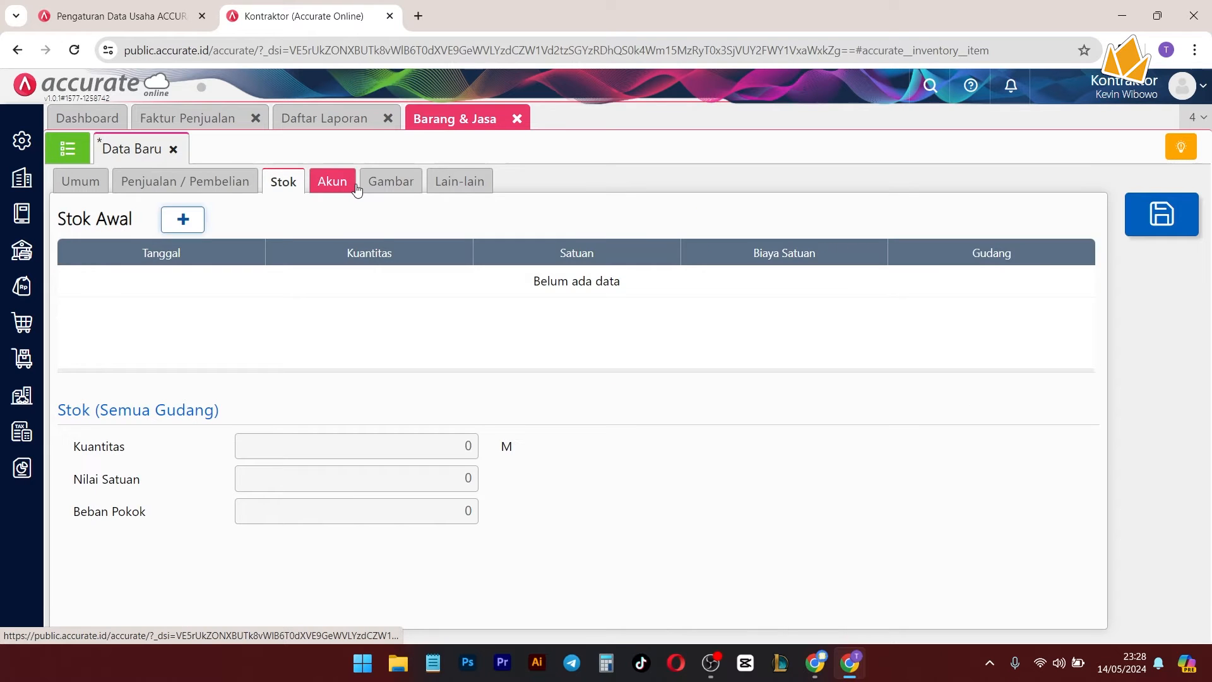
click(335, 182)
click(394, 182)
click(463, 182)
click(1179, 226)
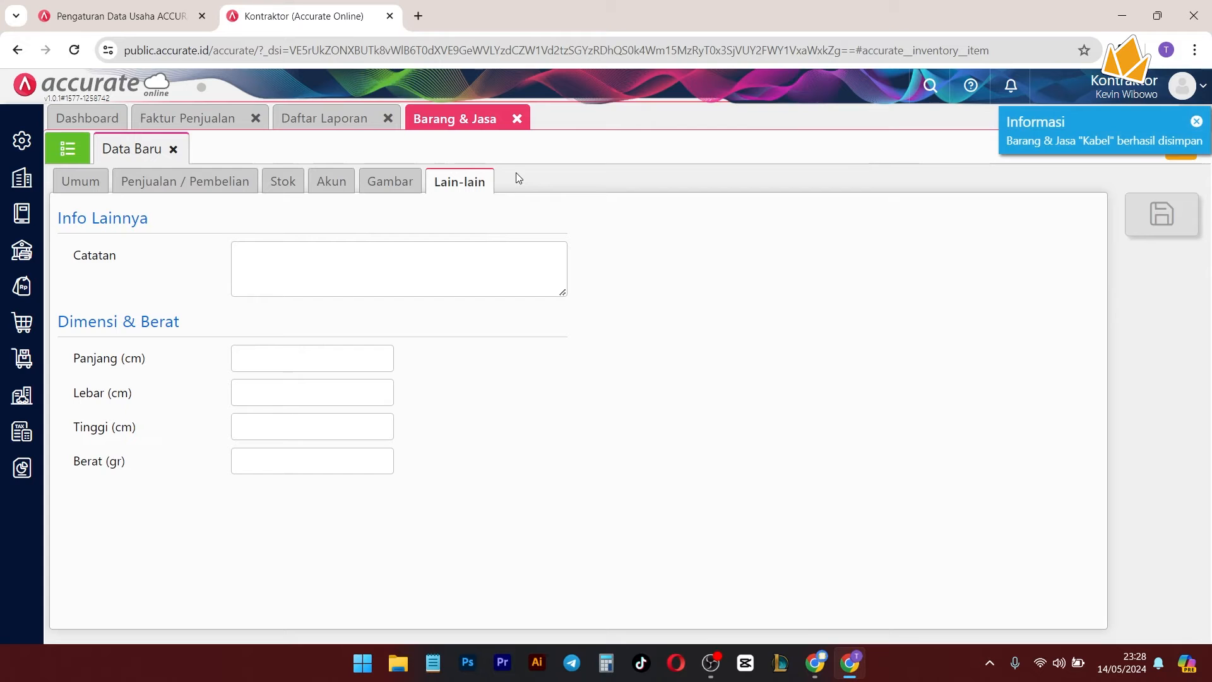
click(68, 150)
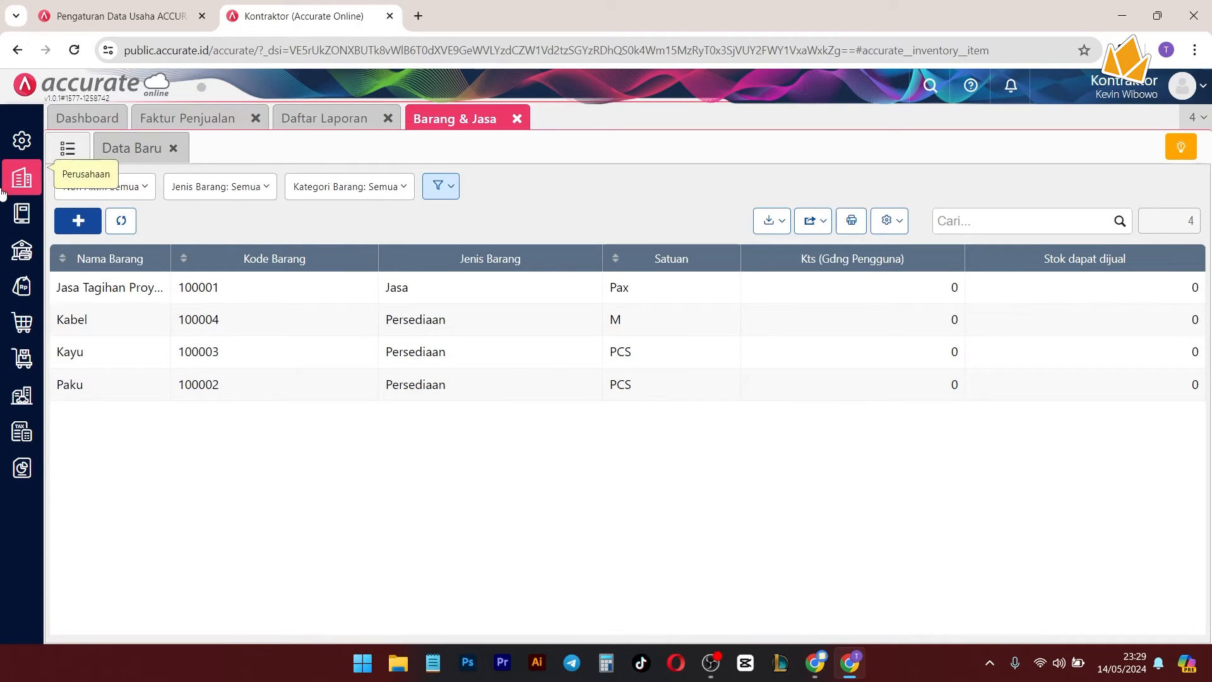
click(20, 325)
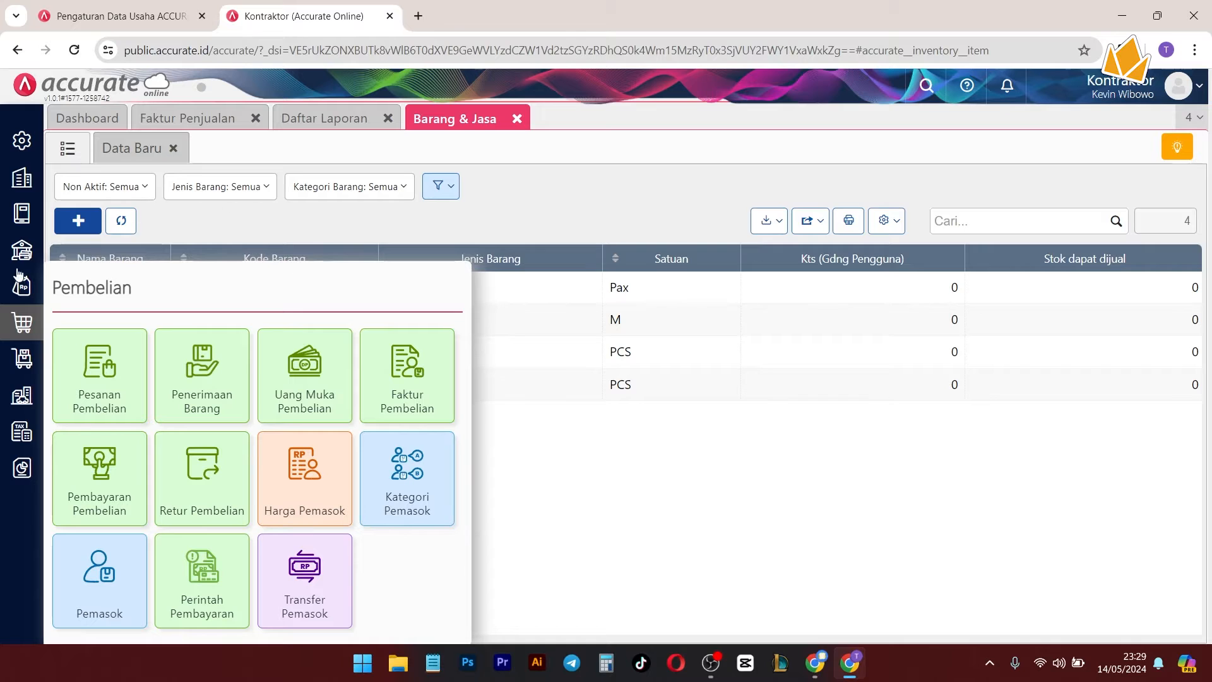
click(22, 286)
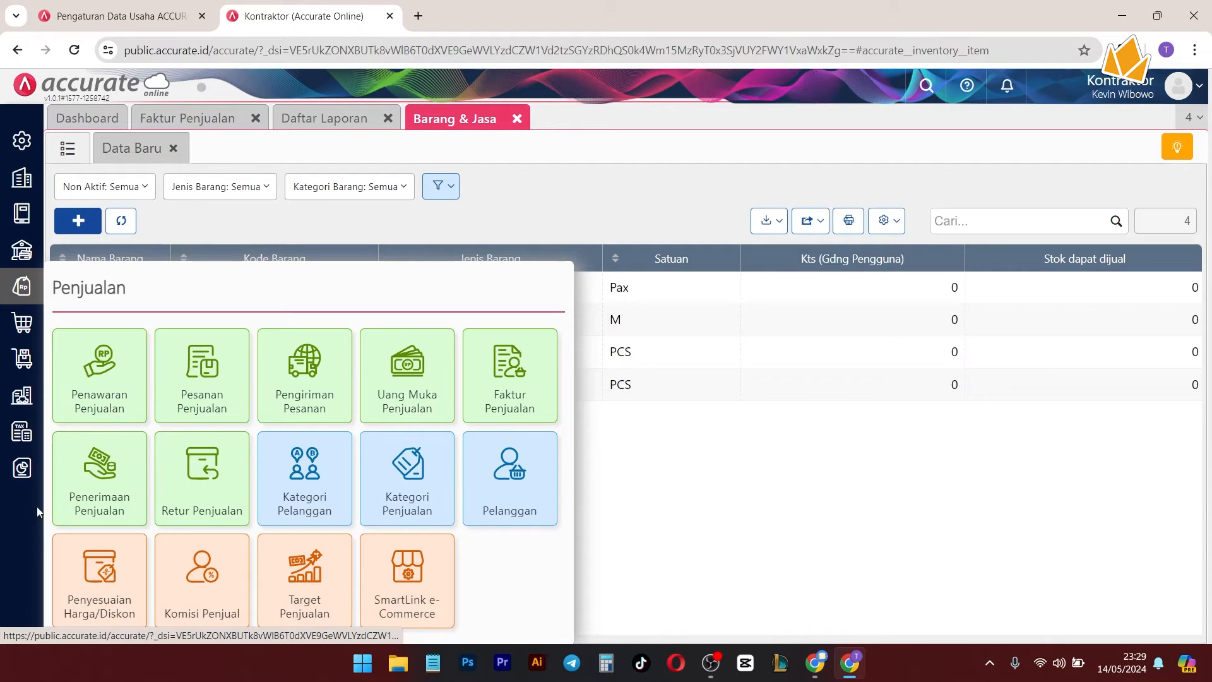
click(17, 323)
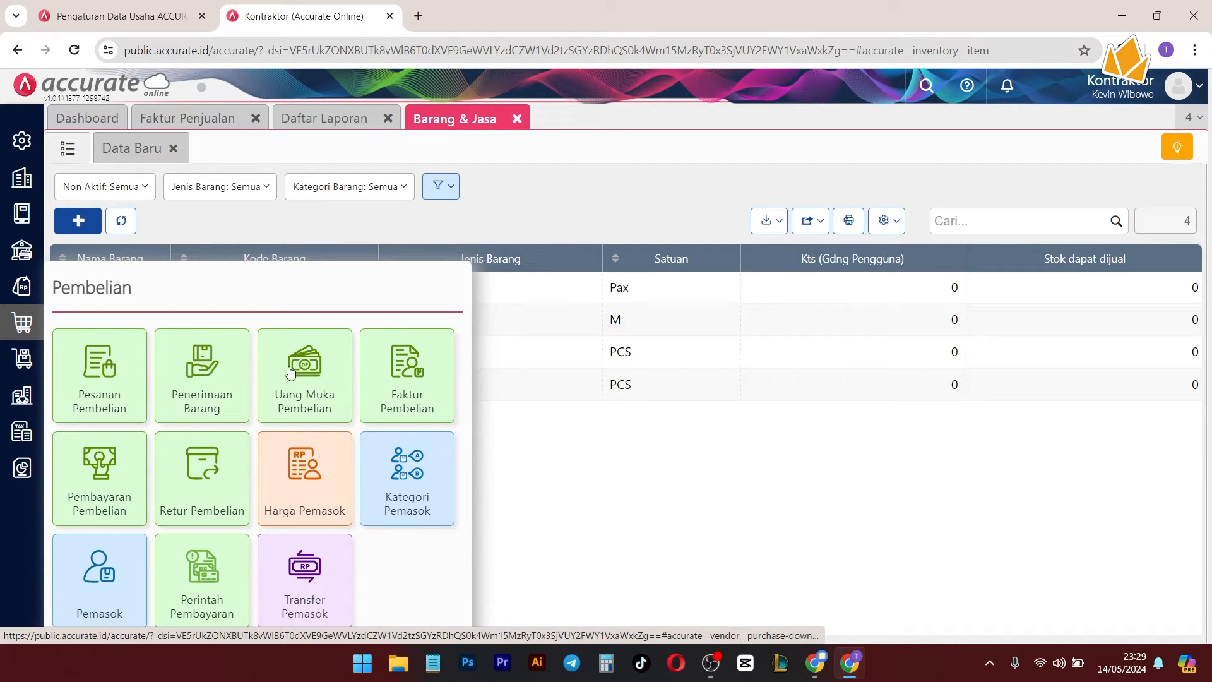
click(554, 505)
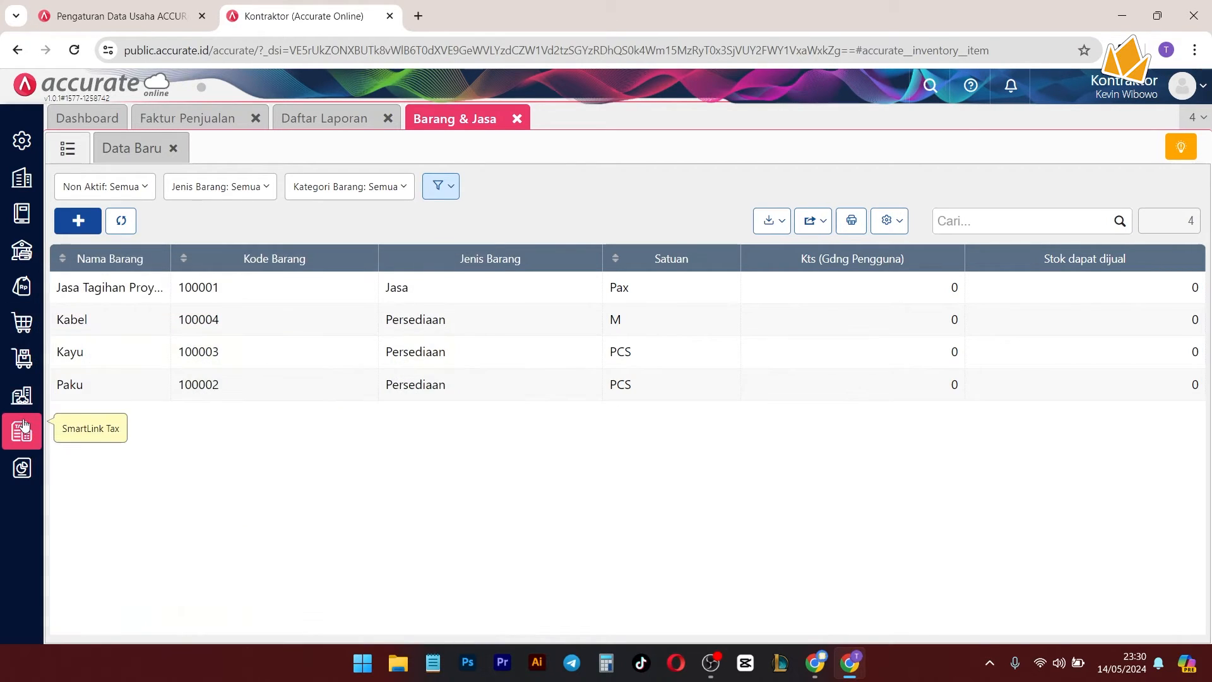
Step: Create a new warehouse named Gudang Proyek A from the Persediaan module's Gudang form and save it
click(22, 358)
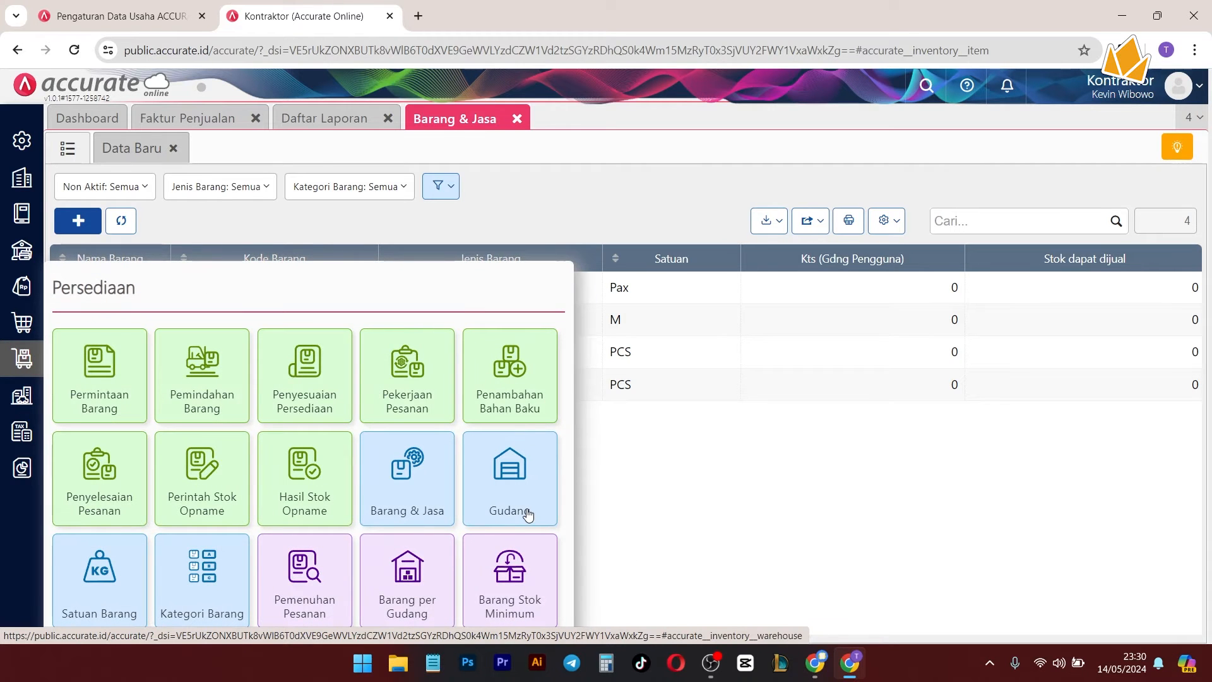
click(528, 512)
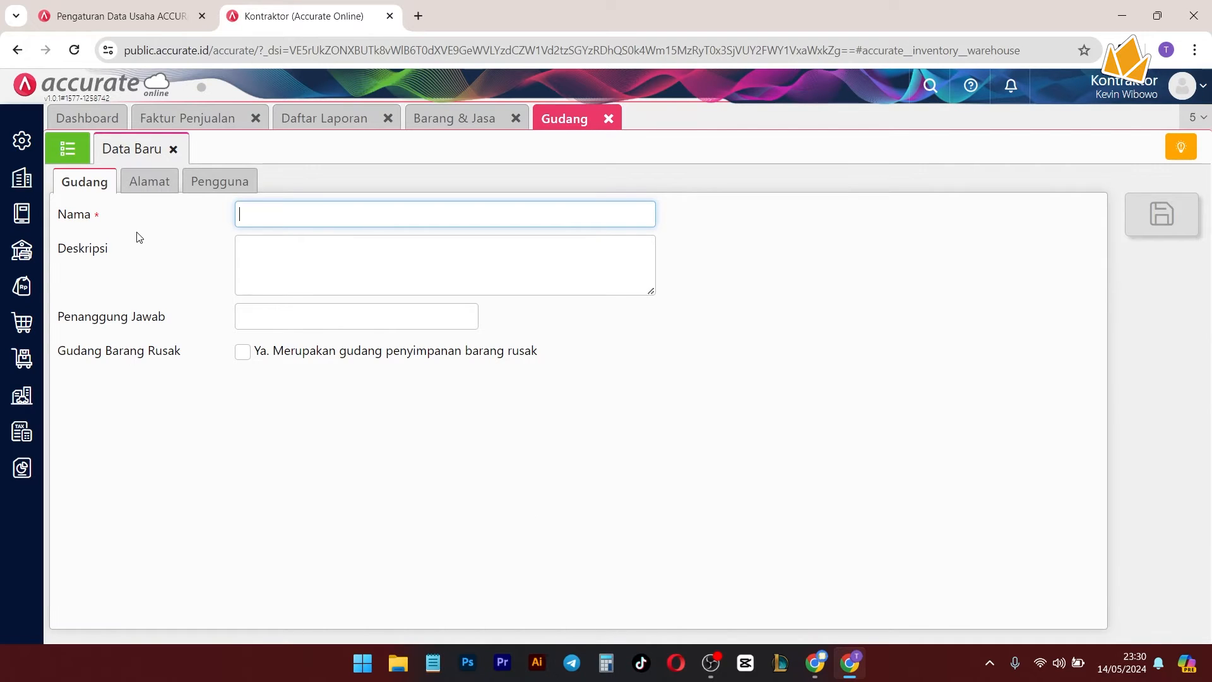
click(286, 216)
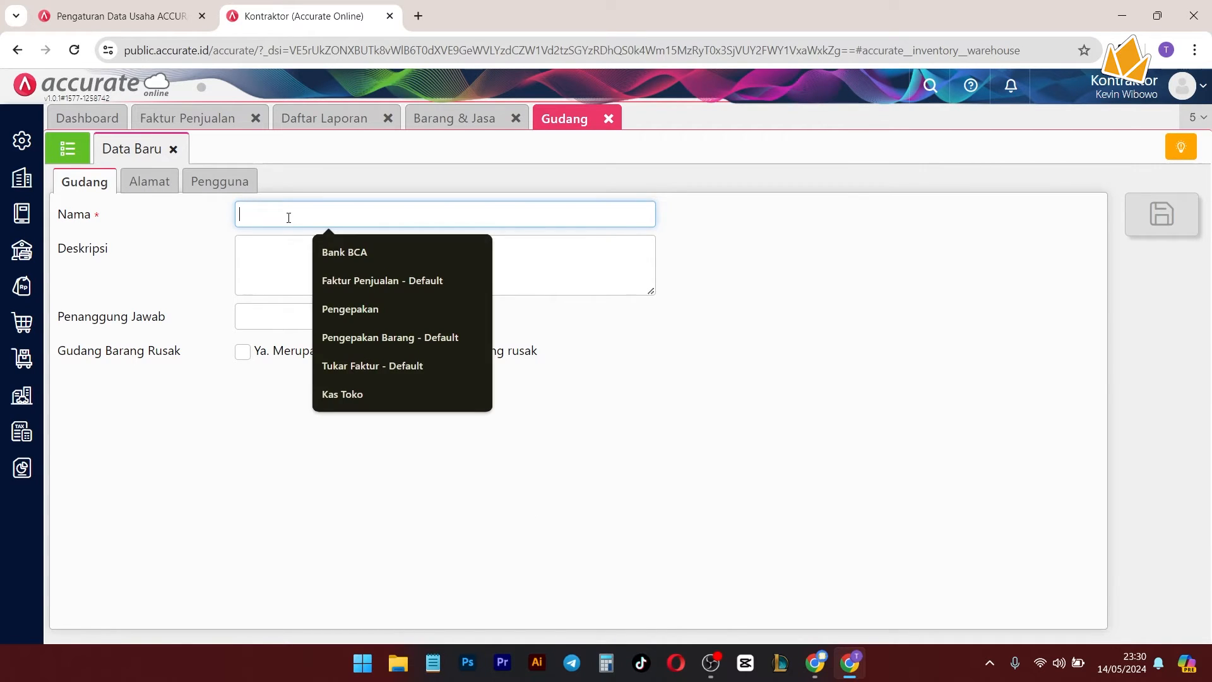
text(Gudang Proyek A)
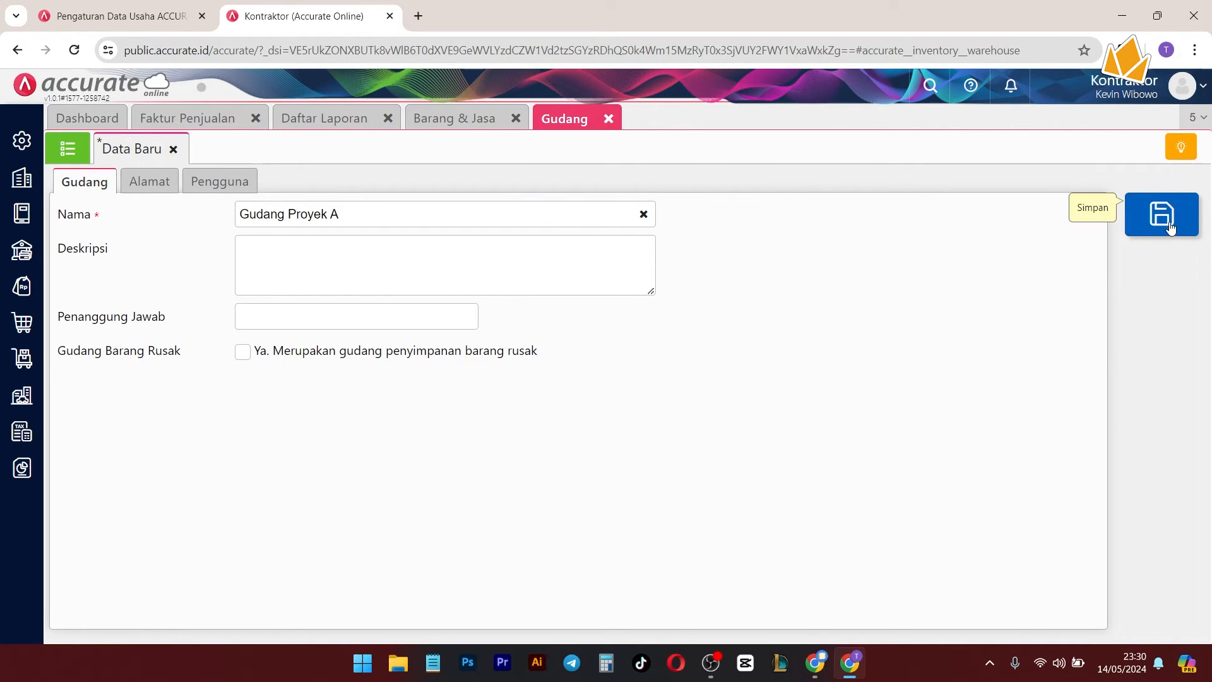
click(1167, 216)
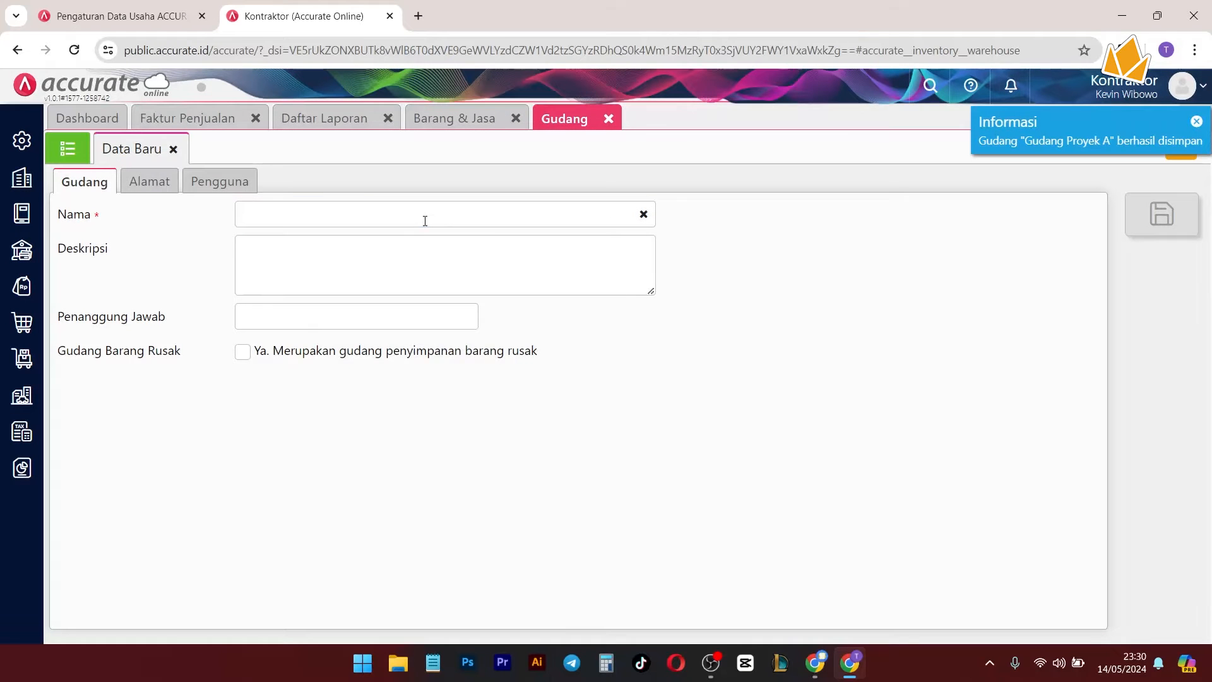
Step: Create and save a second warehouse named Gudang Proyek B
click(425, 219)
text(Gudang )
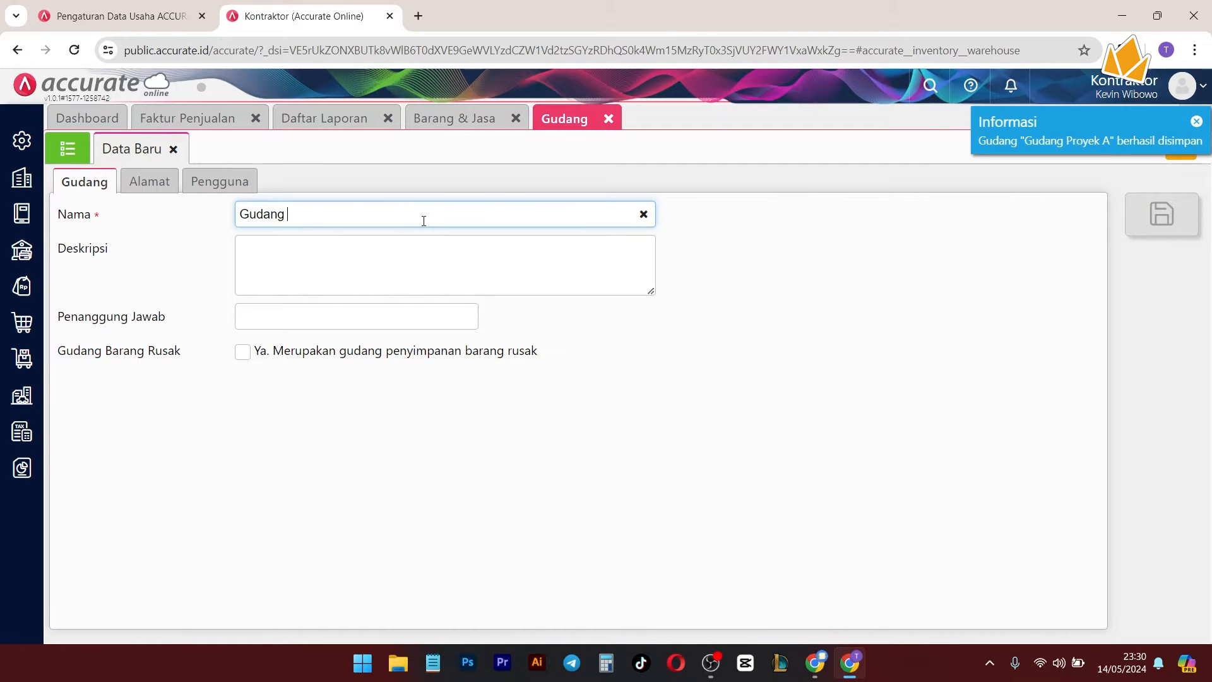
text(Proyek B)
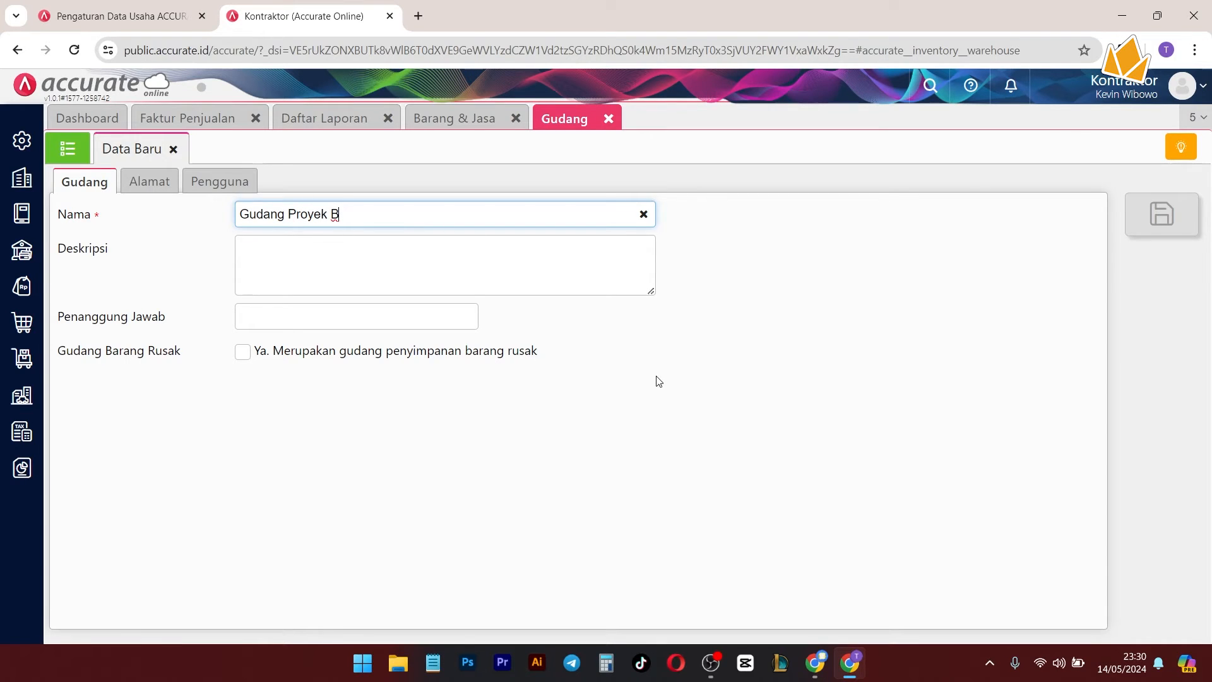
key(ctrl+s)
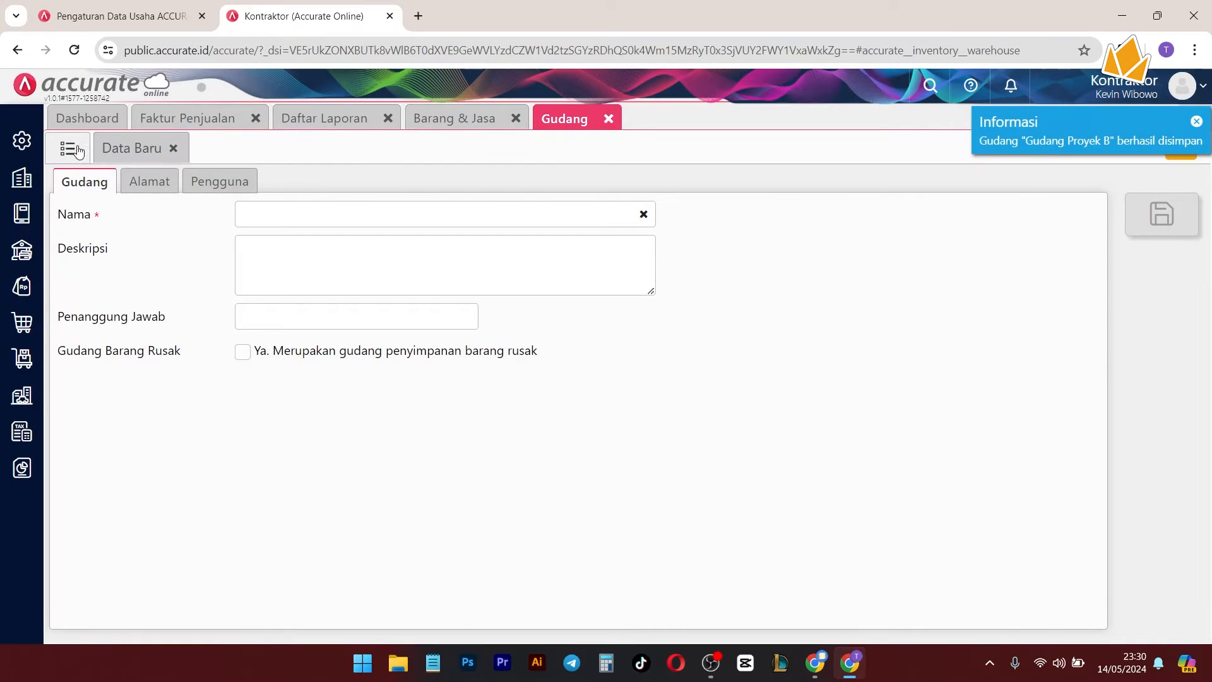
Step: Rename the Utama warehouse as Gudang Pusat, save it, and return to the warehouse list
click(68, 149)
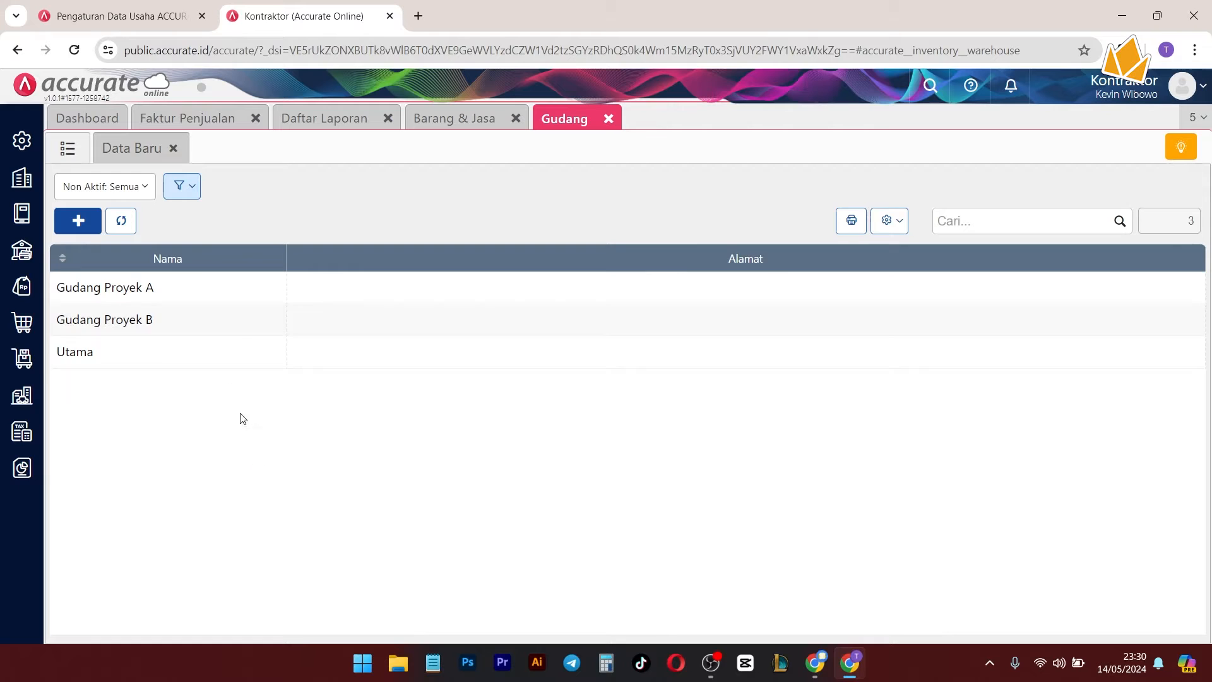
click(140, 364)
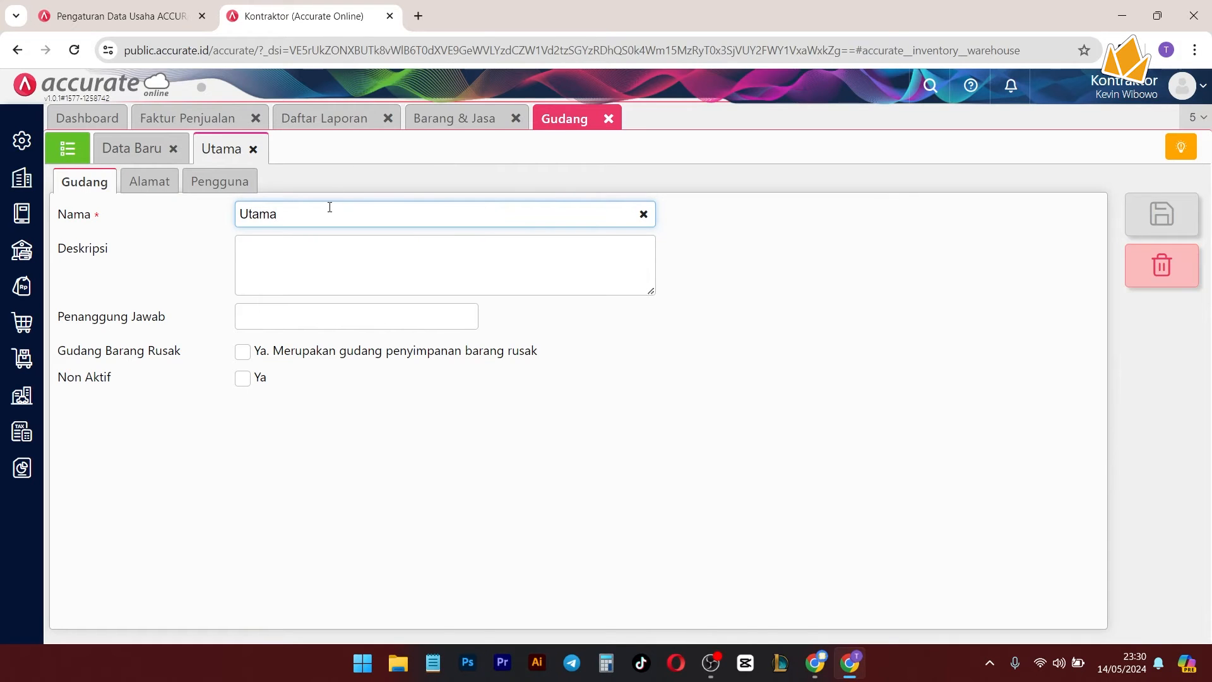
drag(328, 213, 236, 208)
text(Gudang Pusat)
key(ctrl+s)
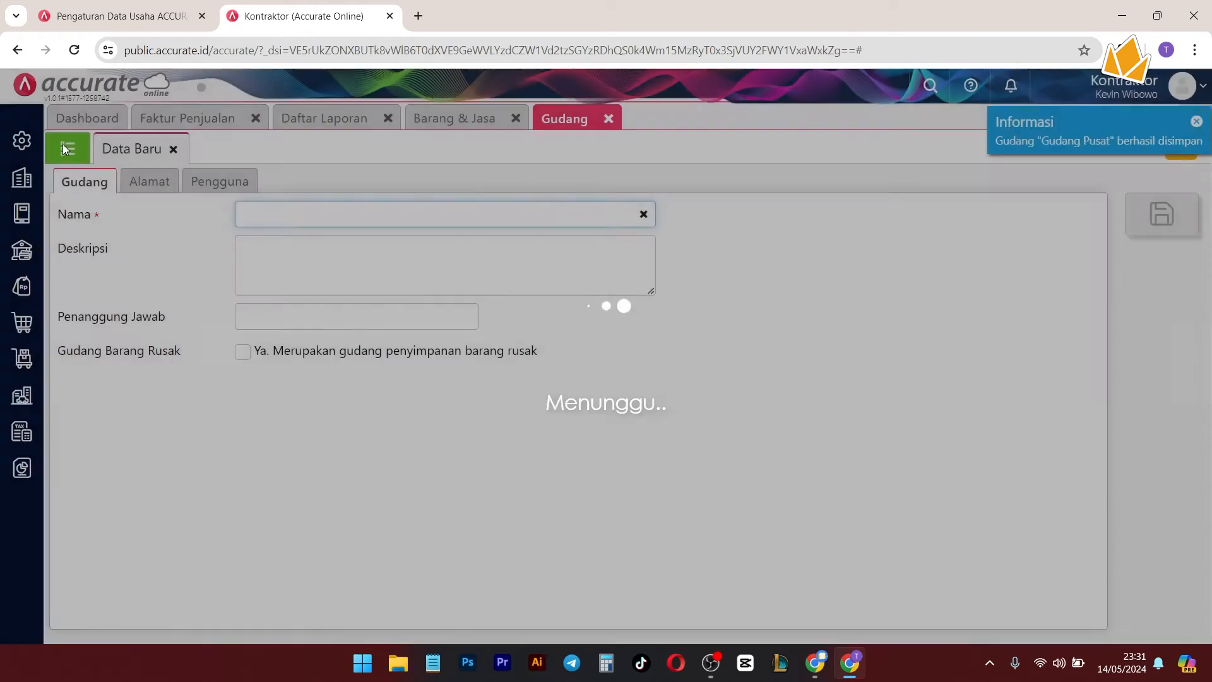
click(65, 148)
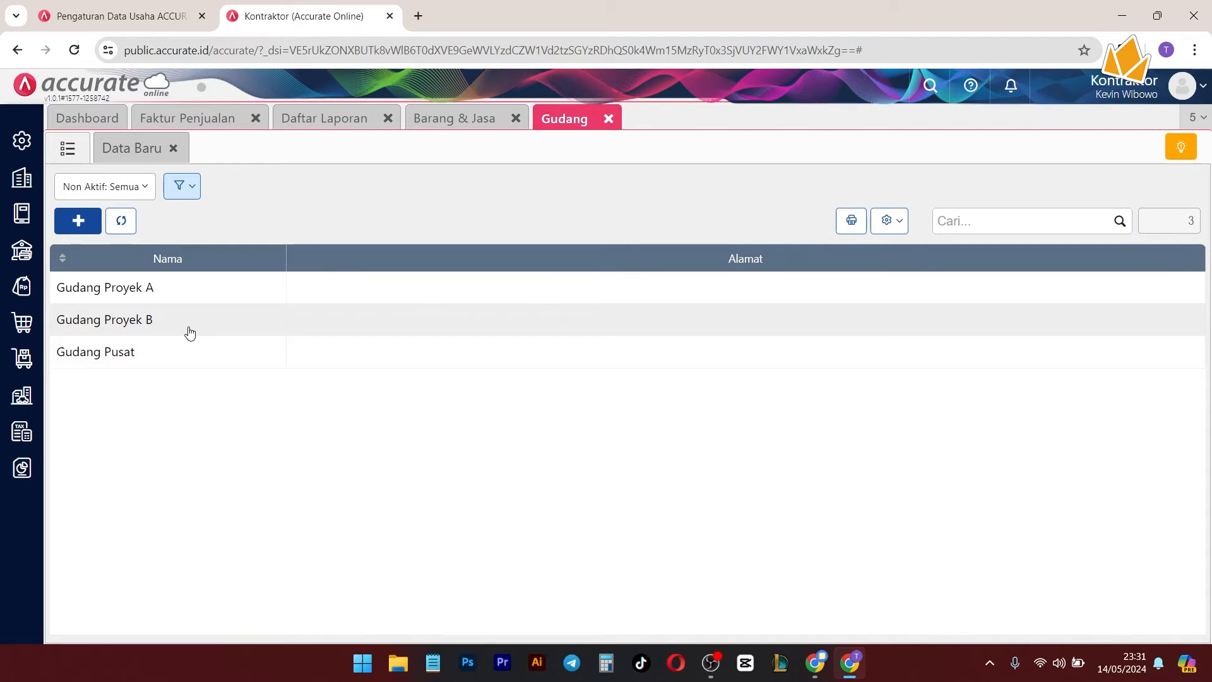
Step: Close the warehouse section and open a new Permintaan Barang form from the Persediaan module
click(609, 119)
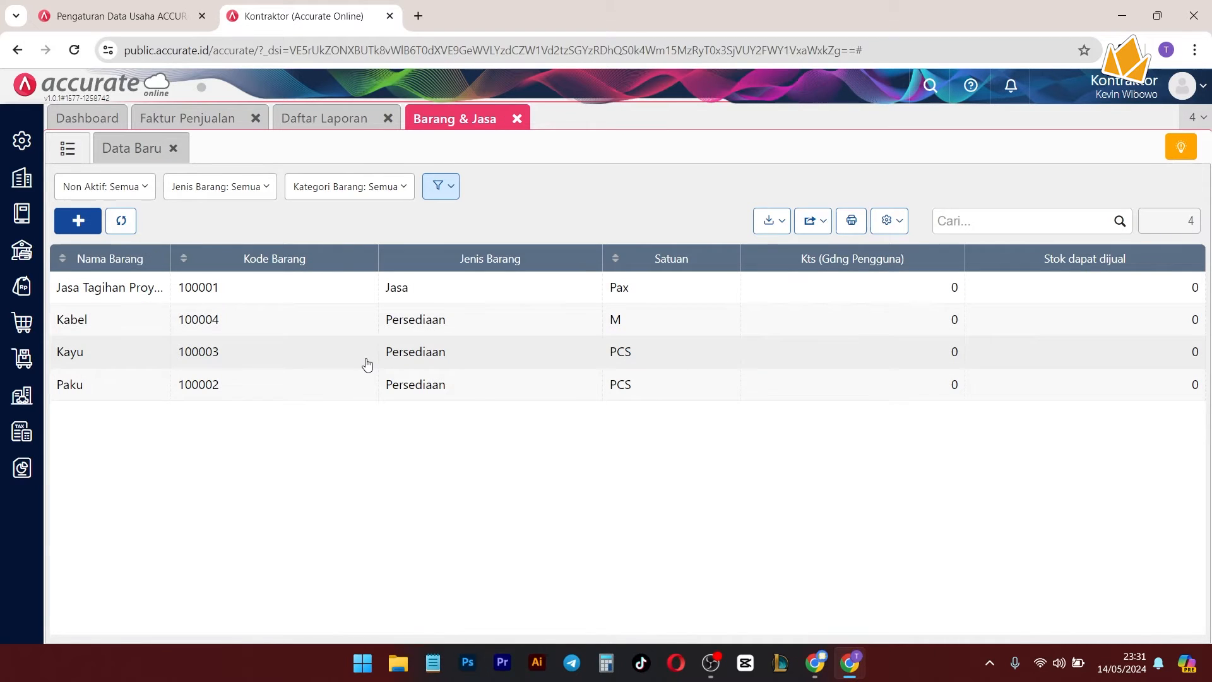
click(13, 358)
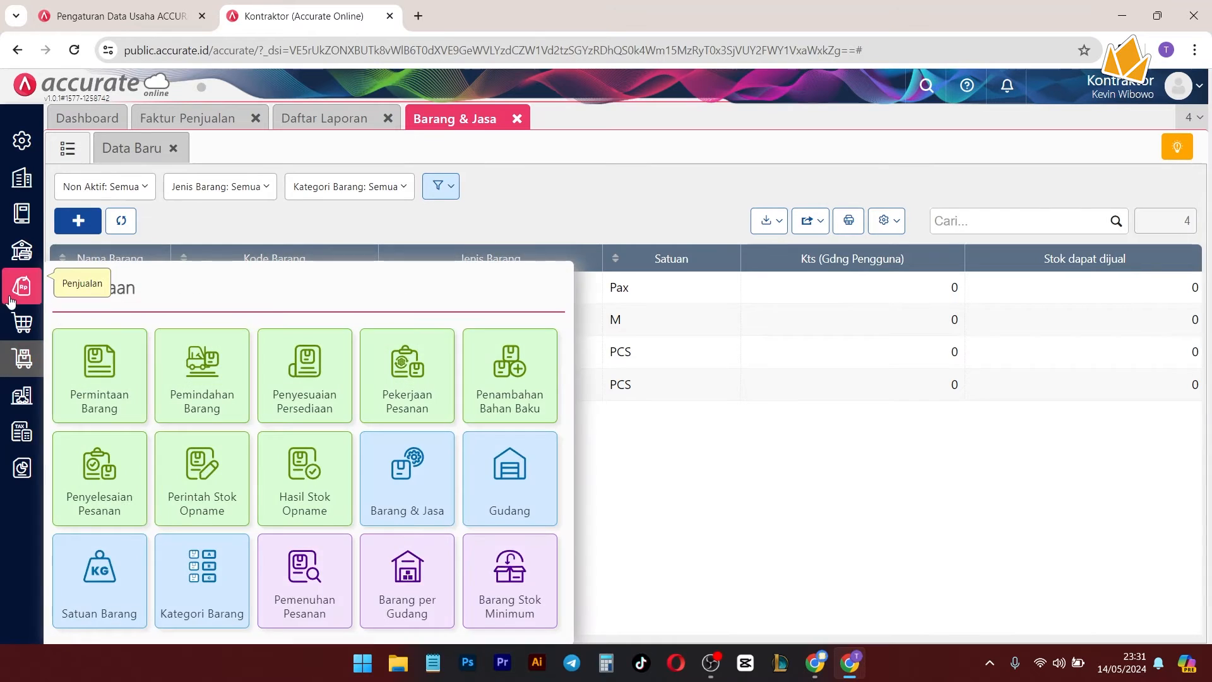
click(12, 321)
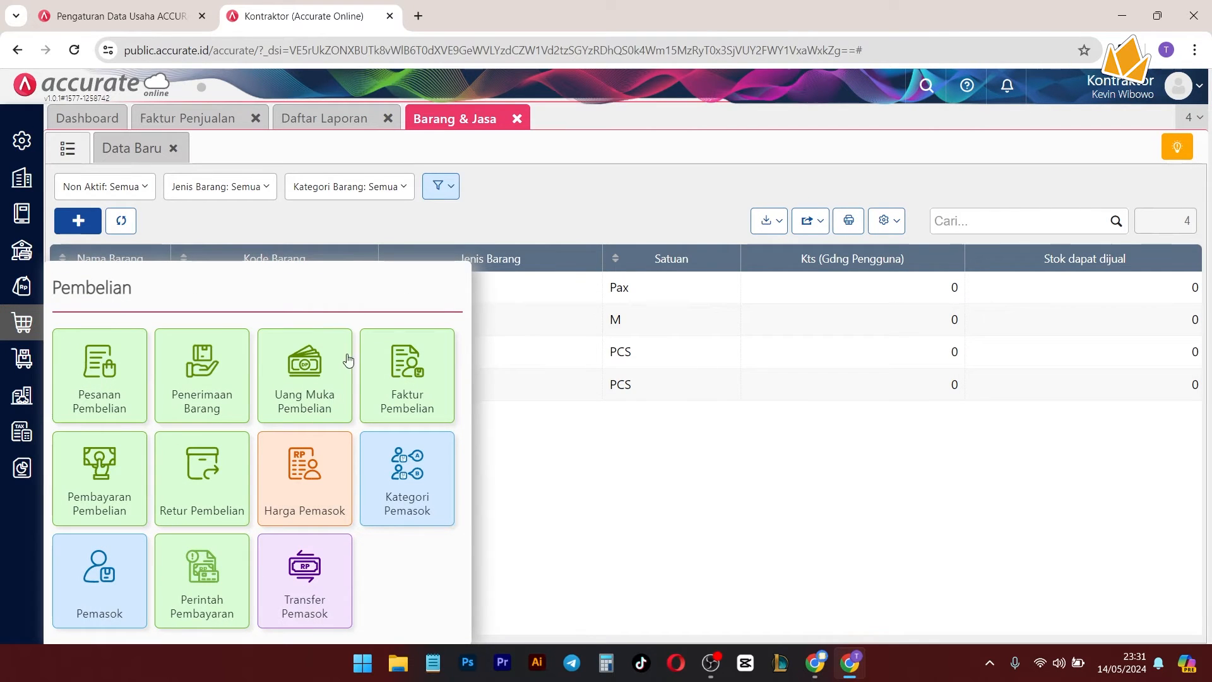
click(22, 357)
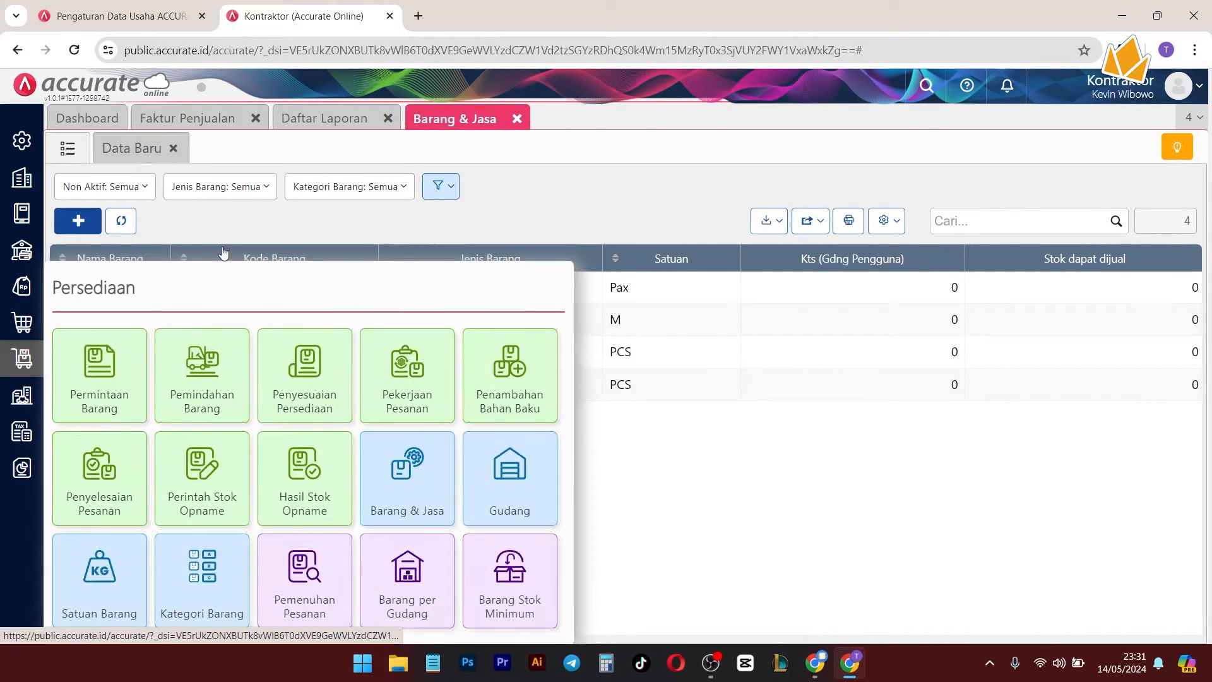
click(123, 395)
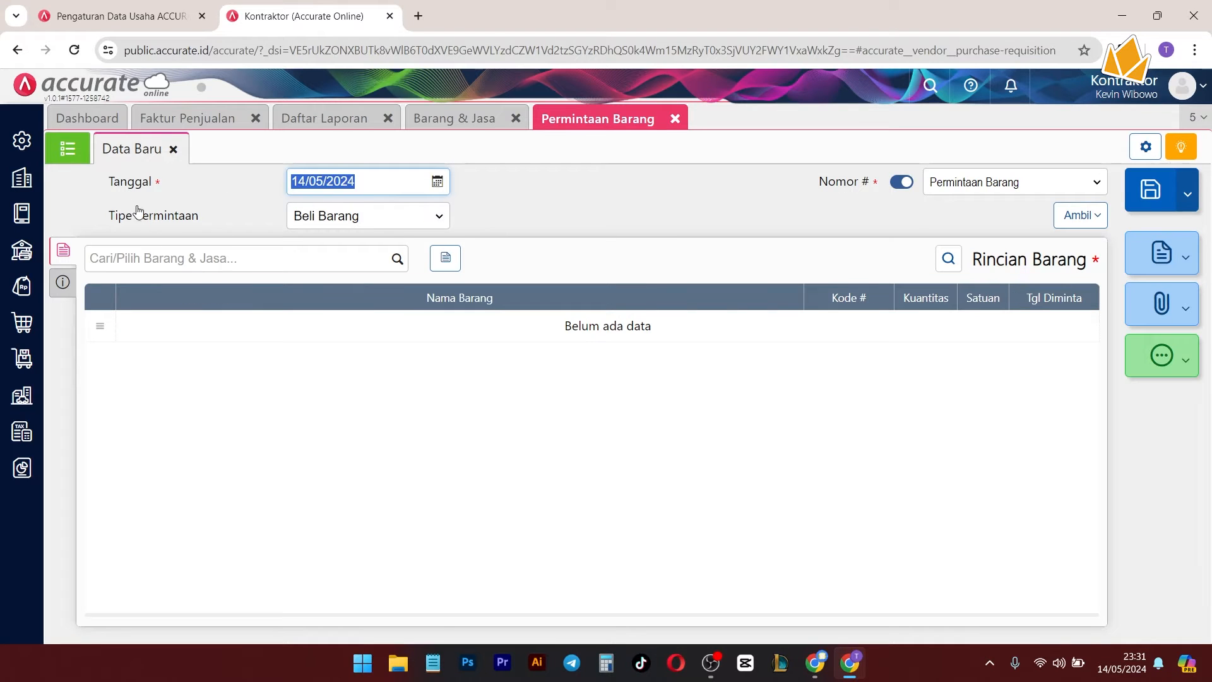
Step: Add the item Kabel to the Beli Barang request with a quantity of 10 M
drag(108, 195, 436, 214)
click(397, 259)
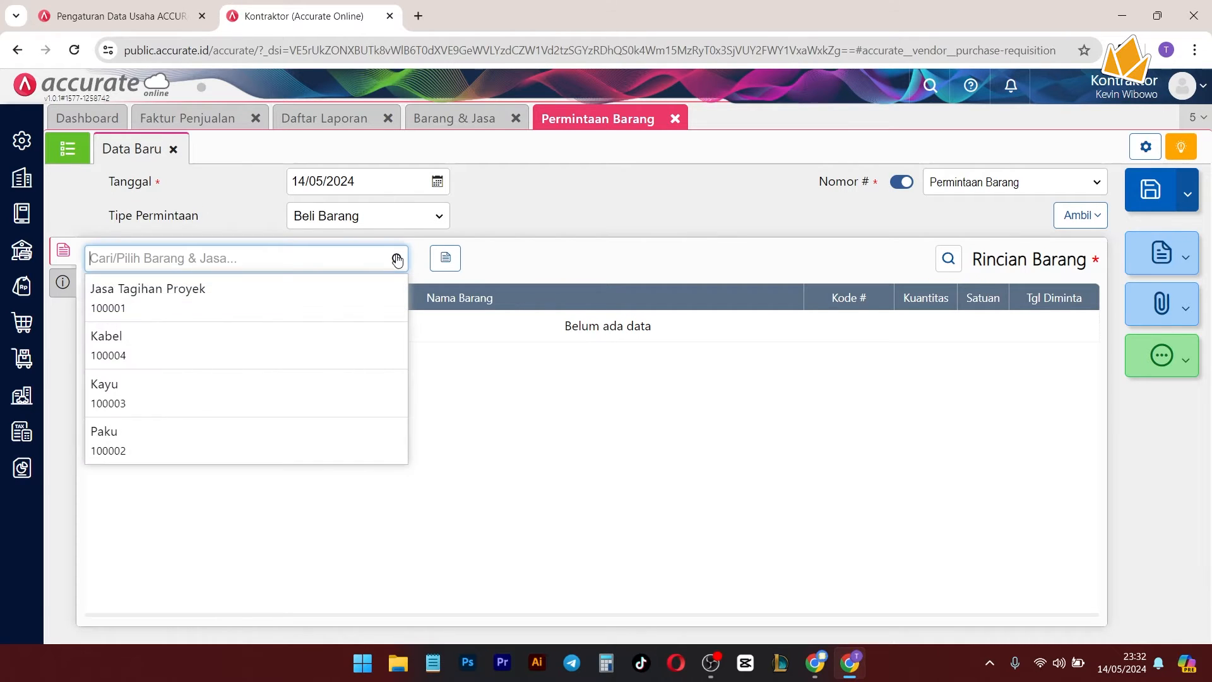
click(200, 361)
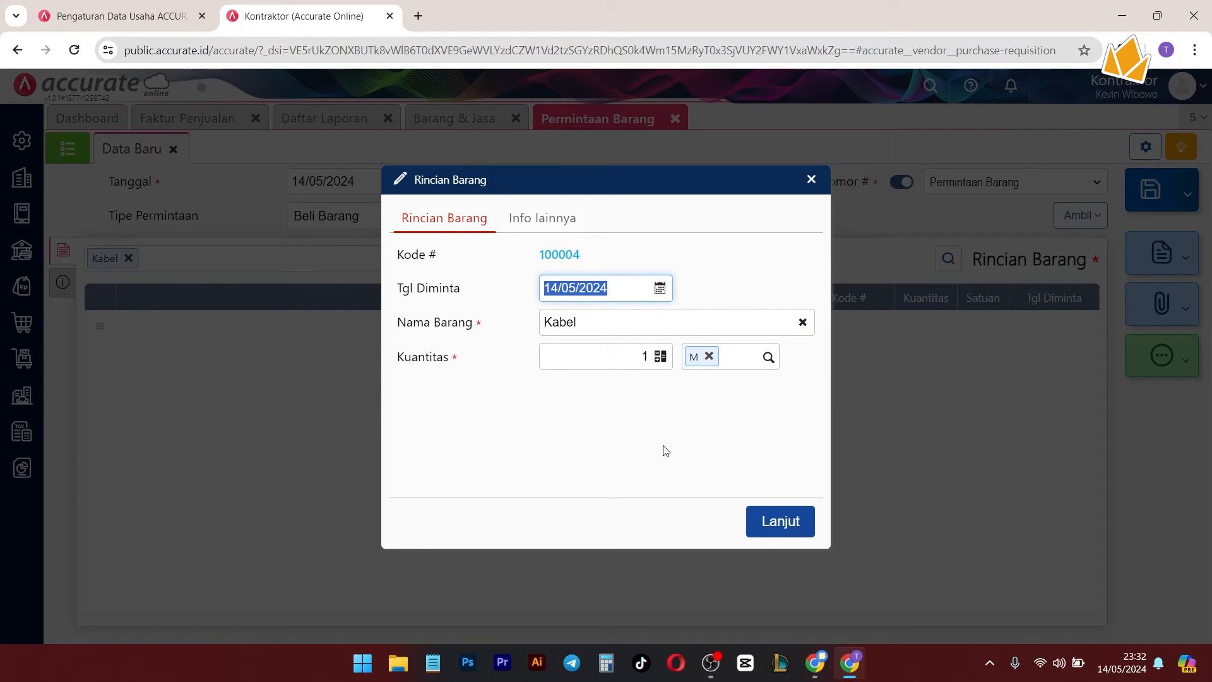
click(647, 358)
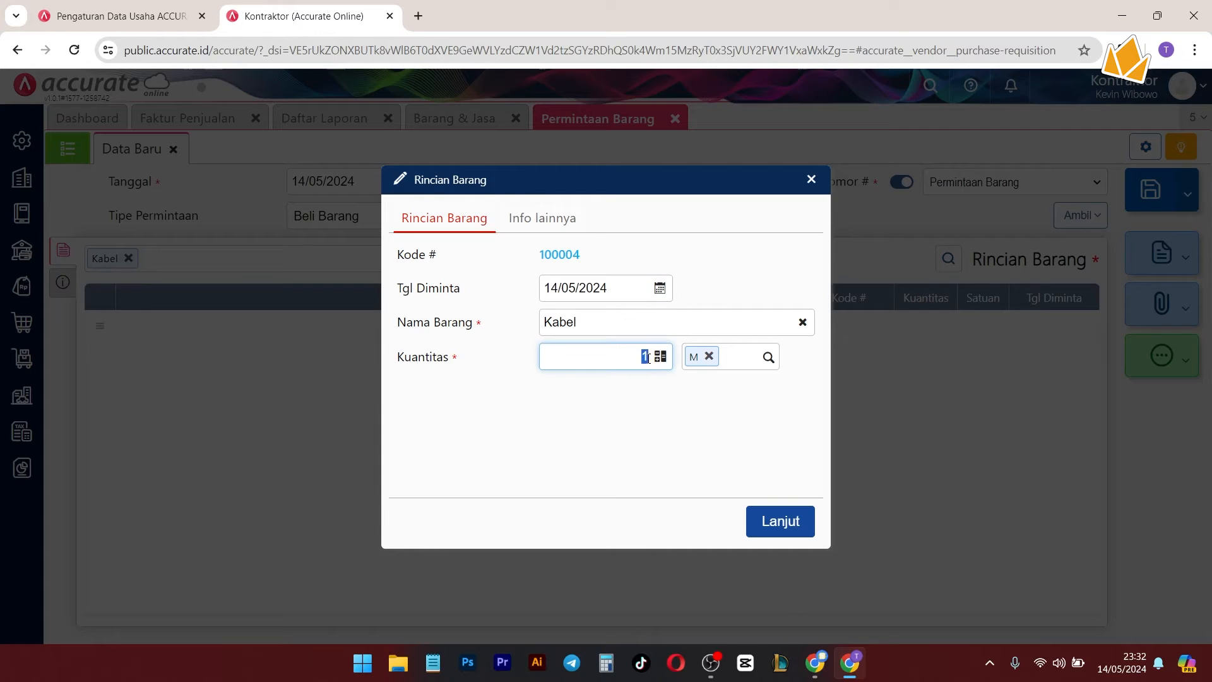
text(10)
Step: Assign the Kabel line to Proyek A in its additional information and confirm the line details
click(546, 215)
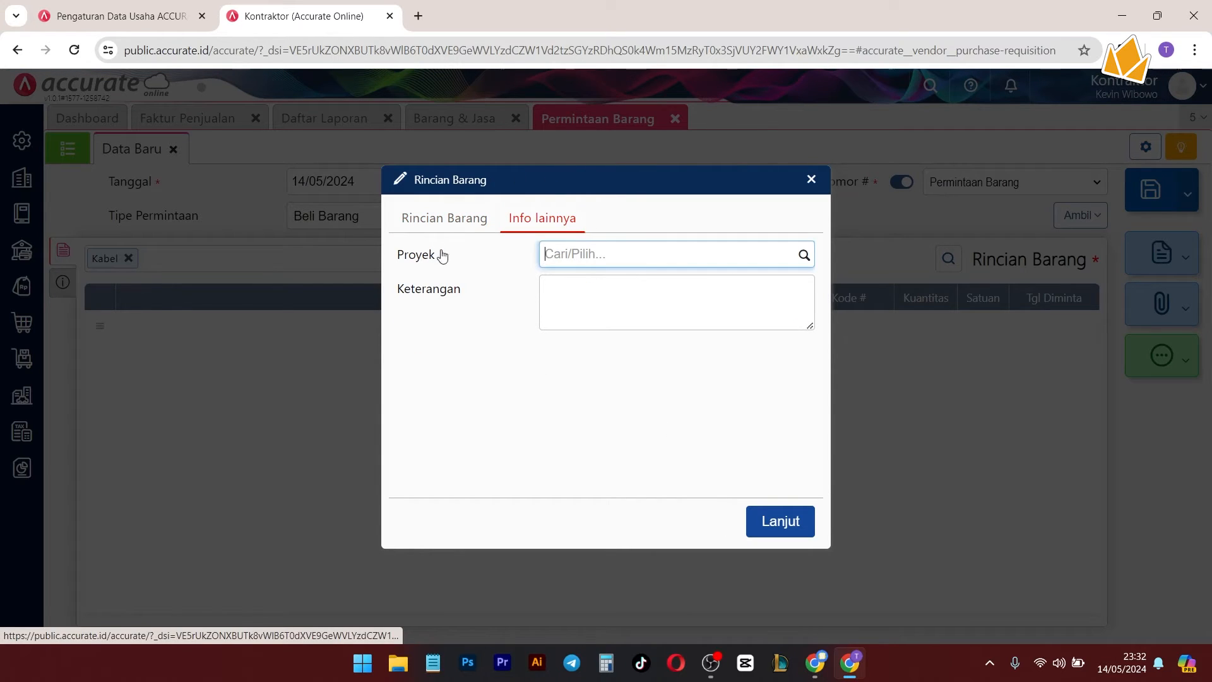
click(468, 221)
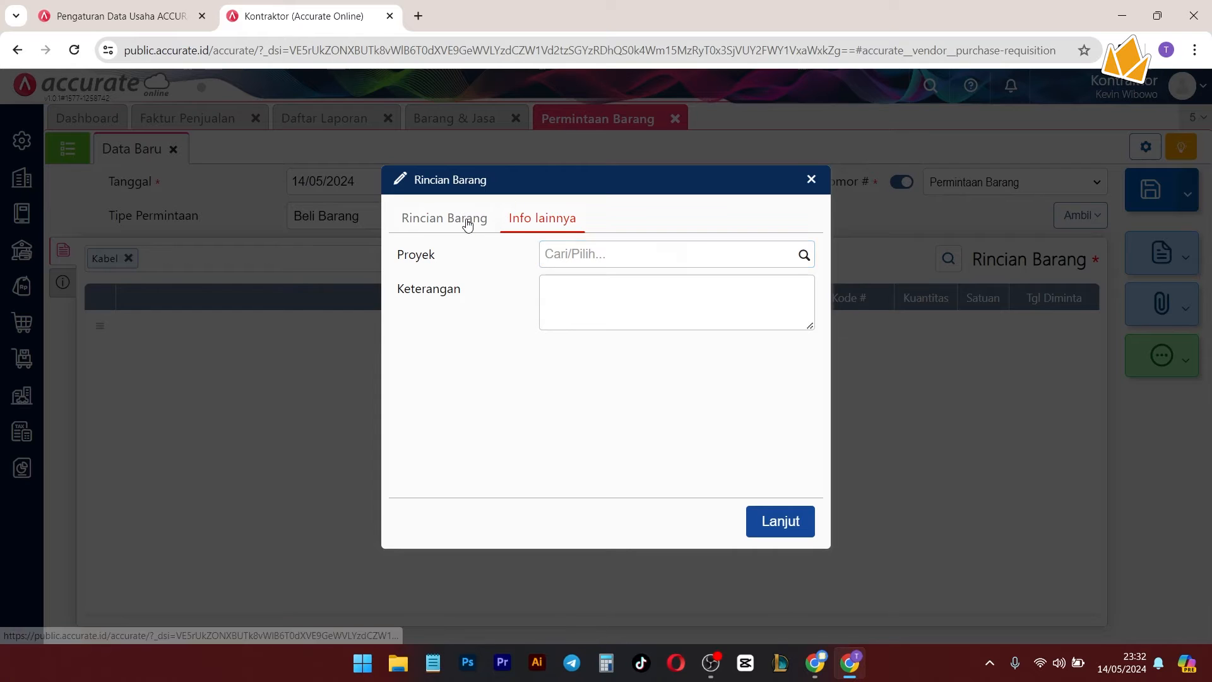
click(535, 232)
click(803, 255)
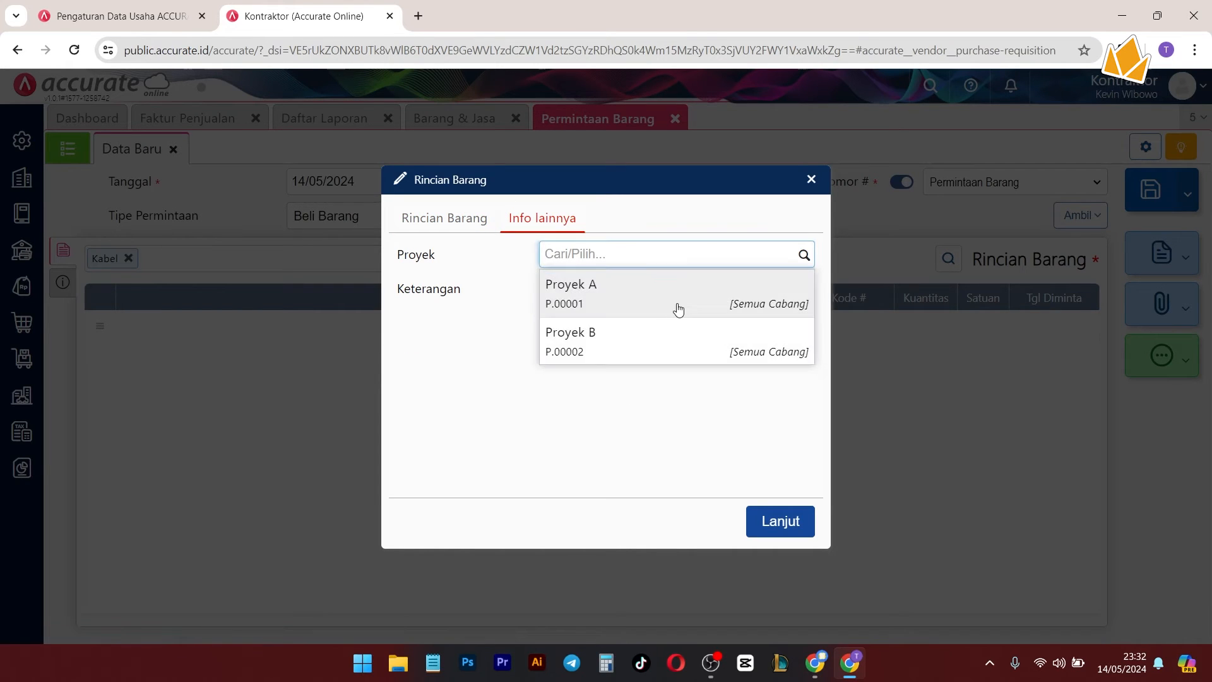
click(678, 308)
click(805, 519)
Step: Check the request's additional information section, return to the item details, and save the item request
click(62, 282)
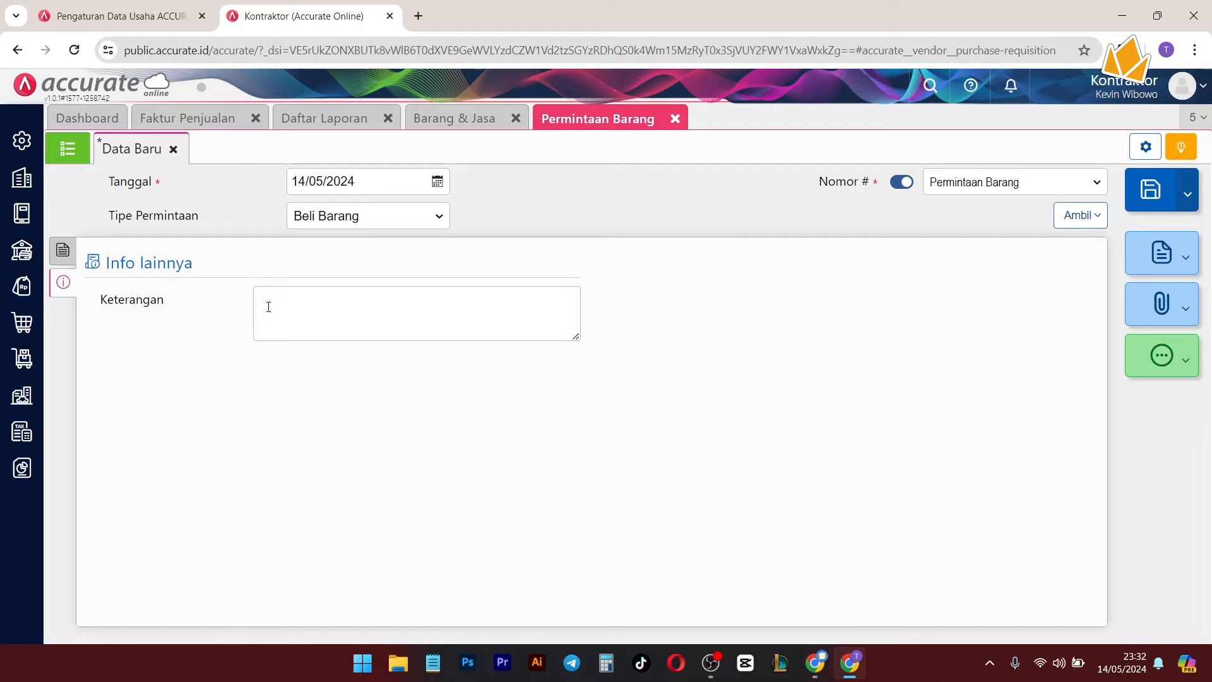
click(63, 256)
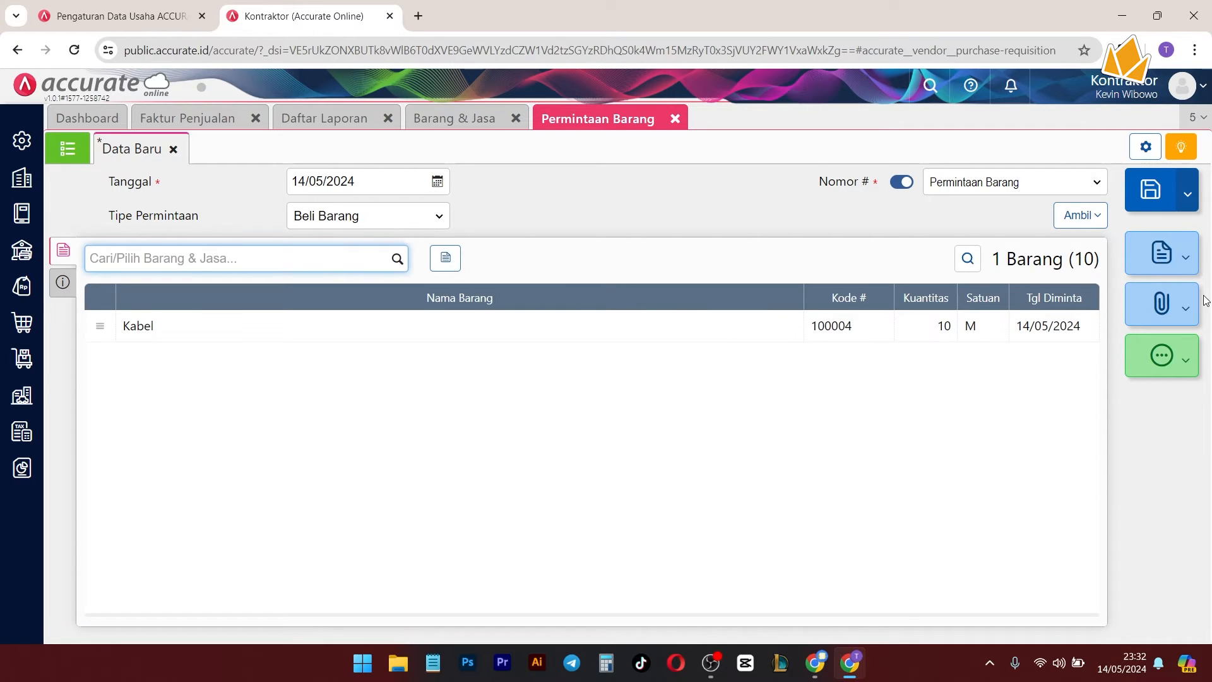
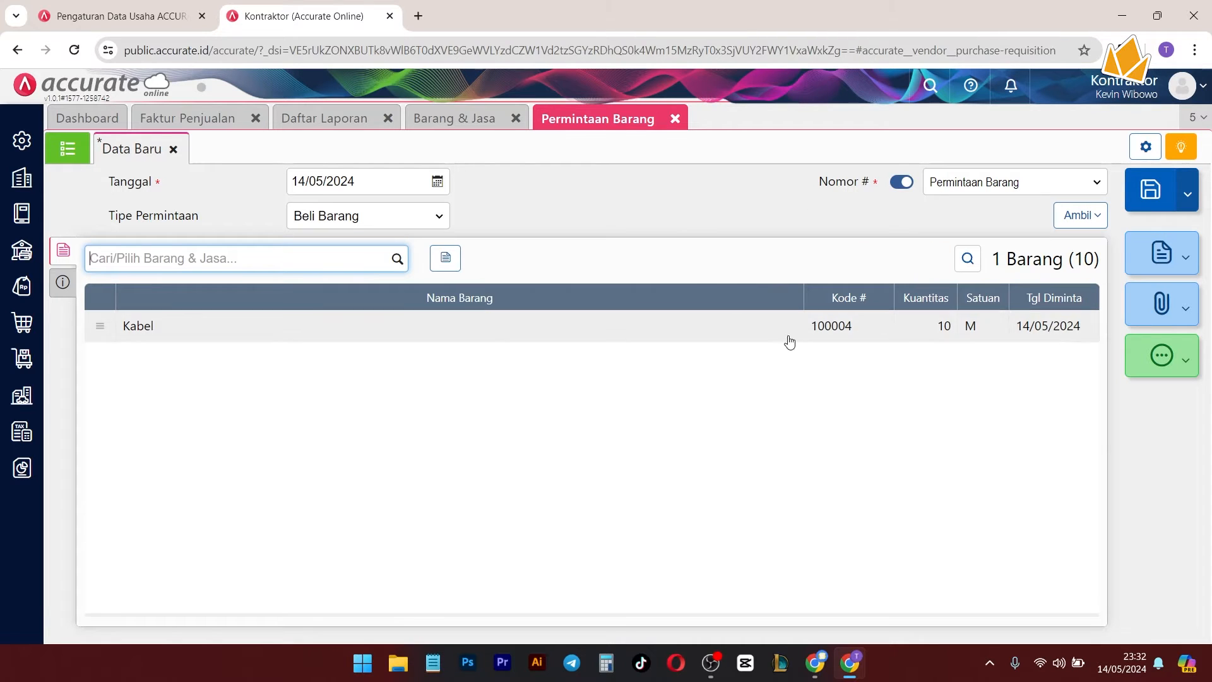
click(1134, 208)
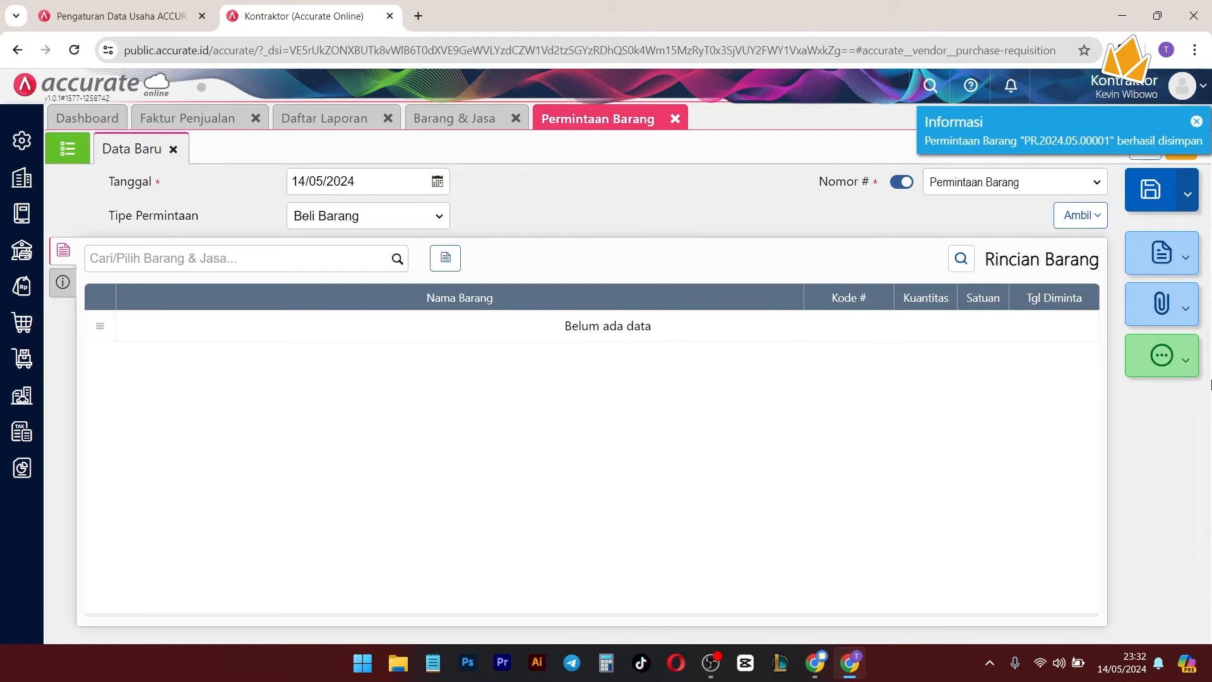
Step: Reopen the saved item request from the list, preview its Permintaan Barang - Default printout, and close the preview
click(68, 149)
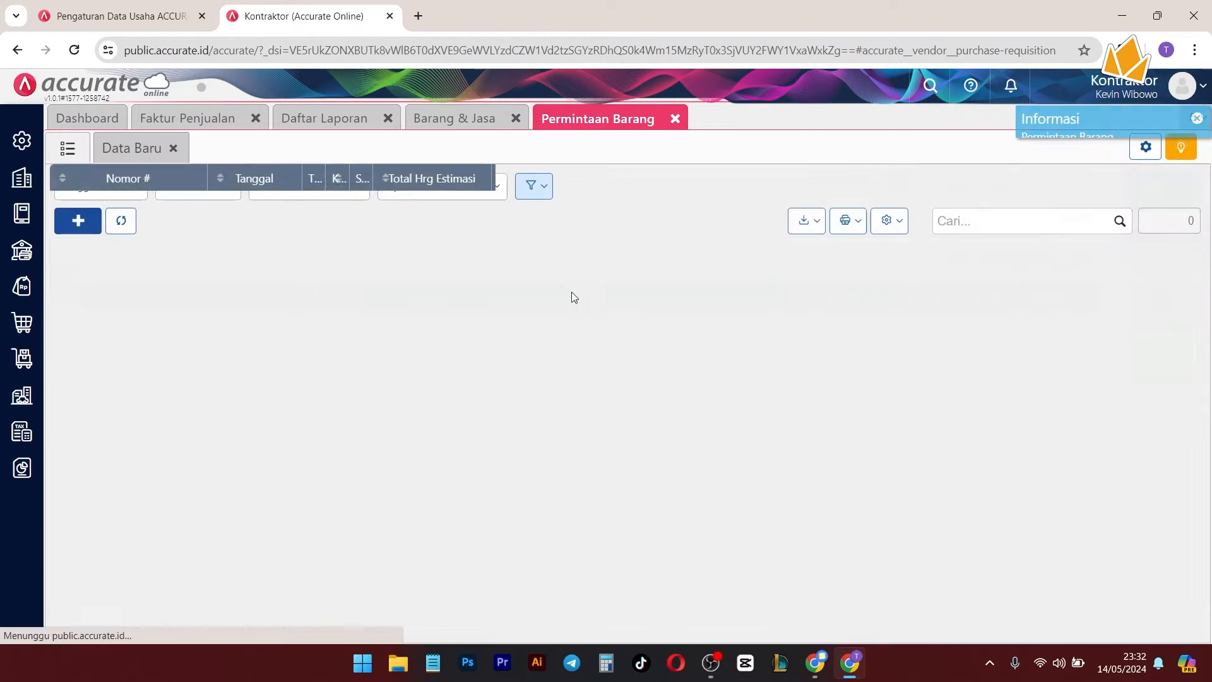
click(417, 295)
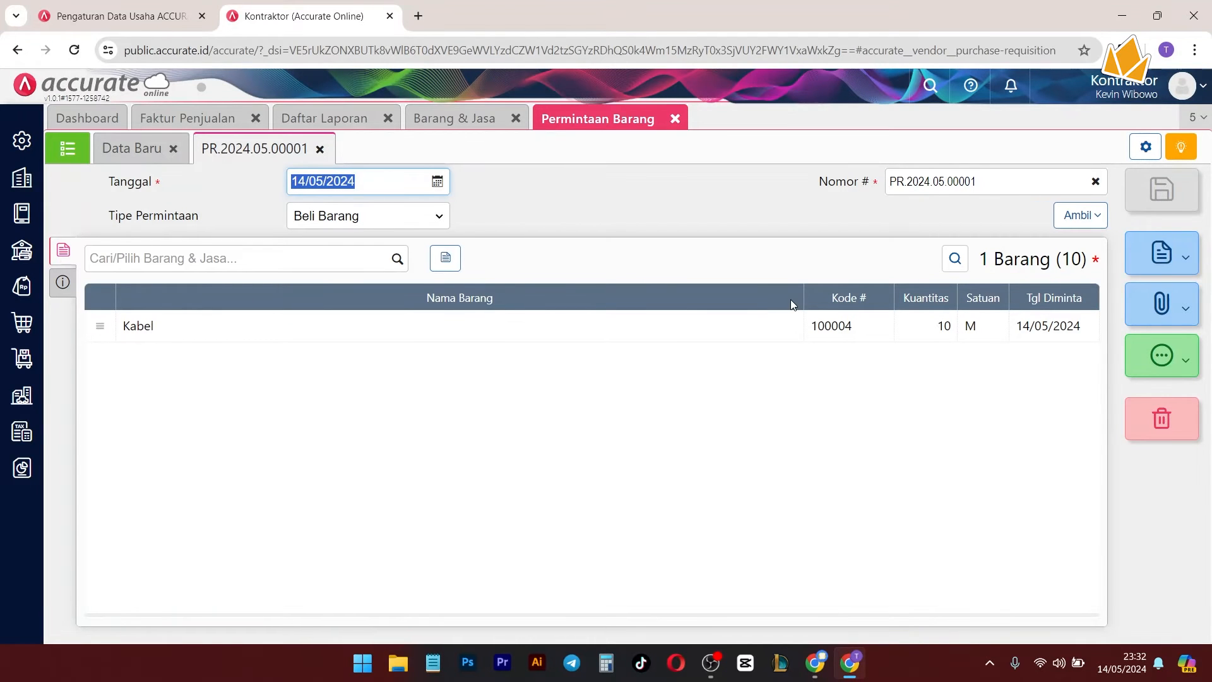
click(1162, 253)
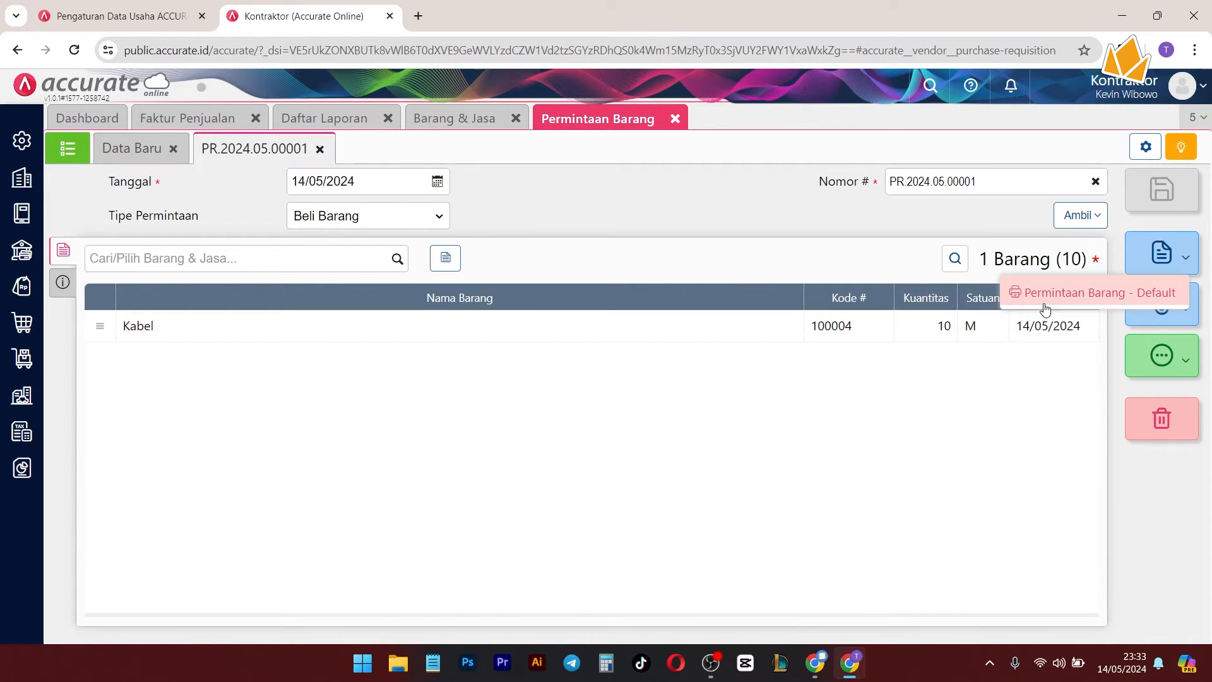
click(1052, 304)
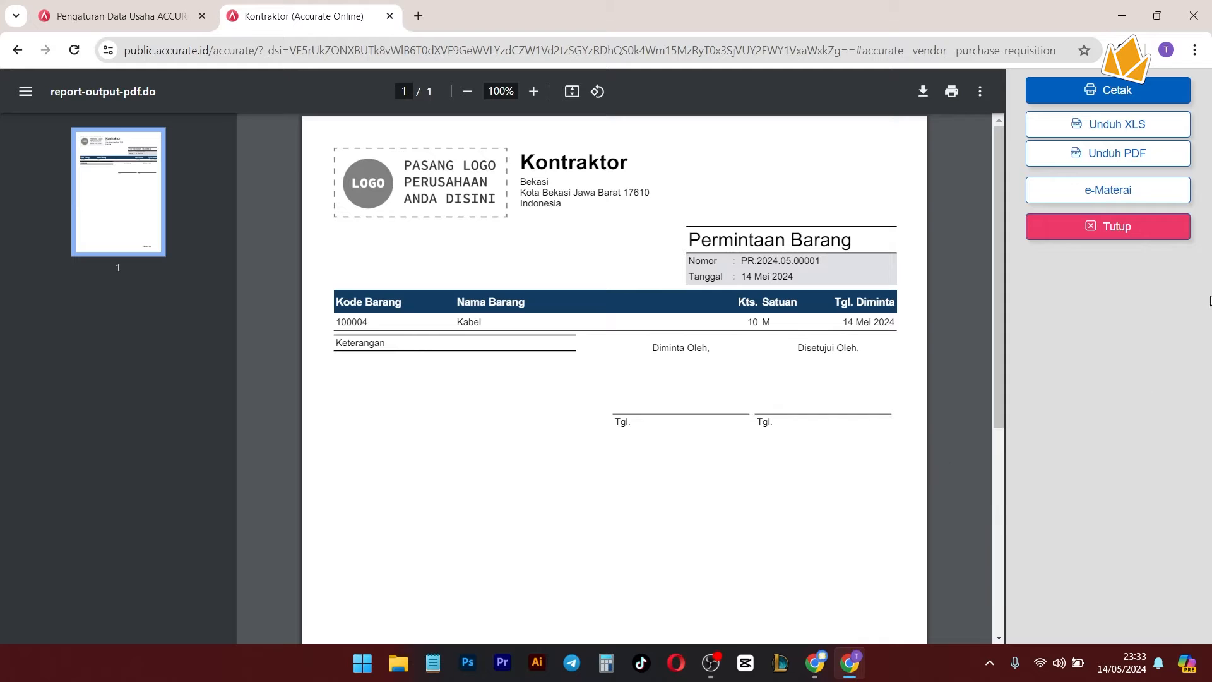
click(1122, 229)
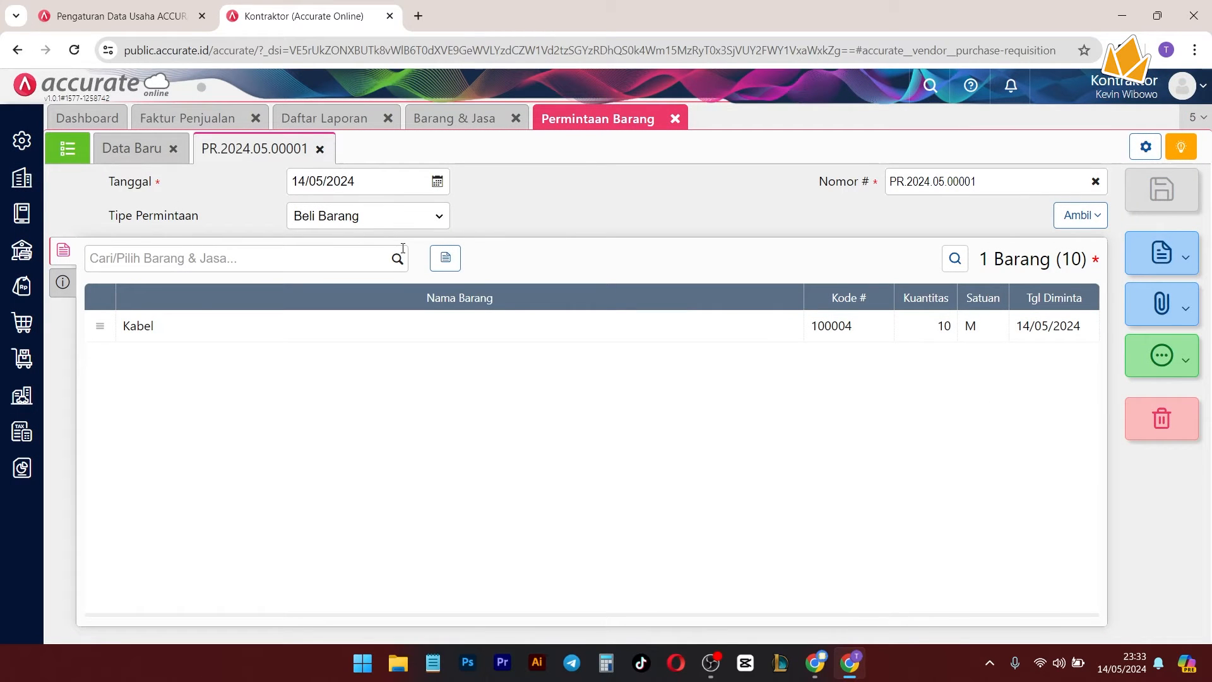
click(22, 140)
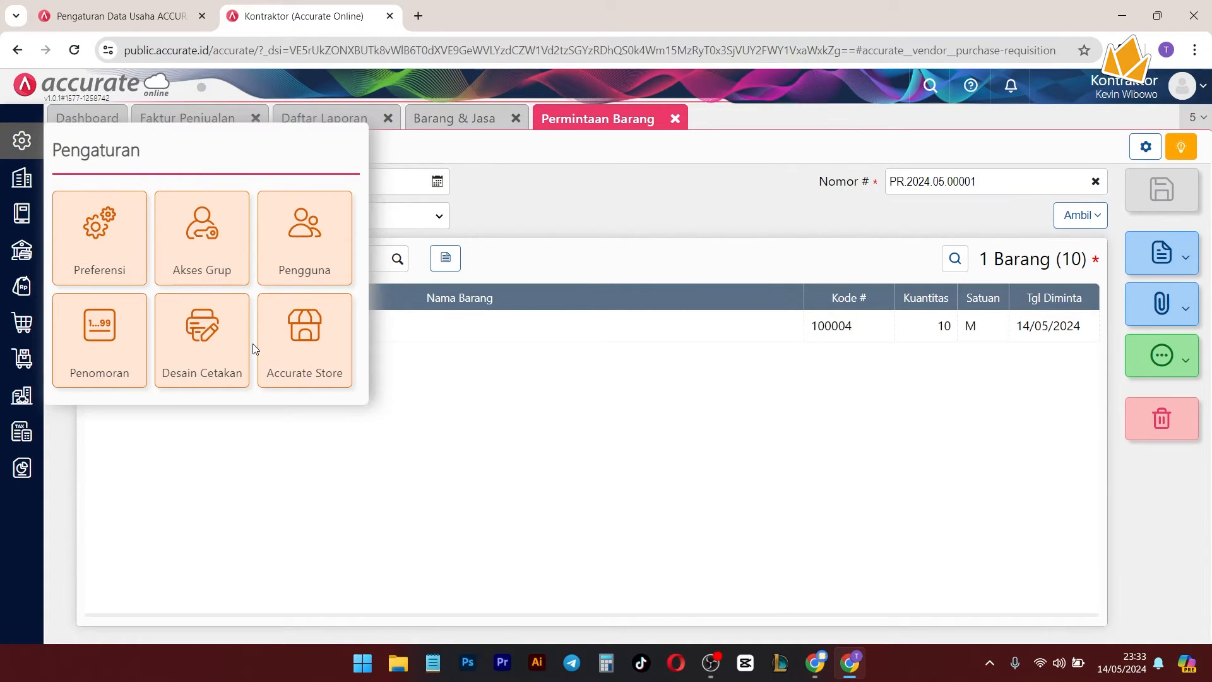
click(536, 380)
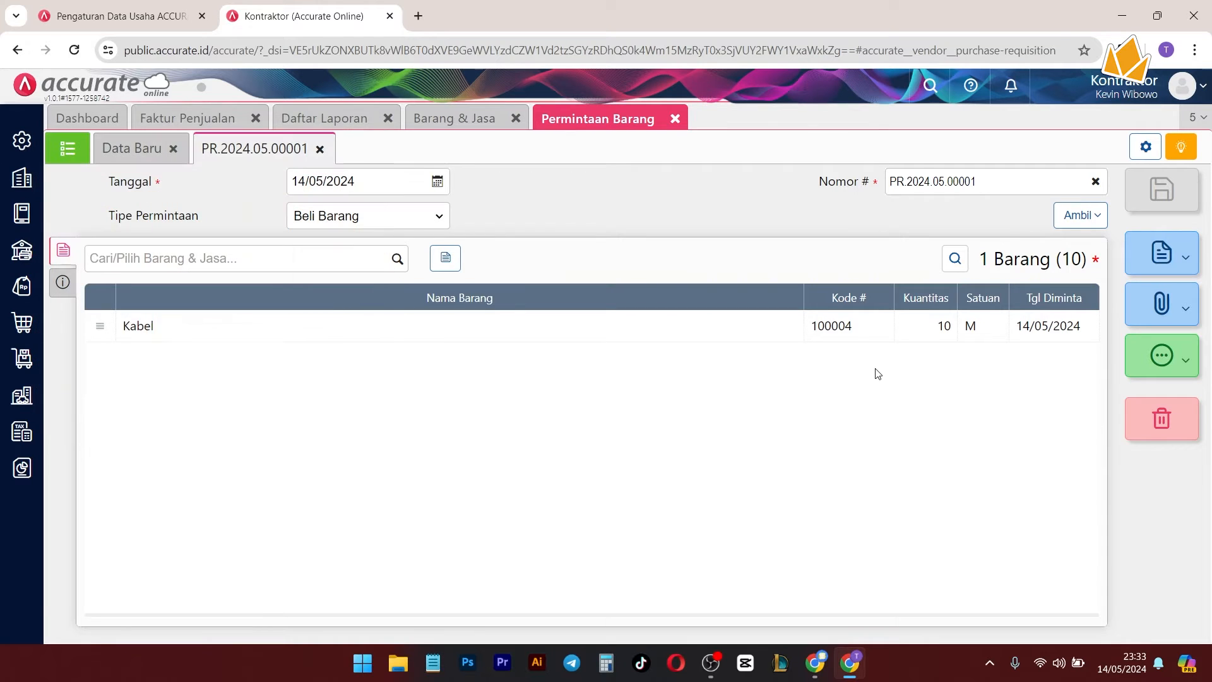
Step: View the item request's transaction document attachments, close them, and close the Permintaan Barang module
click(1164, 306)
click(1096, 346)
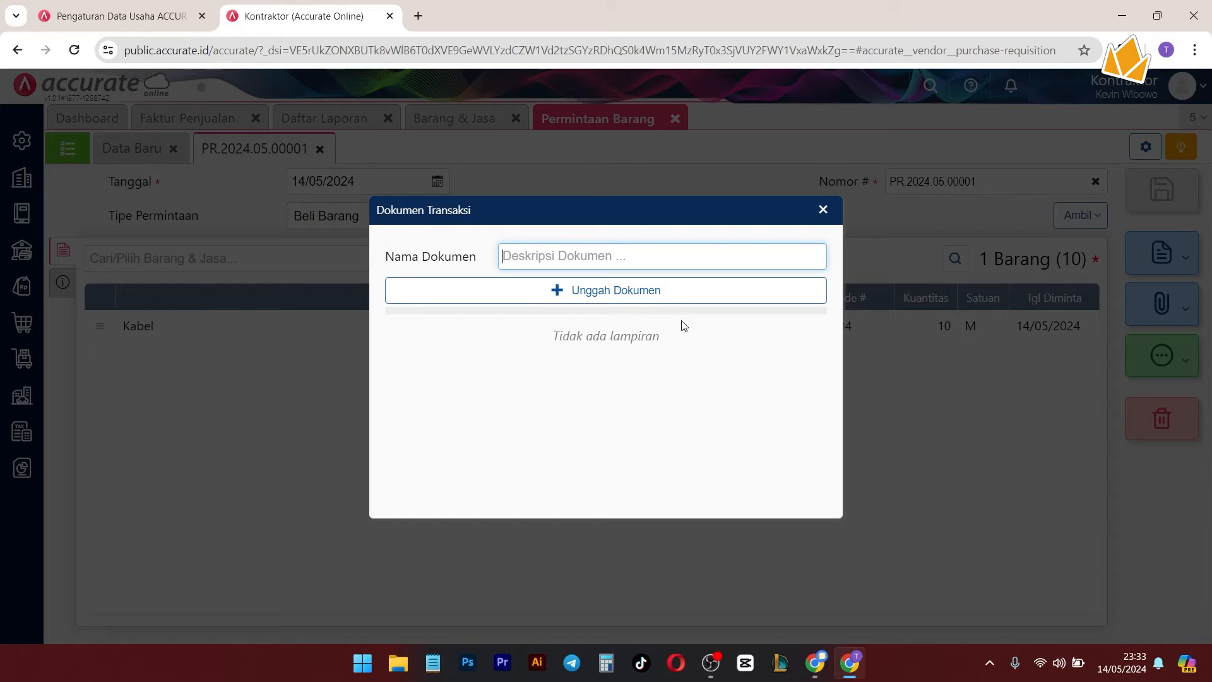
click(822, 210)
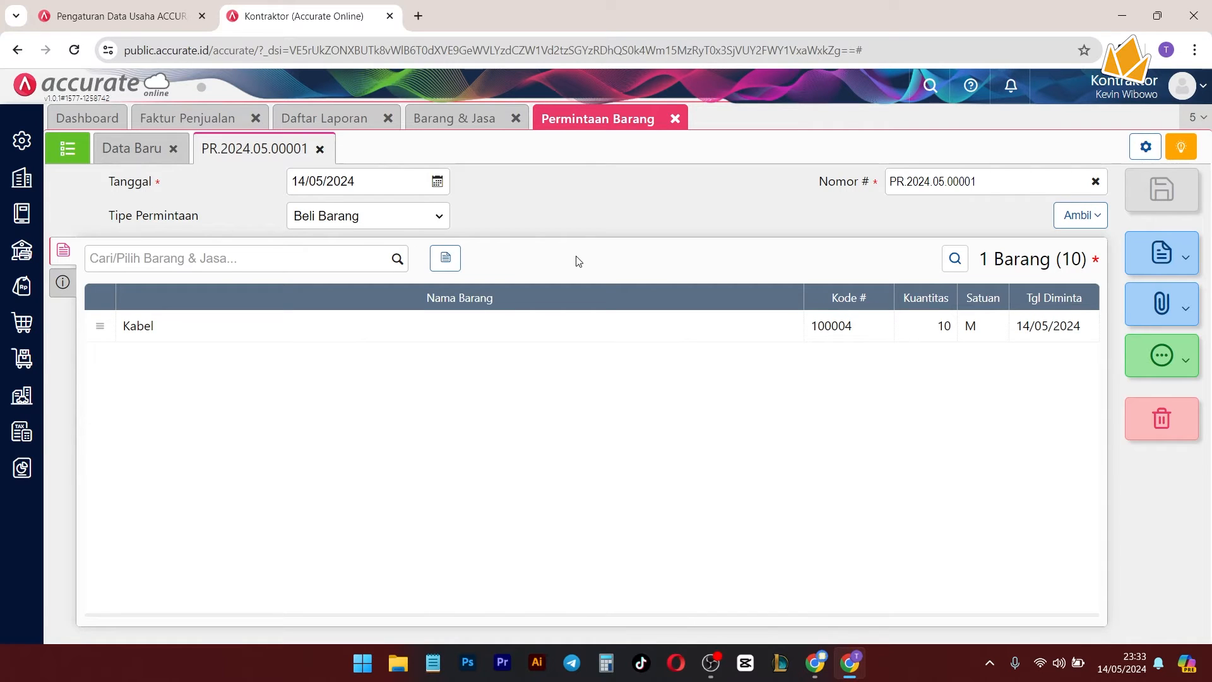
click(675, 119)
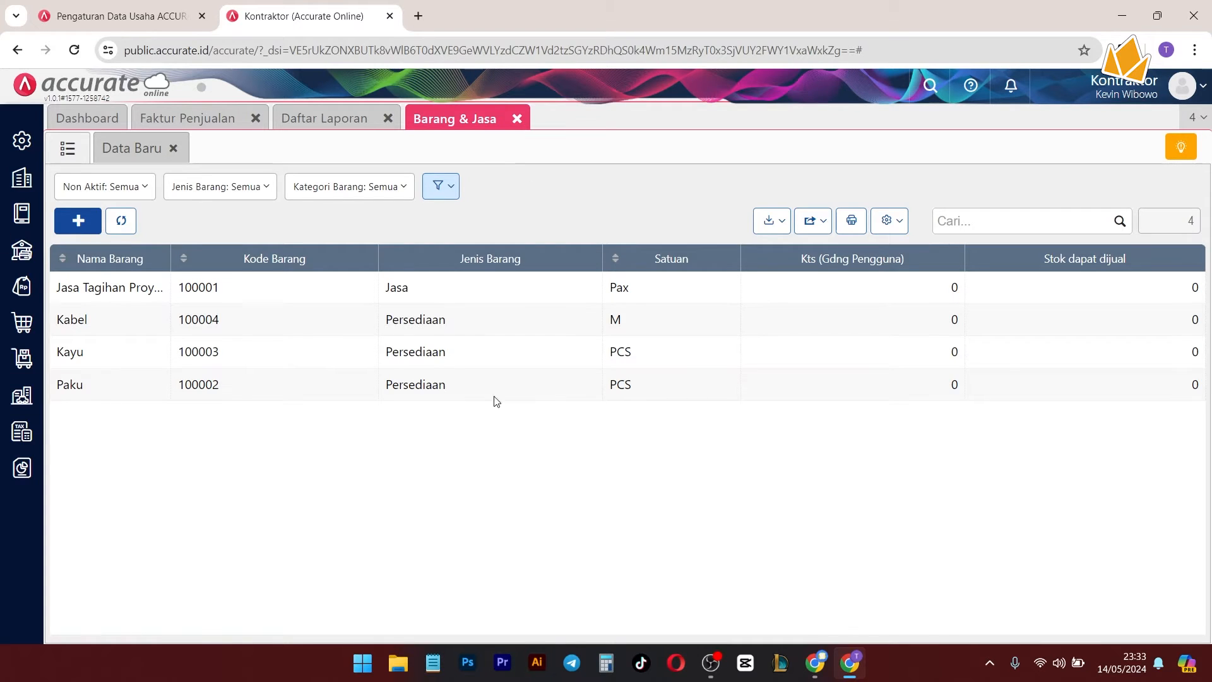
Step: Start a new purchase order (Pesanan Pembelian) and add Toko Kabel as its new supplier
click(22, 325)
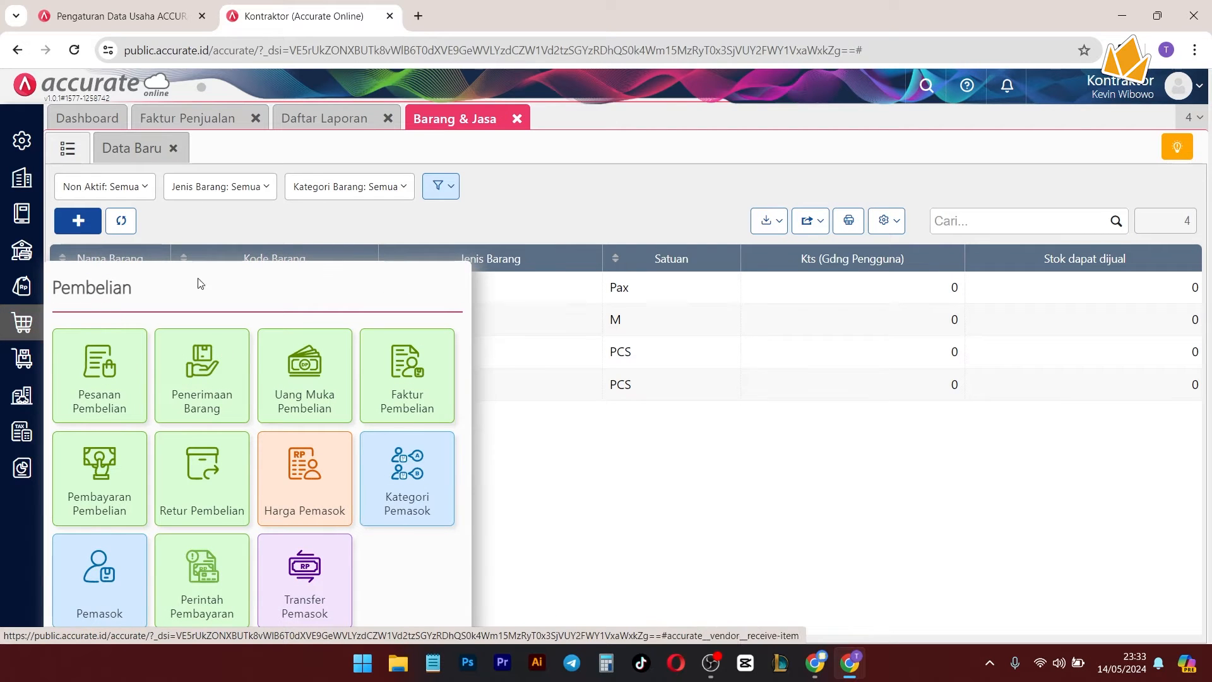
click(118, 378)
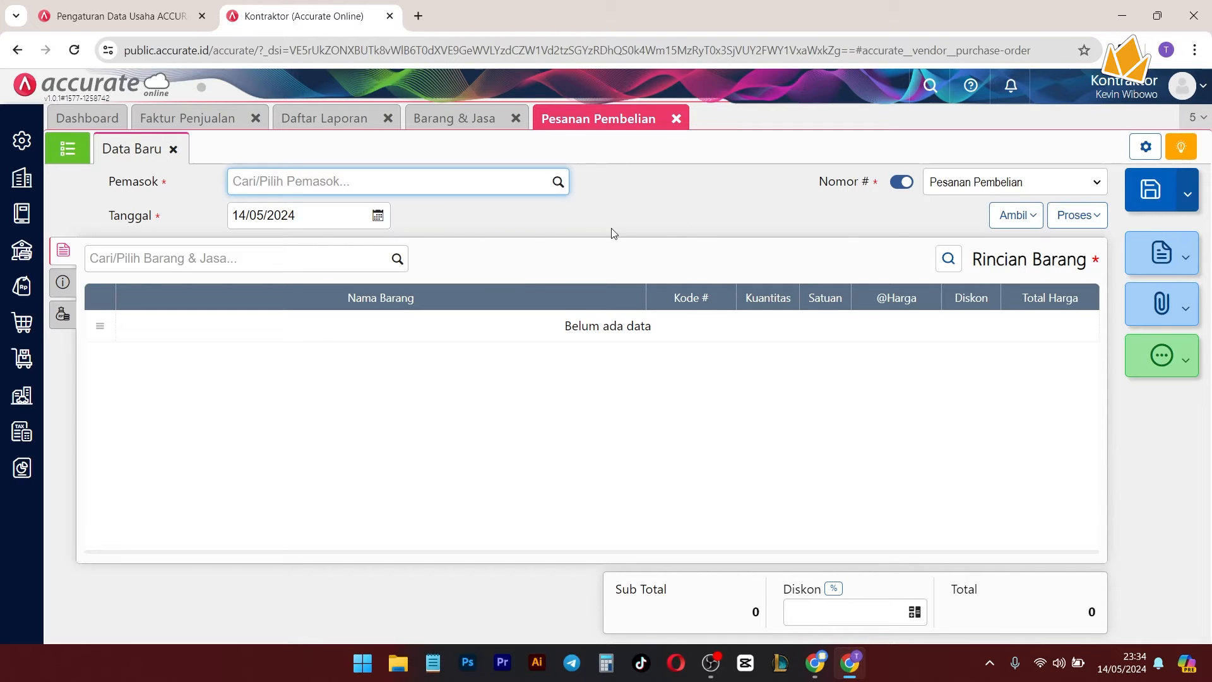
click(558, 182)
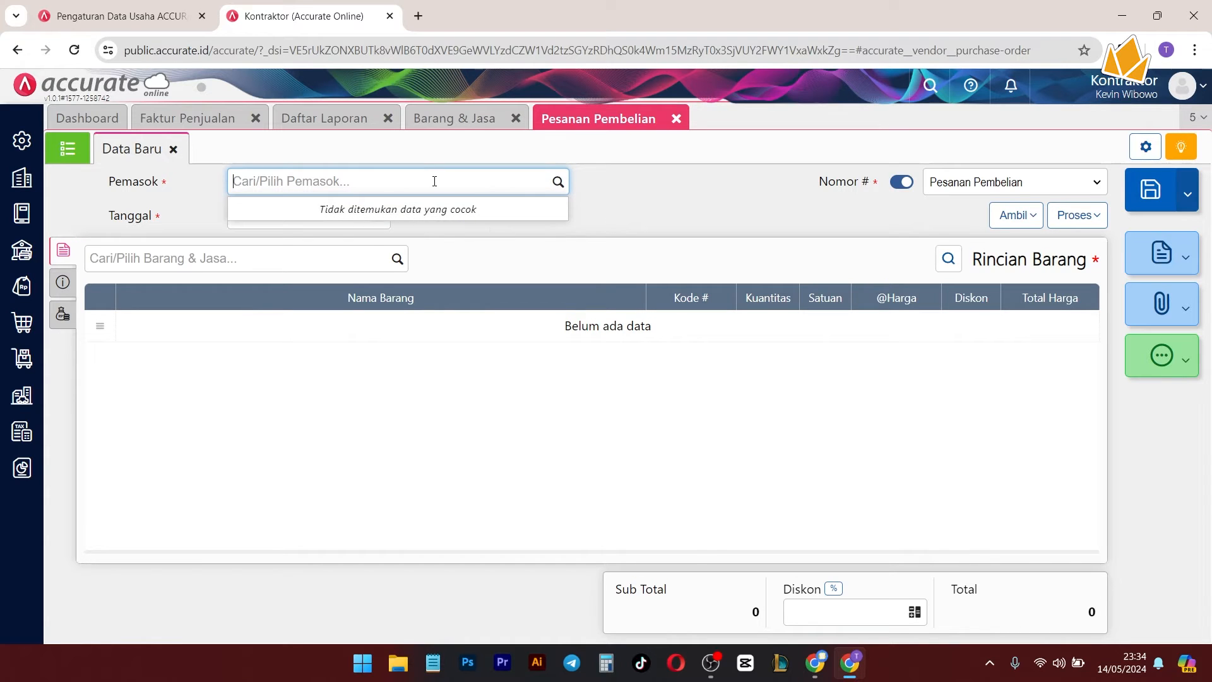
text(Toko Kabel)
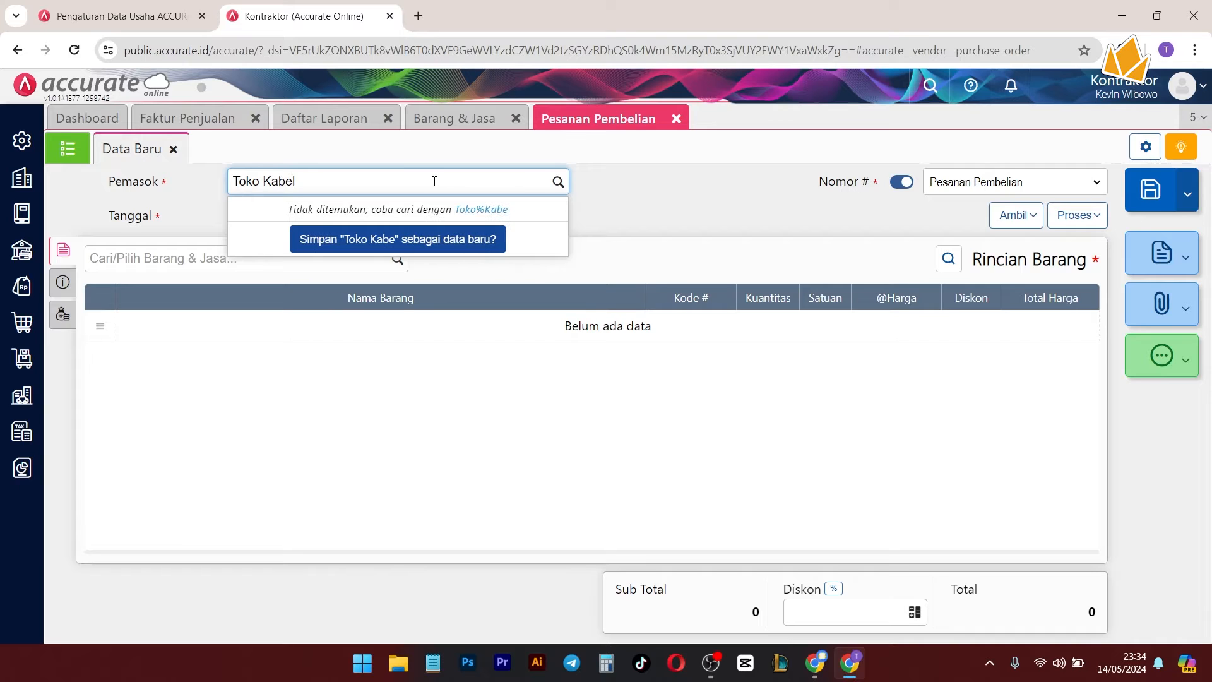
key(Return)
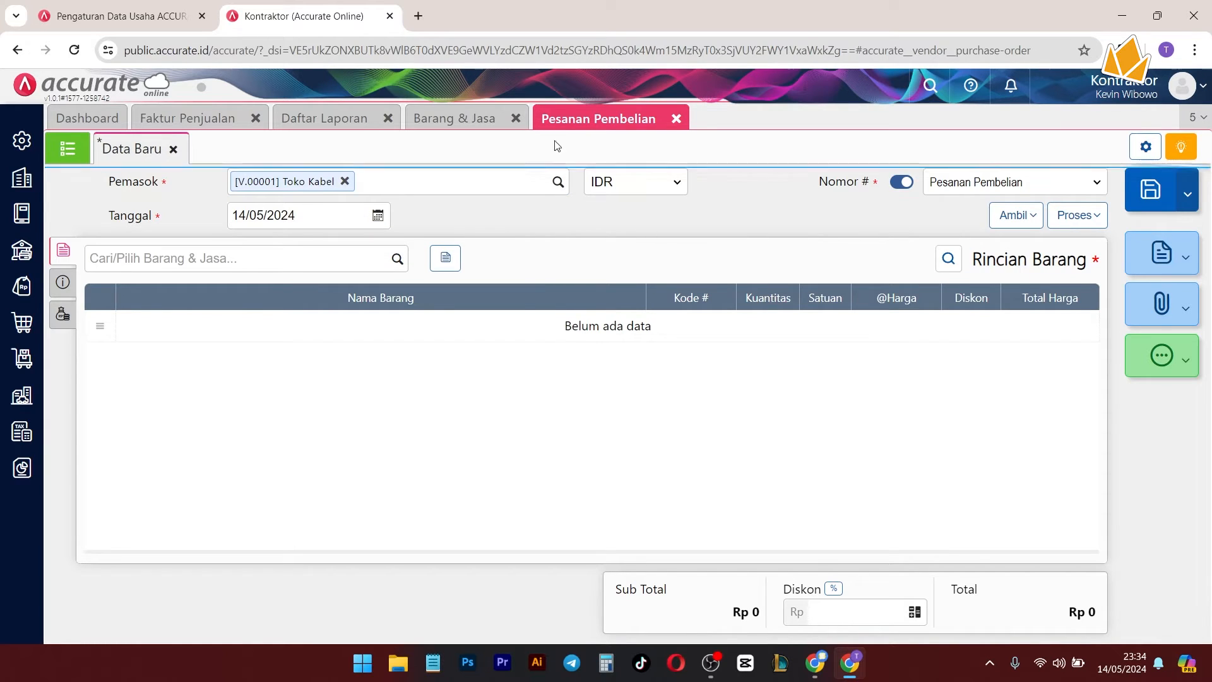
Step: Copy the 10 M Kabel line from the saved item request into the purchase order
click(396, 258)
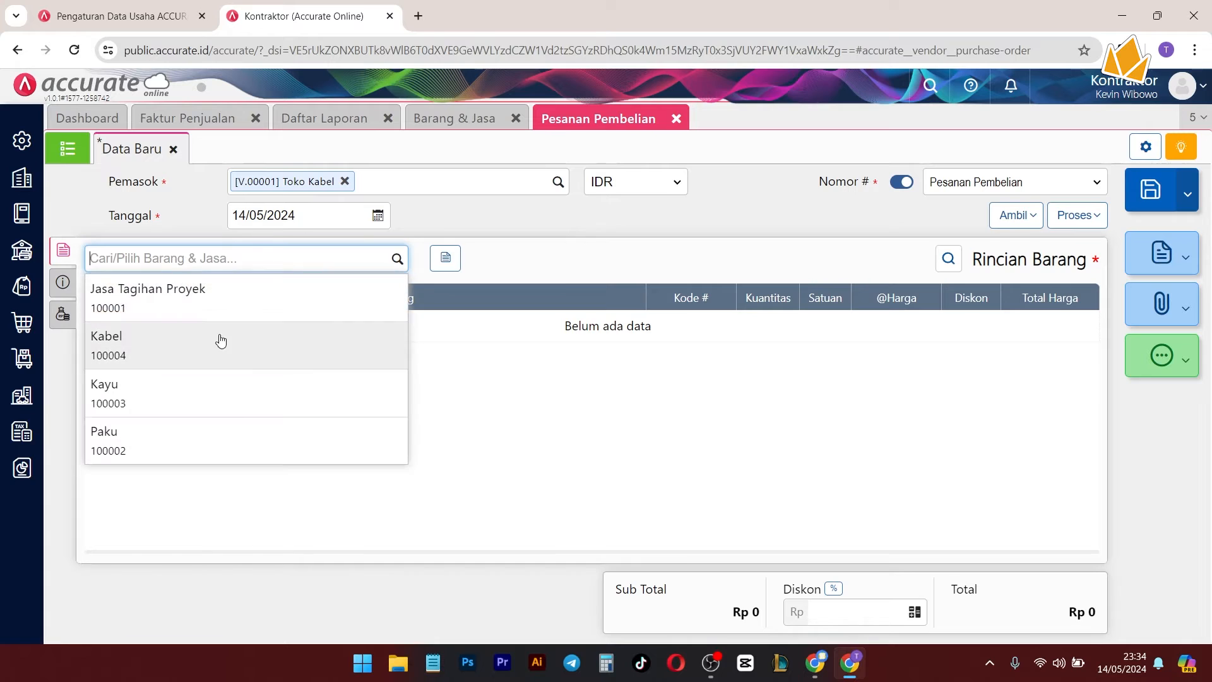
click(608, 242)
click(1015, 214)
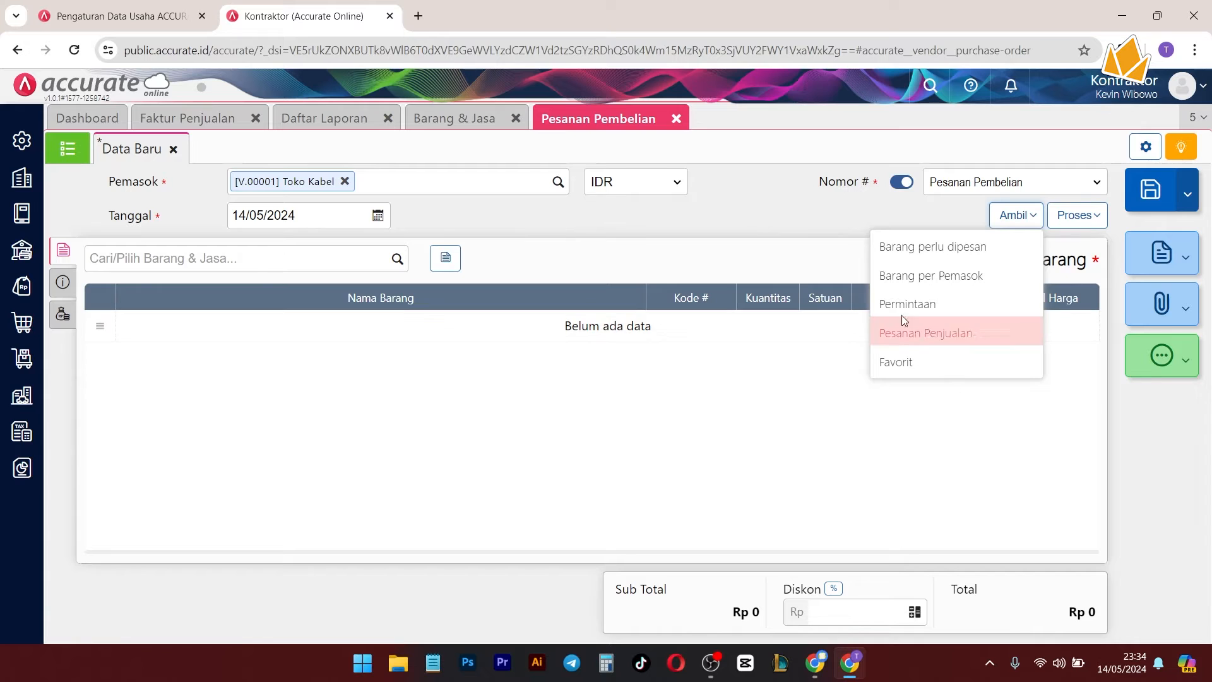
click(927, 304)
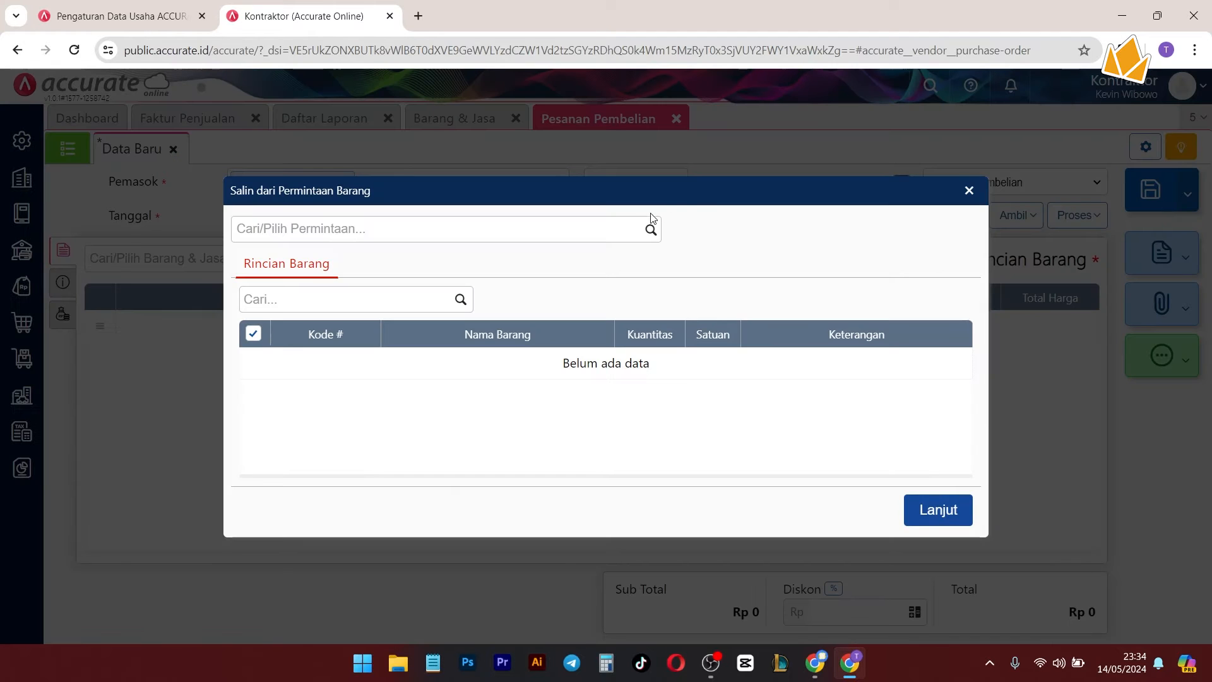
click(651, 229)
click(370, 284)
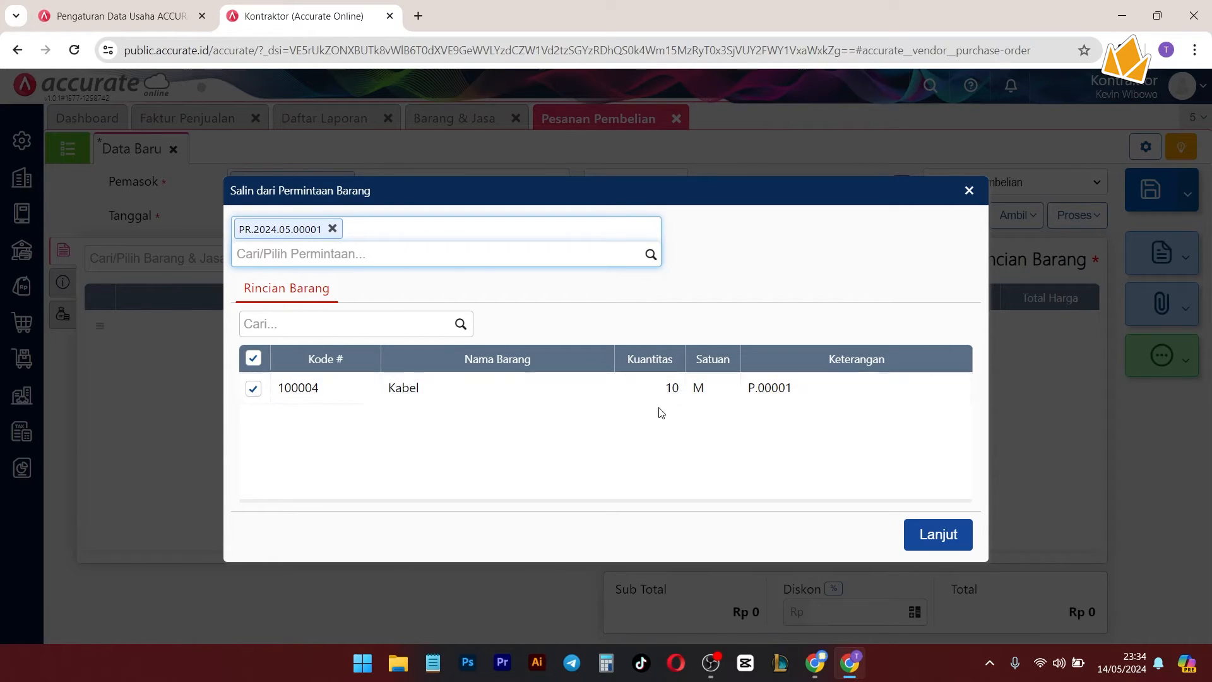
click(938, 534)
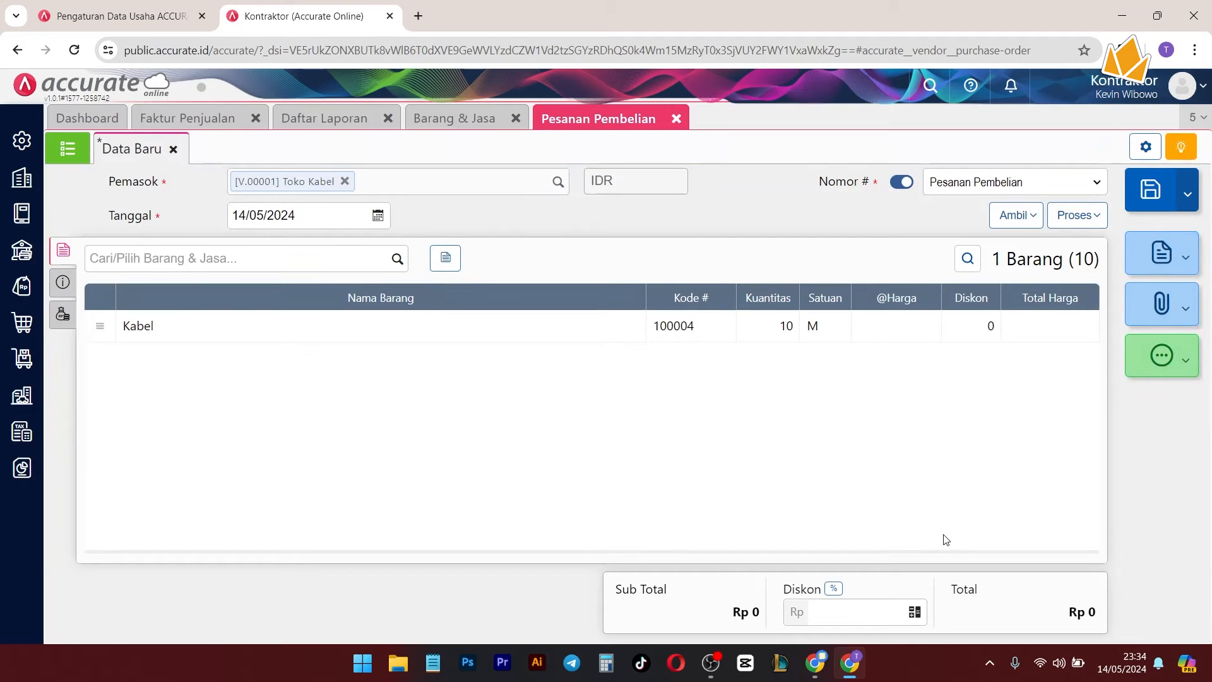
Step: Open the Kabel line and check its linked project and request number in the additional information
click(563, 323)
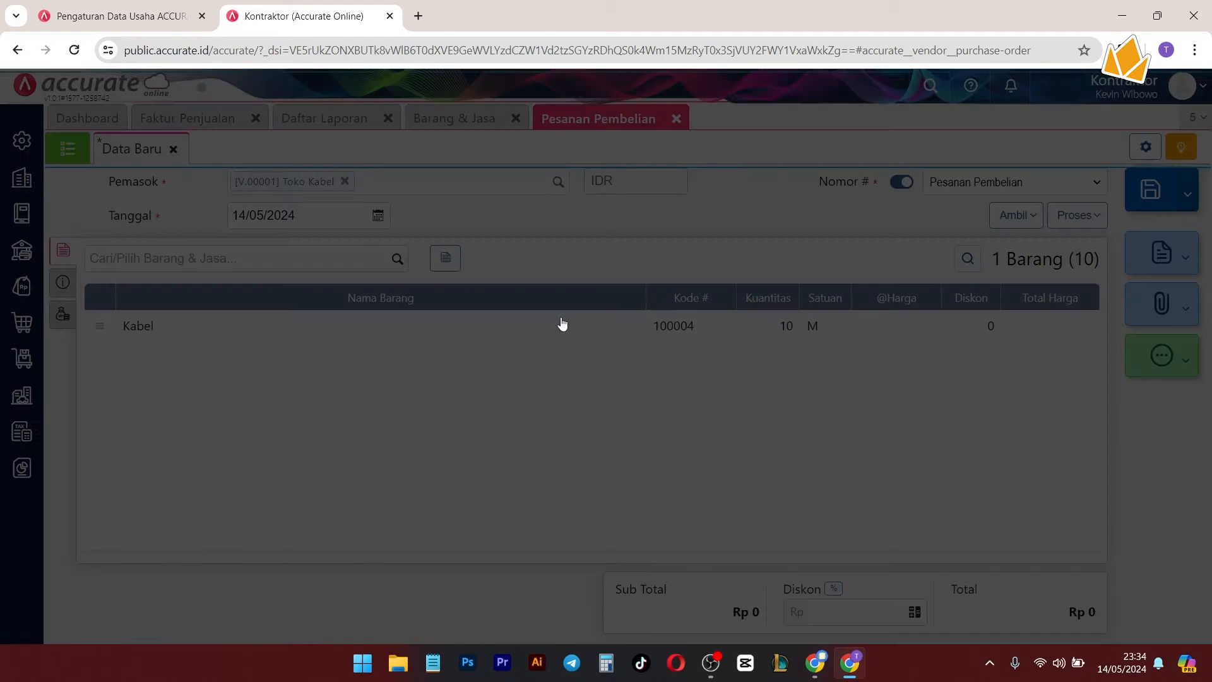
click(525, 187)
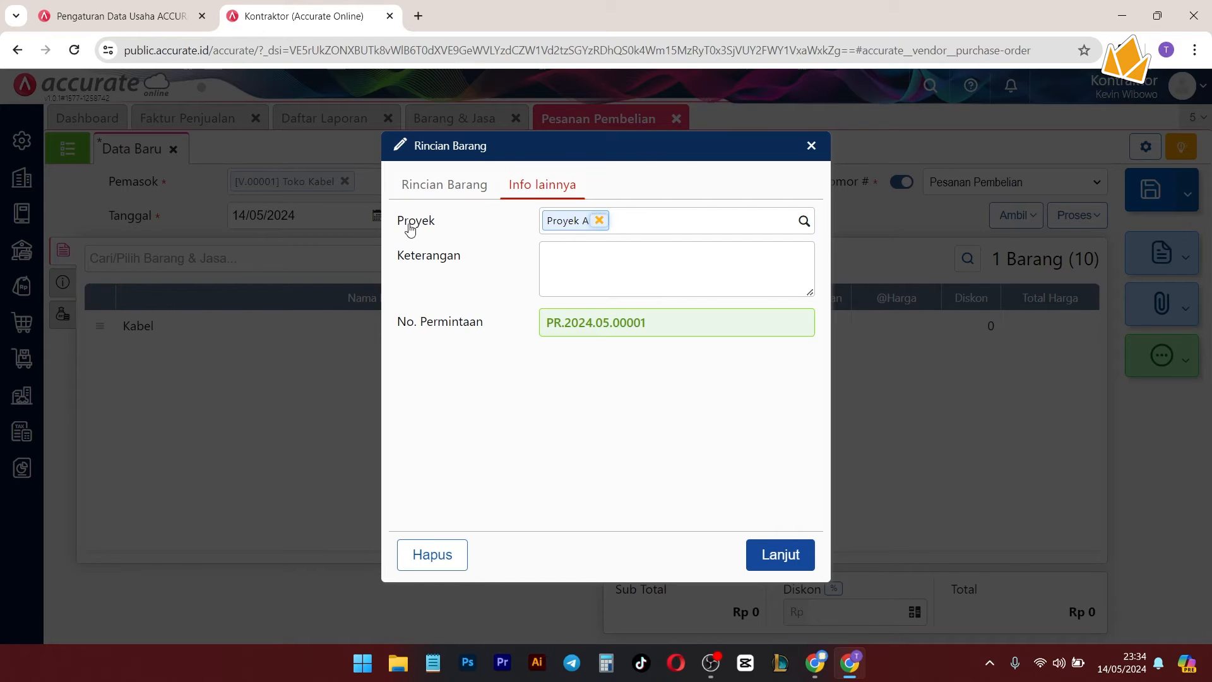
drag(397, 221, 429, 227)
click(450, 190)
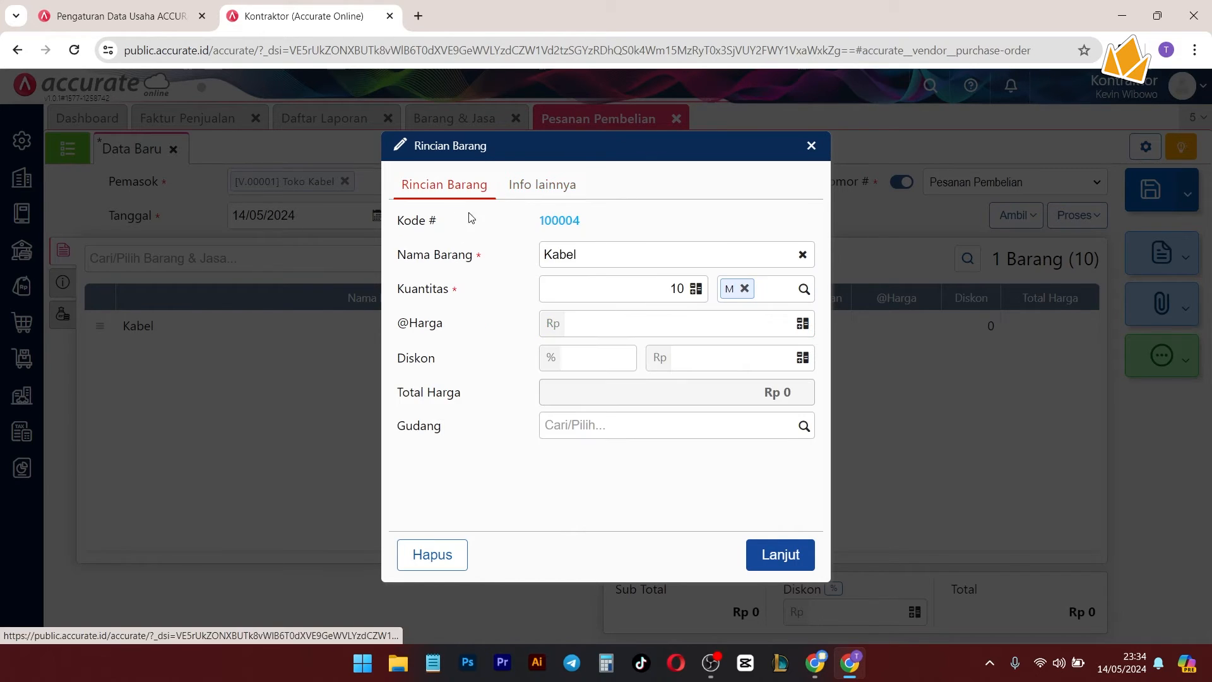
click(551, 182)
drag(407, 321, 663, 337)
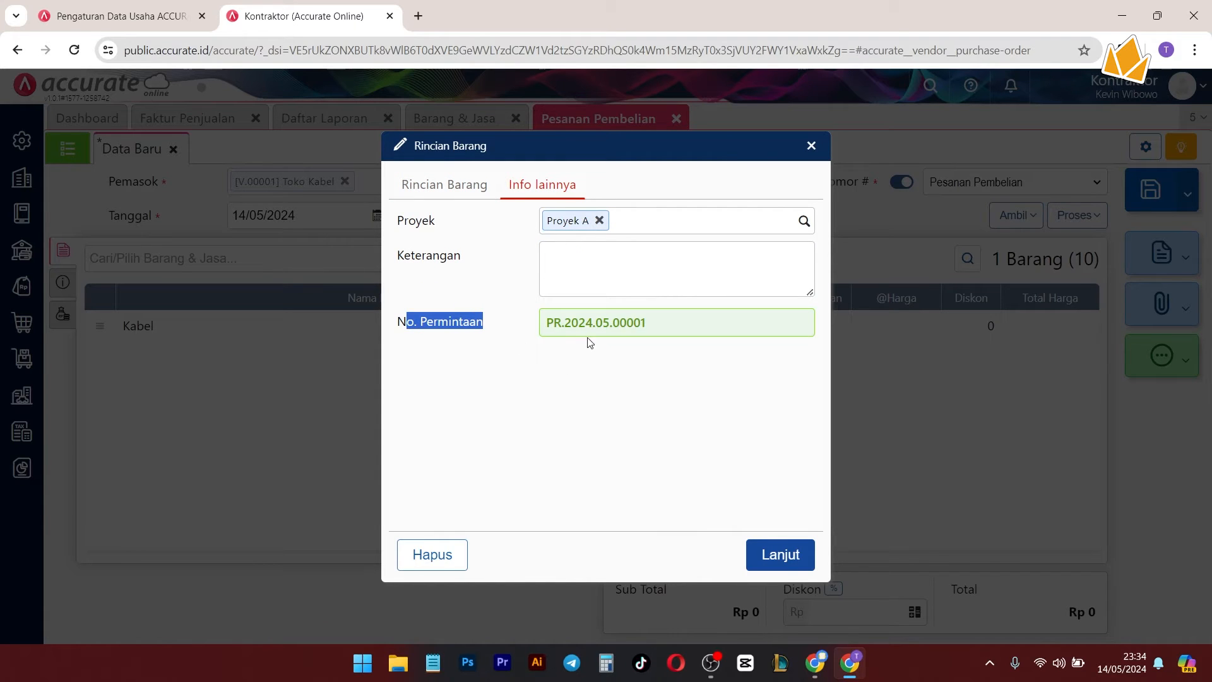
Step: Set the Kabel line's unit price to Rp 50.000 and its warehouse to Gudang Pusat, and confirm the line
click(454, 180)
click(689, 318)
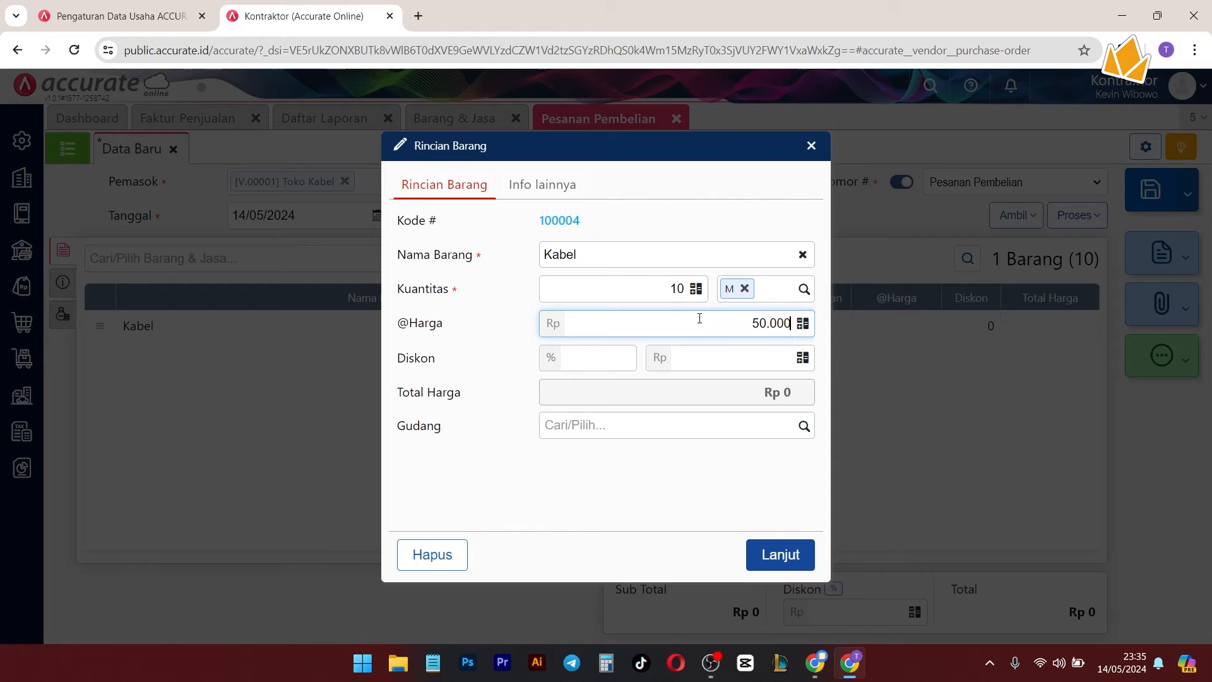
text(50000)
click(675, 473)
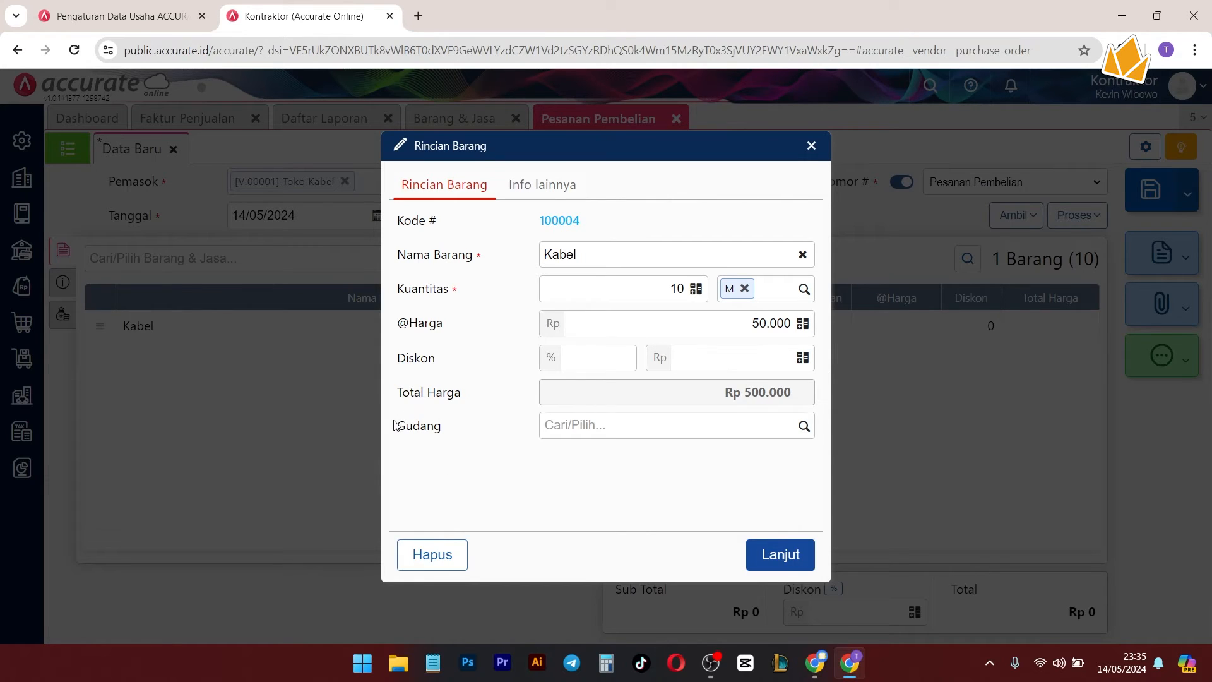
drag(397, 428, 434, 427)
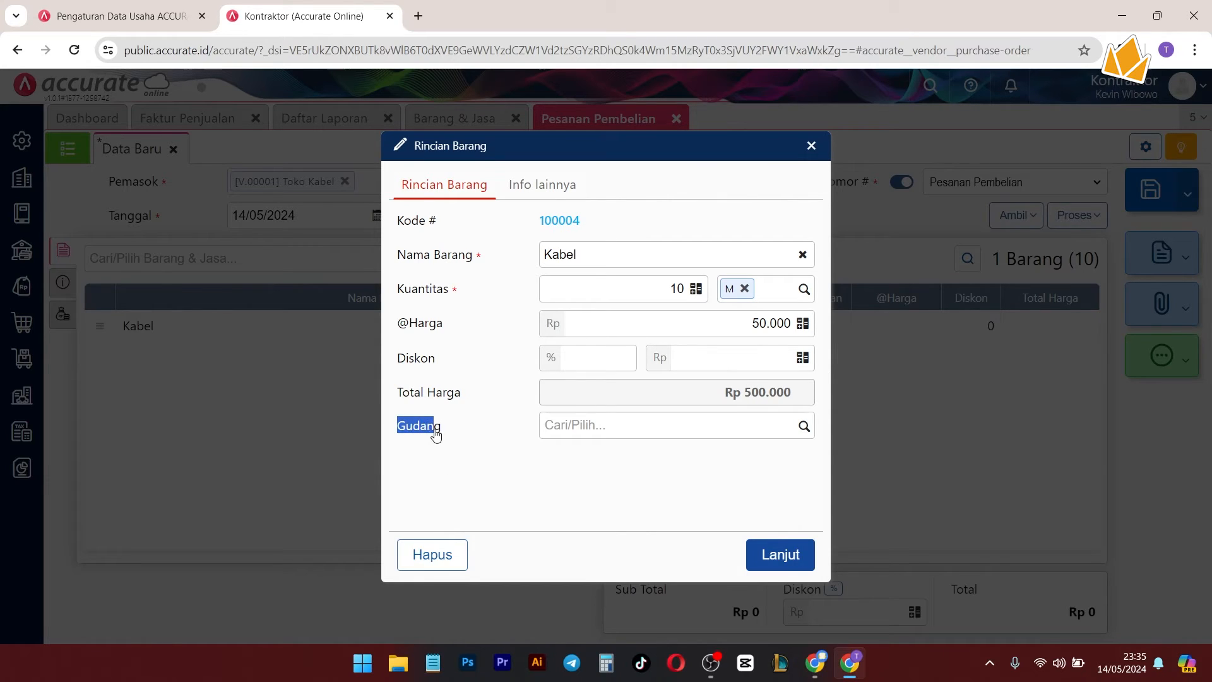
click(804, 429)
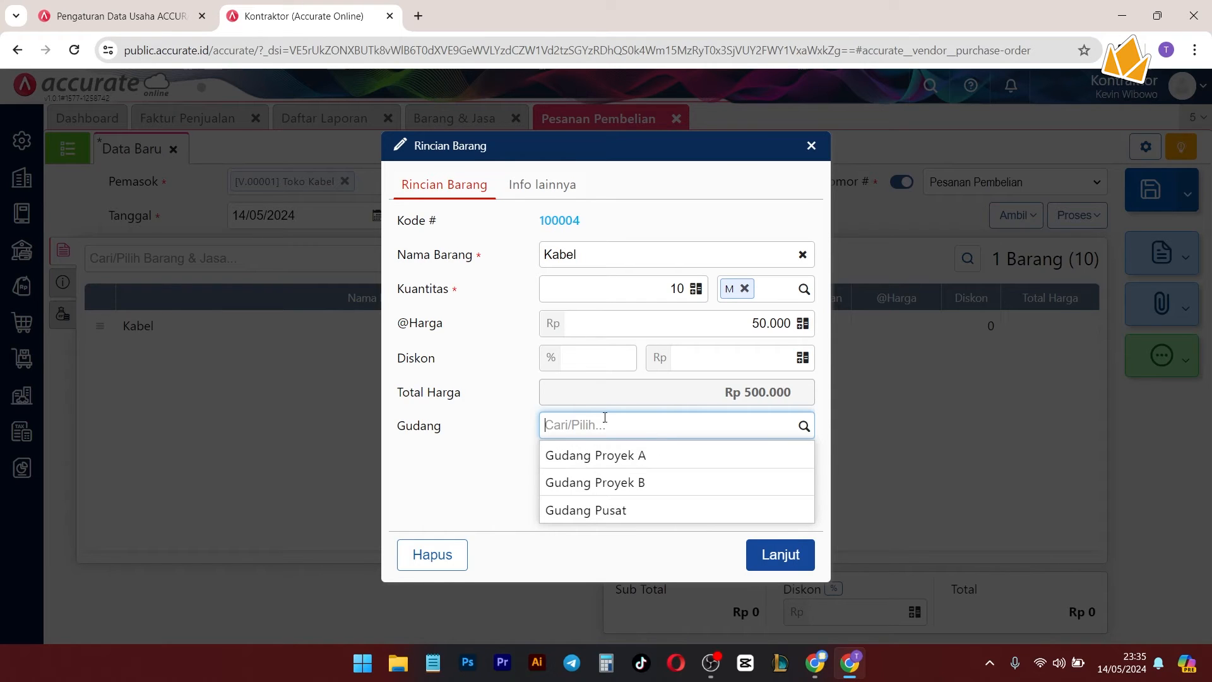
click(581, 512)
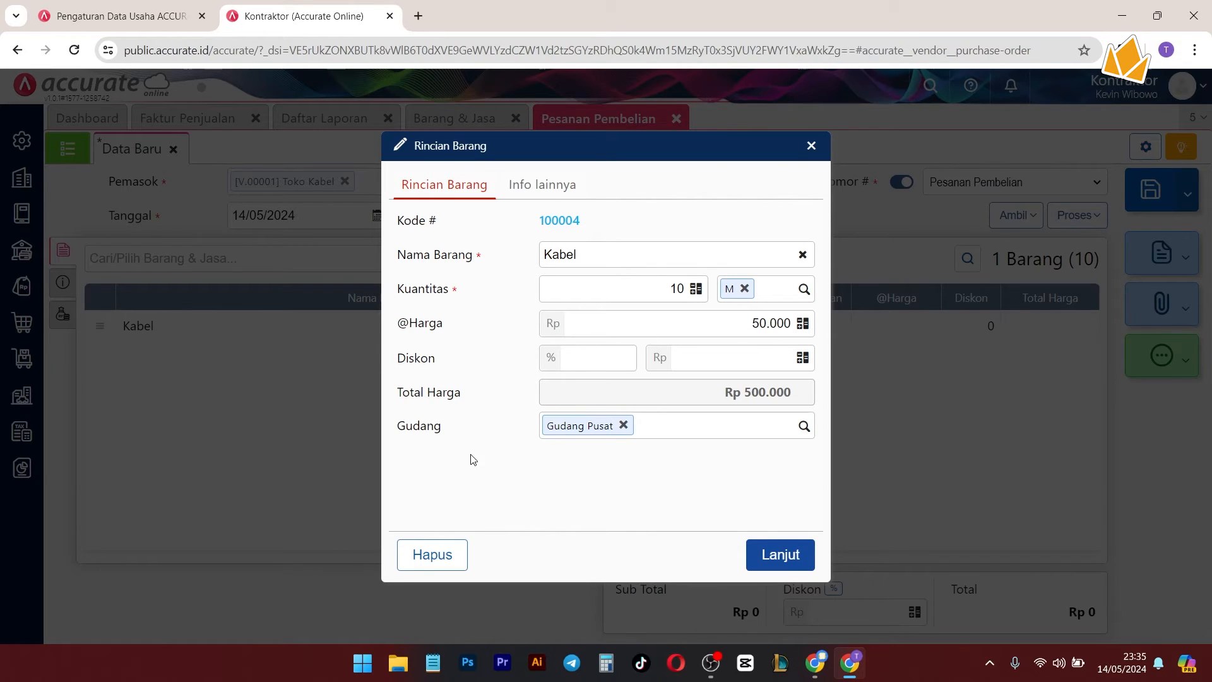
click(773, 556)
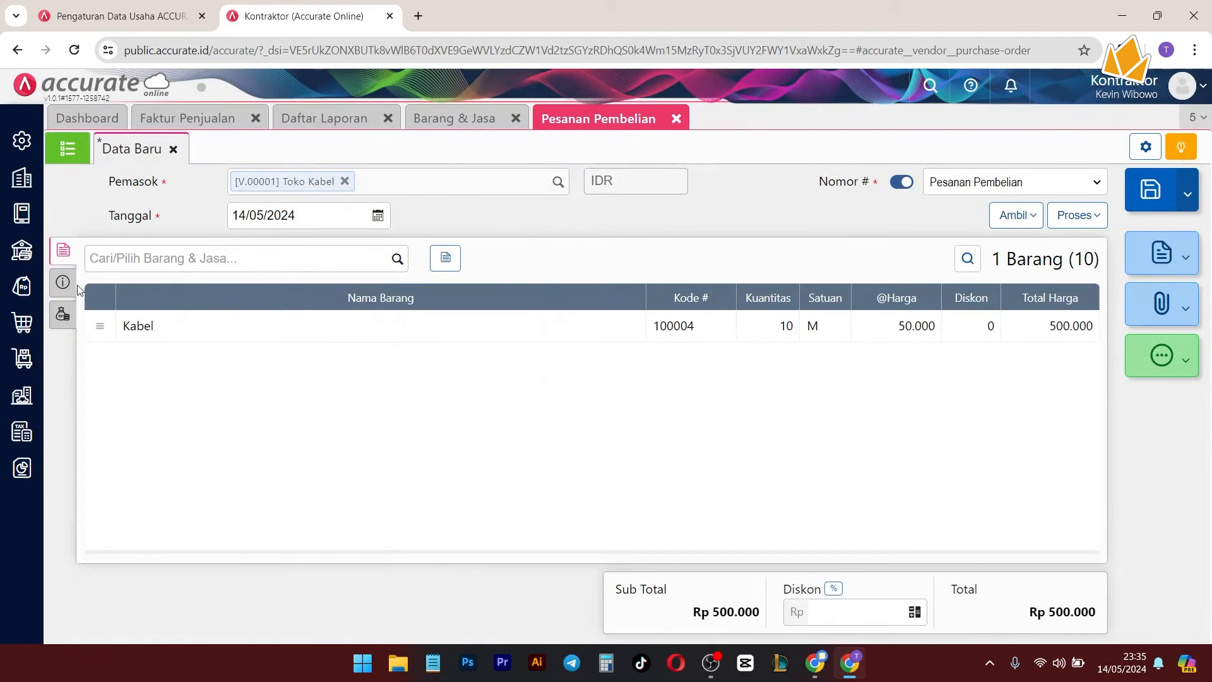
Step: Fill in the order's delivery address from a stored address, check the payment terms, and save the purchase order
click(72, 282)
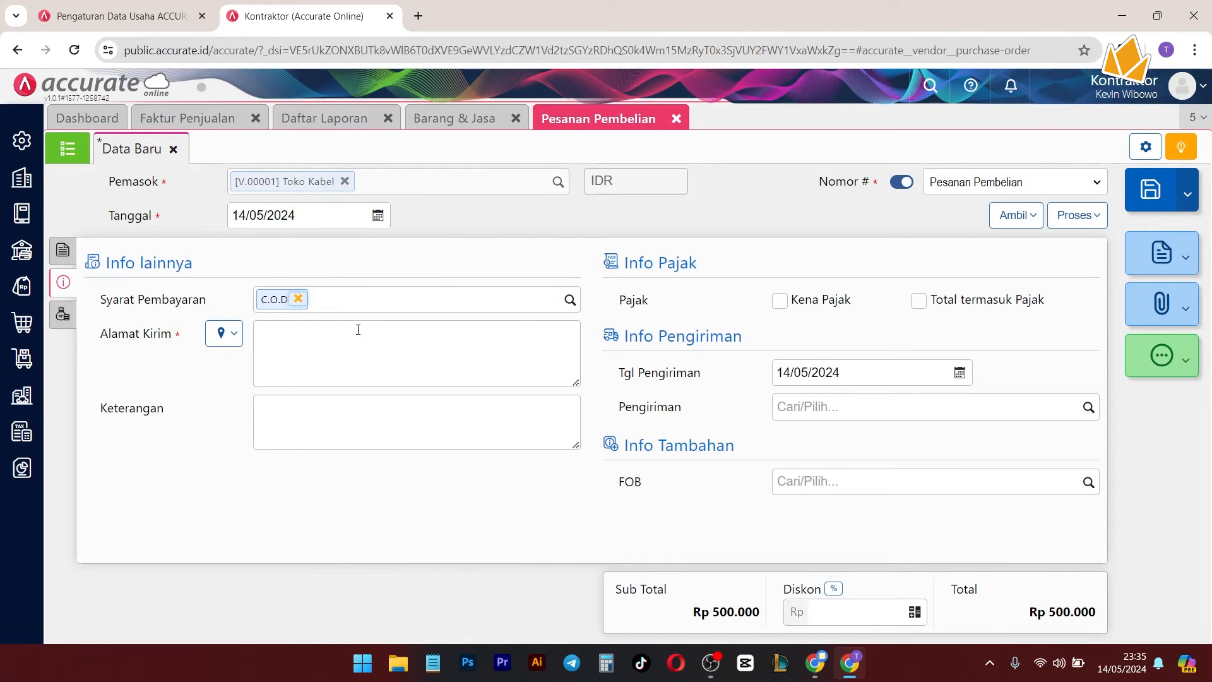
click(224, 334)
click(233, 365)
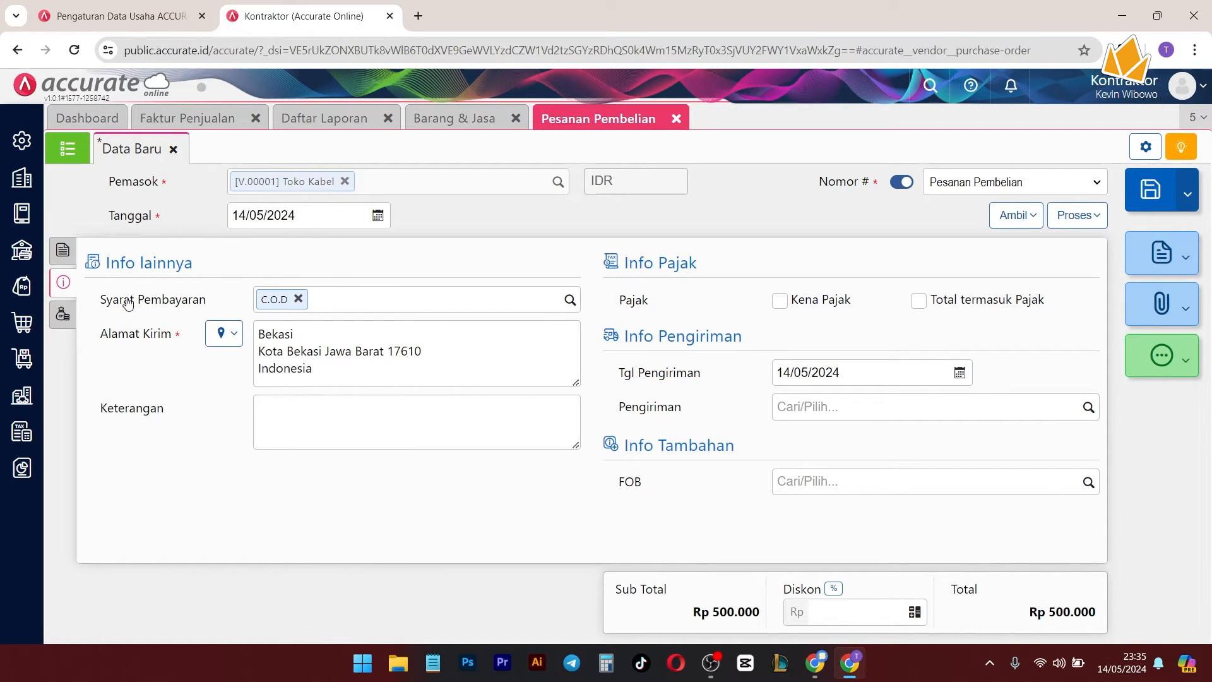
drag(144, 300, 193, 299)
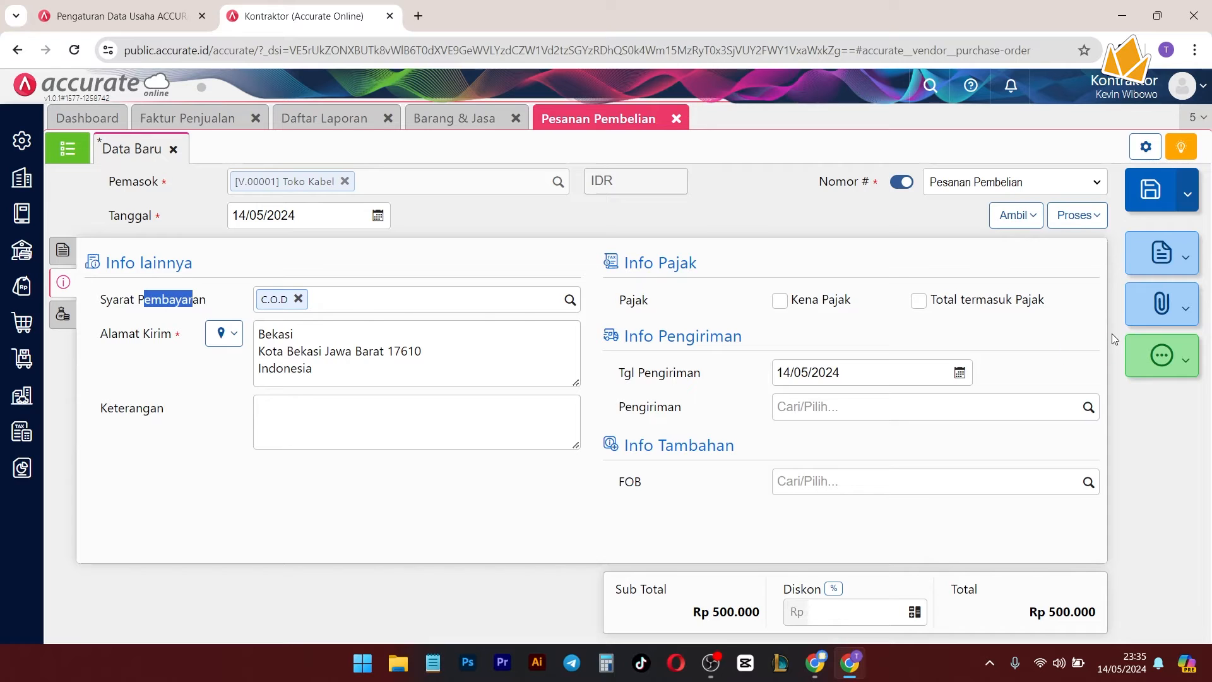
click(1149, 194)
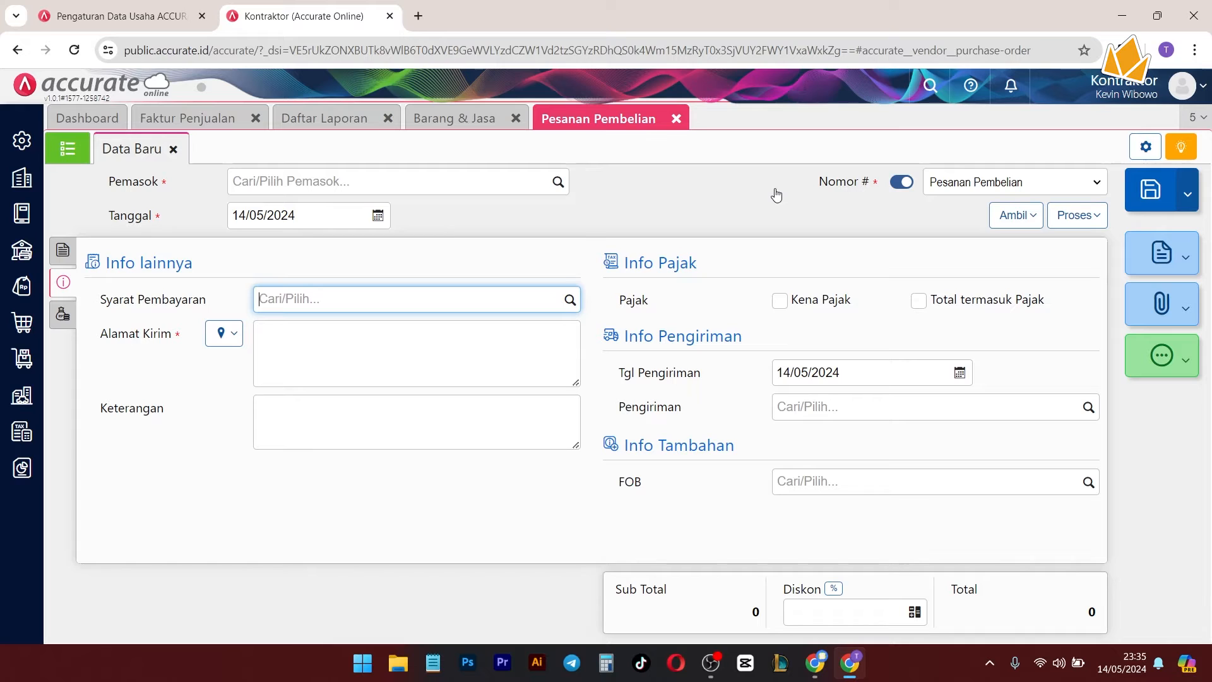
Step: Refresh the open Neraca (Induk Skontro) report and review its asset, liability and equity sections
click(342, 121)
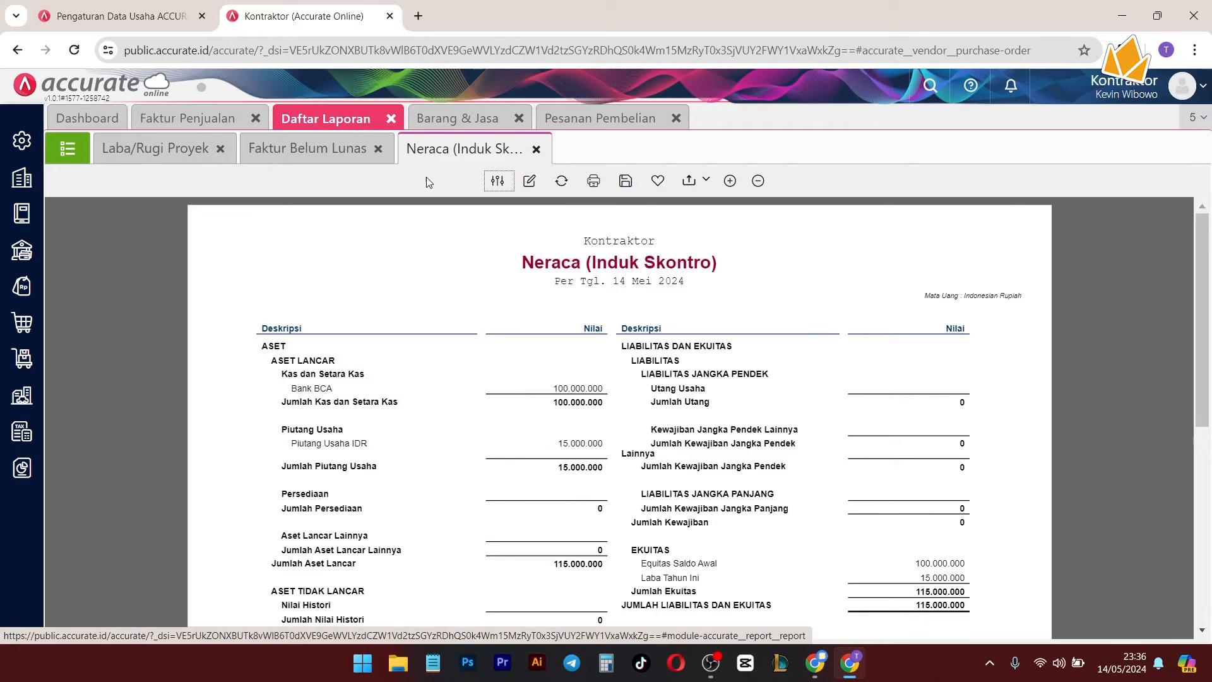
click(561, 181)
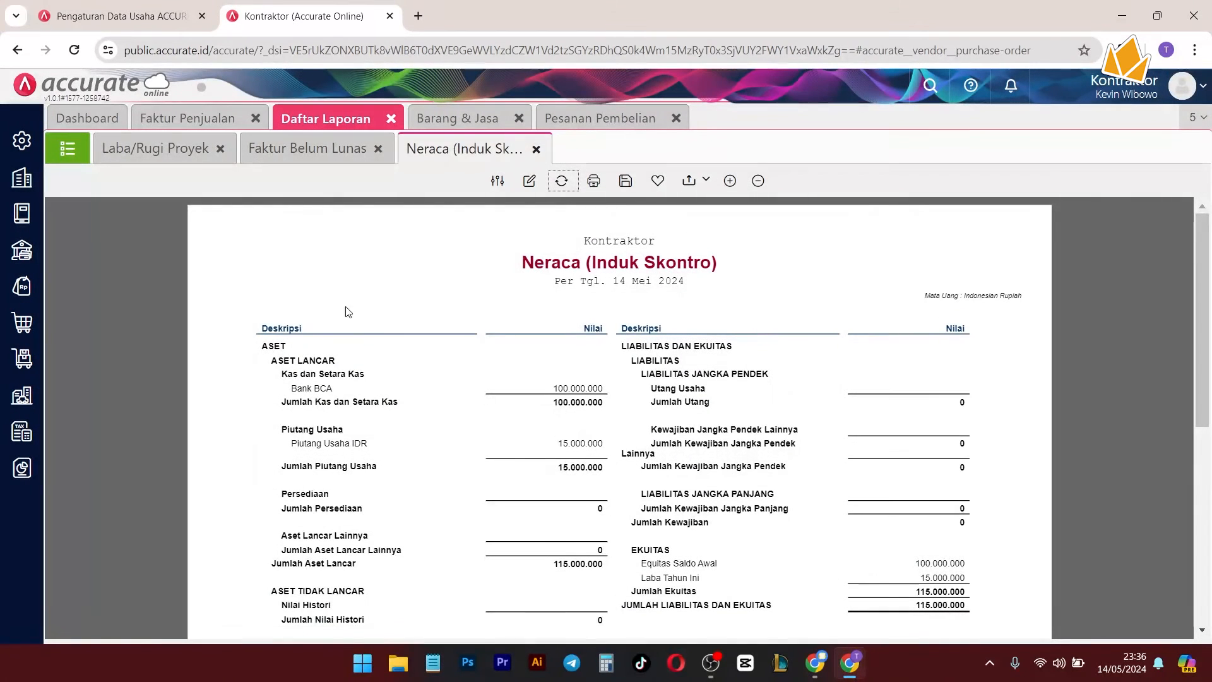
scroll(687, 503, down, 3)
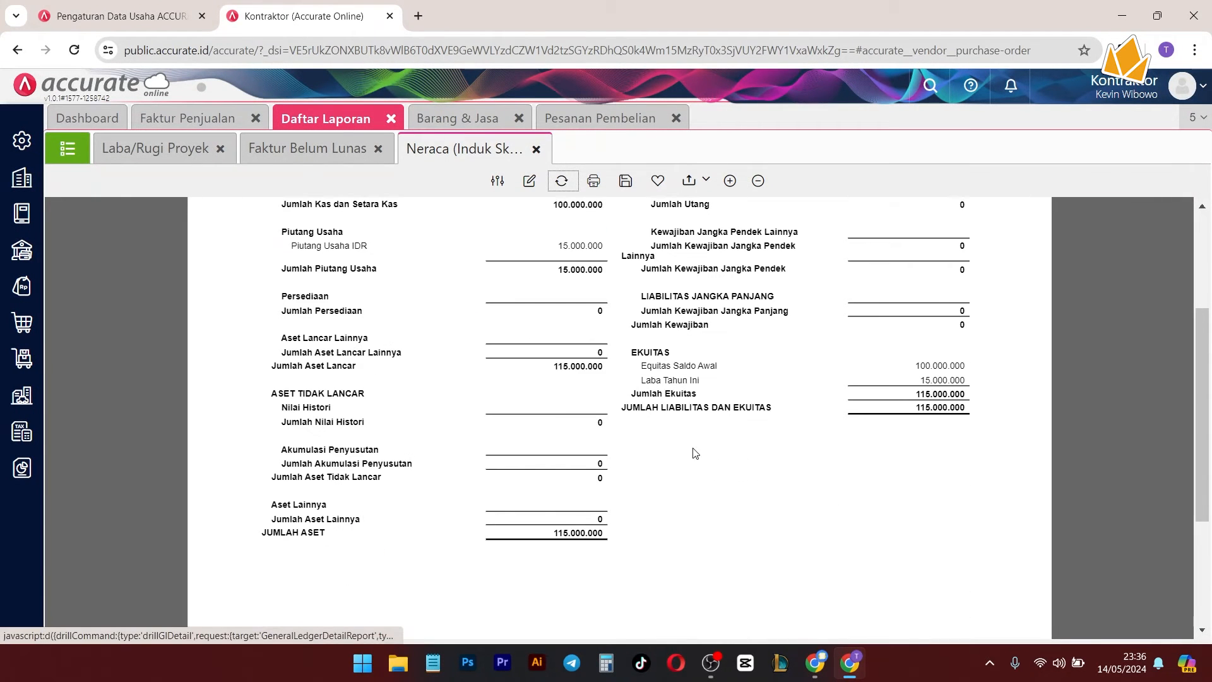
scroll(683, 435, up, 3)
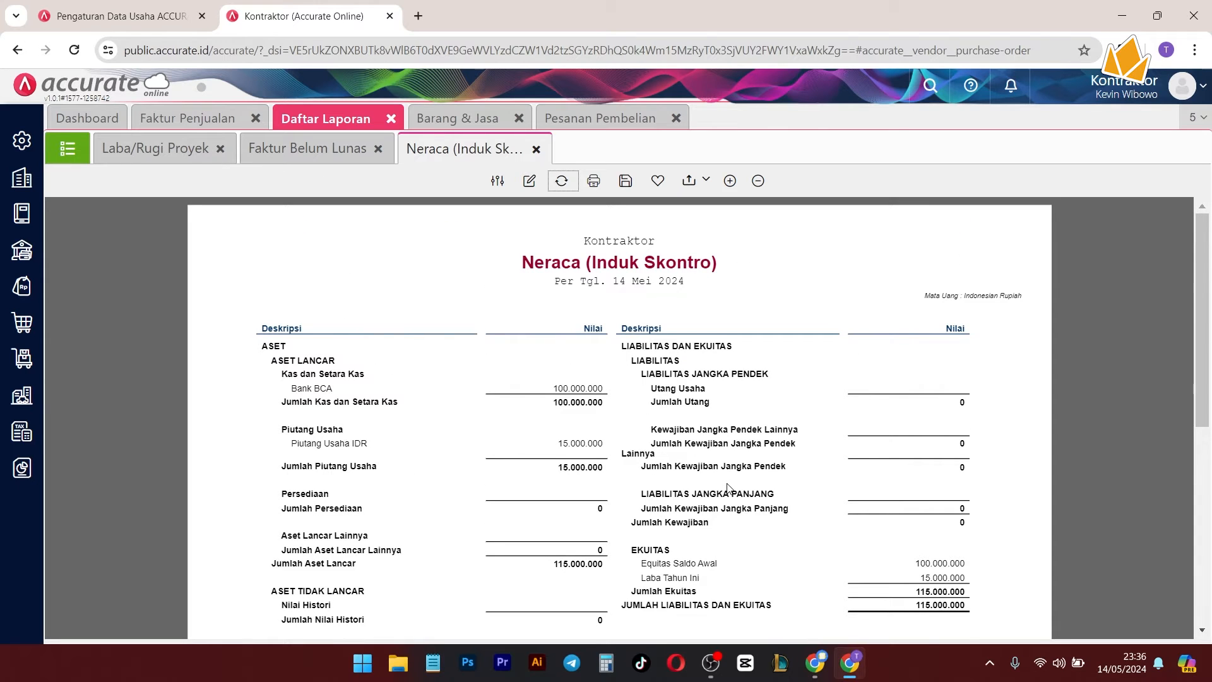
Step: Close the blank purchase order form and start a new Penerimaan Barang from the supplier Toko Kabel
click(631, 118)
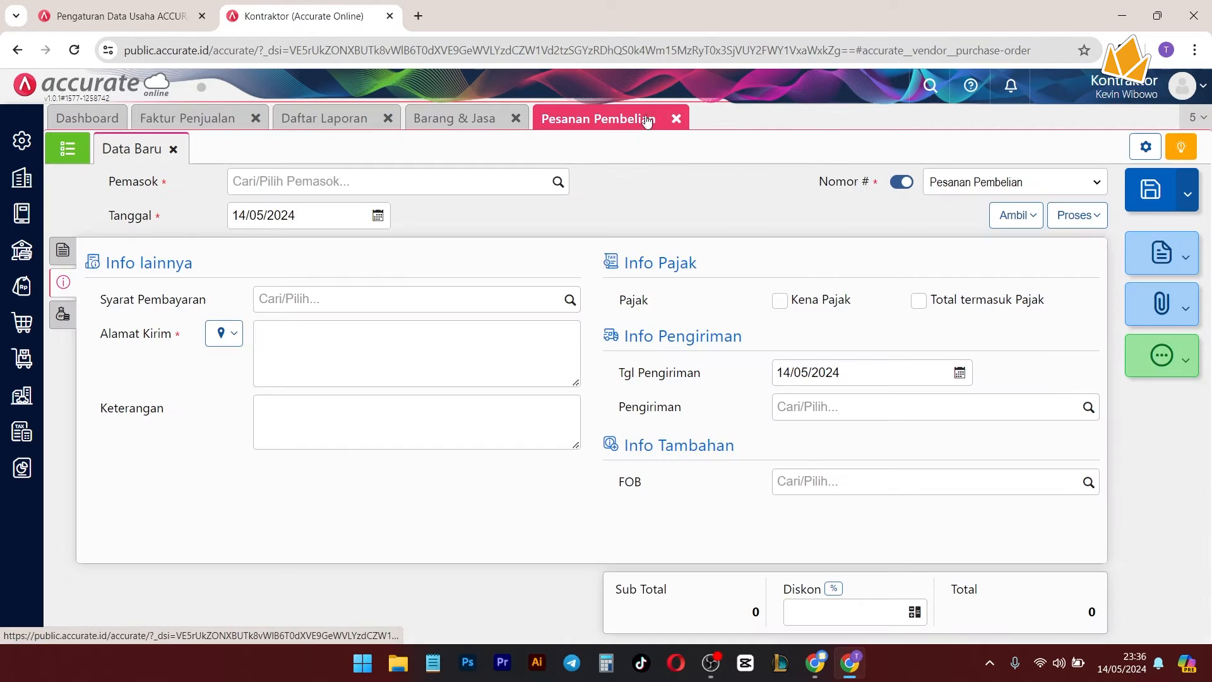
click(676, 118)
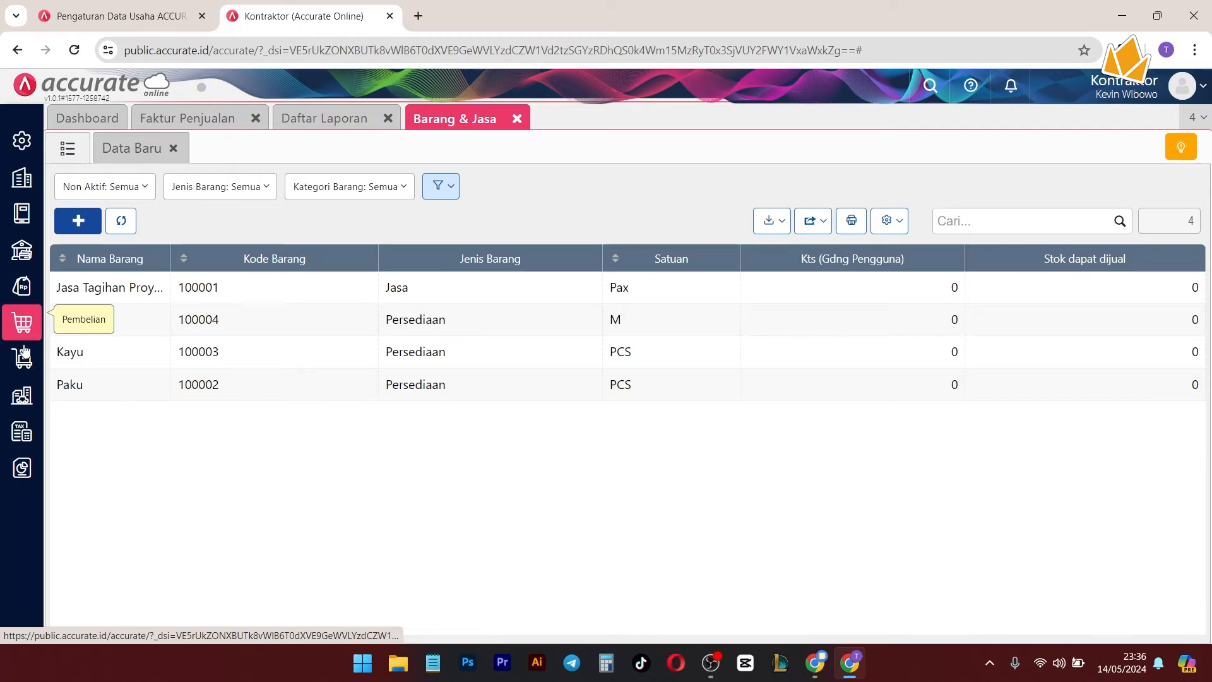
click(22, 323)
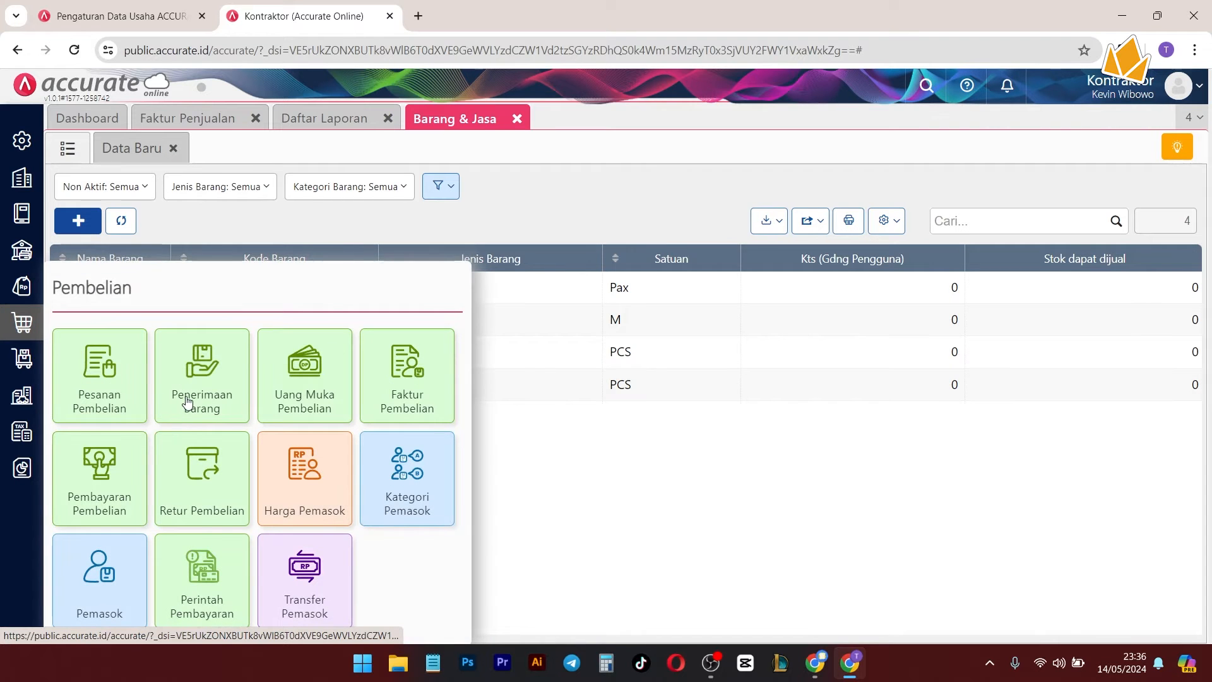
click(186, 399)
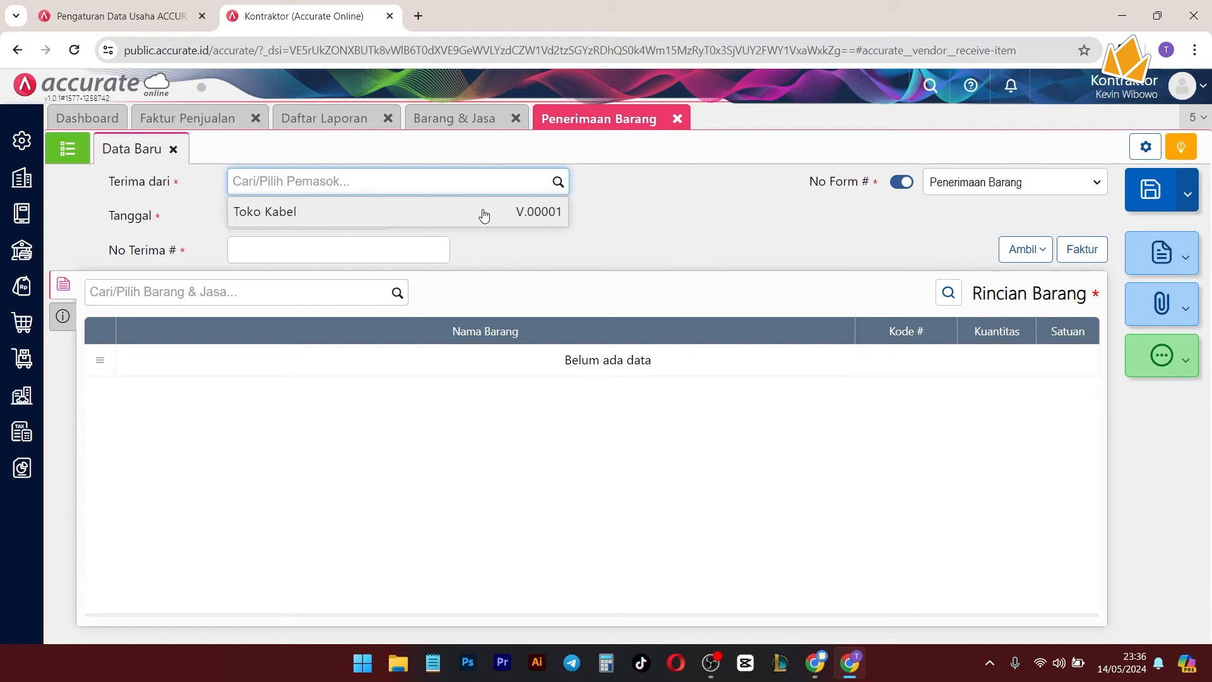
click(486, 211)
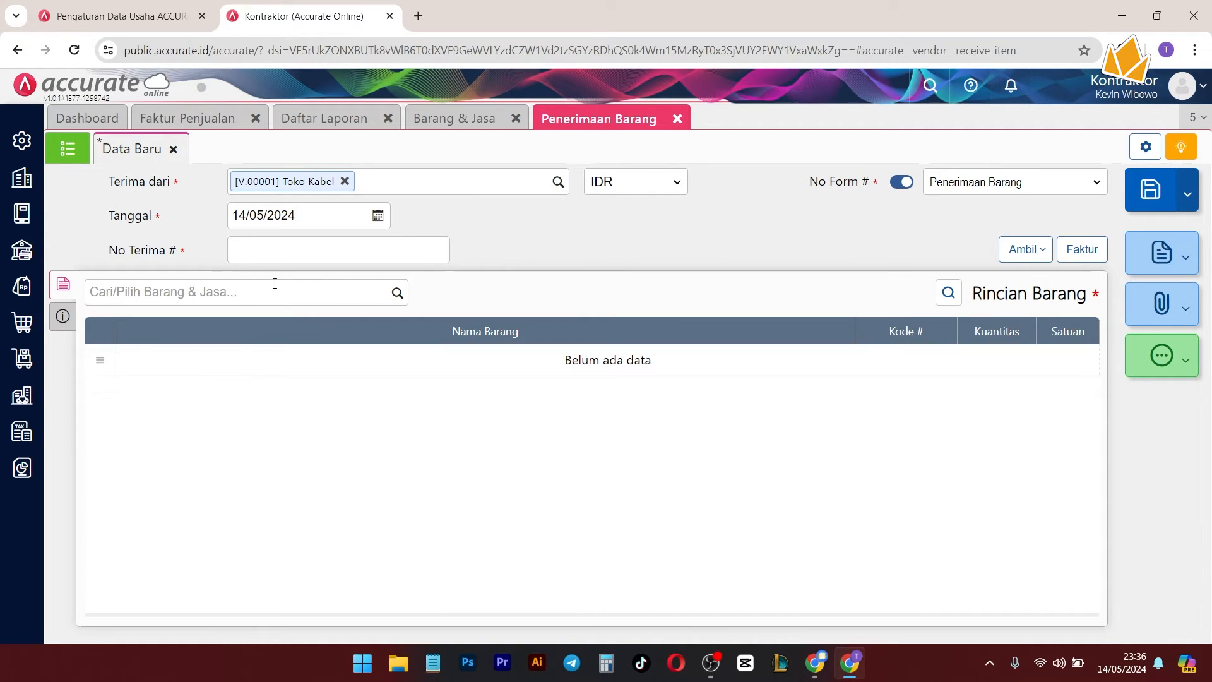
Step: Enter 01291236 as the No Terima of the goods receipt
click(378, 253)
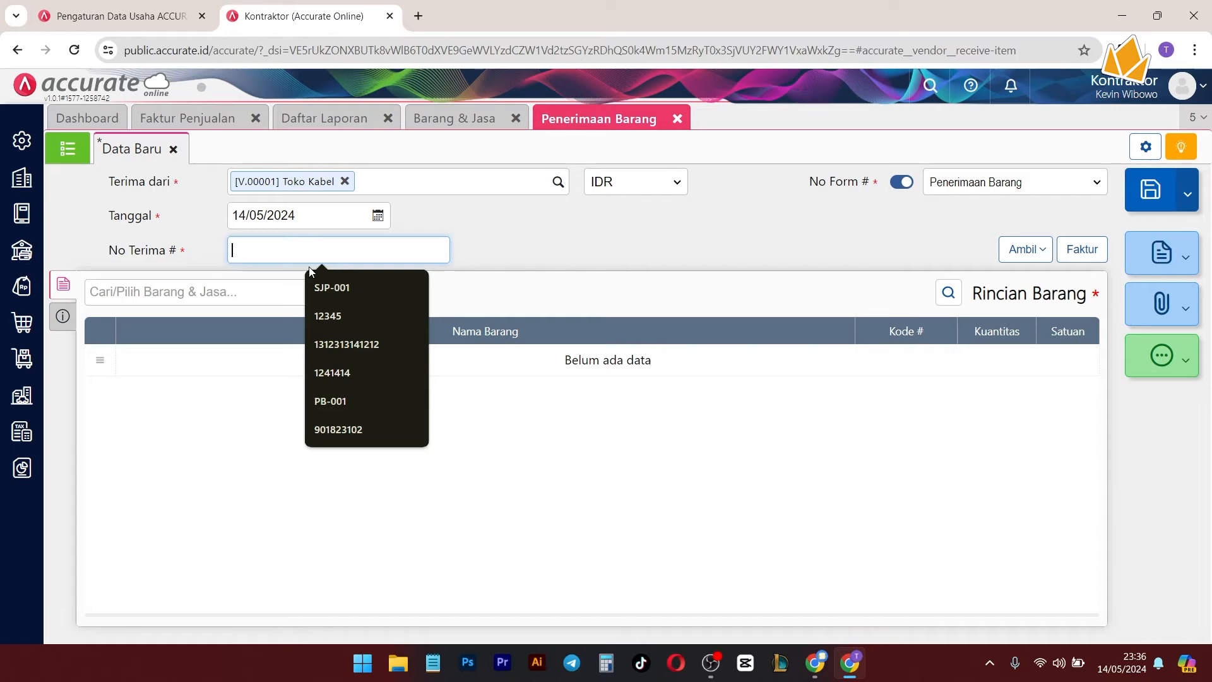
click(647, 245)
drag(98, 248, 142, 253)
drag(810, 182, 846, 188)
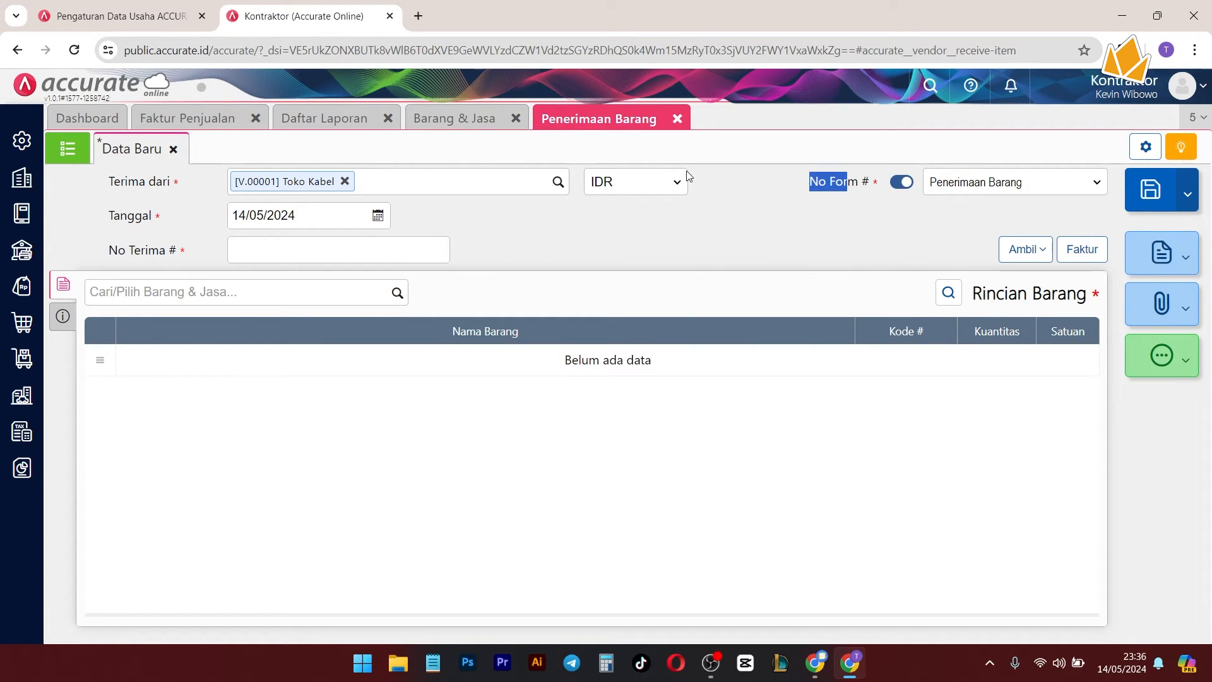
drag(101, 250, 180, 270)
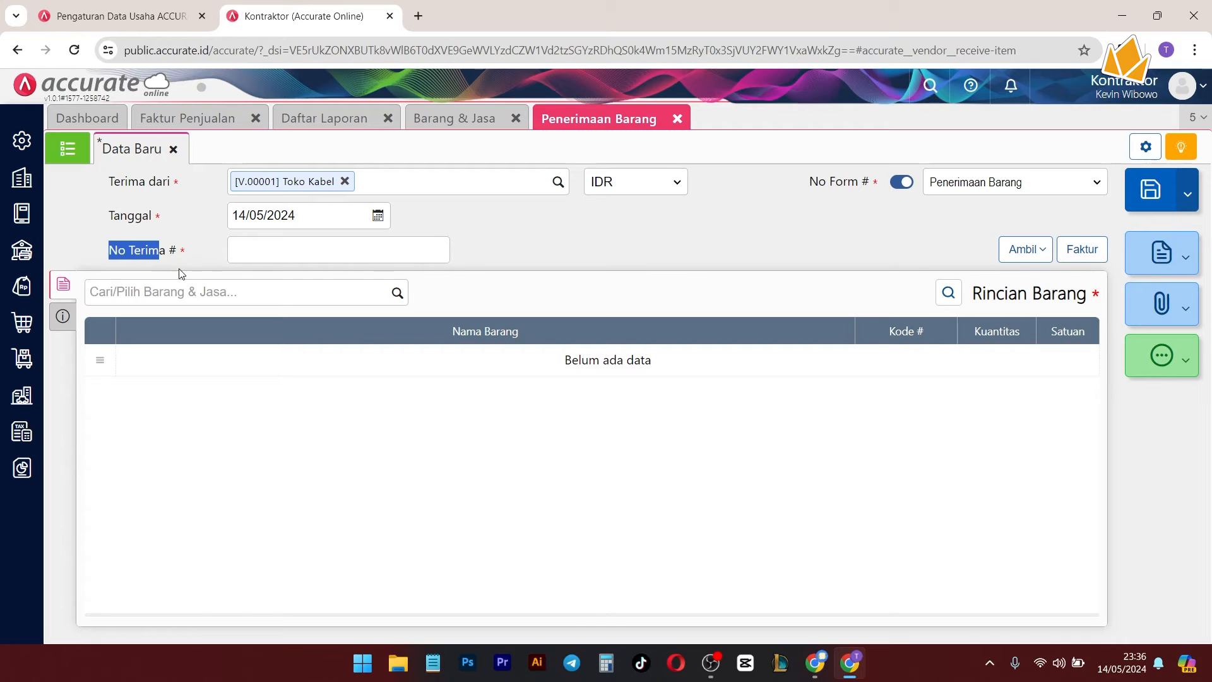
click(839, 228)
drag(806, 190, 848, 194)
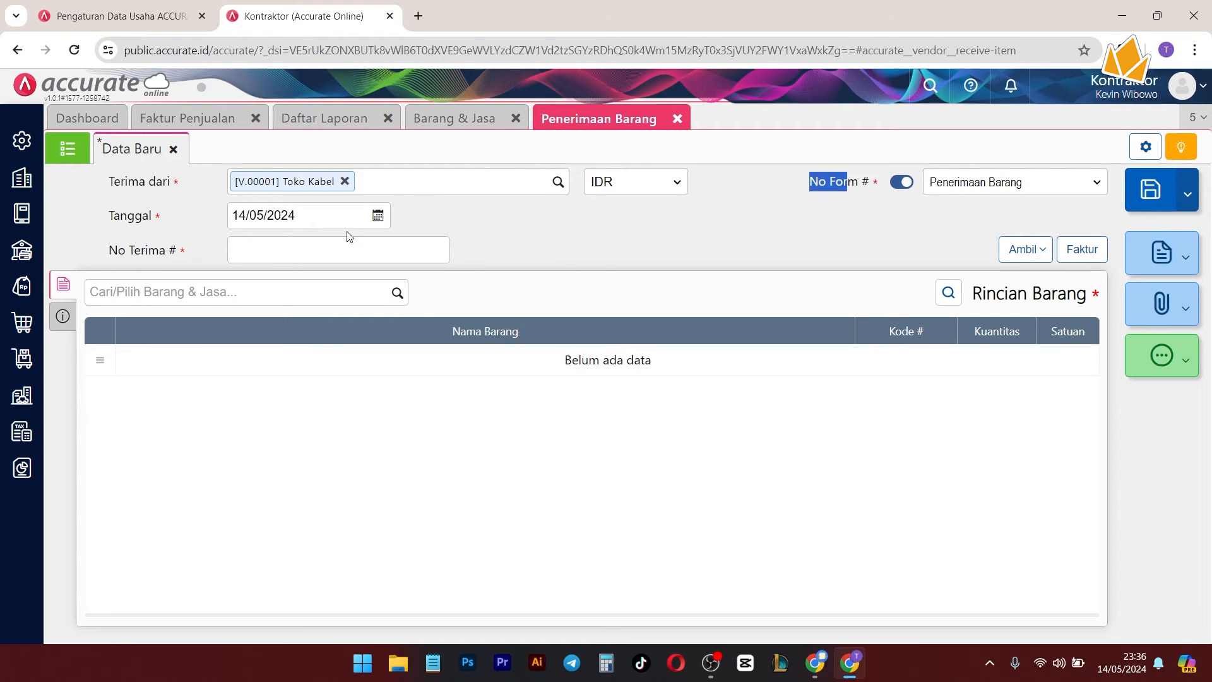
click(350, 252)
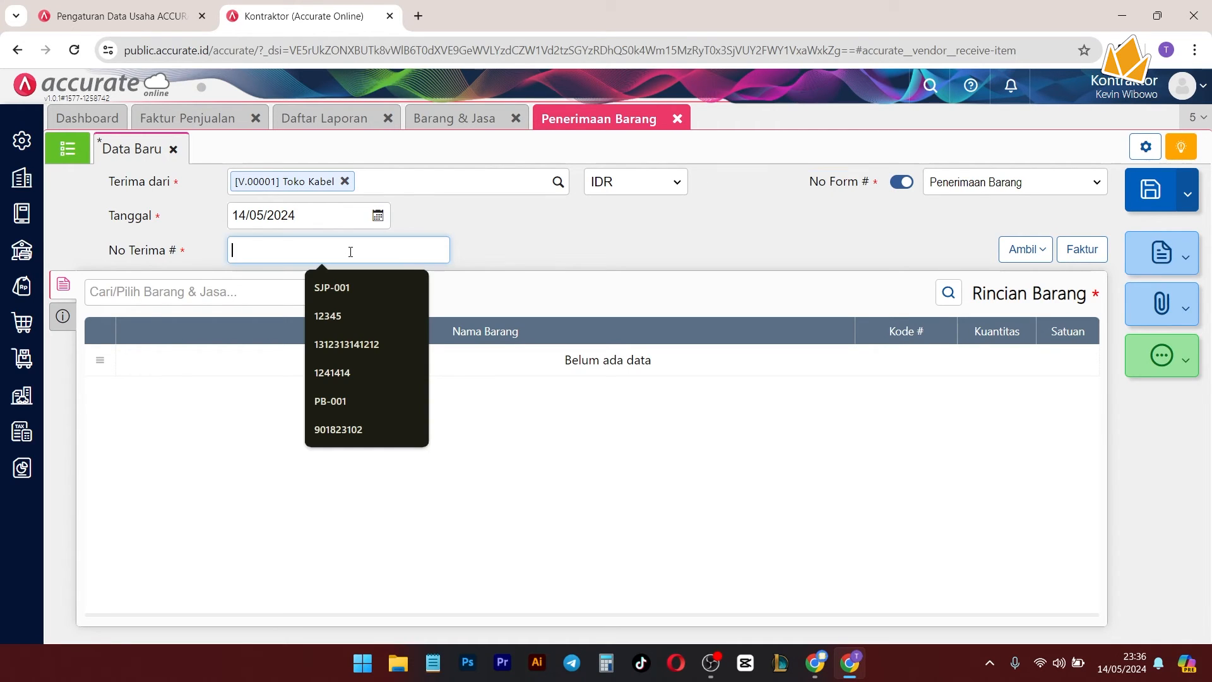
text(01291236)
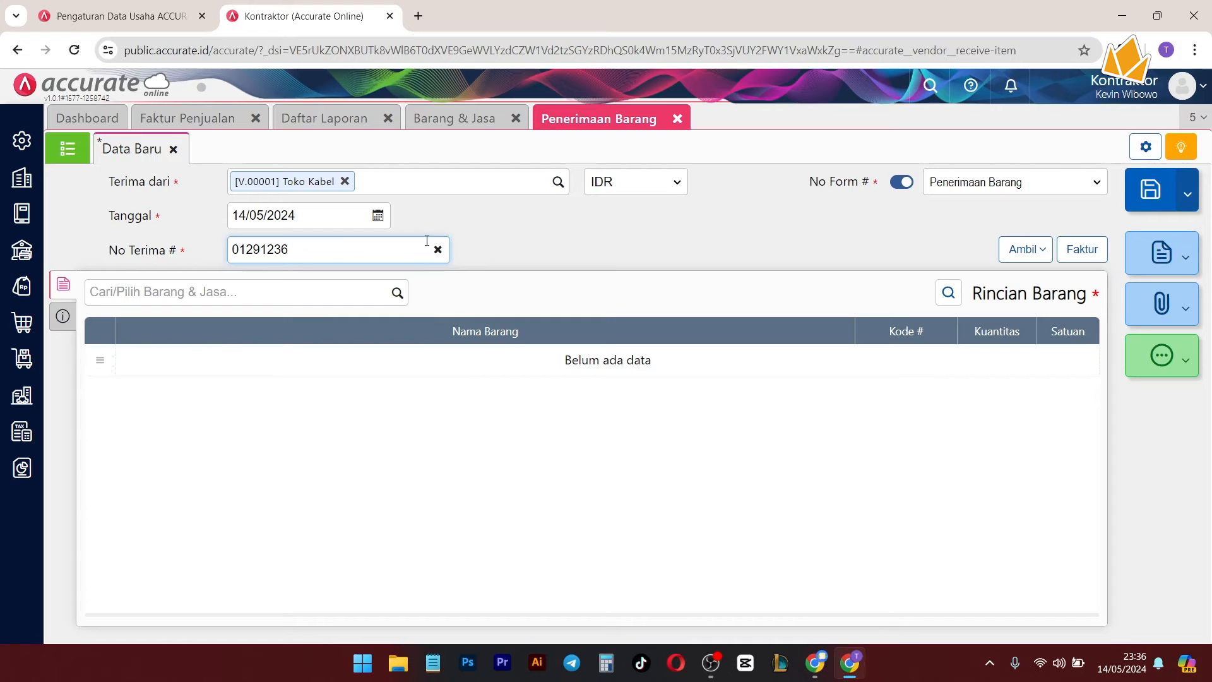
Step: Copy the Kabel item from Toko Kabel's purchase order into the goods receipt and save it
click(1045, 249)
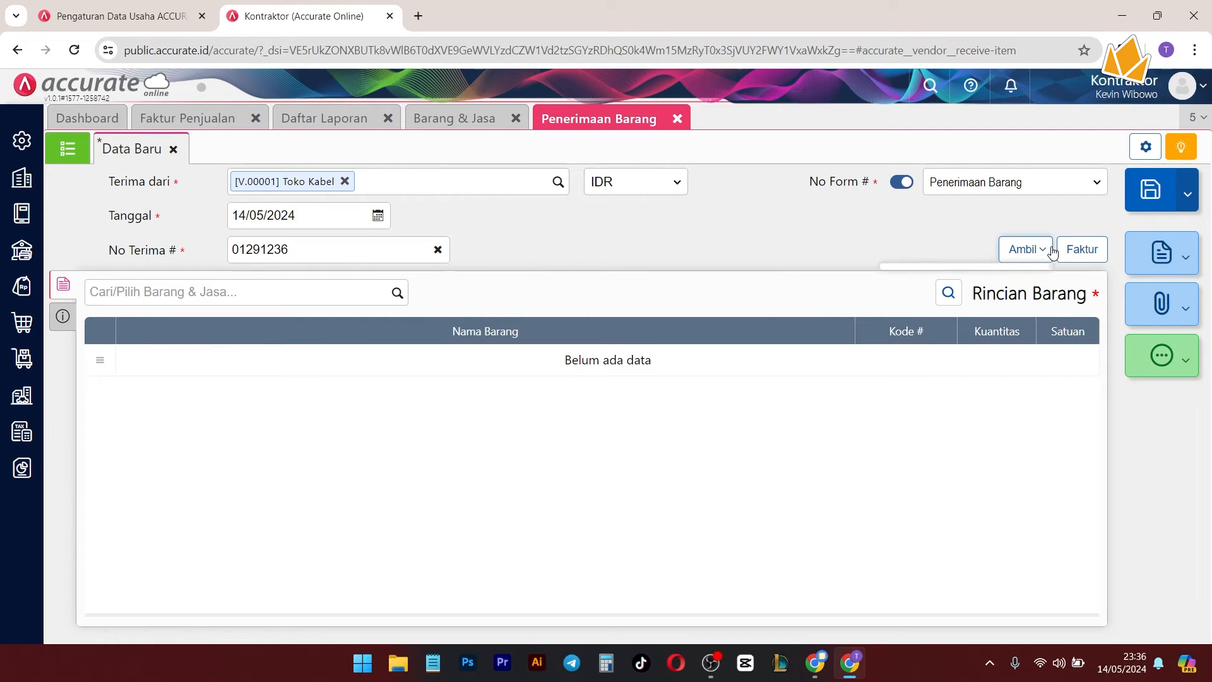
click(919, 280)
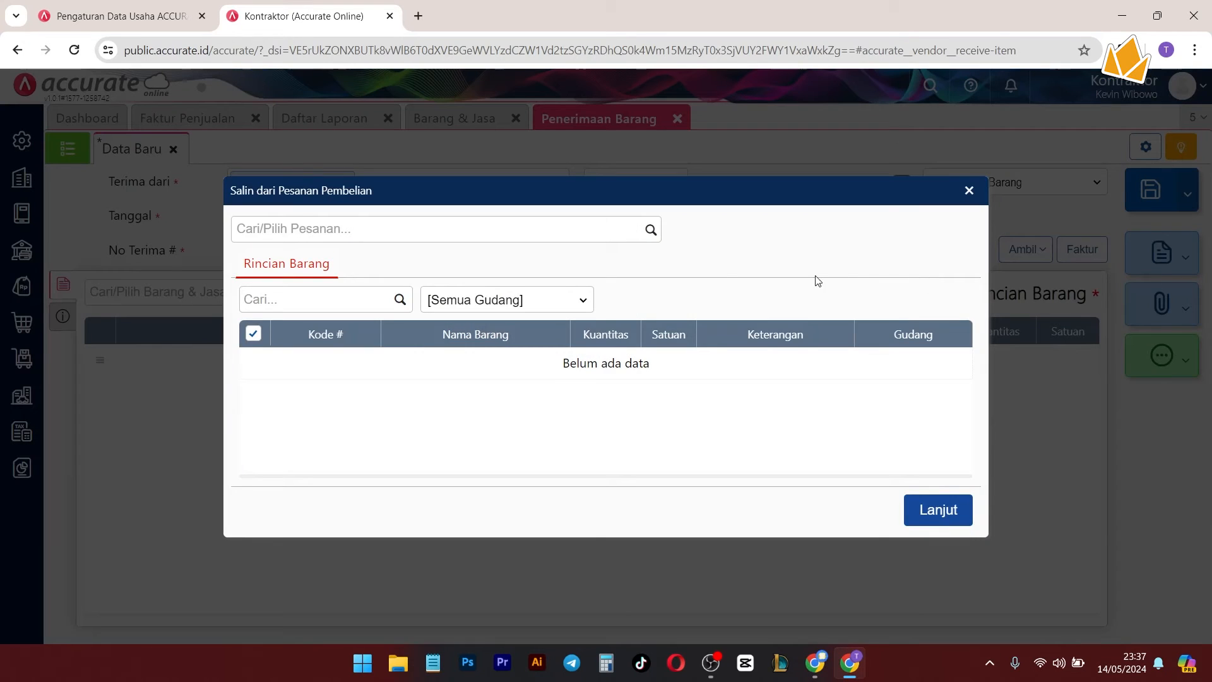
click(650, 232)
click(479, 259)
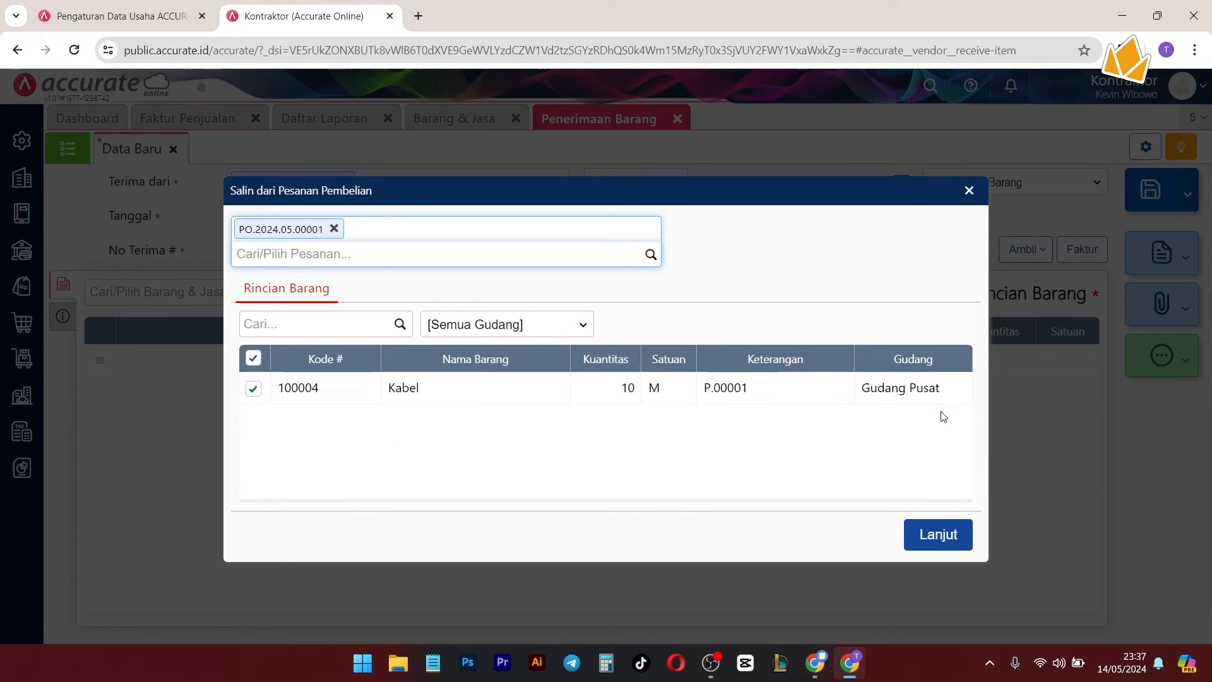
click(949, 543)
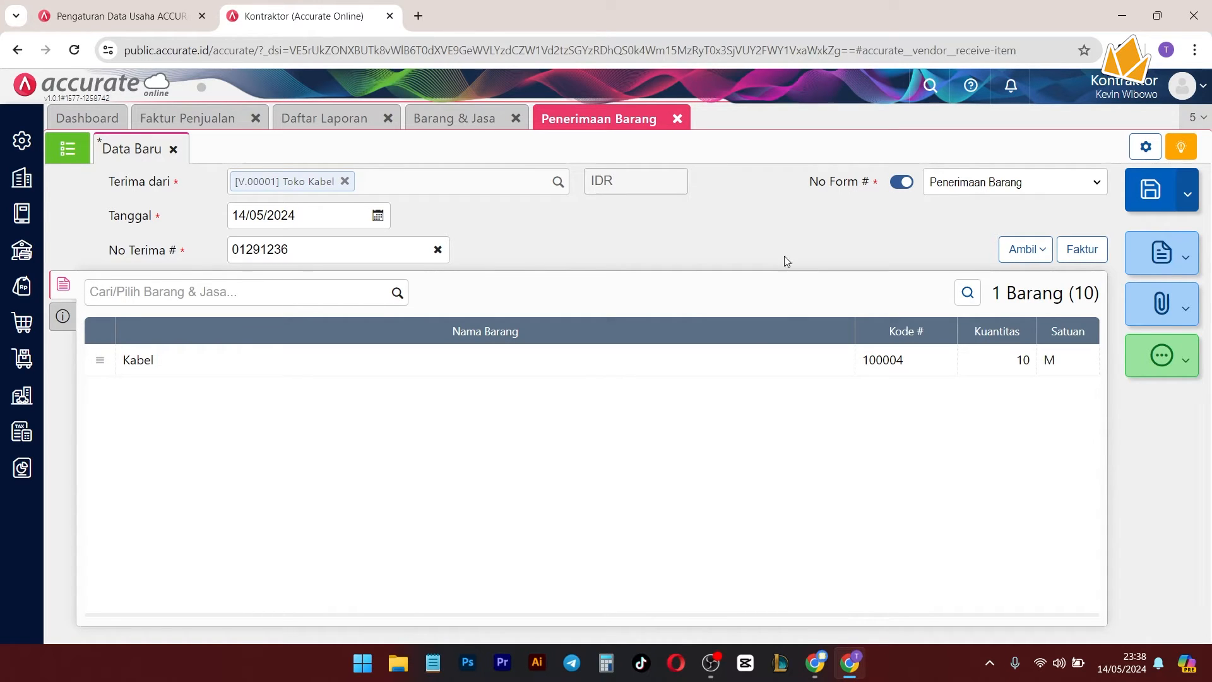
click(1130, 201)
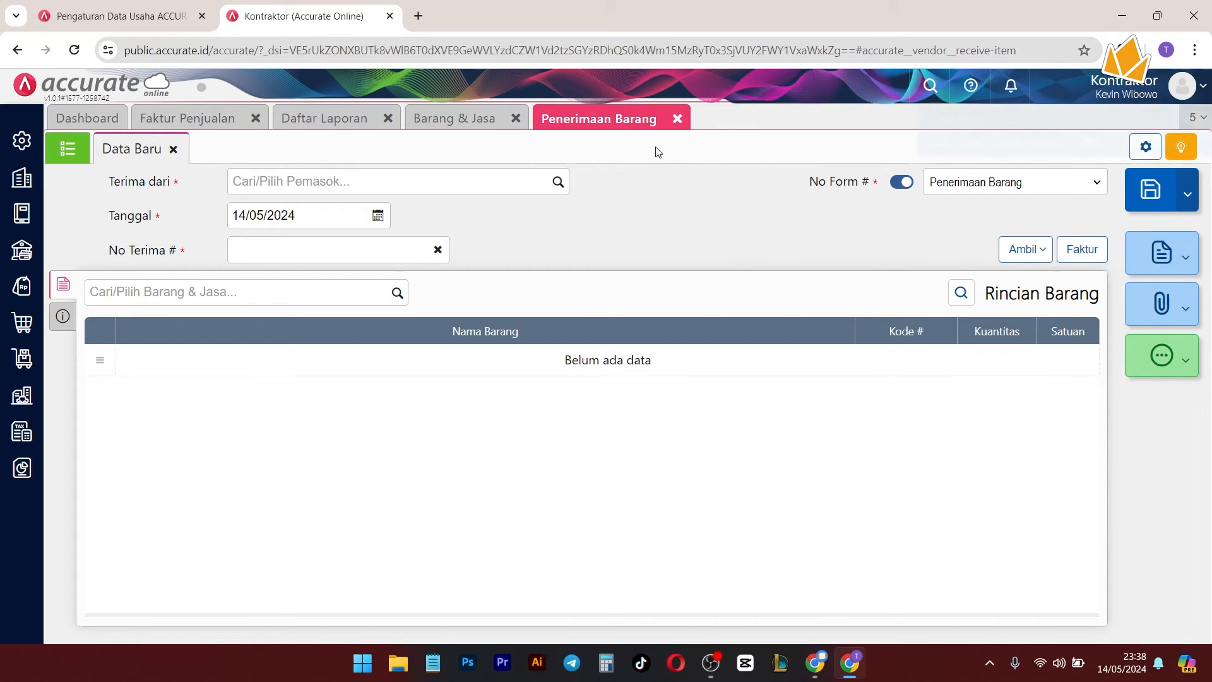
Step: Open the saved goods receipt and examine the debit and credit accounts in its Rincian Jurnal
click(68, 148)
click(746, 292)
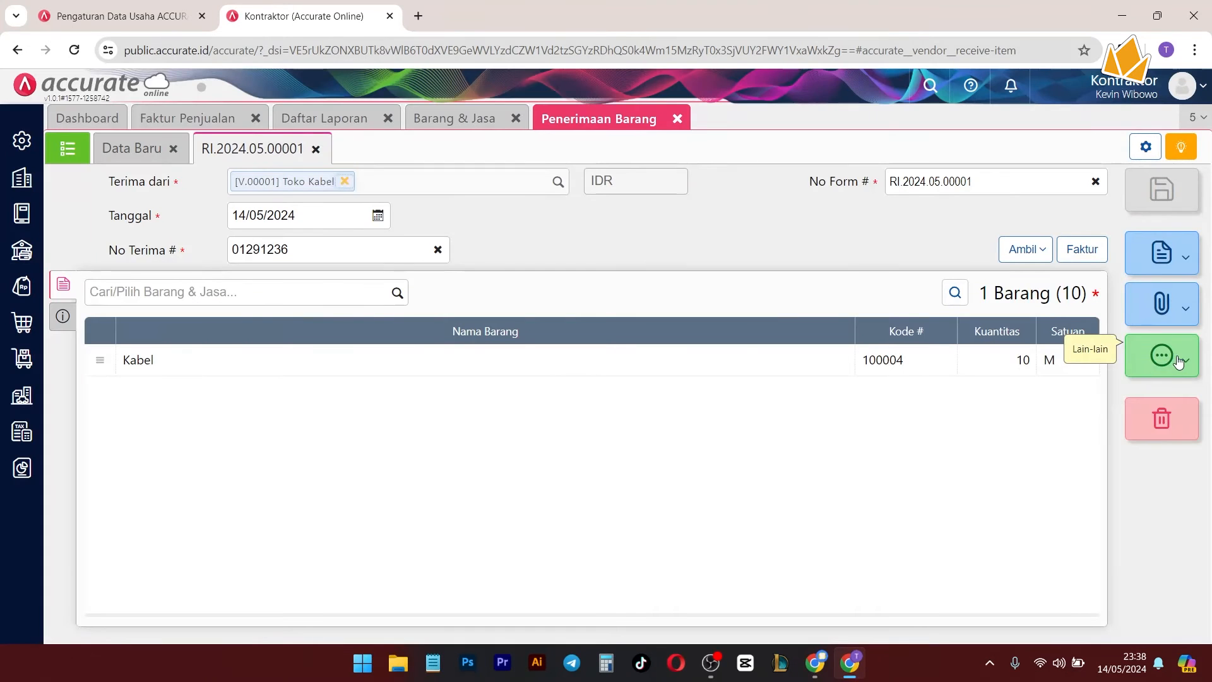
click(1178, 361)
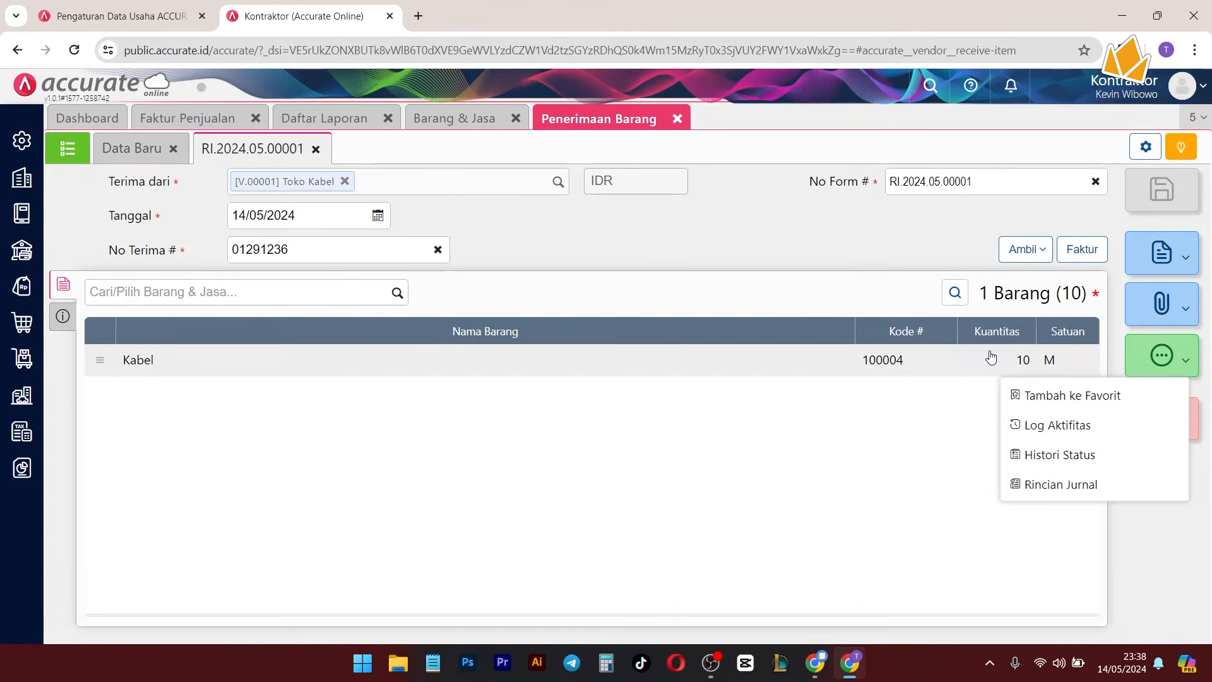
click(1026, 487)
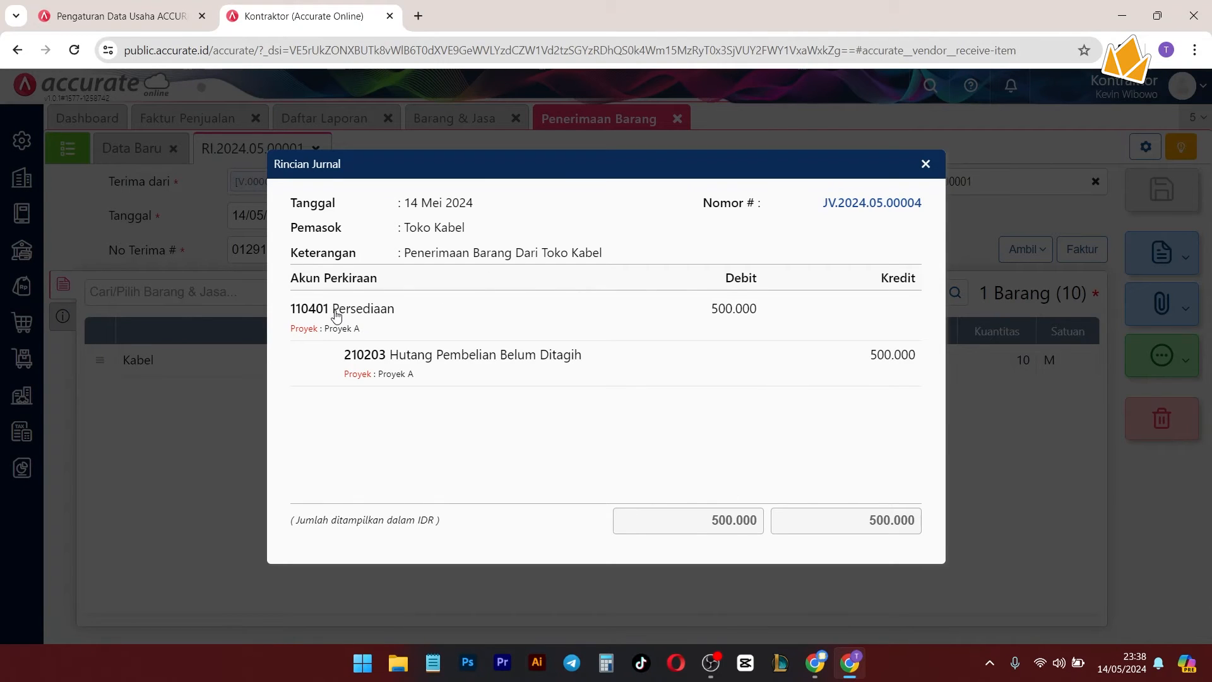
drag(333, 309, 373, 310)
drag(393, 356, 565, 370)
click(925, 164)
Step: Refresh the Neraca (Induk Skontro) report and examine the Persediaan and Hutang Pembelian Belum Ditagih lines
click(349, 120)
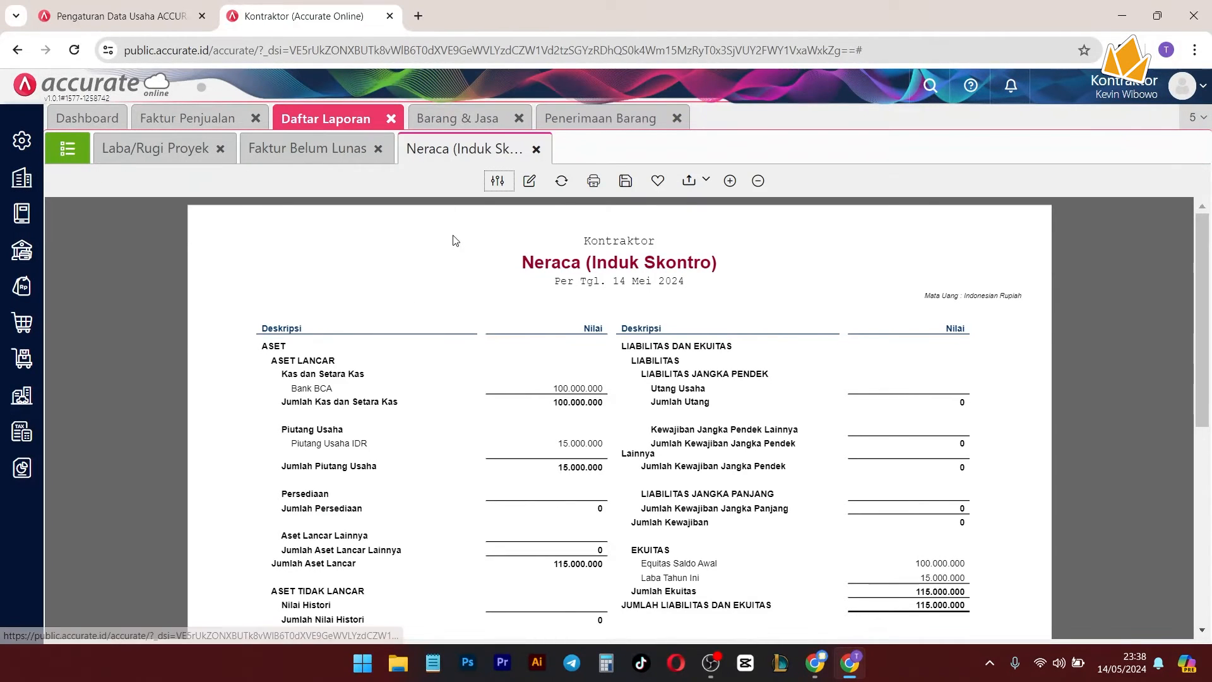
click(564, 182)
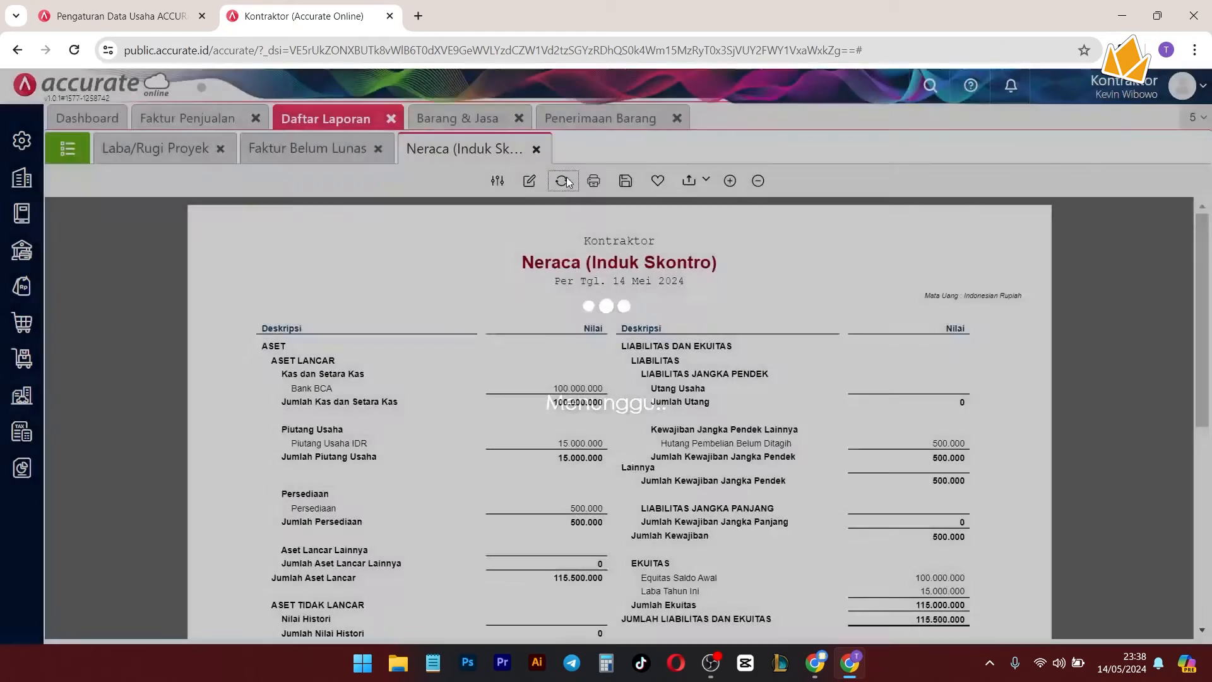
scroll(687, 371, down, 2)
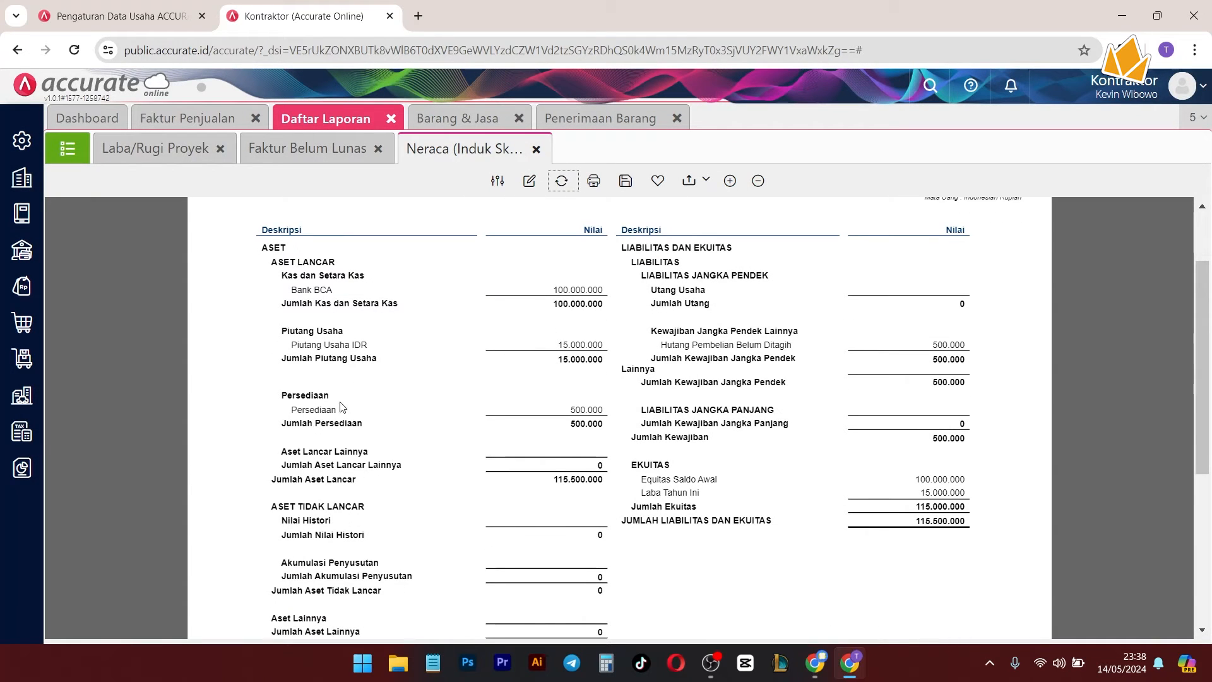
drag(370, 409, 273, 410)
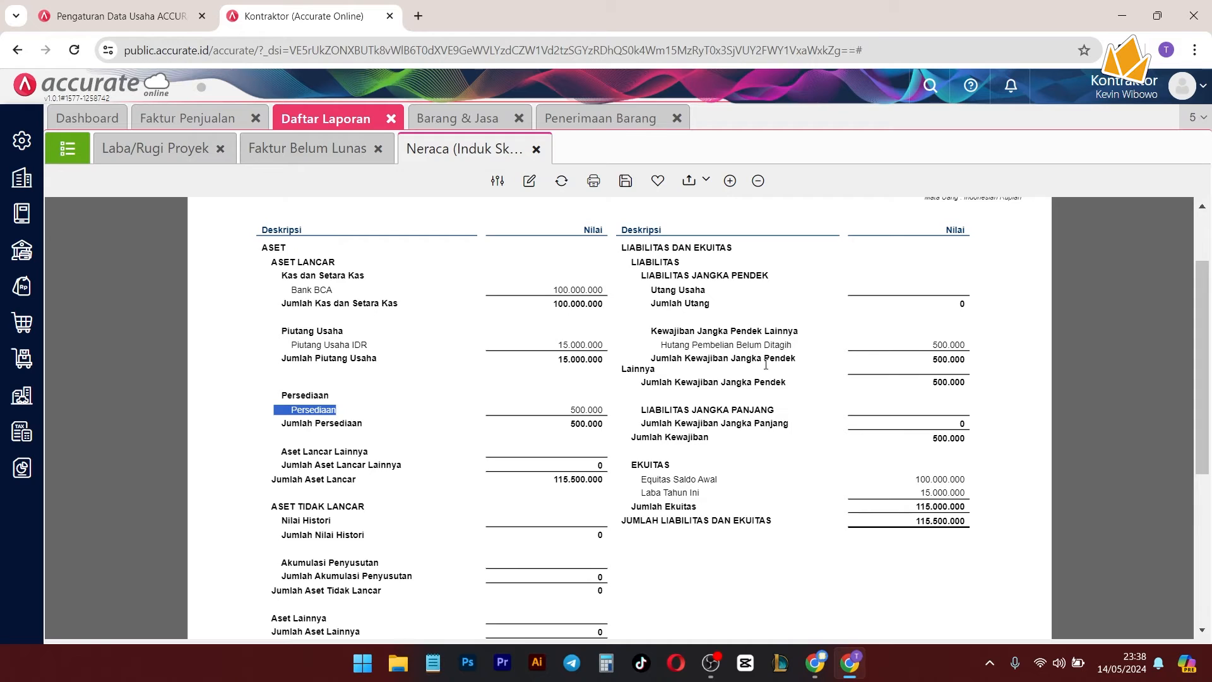
drag(919, 352, 999, 349)
scroll(683, 406, up, 2)
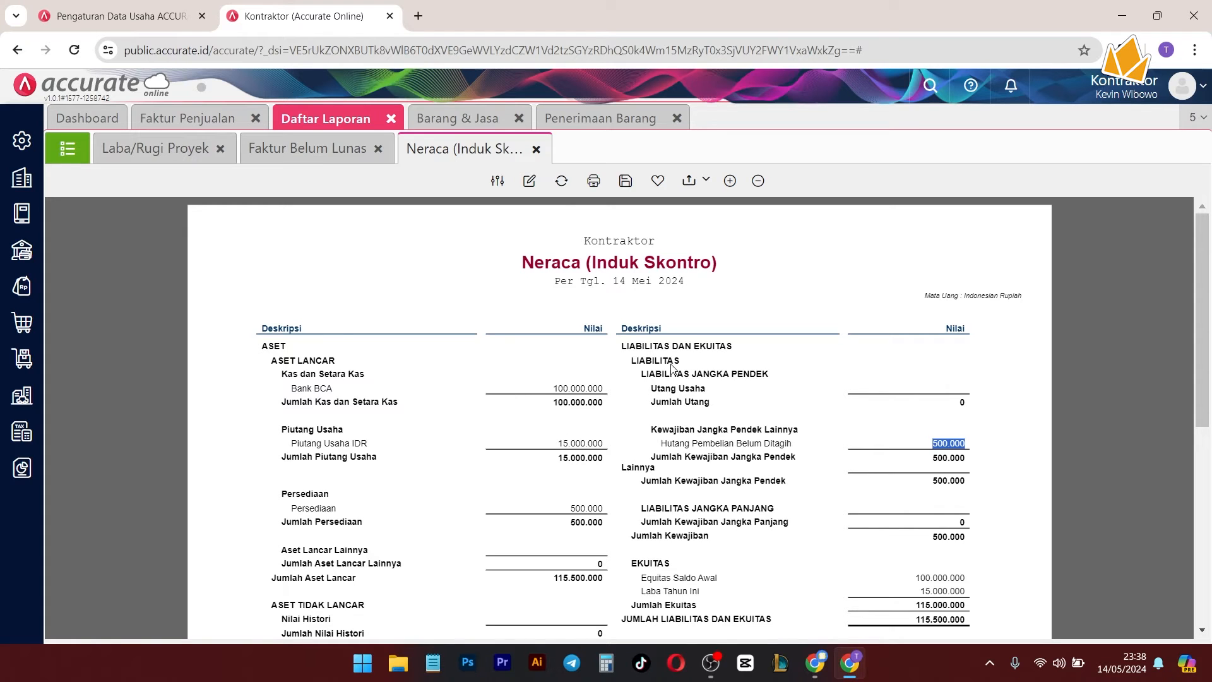
Step: Refresh the Barang & Jasa list and move the Kts (Gdng Pengguna) column ahead of the Satuan column
click(456, 119)
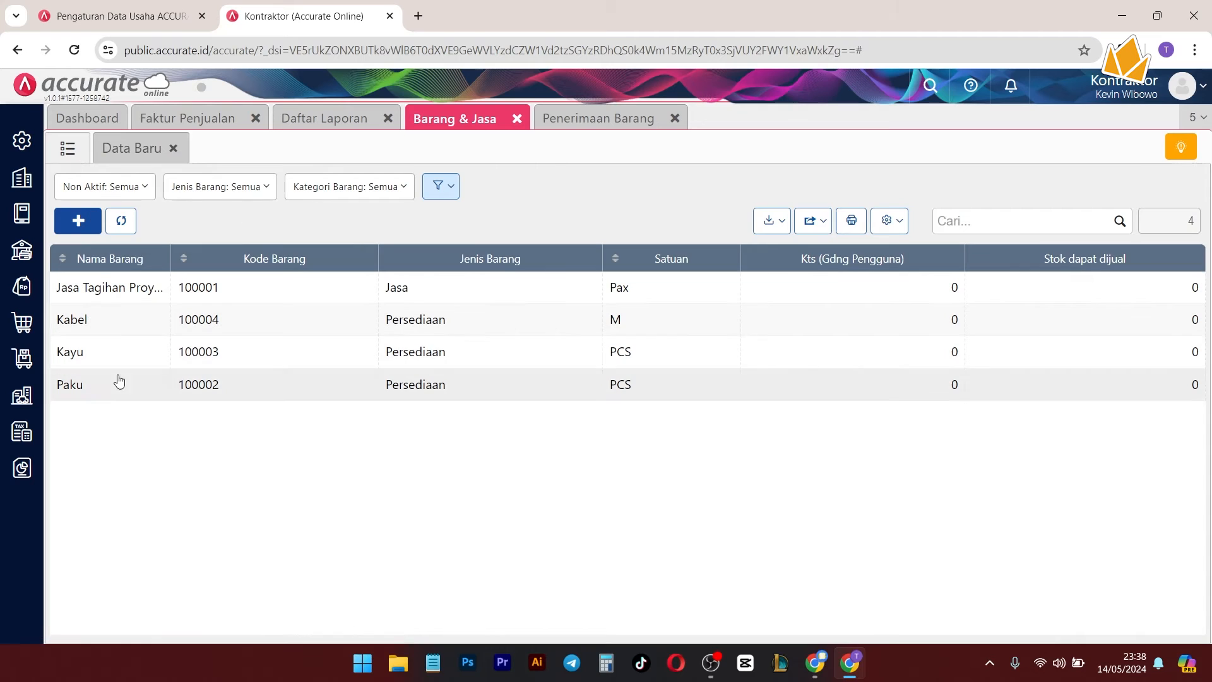
click(121, 221)
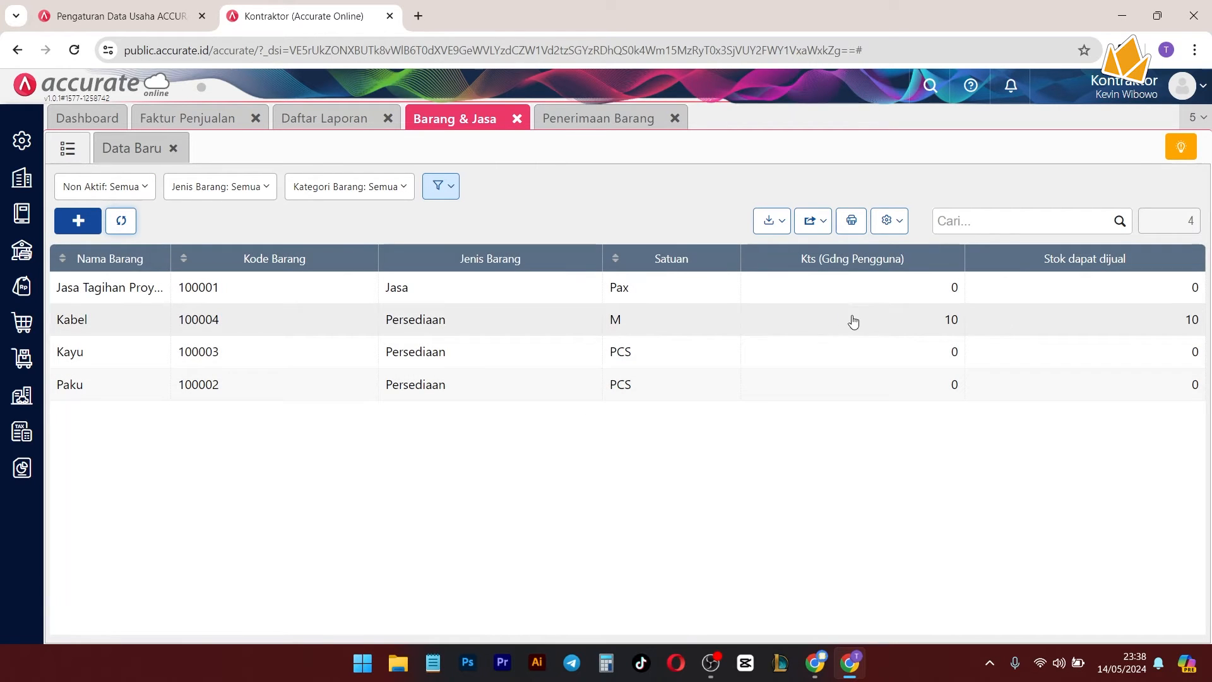
drag(903, 256, 733, 278)
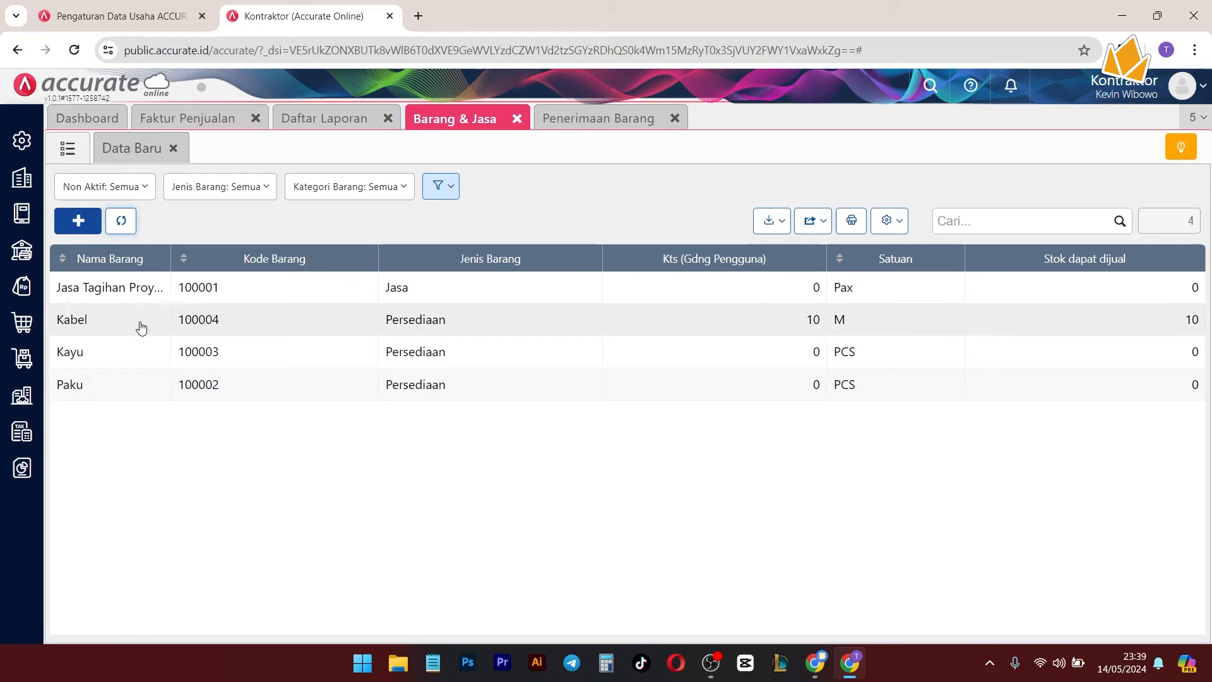
Step: Check the stock mutations of the Kayu item, close its record and return to the item list
click(132, 353)
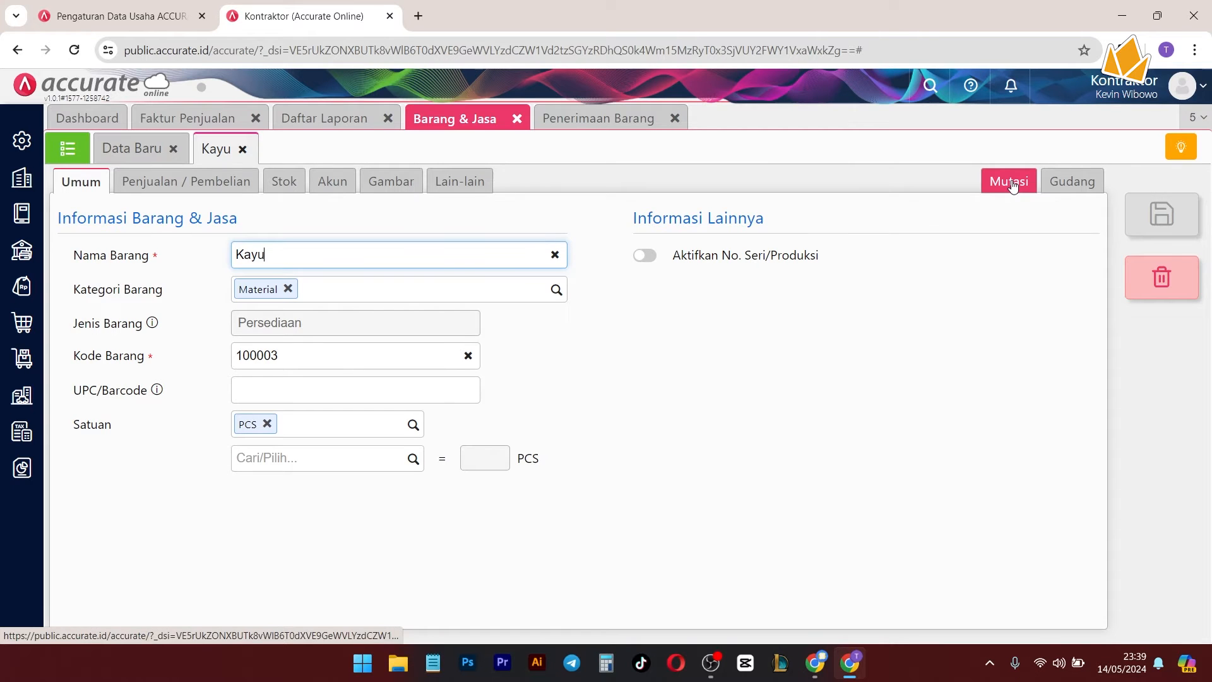
click(1013, 185)
click(516, 215)
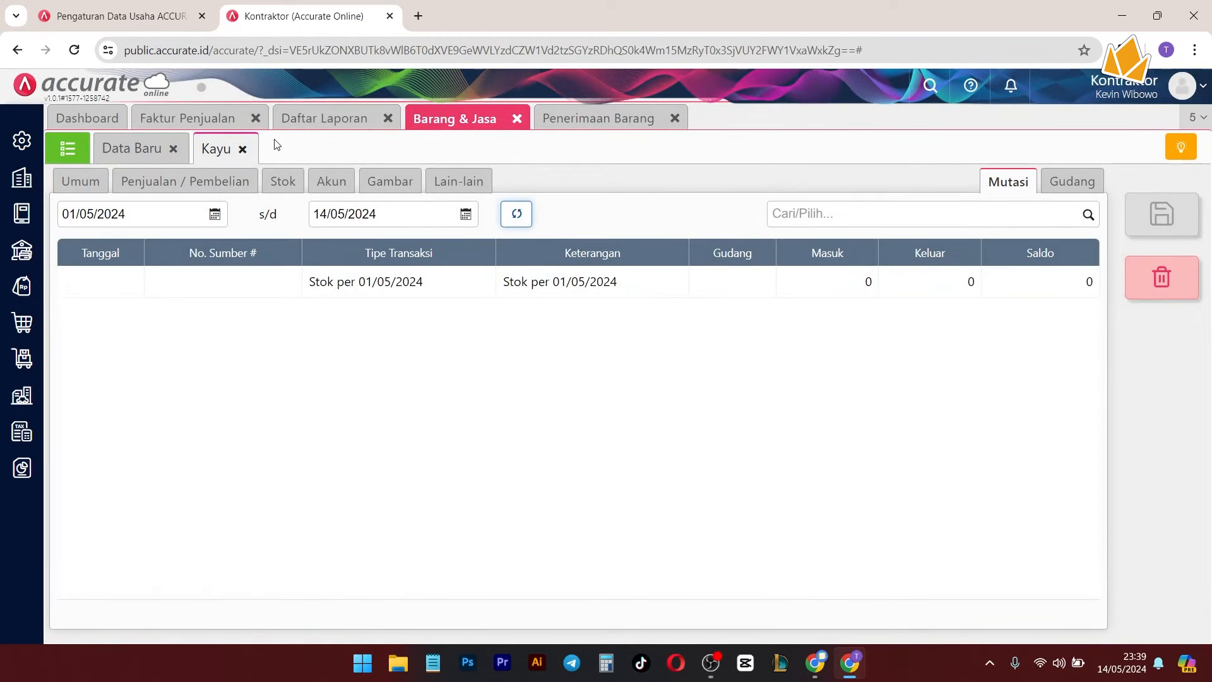
click(73, 147)
click(243, 148)
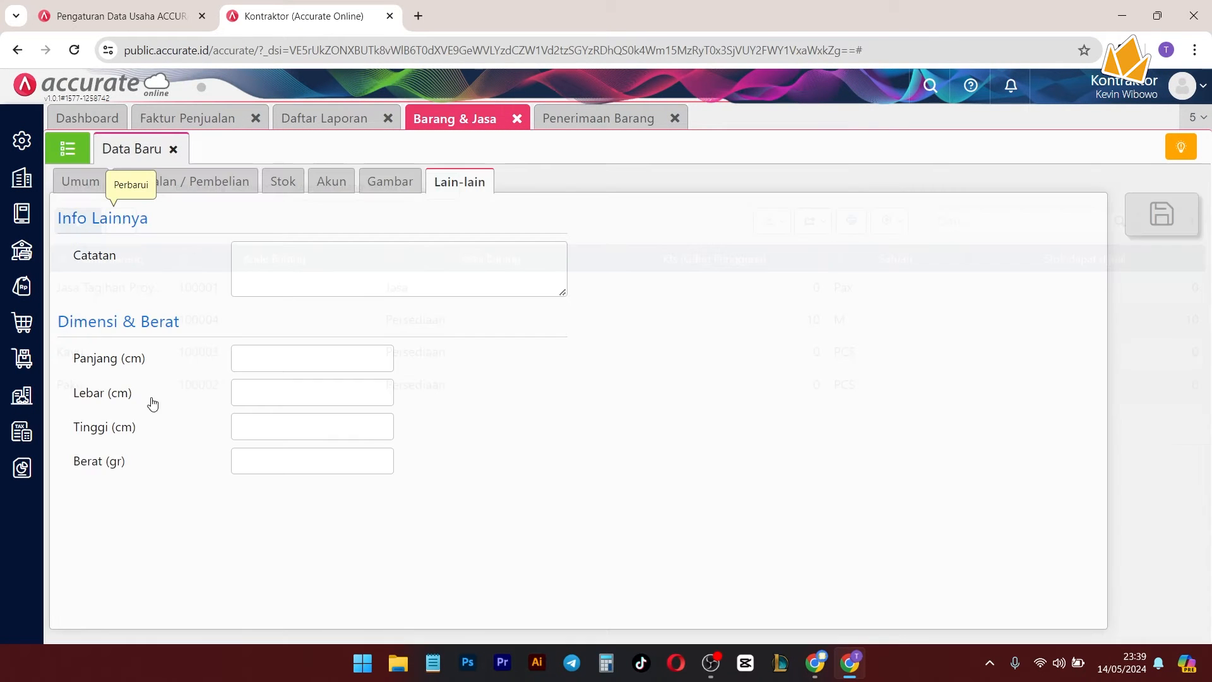
click(68, 148)
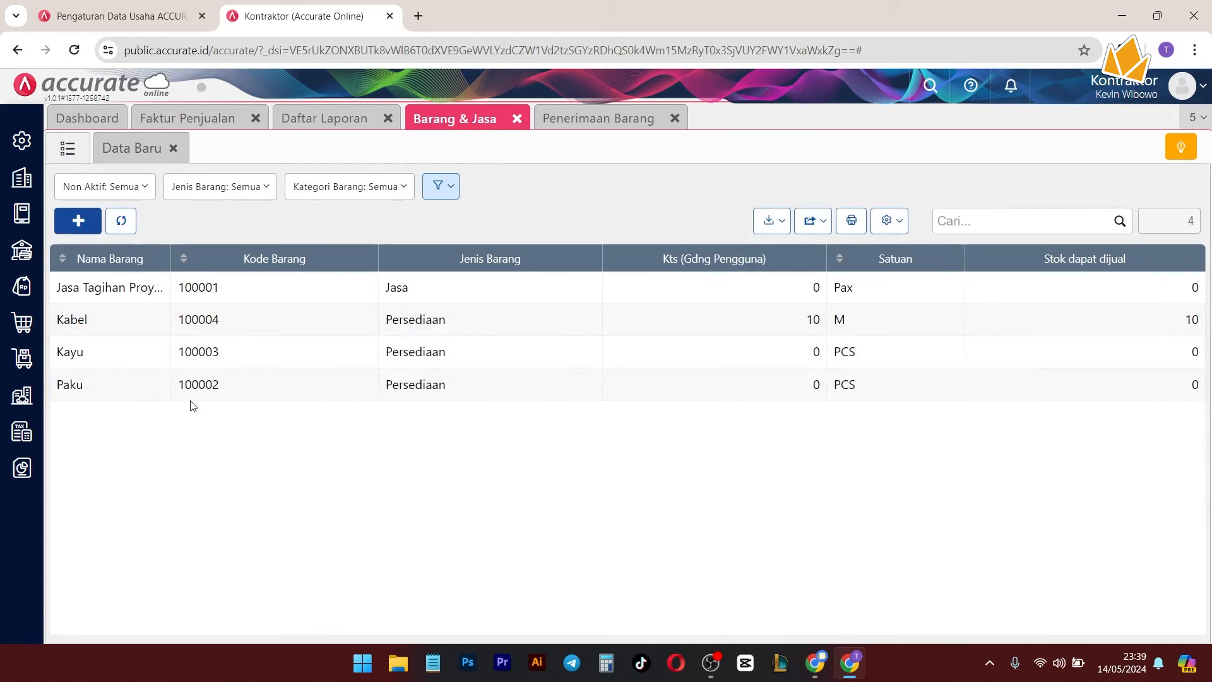
Step: Load the stock mutations of the Kabel item and widen the Gudang column to read the warehouse name
click(125, 319)
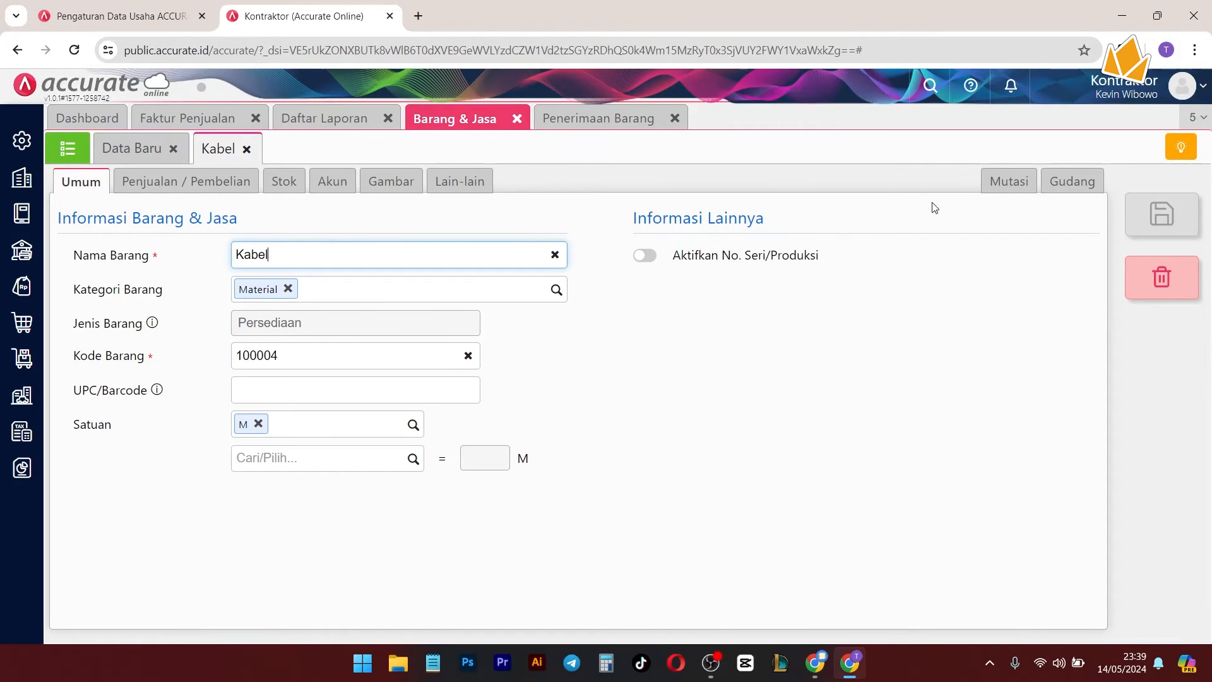
click(1000, 188)
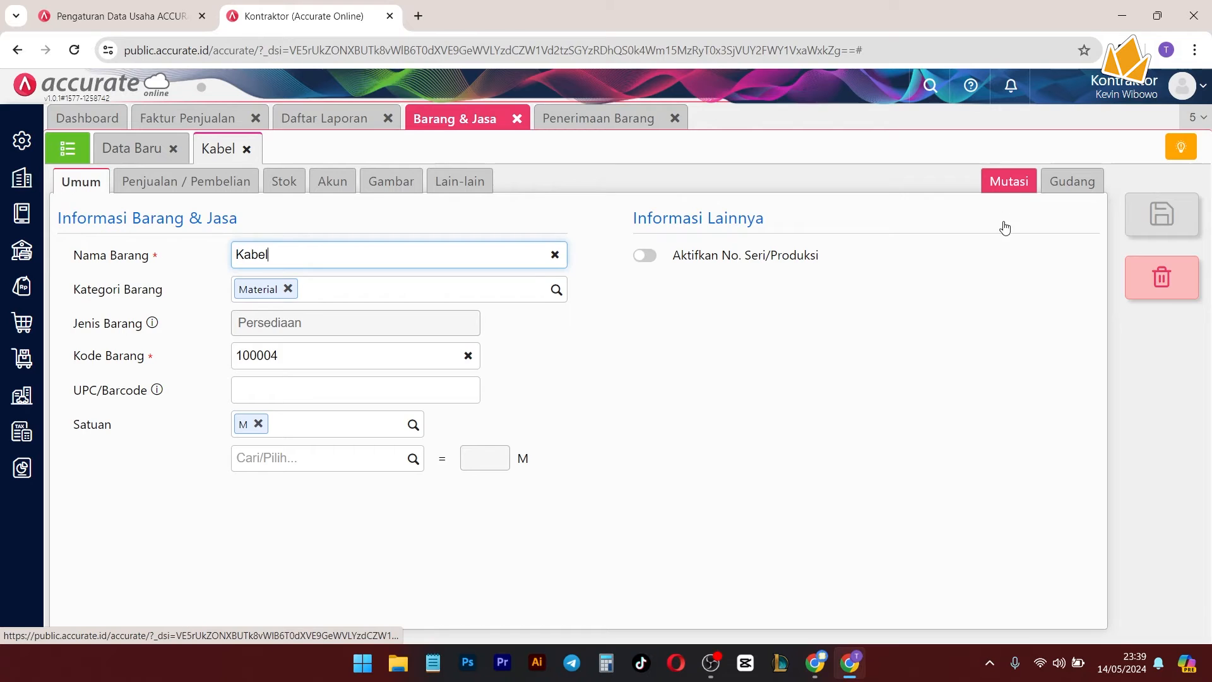
click(530, 214)
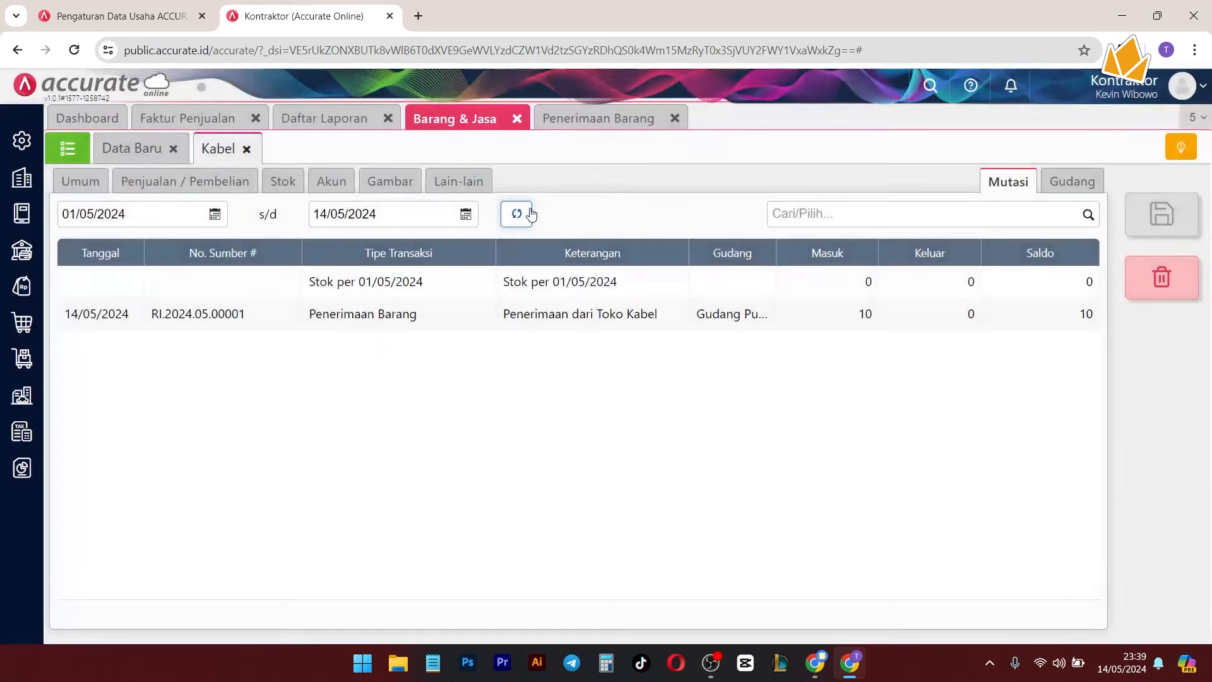
drag(773, 252, 847, 259)
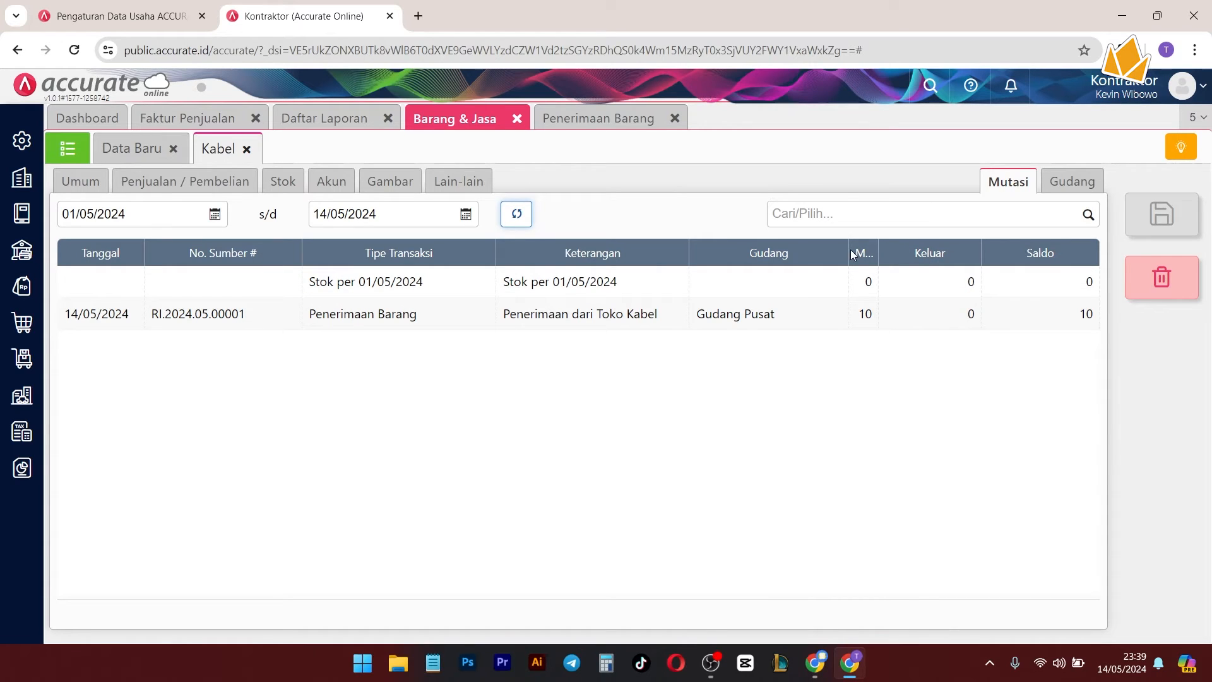
Step: Narrow the Gudang column in the Kabel stock mutations and open the Persediaan category in the report list
drag(849, 249, 799, 251)
click(317, 120)
click(68, 149)
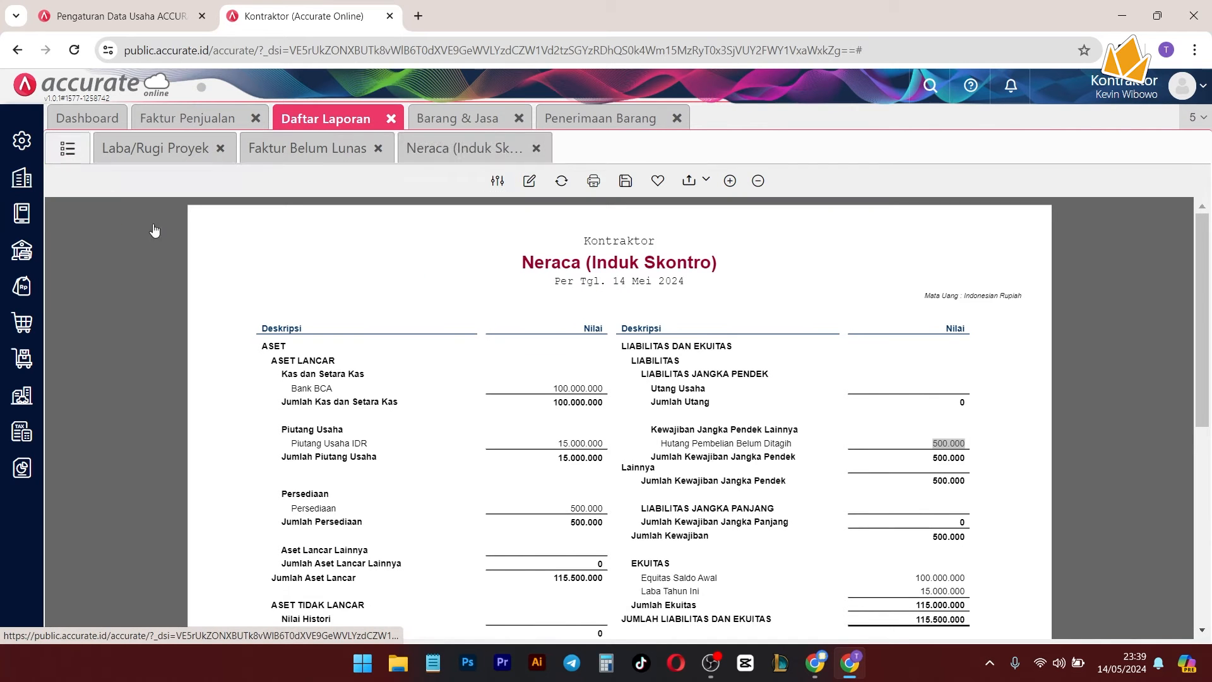
scroll(158, 559, down, 2)
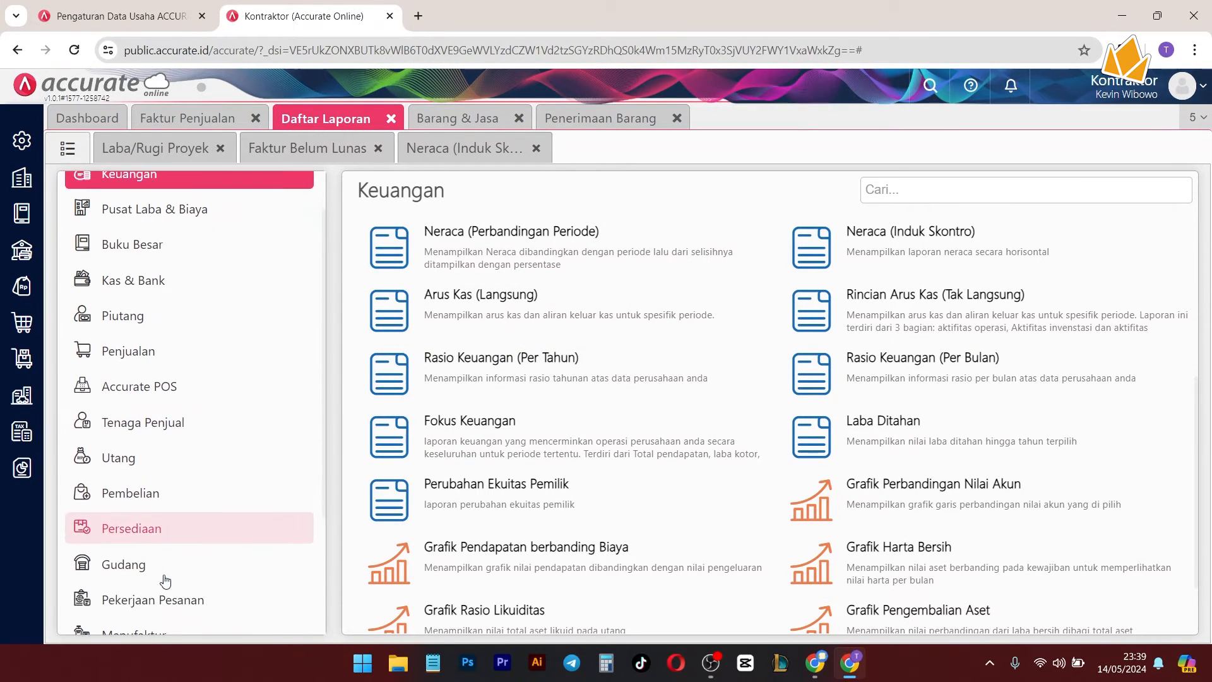
click(130, 521)
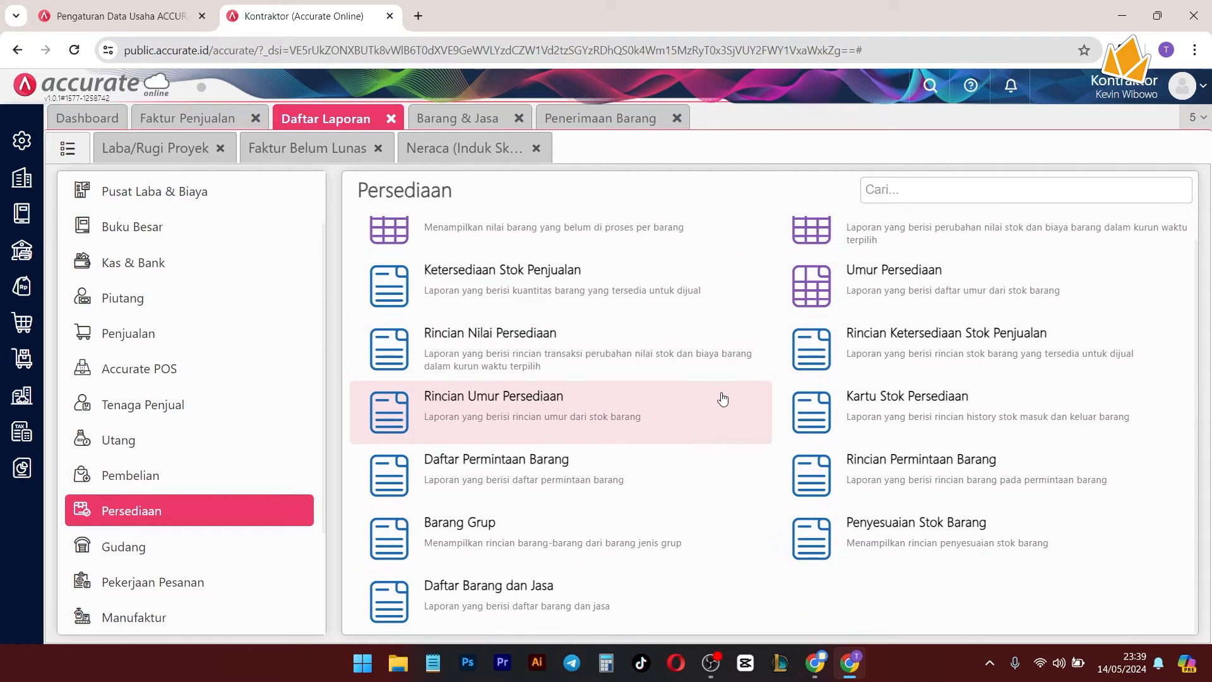
scroll(752, 410, up, 1)
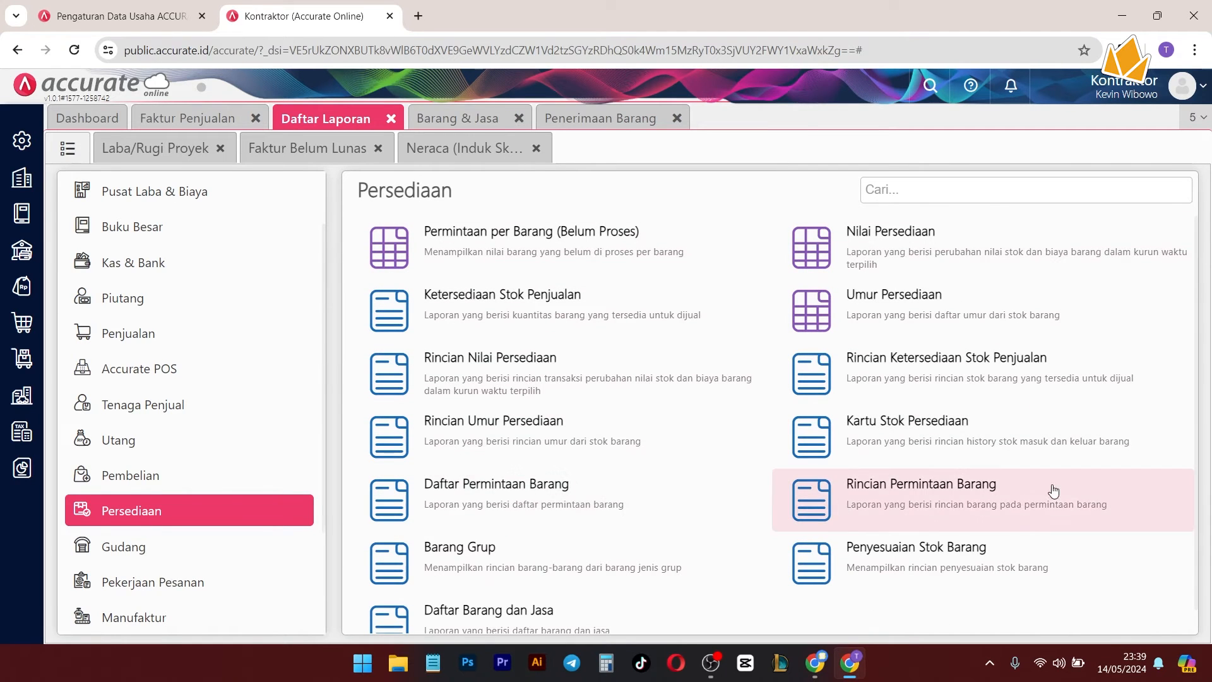
Step: Display the Kartu Stok Persediaan report for Kabel from 01/05/2024 to 14/05/2024 and examine its Deskripsi entries
click(897, 439)
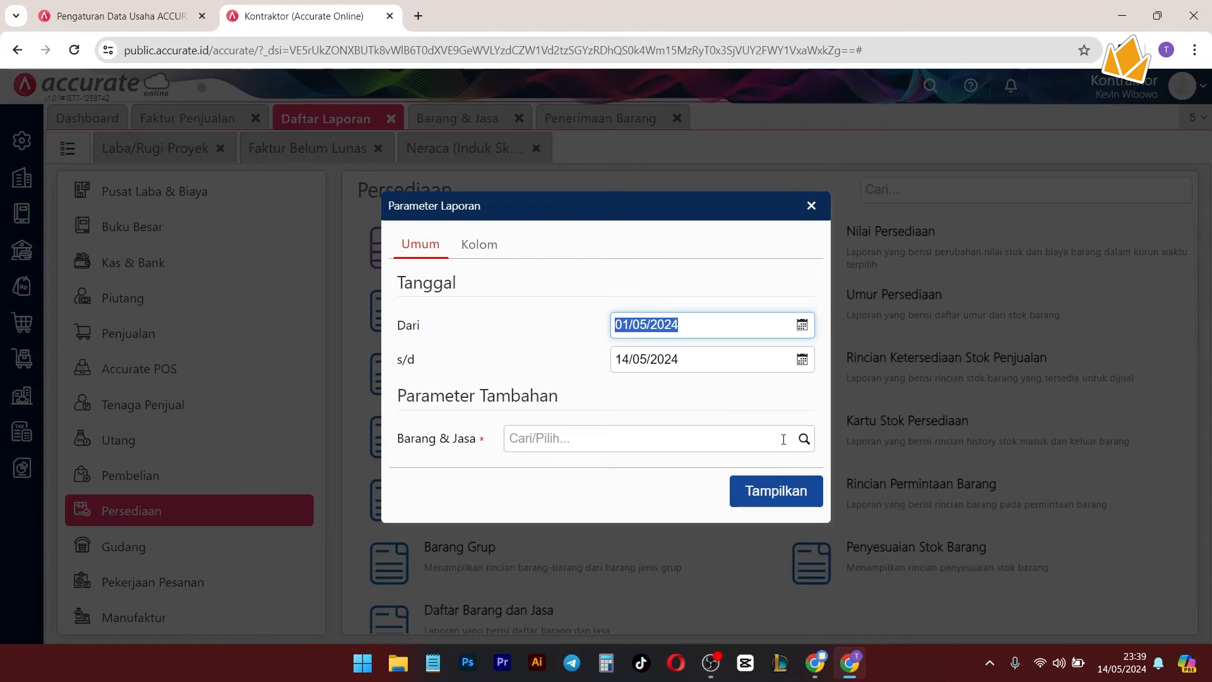
click(803, 438)
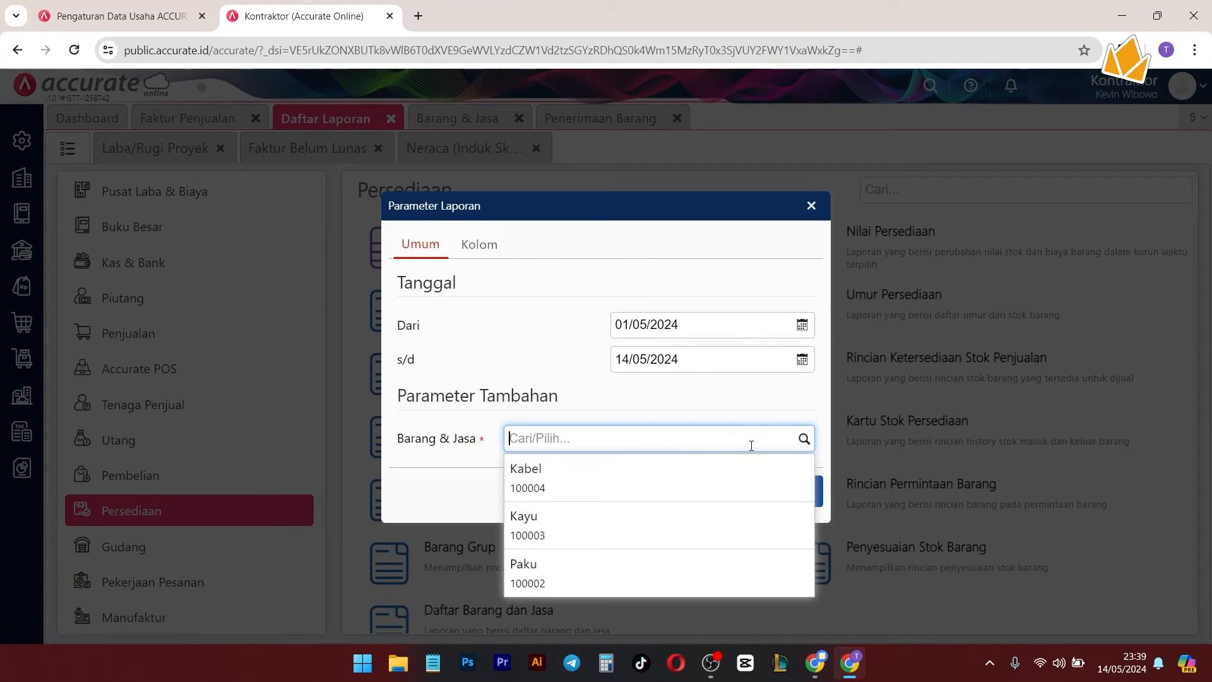
click(623, 472)
click(781, 514)
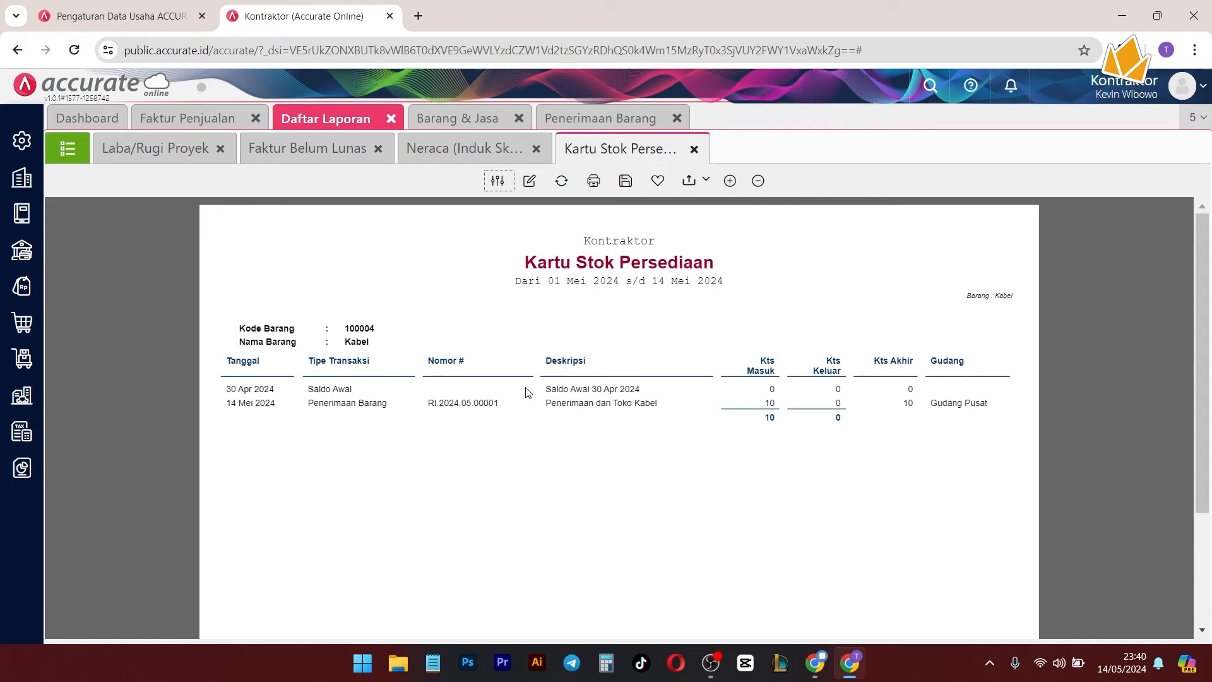
drag(526, 388, 672, 399)
drag(534, 407, 623, 406)
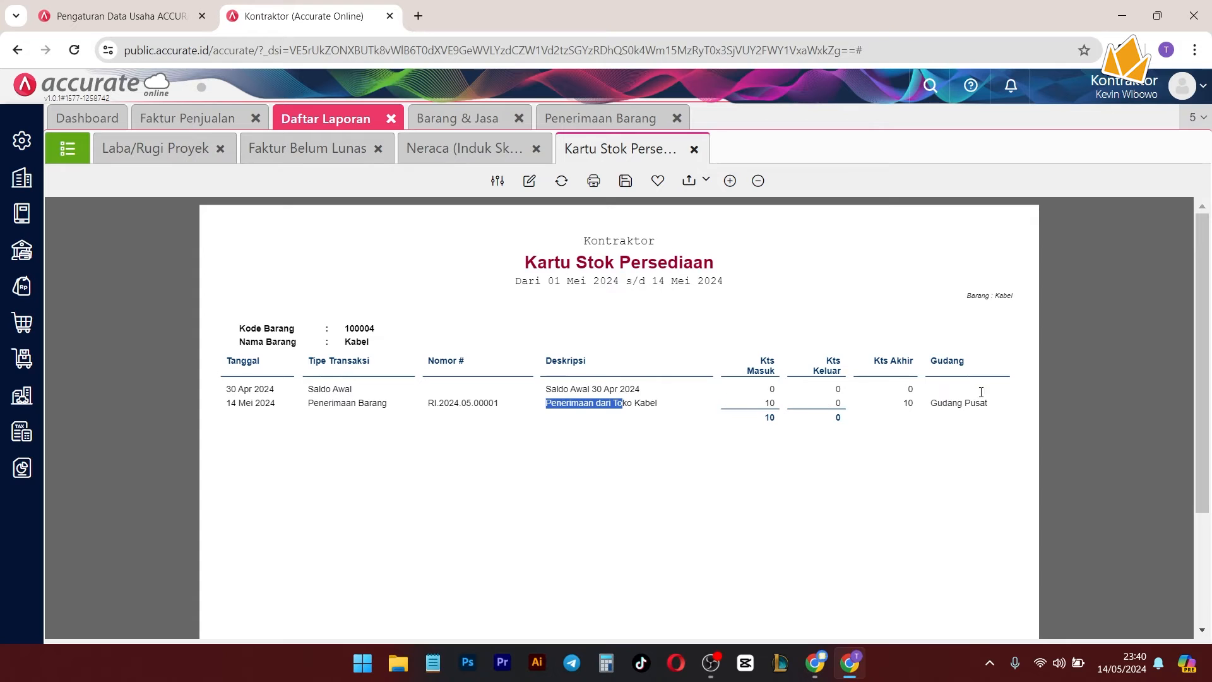
Step: Display the Kuantitas Barang per Gudang report per 14/05/2024 for Gudang Pusat, Gudang Proyek A and Gudang Proyek B
click(67, 148)
click(189, 547)
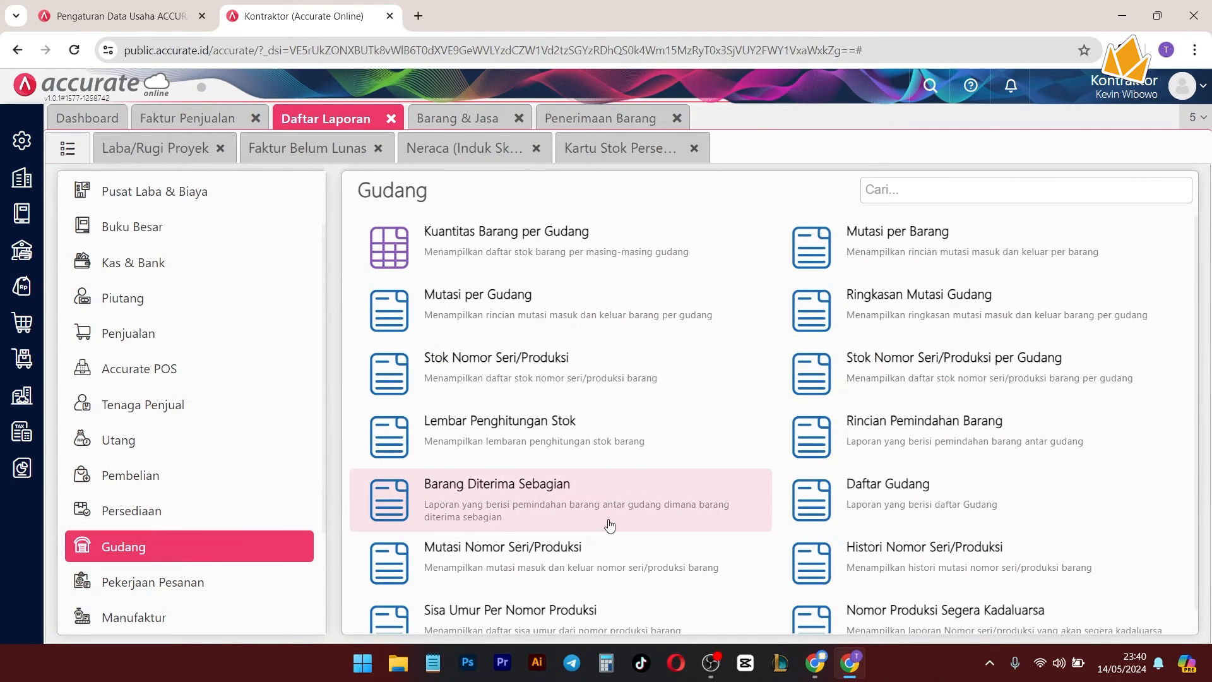
click(523, 261)
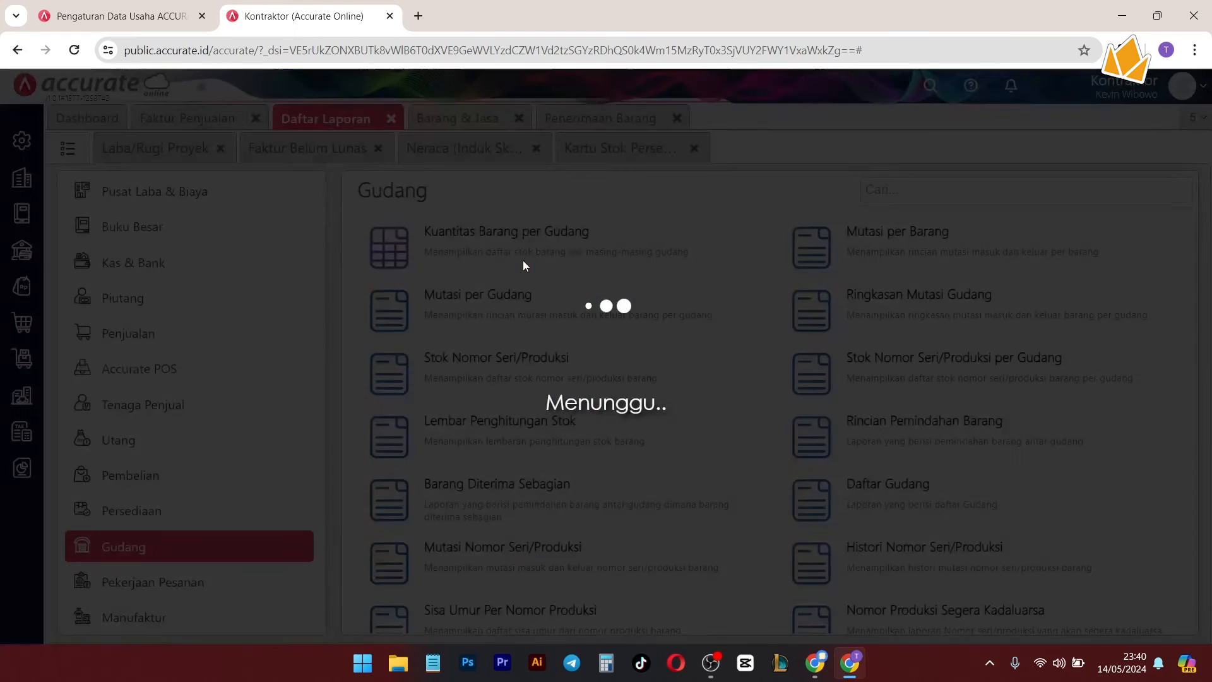
click(805, 453)
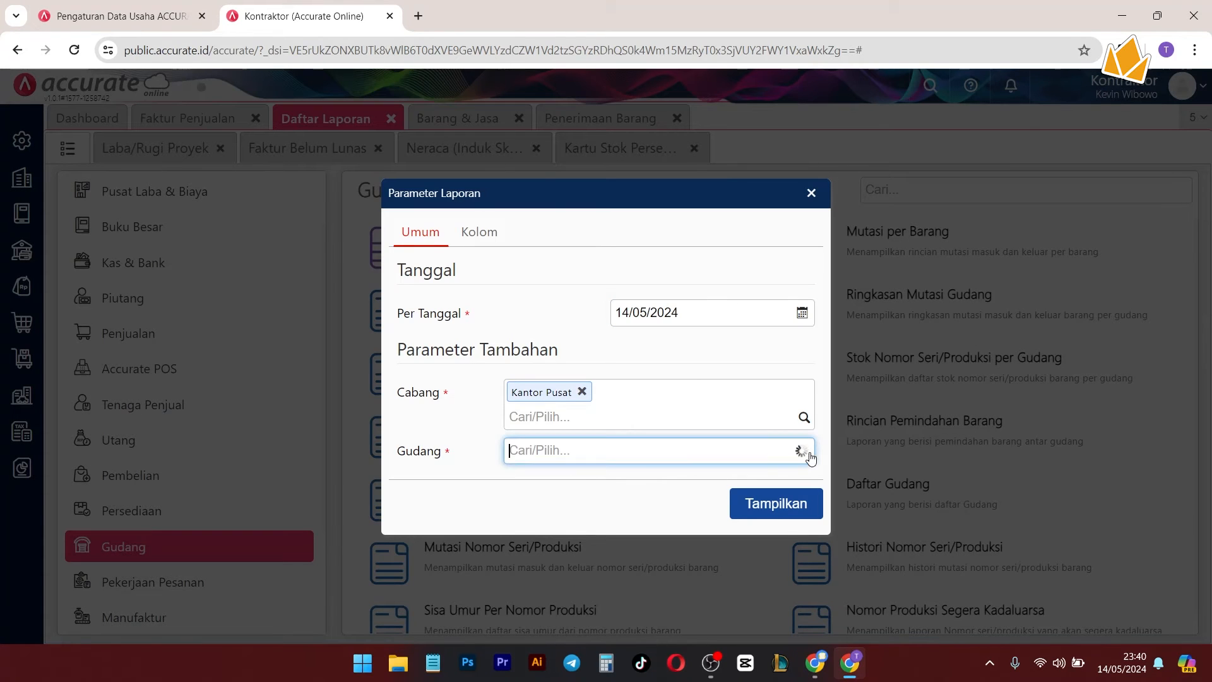
click(592, 535)
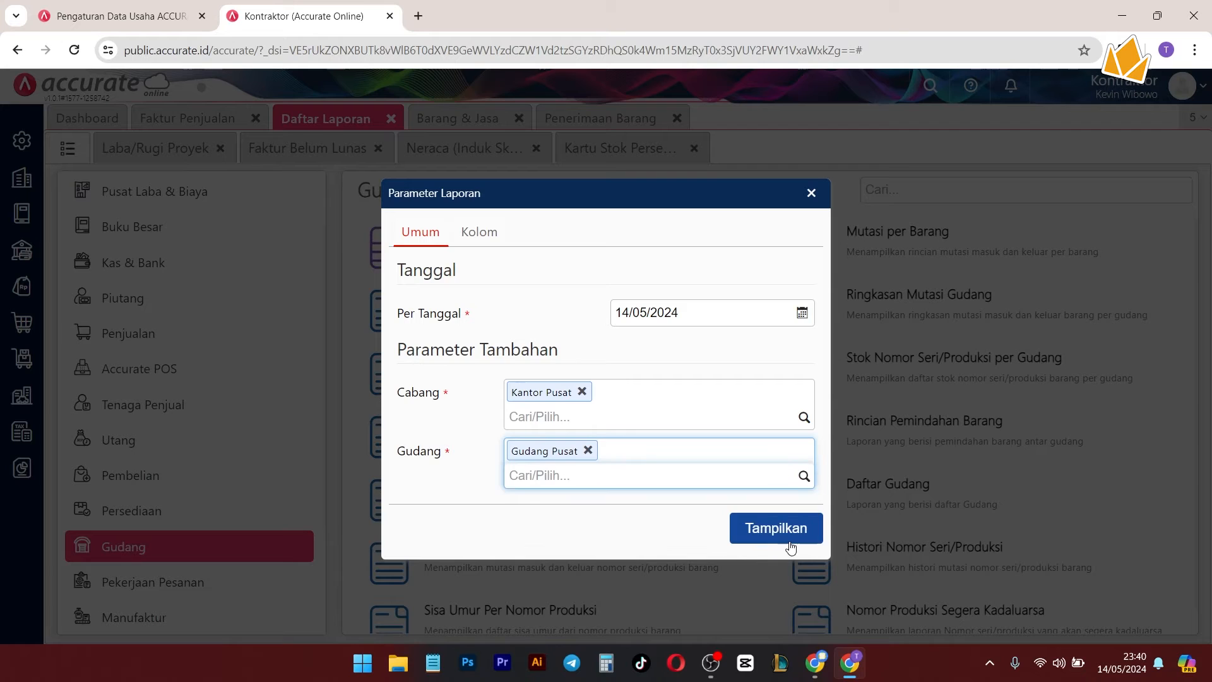
click(805, 474)
click(595, 504)
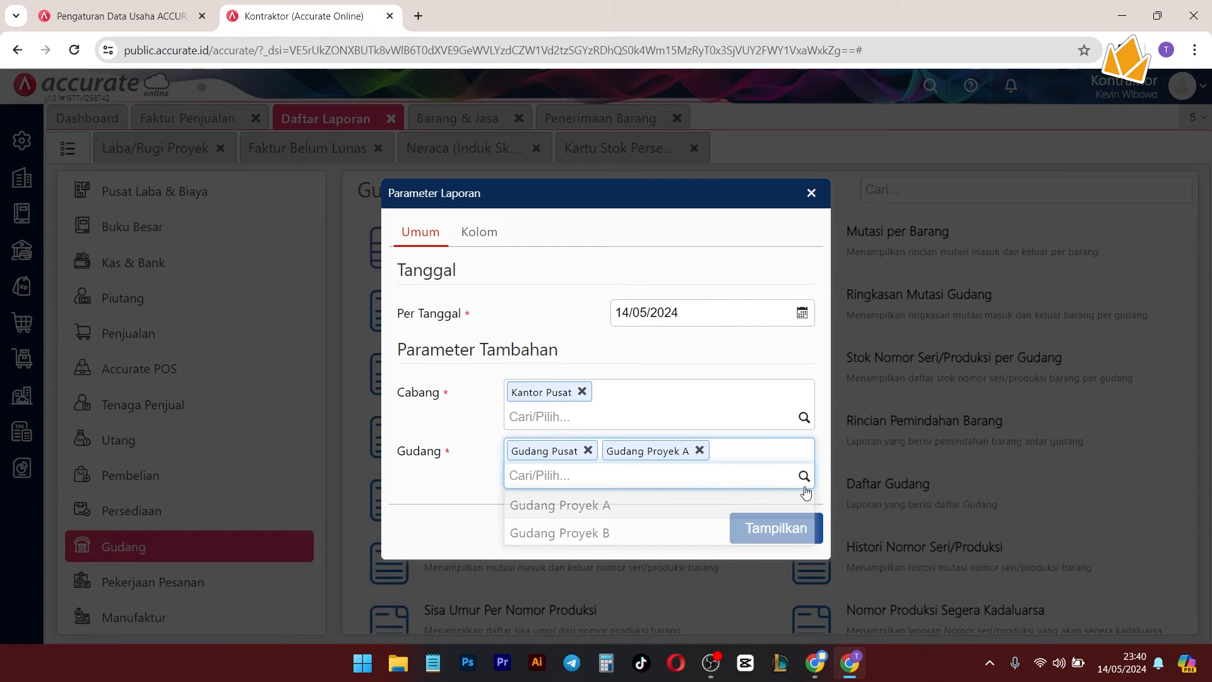
click(805, 475)
click(644, 503)
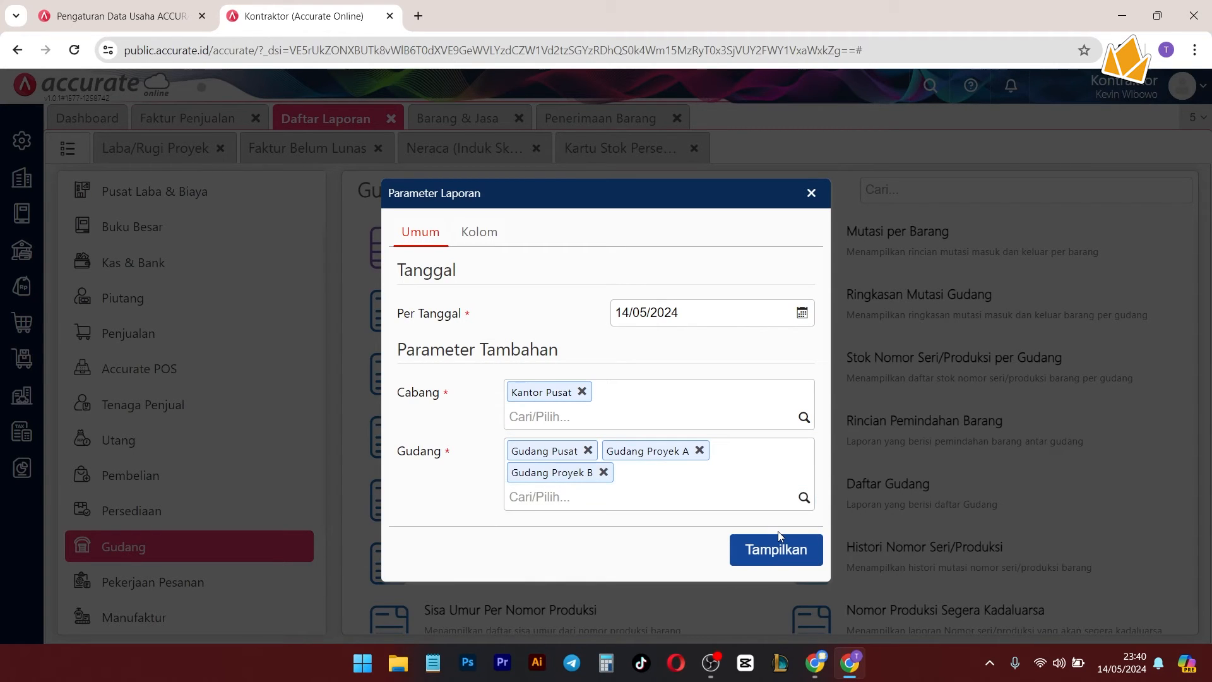
click(777, 538)
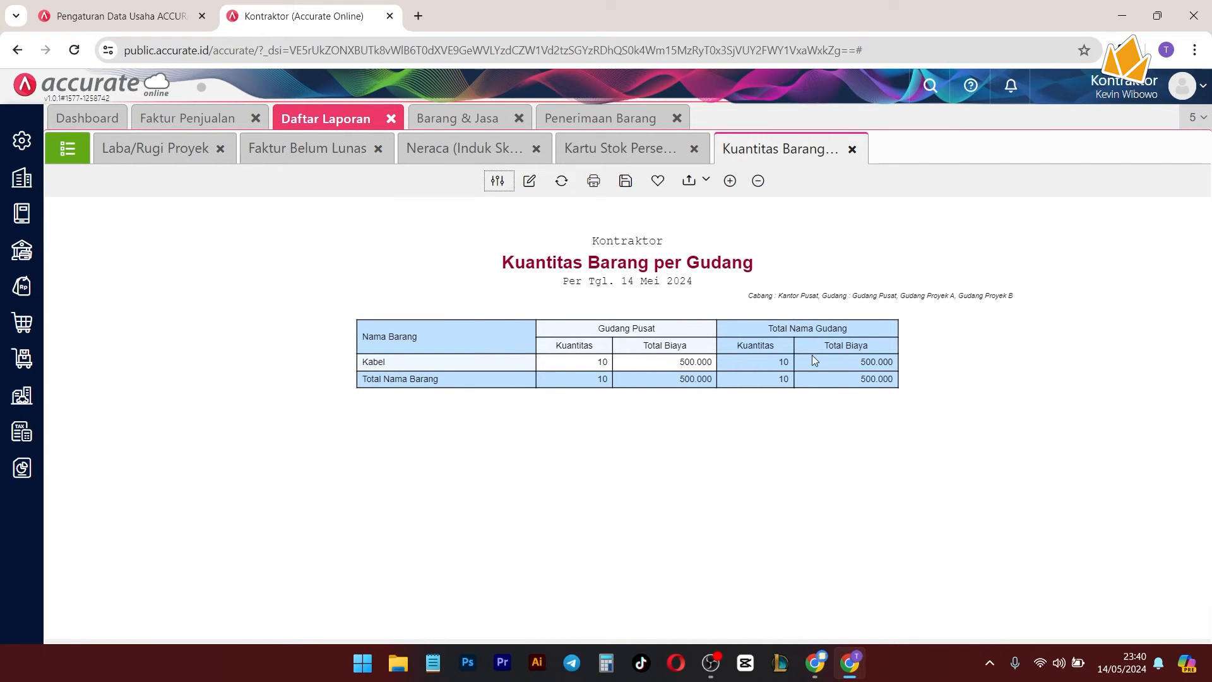
Step: Recheck the warehouse report's parameters, display it again and examine the Kabel quantity and cost in Gudang Pusat
click(498, 182)
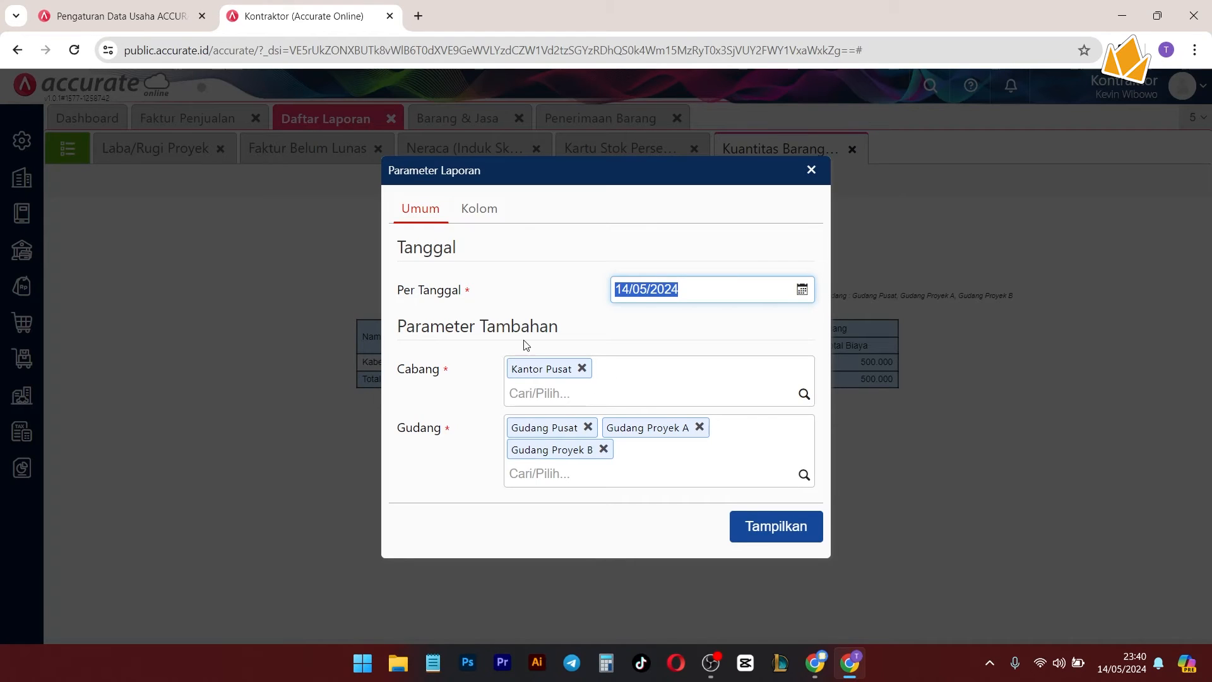
click(746, 534)
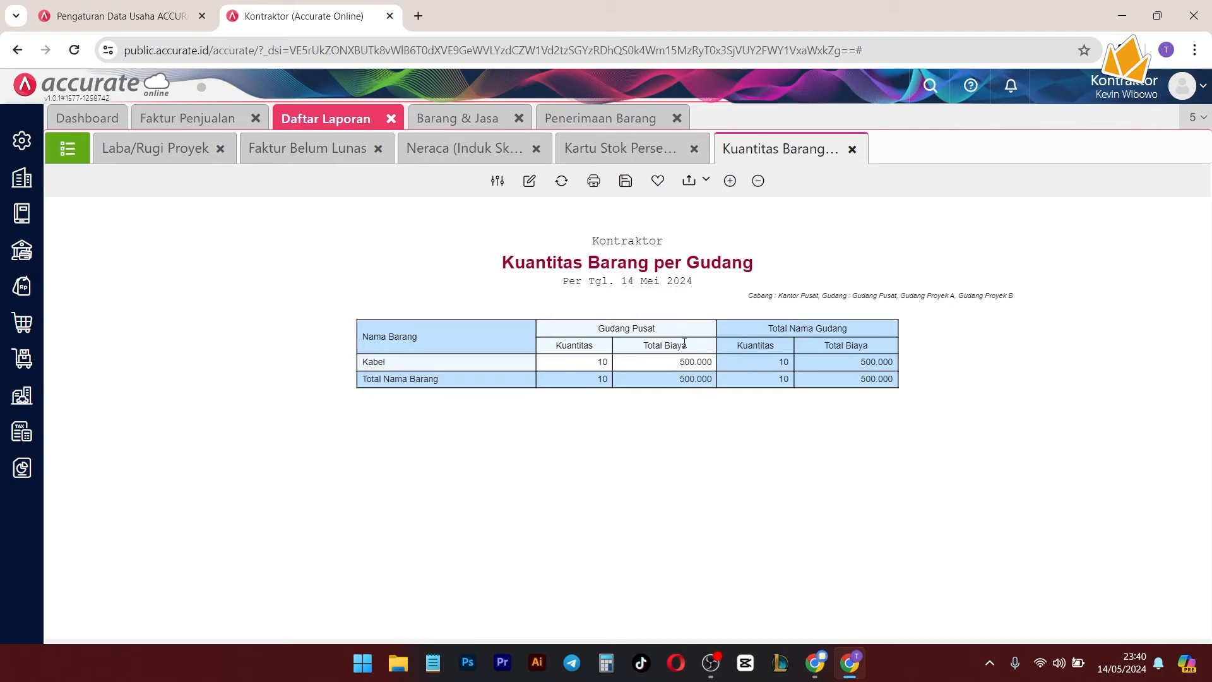
drag(416, 365, 351, 368)
drag(593, 365, 712, 301)
click(787, 418)
Step: Close the Penerimaan Barang module and open a new Faktur Pembelian form
click(464, 118)
click(641, 119)
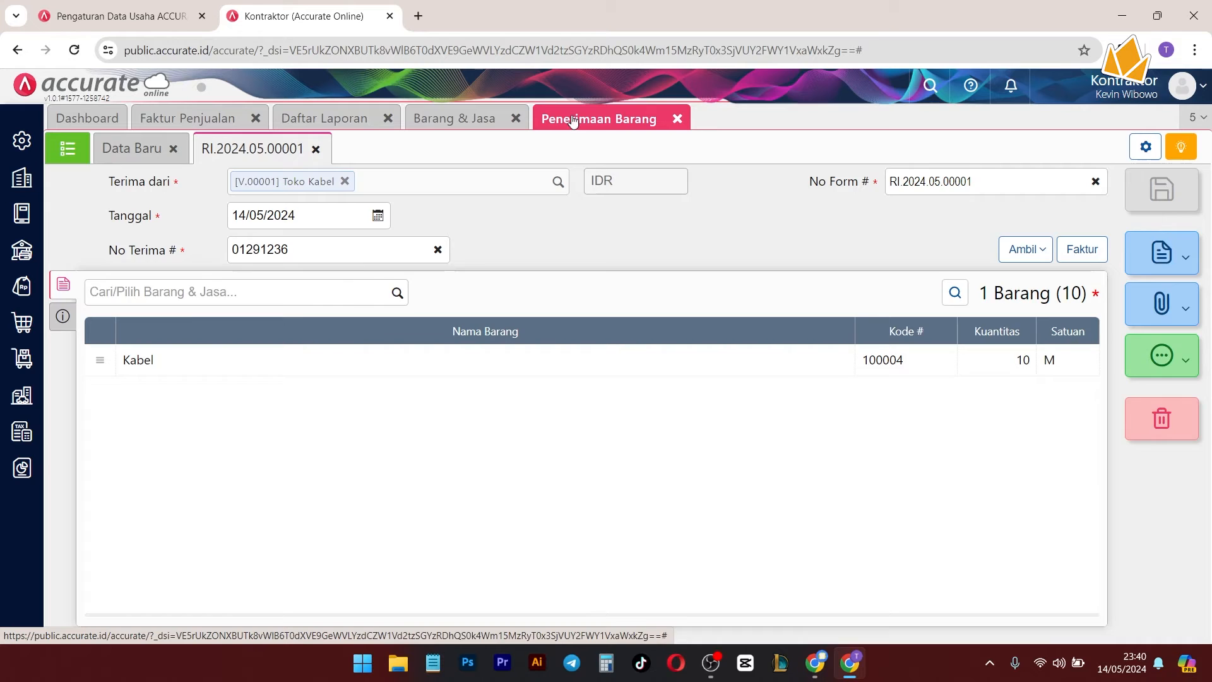
click(678, 120)
click(30, 330)
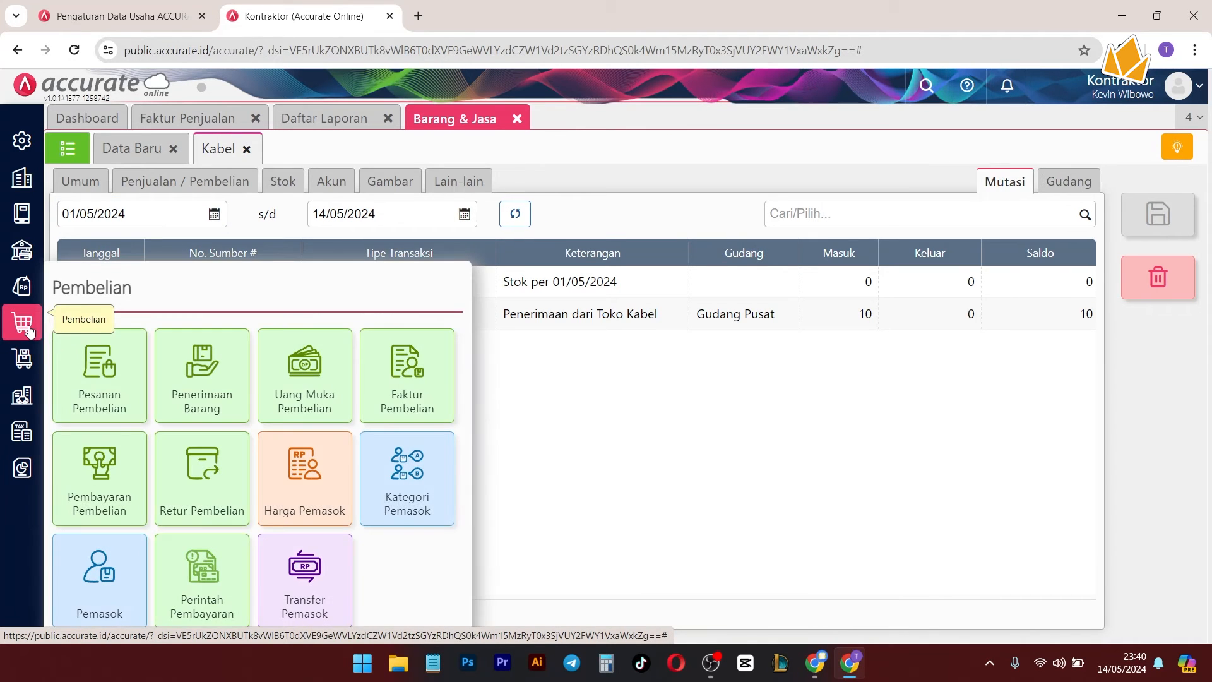
click(435, 395)
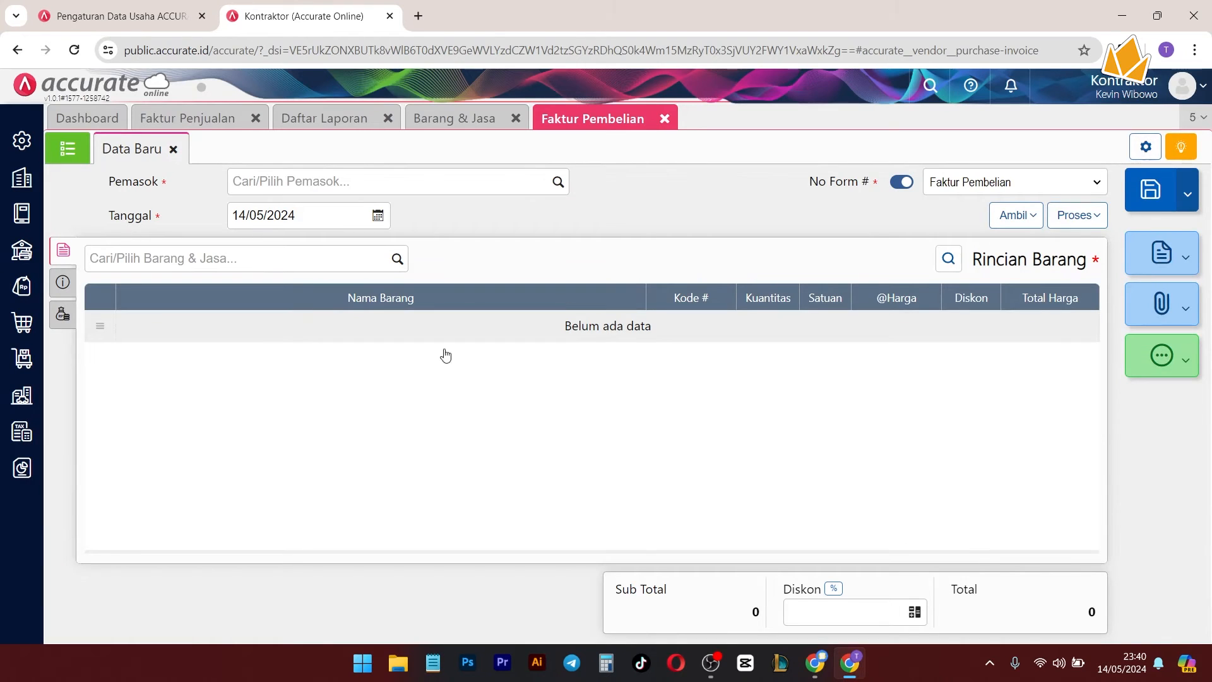
Step: Select Toko Kabel as the invoice's supplier and copy the Kabel item line from its goods receipt
click(559, 183)
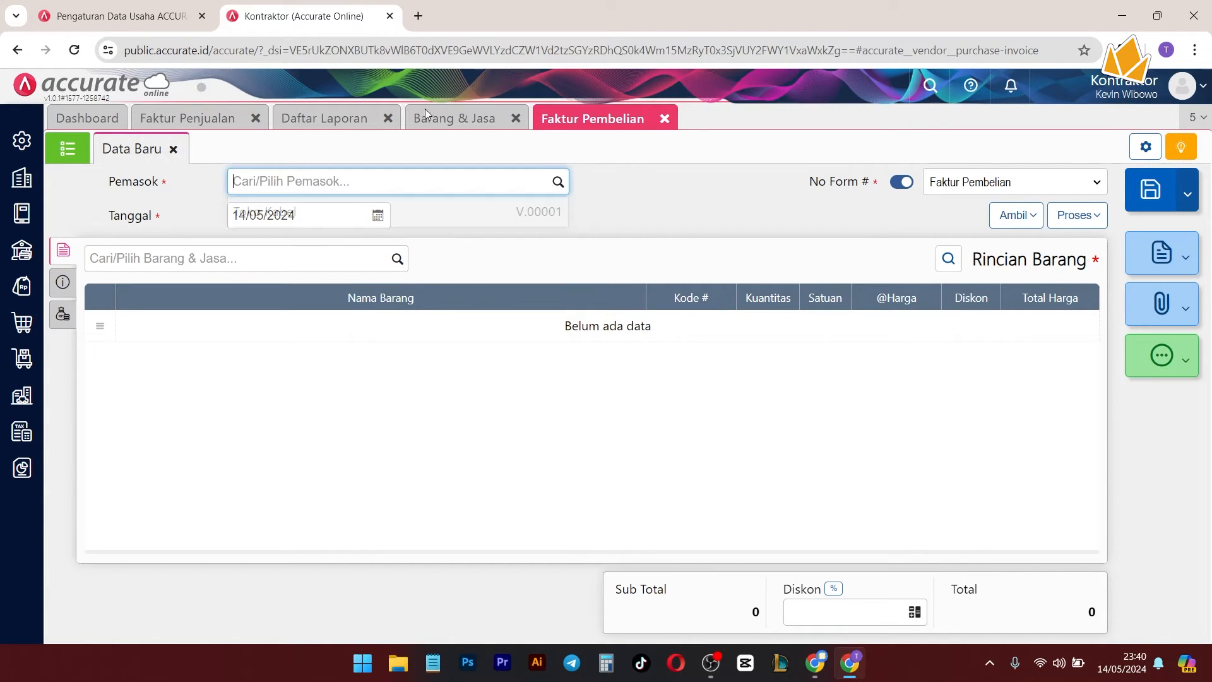
click(377, 225)
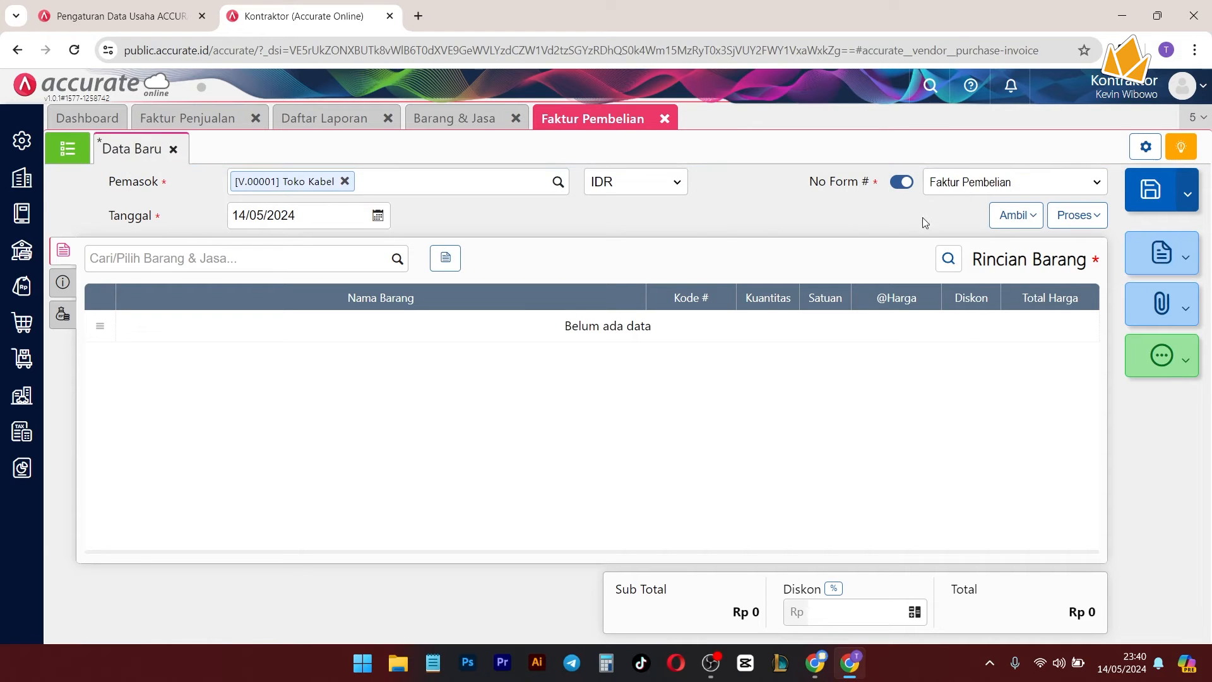
click(1014, 216)
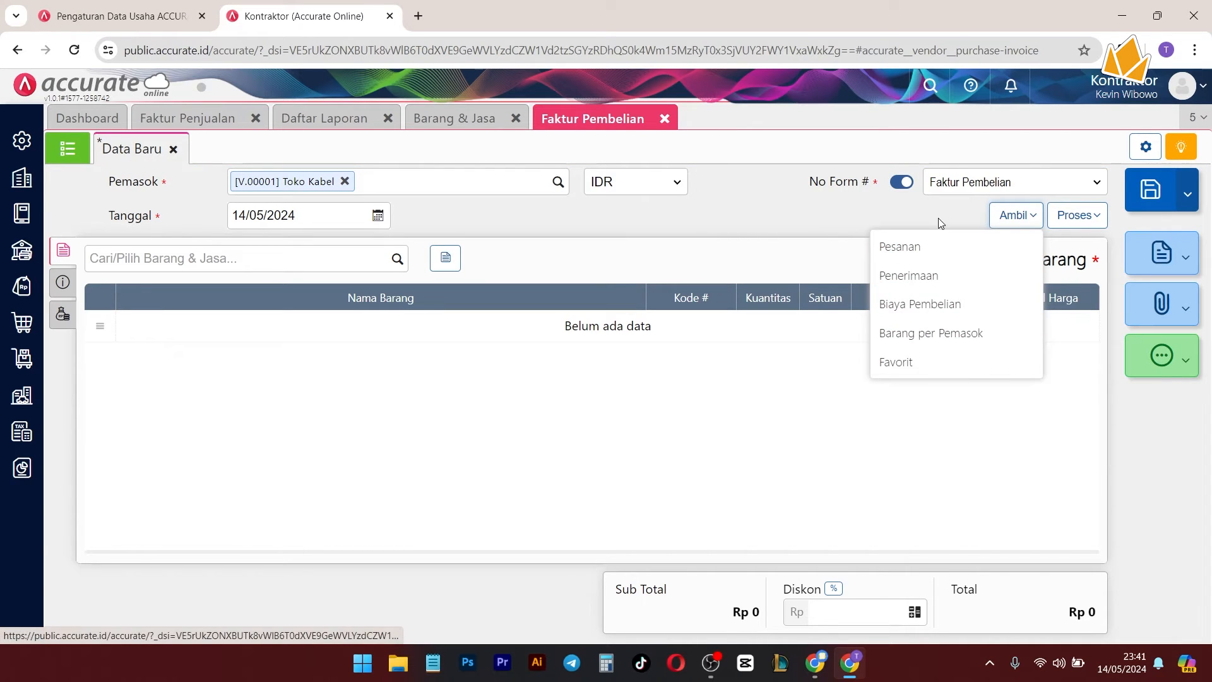
click(934, 271)
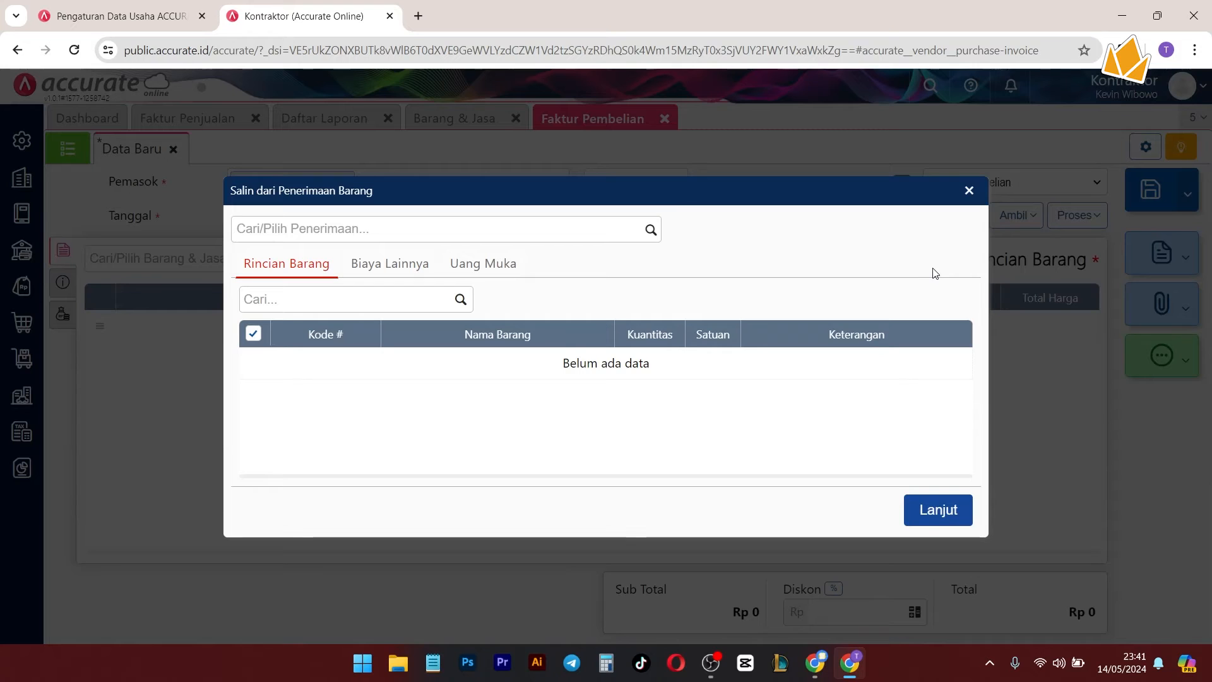
click(650, 230)
click(406, 264)
click(941, 535)
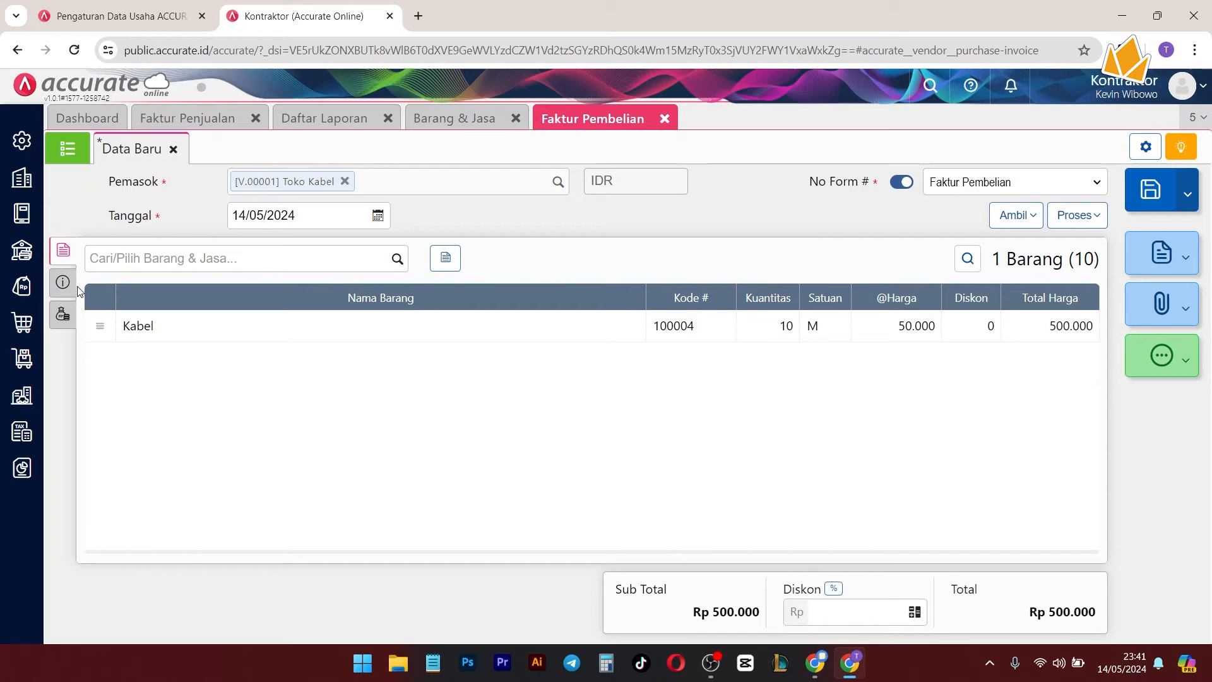
click(74, 288)
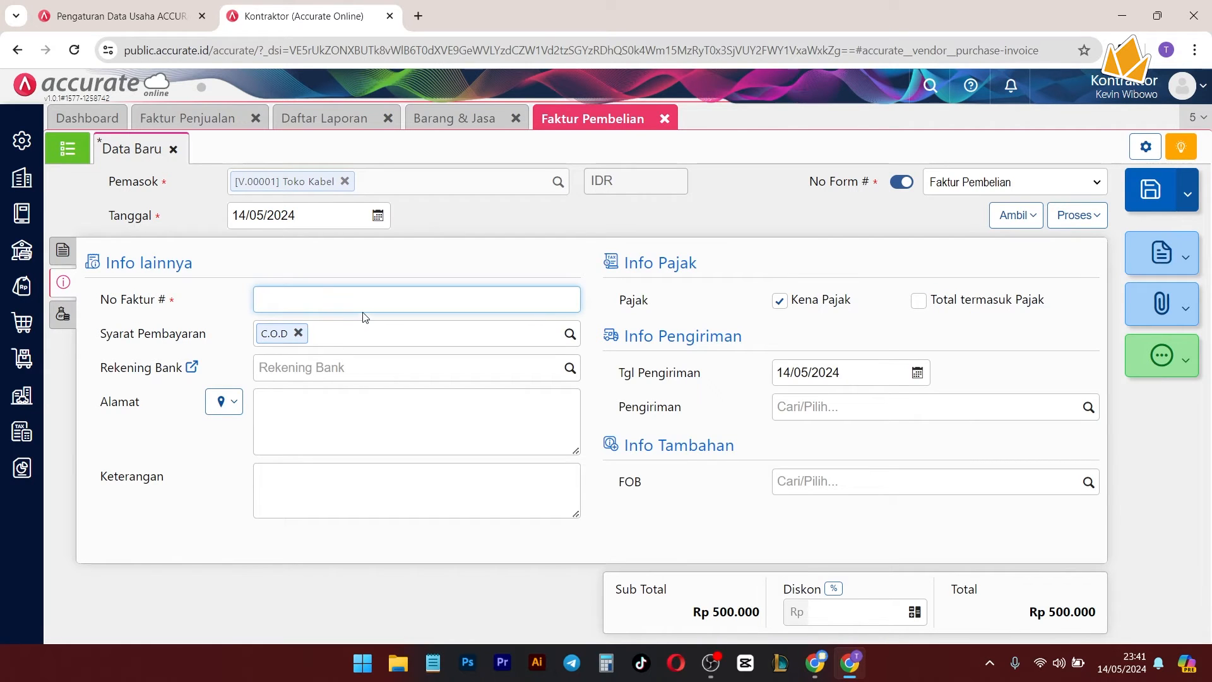
drag(120, 301, 173, 301)
click(336, 300)
text(123123124123)
drag(809, 189, 870, 199)
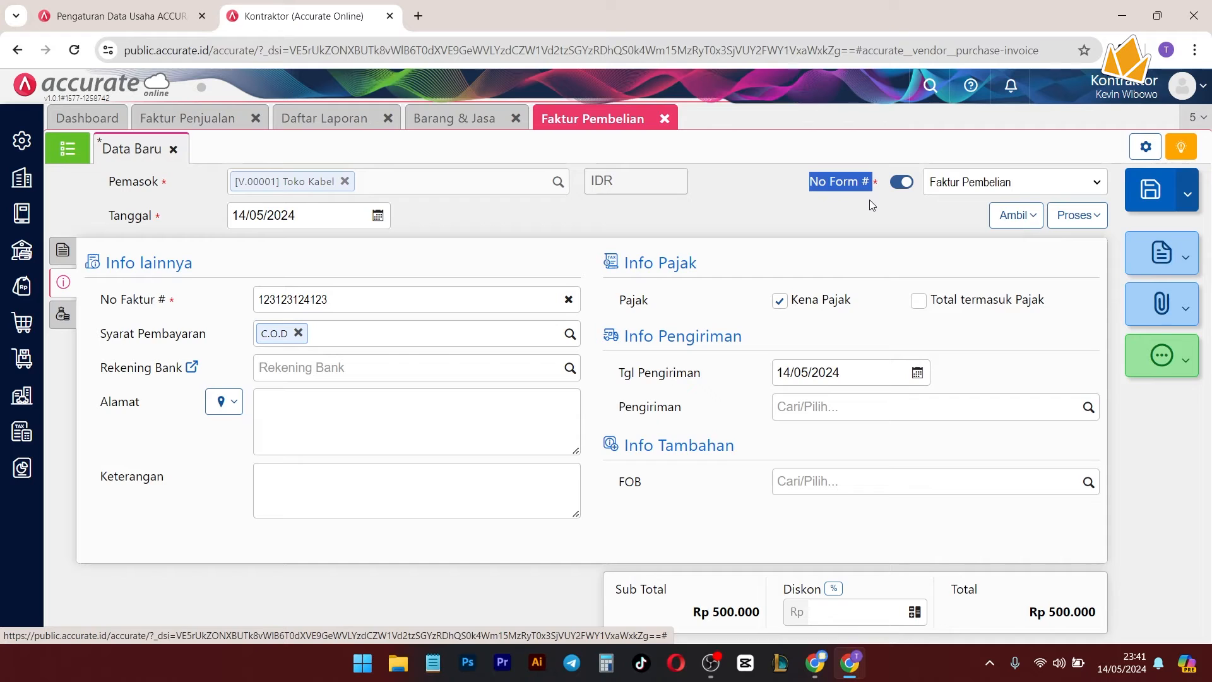
double_click(208, 336)
click(63, 250)
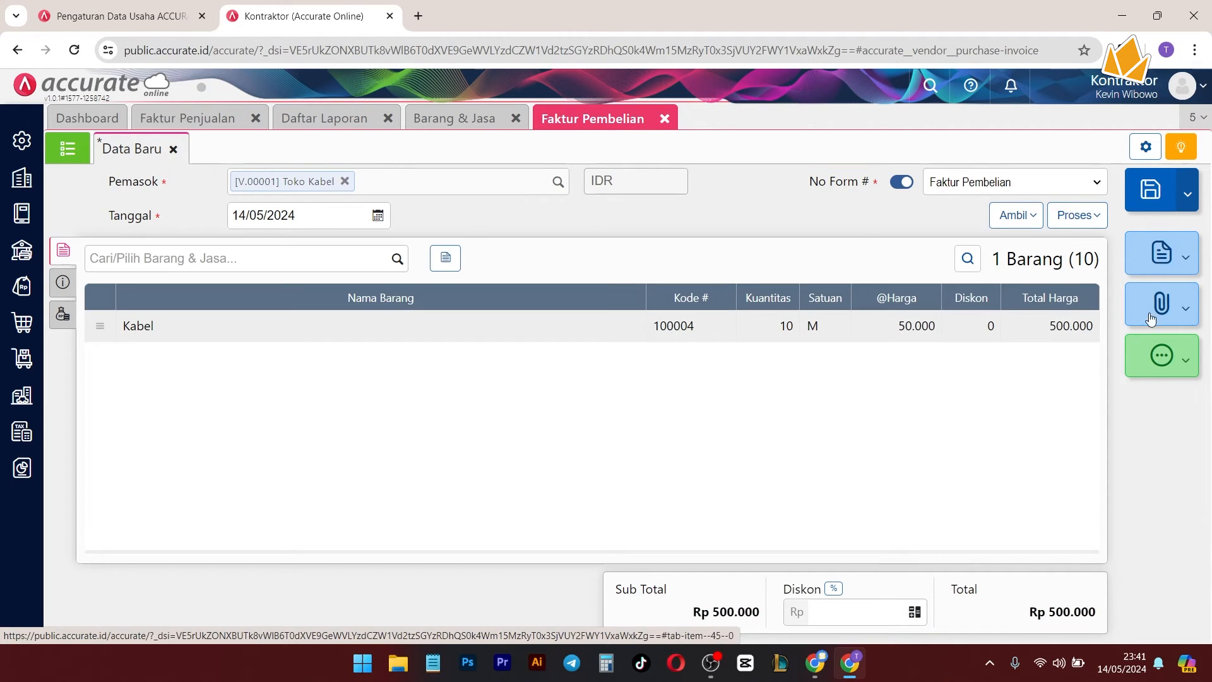
click(1155, 195)
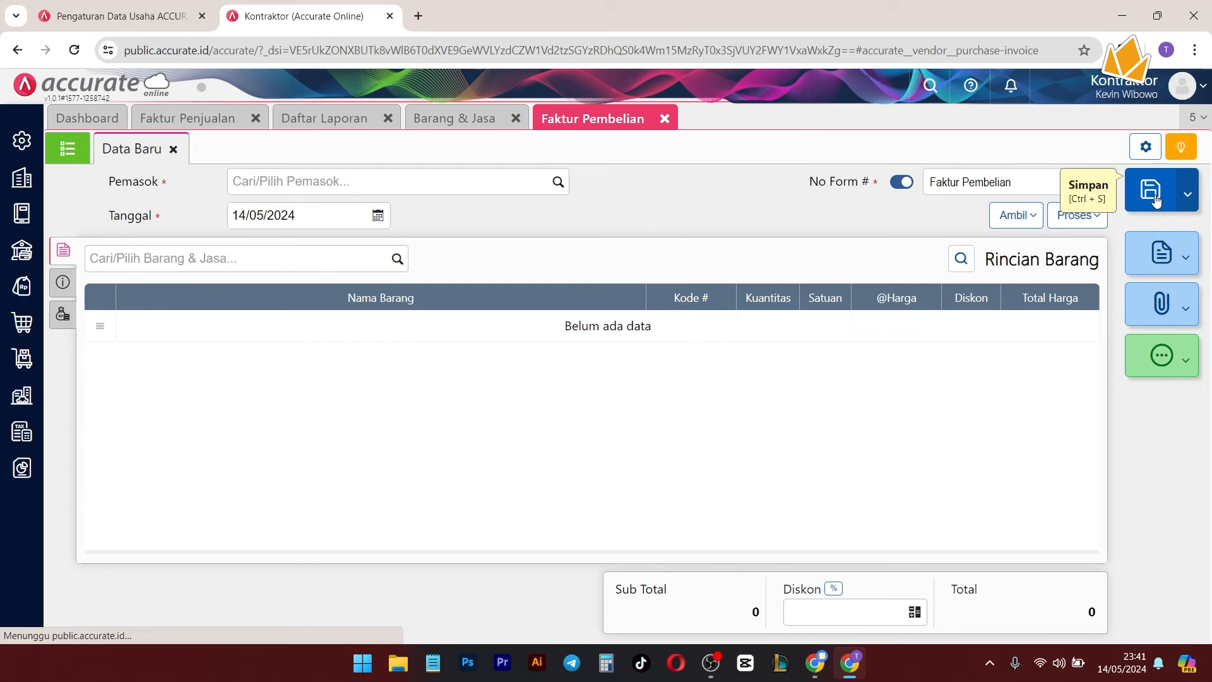
Step: Refresh the Neraca (Induk Skontro) report to check the payables after the purchase invoice
click(342, 125)
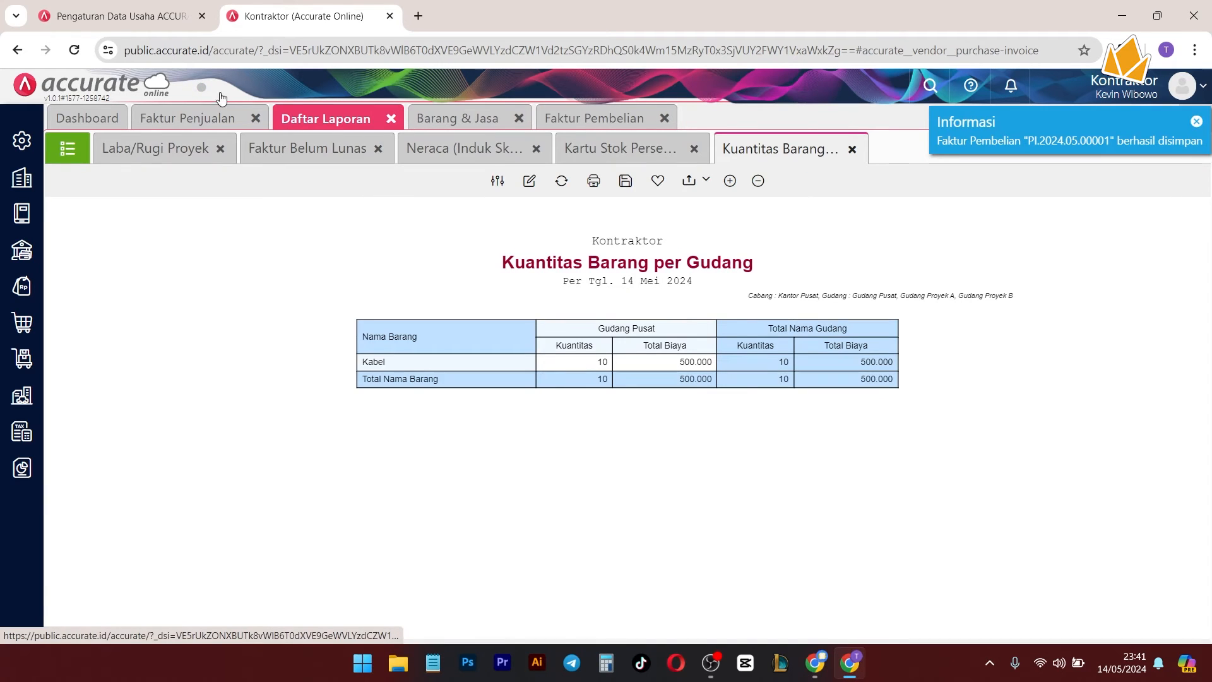
click(457, 150)
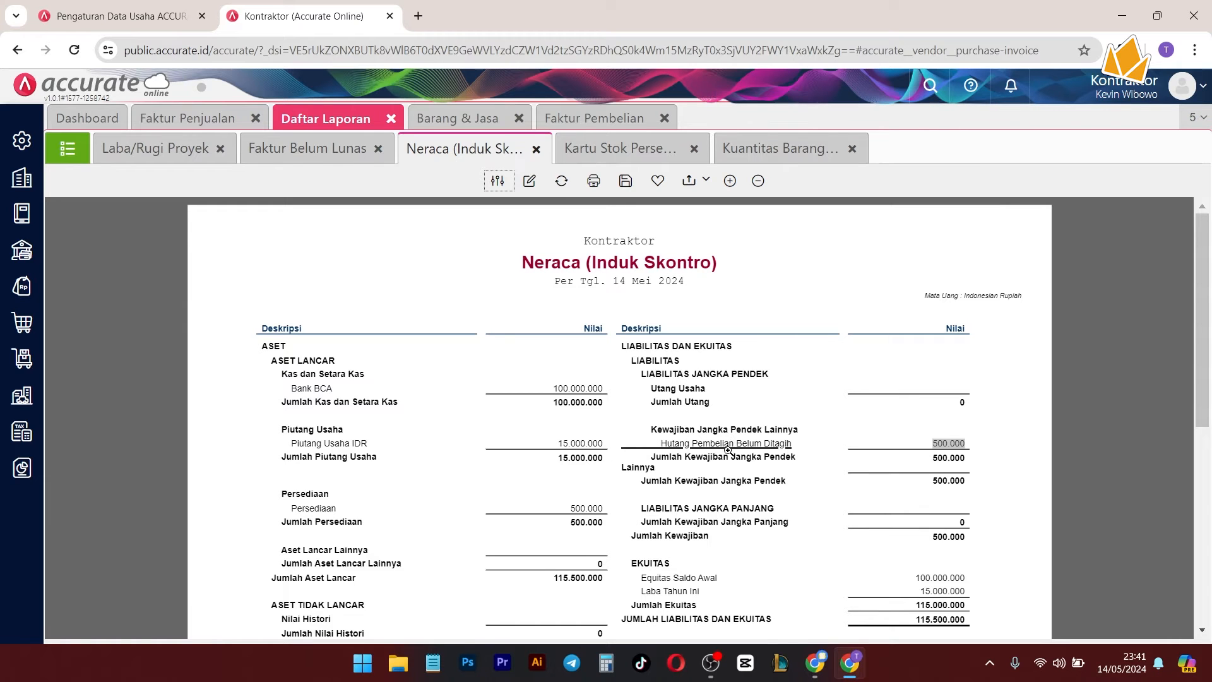
click(562, 180)
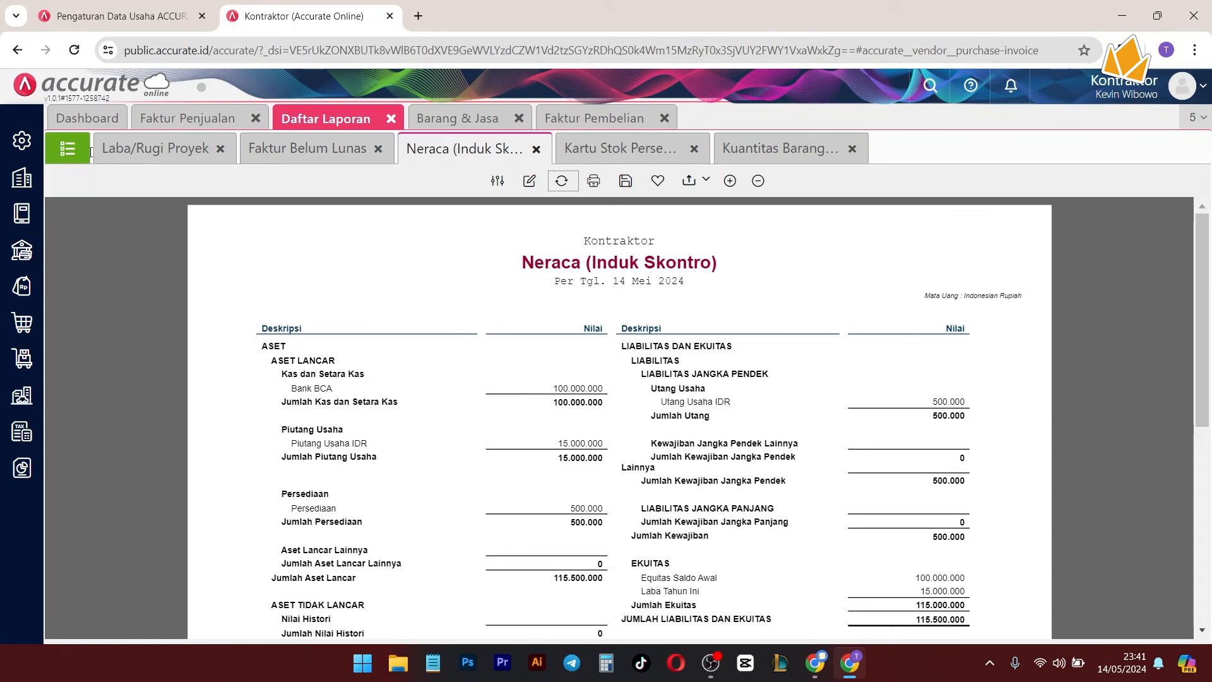
Step: Display the Faktur Belum Lunas report from the Utang category per 14/05/2024 for the Kantor Pusat branch
click(72, 154)
click(120, 440)
click(468, 296)
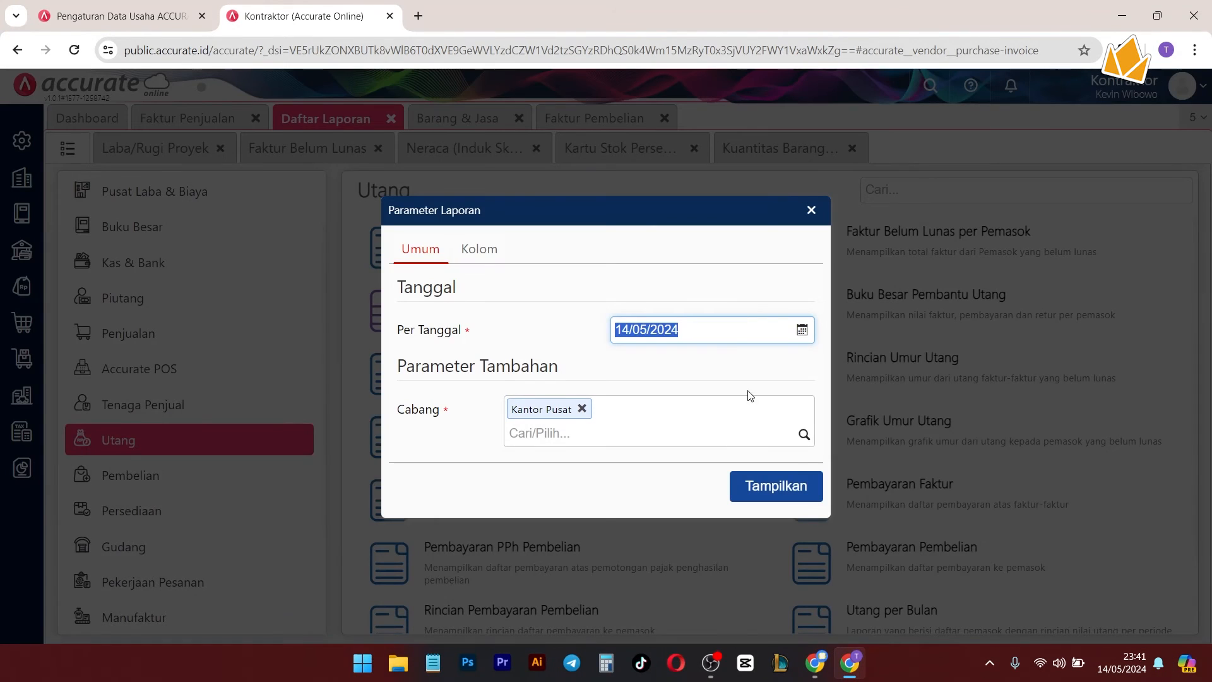
click(790, 486)
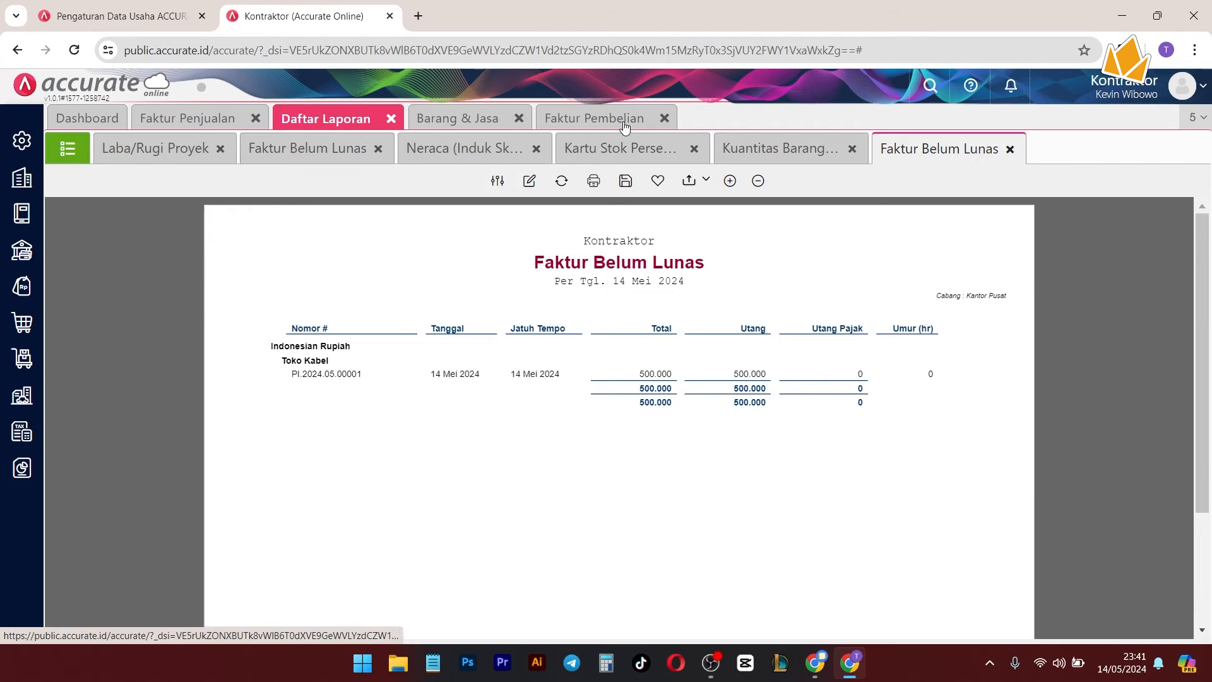
Step: Close the purchase invoice form and start a new Pembayaran Pembelian payable to Toko Kabel
click(606, 120)
click(666, 118)
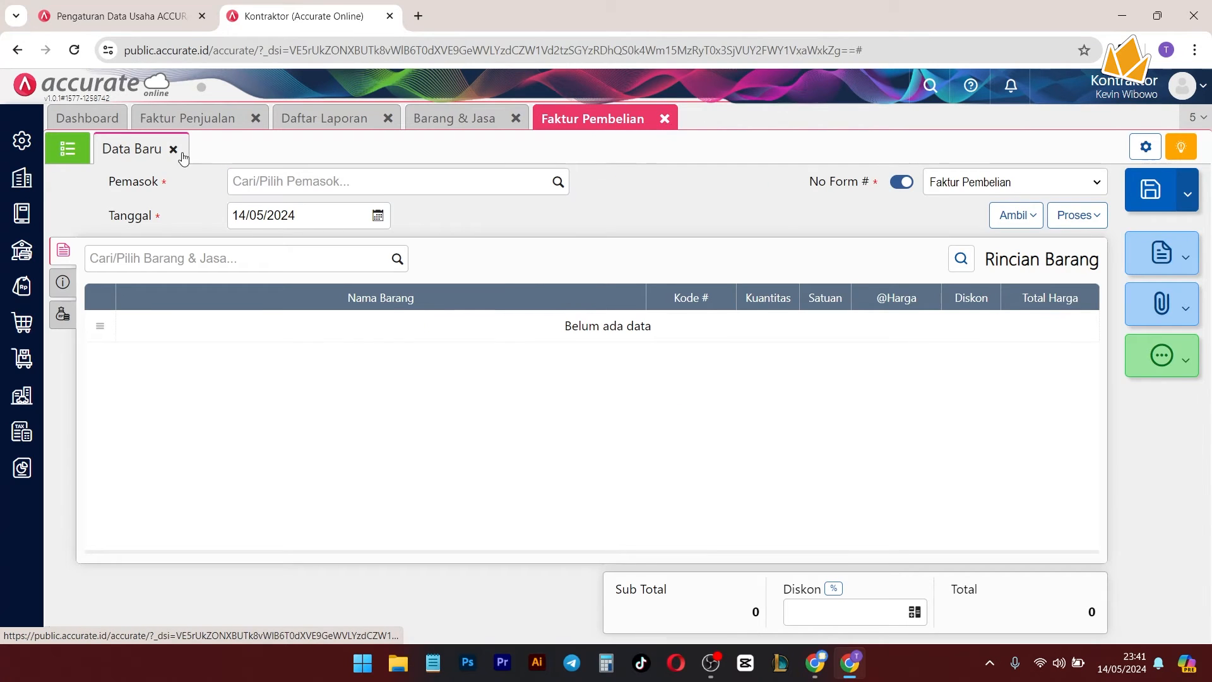
click(26, 335)
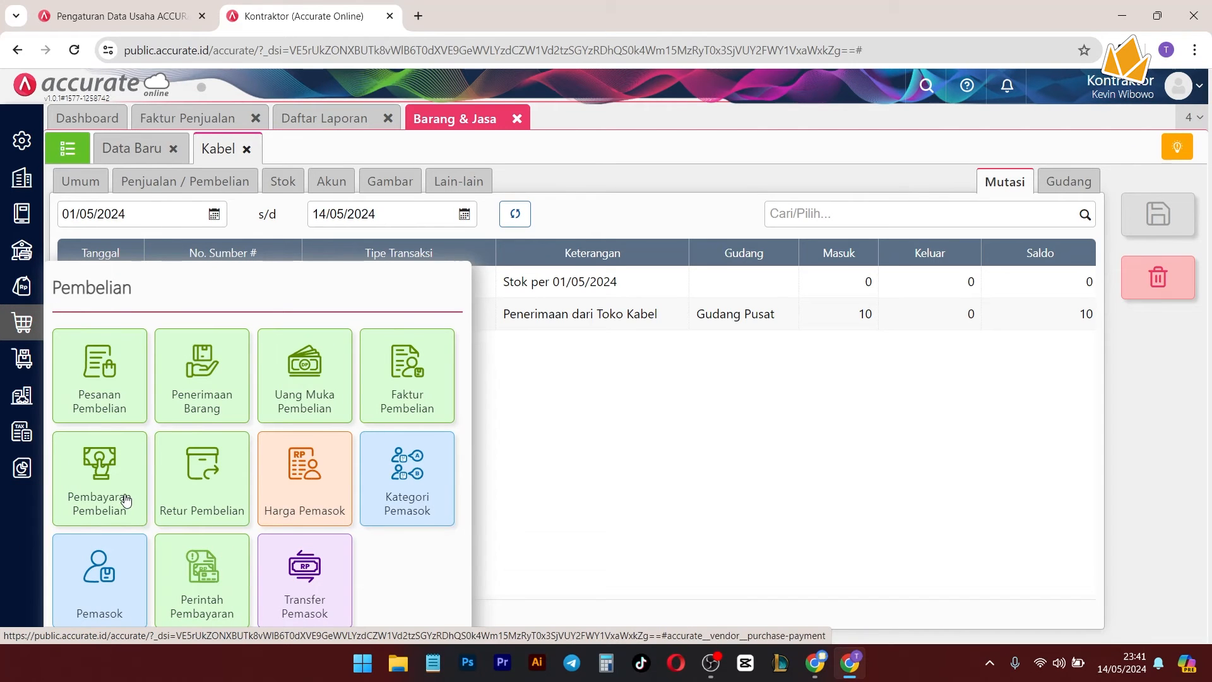
click(126, 500)
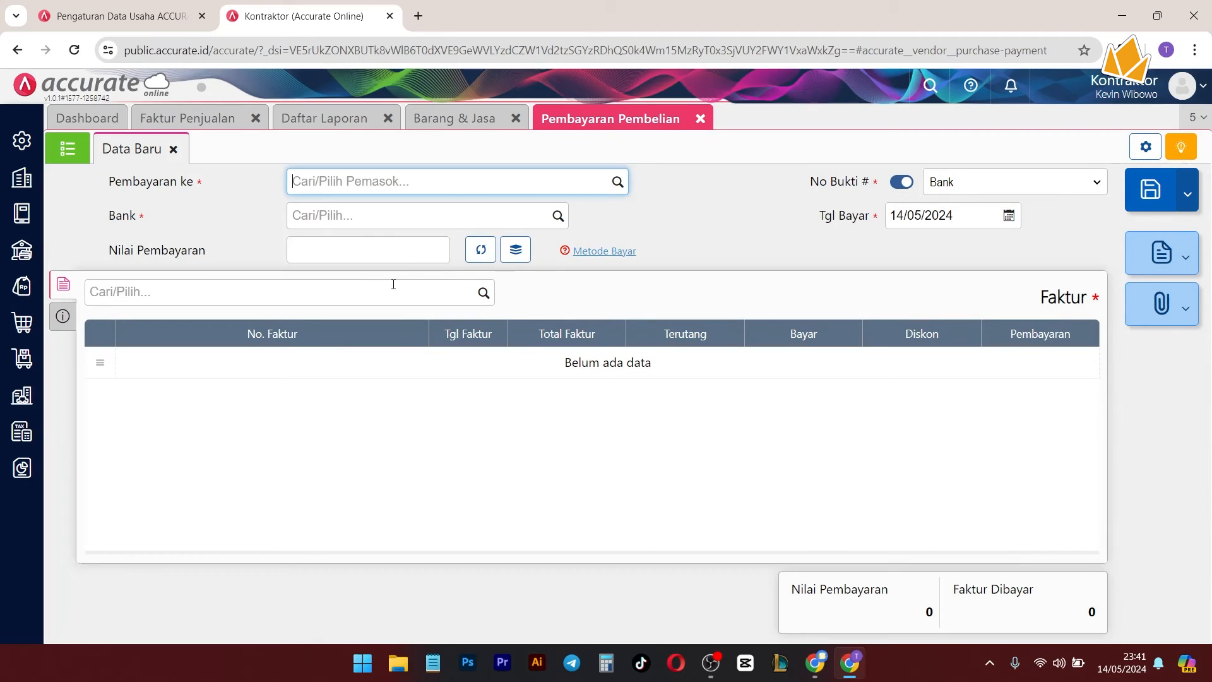
click(616, 181)
drag(109, 182, 181, 182)
click(618, 181)
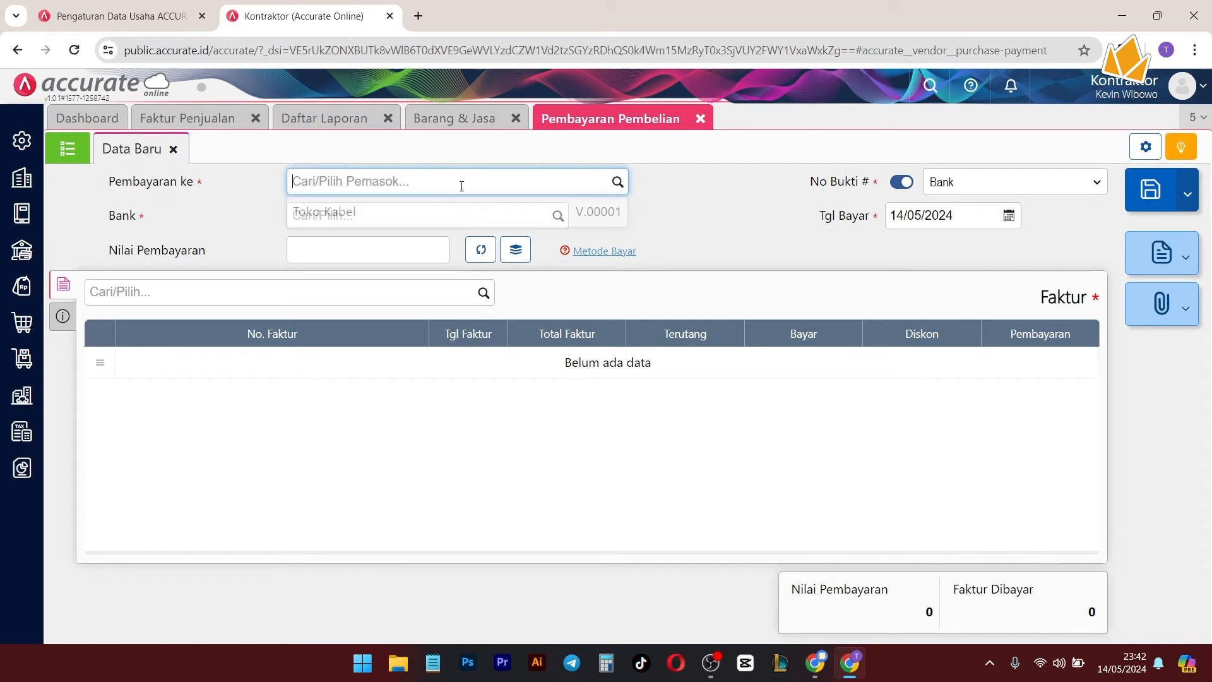
click(412, 222)
Step: Select Bank BCA as the paying bank and retrieve Toko Kabel's unpaid invoice into the payment
click(556, 216)
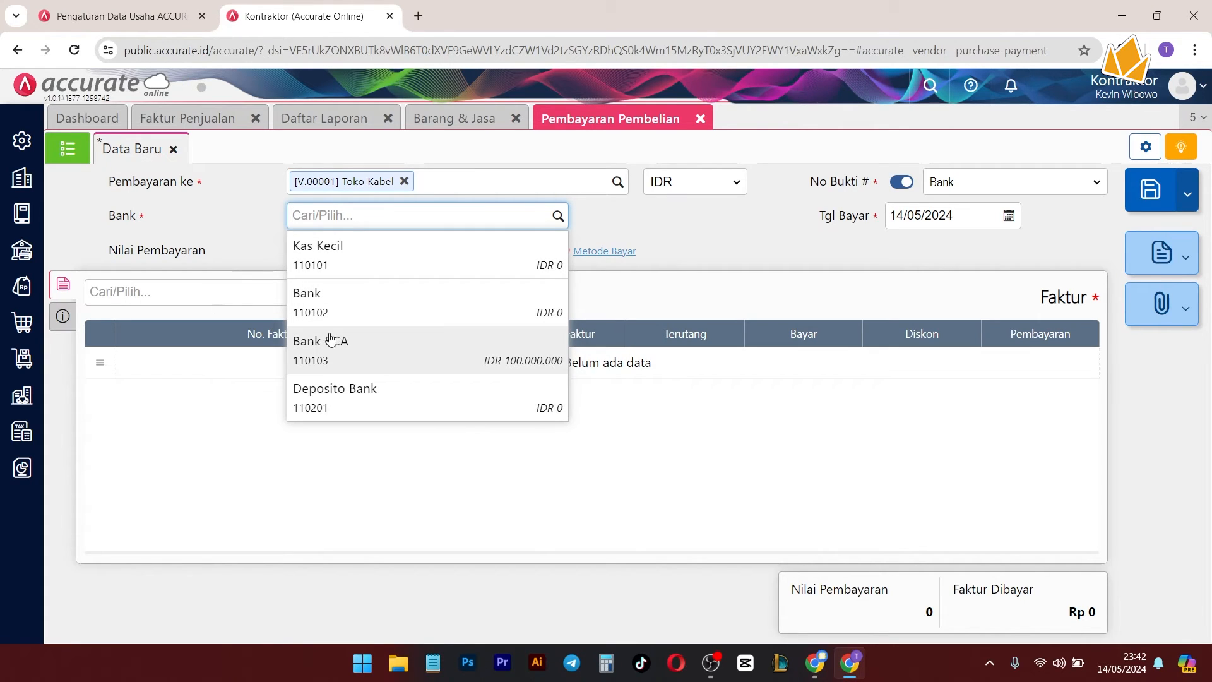
click(393, 358)
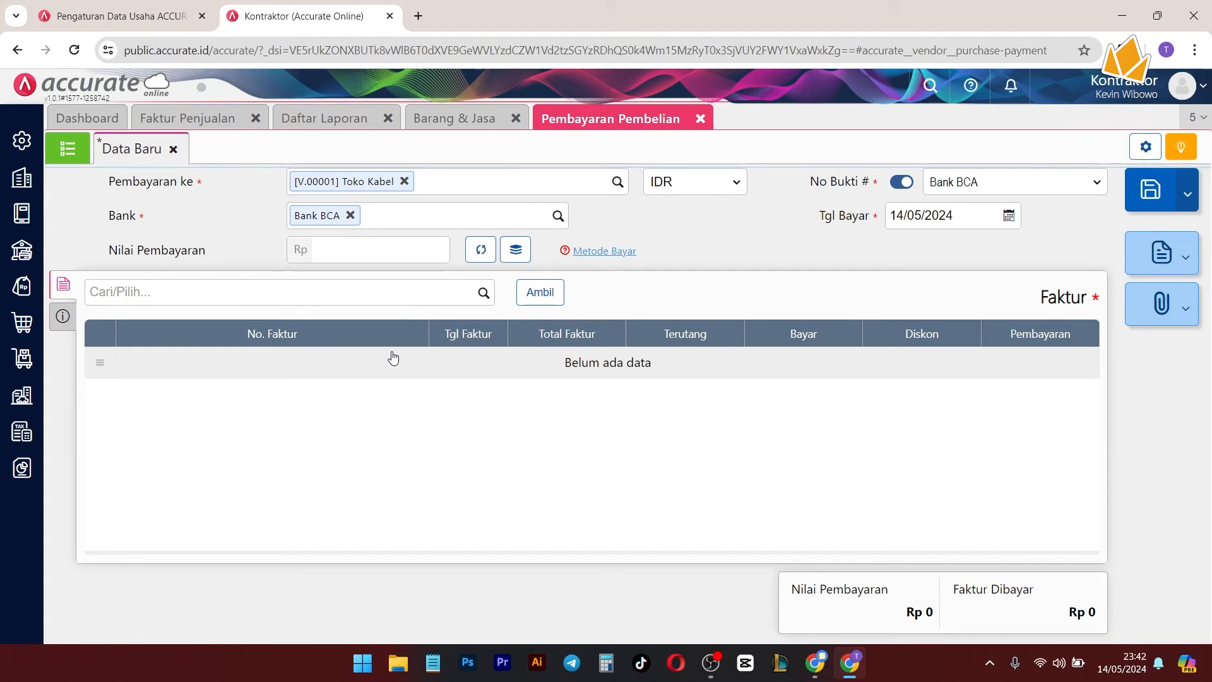
click(549, 299)
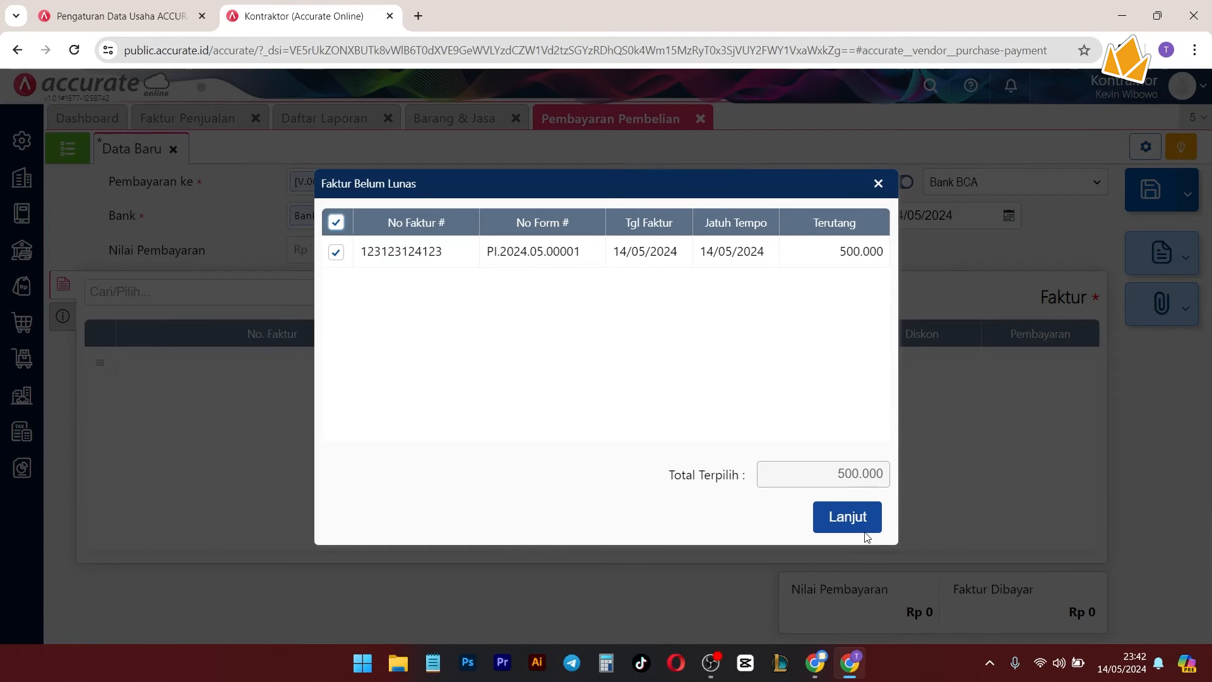
click(866, 530)
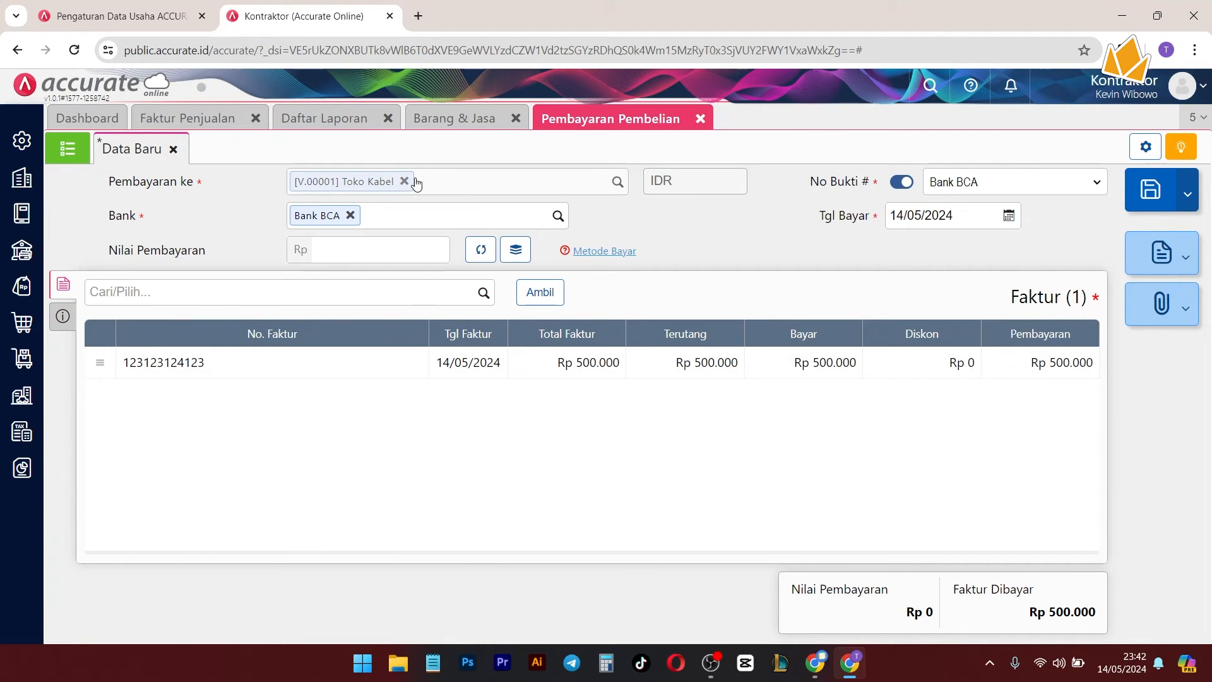
Step: Set the invoice's Bayar amount to 100.000 as a partial payment and recalculate the Nilai Pembayaran
click(776, 373)
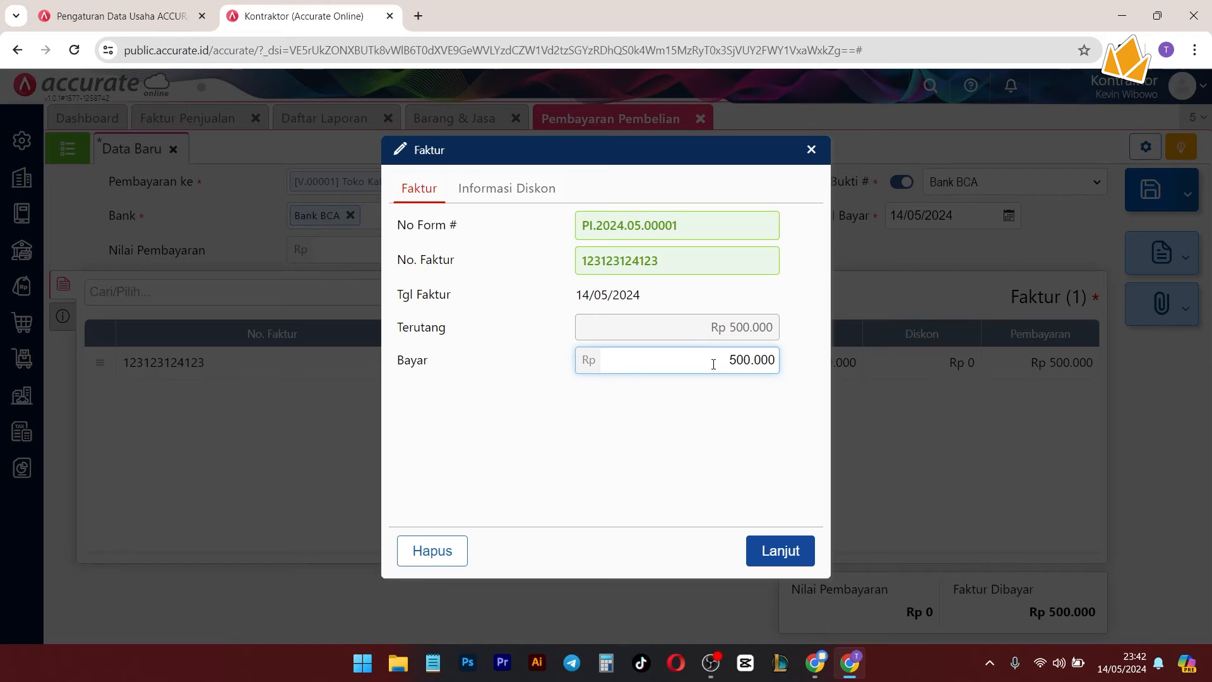
drag(722, 361, 788, 365)
text(1)
click(783, 551)
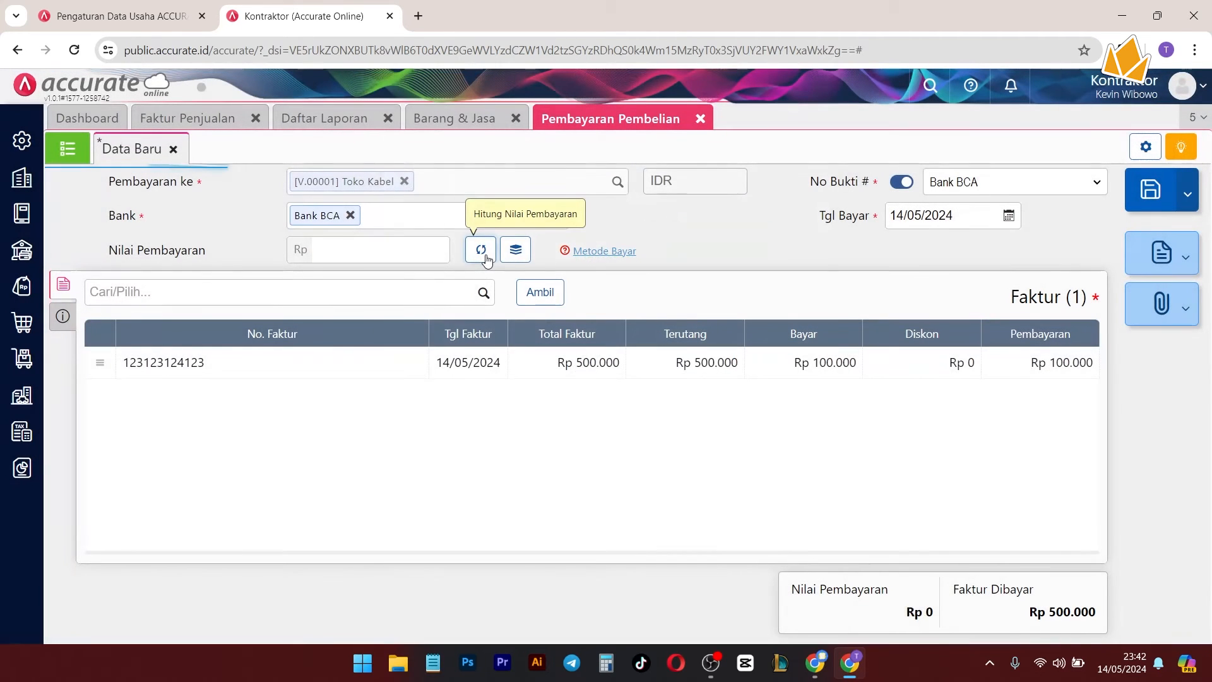
click(486, 258)
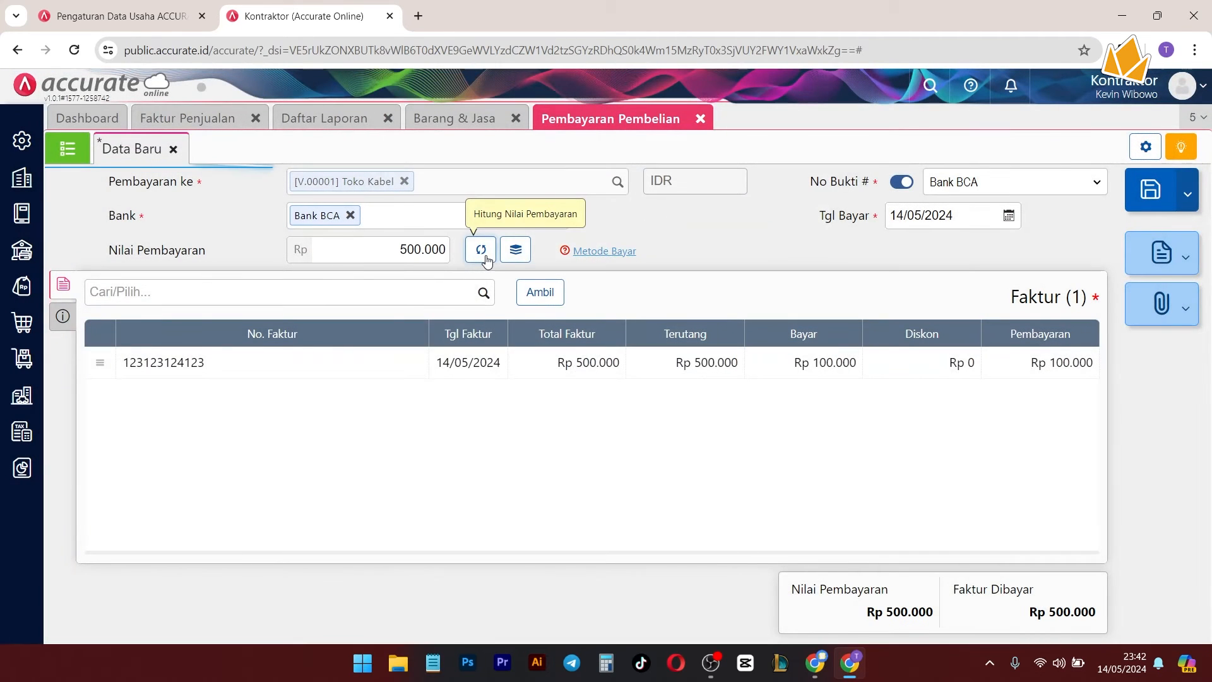
click(480, 252)
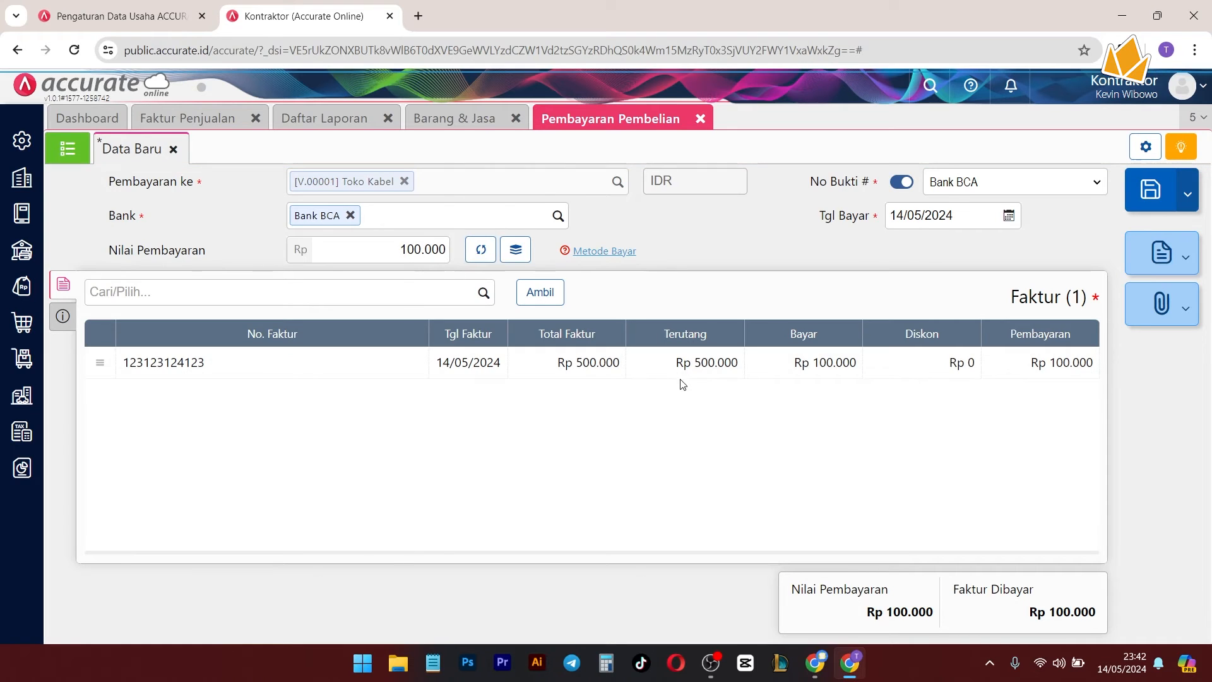
Step: Set the invoice's Bayar amount to 500.000, recalculate the Nilai Pembayaran and save the purchase payment
click(660, 377)
text(500.000)
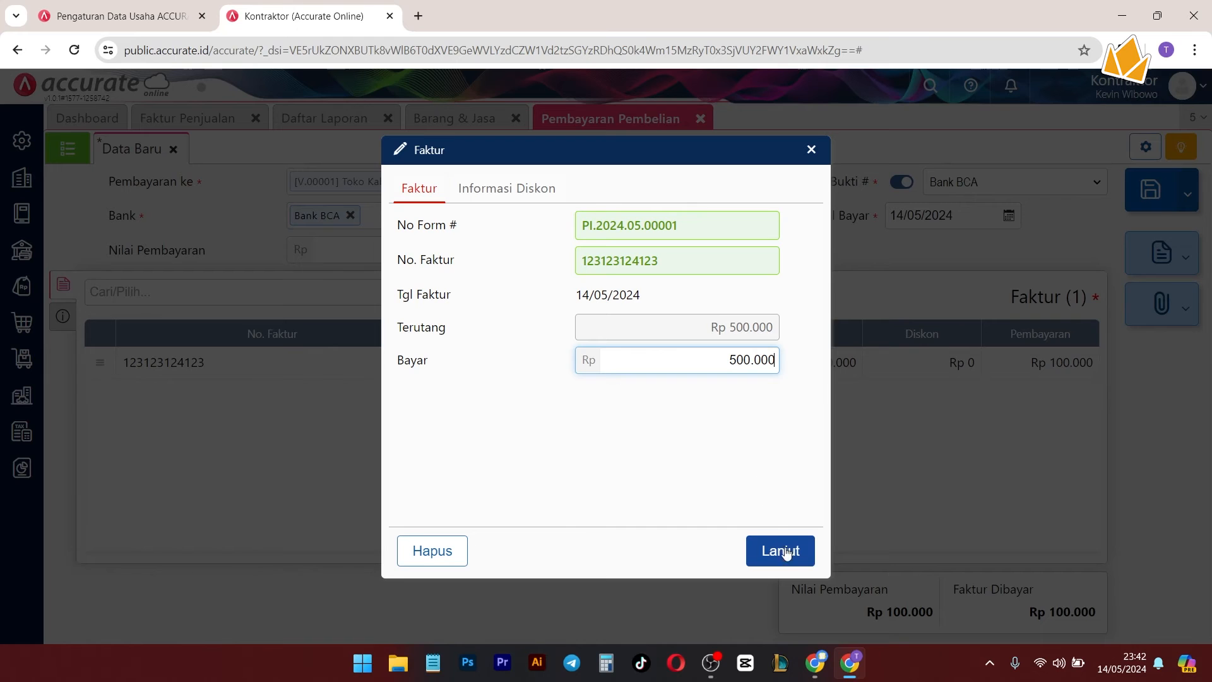
click(787, 553)
click(482, 251)
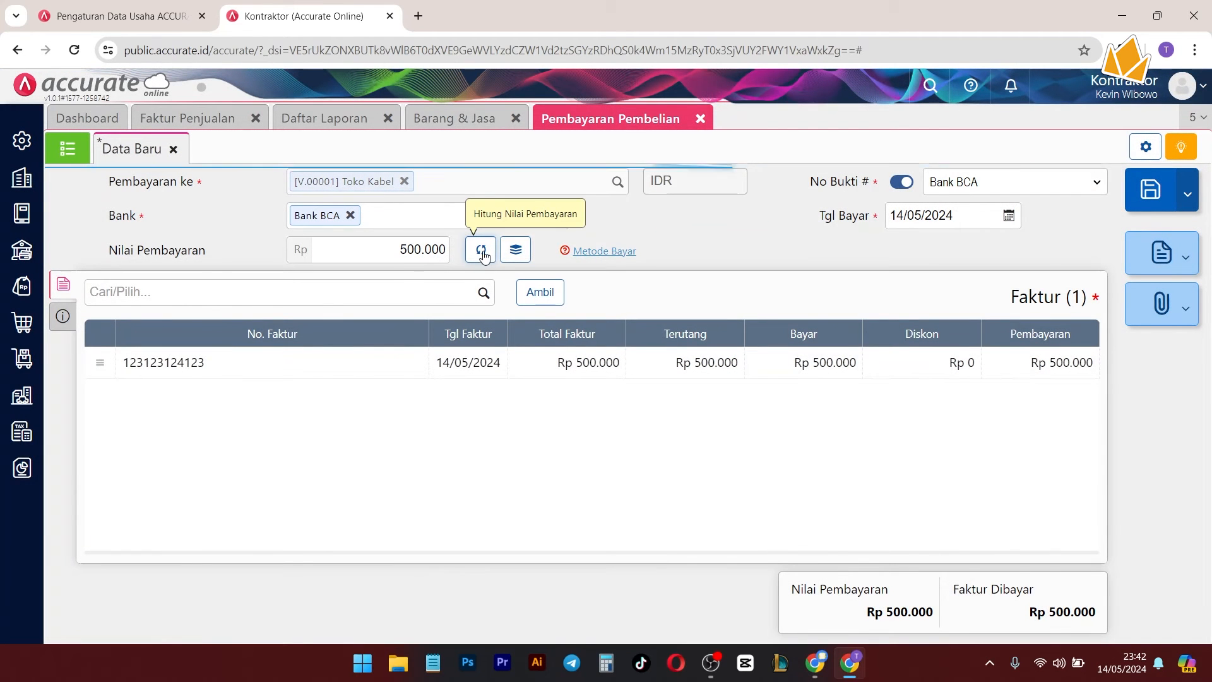
click(1150, 190)
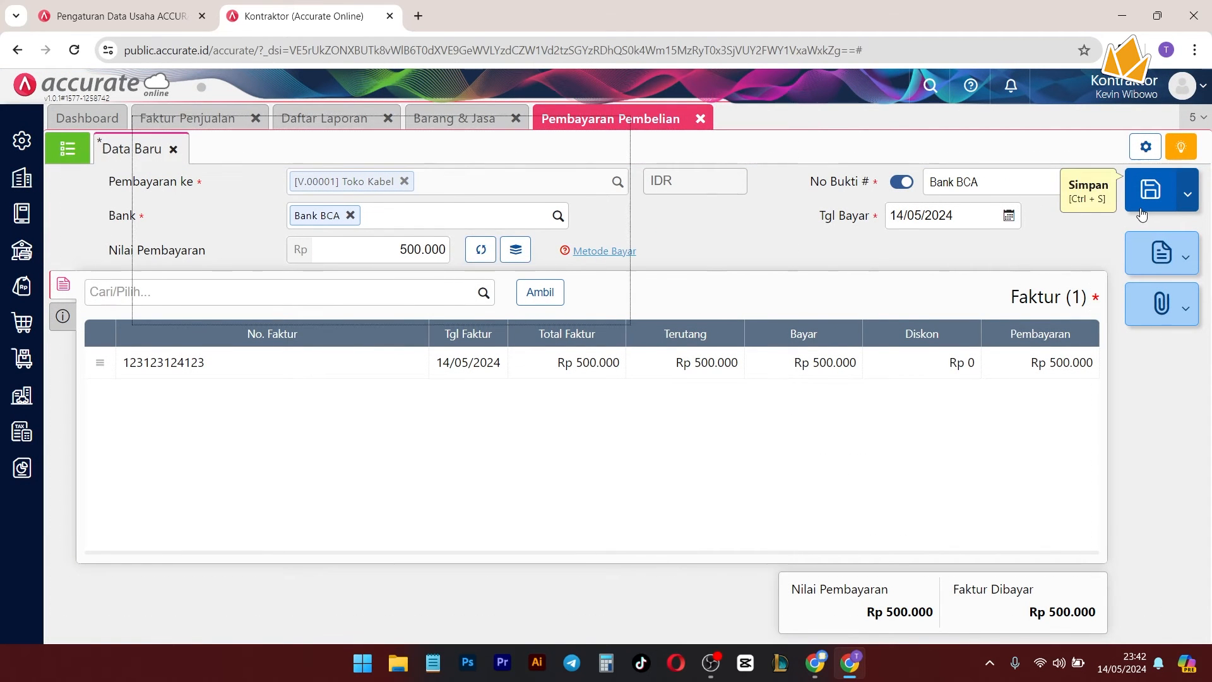
Step: Refresh the payables Faktur Belum Lunas report to check the invoice's status after payment, and close the report
click(379, 125)
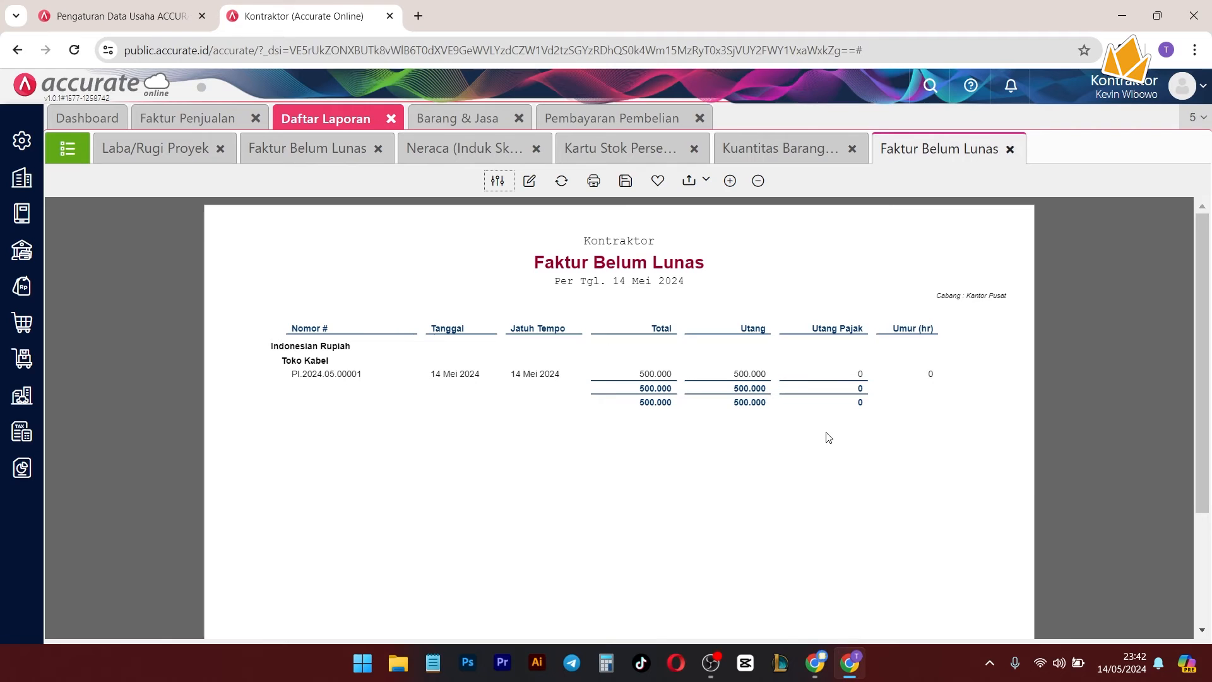
click(562, 181)
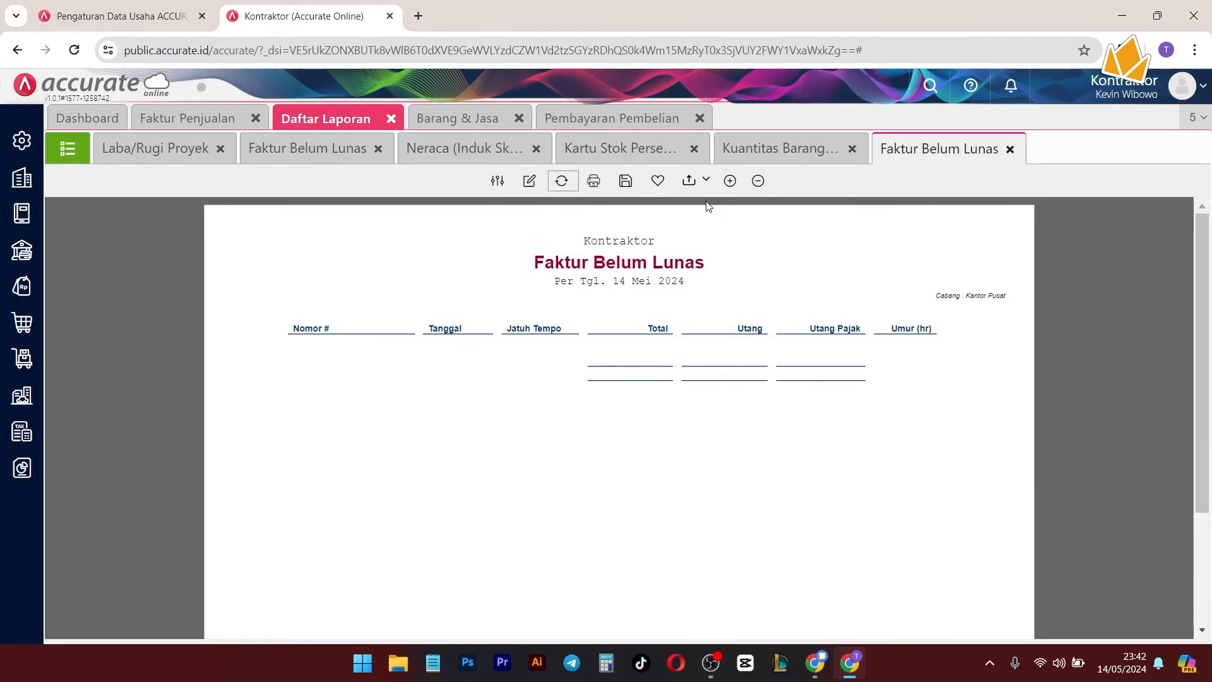
click(1011, 149)
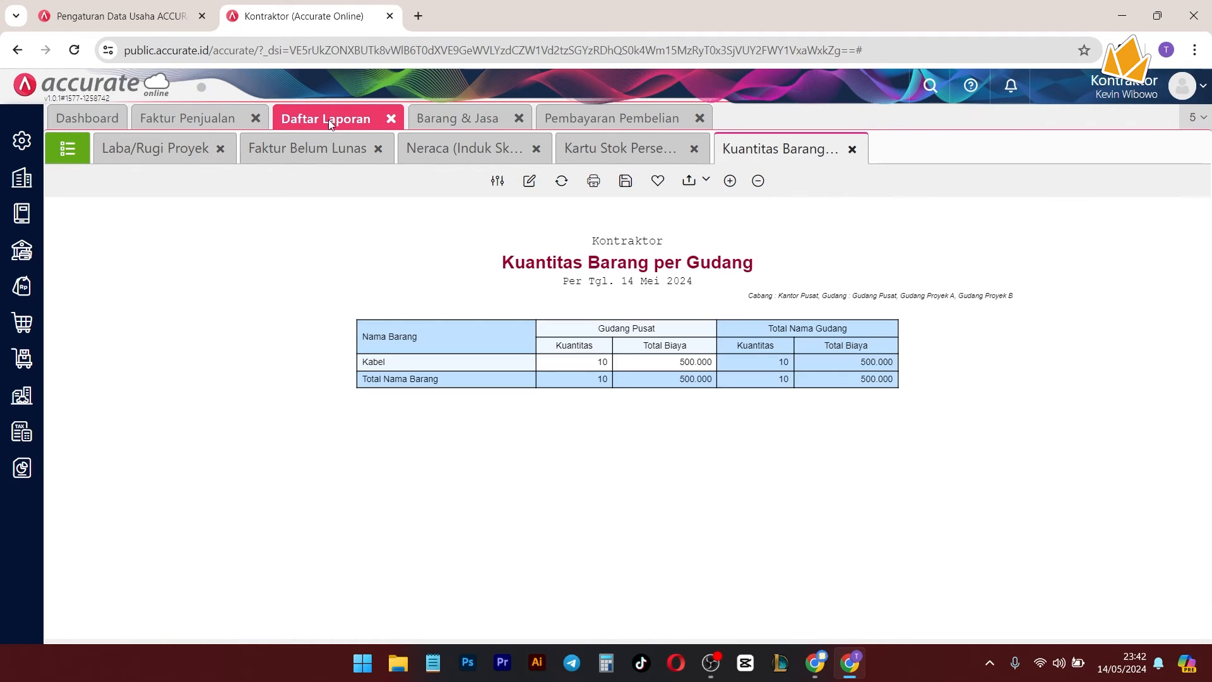
Step: Refresh the Neraca (Induk Skontro) report and examine its Bank BCA, Utang Usaha and Persediaan lines
click(479, 153)
click(564, 182)
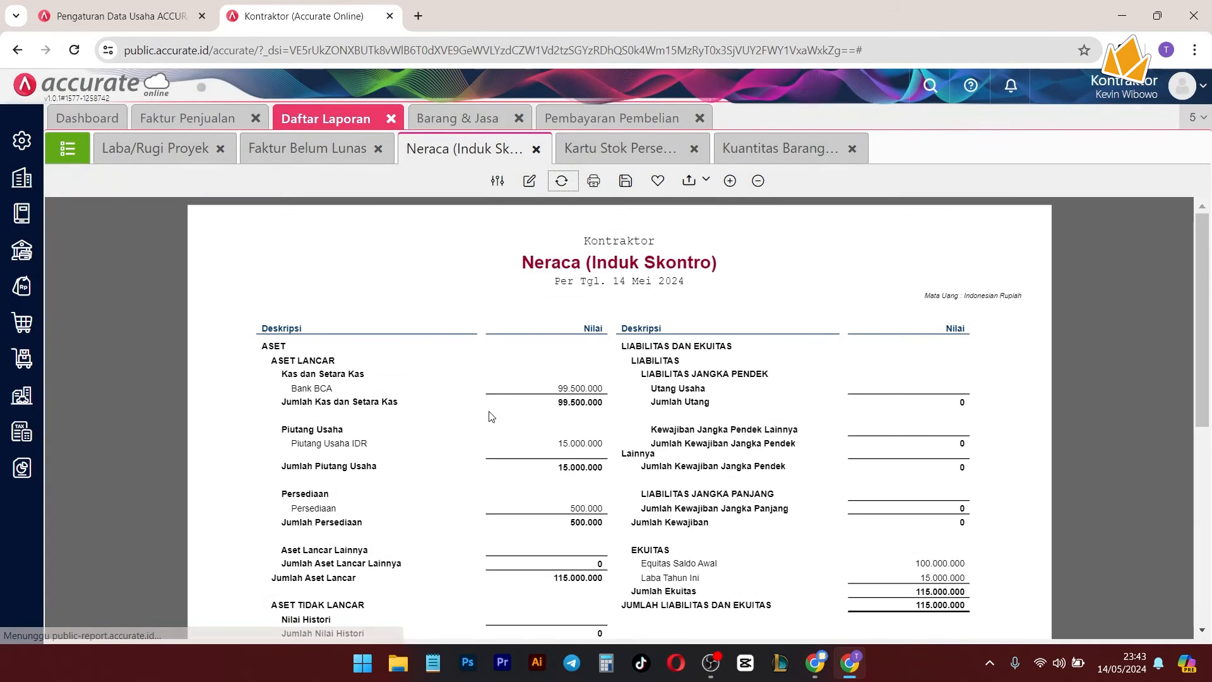
drag(333, 388, 282, 387)
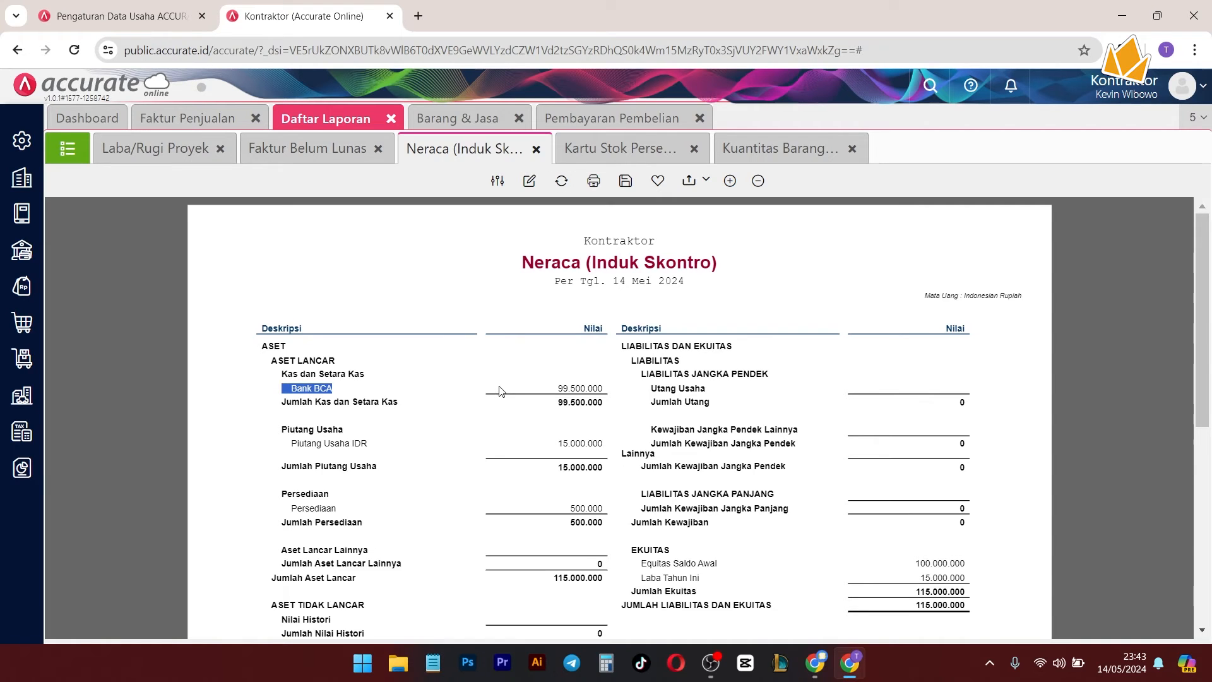
scroll(498, 391, down, 2)
drag(745, 290, 634, 289)
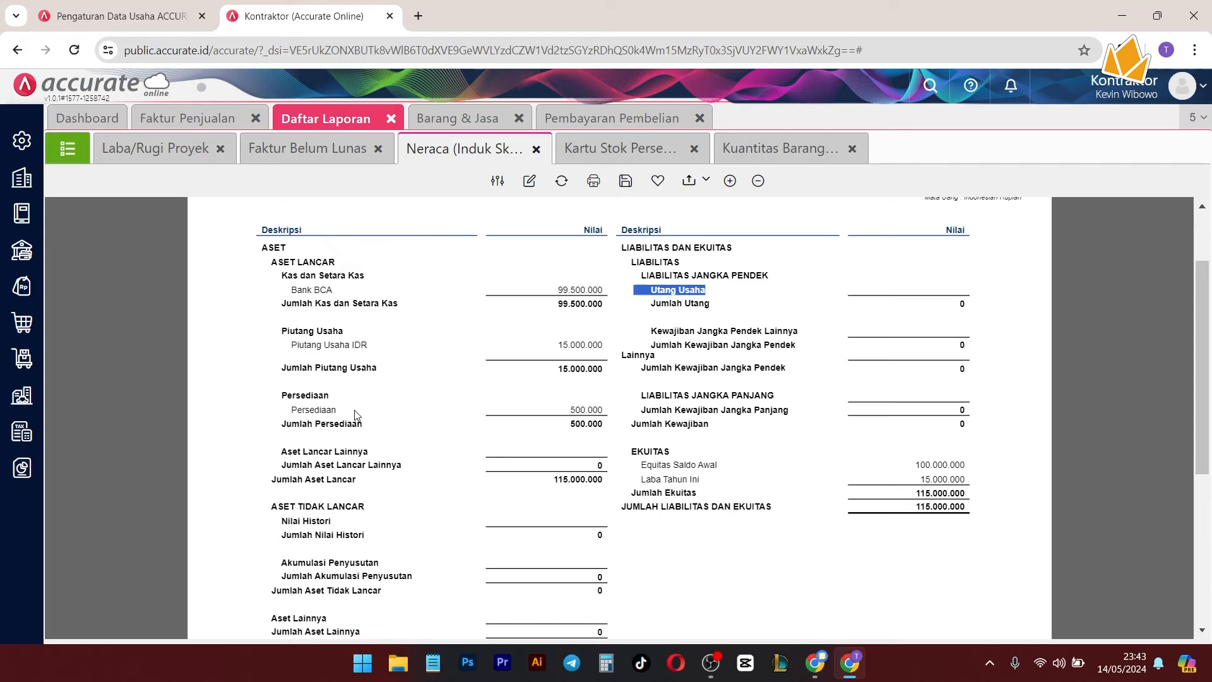
drag(354, 411, 262, 409)
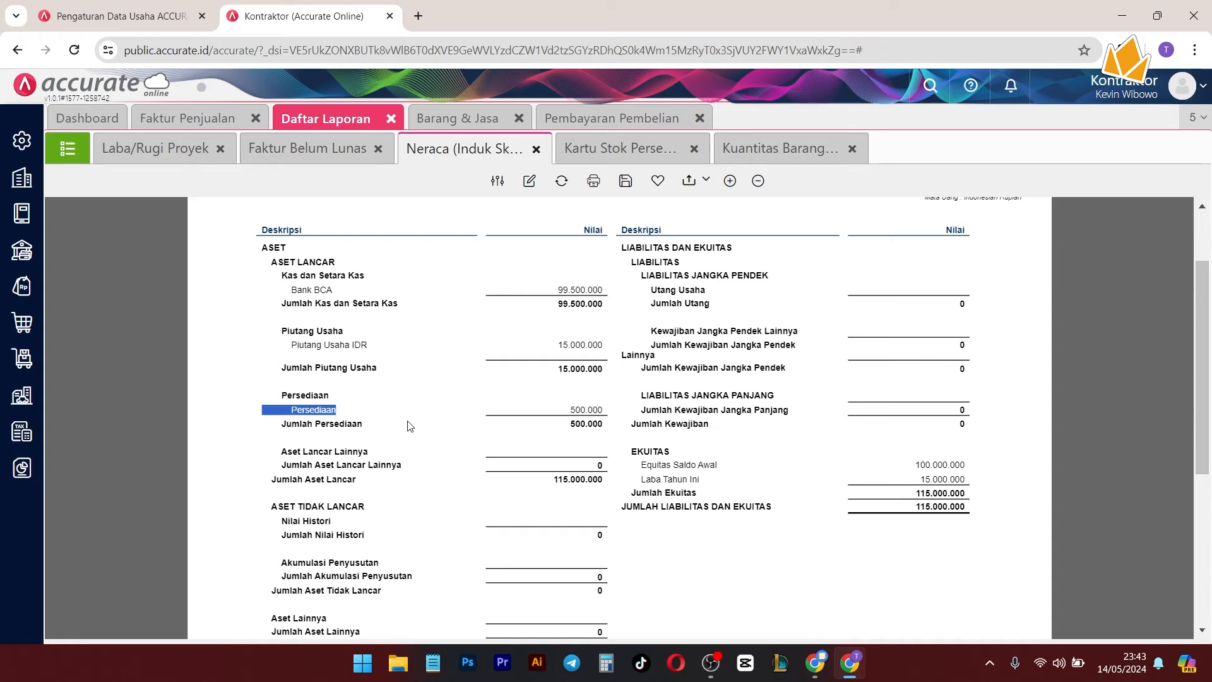
scroll(417, 381, up, 2)
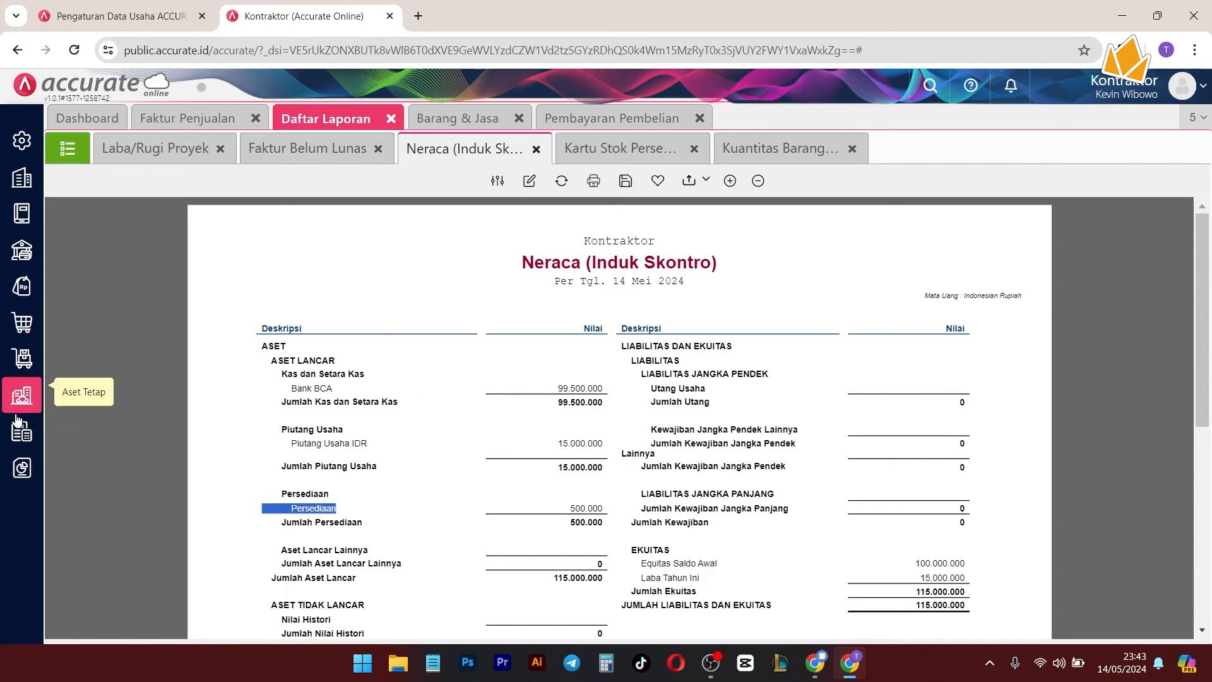
Step: Review Kabel's stock in the Kartu Stok Persediaan and Kuantitas Barang per Gudang reports, including its warehouse
click(656, 158)
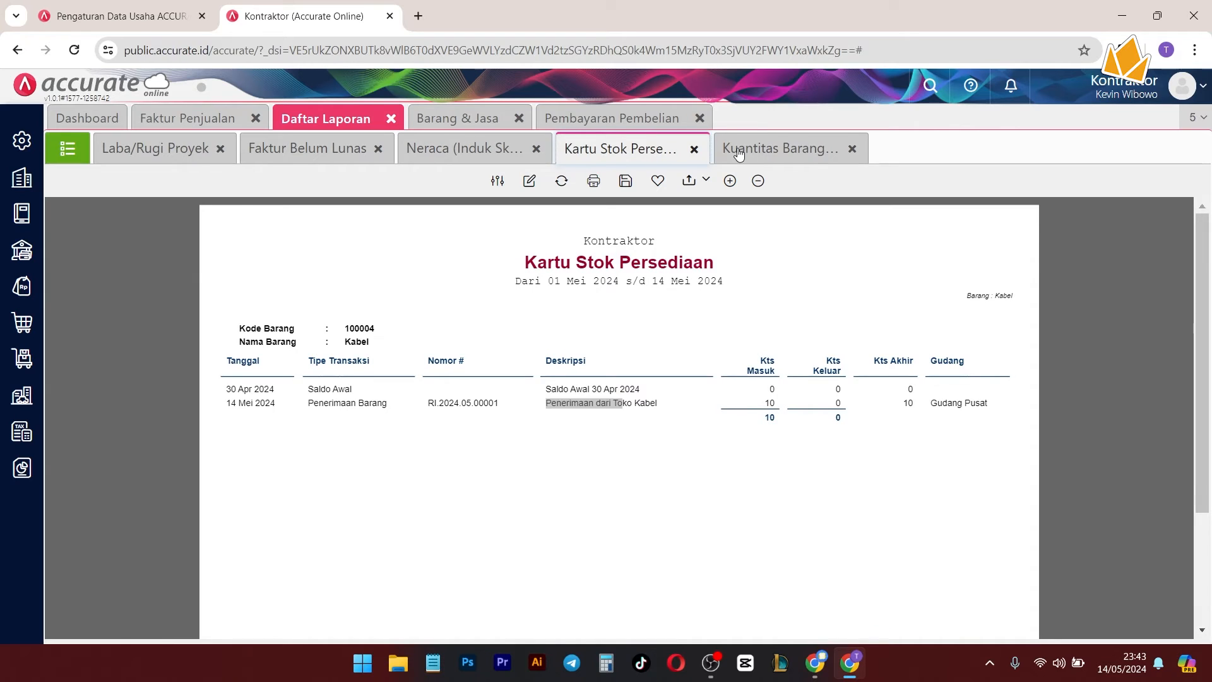
click(739, 151)
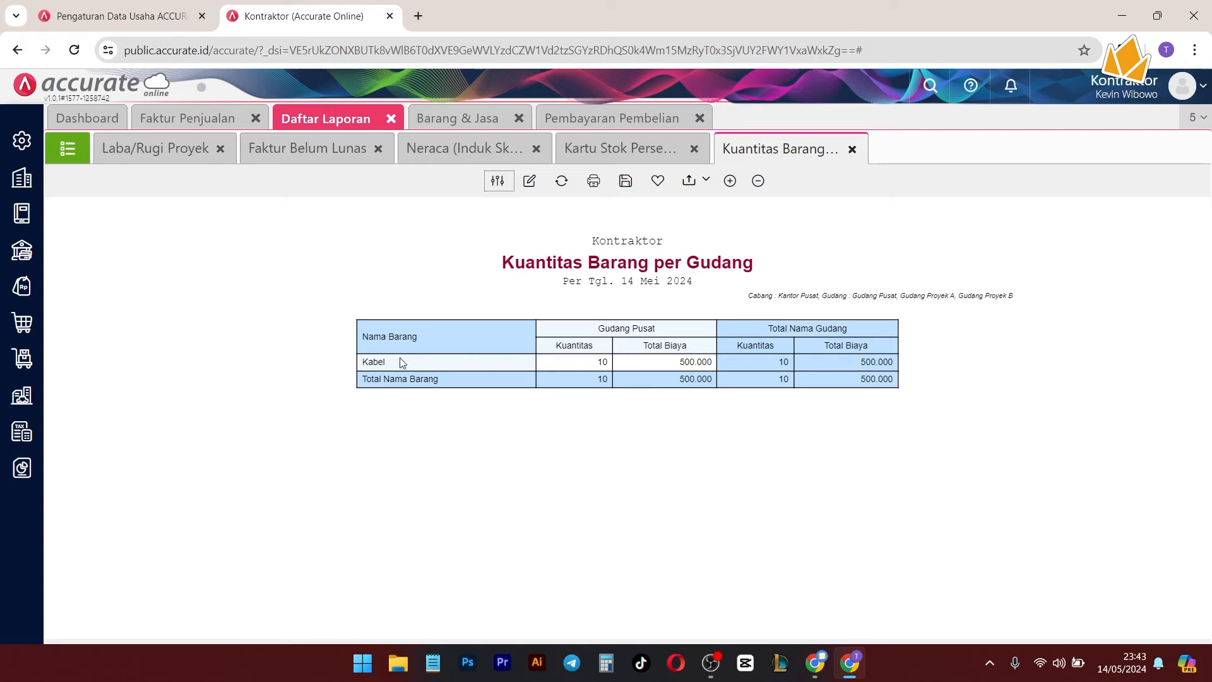
drag(576, 326, 668, 328)
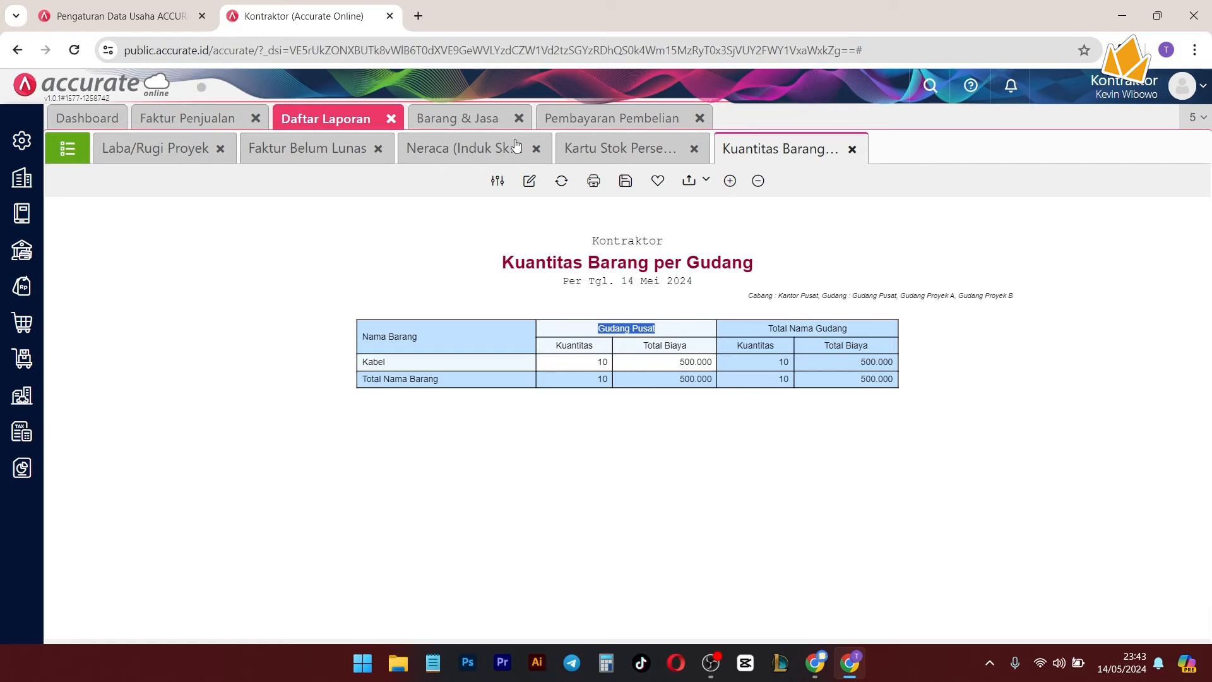
Step: Start a new Pemindahan Barang from the inventory module with the process Kirim Barang
click(21, 395)
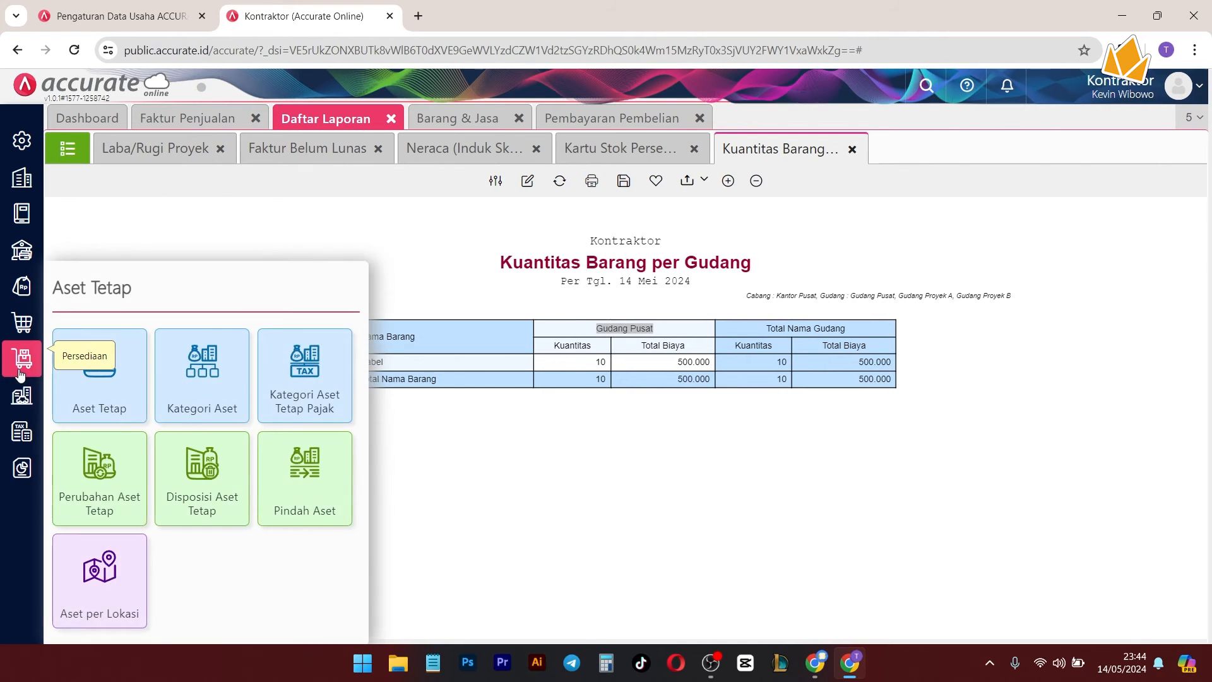
click(21, 374)
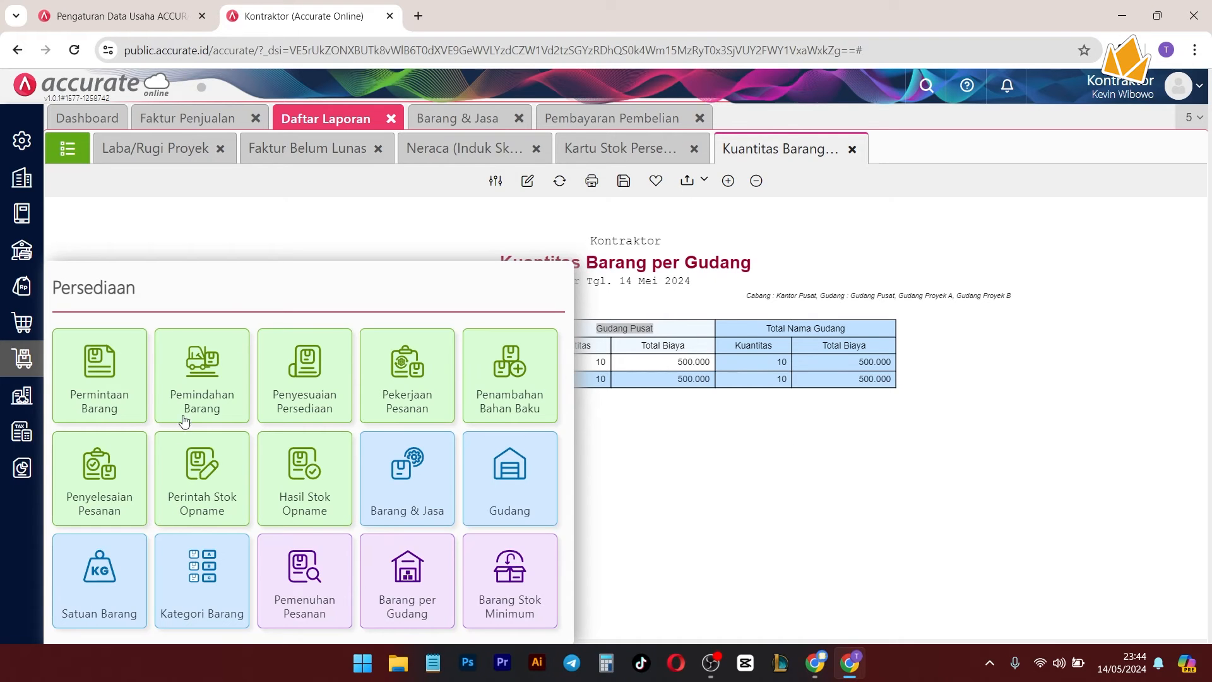
click(188, 395)
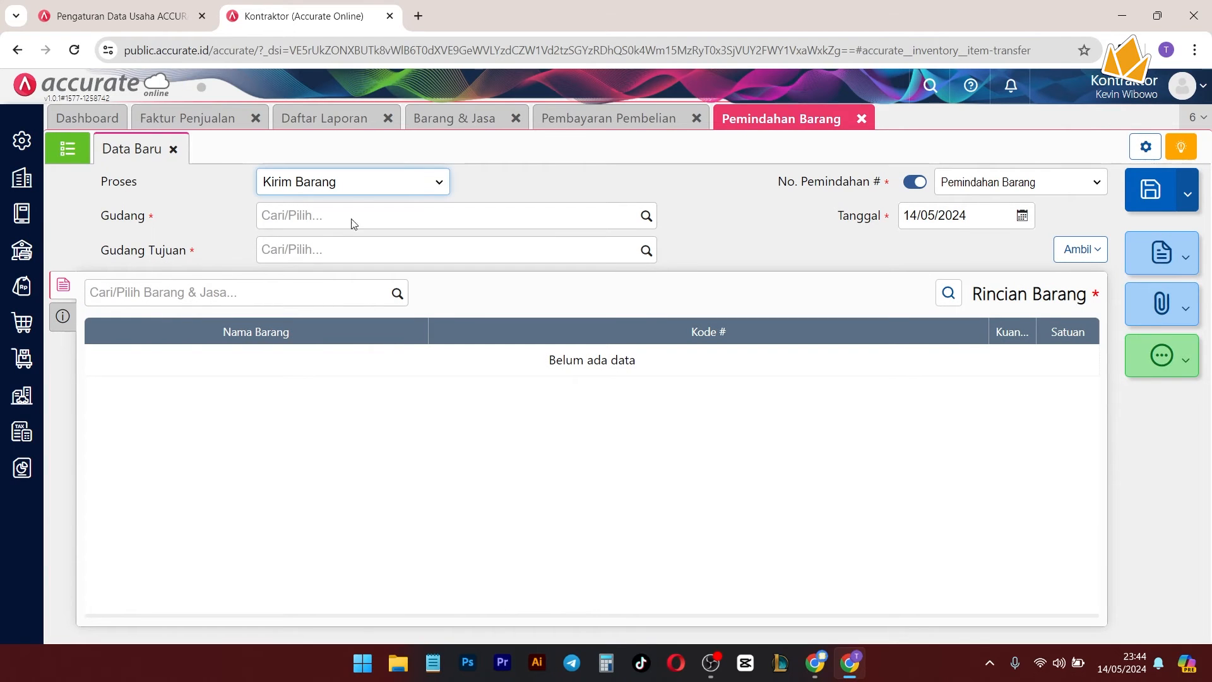
click(422, 185)
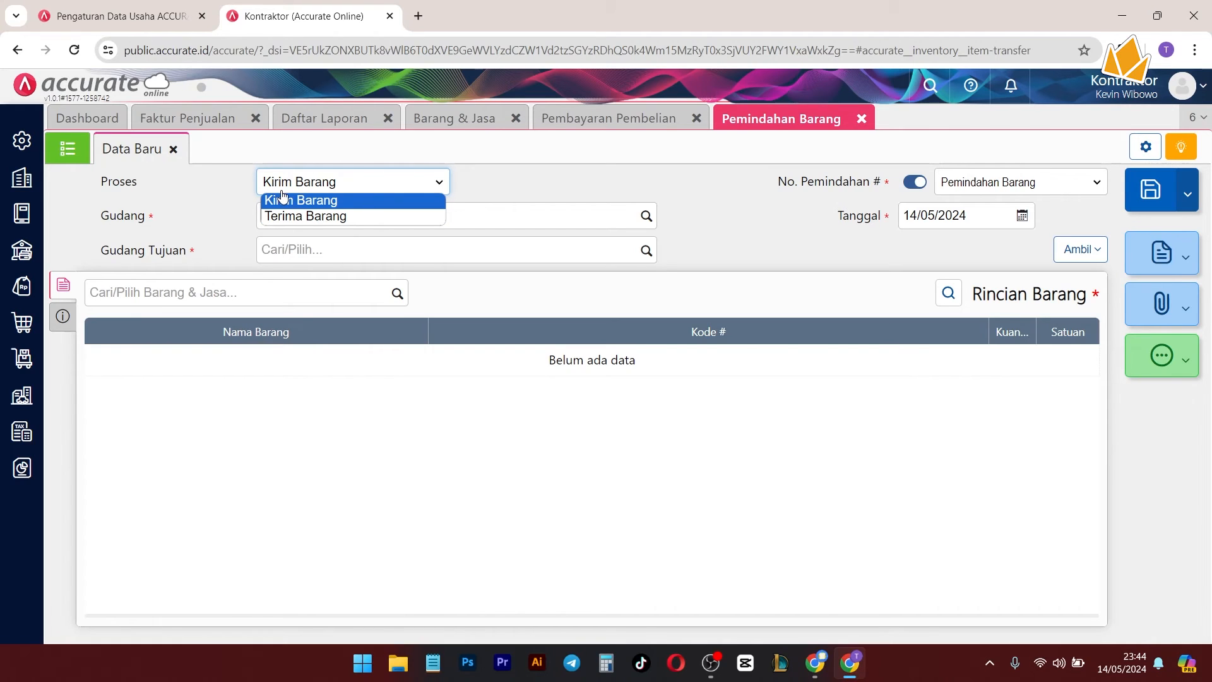
click(315, 202)
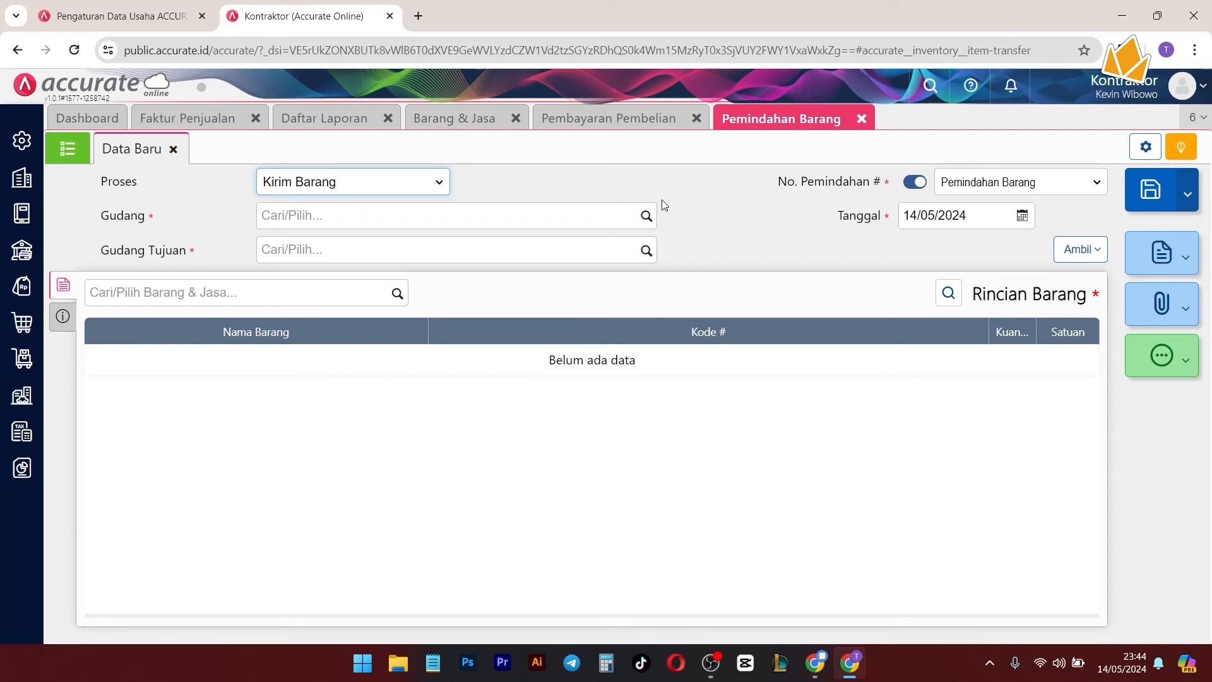
Step: Set the transfer's source warehouse to Gudang Pusat and its destination warehouse to Gudang Proyek A
click(646, 215)
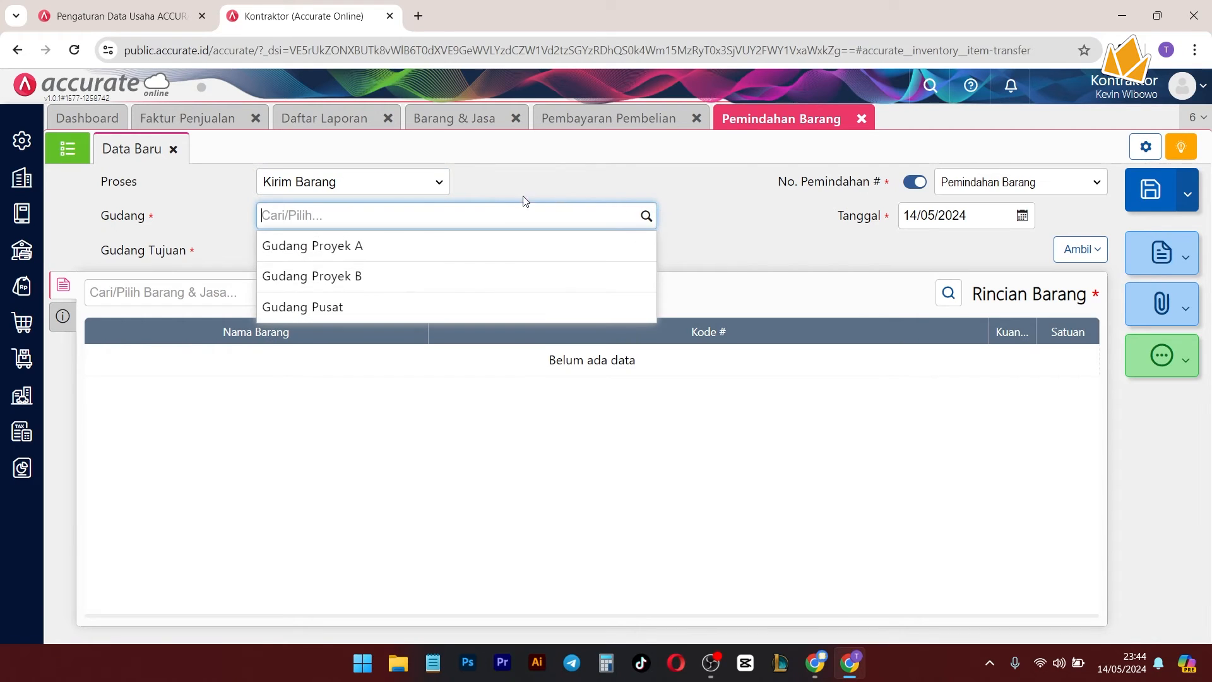
click(323, 307)
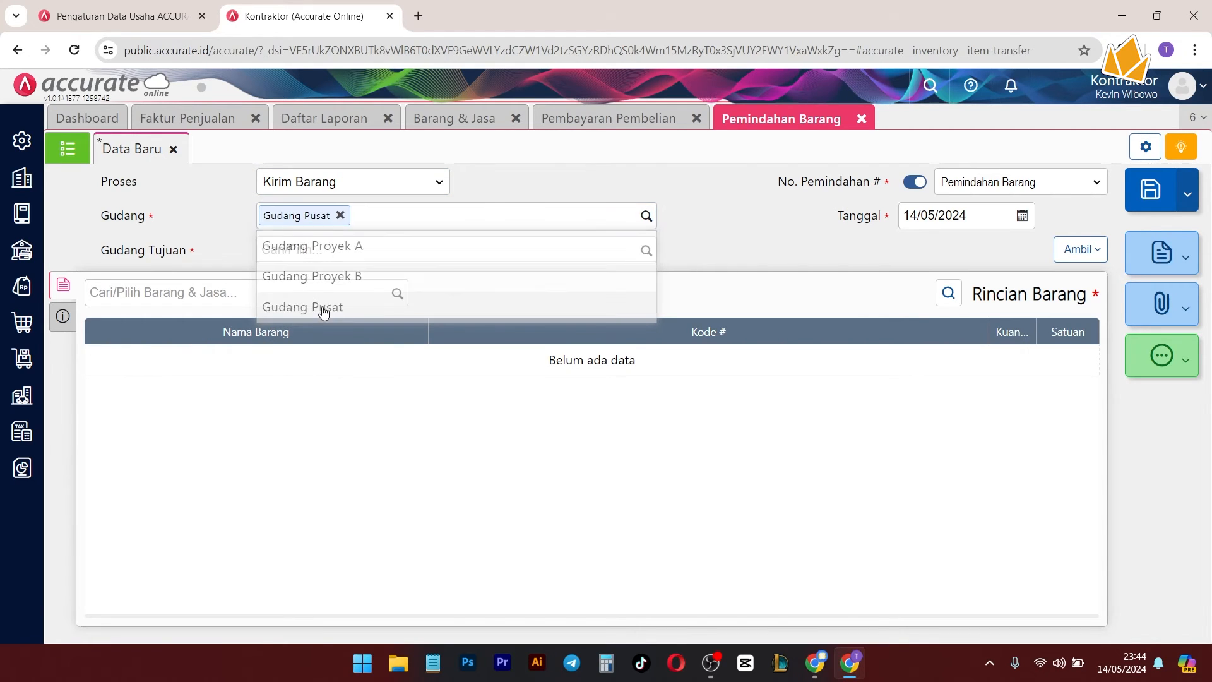
click(645, 253)
click(316, 281)
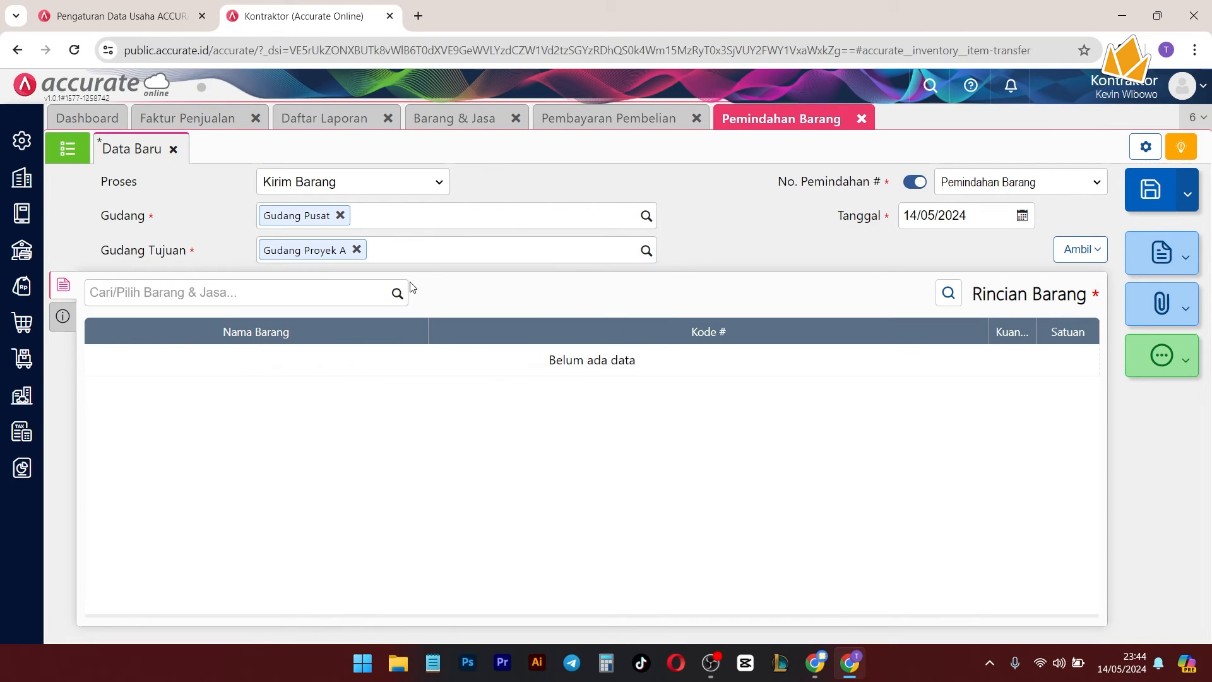
Step: Add Kabel with a quantity of 5 M to the goods transfer and save the transfer
click(397, 293)
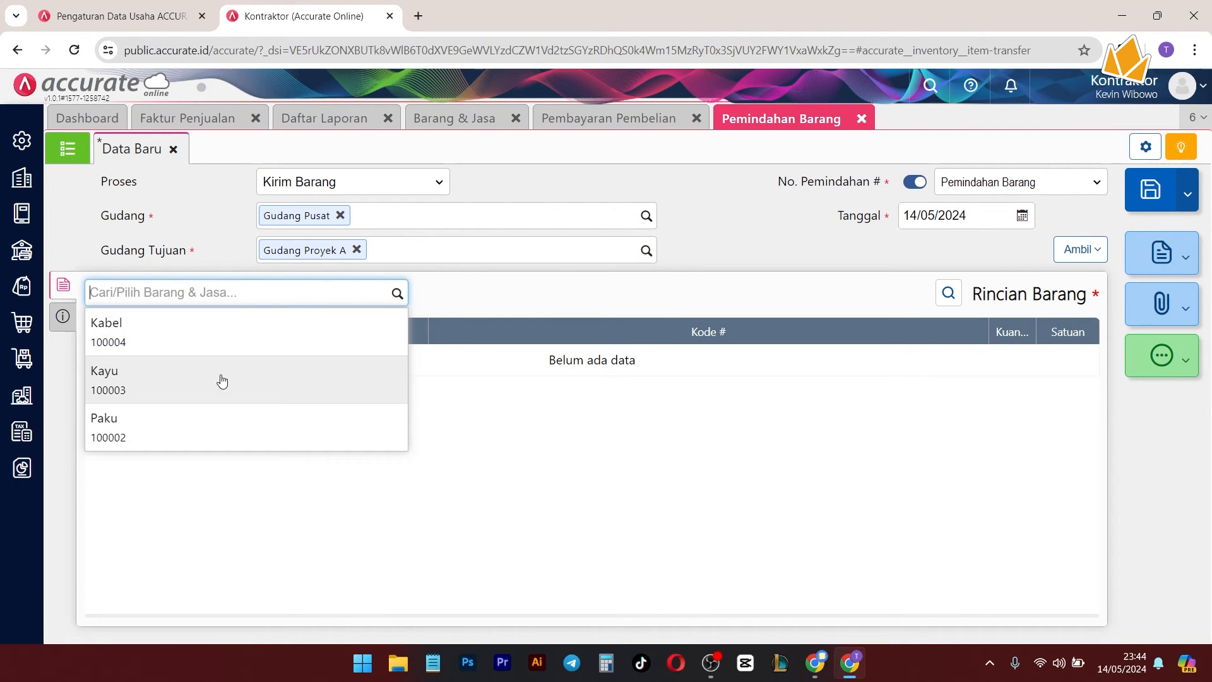
click(202, 348)
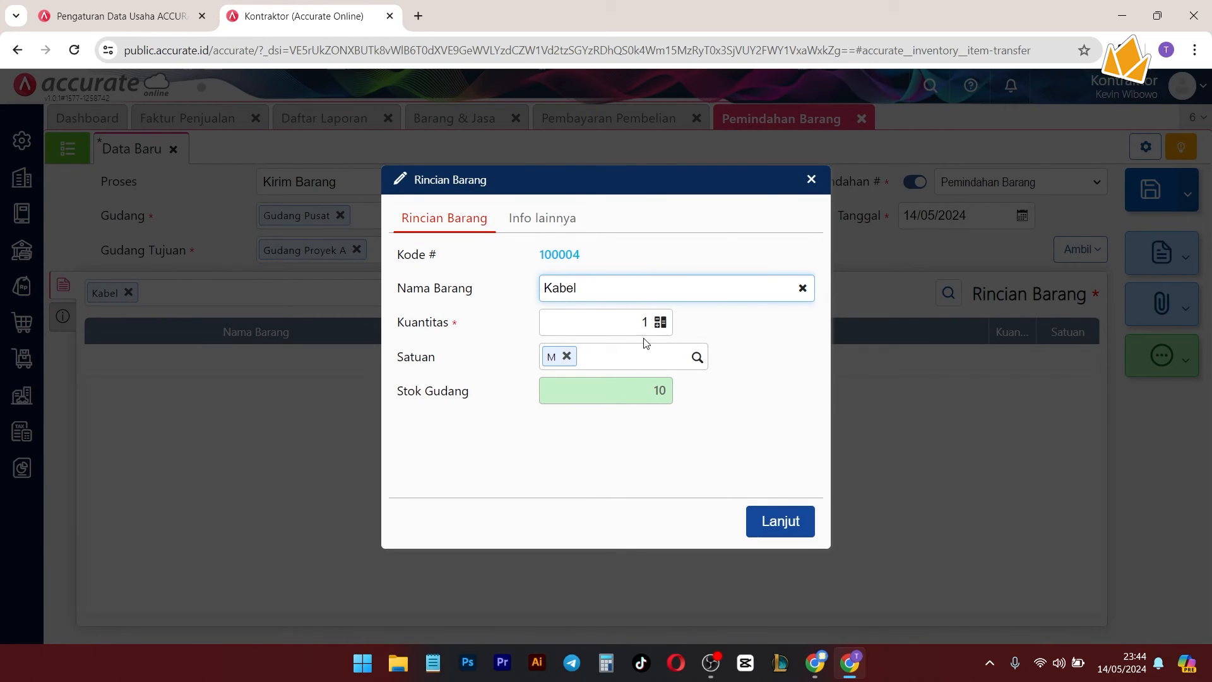
click(634, 324)
text(5)
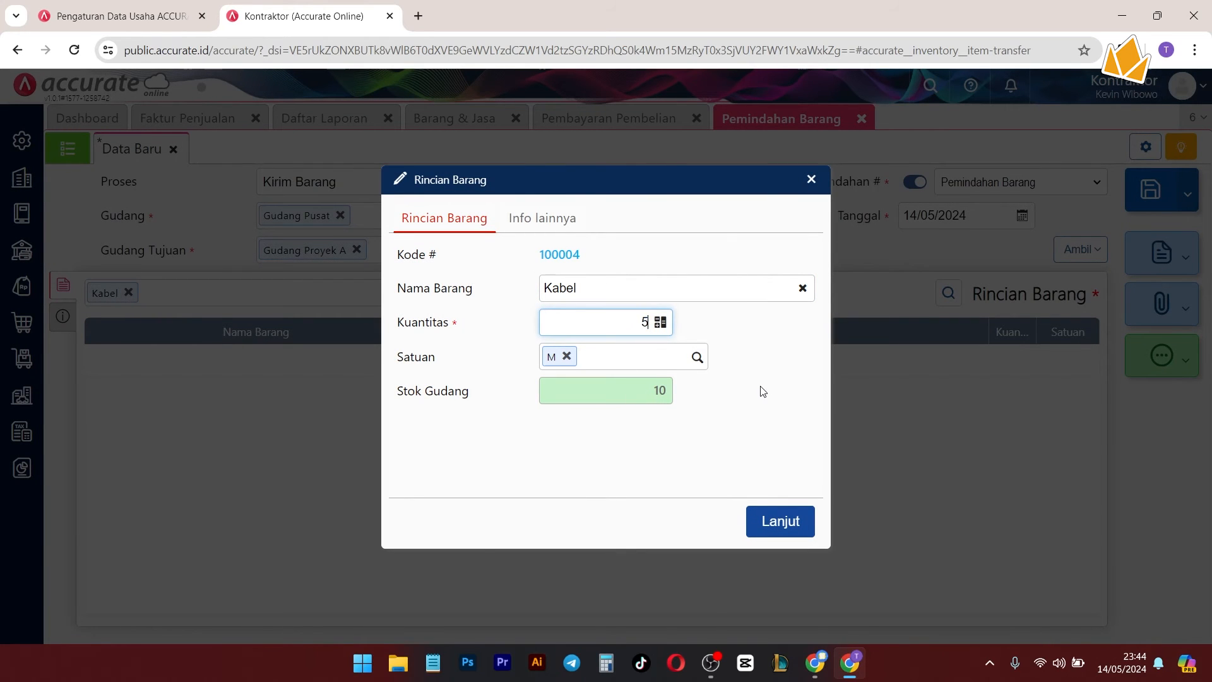
click(786, 522)
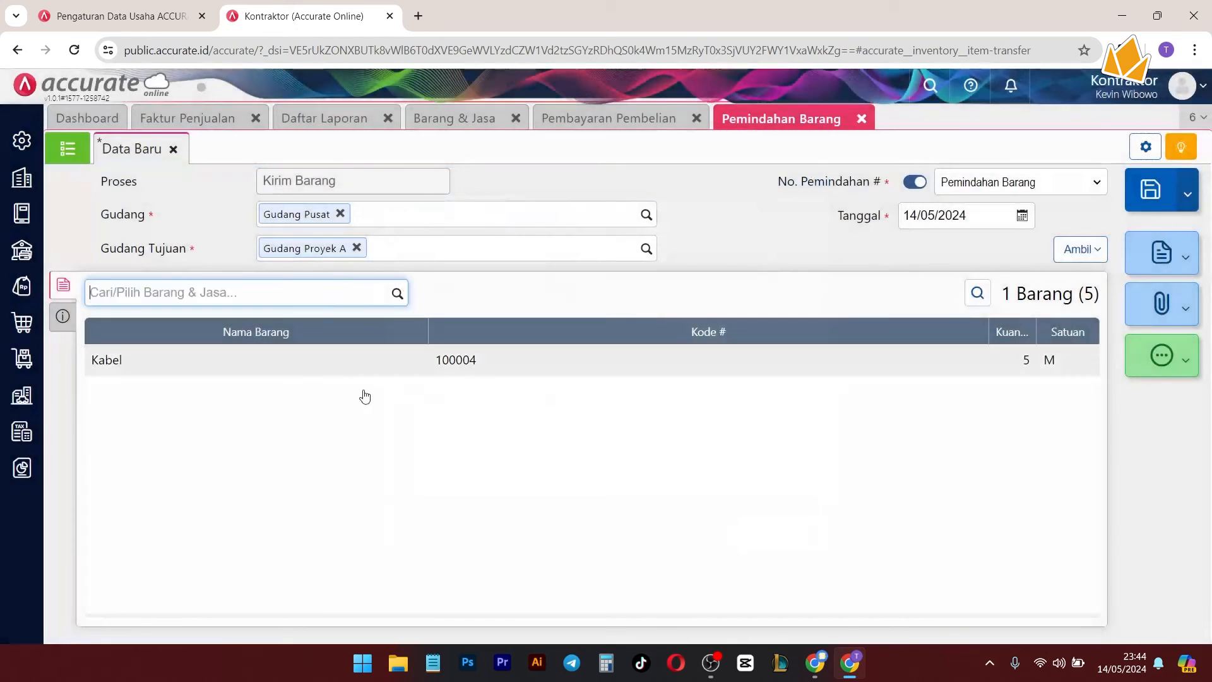
click(1150, 193)
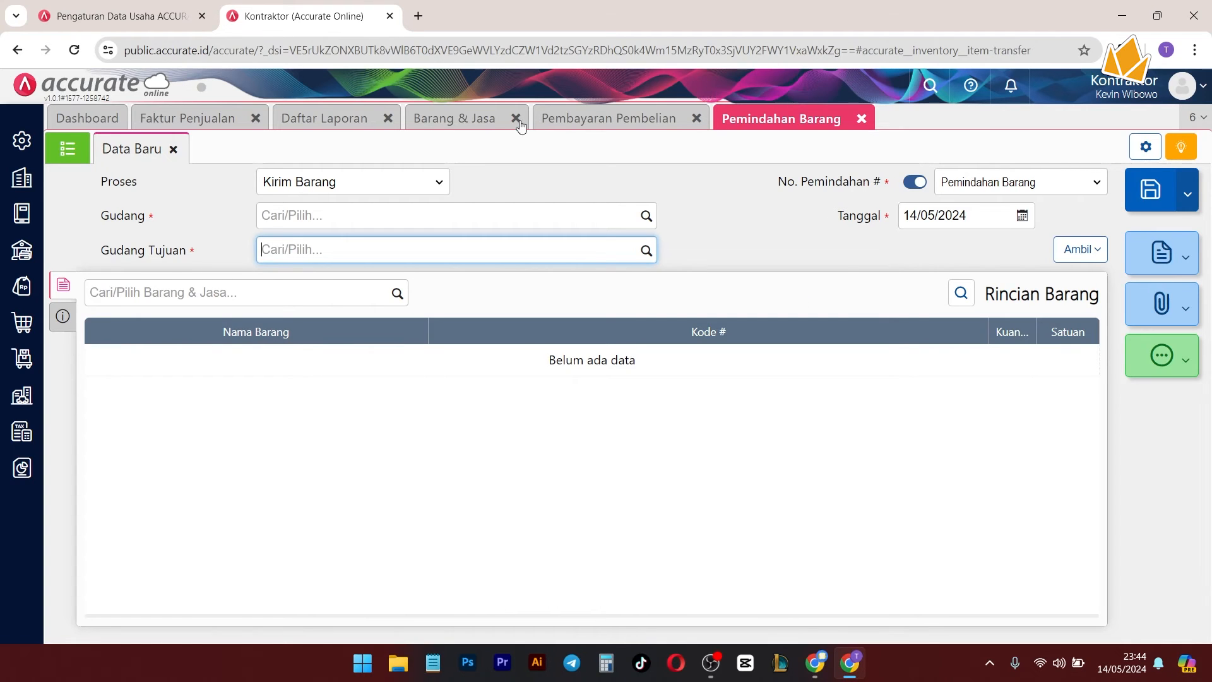
Step: Refresh the Kuantitas Barang per Gudang report, check Kabel's quantity, and redisplay the report with the Transit (AOL System) warehouse included
click(348, 120)
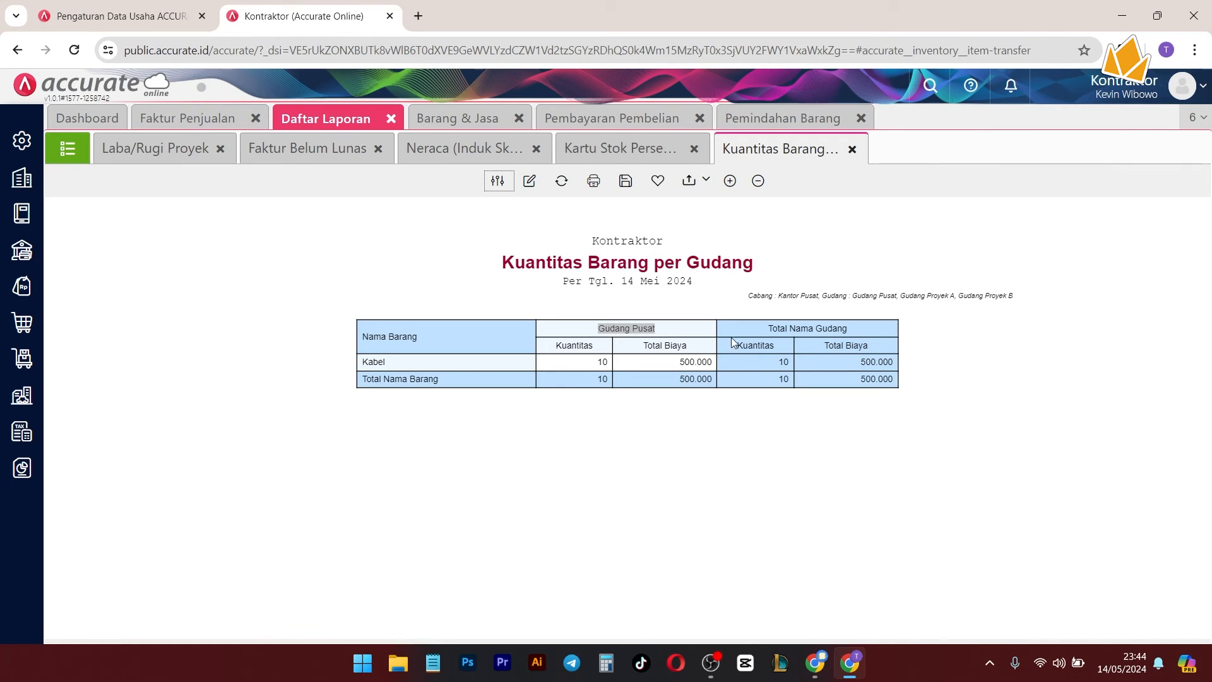
click(561, 181)
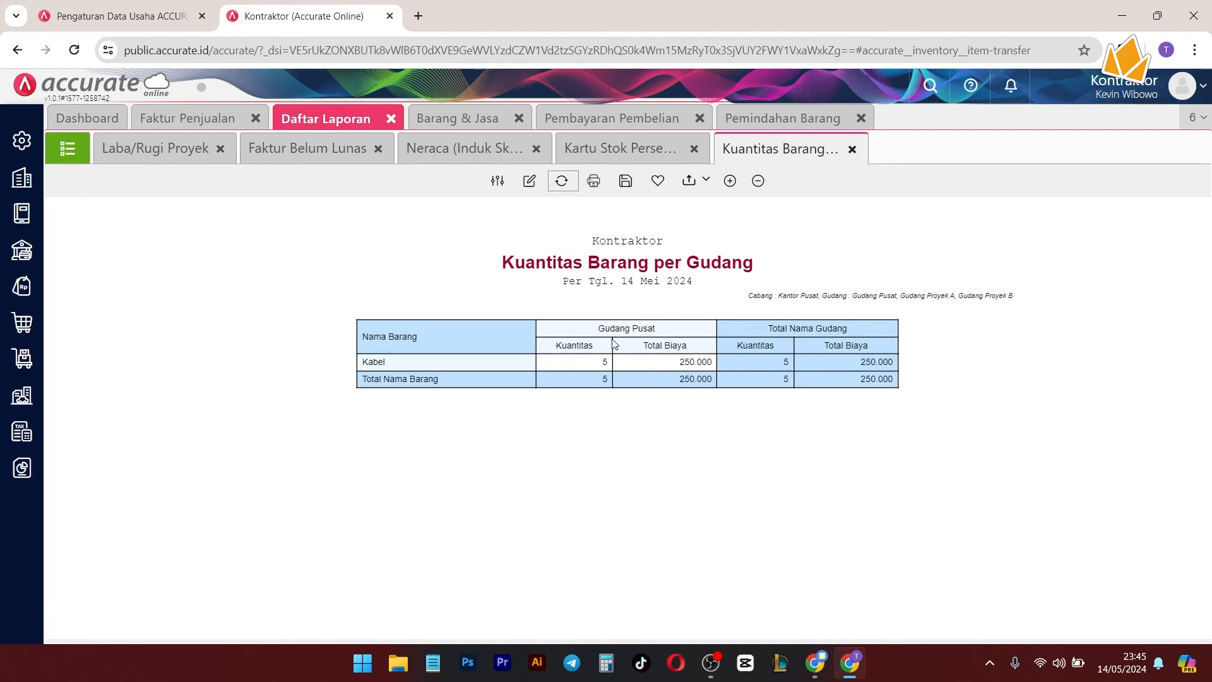
drag(616, 363, 586, 364)
click(498, 181)
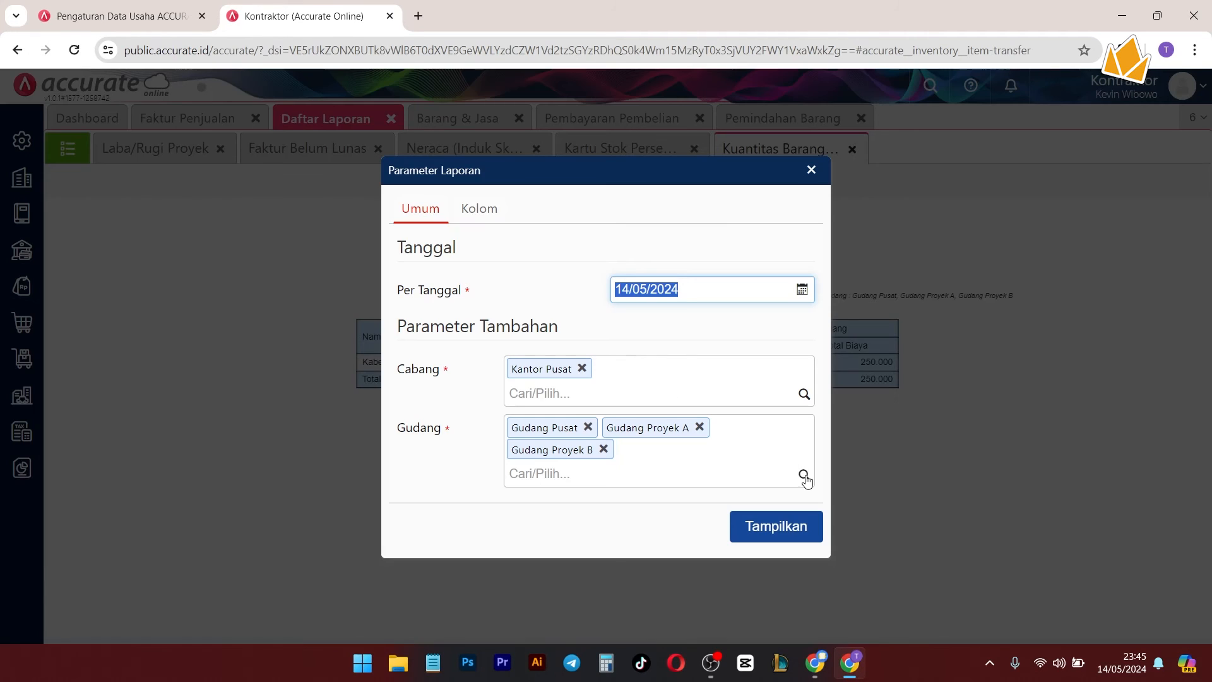
click(804, 474)
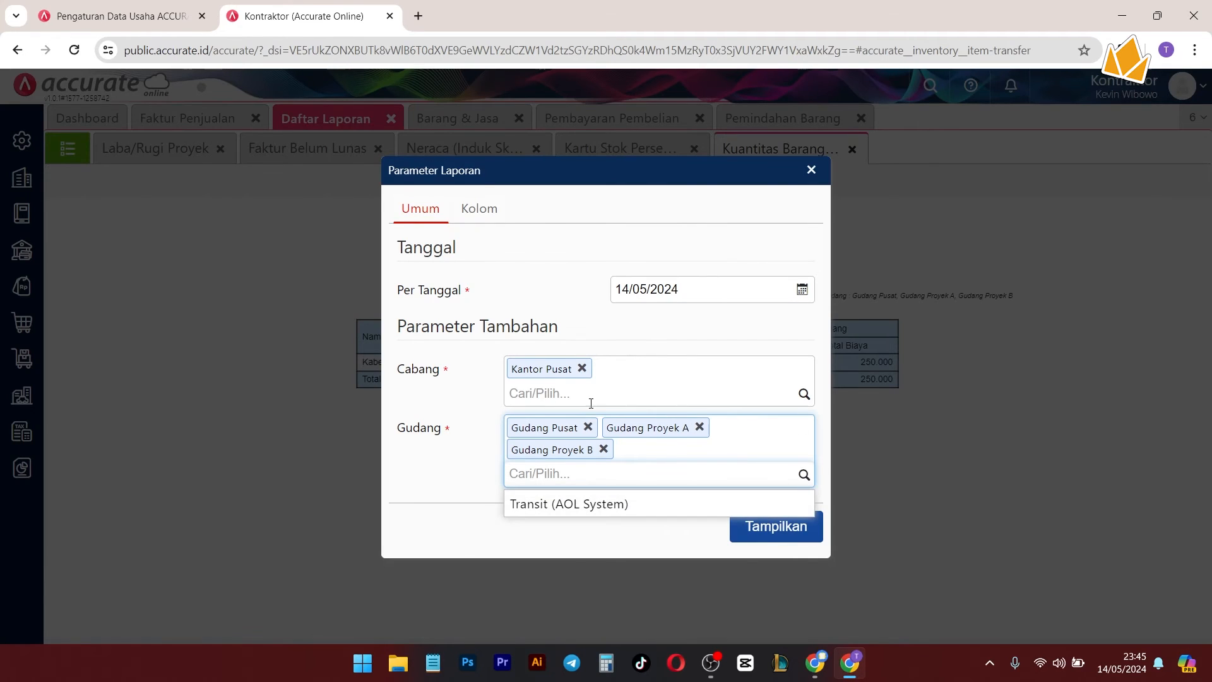
click(560, 505)
click(779, 527)
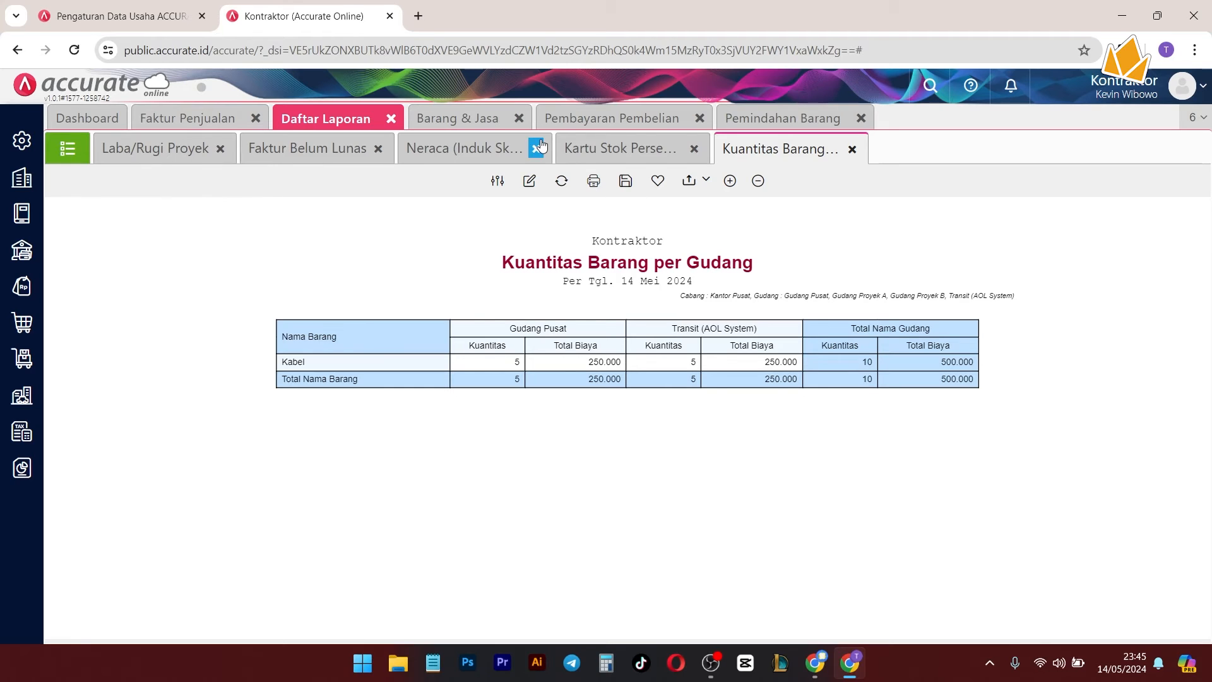
click(808, 118)
click(344, 185)
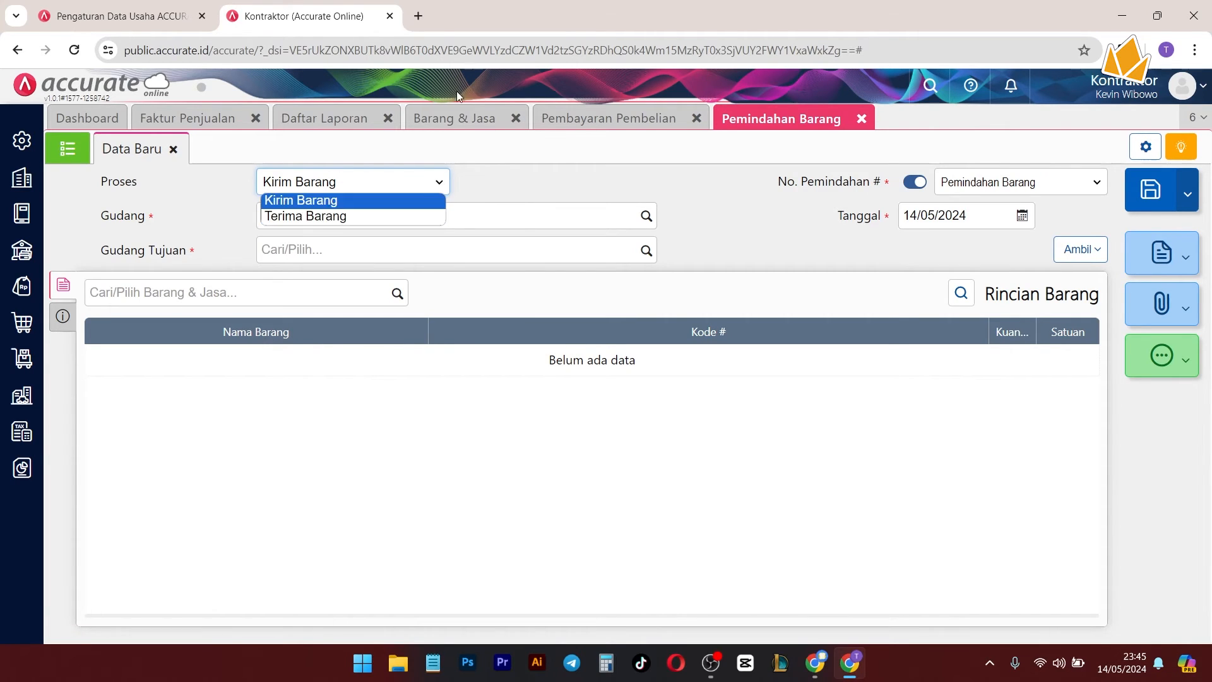
click(594, 122)
click(594, 122)
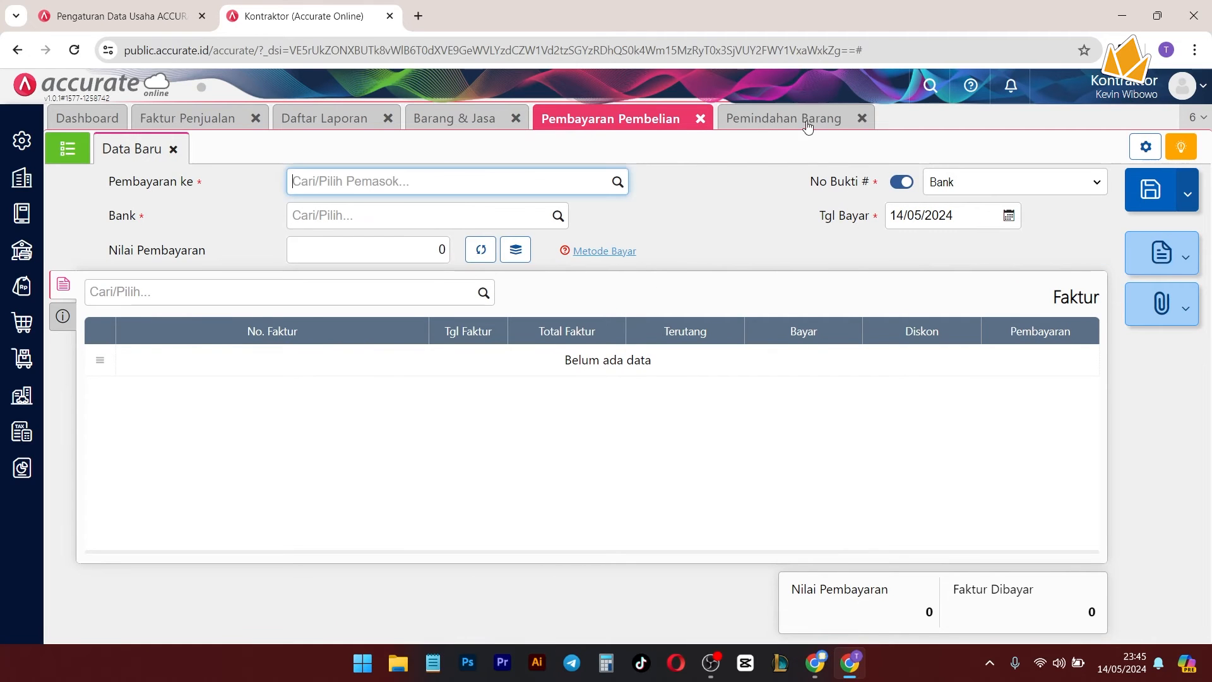
click(345, 122)
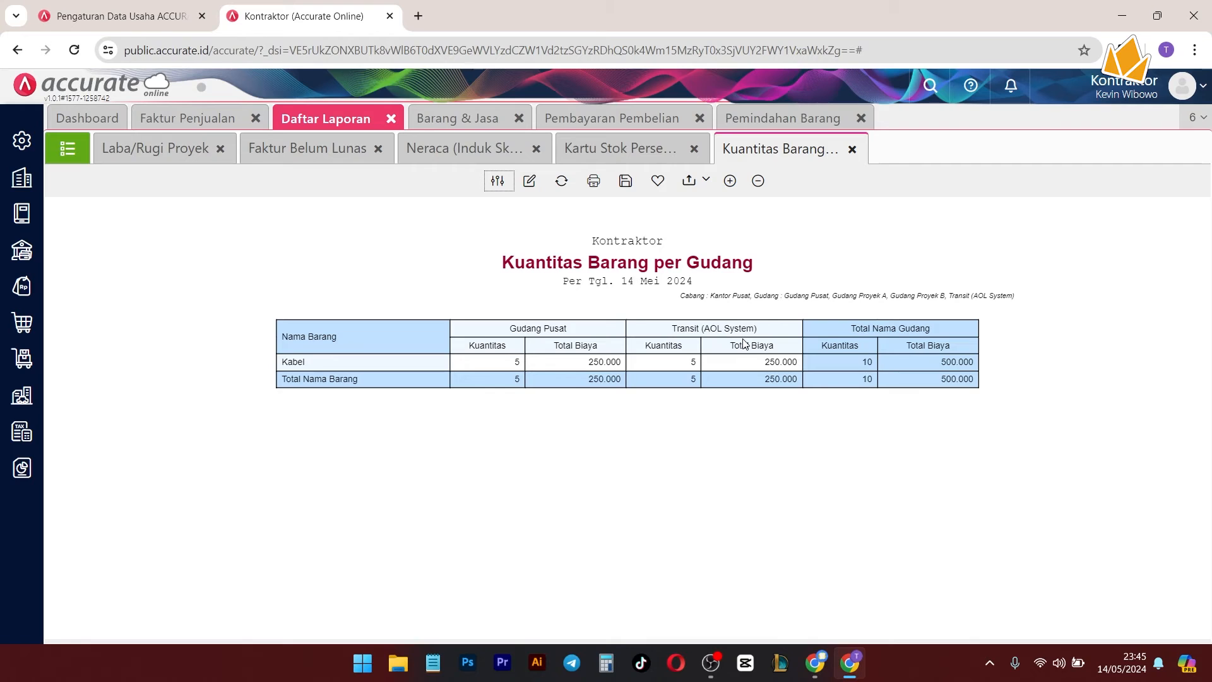
Step: Set the new Pemindahan Barang's process to Terima Barang and review its Gudang and Gudang Pengirim fields
click(790, 118)
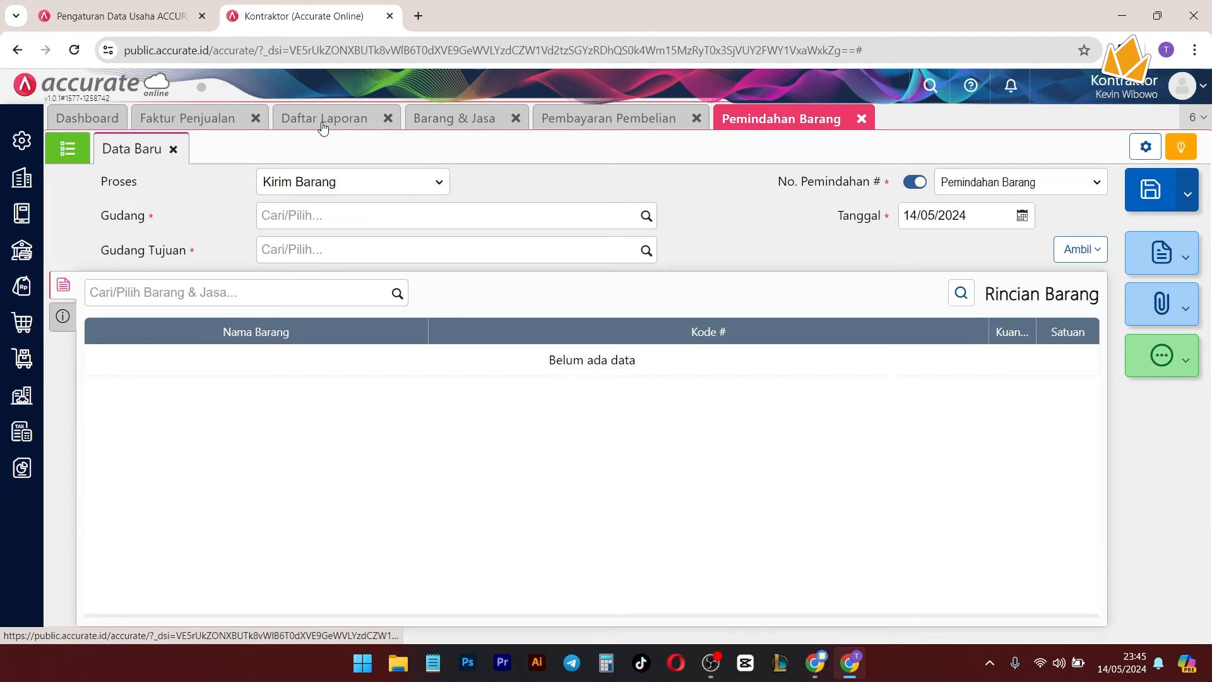
click(387, 188)
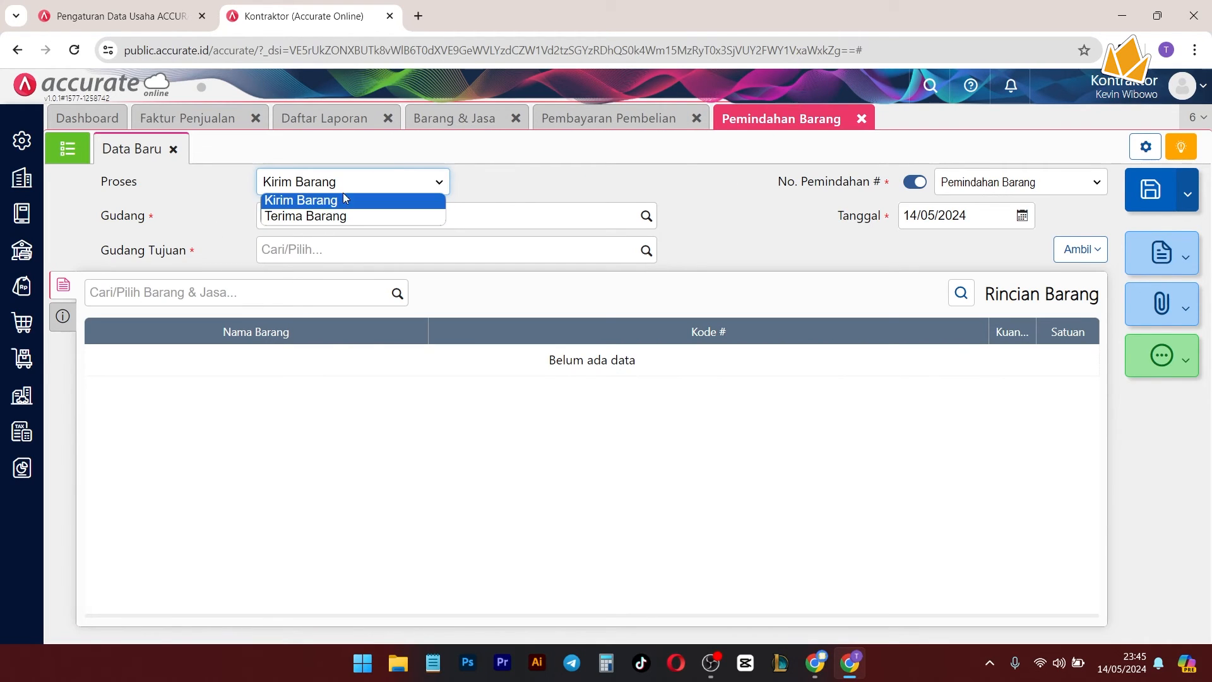
click(300, 216)
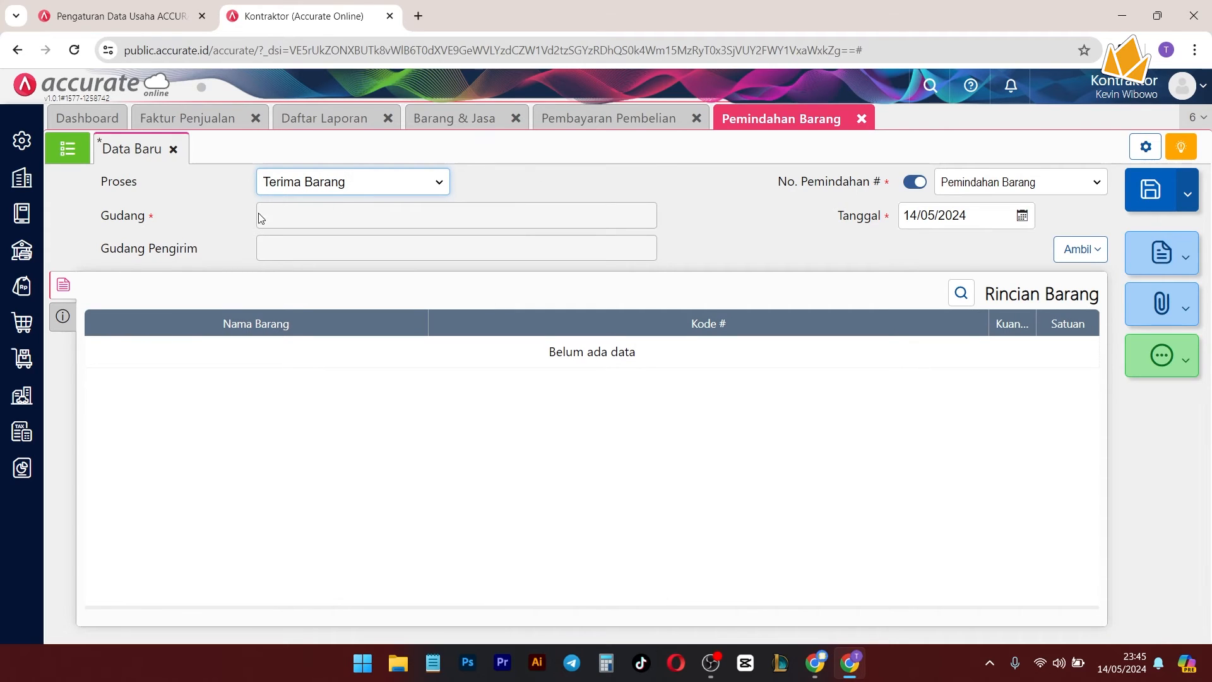
drag(93, 223, 163, 223)
drag(97, 253, 222, 256)
Step: Fill the goods receipt from the existing Kabel shipment sent by Gudang Pusat and save it
click(1079, 249)
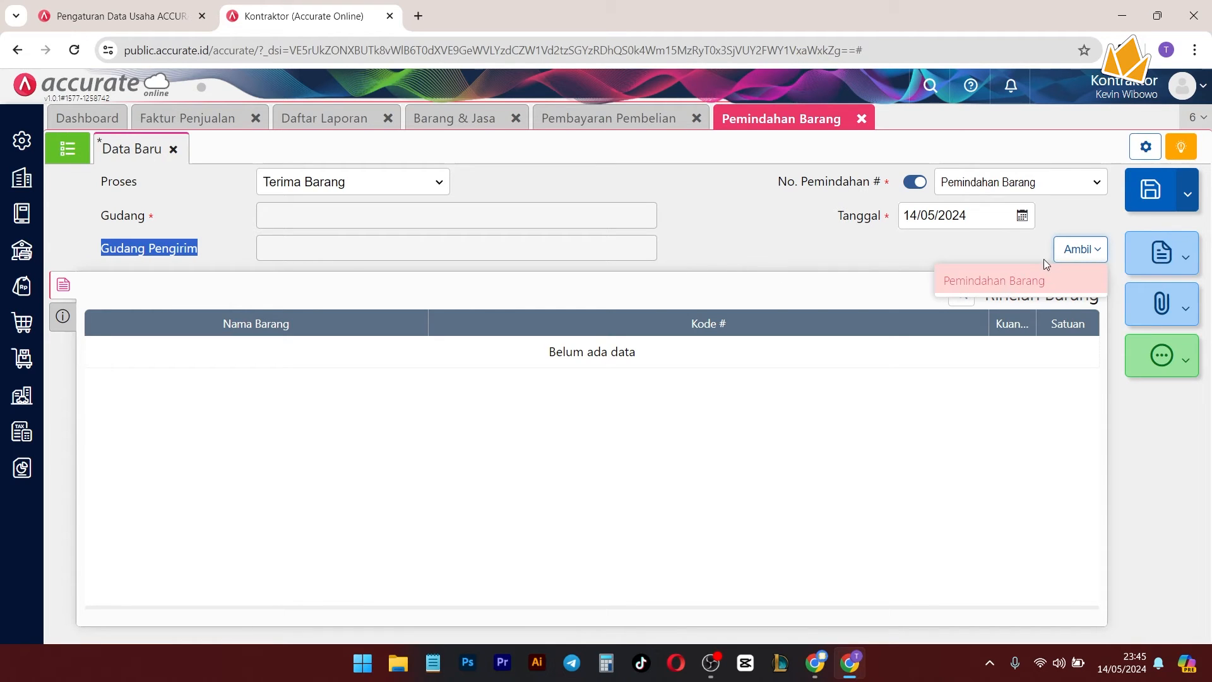
click(997, 279)
click(638, 229)
click(435, 292)
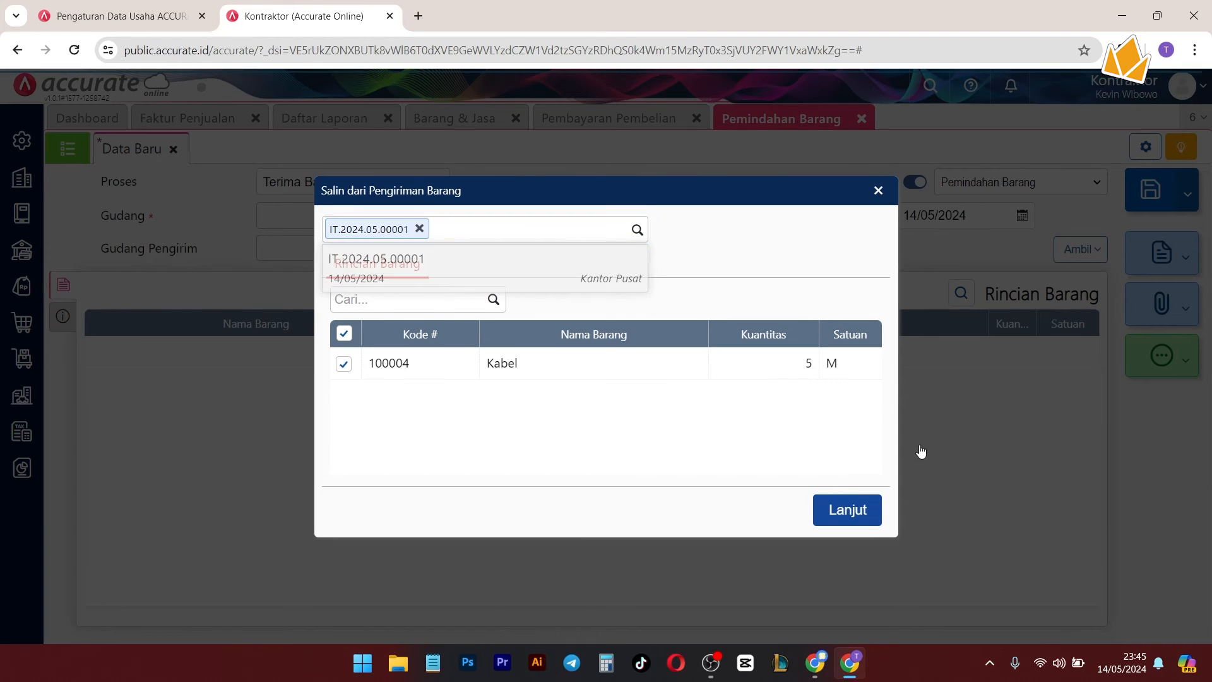
click(866, 510)
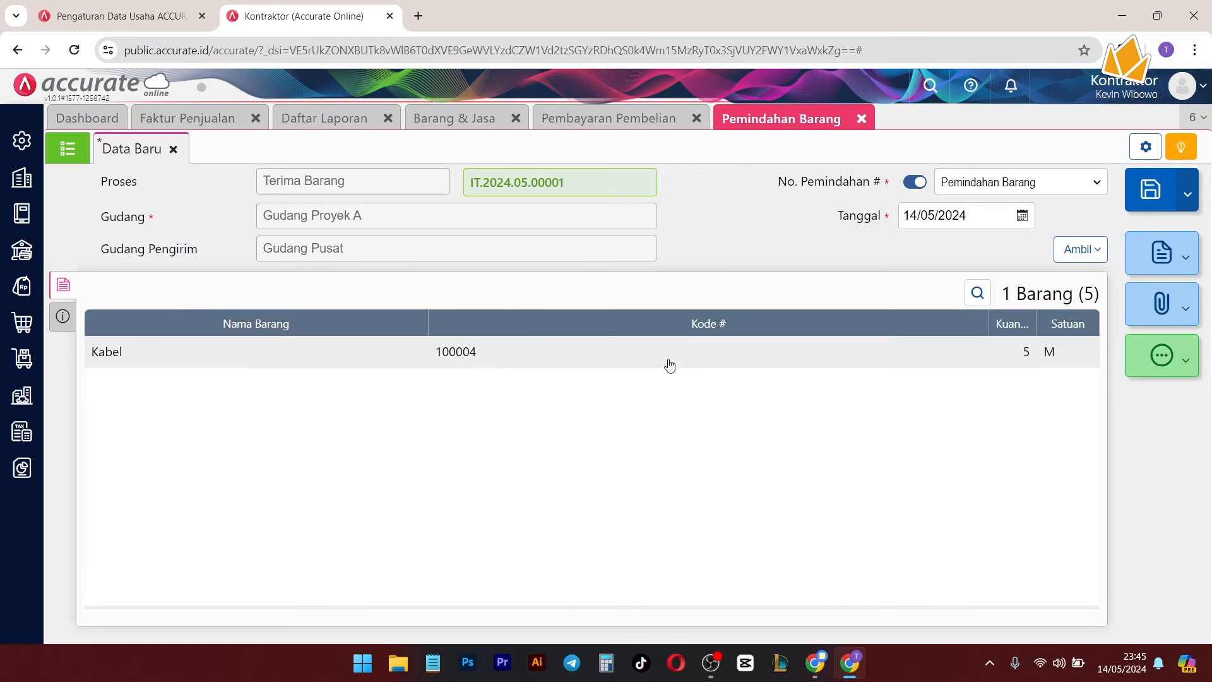
click(1144, 203)
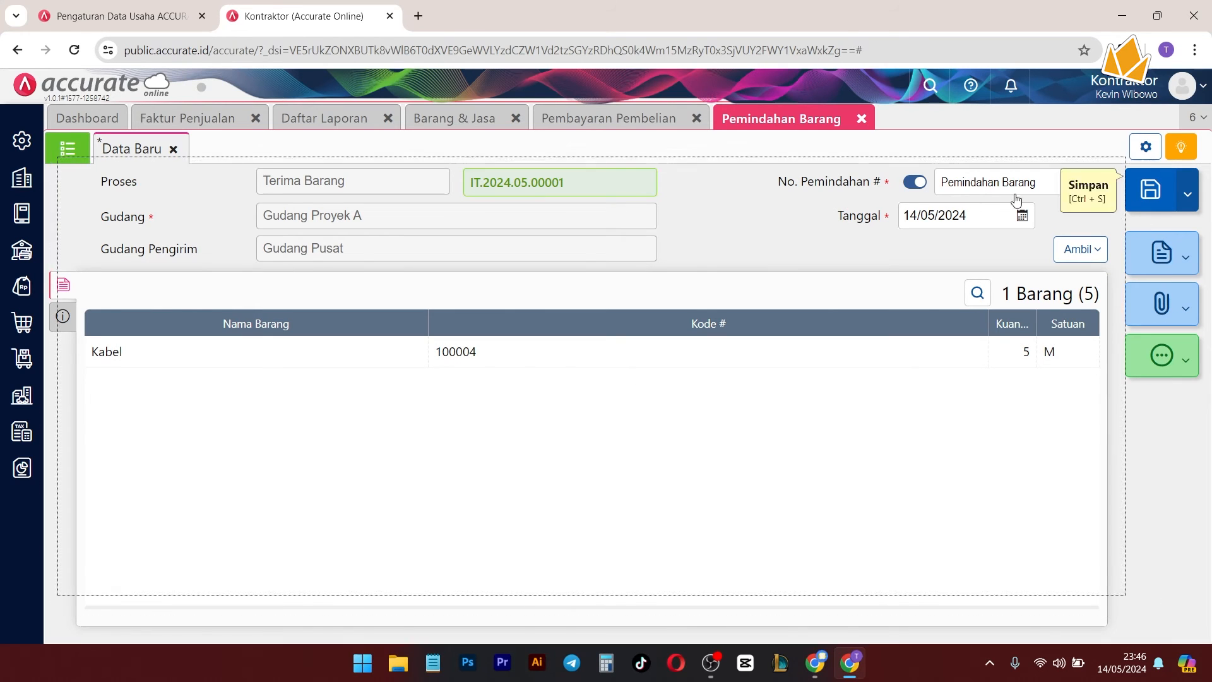
Step: Refresh the Kuantitas Barang per Gudang report and examine Kabel's stock in Gudang Proyek A, Gudang Pusat and Transit
click(316, 124)
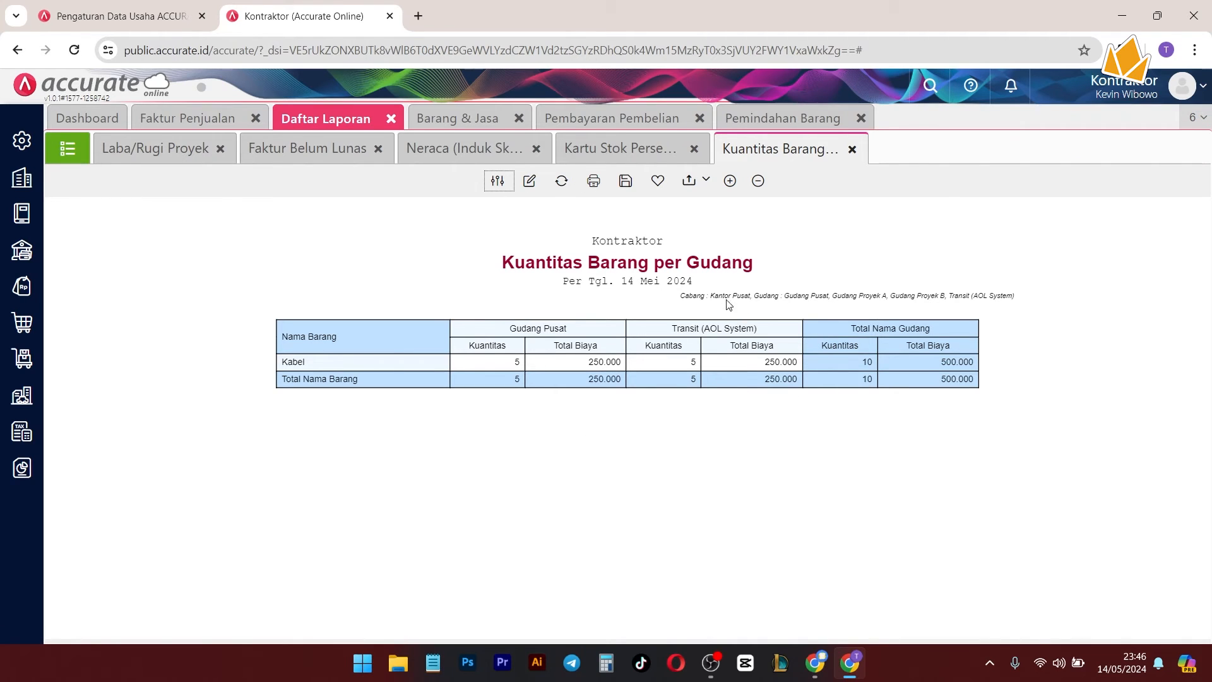
drag(670, 329, 727, 329)
click(562, 181)
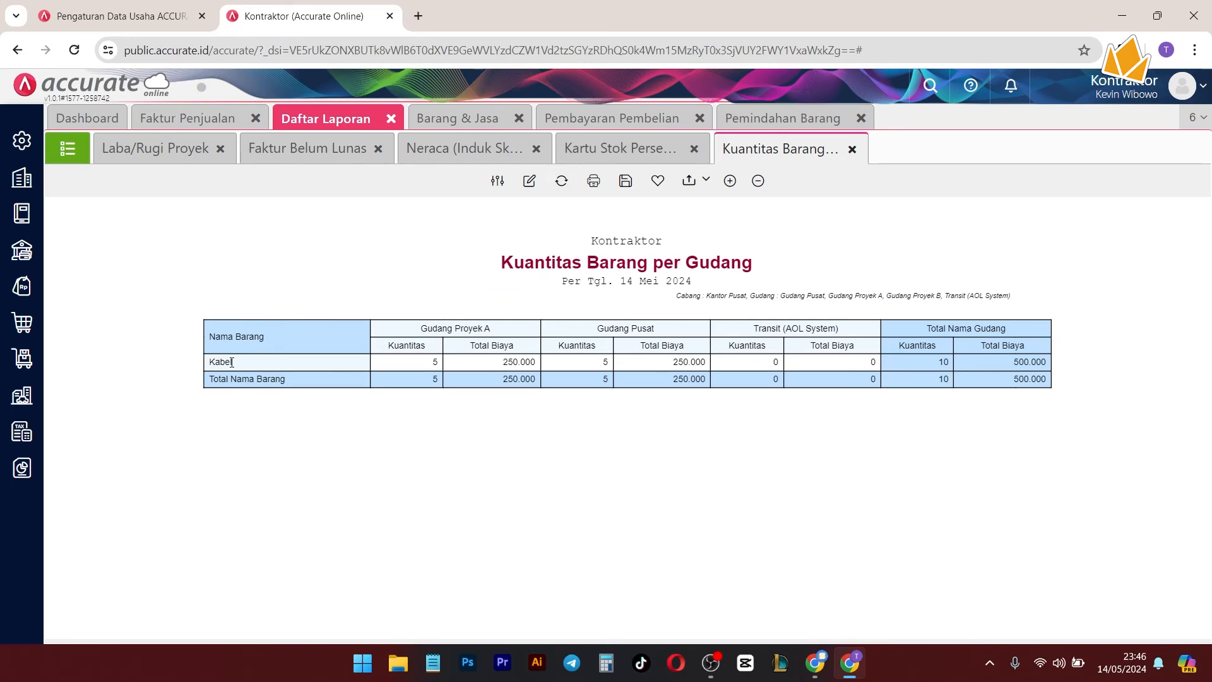
drag(421, 329, 478, 340)
drag(758, 328, 776, 329)
drag(596, 328, 630, 337)
click(516, 339)
drag(256, 362, 212, 363)
drag(517, 334, 407, 317)
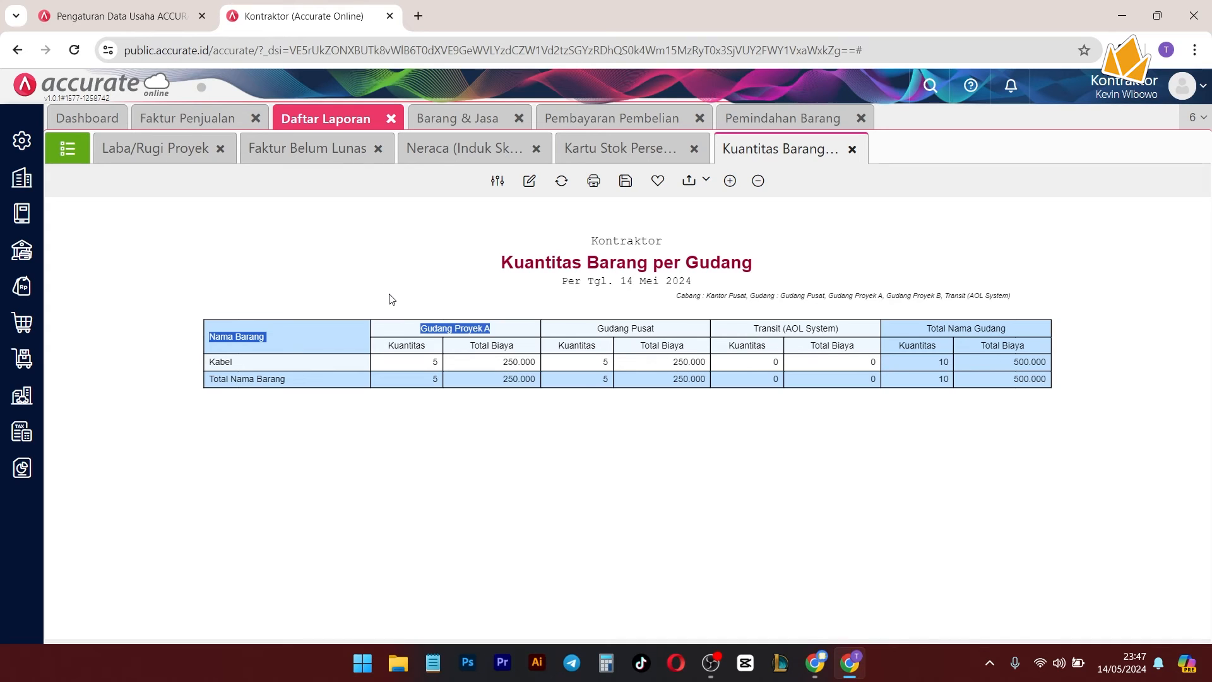
Step: Close the Pembayaran Pembelian, Pemindahan Barang, Barang & Jasa and Faktur Penjualan modules
click(794, 124)
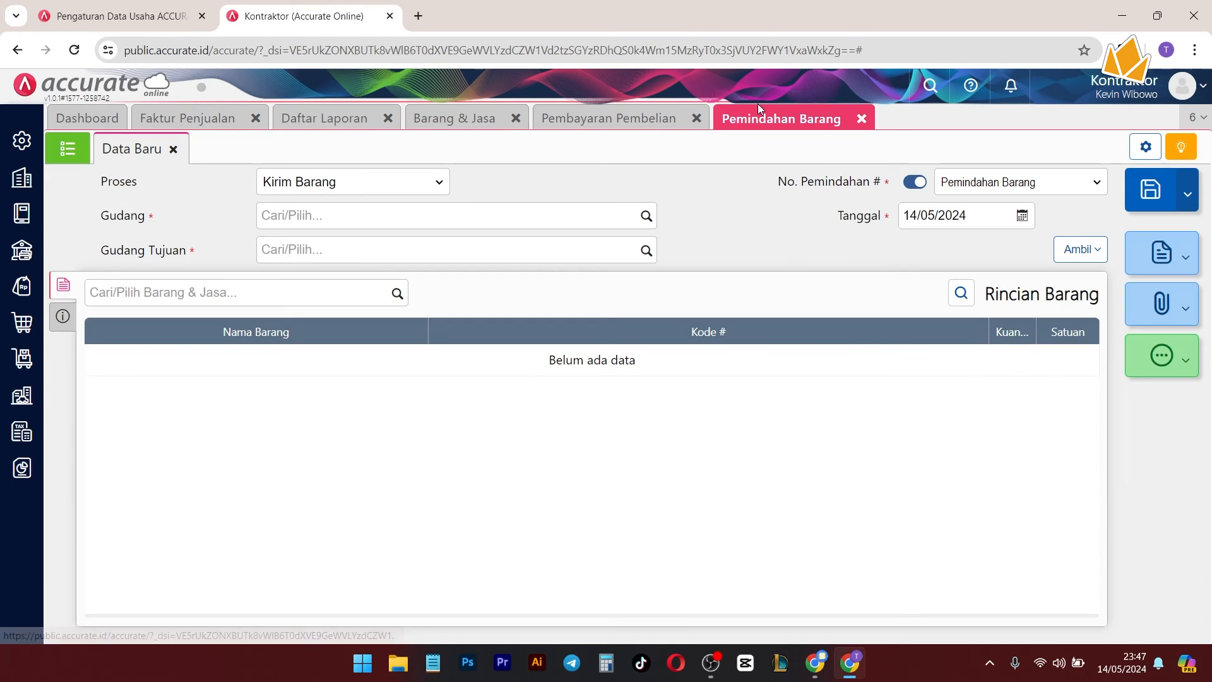
click(647, 115)
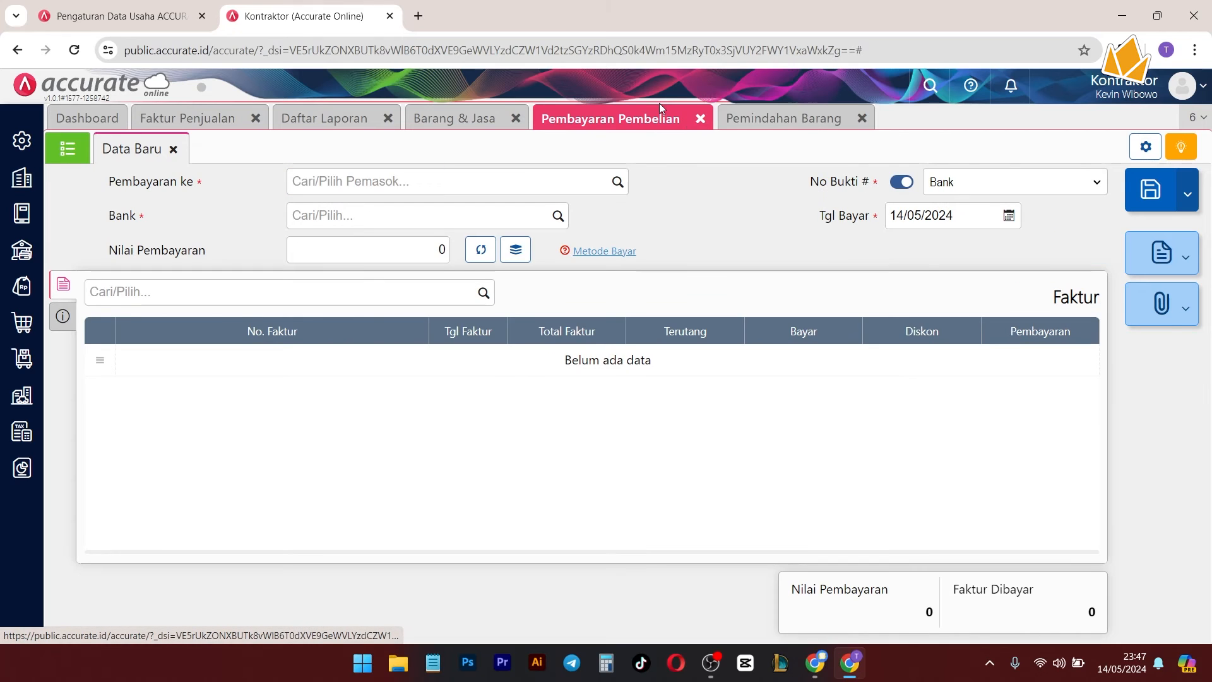
click(699, 119)
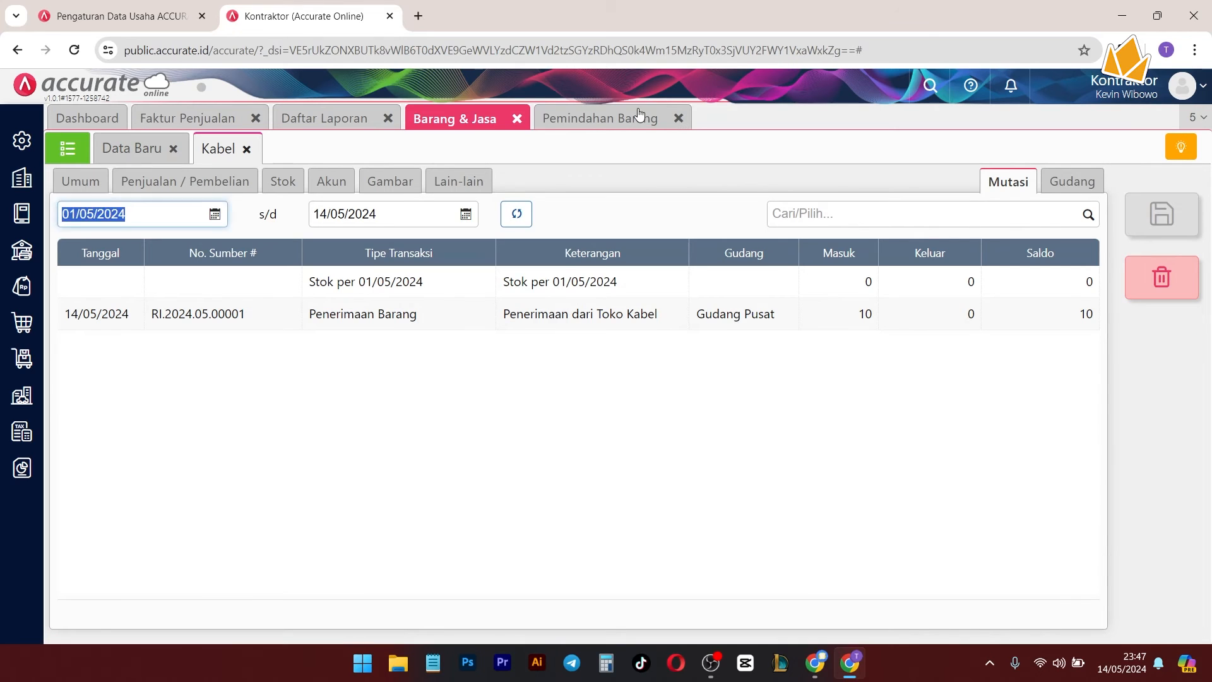
click(644, 118)
click(682, 119)
click(517, 118)
click(230, 119)
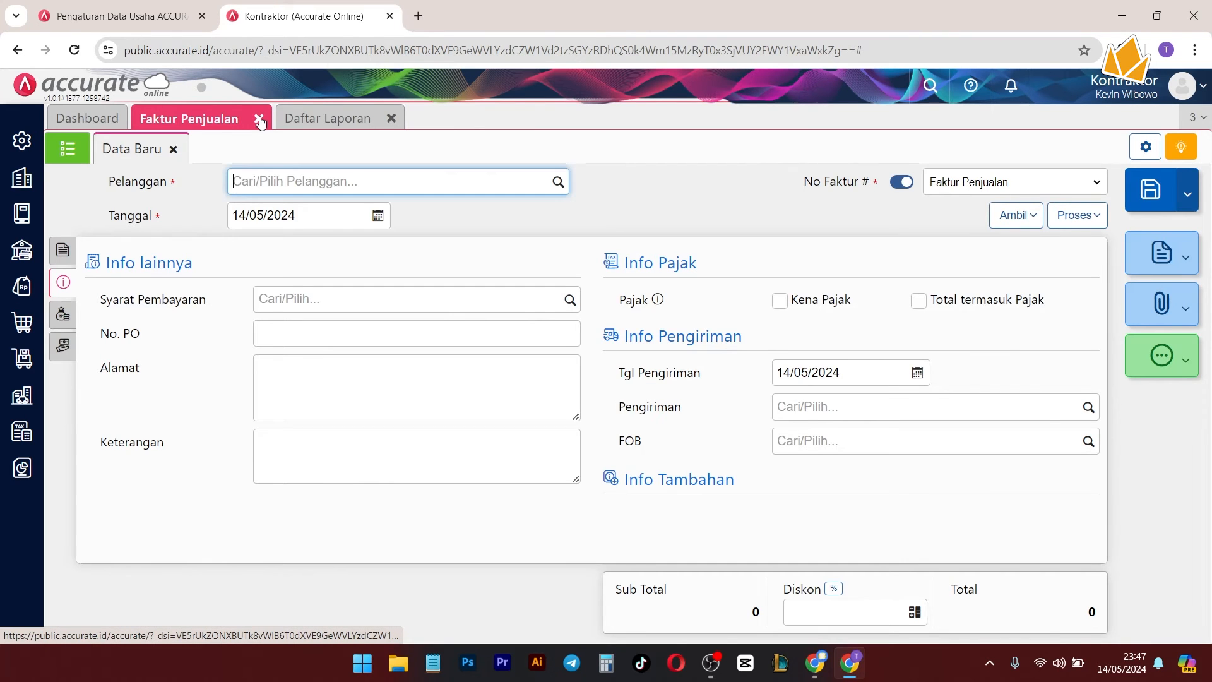
click(256, 119)
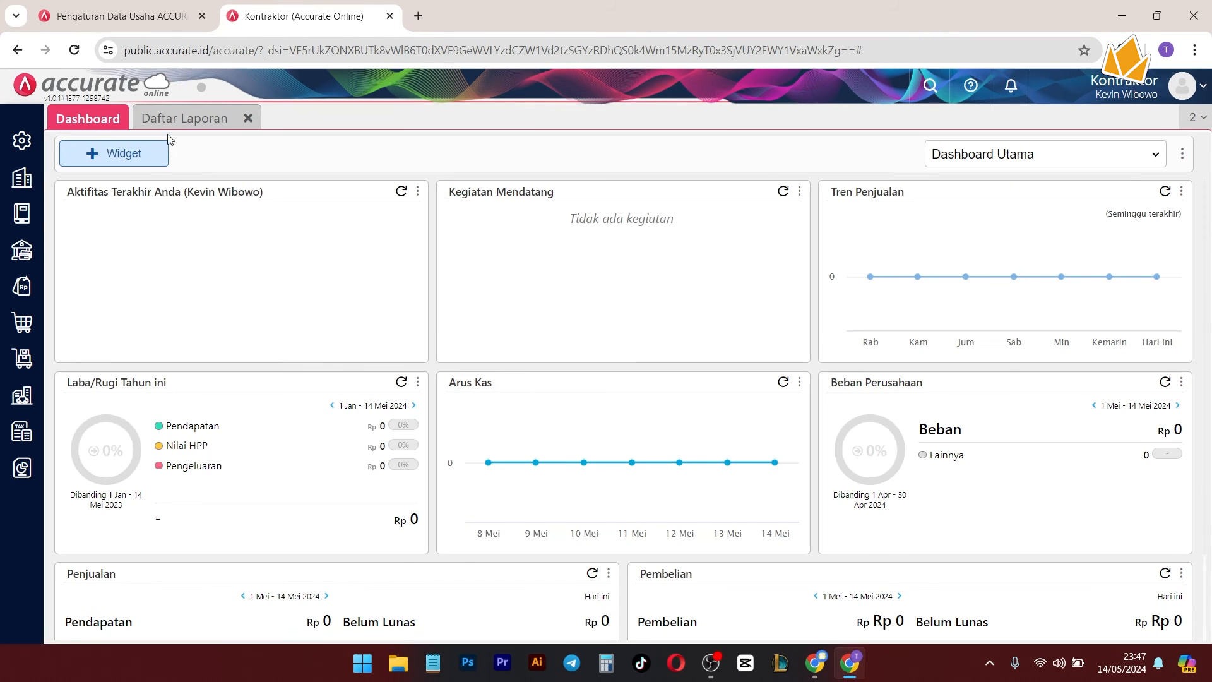
click(181, 119)
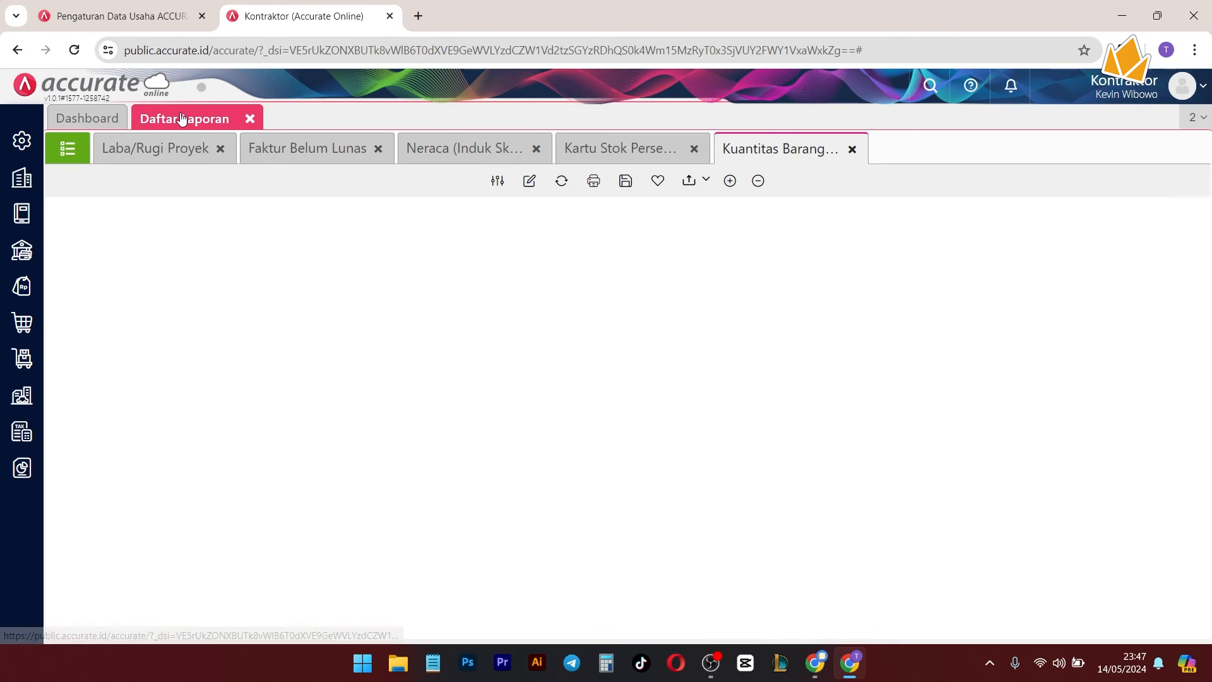
click(87, 119)
click(218, 117)
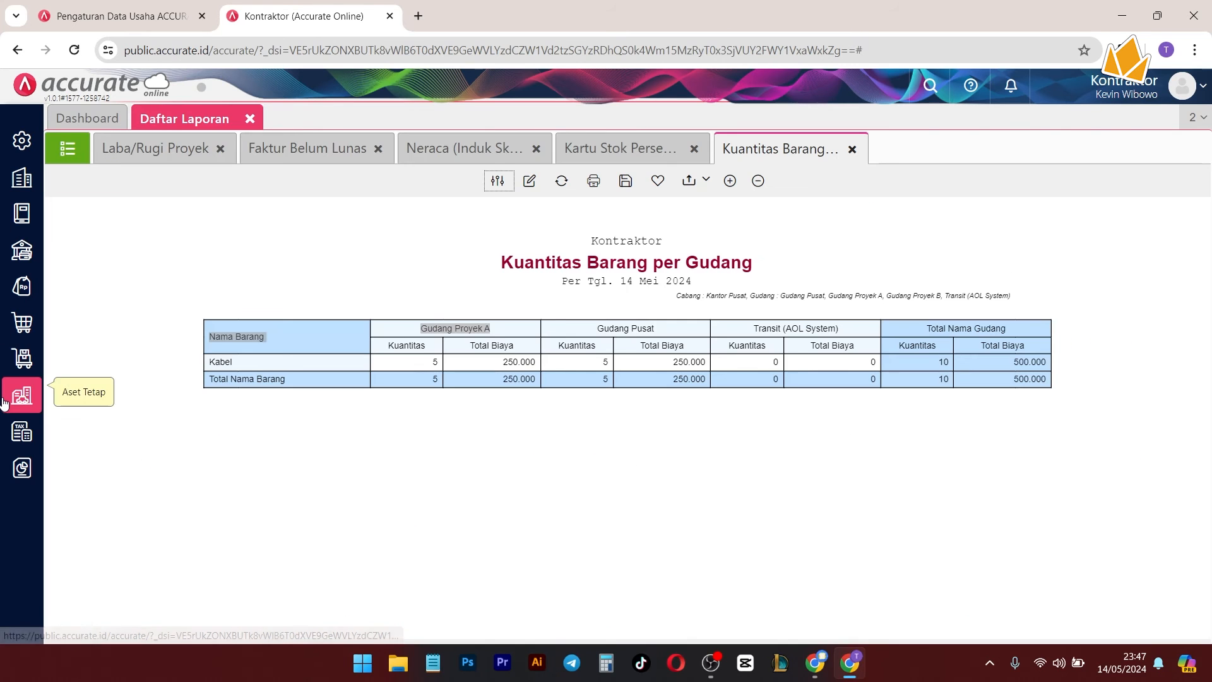
Step: Start a new Penyesuaian Persediaan from the inventory module and check its Akun Penyesuaian setting
click(22, 359)
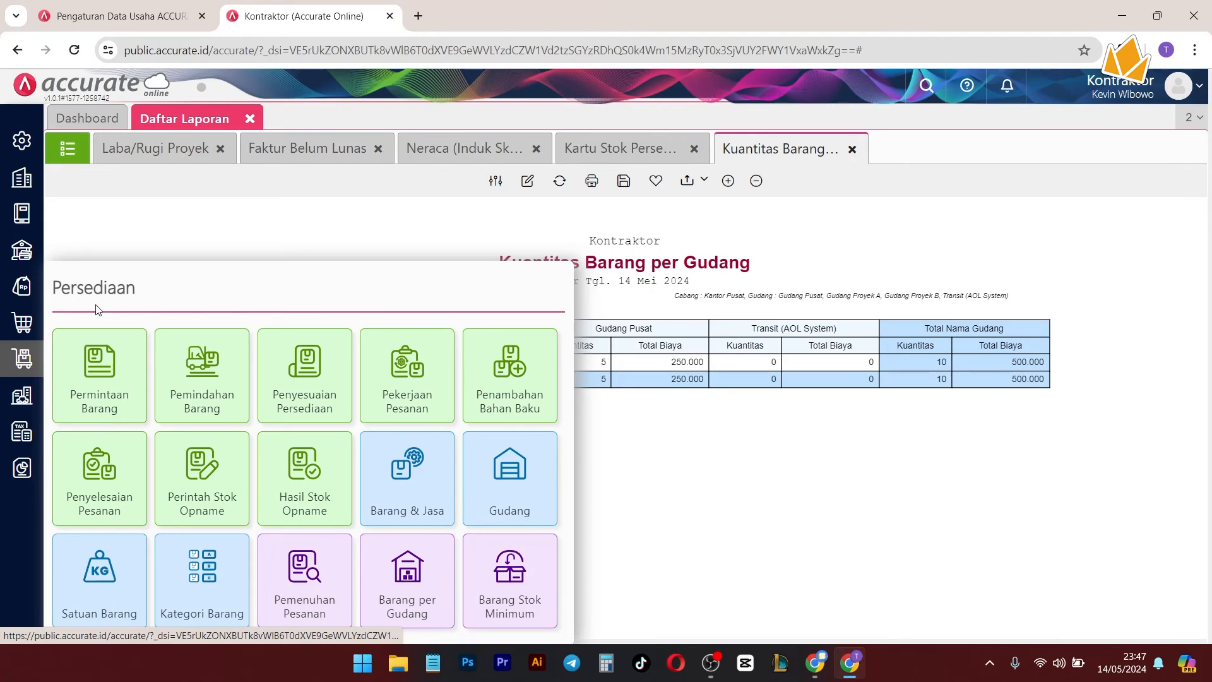
click(293, 387)
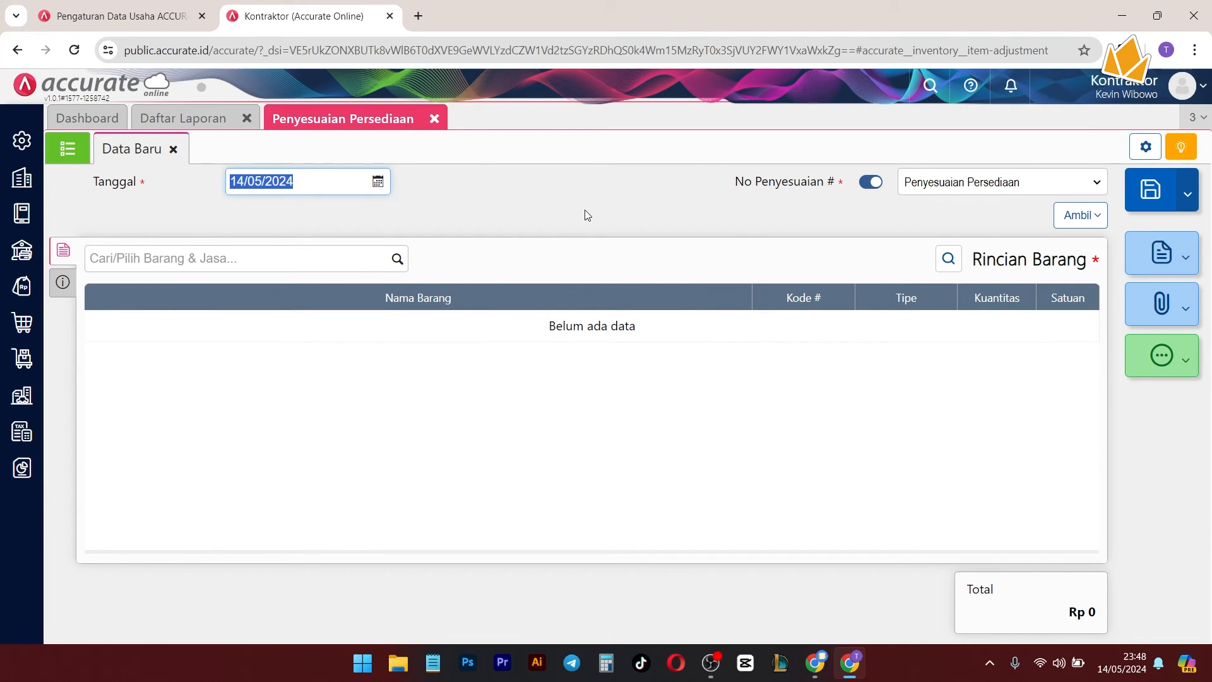
click(63, 282)
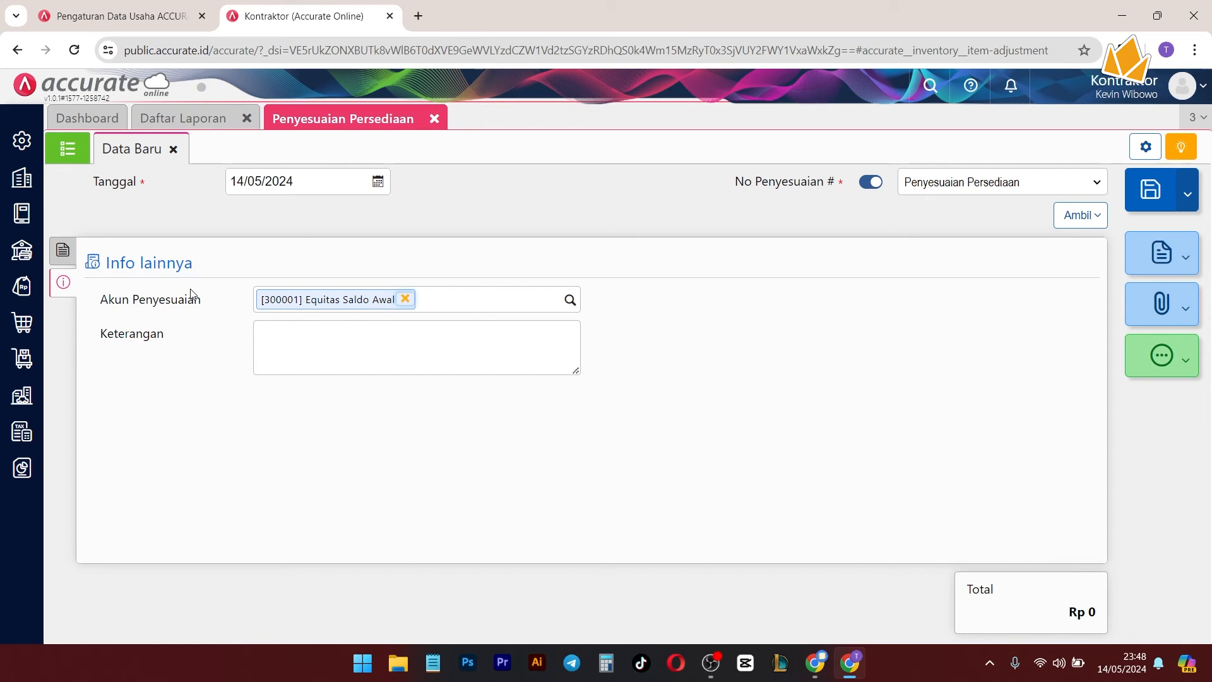
click(62, 250)
Step: Open the full Akun Perkiraan list and look through the existing accounts
mouse_move(21, 213)
click(108, 301)
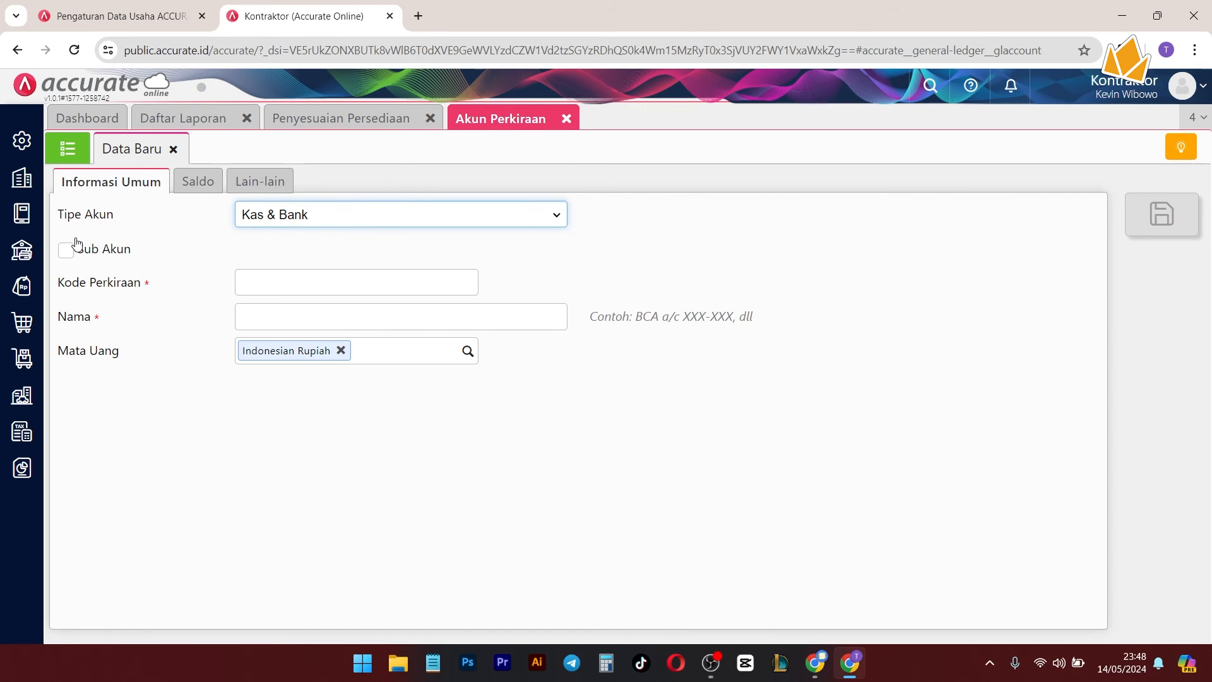
click(70, 160)
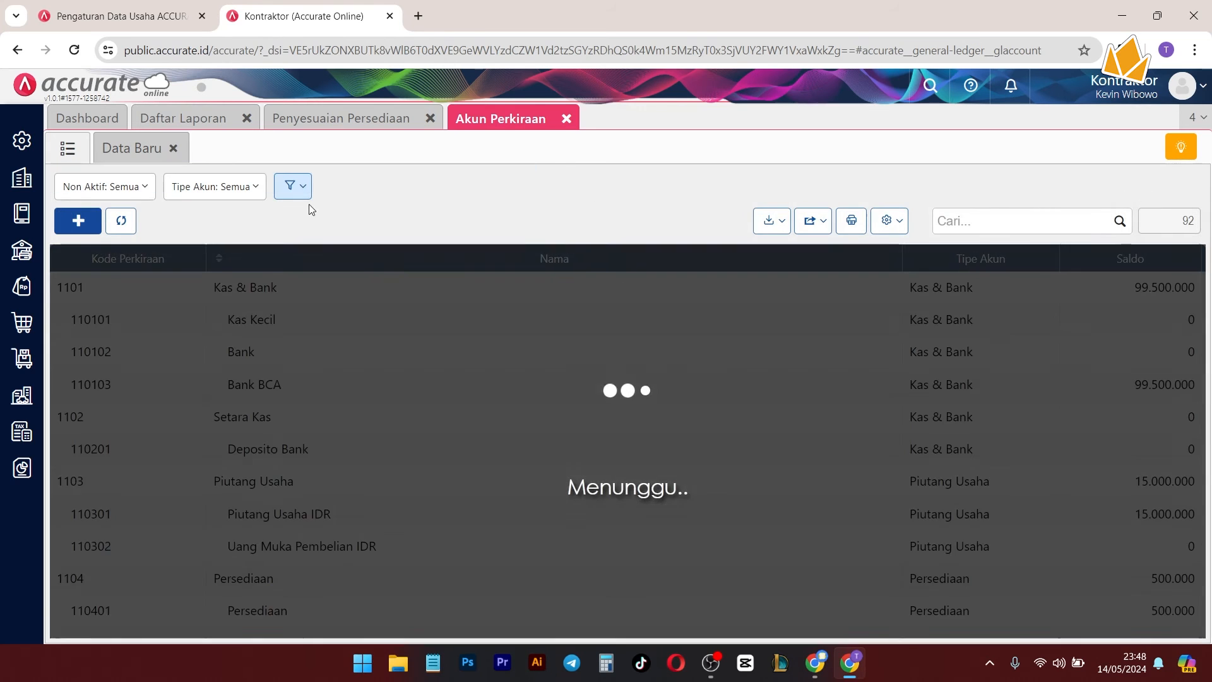
scroll(784, 400, down, 3)
scroll(784, 400, down, 4)
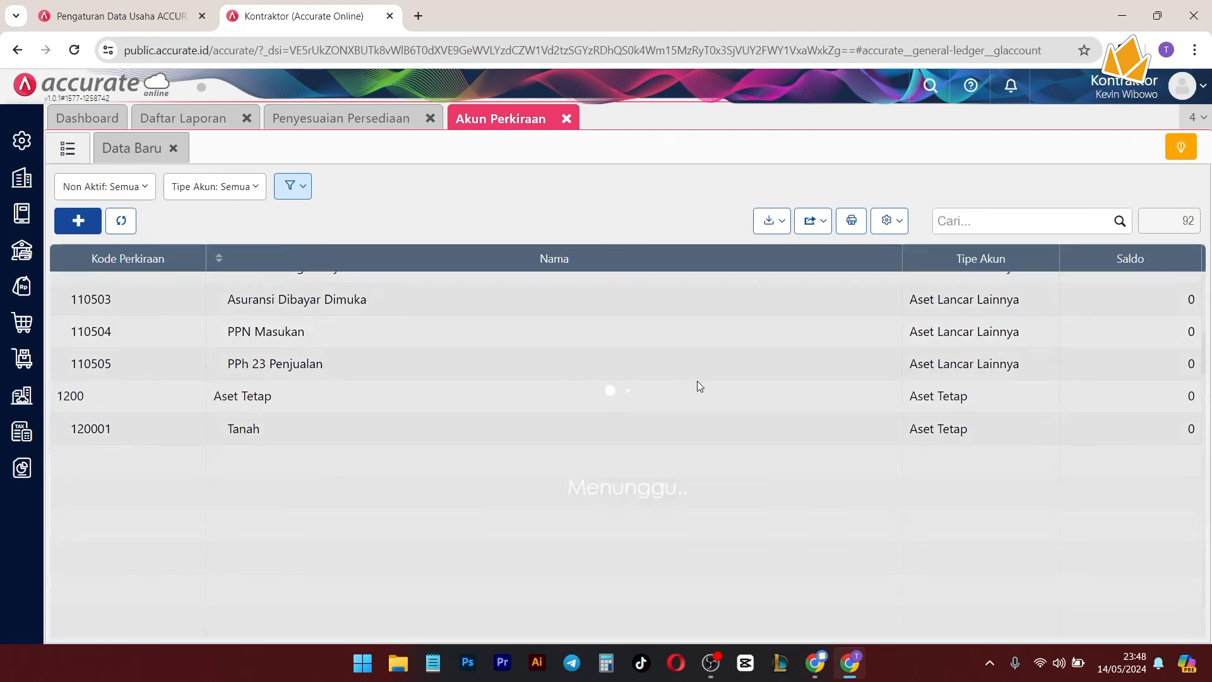
scroll(785, 388, down, 2)
scroll(783, 387, down, 8)
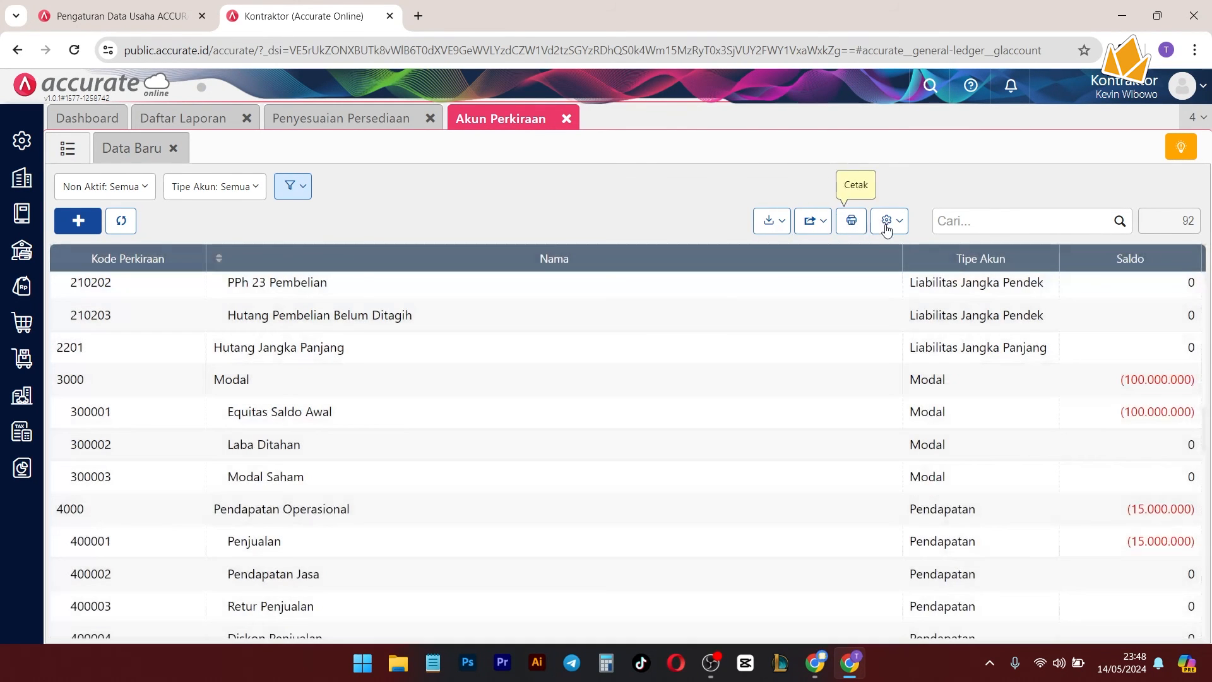
Step: Filter the account list by Tipe Akun Beban Pokok Penjualan to check its existing accounts
click(887, 221)
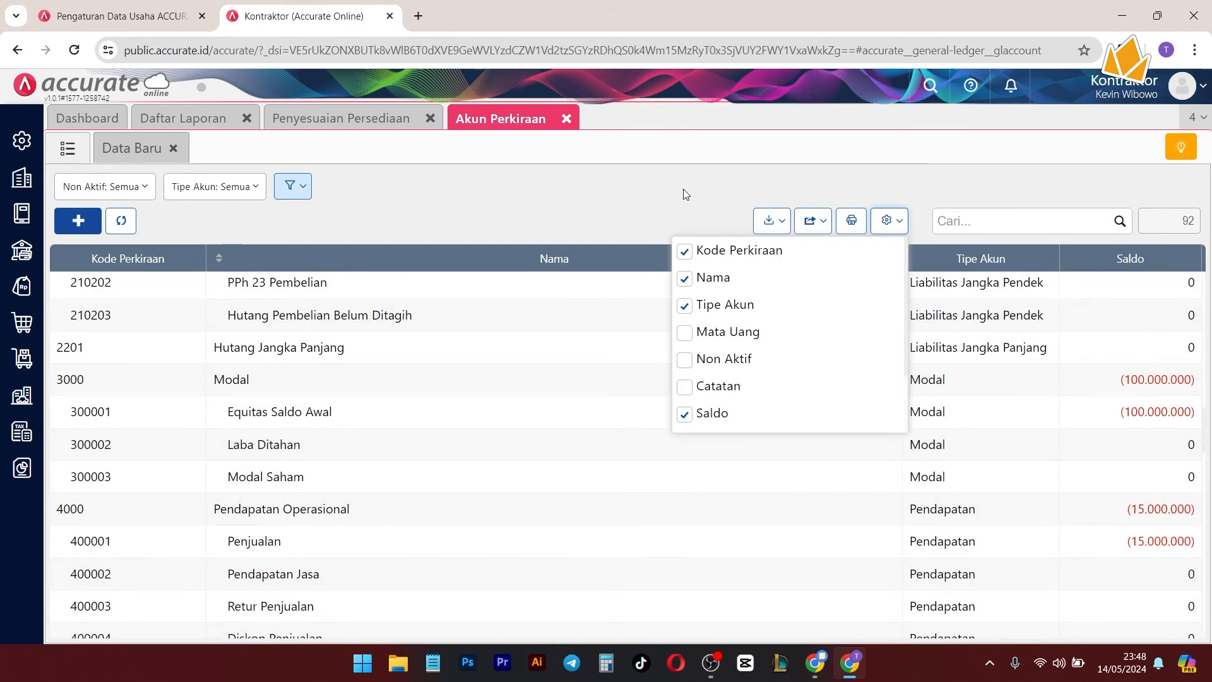
scroll(774, 360, down, 1)
click(888, 221)
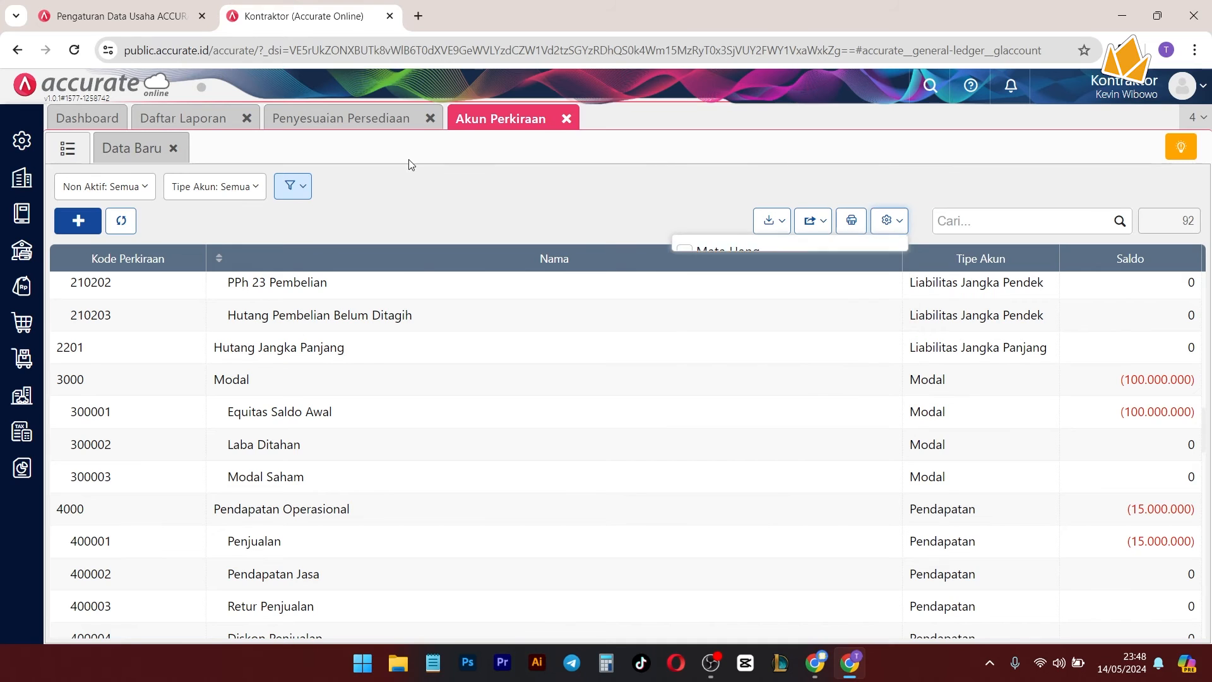
click(248, 190)
scroll(240, 315, down, 1)
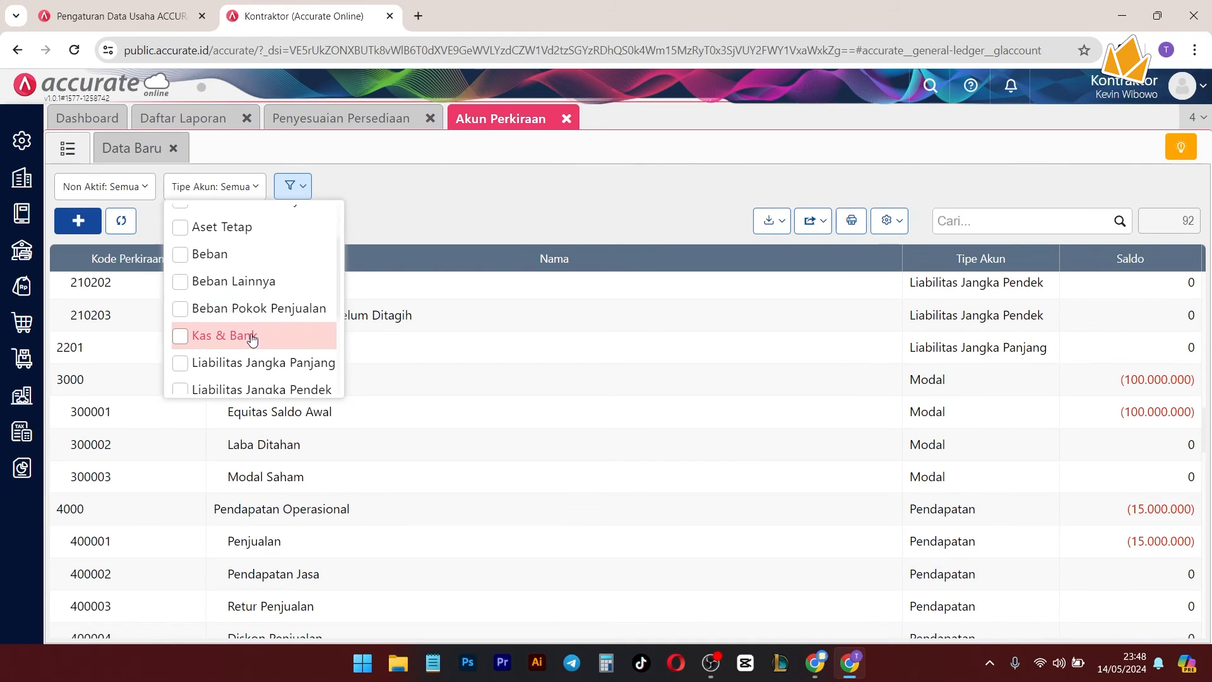
click(227, 302)
click(510, 226)
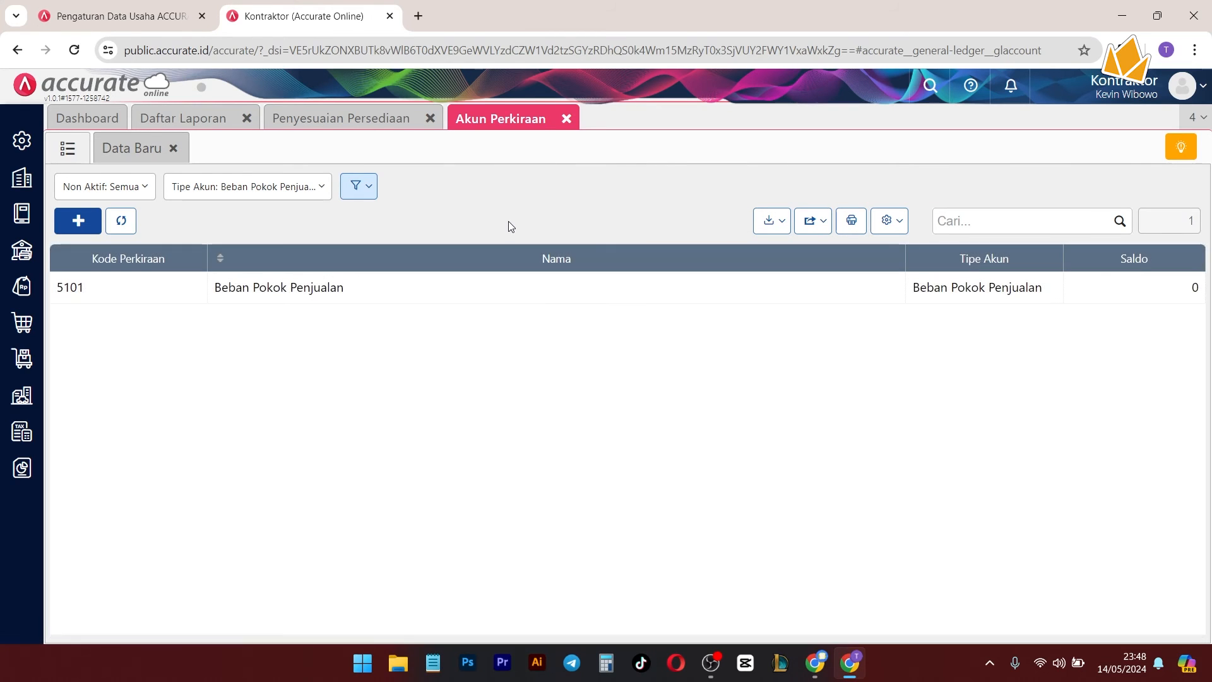
Step: Set the new account's Tipe Akun to Beban Pokok Penjualan
click(123, 154)
click(106, 248)
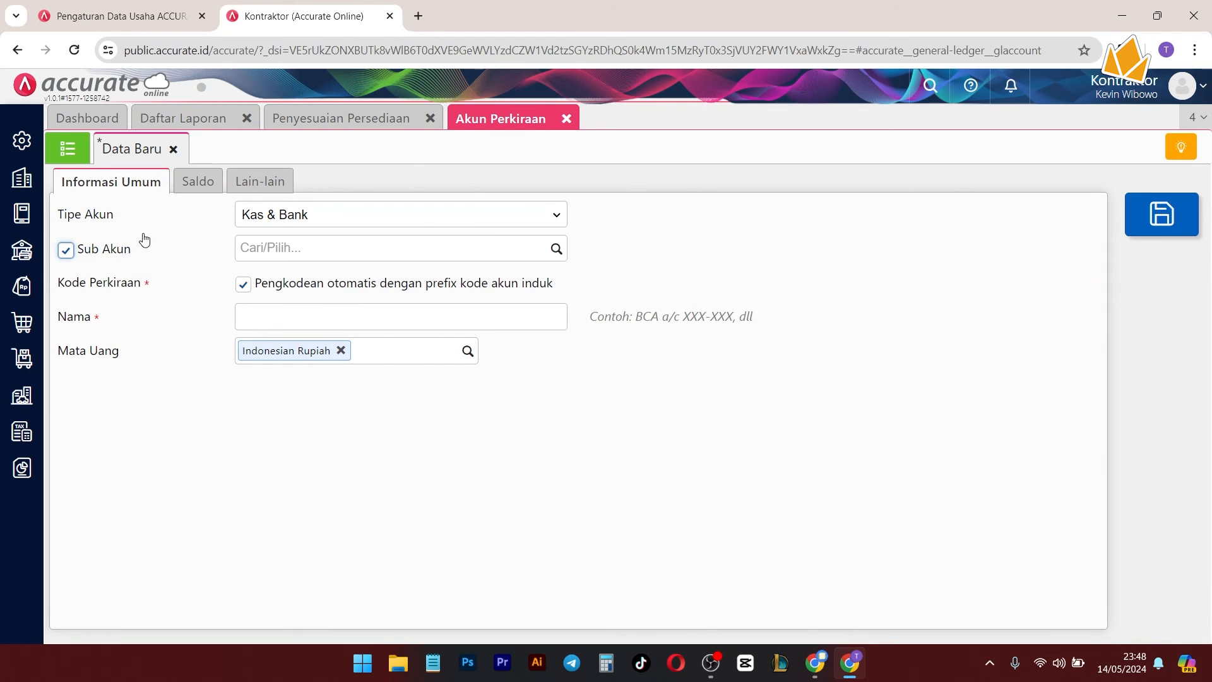
click(536, 213)
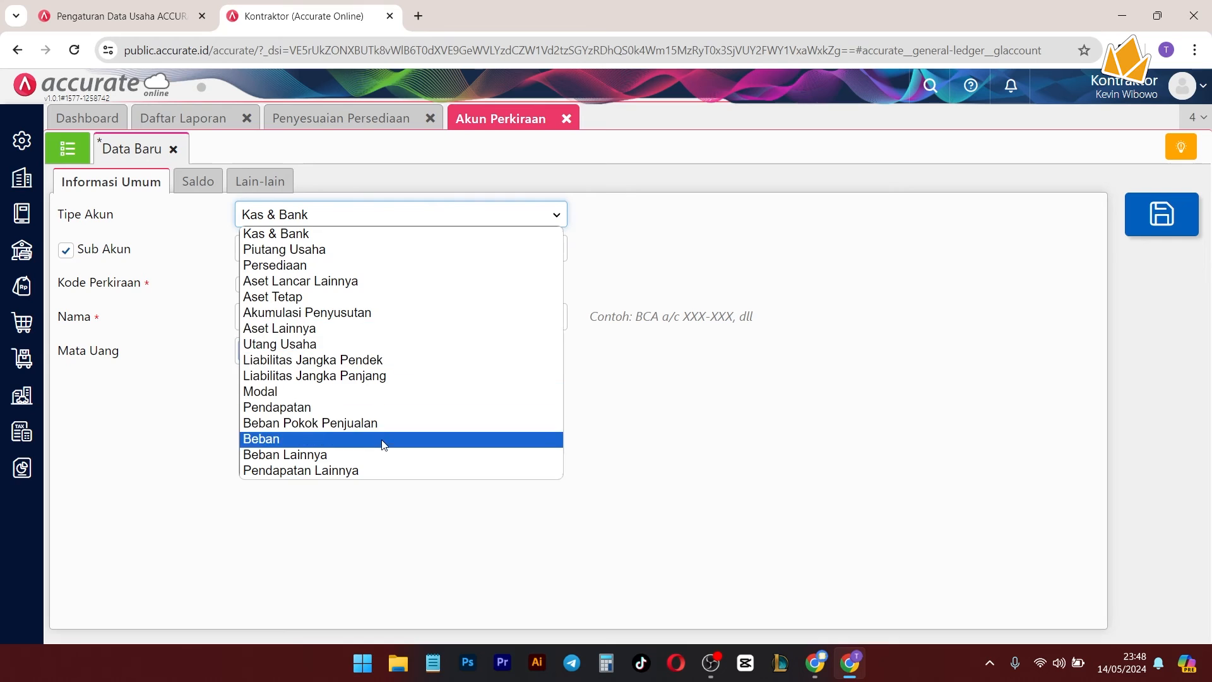
click(373, 419)
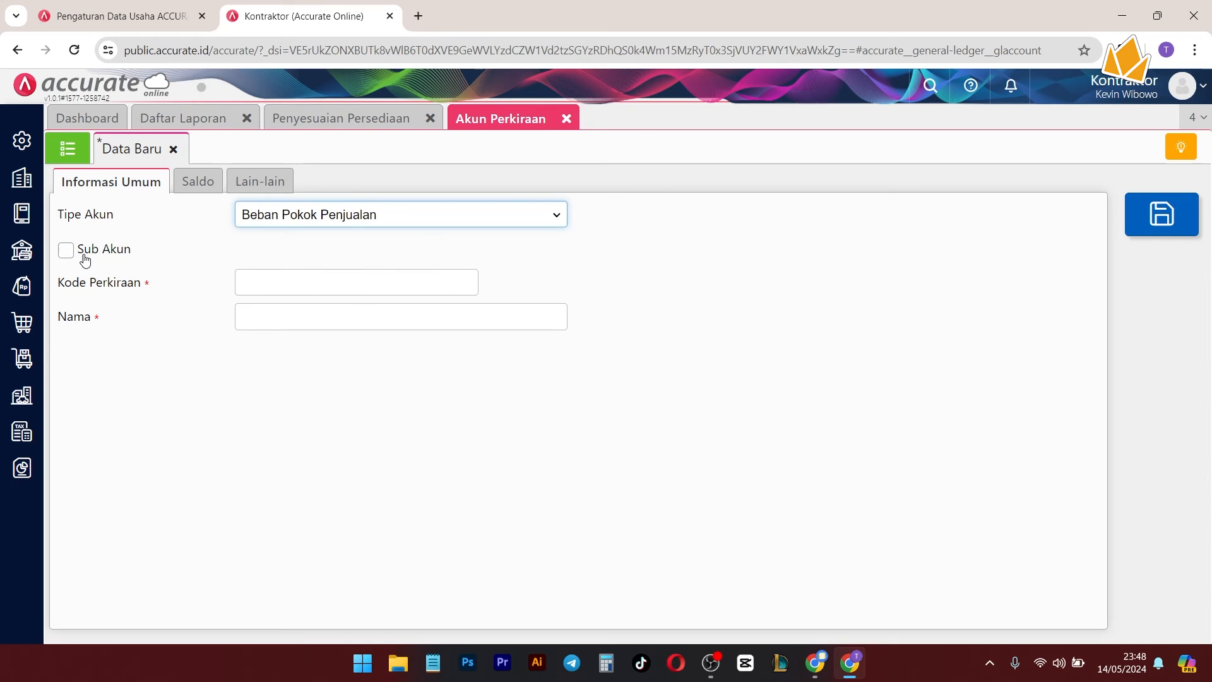
Step: Give the new account Kode Perkiraan 5102 and the name HPP Material, and save it
click(354, 282)
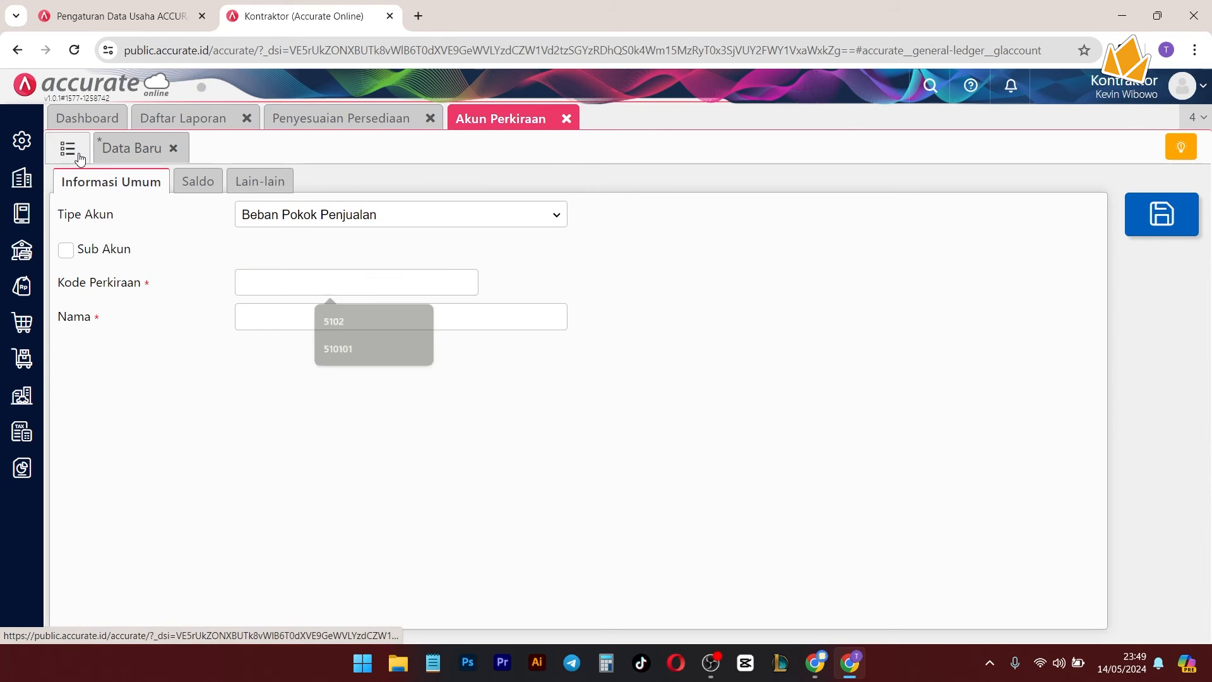
click(68, 149)
click(132, 149)
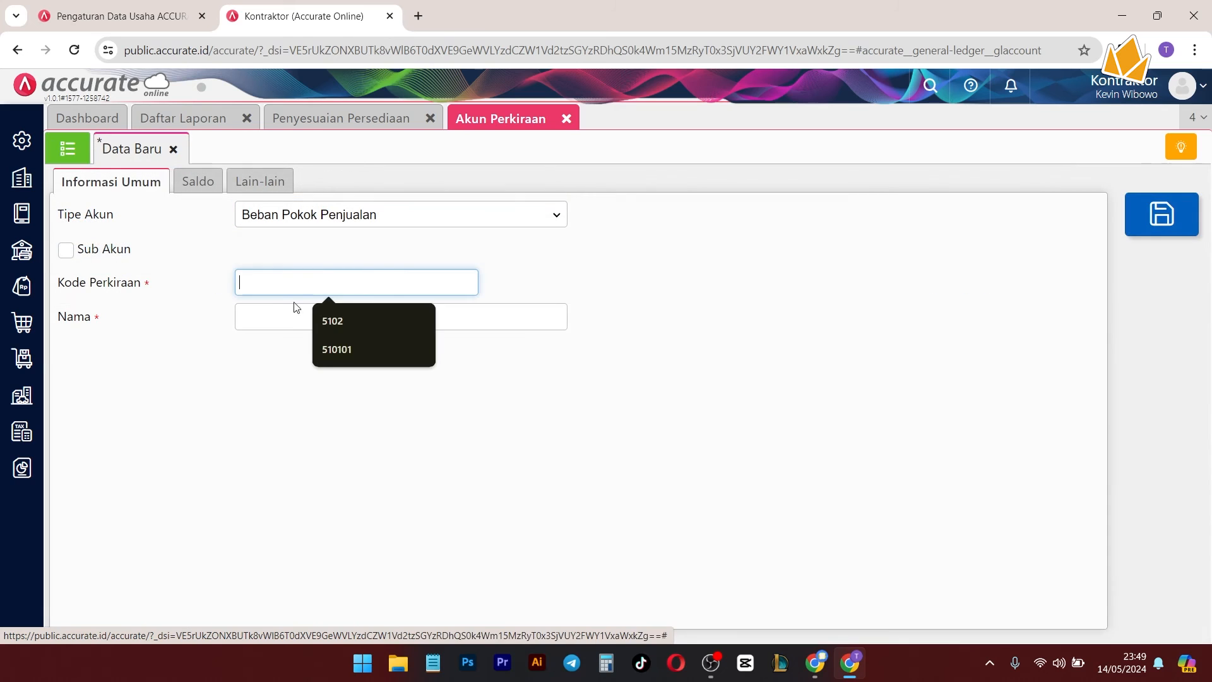
click(344, 320)
click(312, 322)
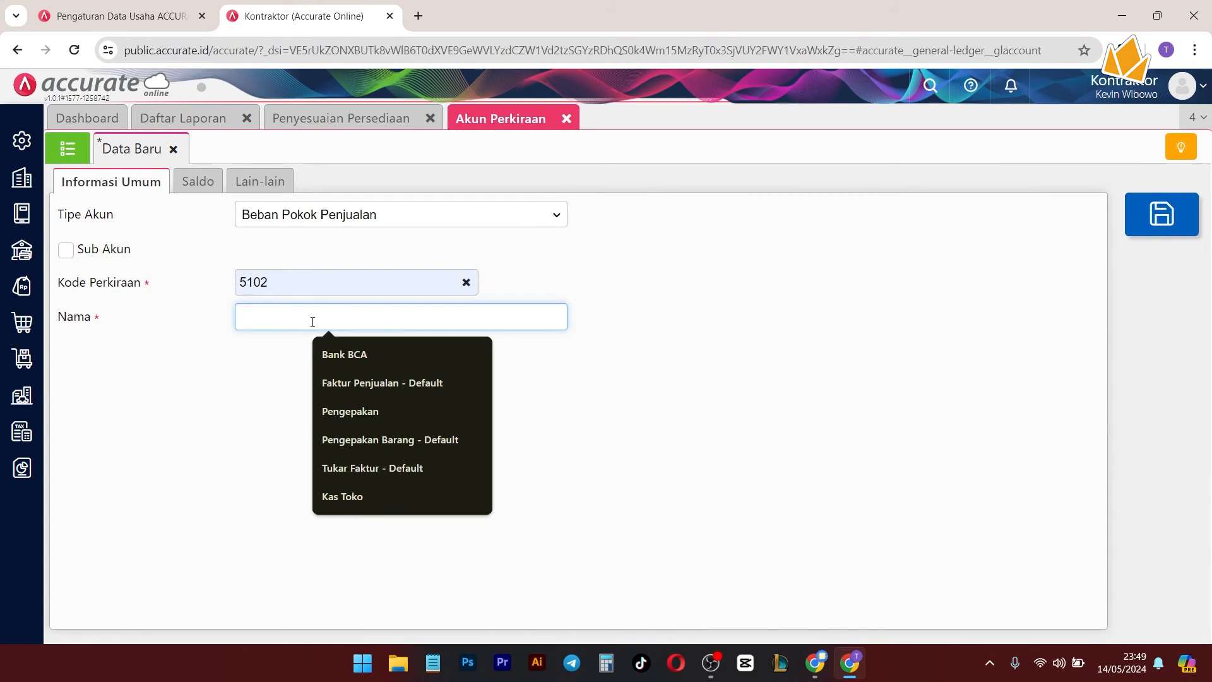
text(HPP Material)
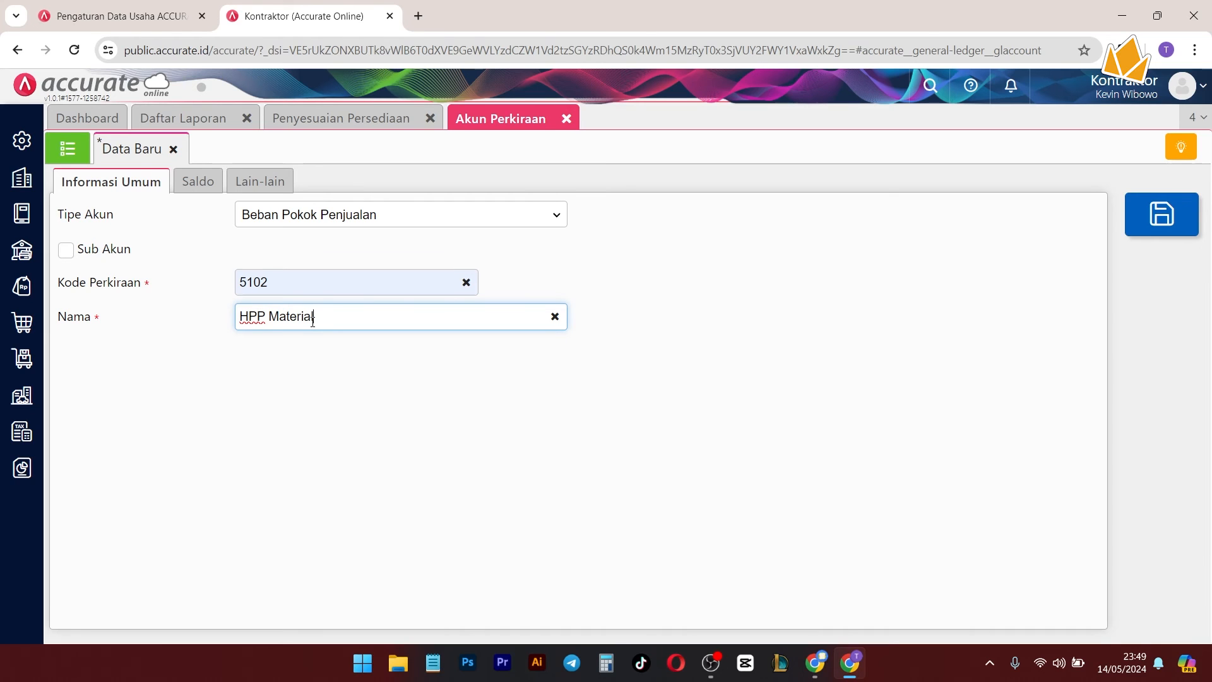
click(860, 433)
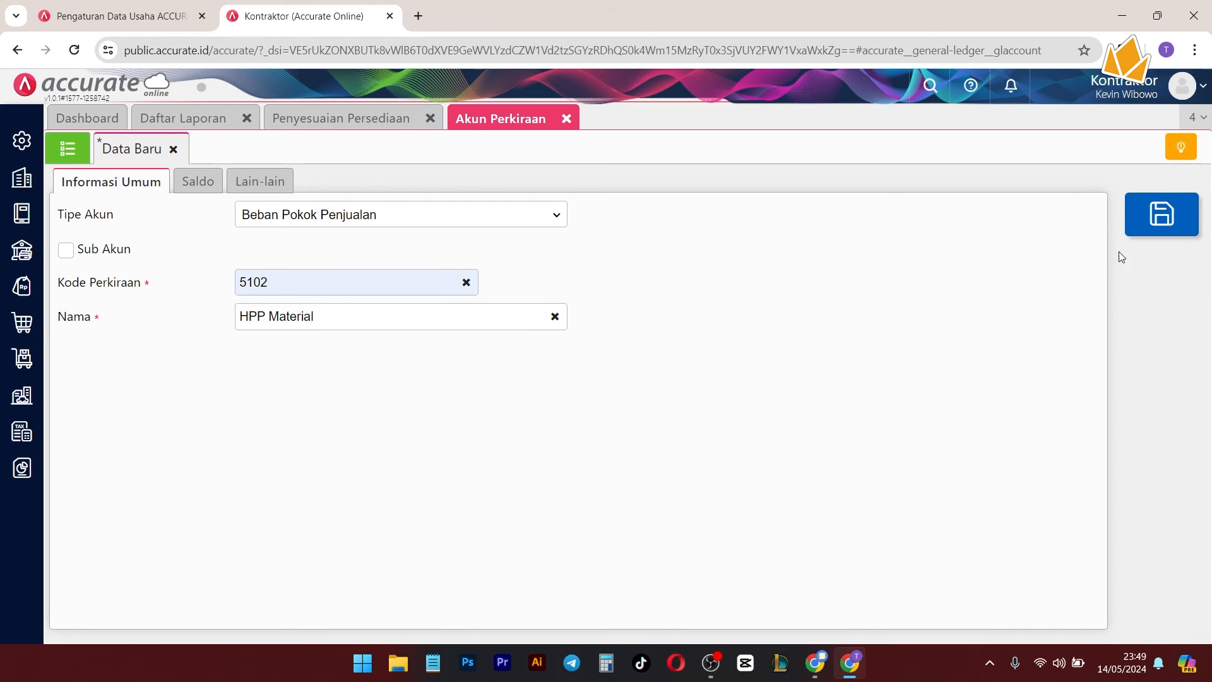
click(1137, 229)
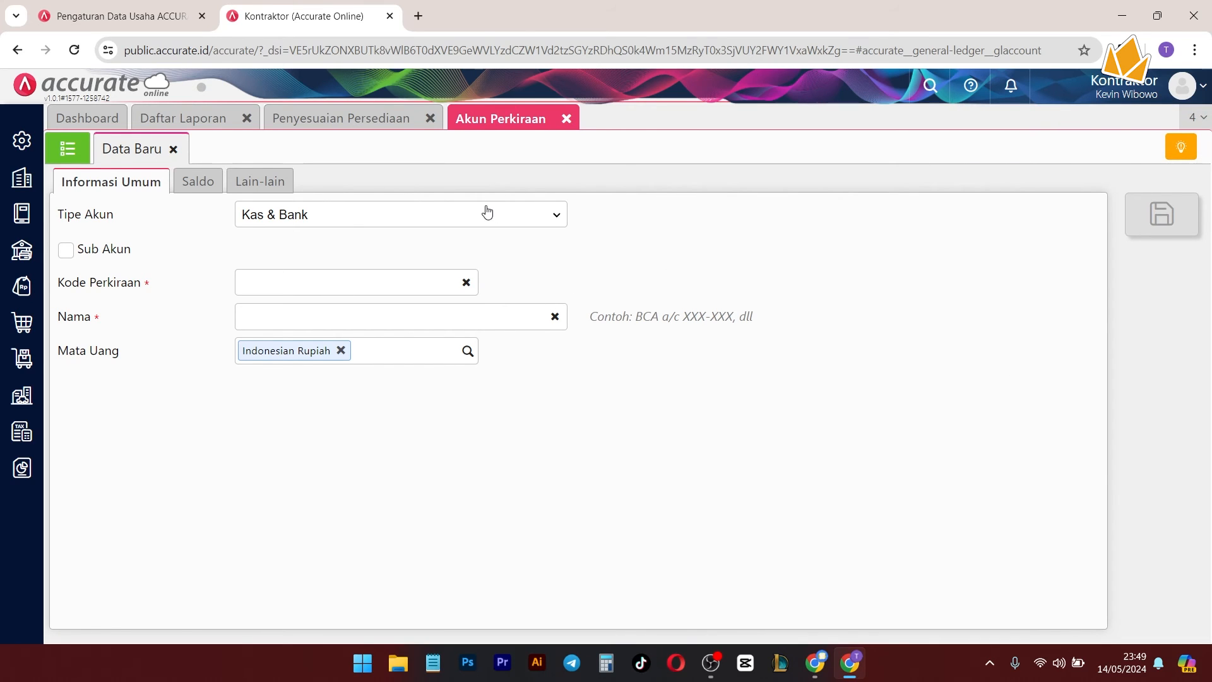
Step: Open the default Persediaan accounts within the Akun Perkiraan settings of Preferensi
click(349, 125)
mouse_move(22, 152)
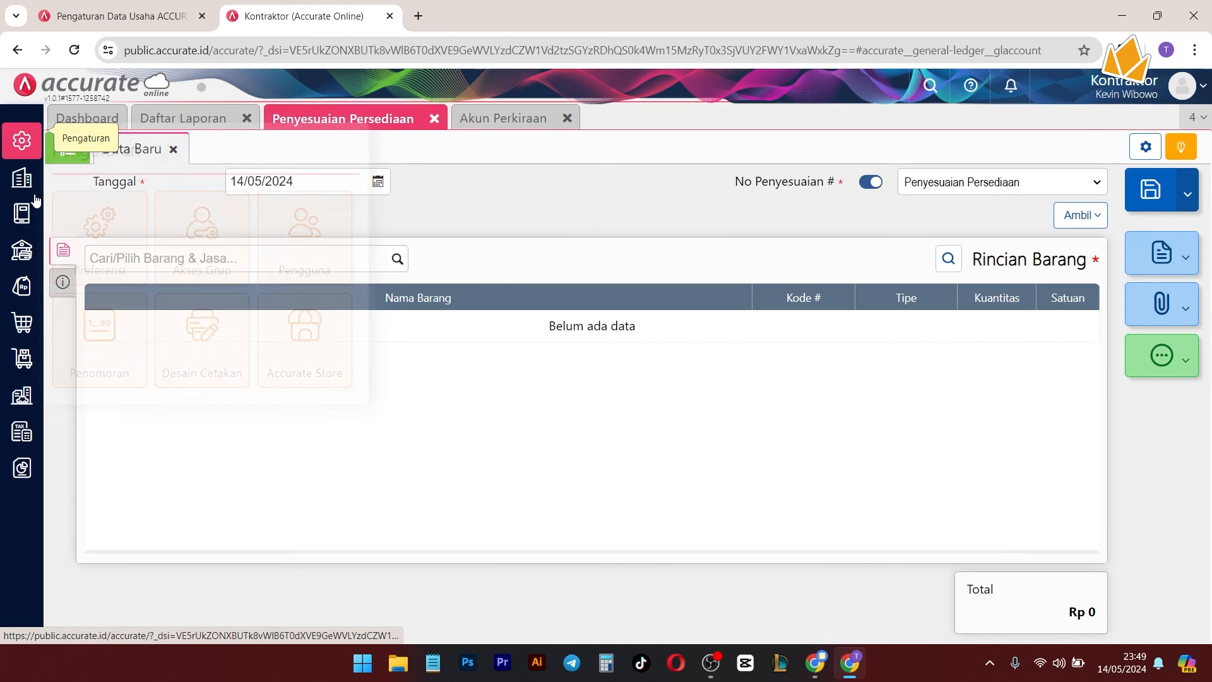
click(101, 230)
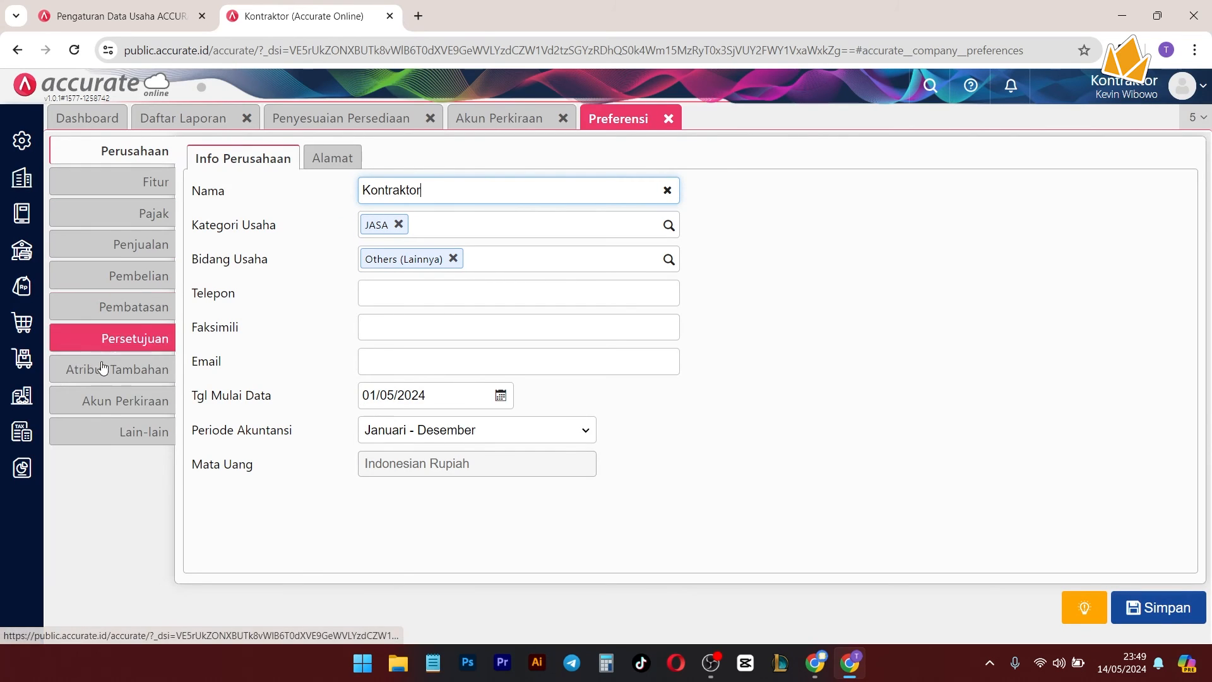
click(104, 409)
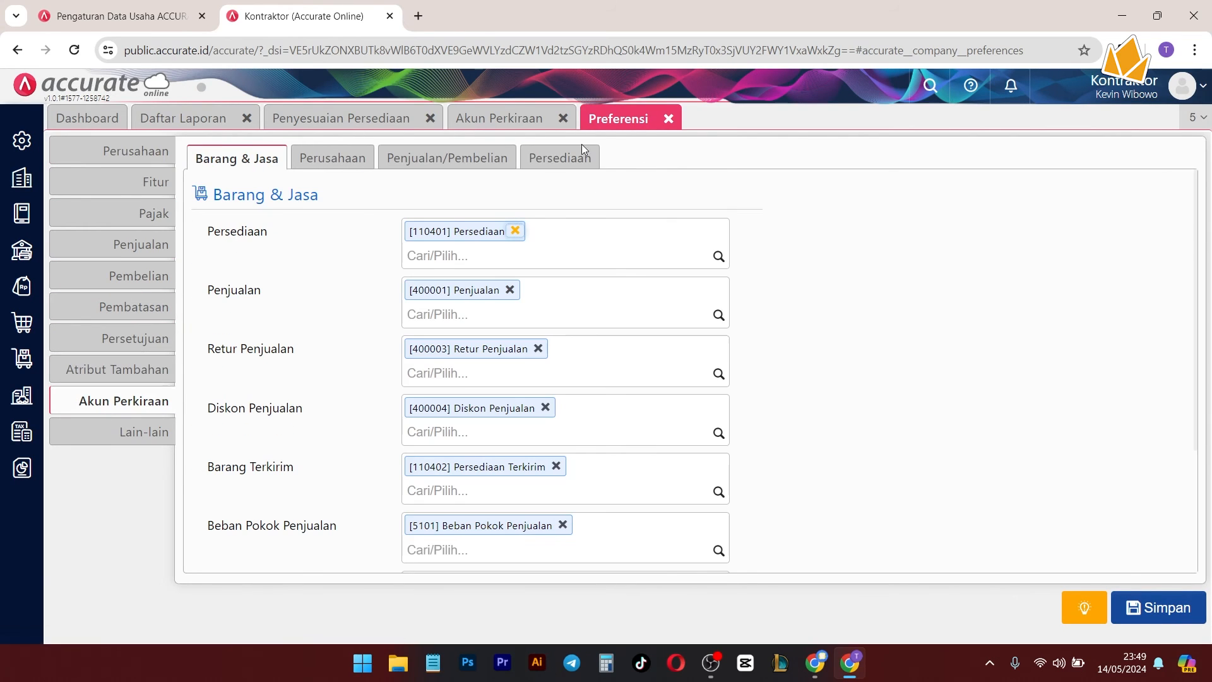
click(559, 156)
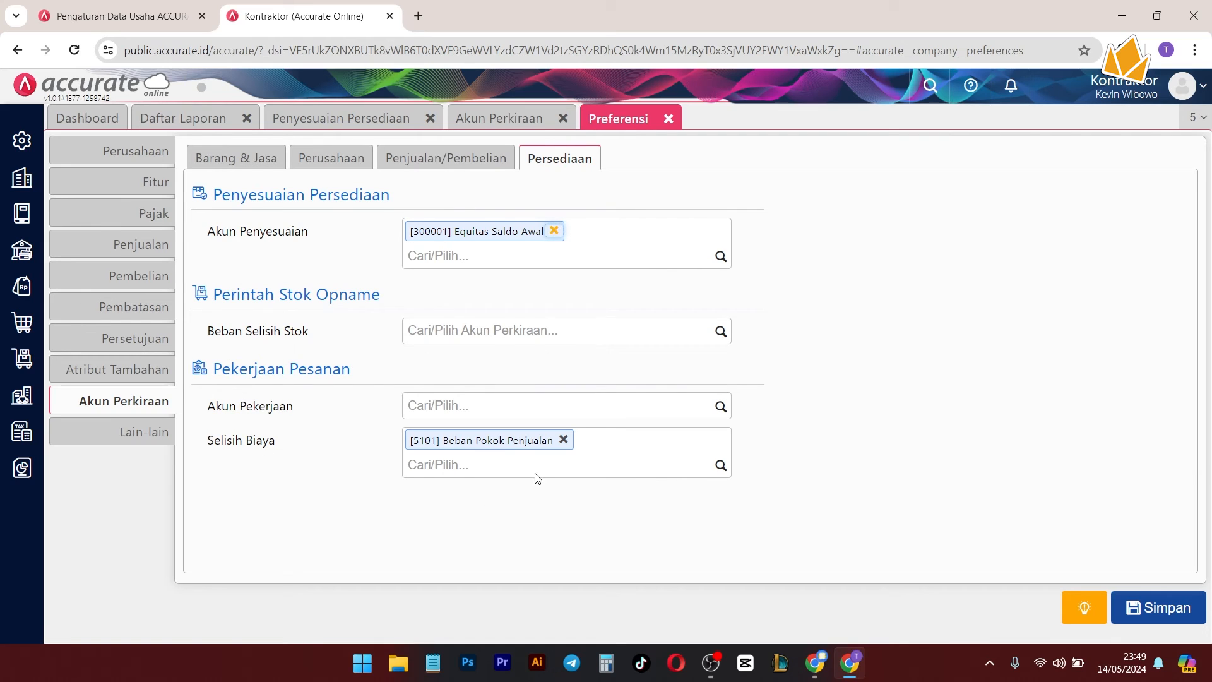
drag(208, 231, 301, 231)
Step: Add HPP Material (5102) to Akun Penyesuaian, save the preferences, and return to Penyesuaian Persediaan with the Akun Perkiraan module closed
click(722, 256)
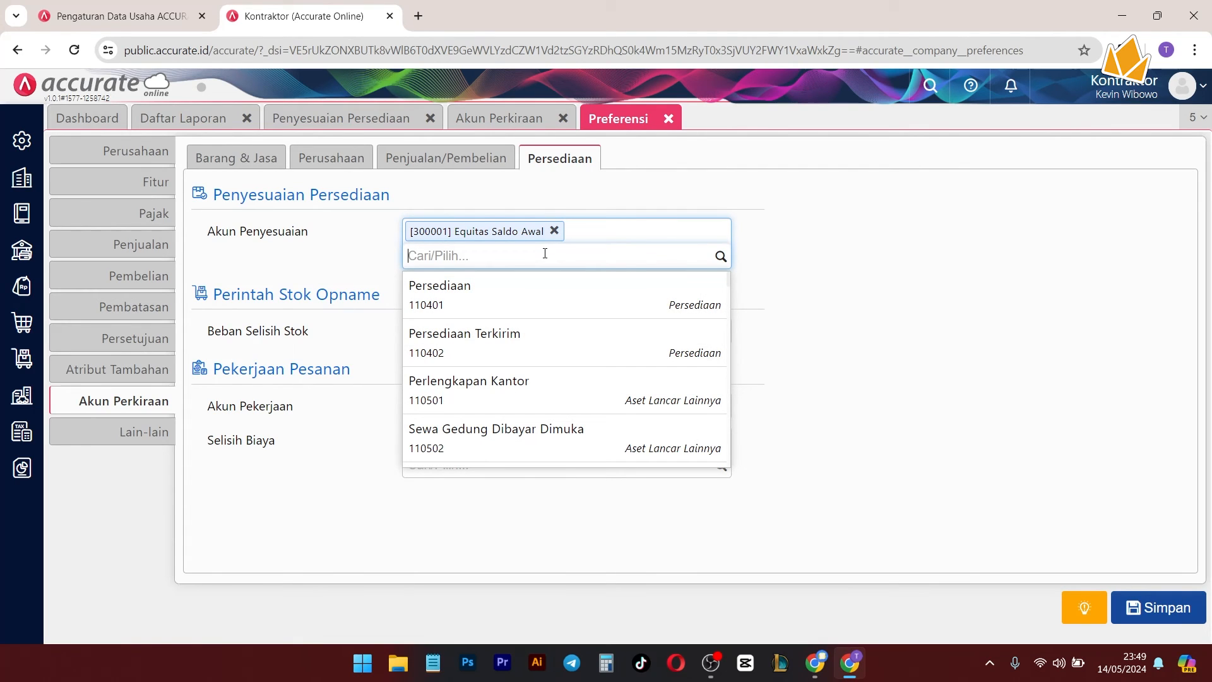
text(hpp)
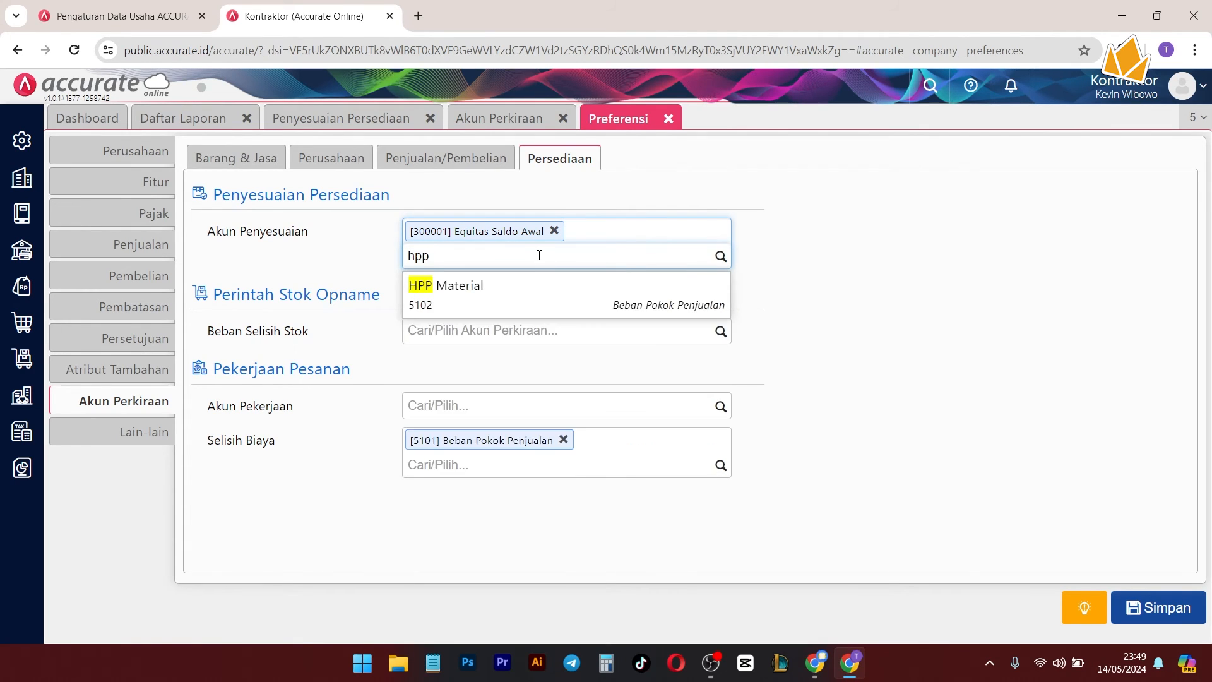
click(530, 282)
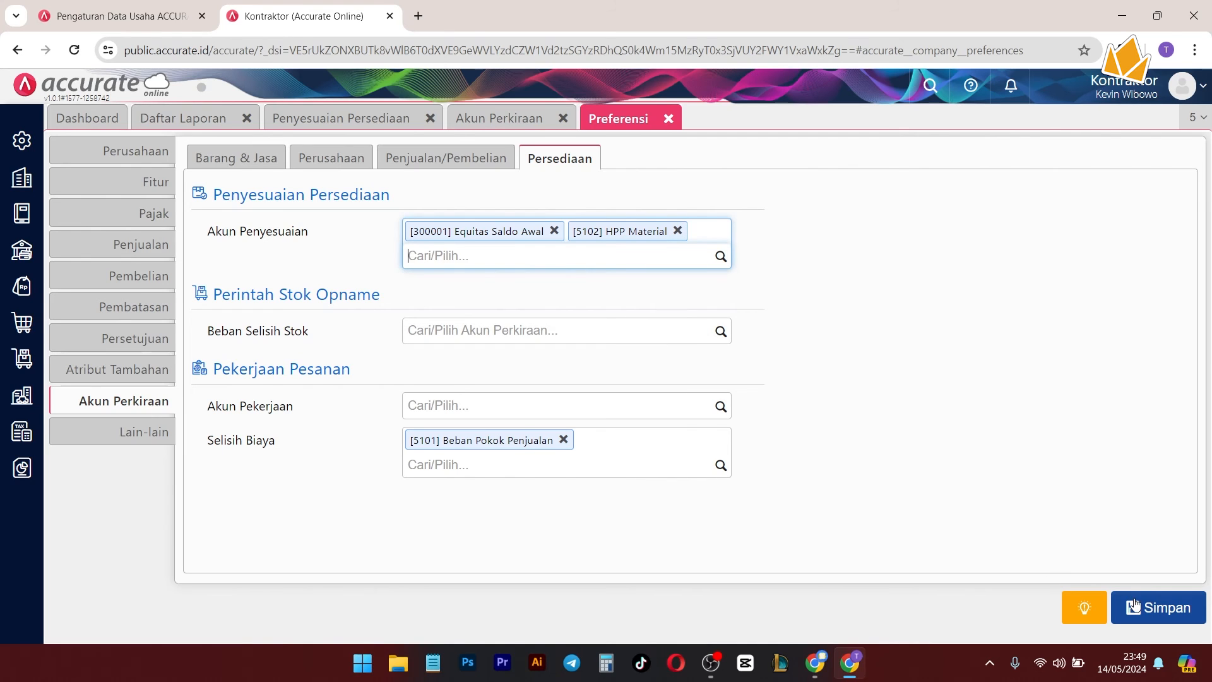
click(1135, 606)
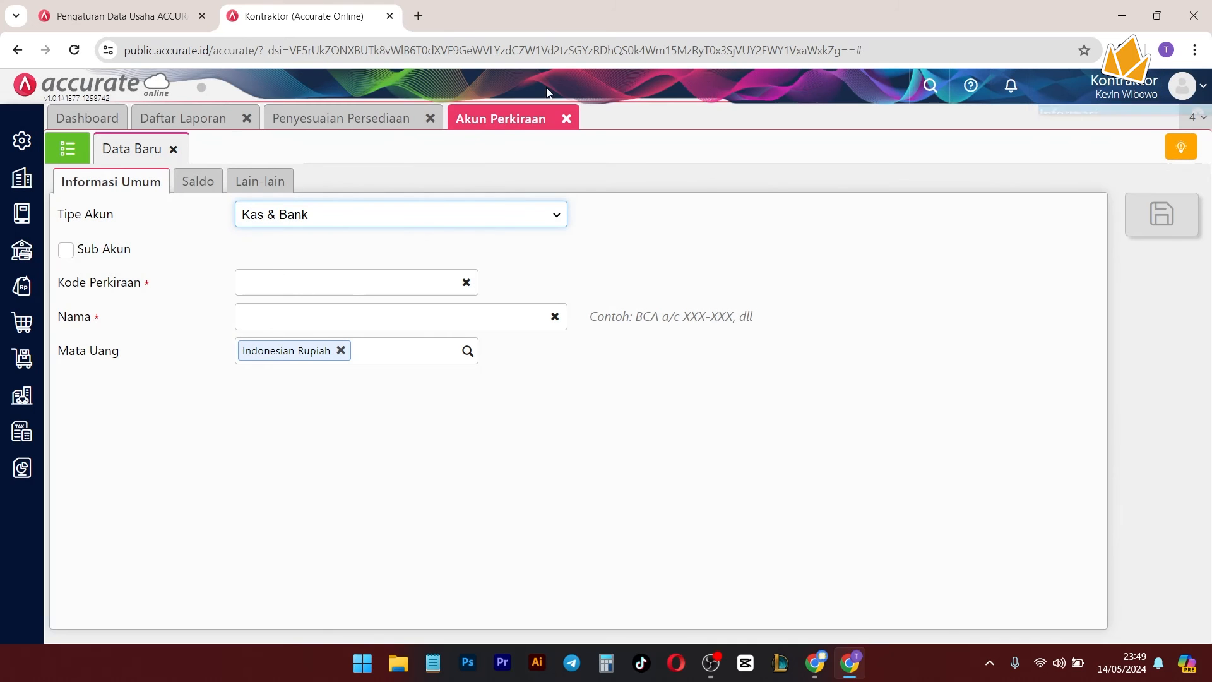
click(378, 121)
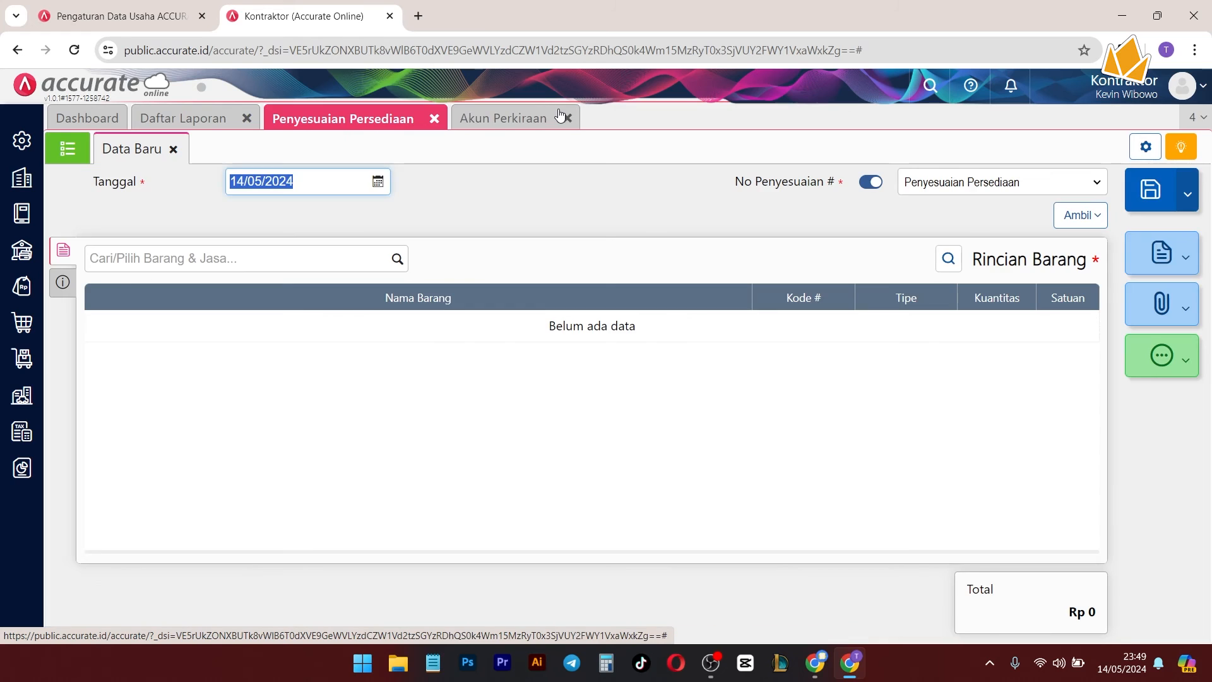
click(566, 119)
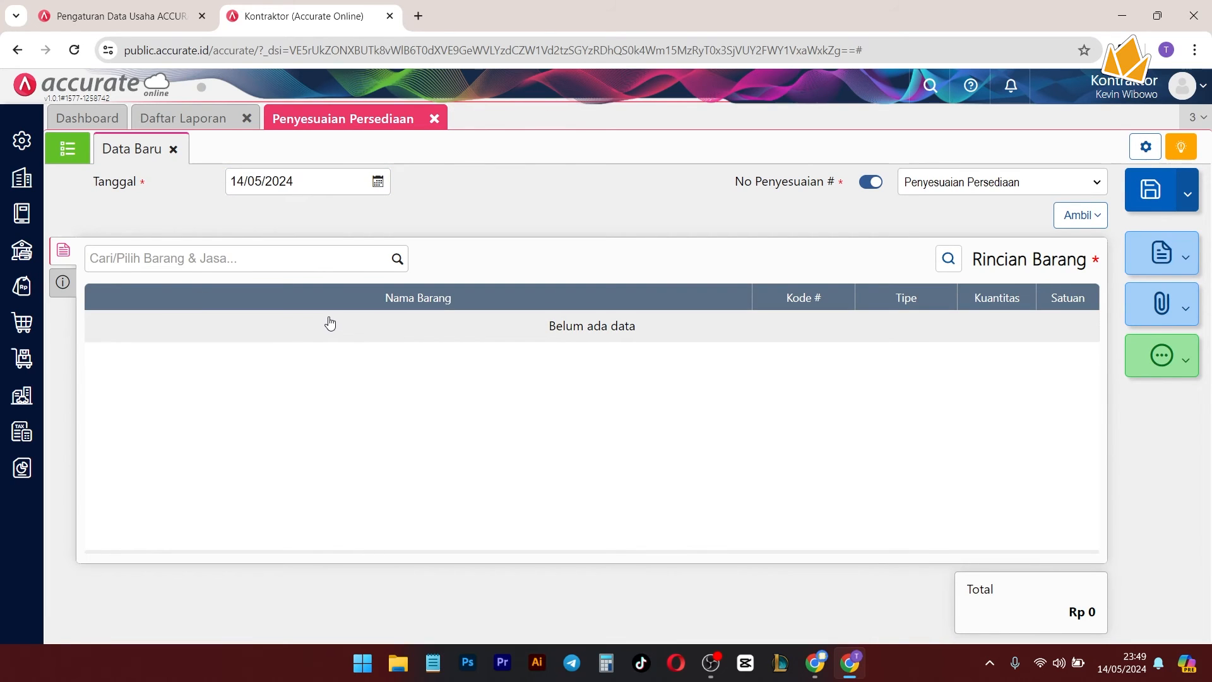
click(398, 259)
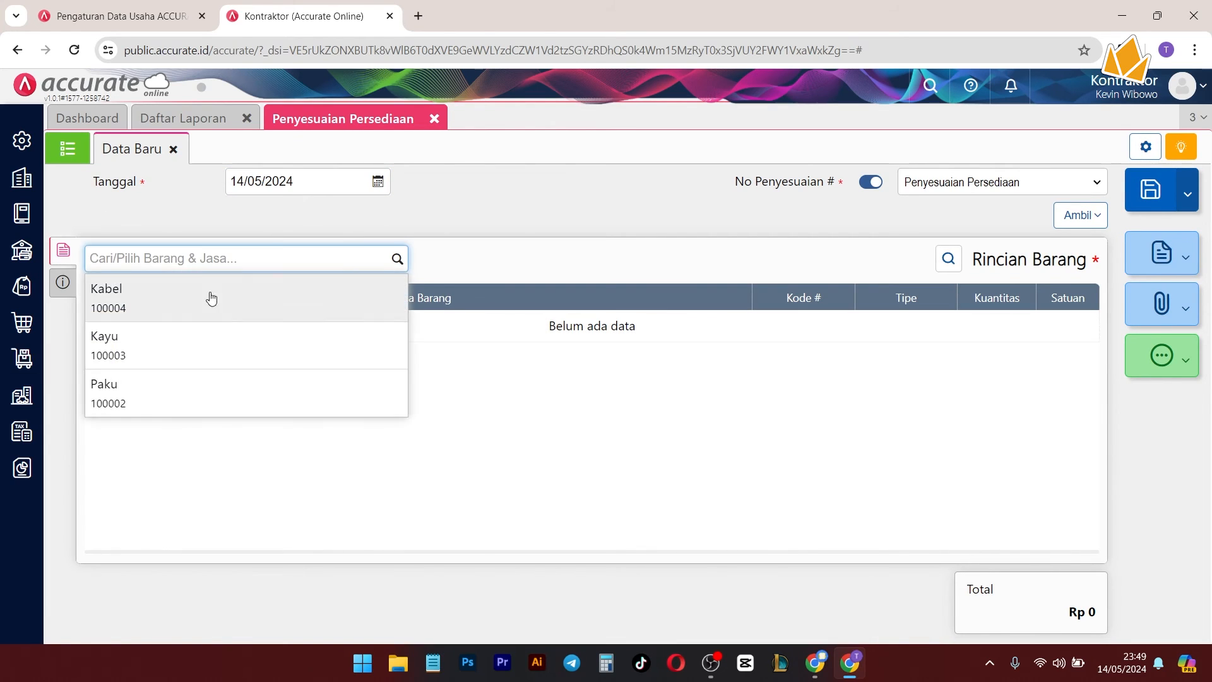
click(187, 370)
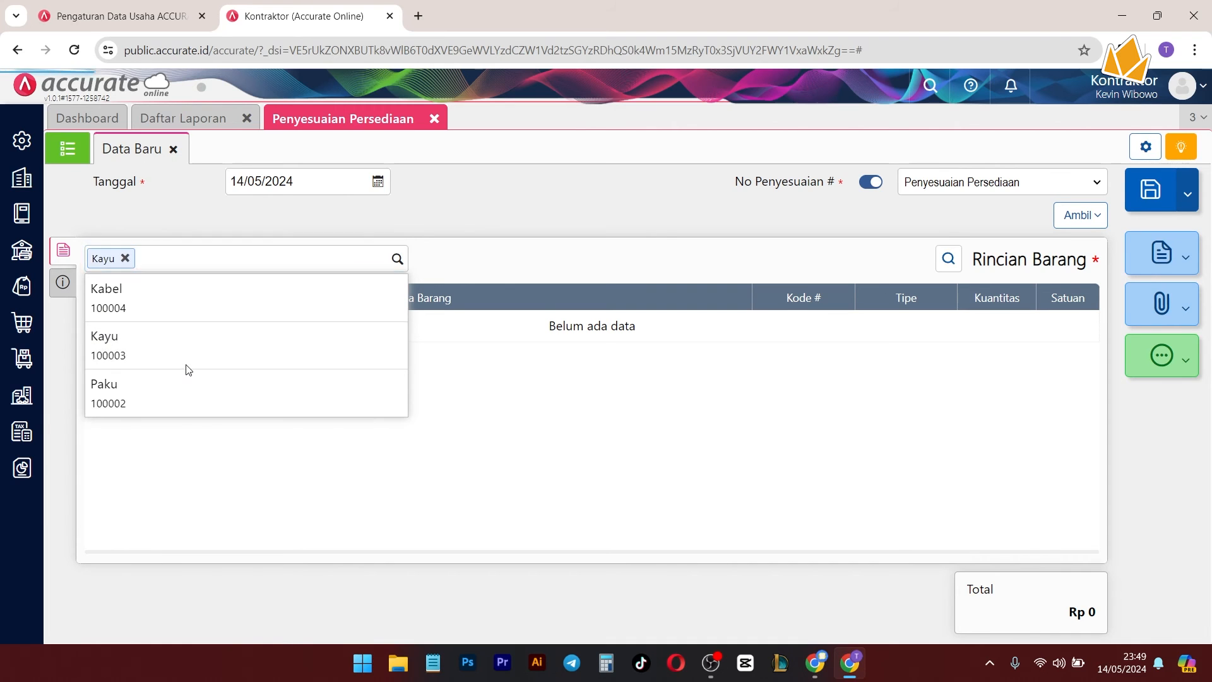
click(799, 179)
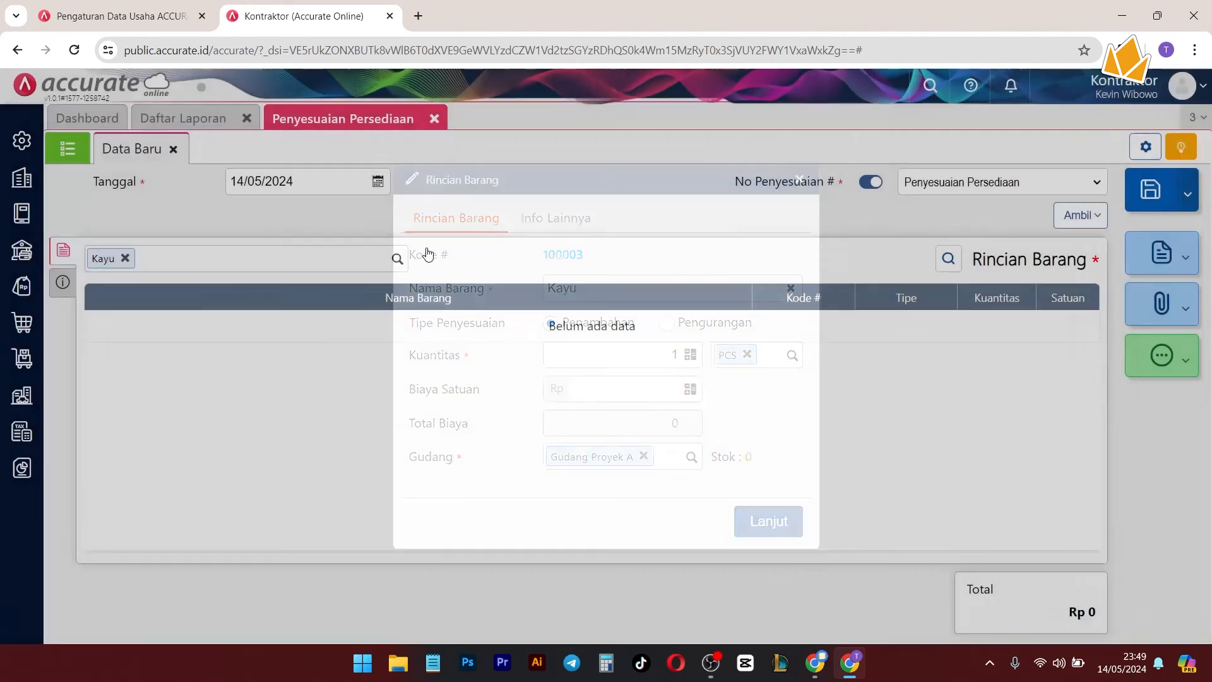
Step: Select Kabel for the inventory adjustment and set it as a Pengurangan of 3 M from Gudang Proyek A
click(198, 259)
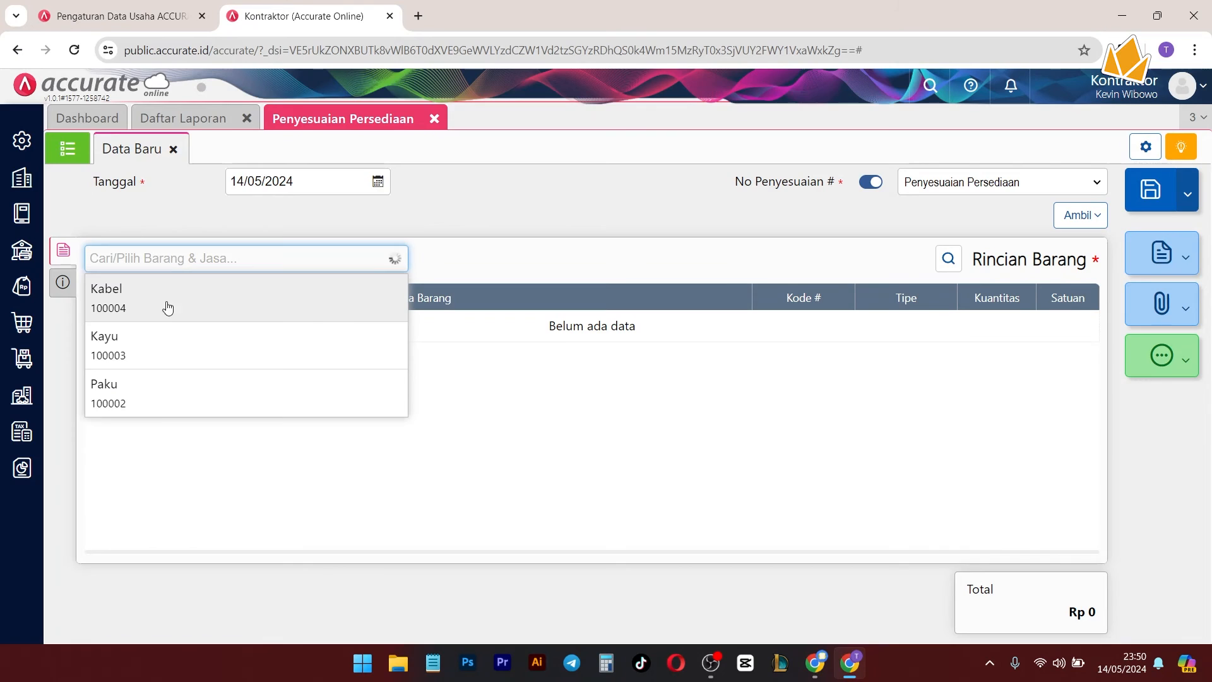
click(160, 306)
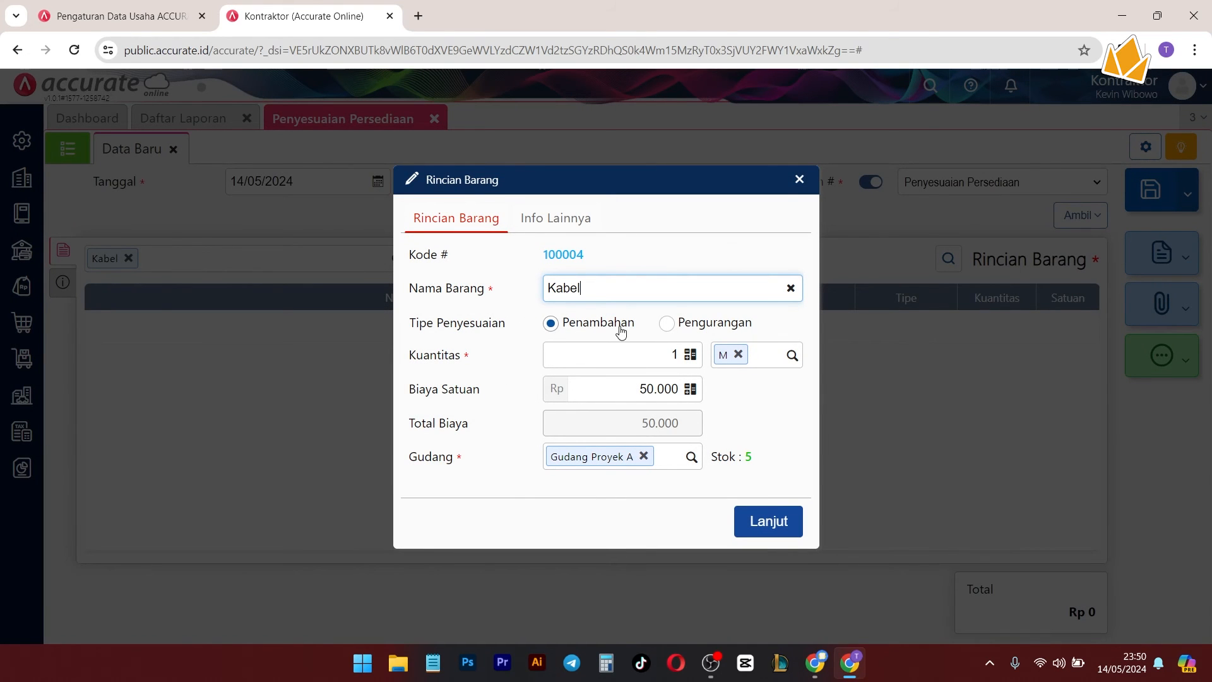
click(667, 324)
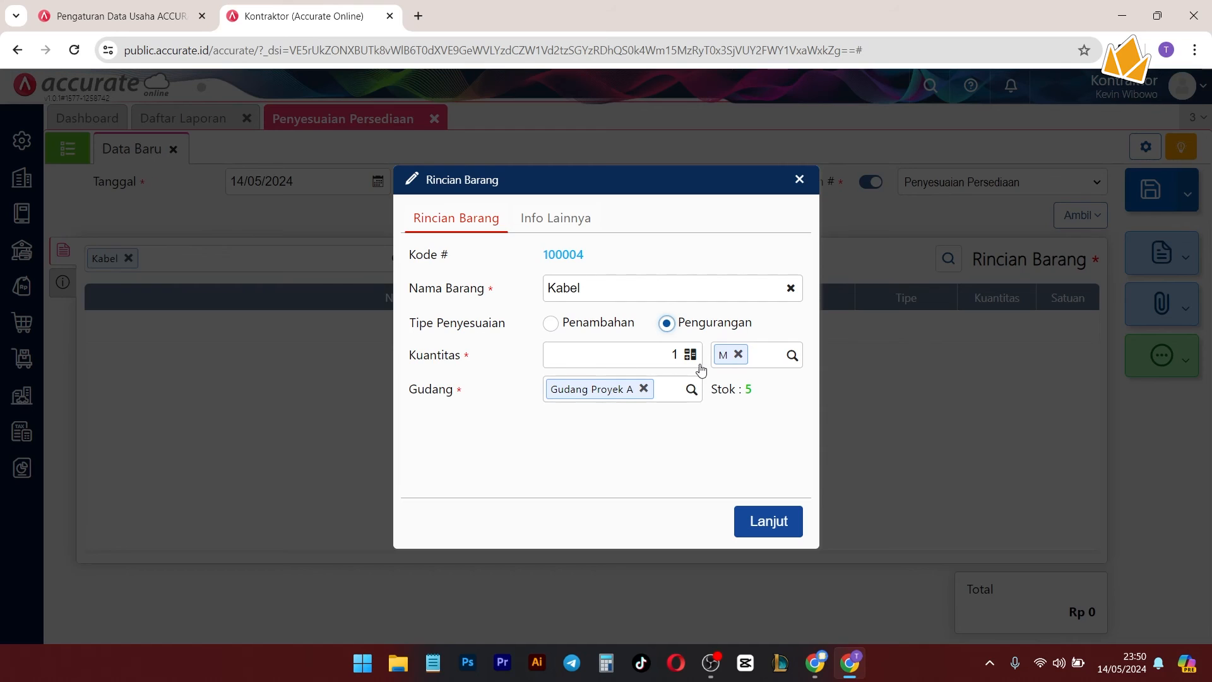
click(675, 357)
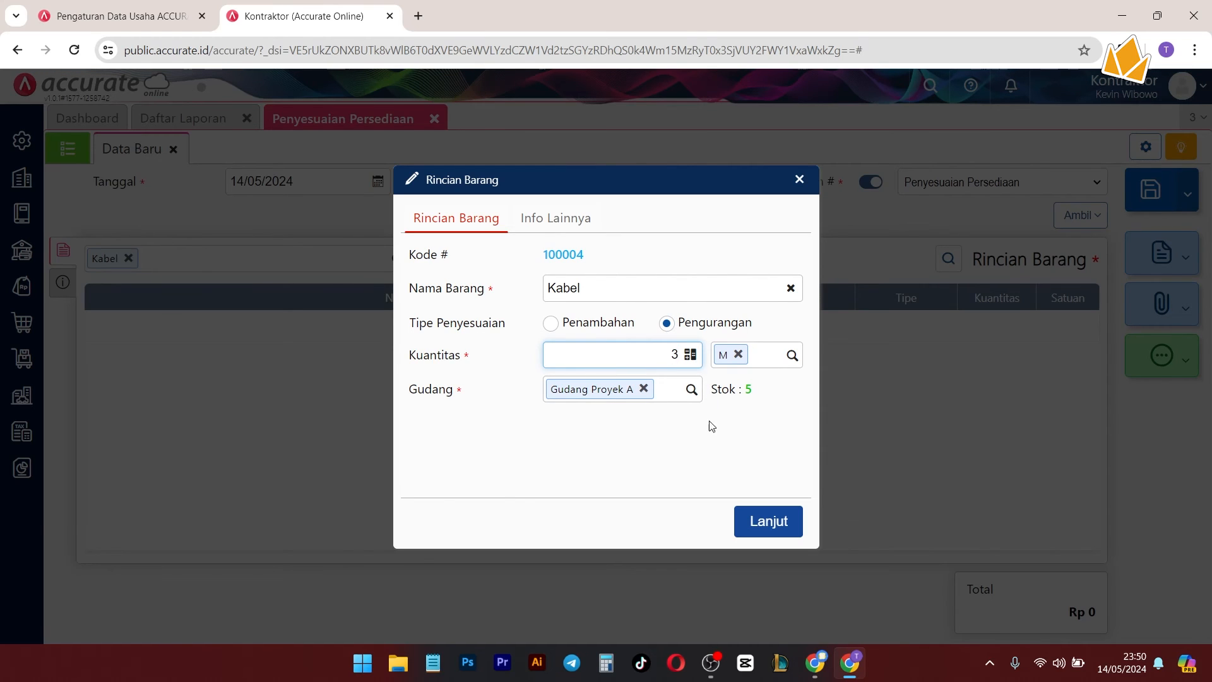
Step: Assign the Kabel adjustment line to Proyek A, add it to the details, and save the inventory adjustment
click(559, 220)
click(618, 250)
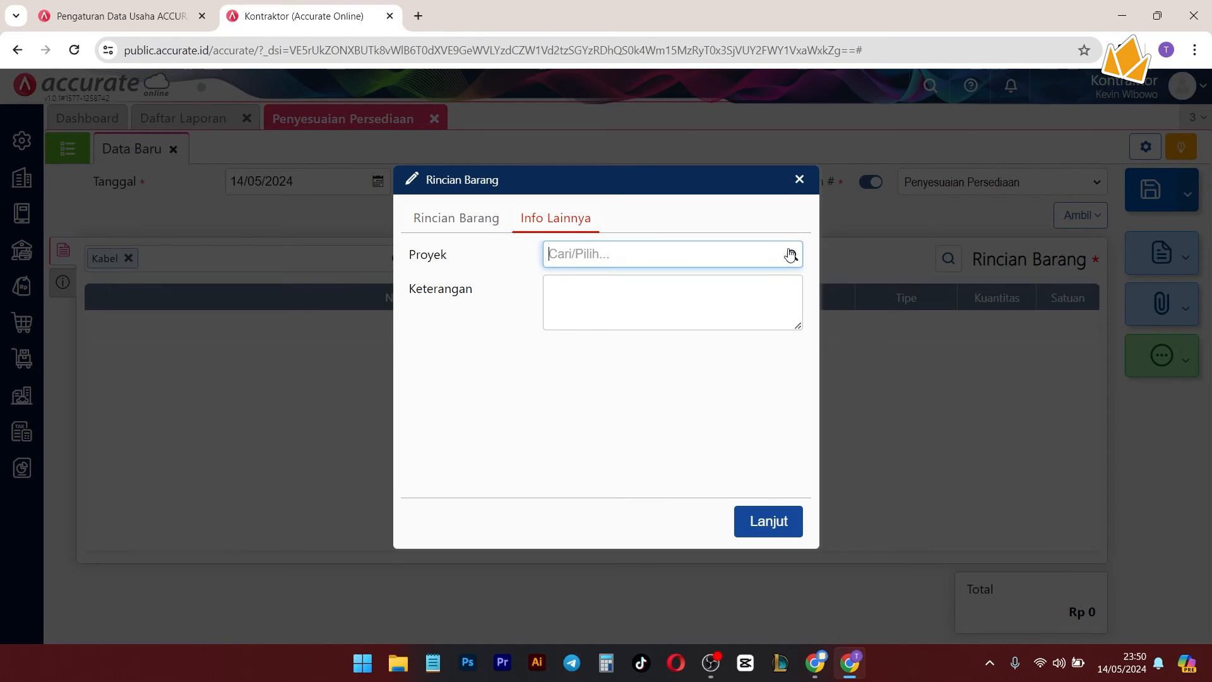
click(790, 254)
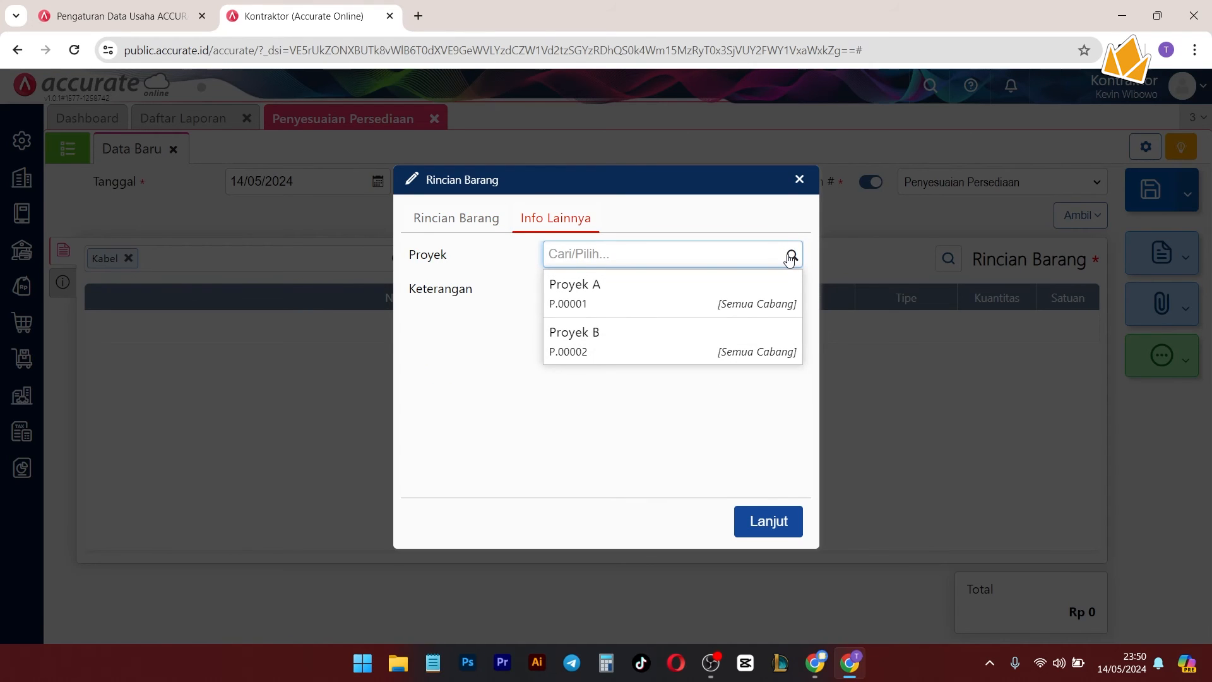
click(688, 321)
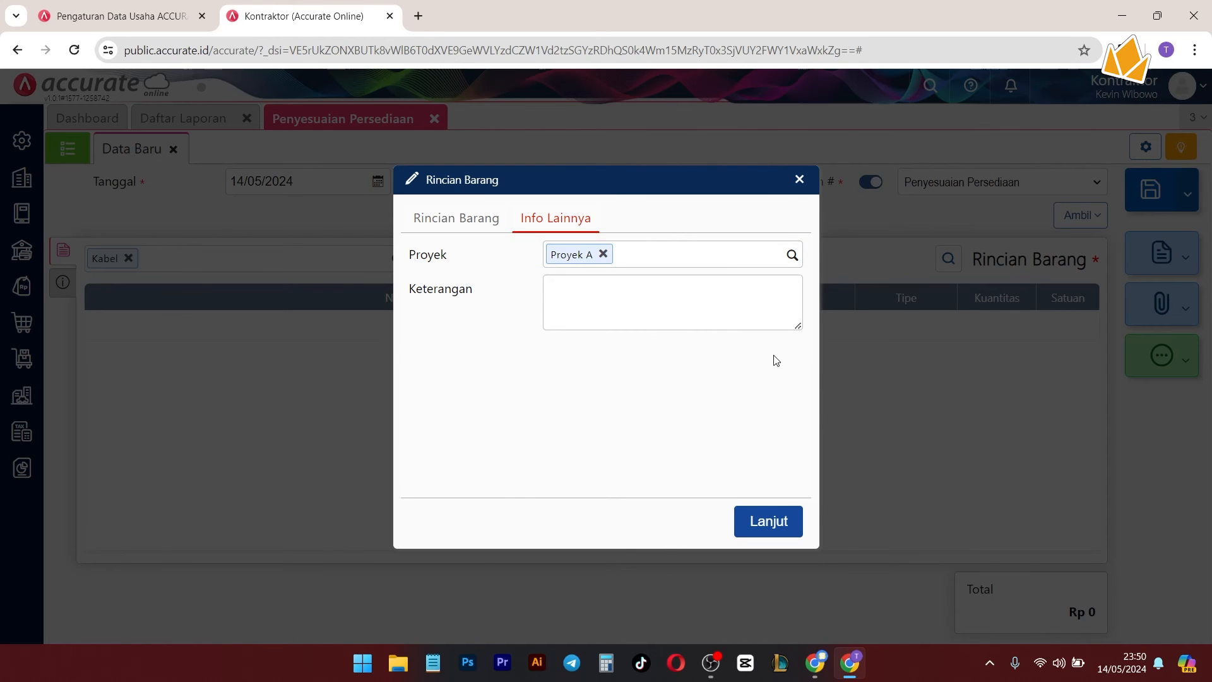
click(778, 512)
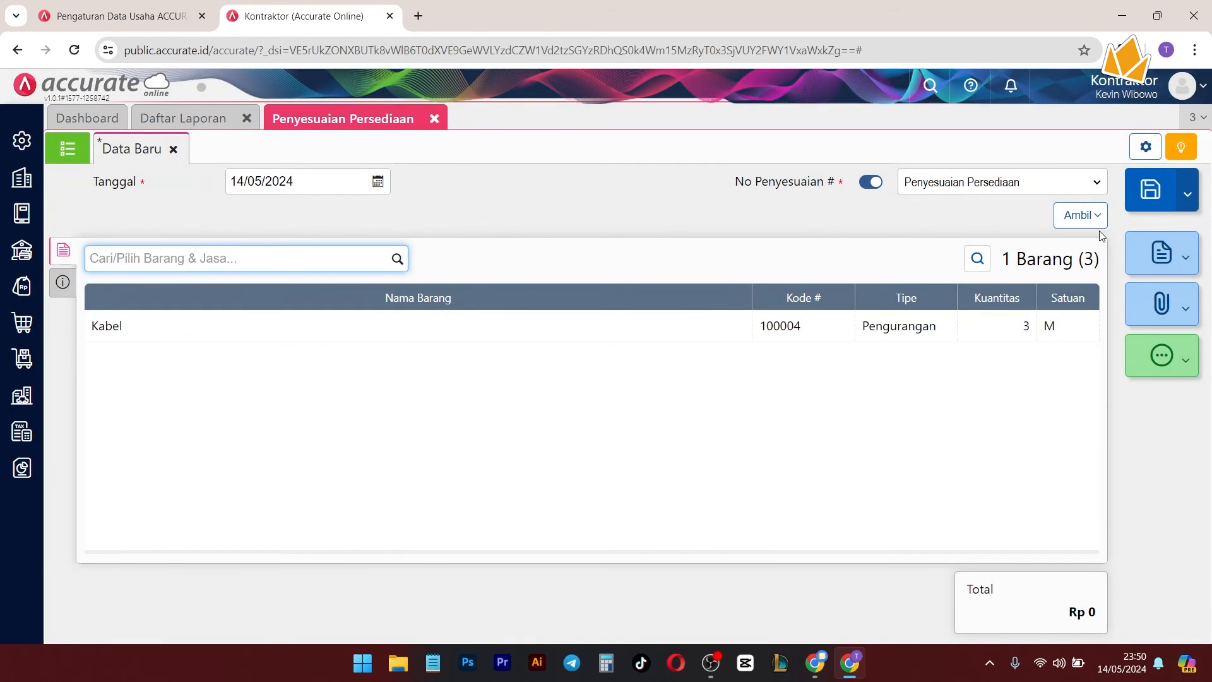
click(1129, 207)
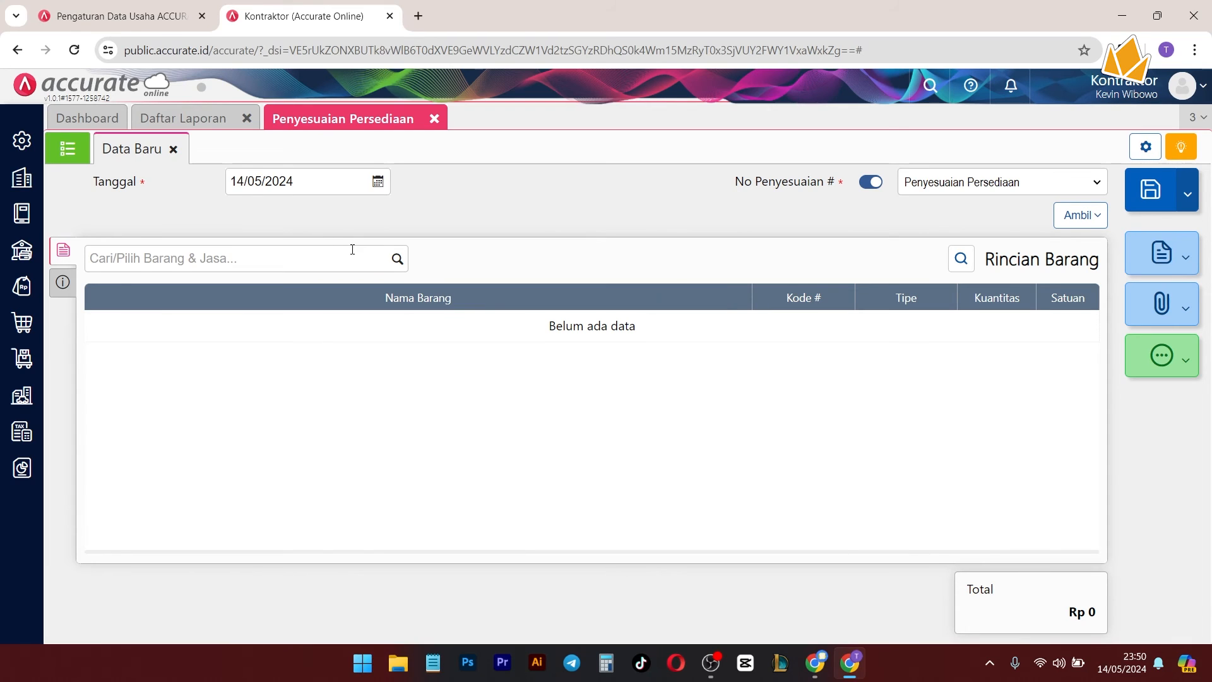
Step: Refresh the Laba/Rugi Proyek report to check the effect of the saved adjustment
click(197, 123)
click(148, 155)
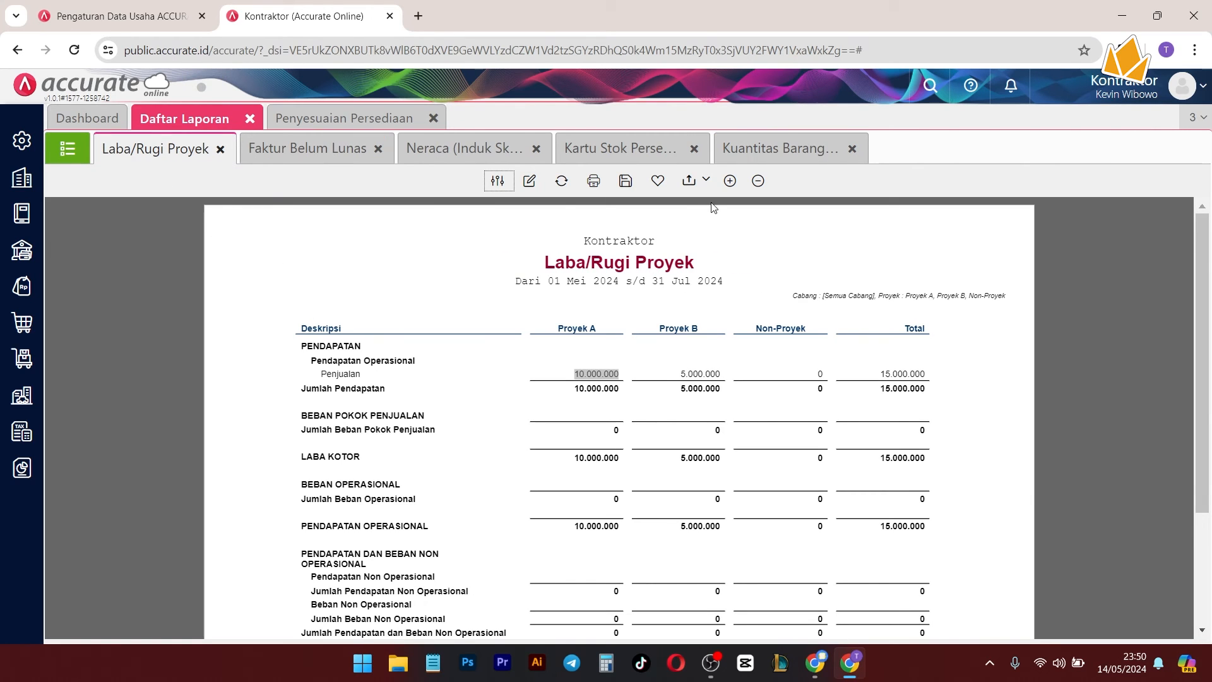
click(561, 182)
Step: Reopen the saved Kabel inventory adjustment, change its Akun Penyesuaian to HPP Material (5102), and save it
click(329, 124)
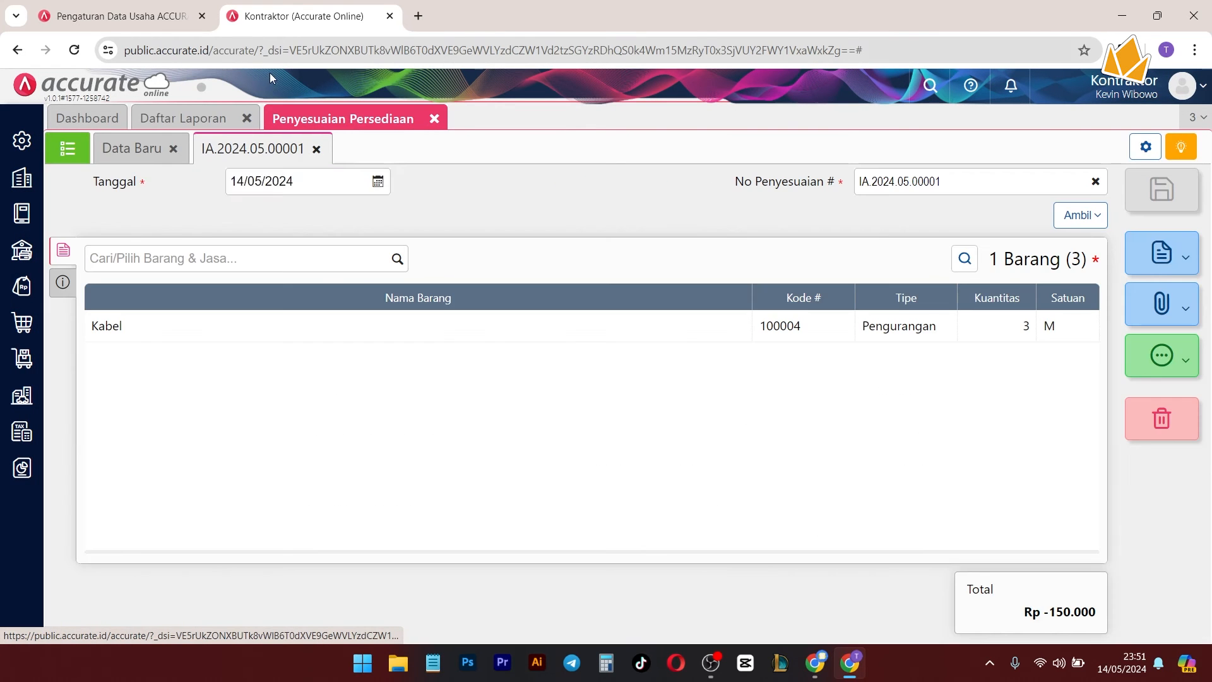
click(316, 149)
click(68, 151)
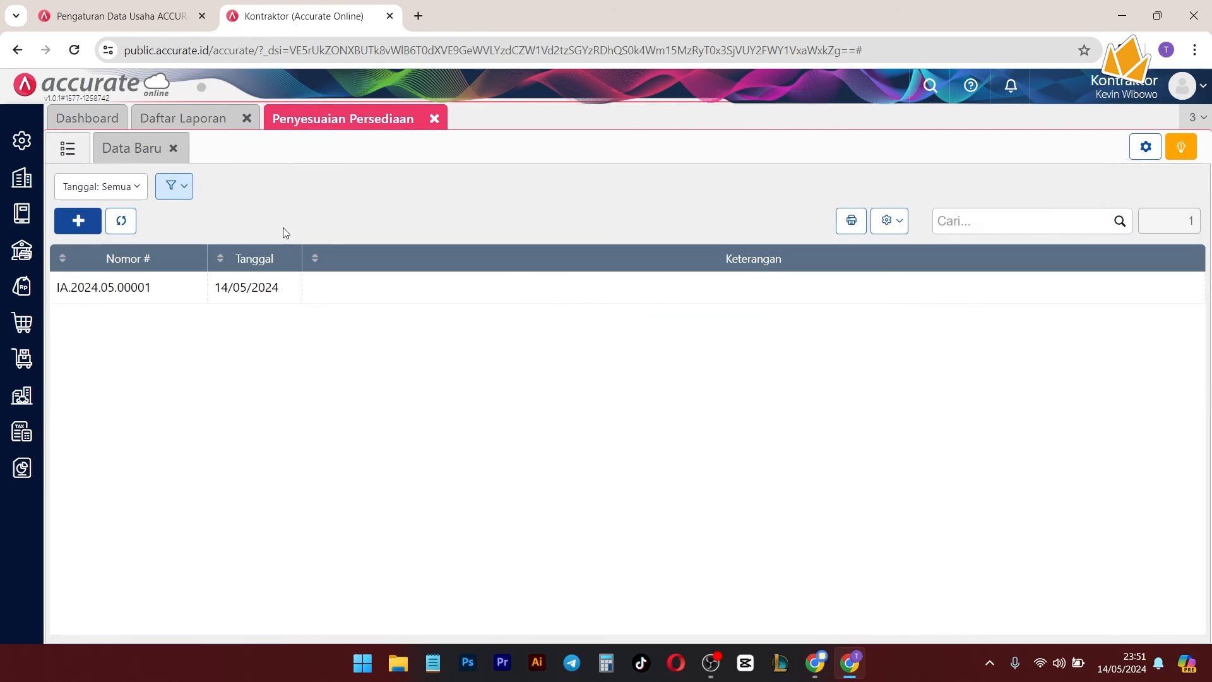
click(301, 289)
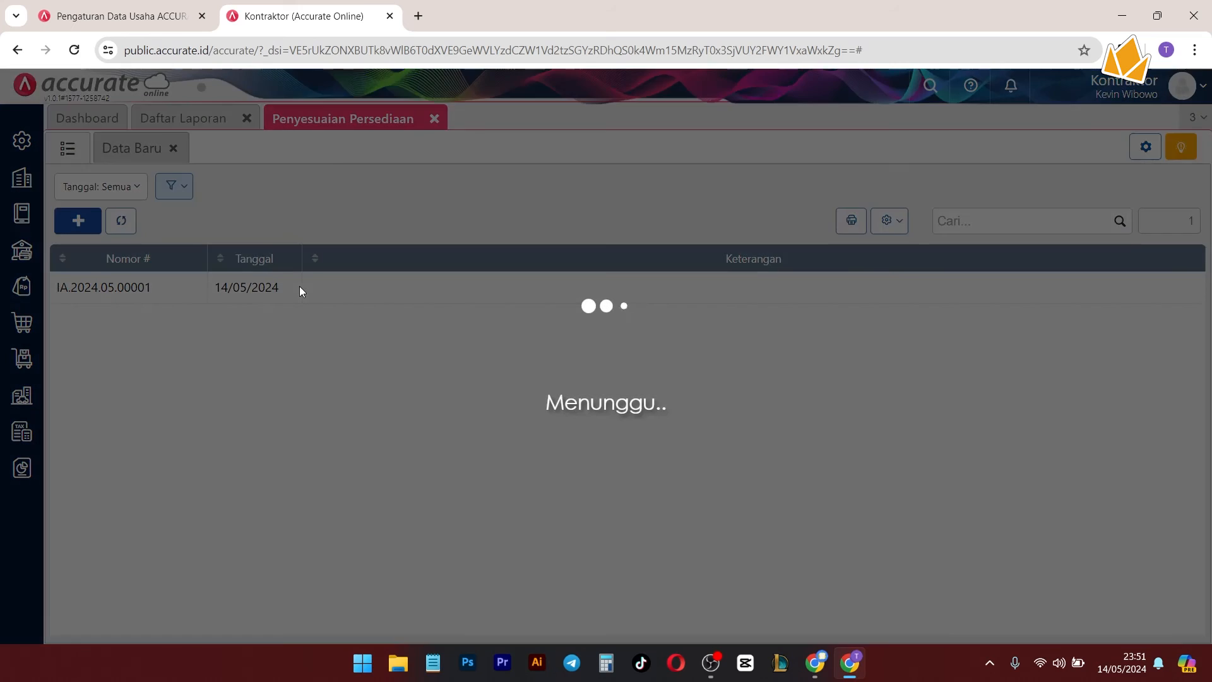
click(62, 281)
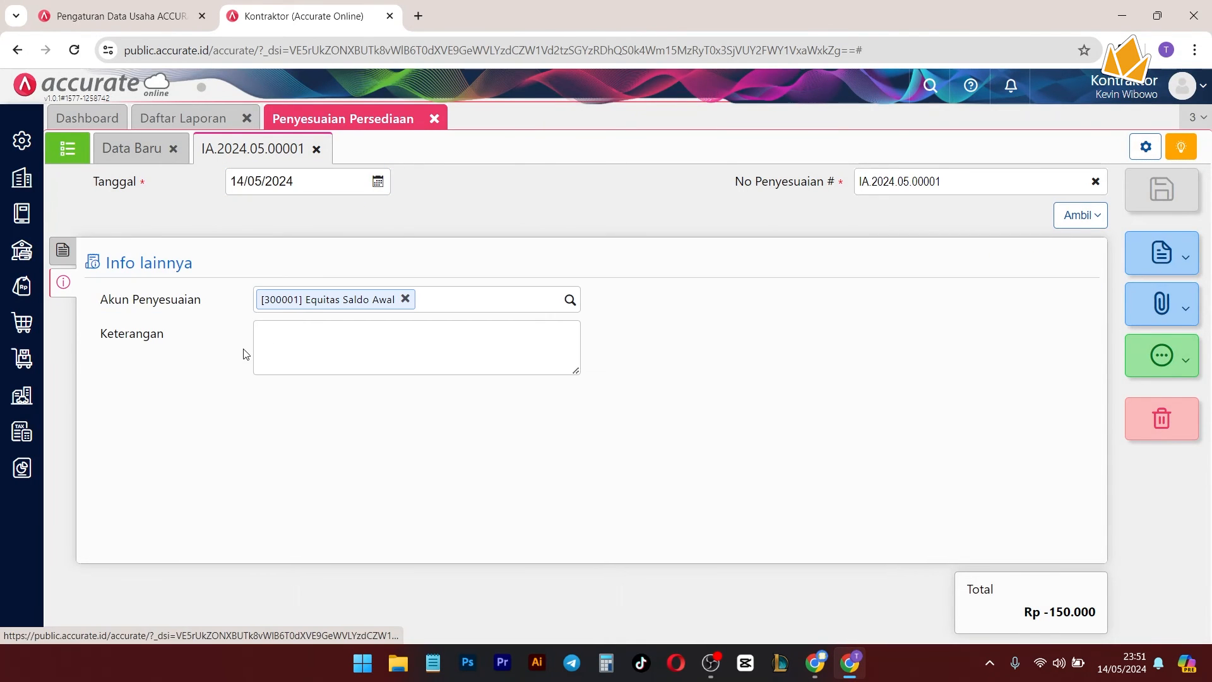
click(570, 300)
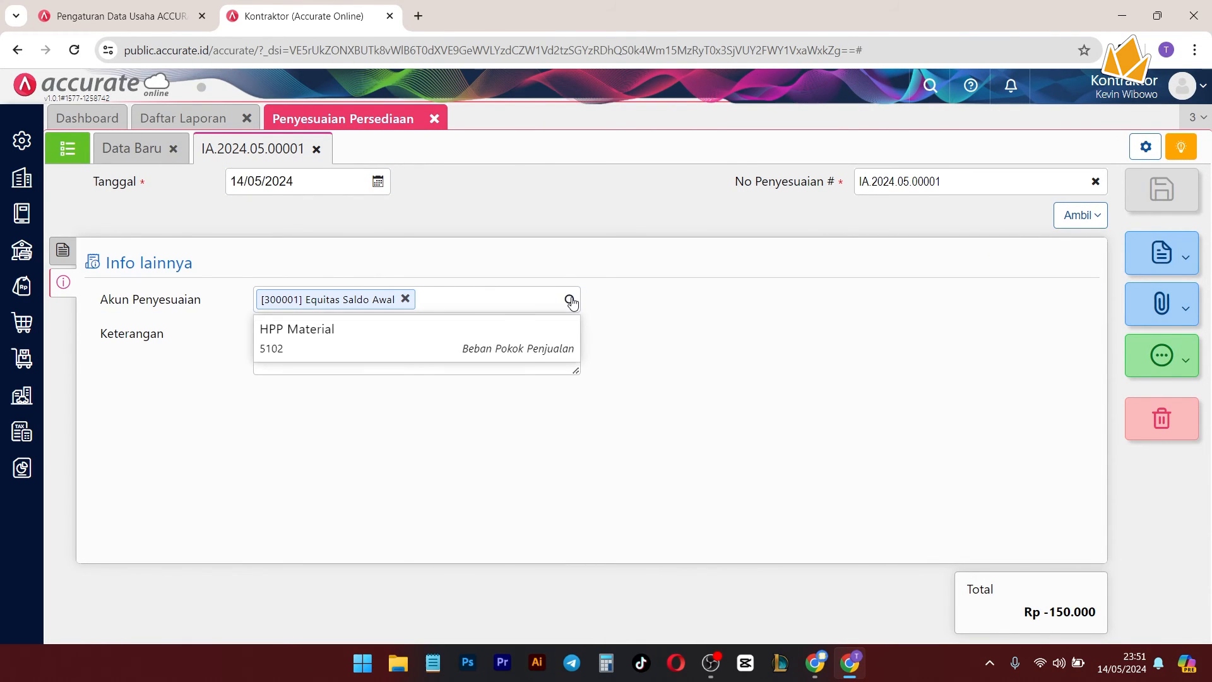
click(412, 332)
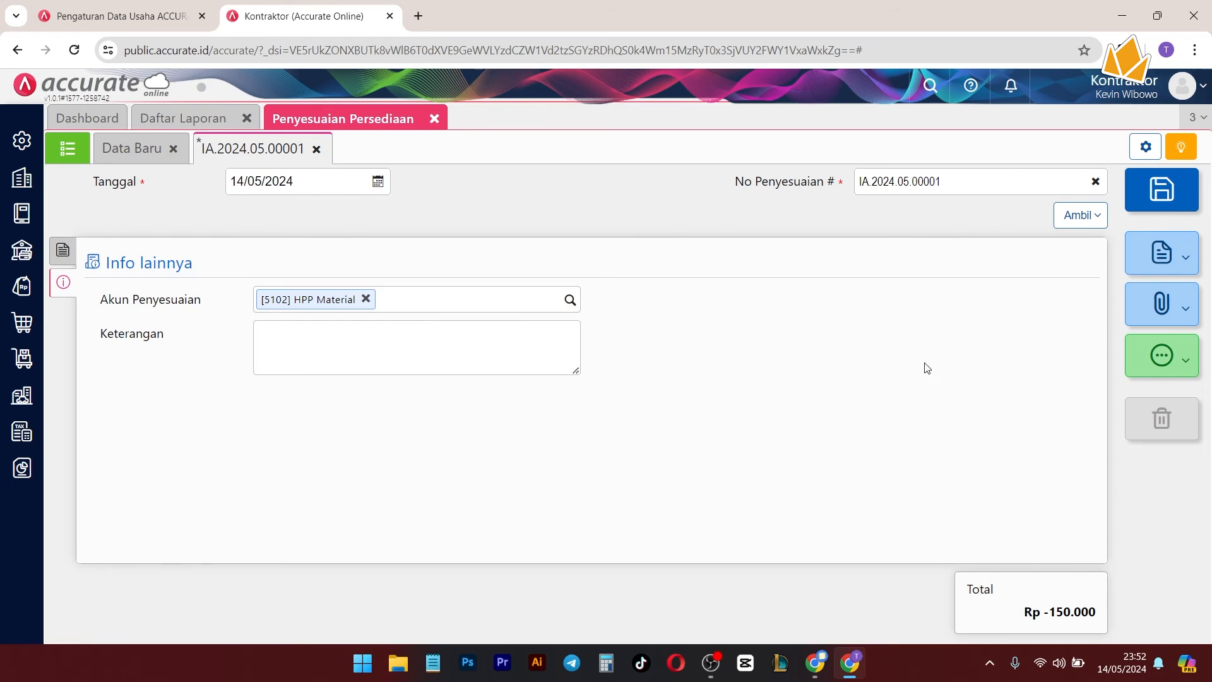
click(1155, 192)
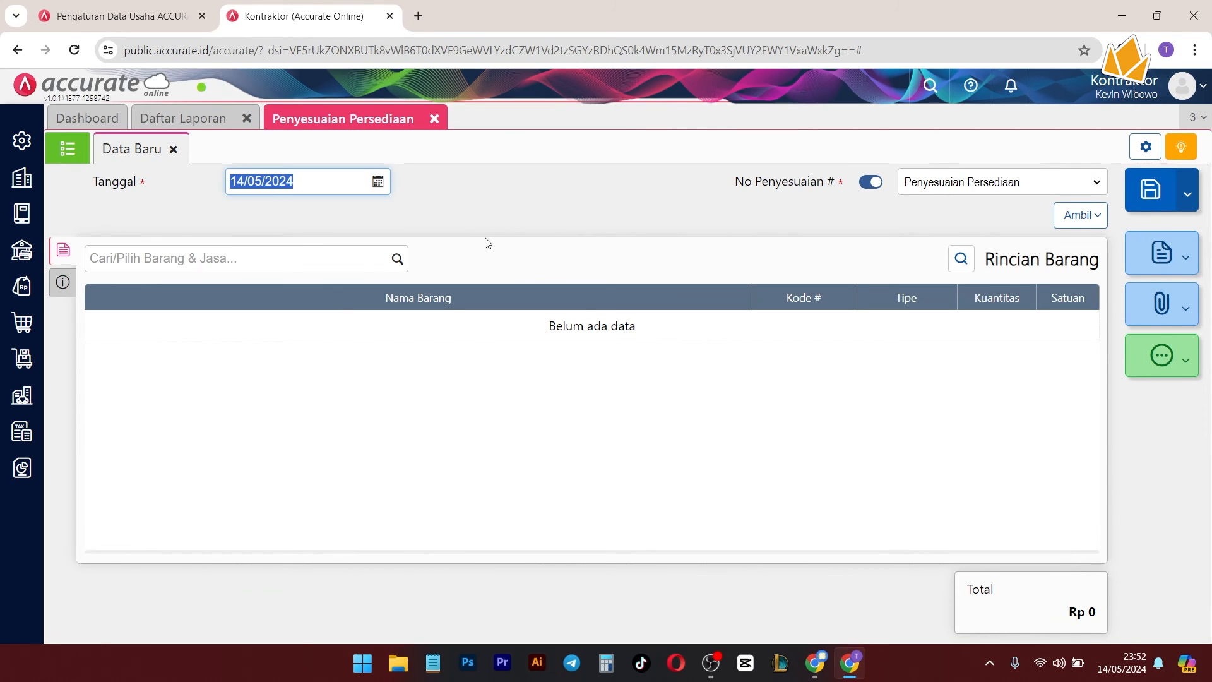
Step: Reopen the Kabel inventory adjustment and check the debit and credit accounts in its Rincian Jurnal
click(68, 148)
click(630, 297)
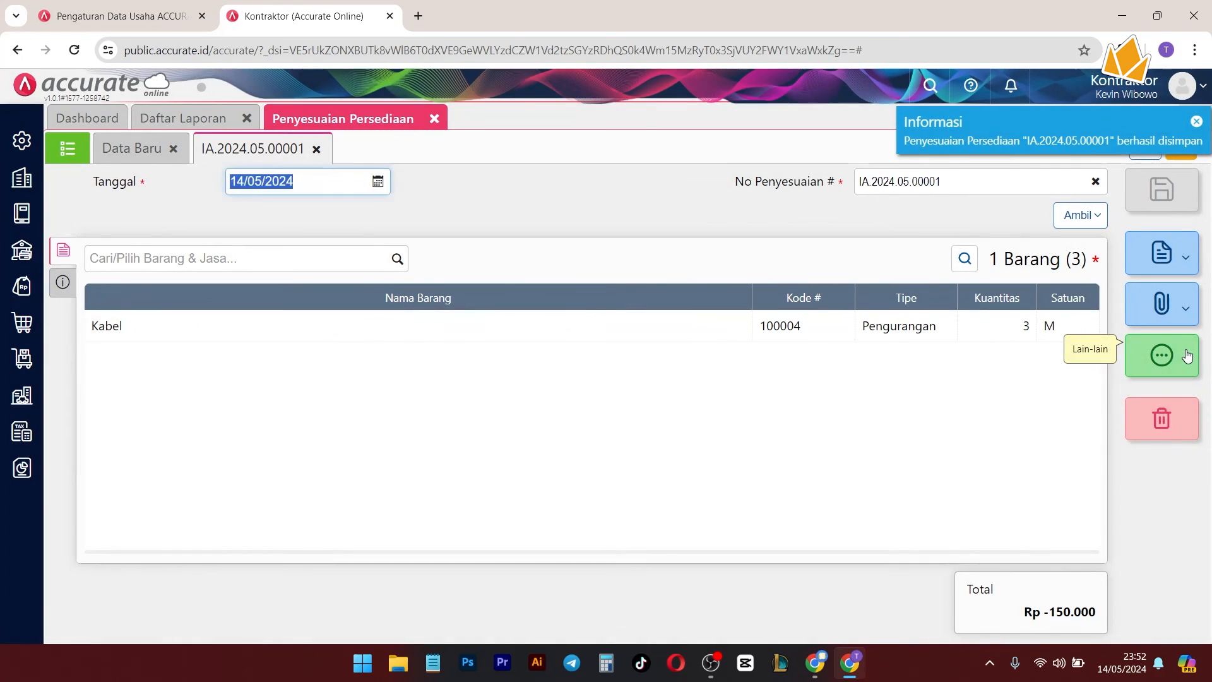
click(1162, 355)
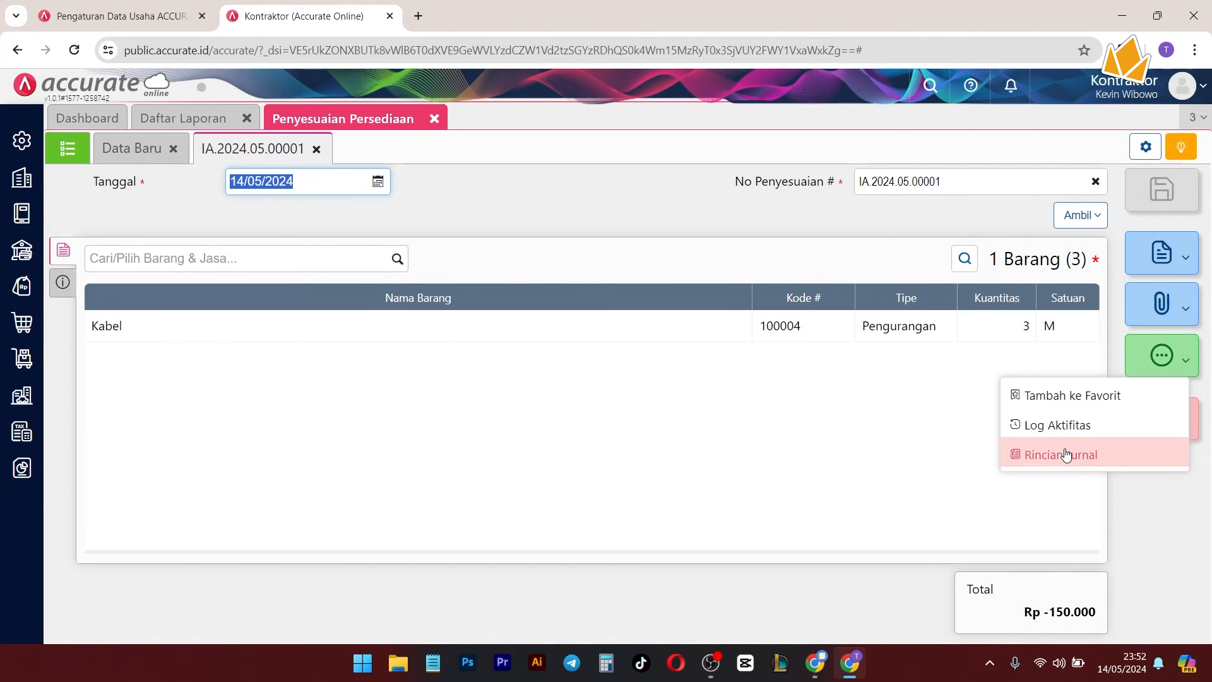
click(1065, 453)
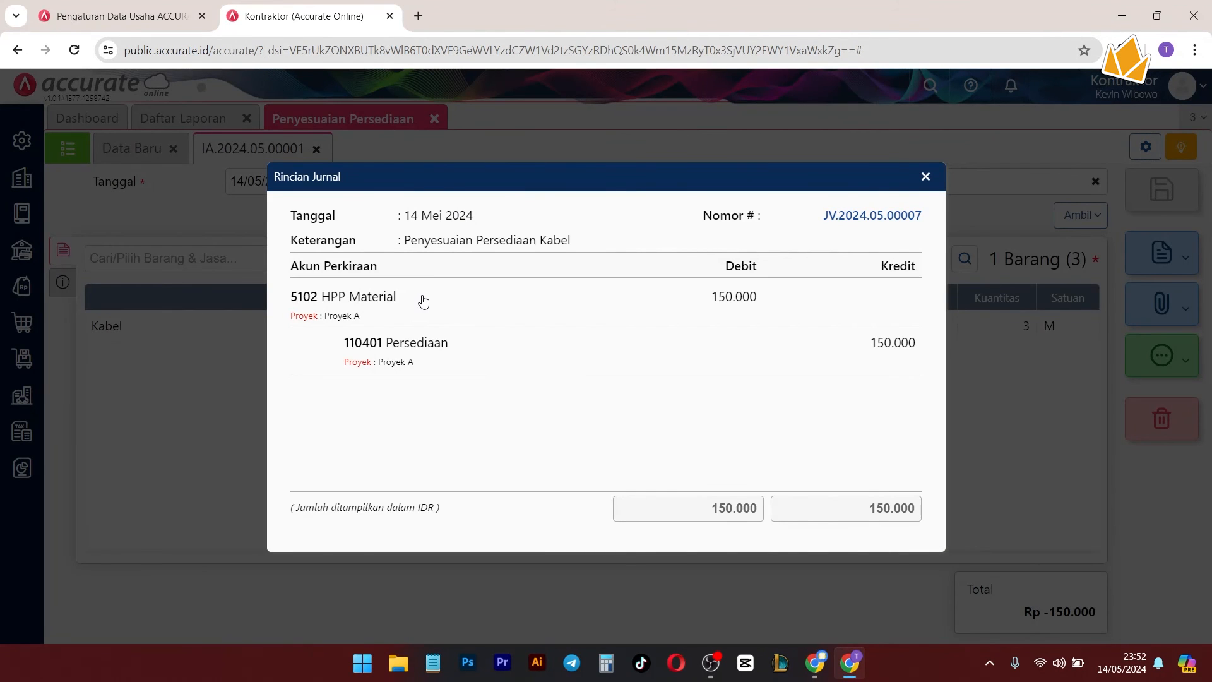
drag(423, 301, 318, 297)
drag(473, 344, 393, 342)
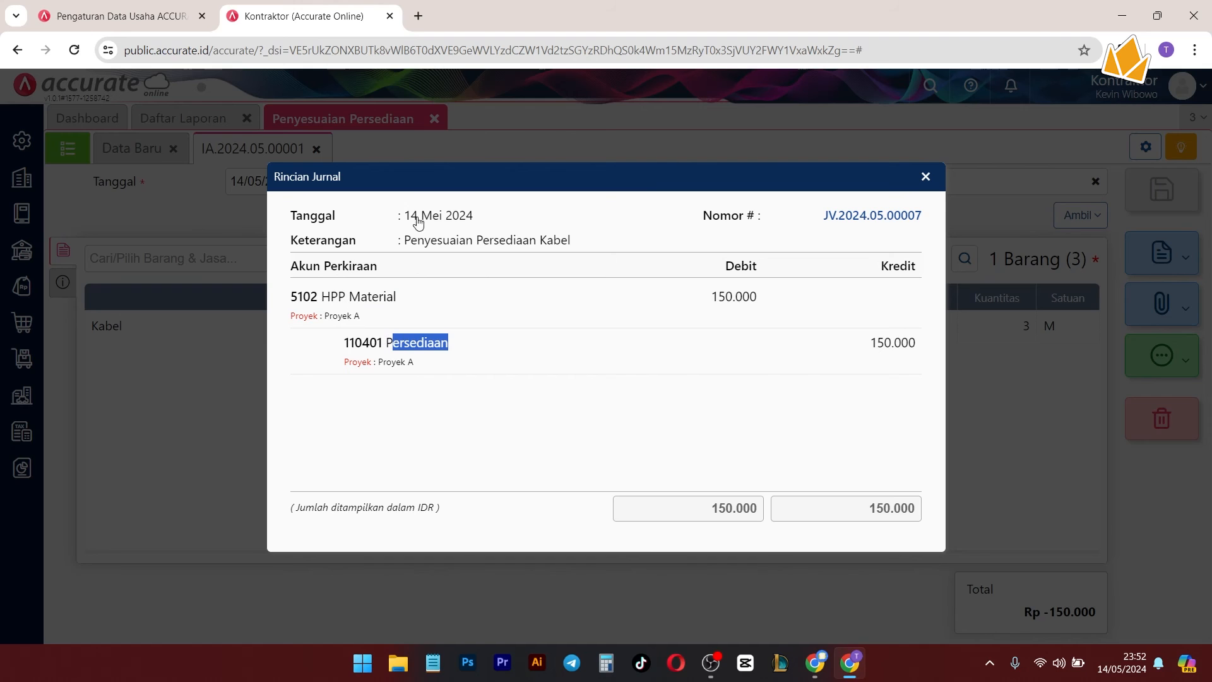
click(925, 176)
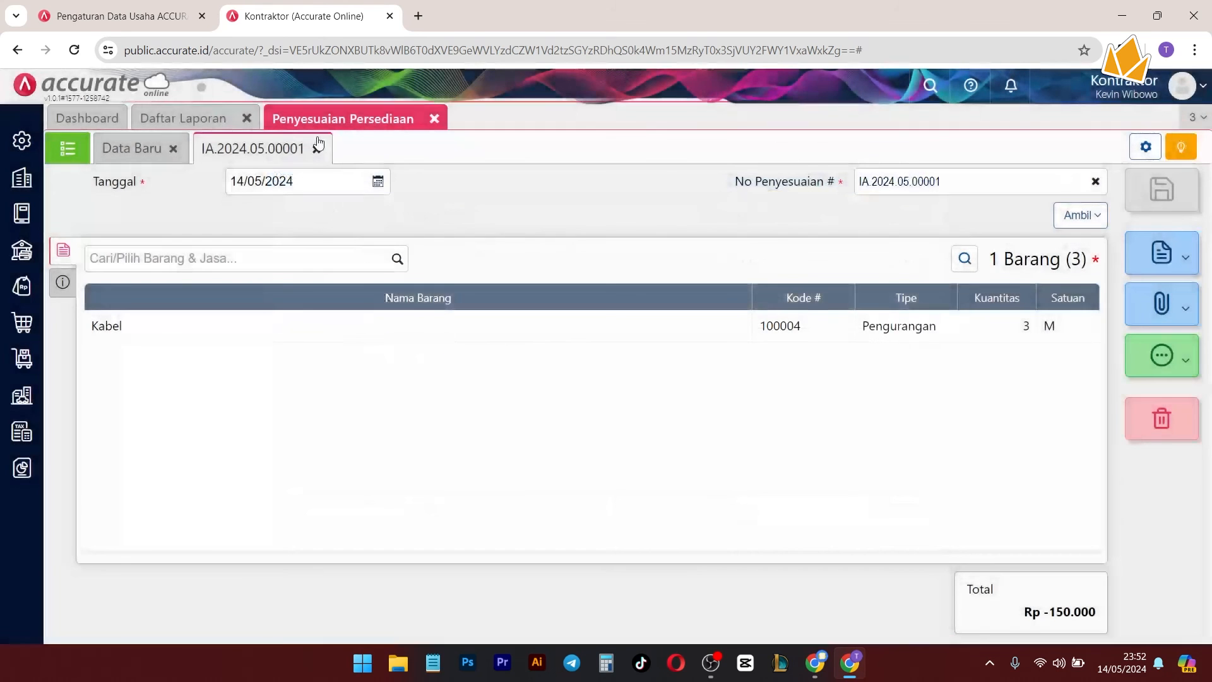
Step: Refresh the Laba/Rugi Proyek report and examine the HPP Material cost and profit for Proyek A
click(208, 119)
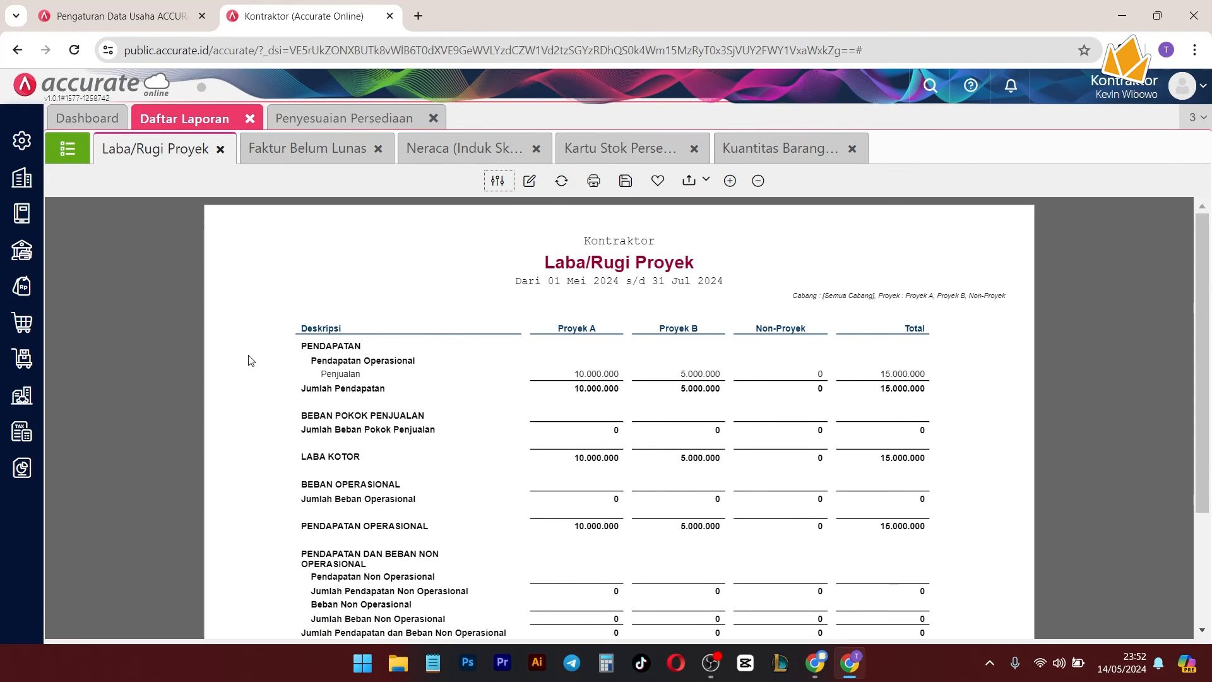
scroll(511, 335, down, 3)
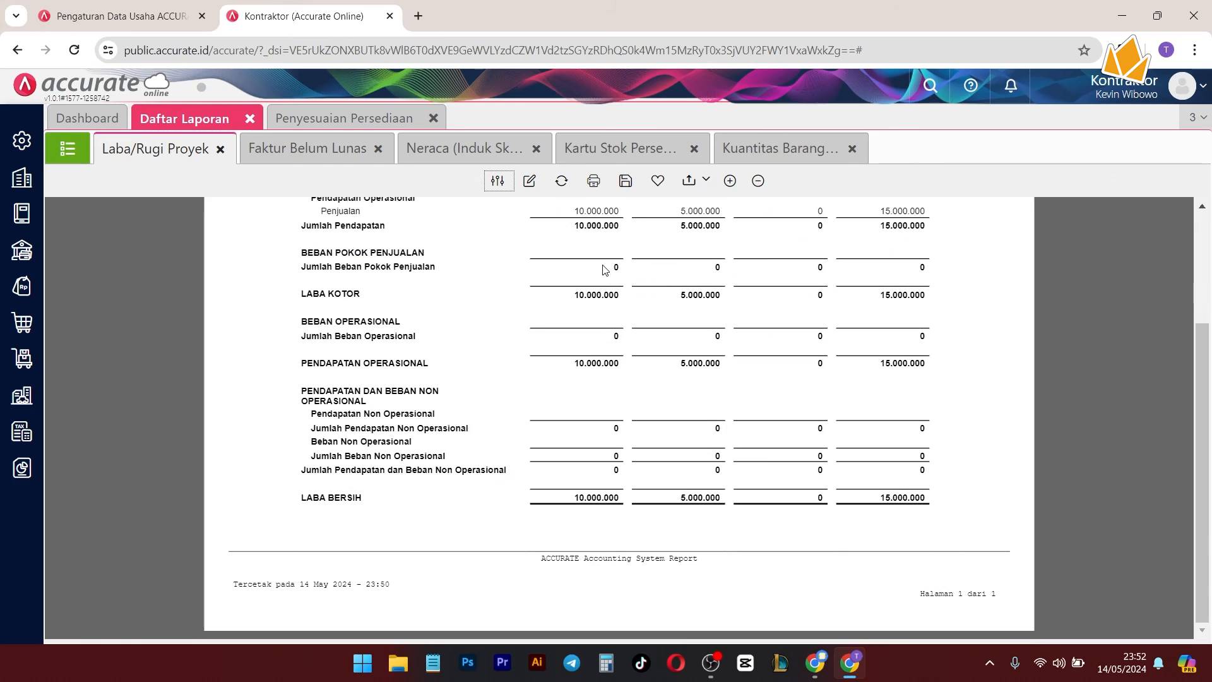
scroll(609, 328, up, 3)
click(562, 181)
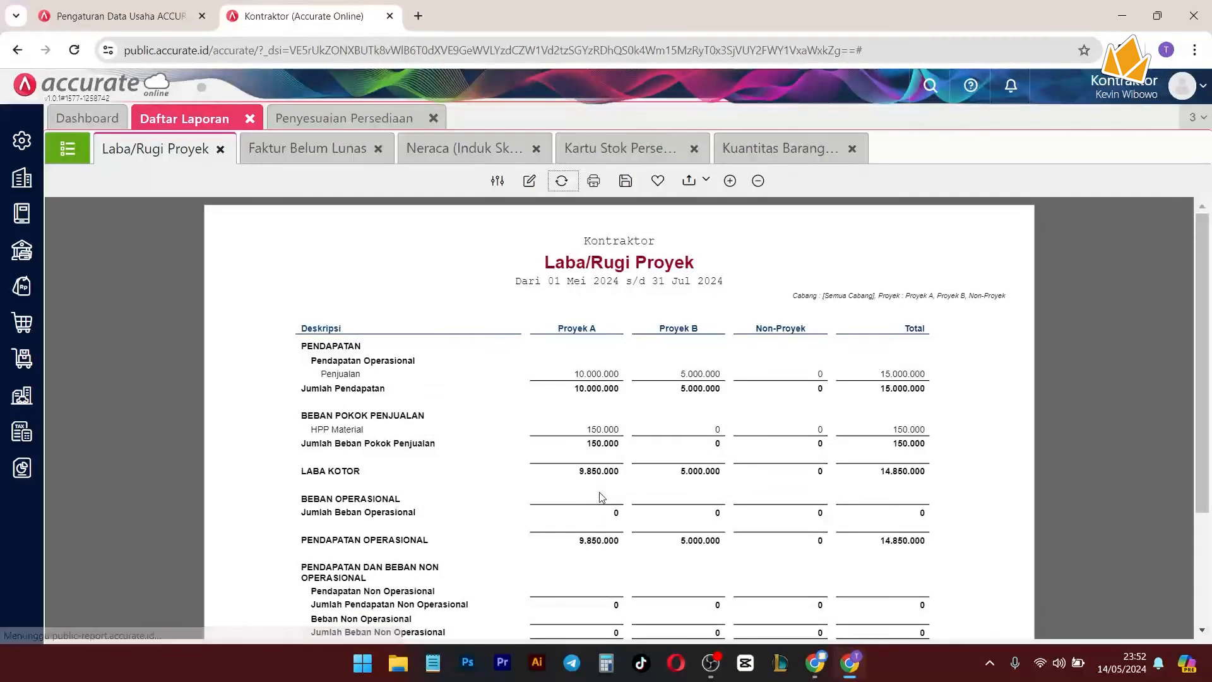
drag(370, 431, 295, 432)
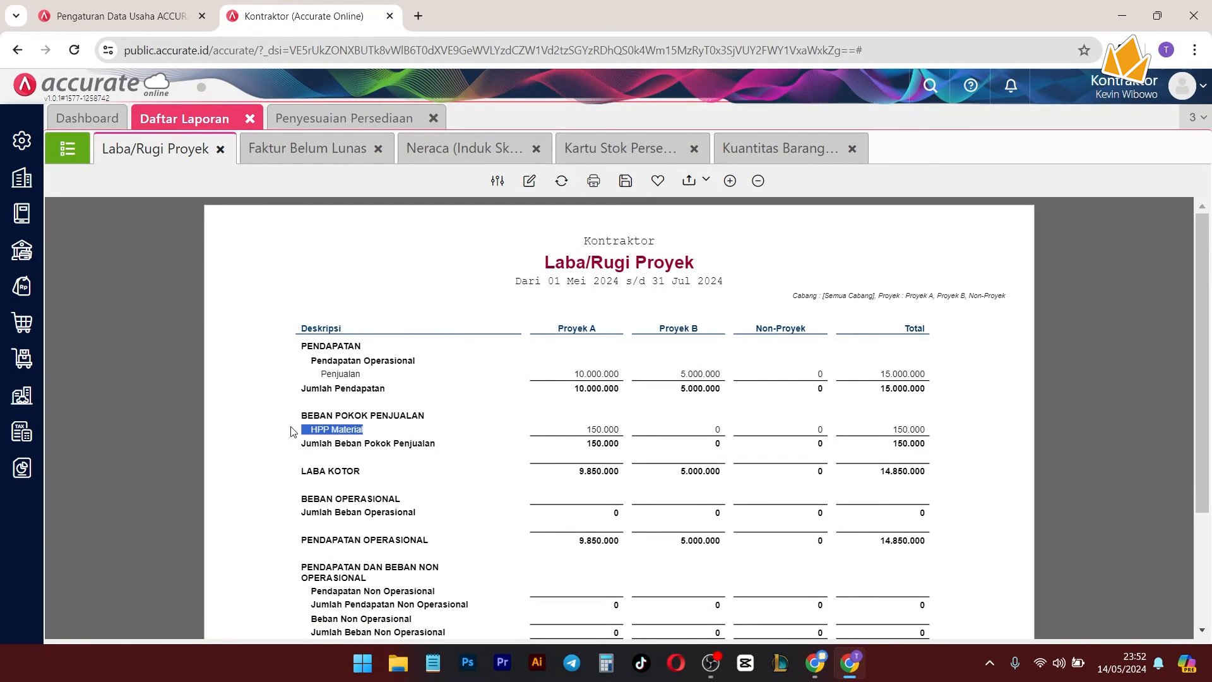
drag(571, 432, 640, 447)
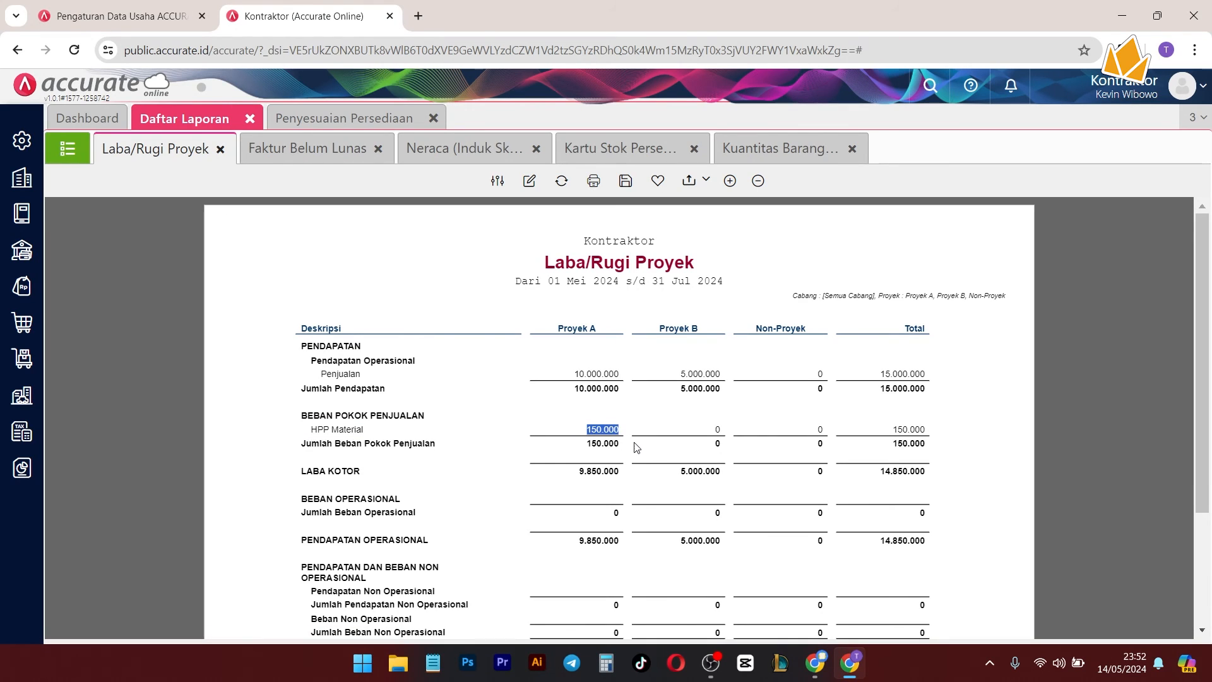
scroll(658, 475, down, 2)
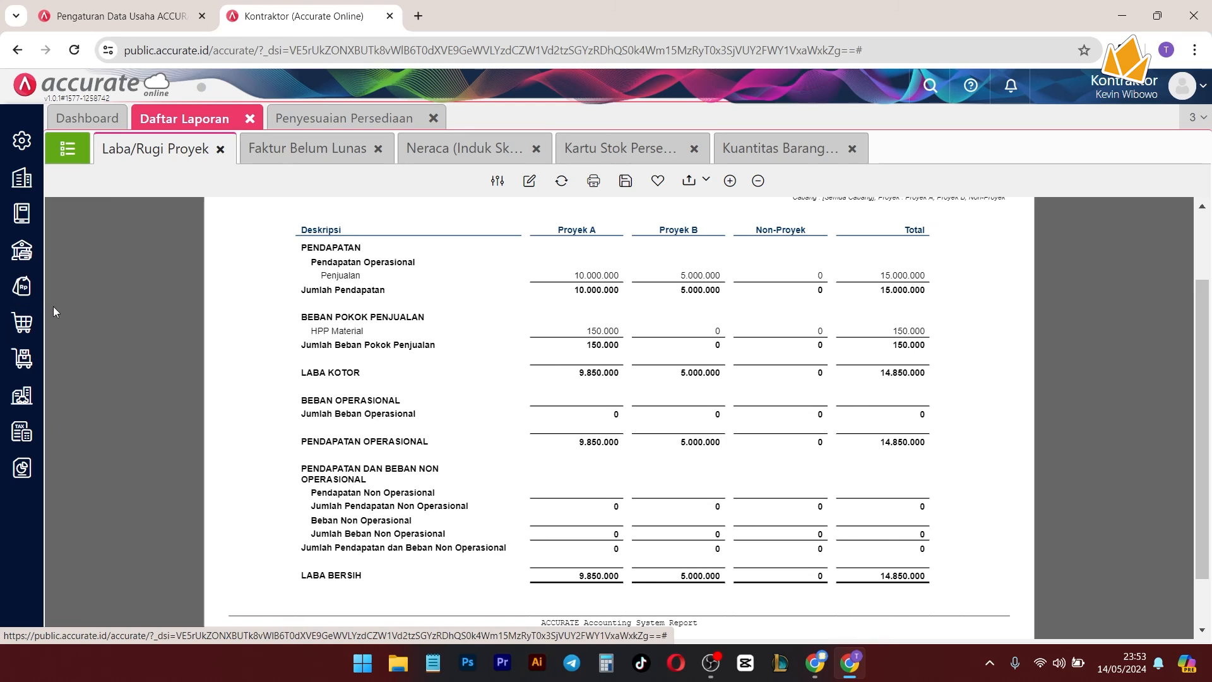
click(22, 252)
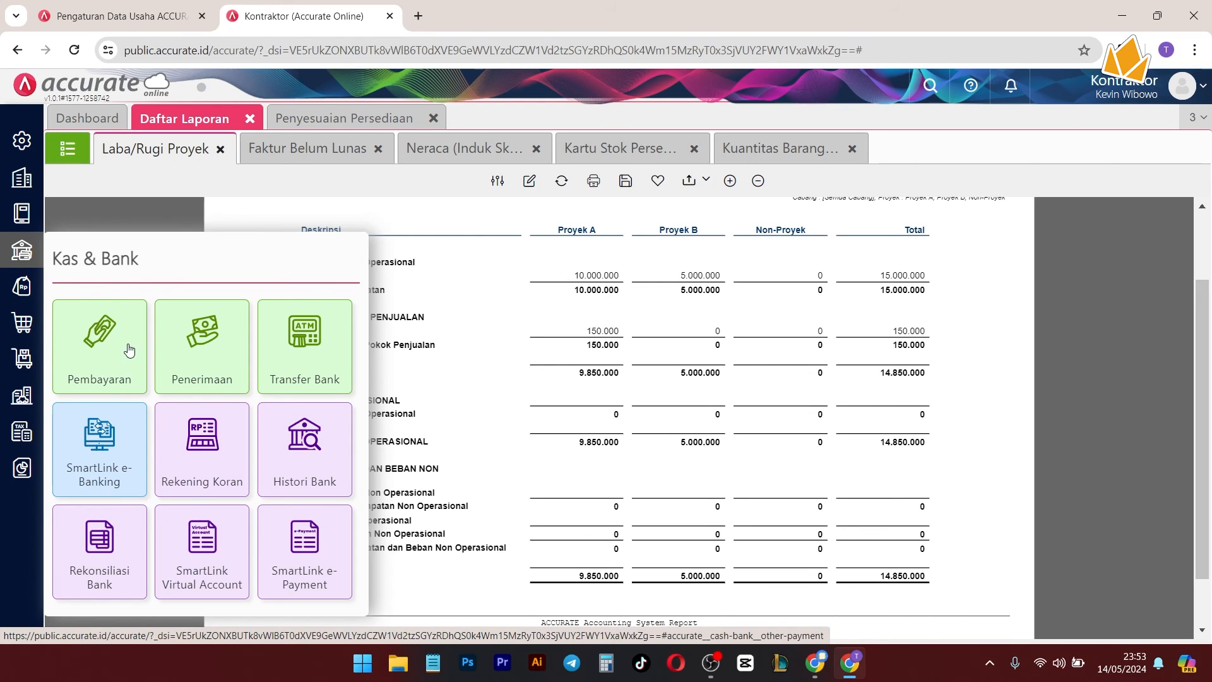
click(22, 286)
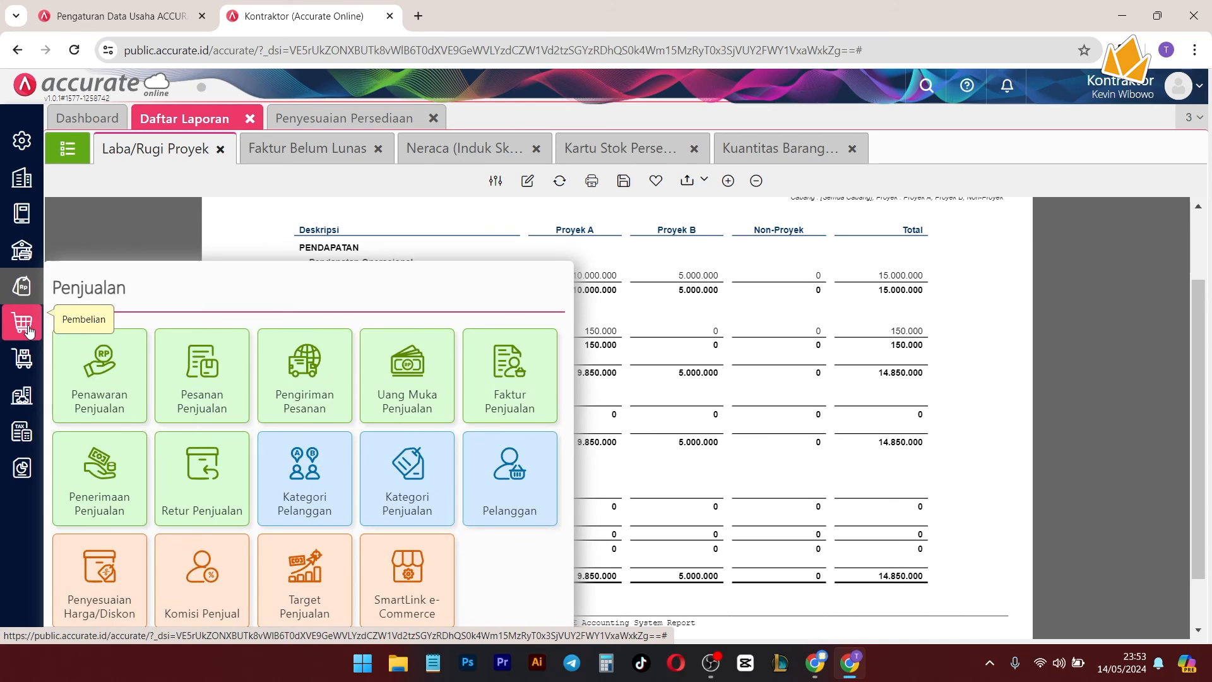
click(25, 326)
Step: Start a new Kas & Bank Pembayaran paid from Bank BCA and date it 23/05/2024
click(22, 250)
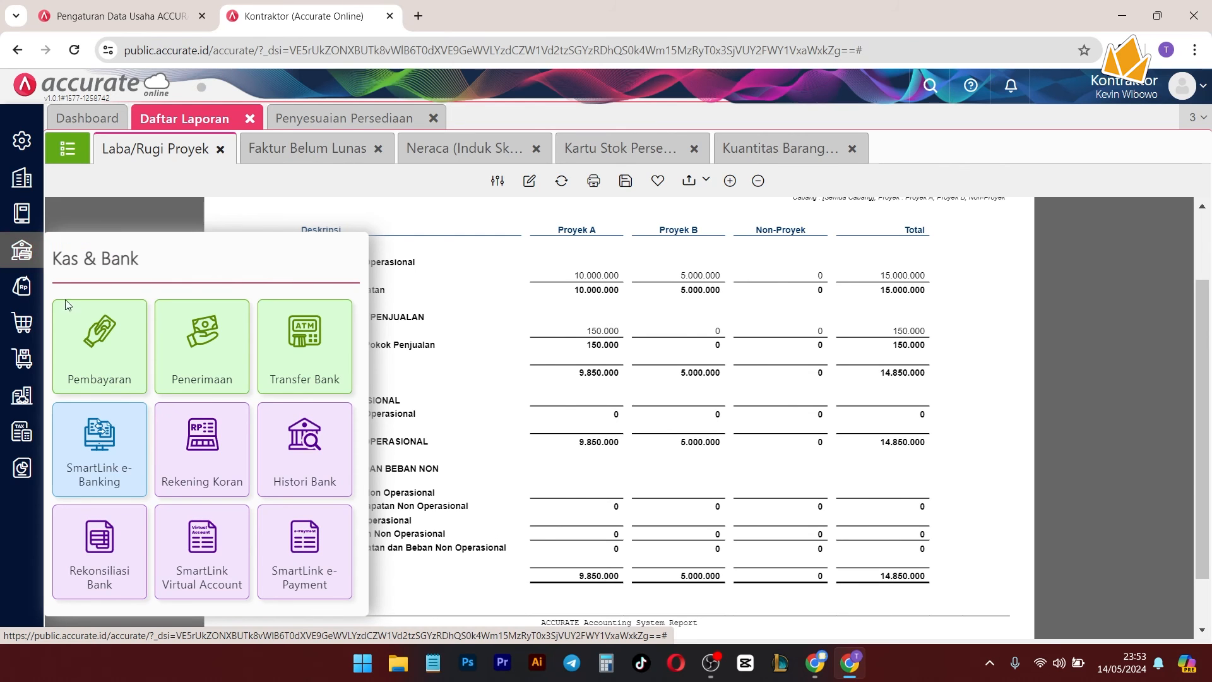
click(93, 338)
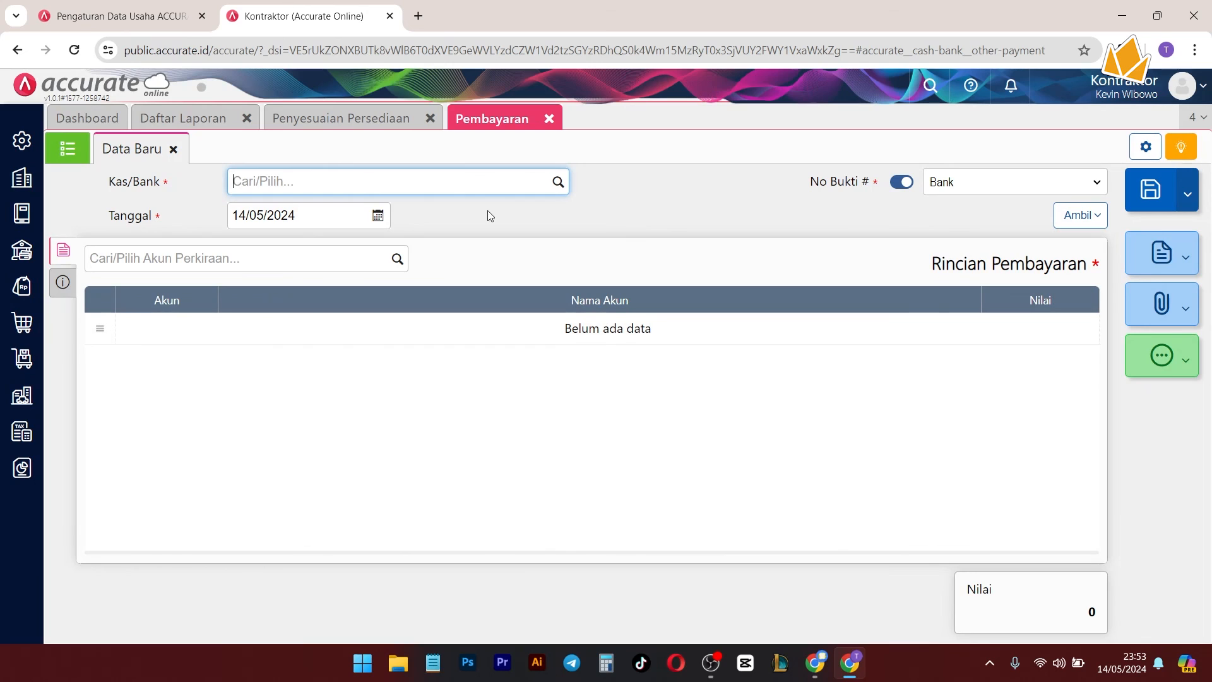
drag(189, 192, 99, 190)
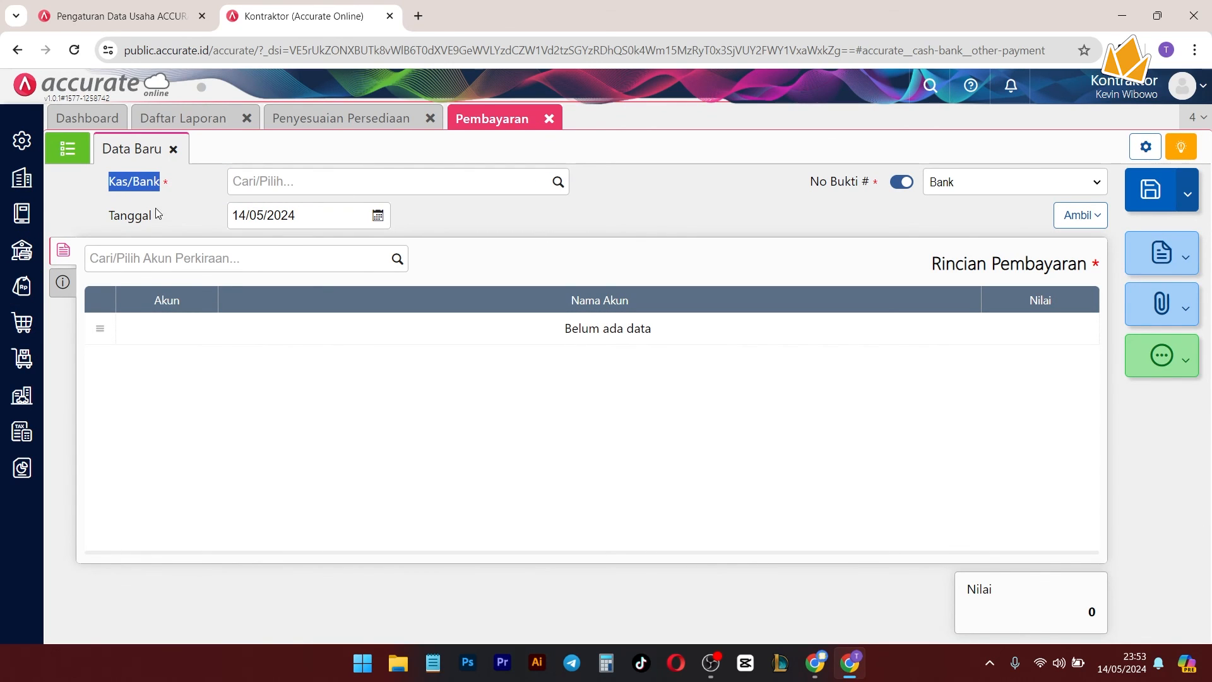
click(540, 188)
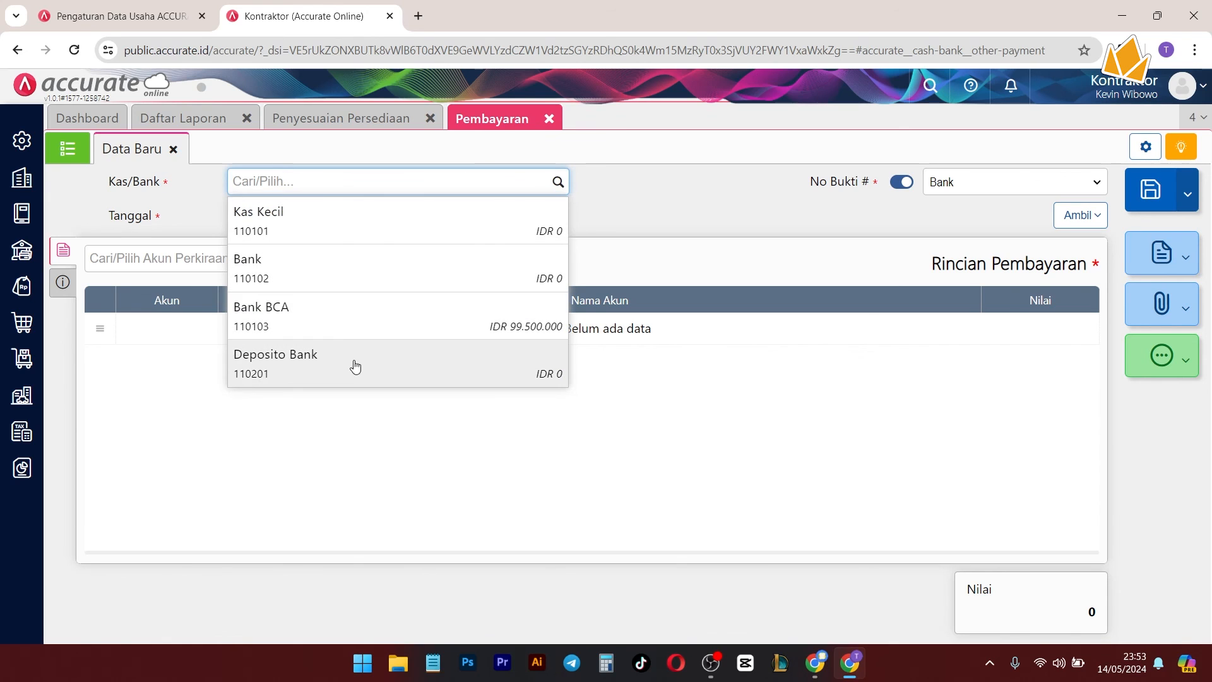
click(344, 322)
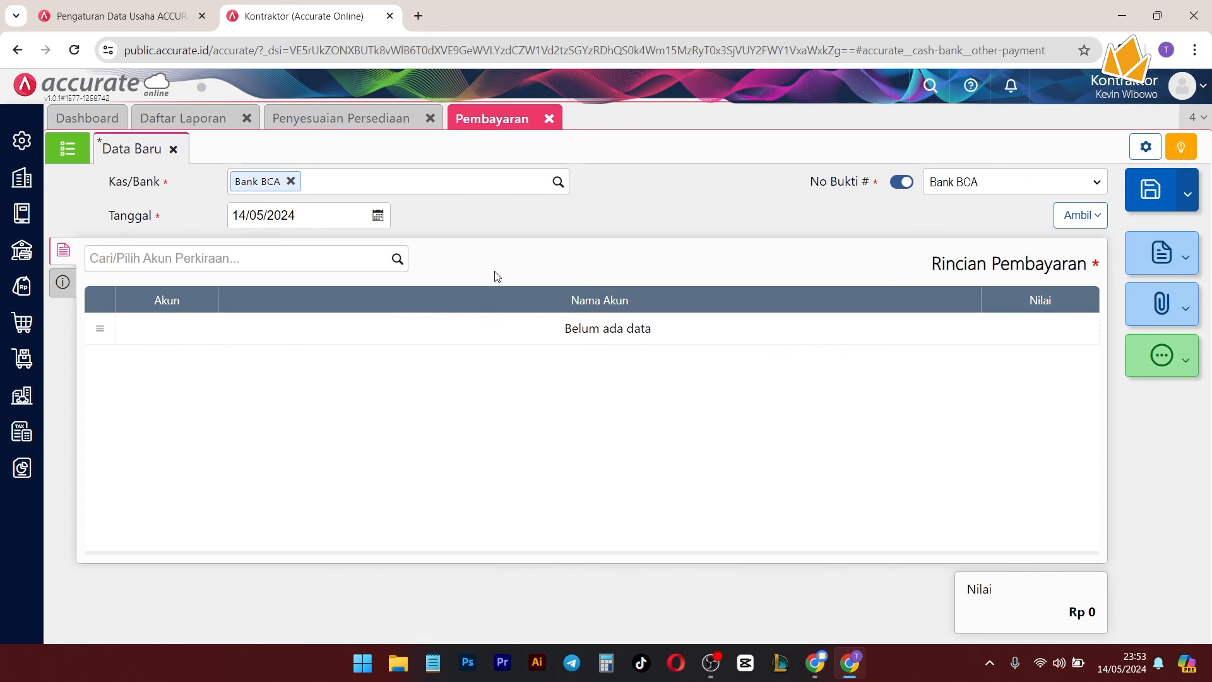
click(384, 215)
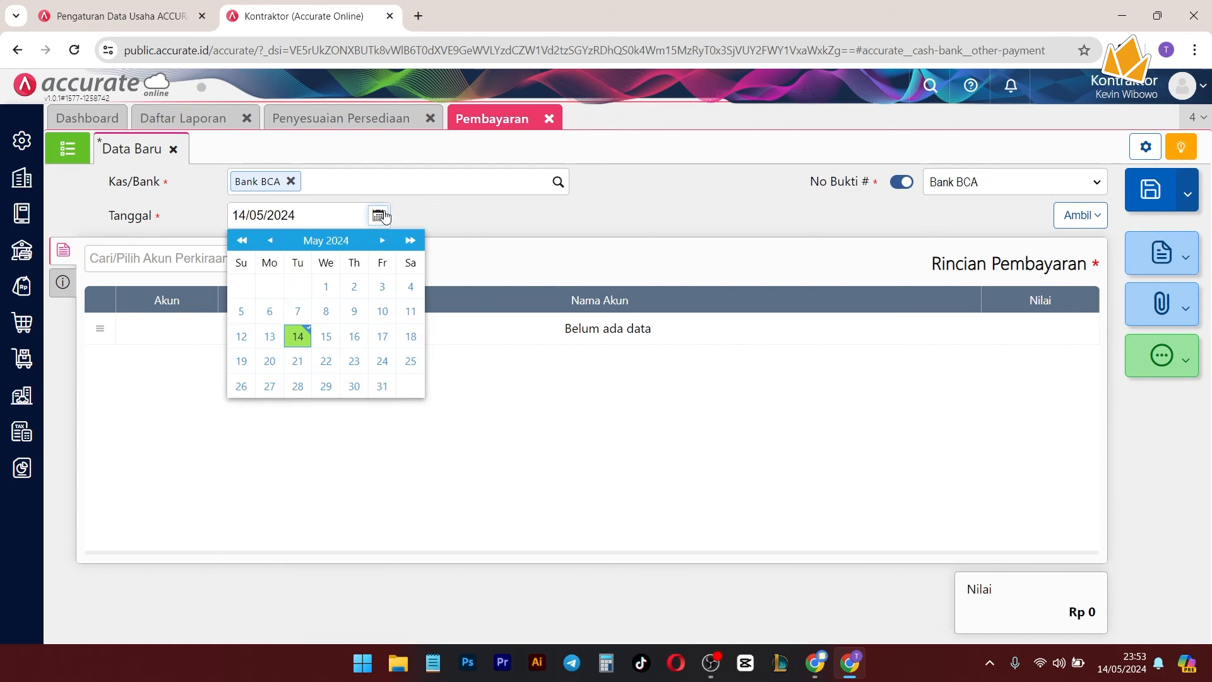
click(353, 363)
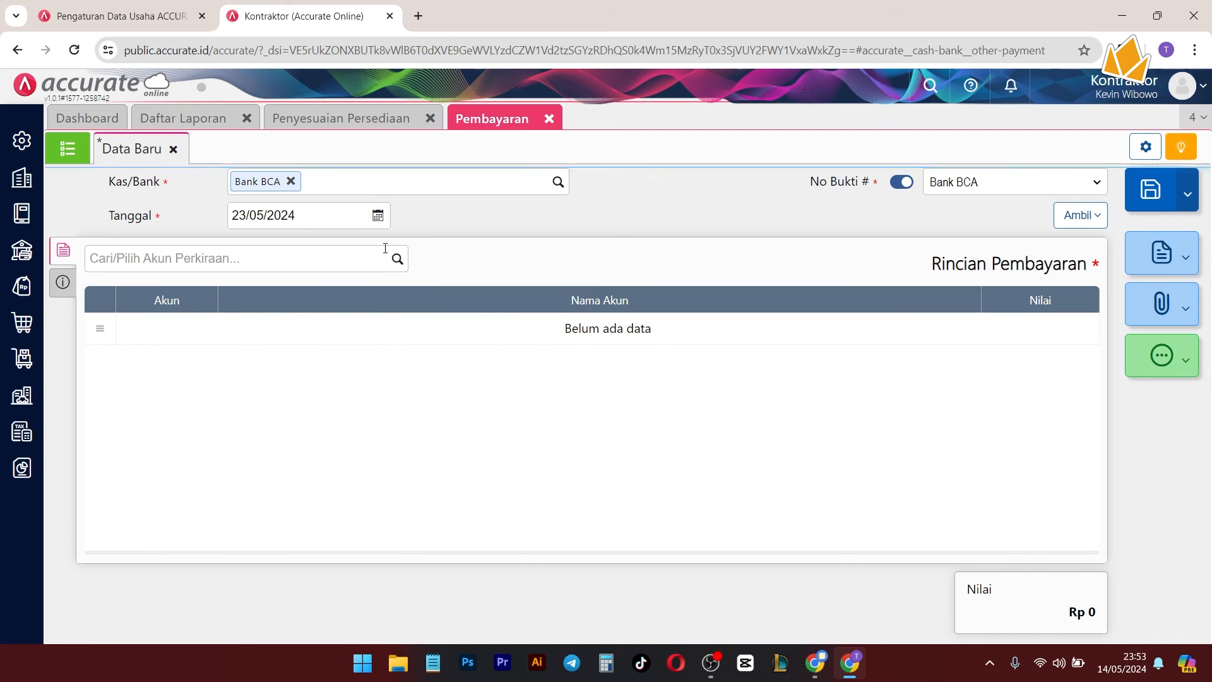
Step: Search the accounts for "beban" and add Beban Bensin, Parkir, Tol Kendaraan (600003) as a payment detail
click(398, 260)
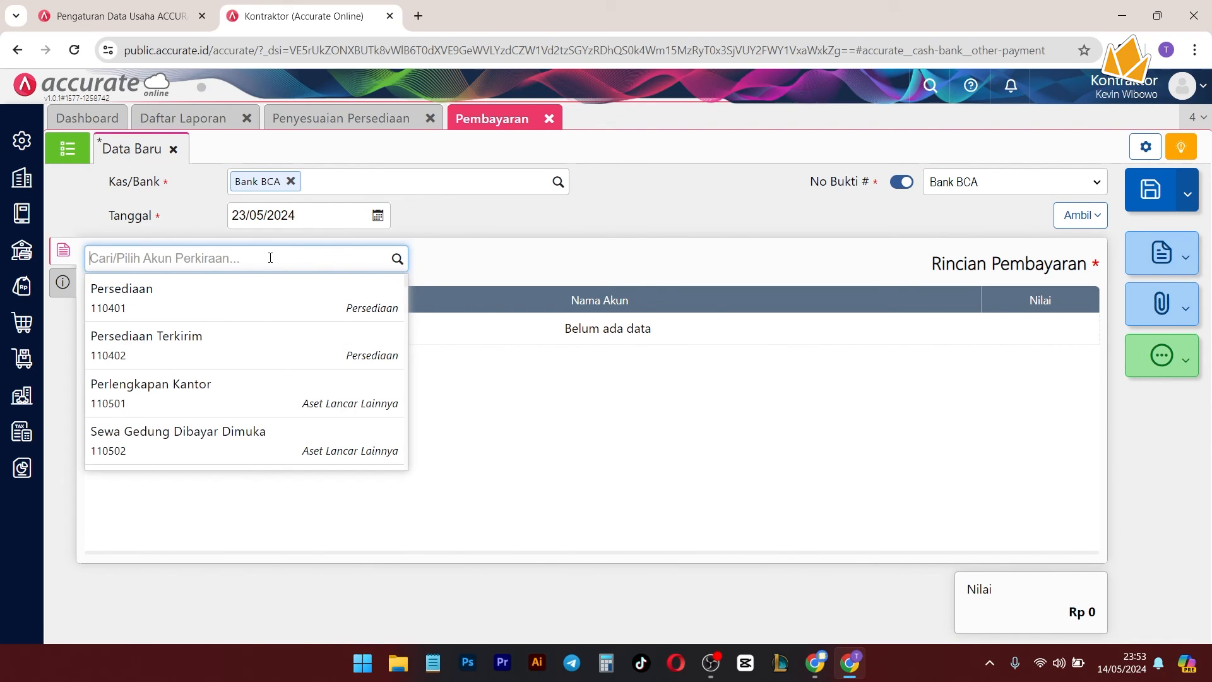
text(beban)
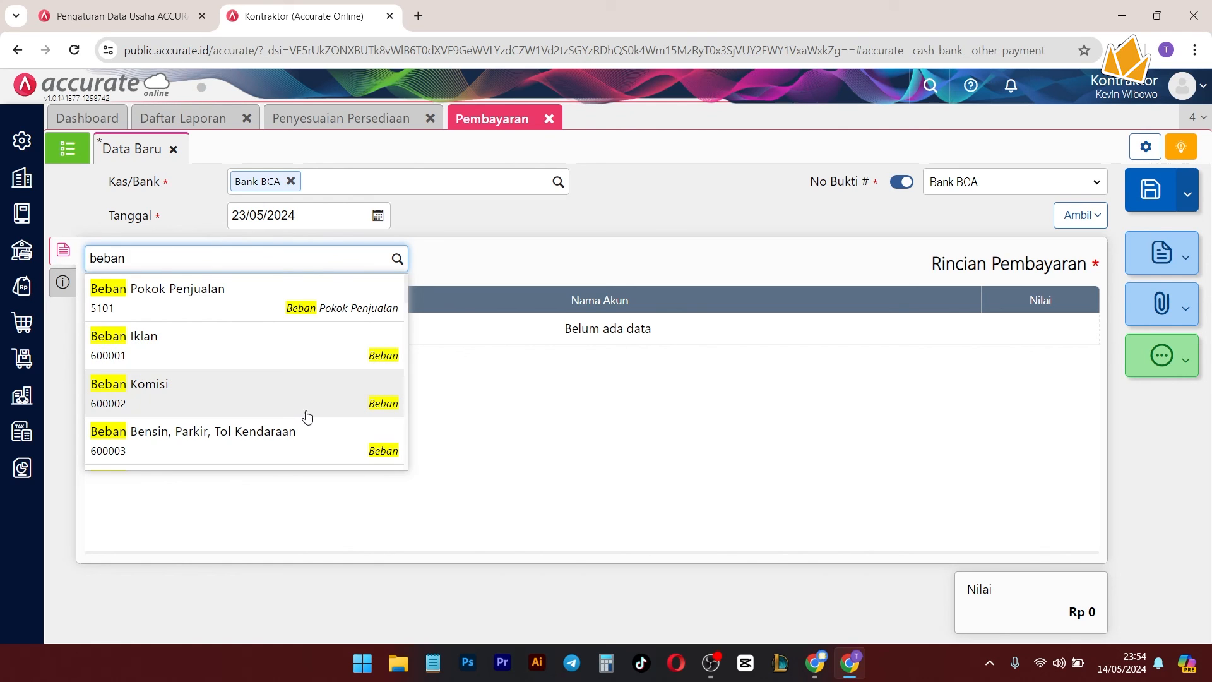
scroll(222, 372, down, 1)
scroll(208, 354, up, 1)
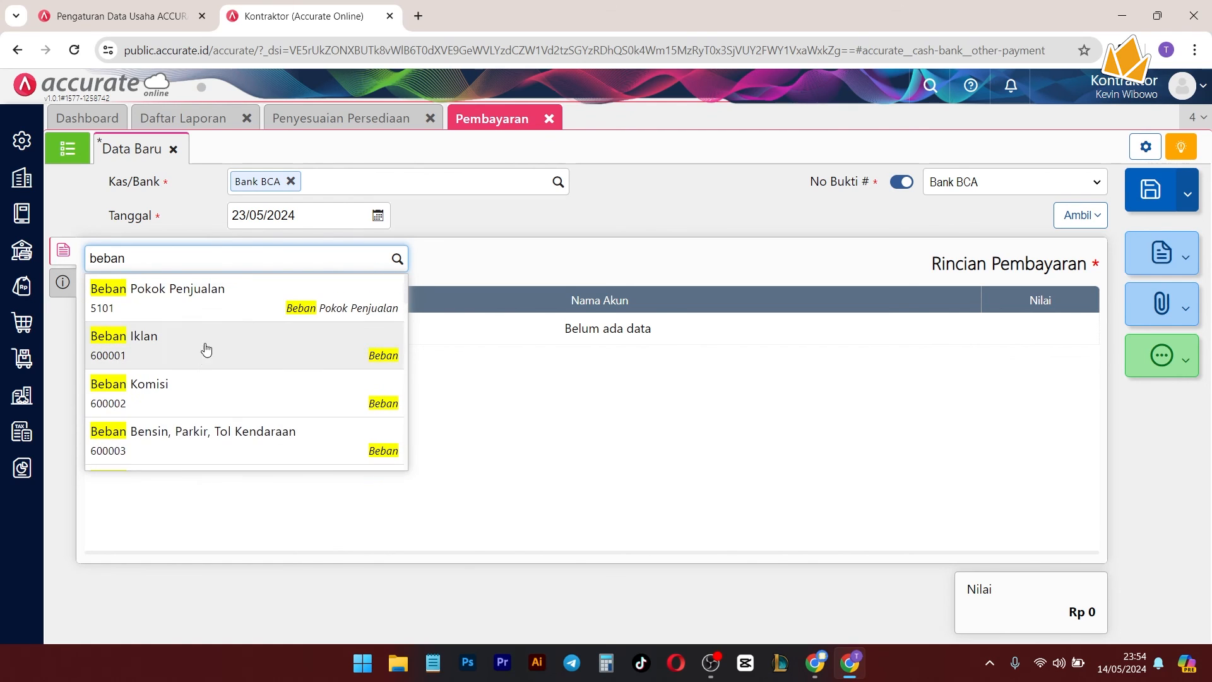
scroll(265, 384, down, 2)
scroll(266, 377, up, 1)
click(241, 372)
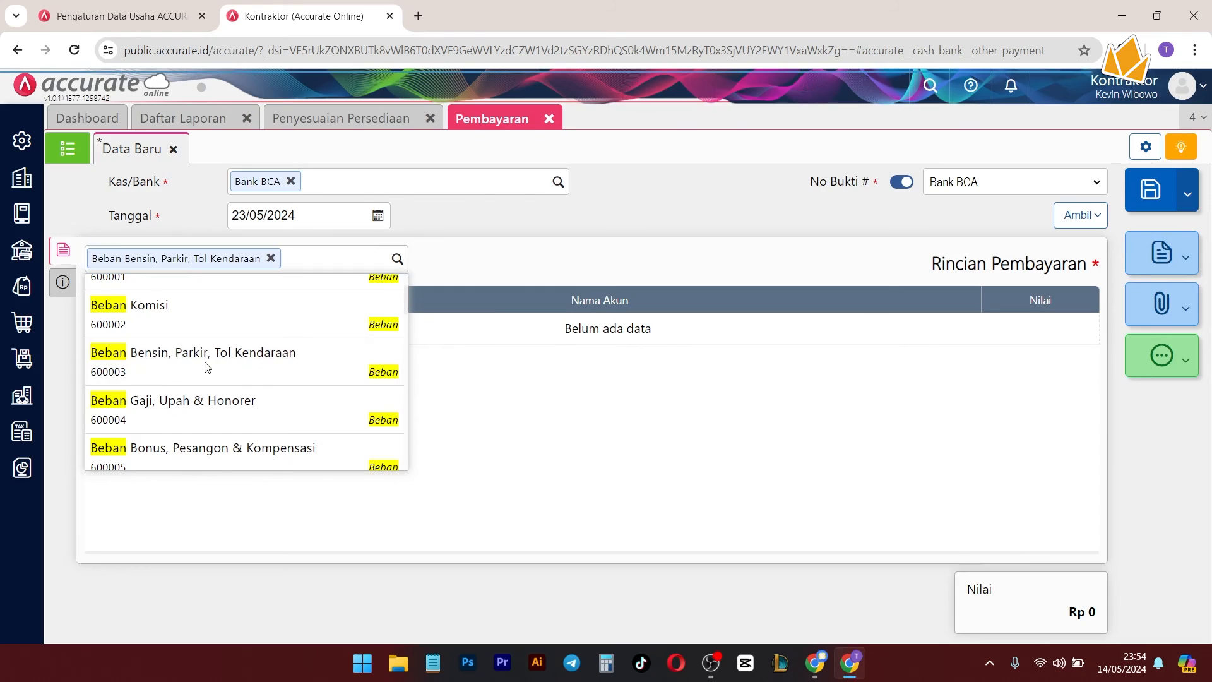
Step: Set the Beban Bensin, Parkir, Tol Kendaraan payment to Rp 400.000 and assign it to Proyek A
click(664, 360)
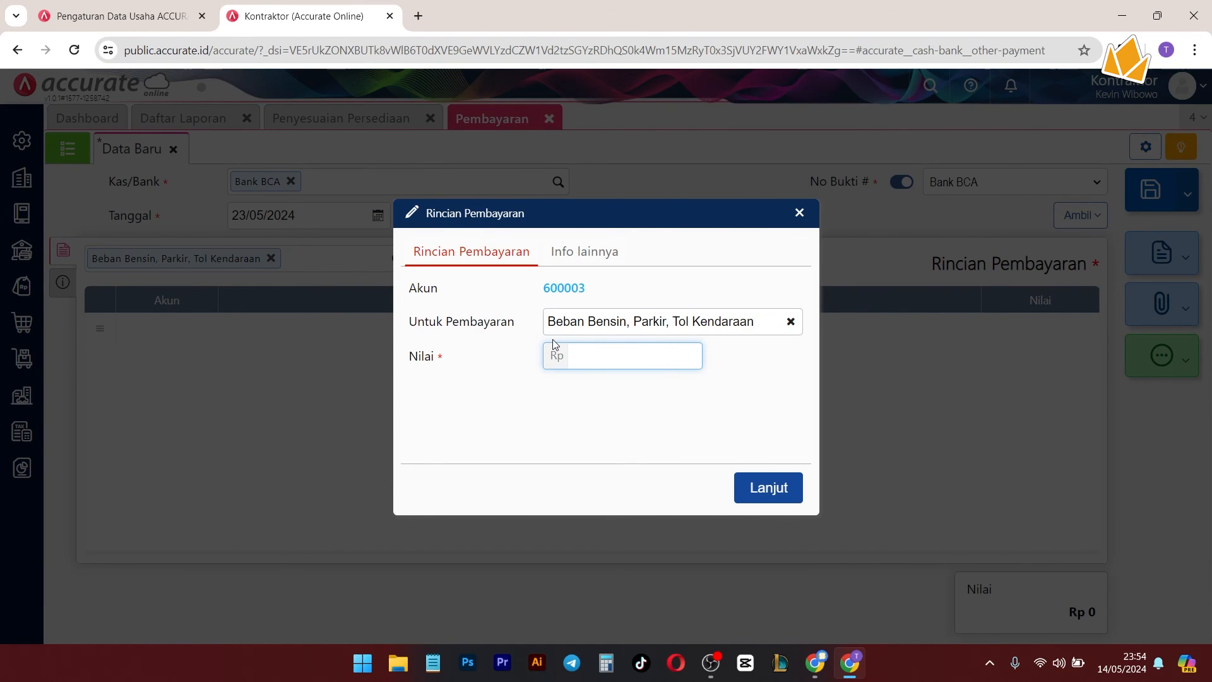
text(400.000)
click(588, 251)
click(794, 289)
click(649, 332)
click(778, 489)
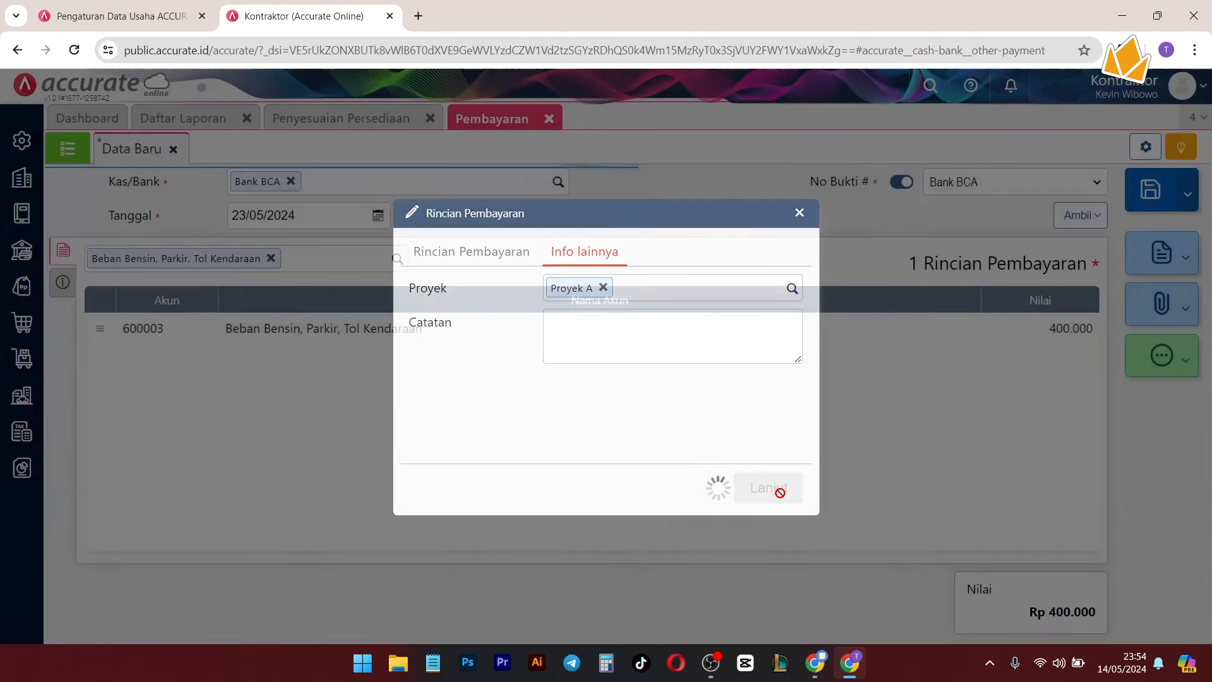
Step: Add a Beban Listrik (600011) payment detail of Rp 1.000.000, checking its Info lainnya before confirming
click(398, 259)
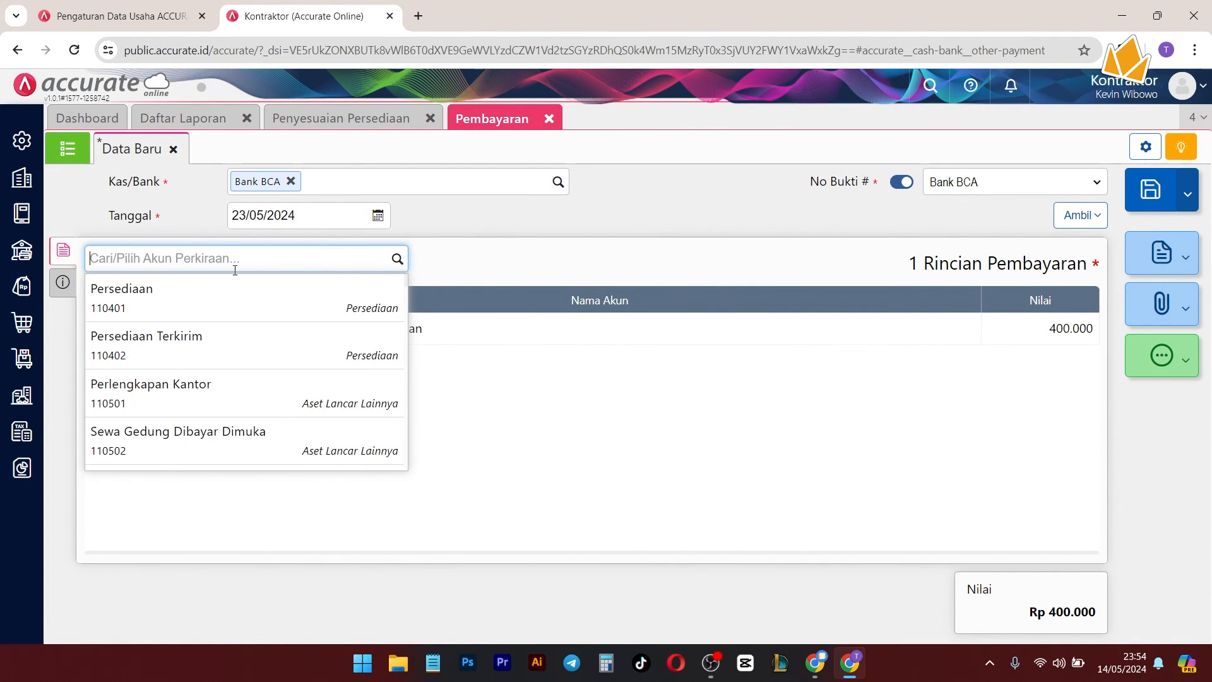
text(lis)
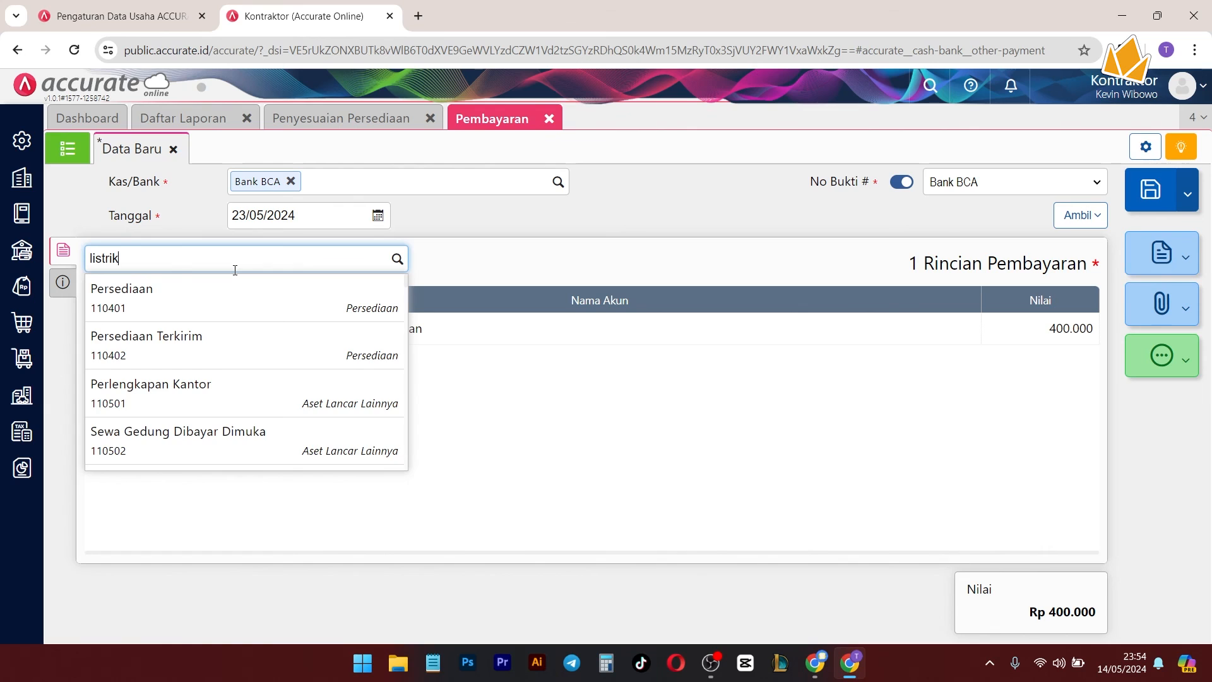
text(trik)
click(217, 297)
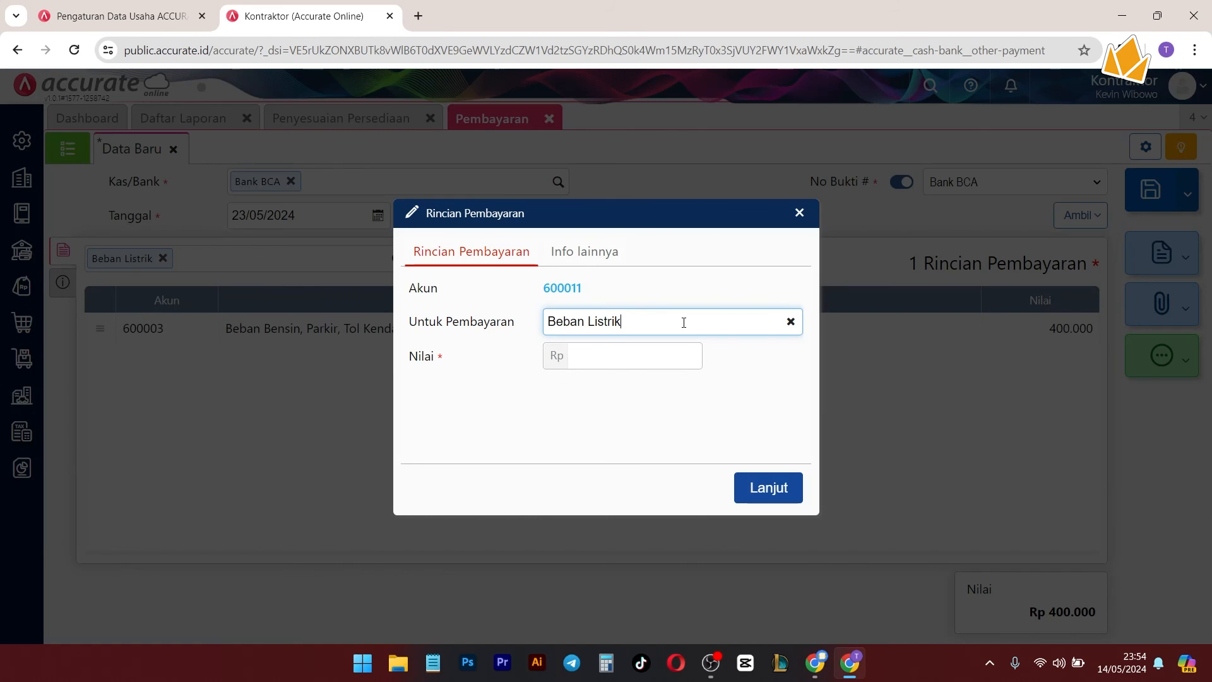
click(648, 356)
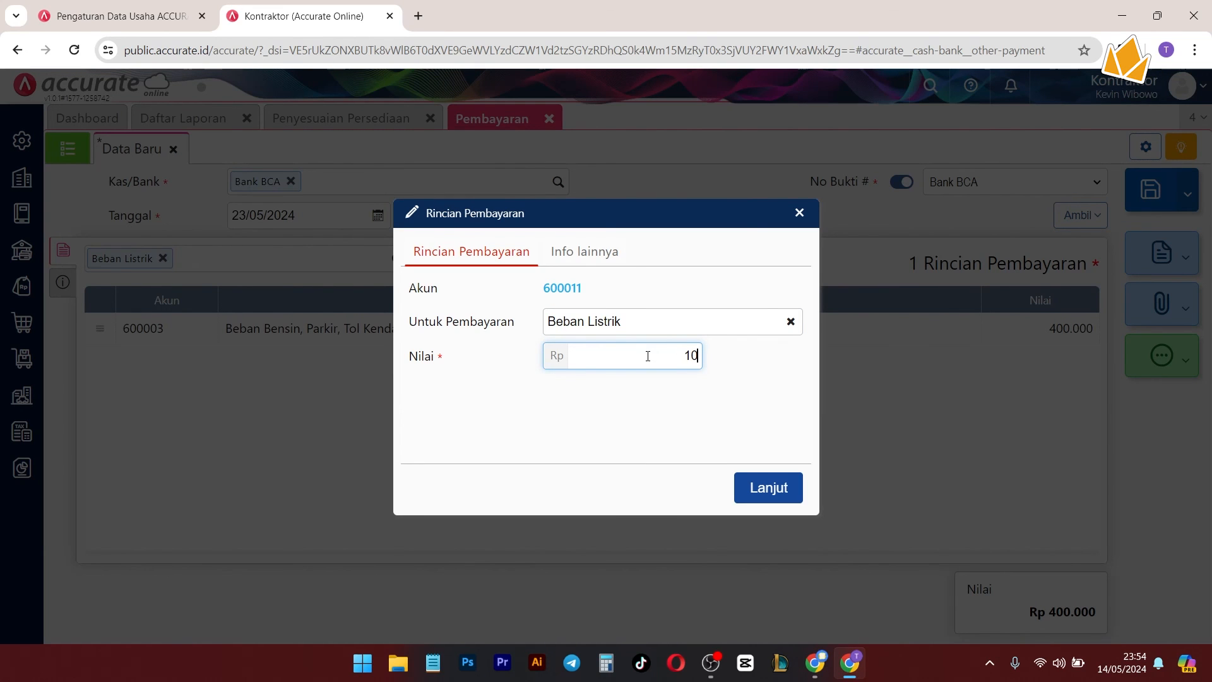
click(585, 256)
click(790, 482)
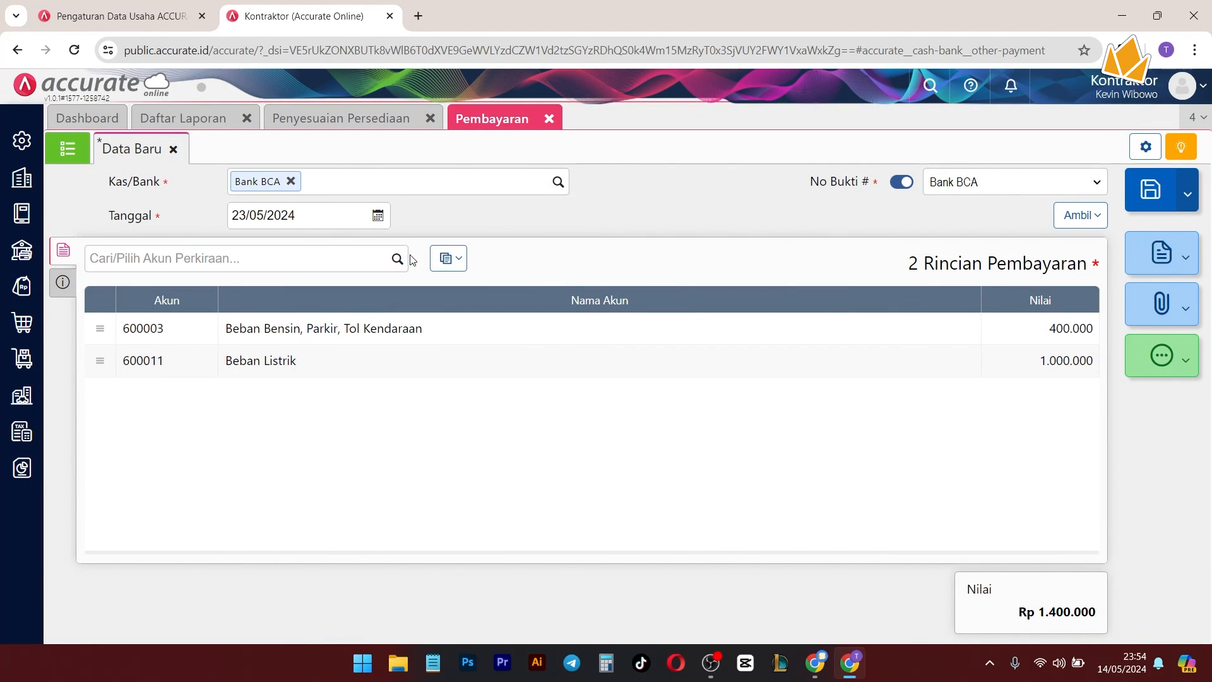
Step: Look through the "beban" accounts and add Beban Telekomunikasi (600013) as the third payment detail
click(396, 258)
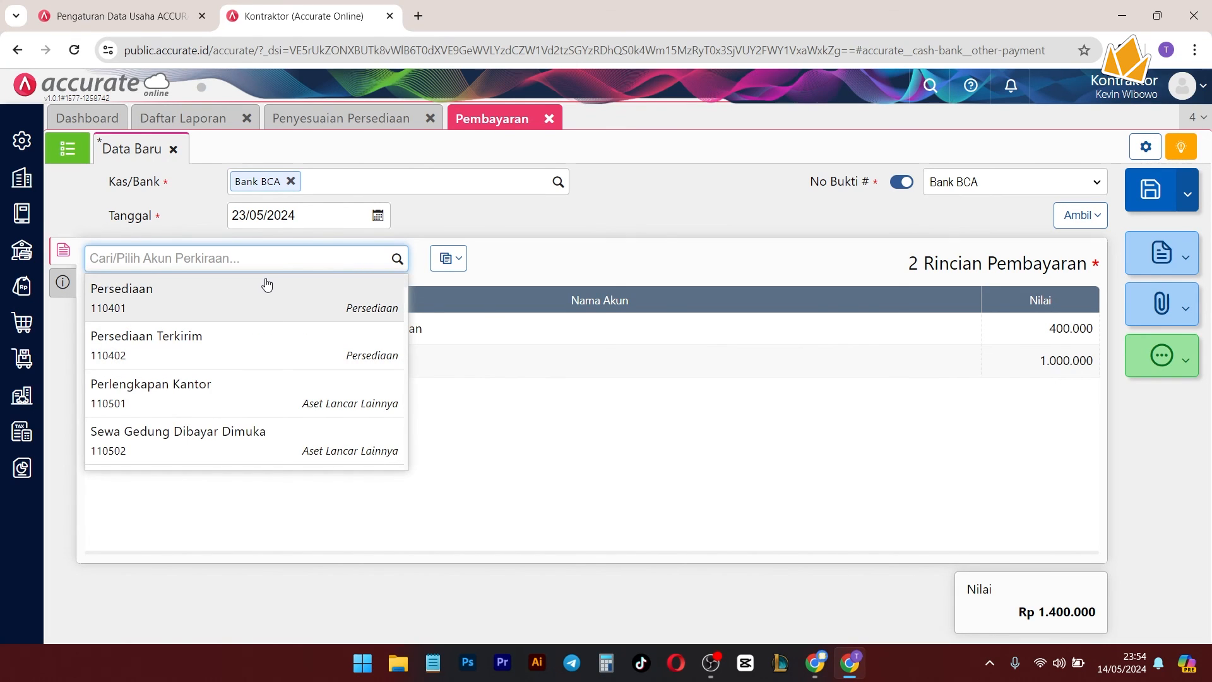
text(beban)
scroll(253, 367, down, 3)
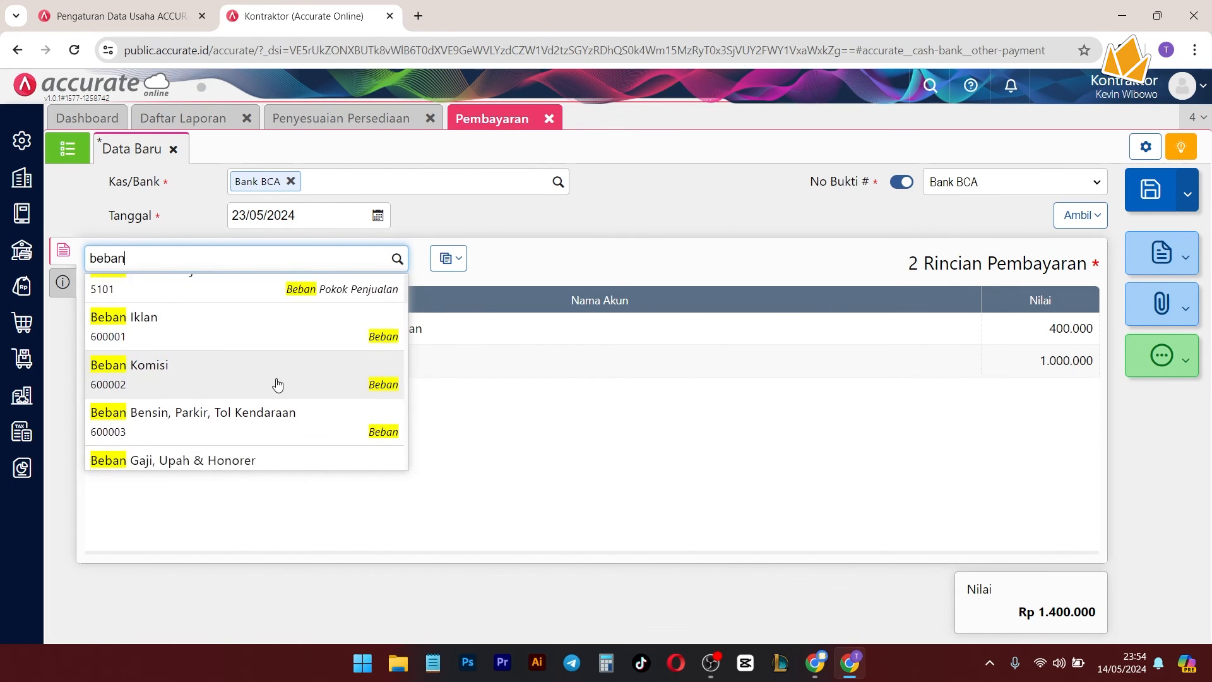
scroll(234, 361, down, 2)
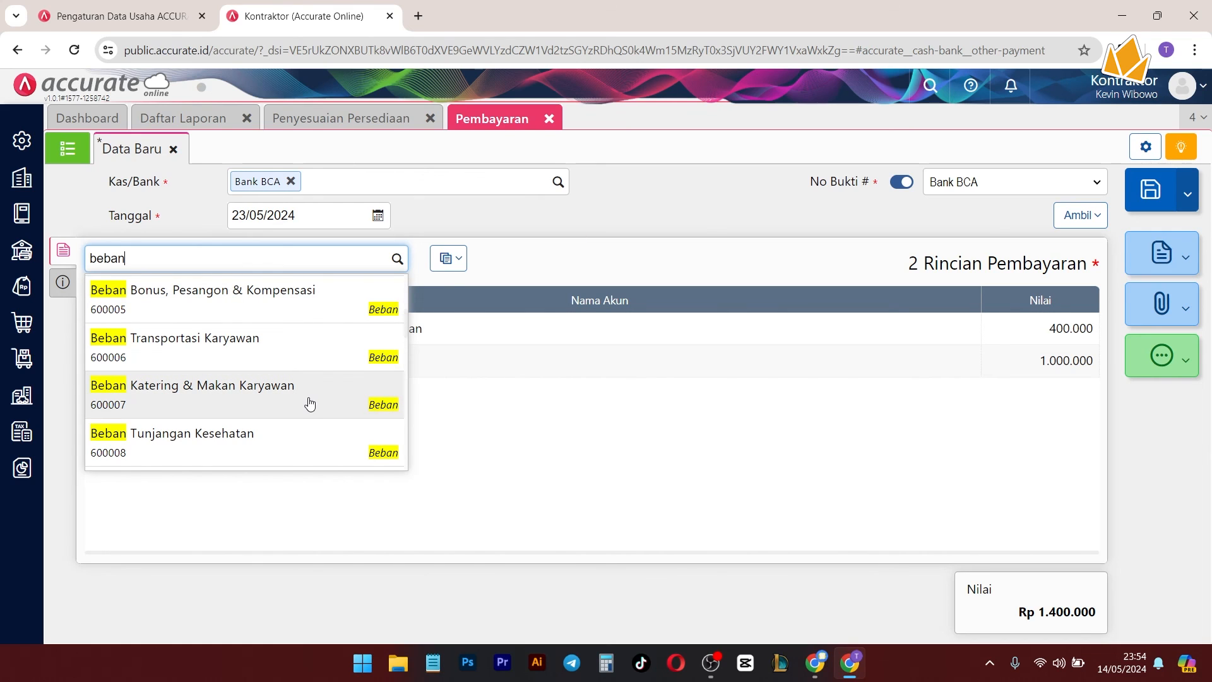
scroll(314, 403, down, 3)
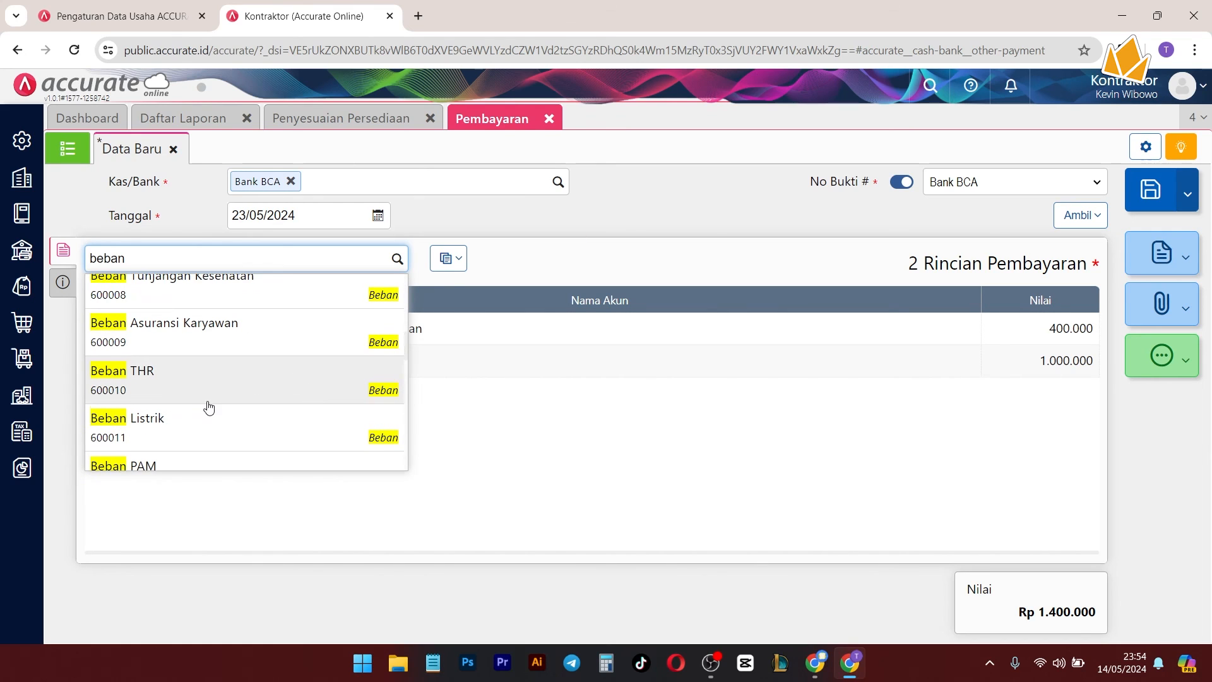
scroll(238, 361, down, 2)
click(240, 358)
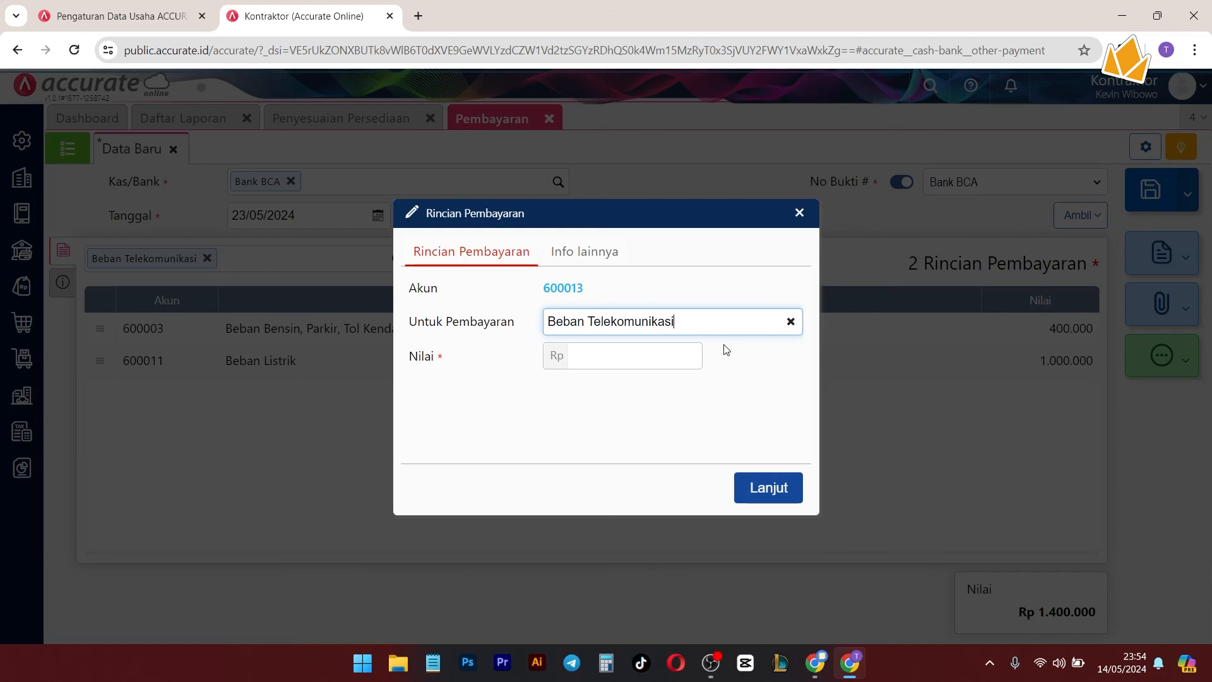
Step: Set the Beban Telekomunikasi payment to Rp 100.000 and save the Bank BCA payment
click(652, 351)
text(100)
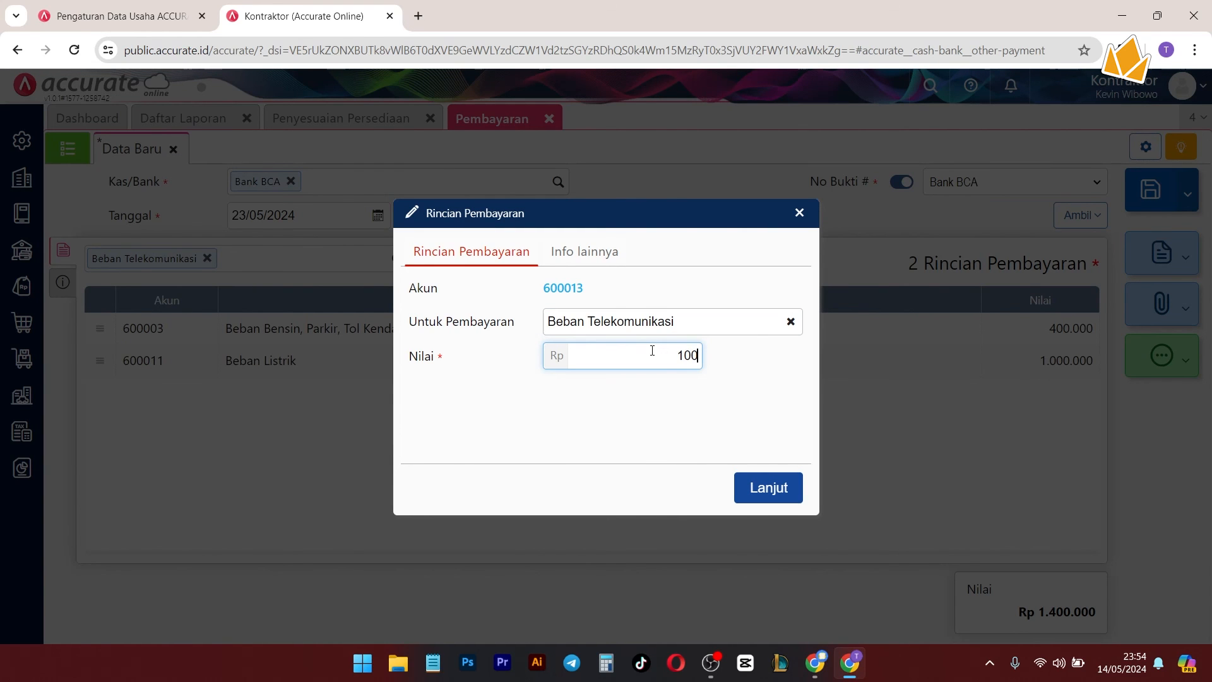
text(.000)
click(781, 487)
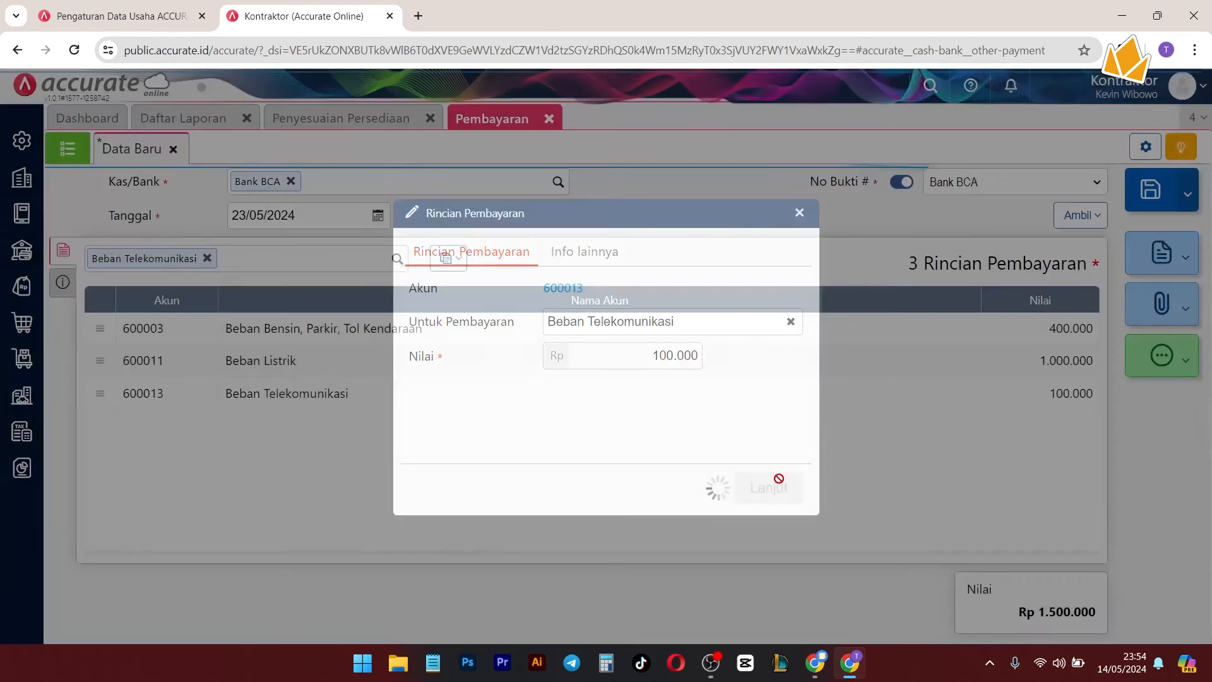
click(1152, 188)
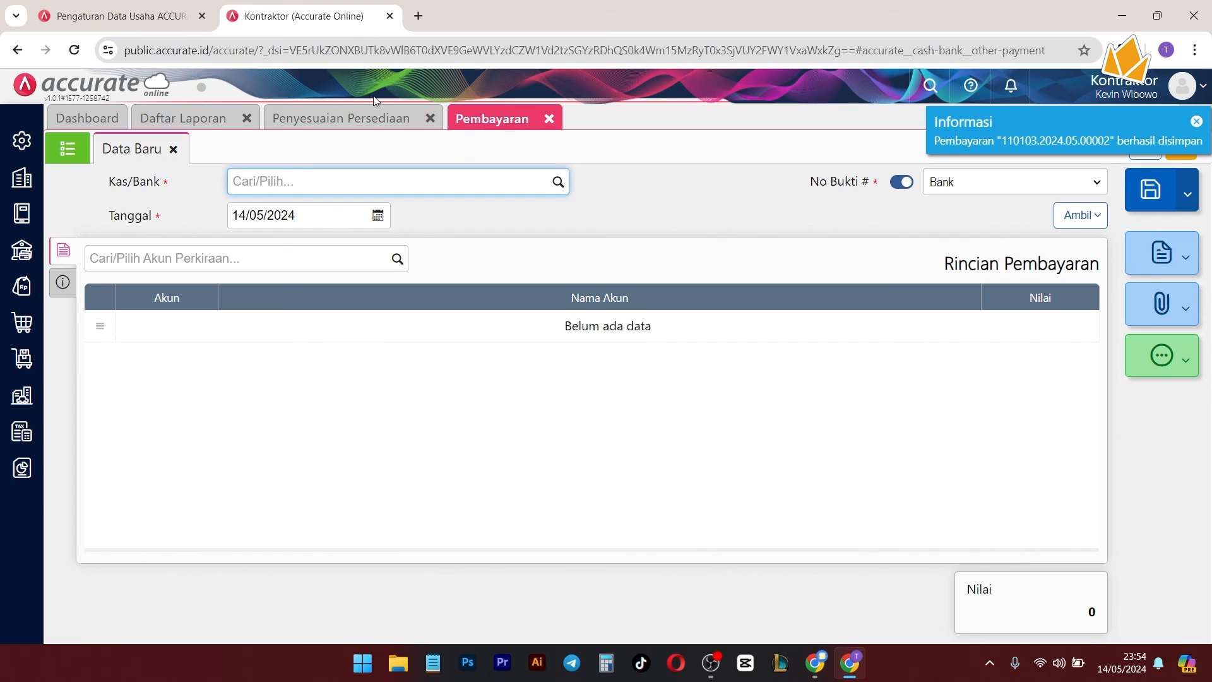
Step: Refresh the Laba/Rugi Proyek report and examine Proyek A's gross profit, operating expenses and net profit
click(192, 120)
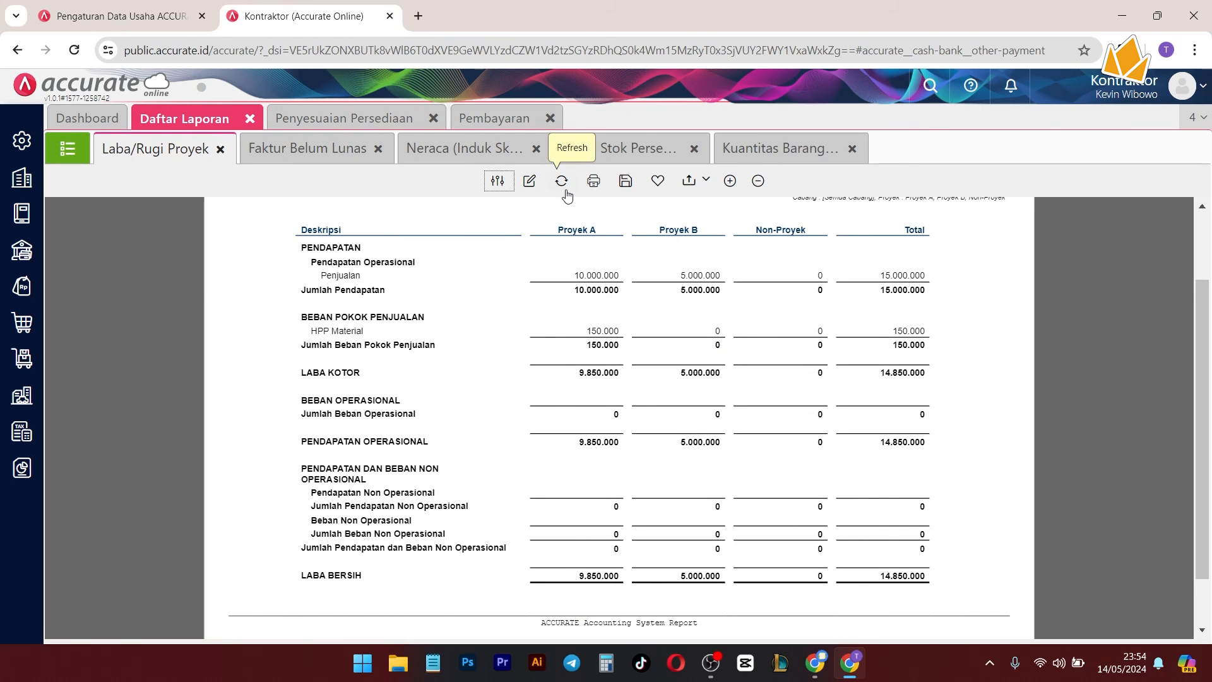
click(566, 190)
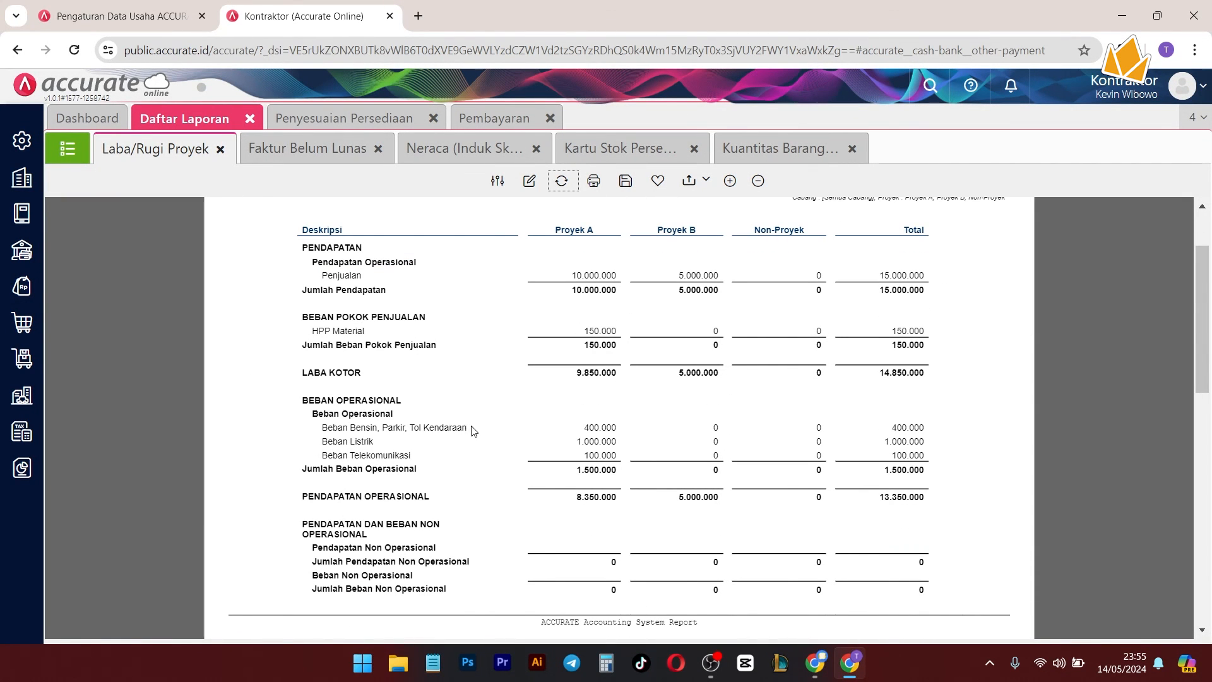
drag(402, 428, 296, 459)
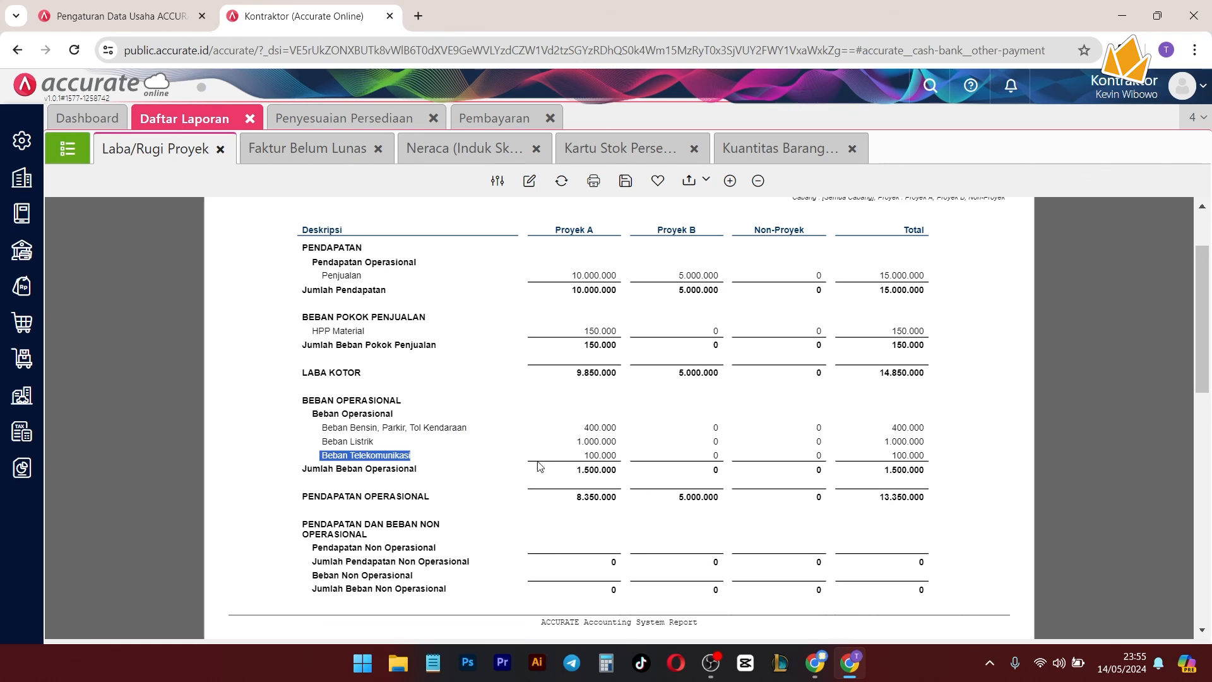
drag(297, 378, 380, 383)
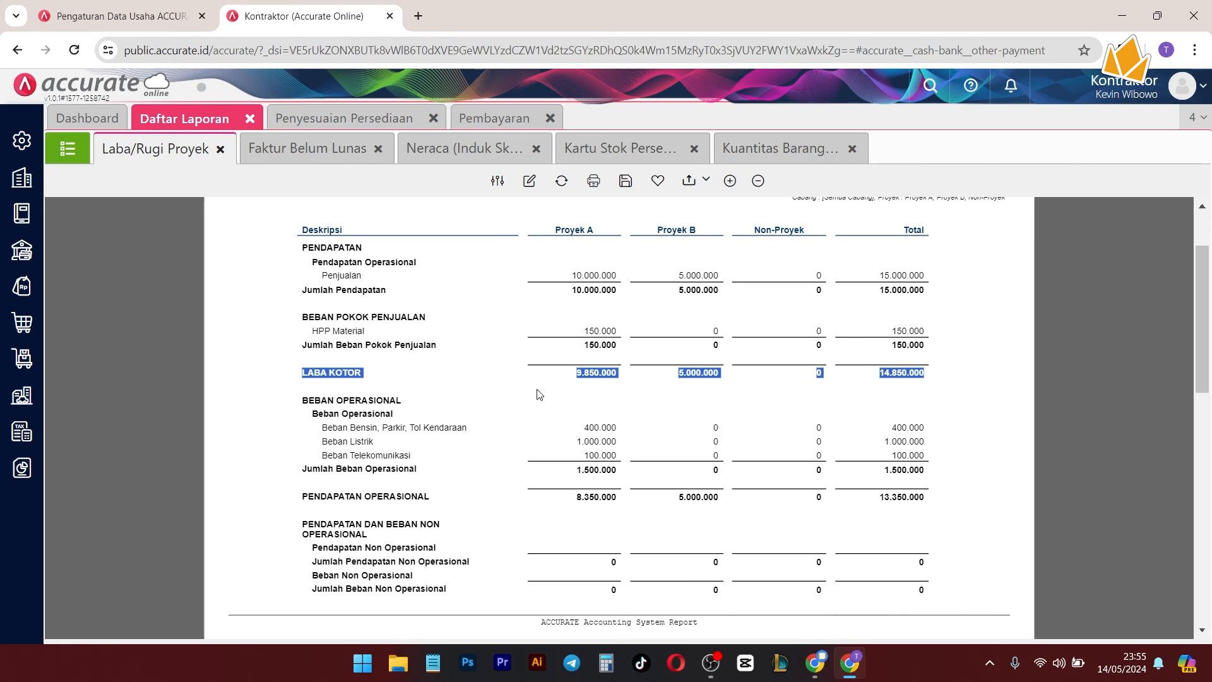
click(585, 399)
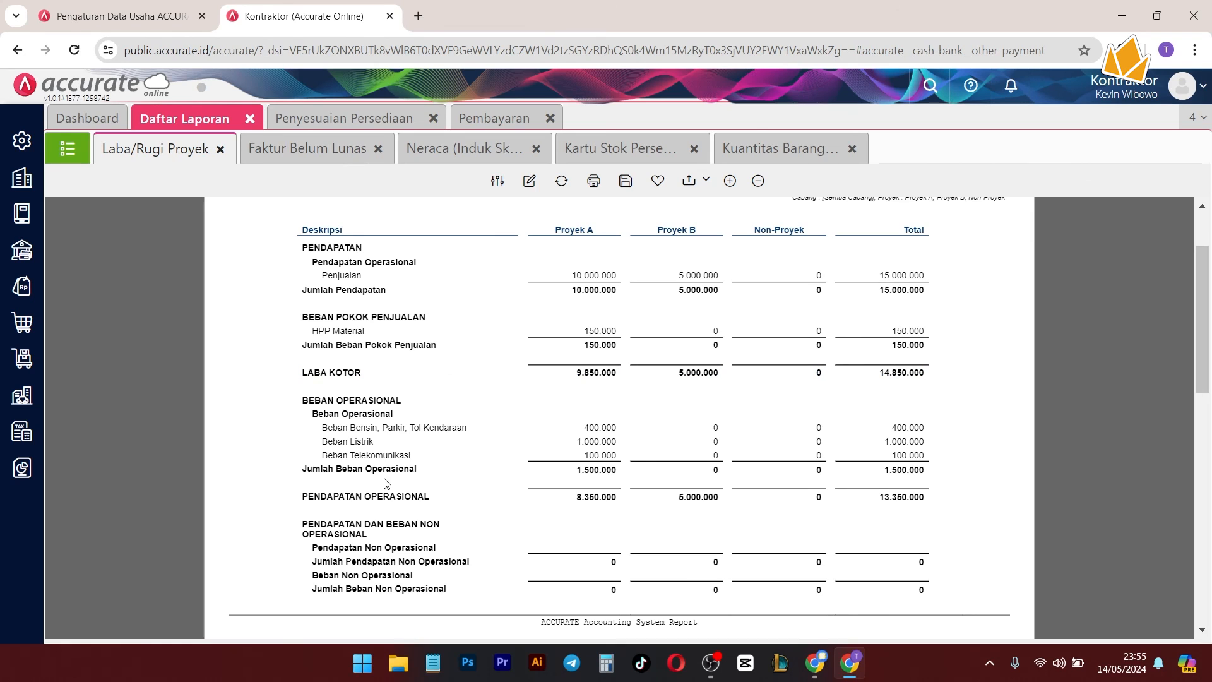
drag(574, 471, 601, 470)
scroll(572, 474, down, 6)
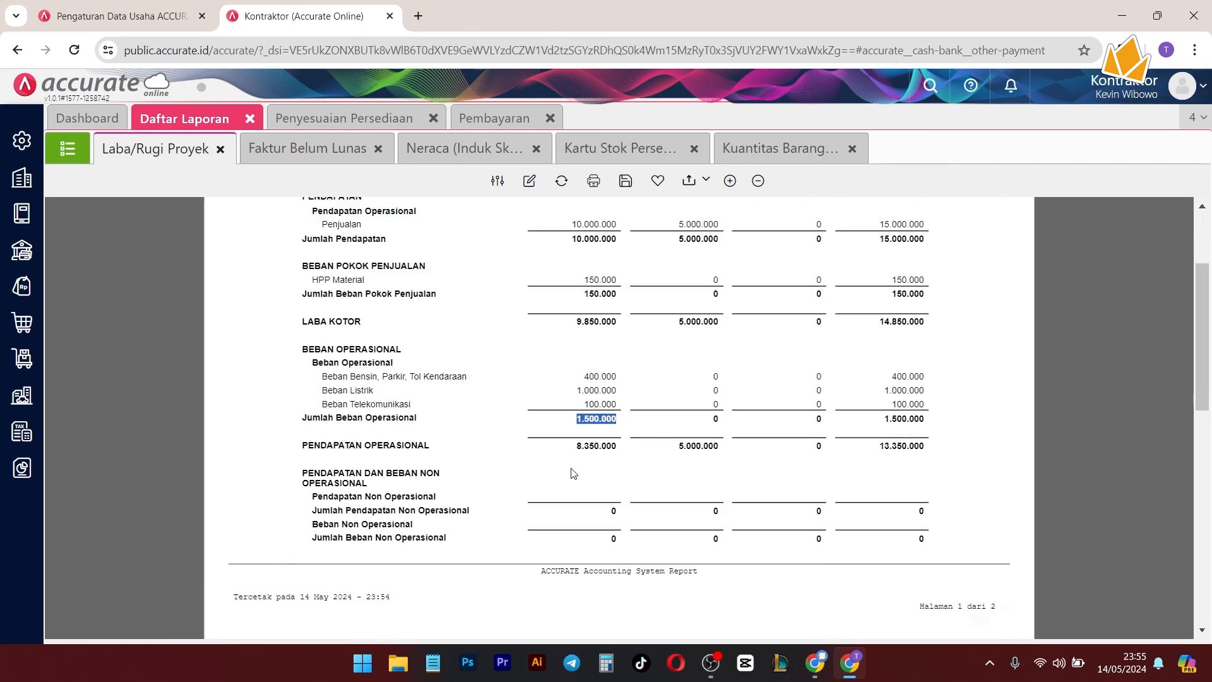
scroll(666, 445, down, 2)
drag(564, 413, 613, 408)
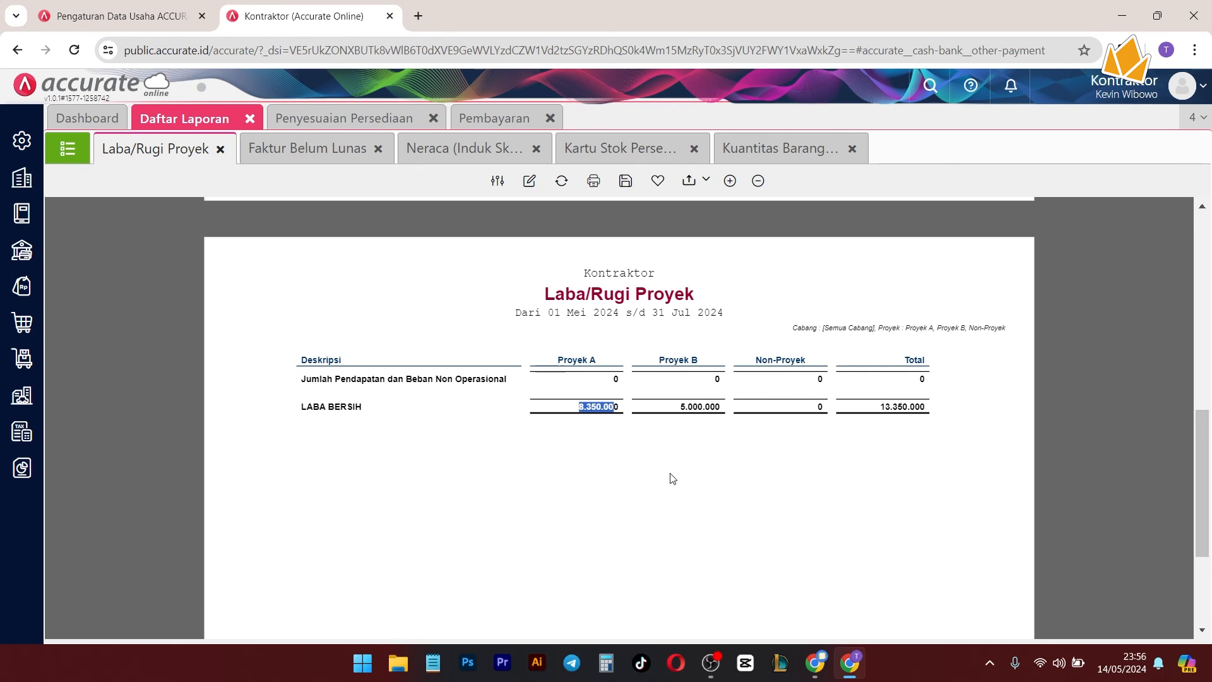
Step: Look through the other open reports, from Faktur Belum Lunas to Kuantitas Barang per Gudang
click(271, 160)
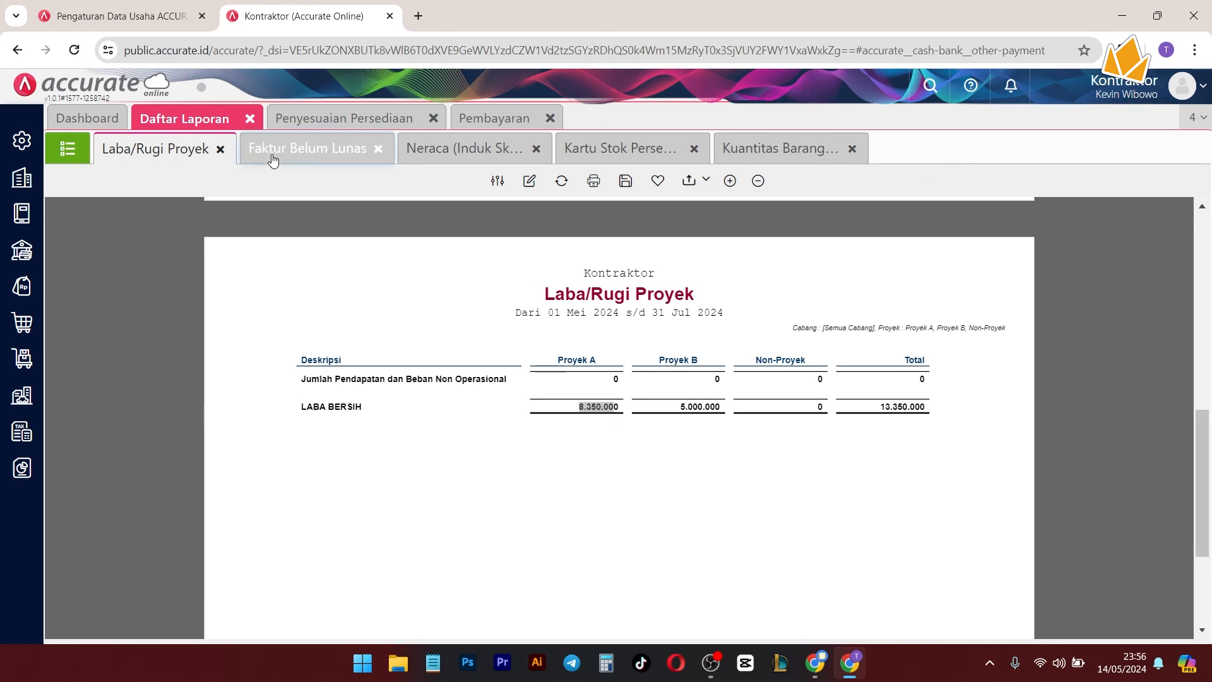
click(526, 153)
click(591, 158)
click(776, 149)
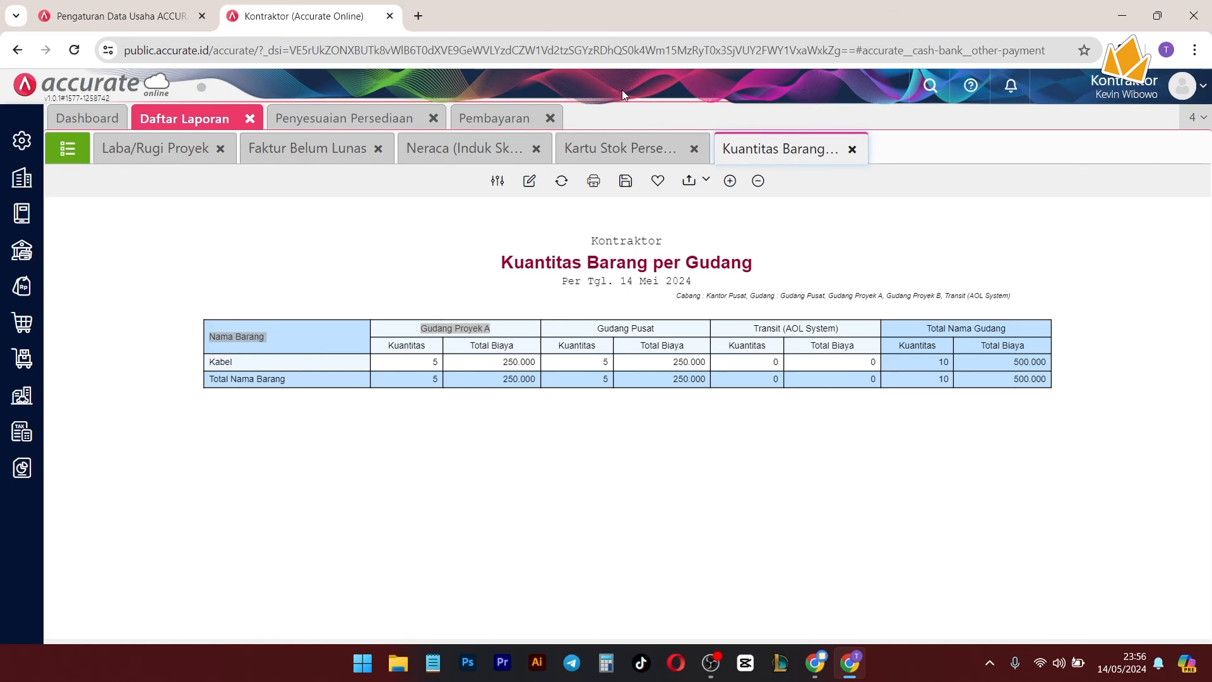
Step: Browse the reports available in Daftar Laporan under Keuangan, Pusat Laba & Biaya, Buku Besar, Utang, Pembelian, Persediaan and Pekerjaan Pesanan
click(67, 153)
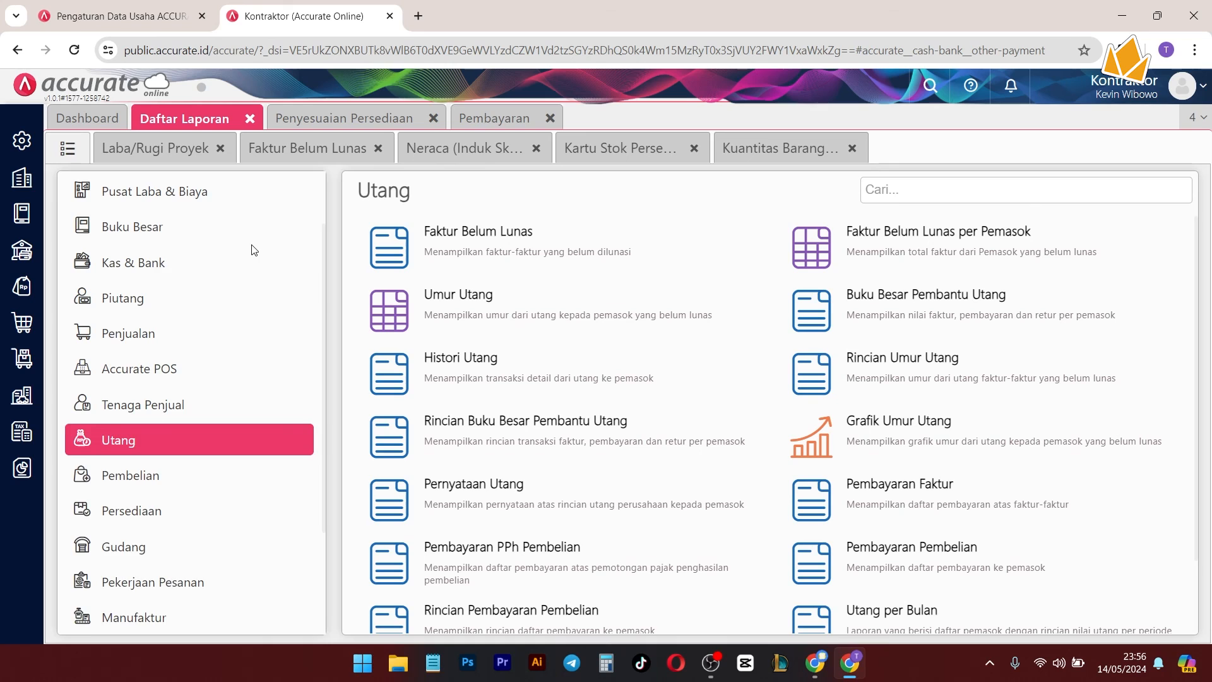
scroll(251, 250, up, 2)
click(171, 205)
click(129, 237)
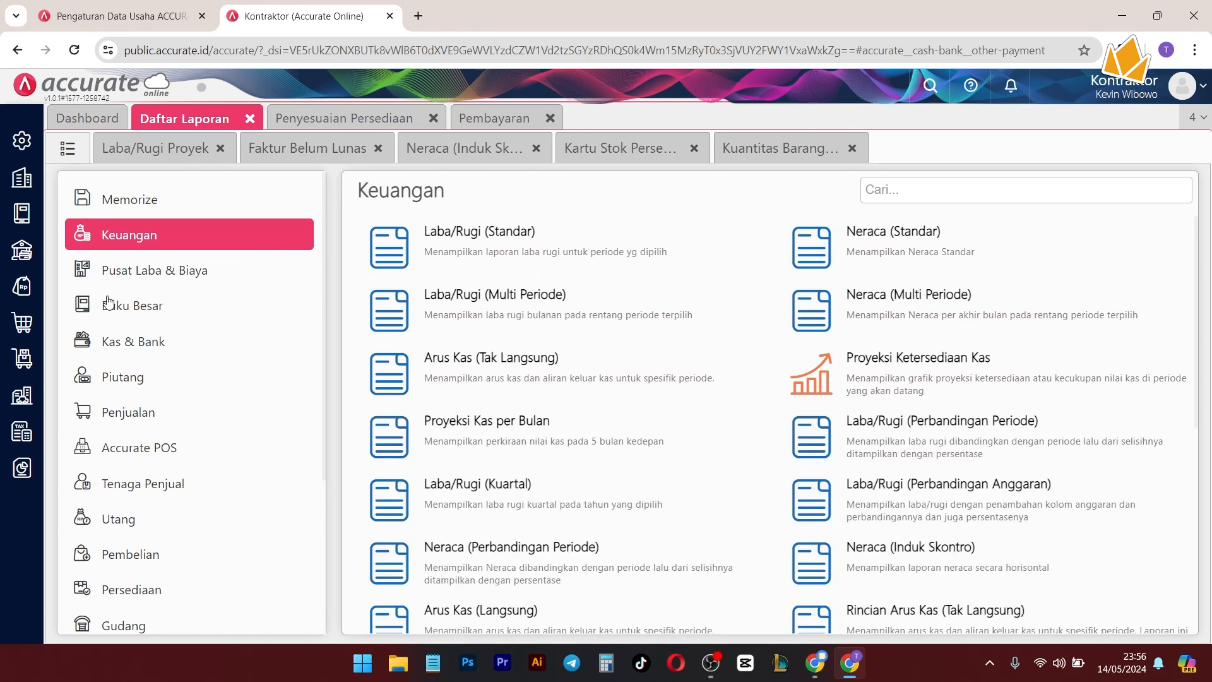
click(161, 271)
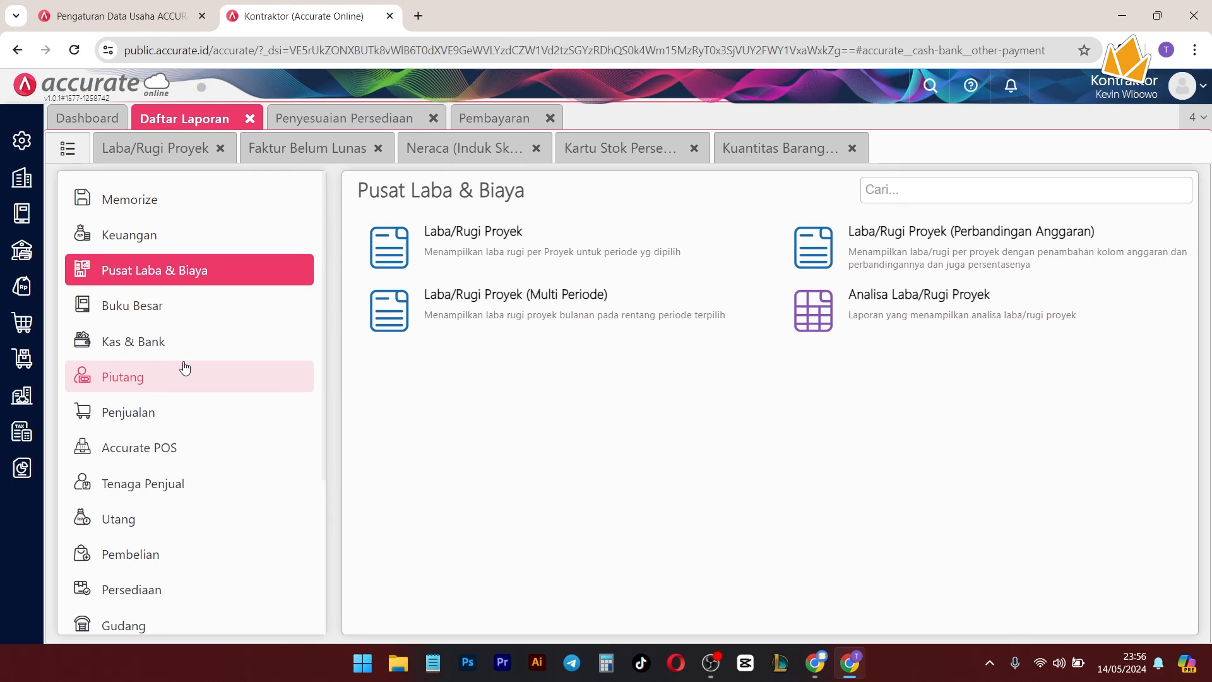
click(121, 239)
click(165, 306)
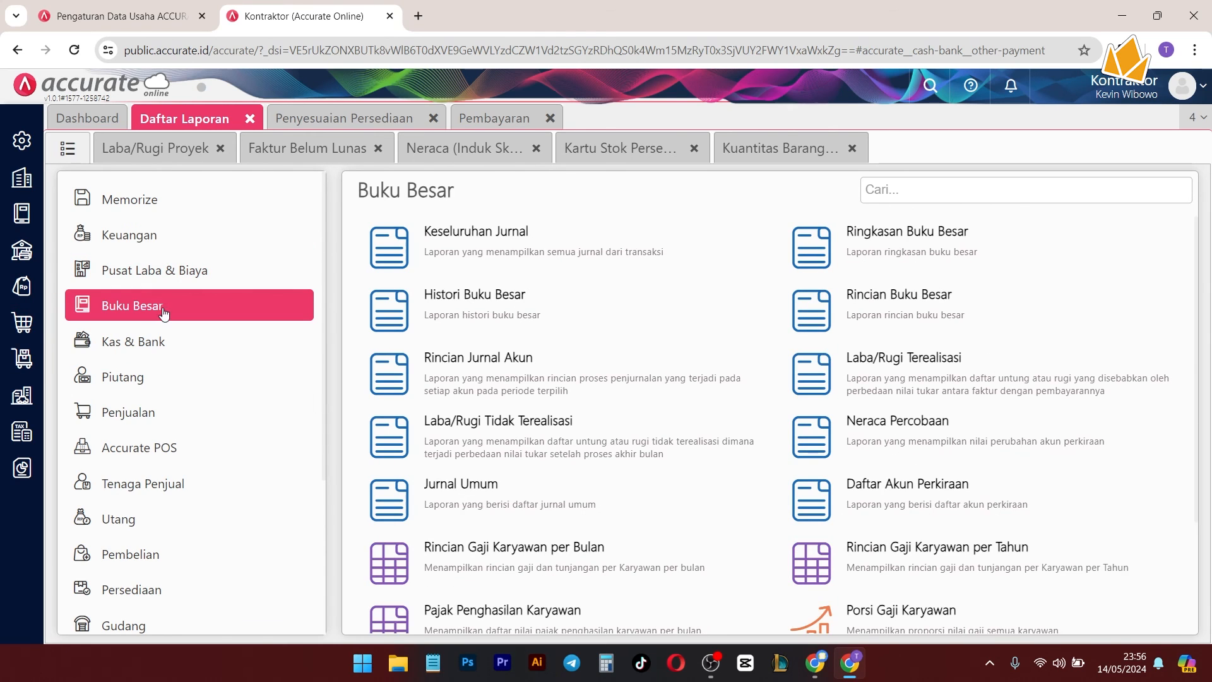
click(177, 519)
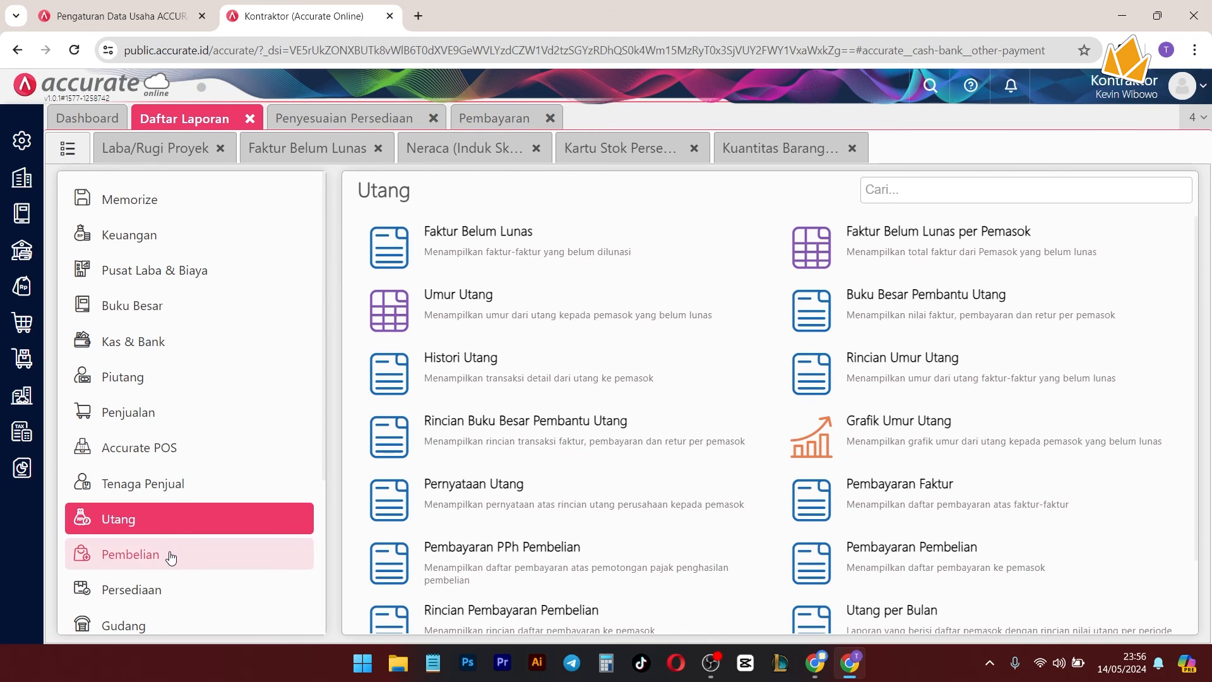
click(171, 554)
click(172, 589)
scroll(209, 546, down, 2)
scroll(209, 546, down, 2)
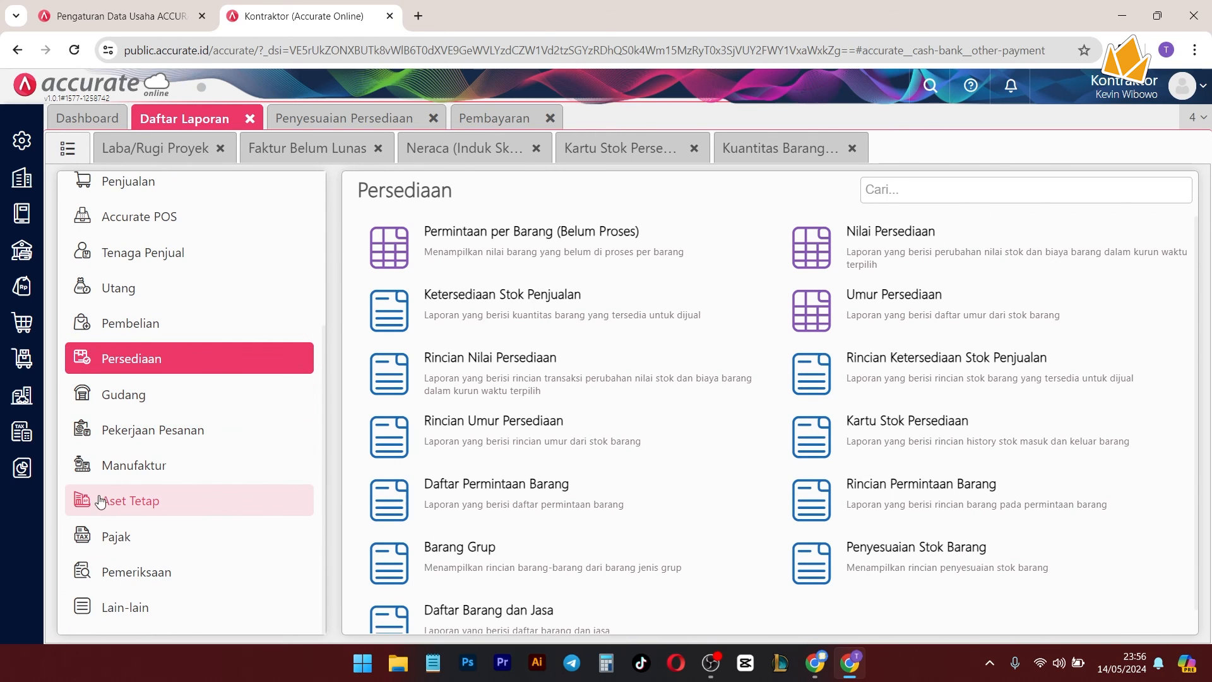
click(162, 429)
Step: Return to the Laba/Rugi Proyek report and show its export formats
click(163, 148)
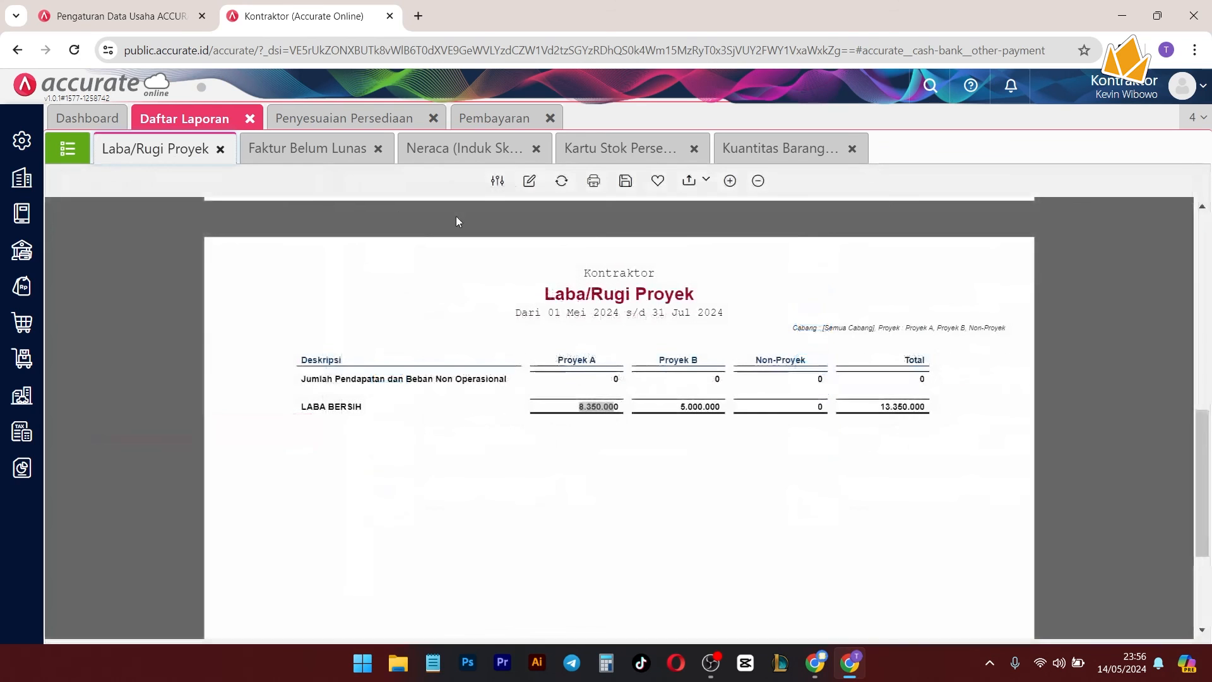
click(690, 180)
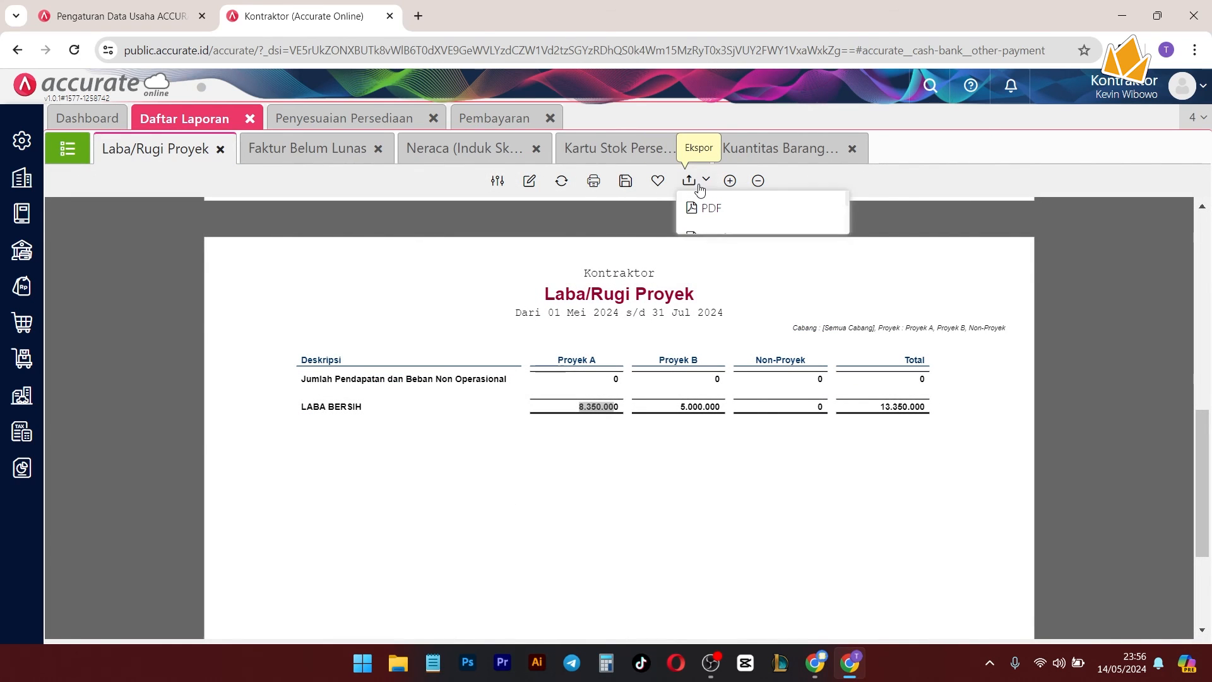